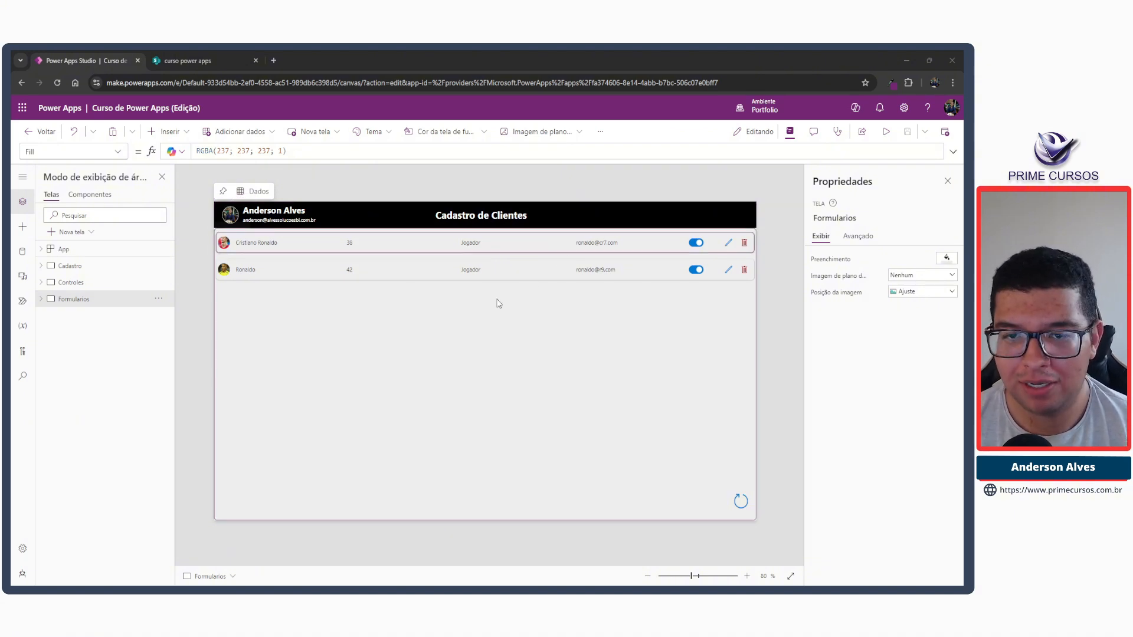
Preview the app, open and dismiss the first client's deletion confirmation dialog, and return to editing.
click(885, 132)
click(814, 204)
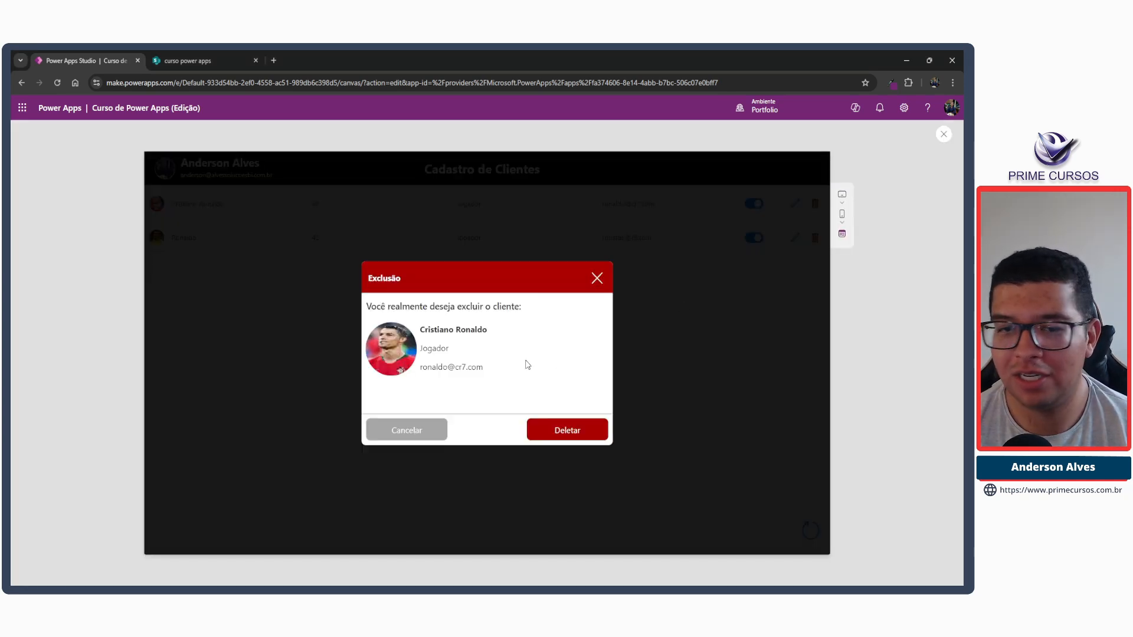
click(597, 279)
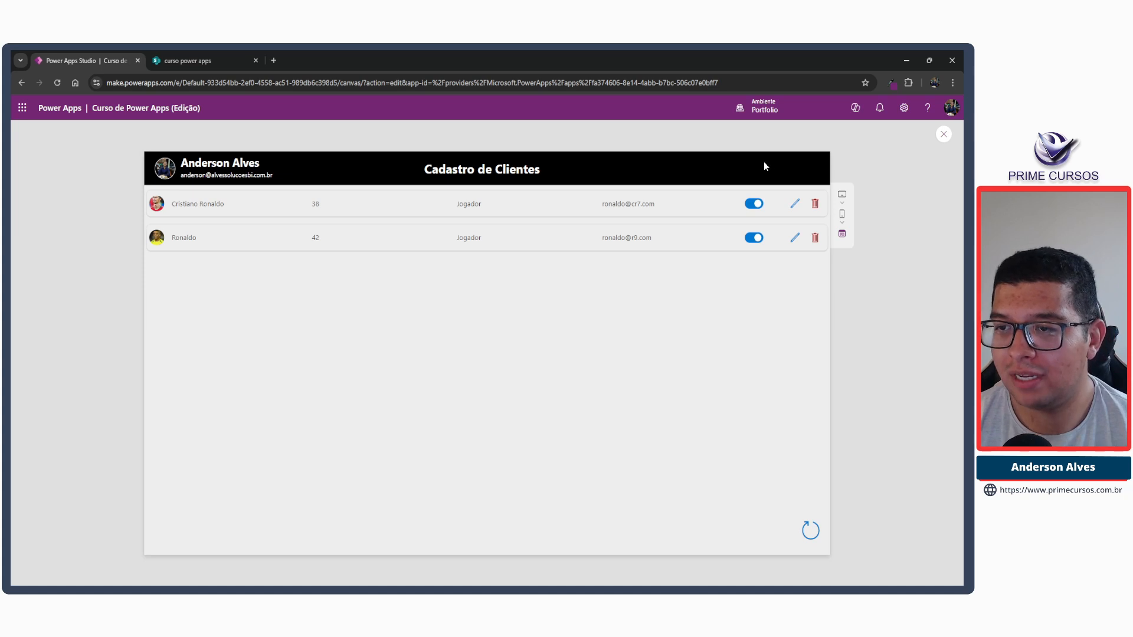
drag(763, 162, 816, 180)
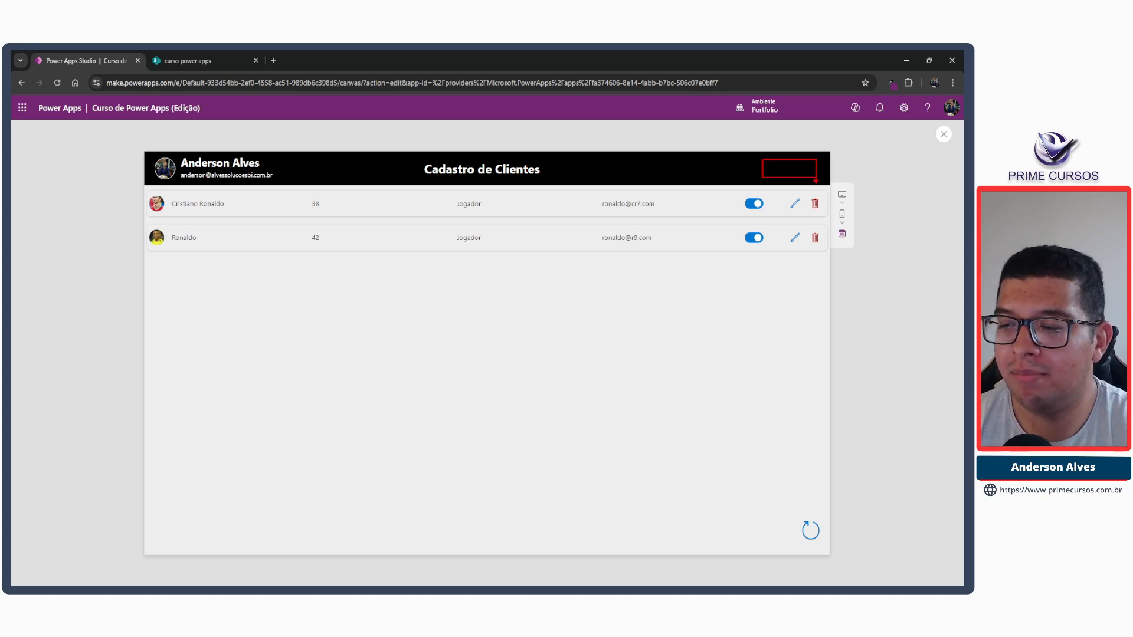
click(943, 135)
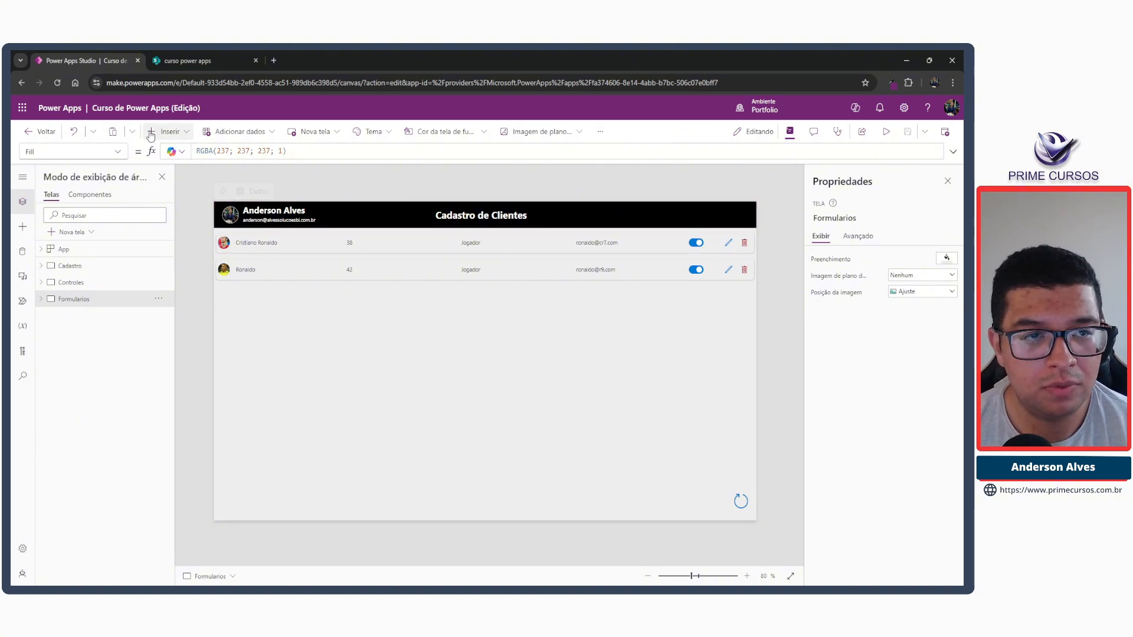
Insert a button, move it into the contHeader container of the Formularios screen, and place it at the header's right end.
click(168, 131)
click(230, 294)
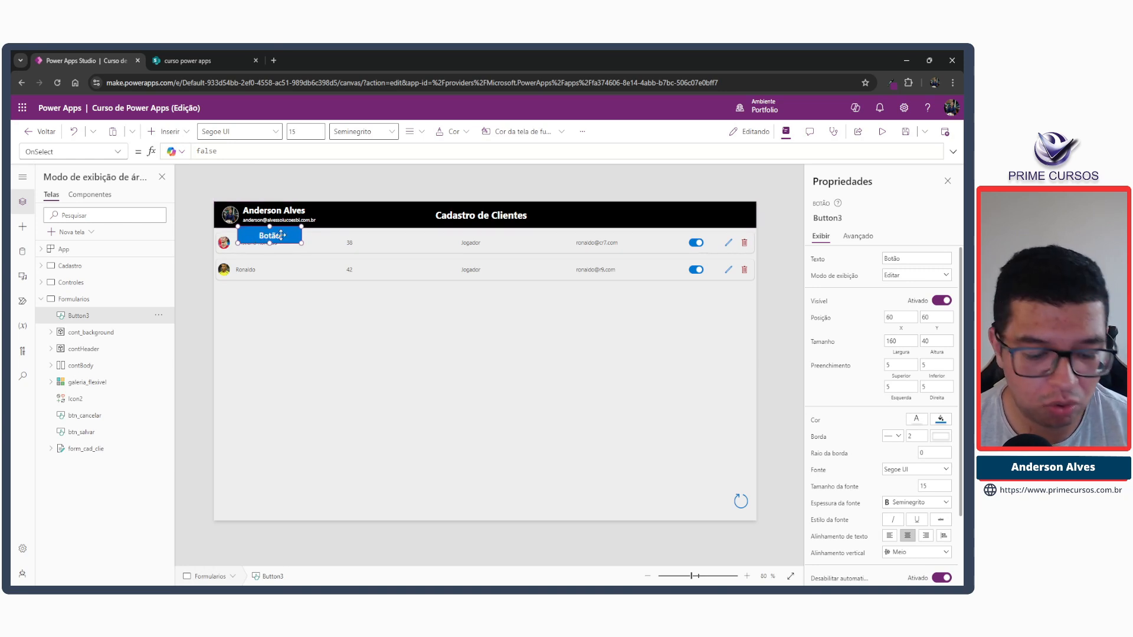
key(Delete)
click(601, 213)
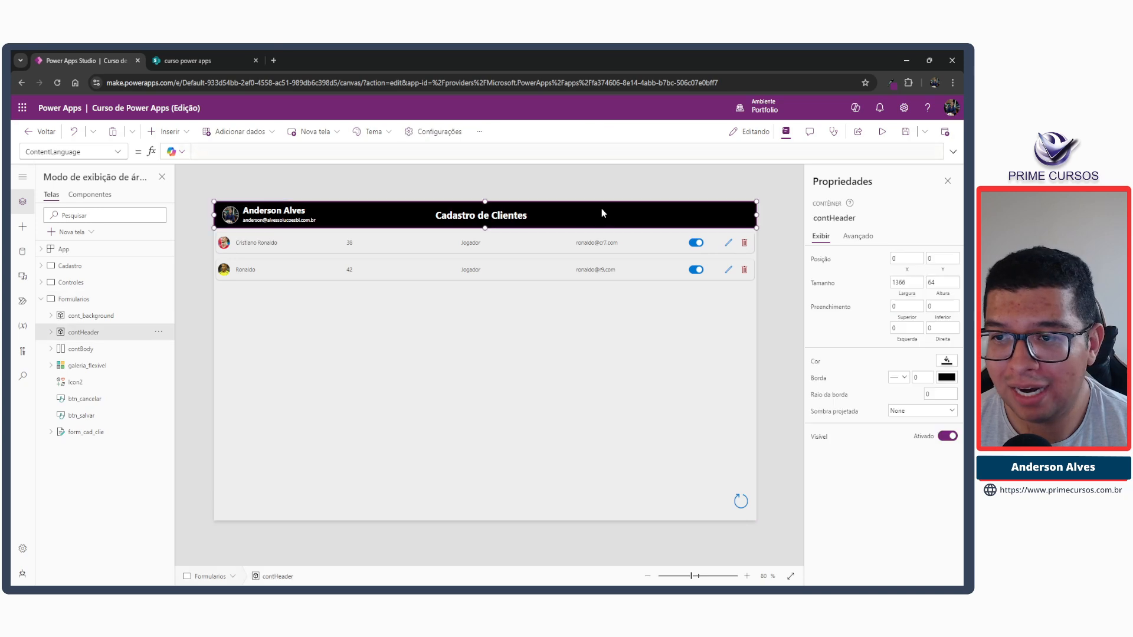
key(ctrl+v)
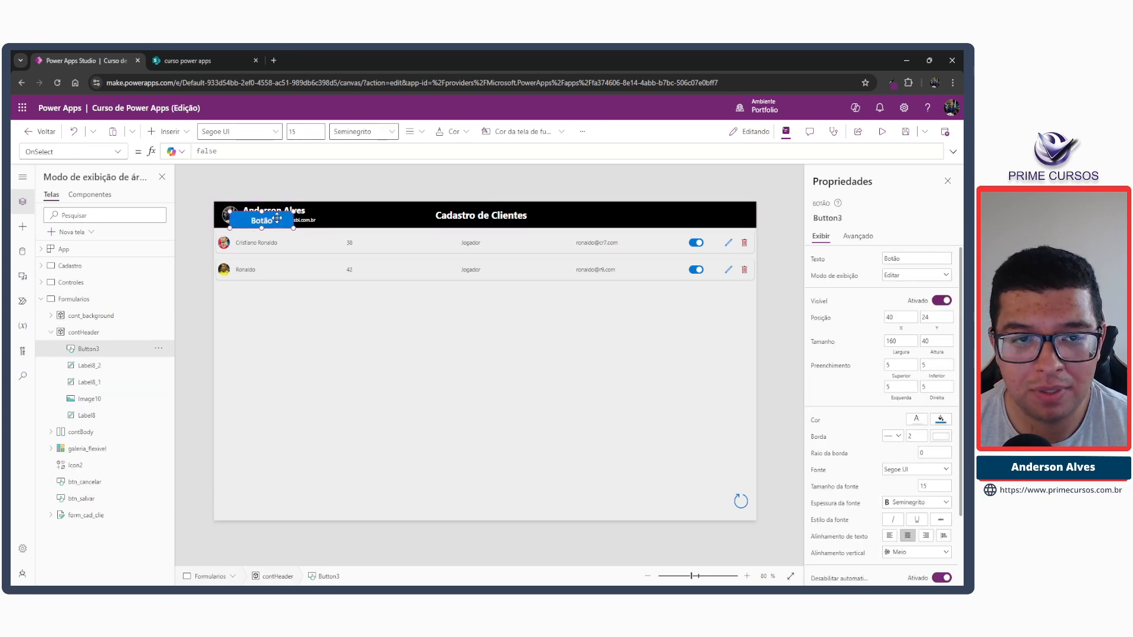
drag(275, 219, 736, 214)
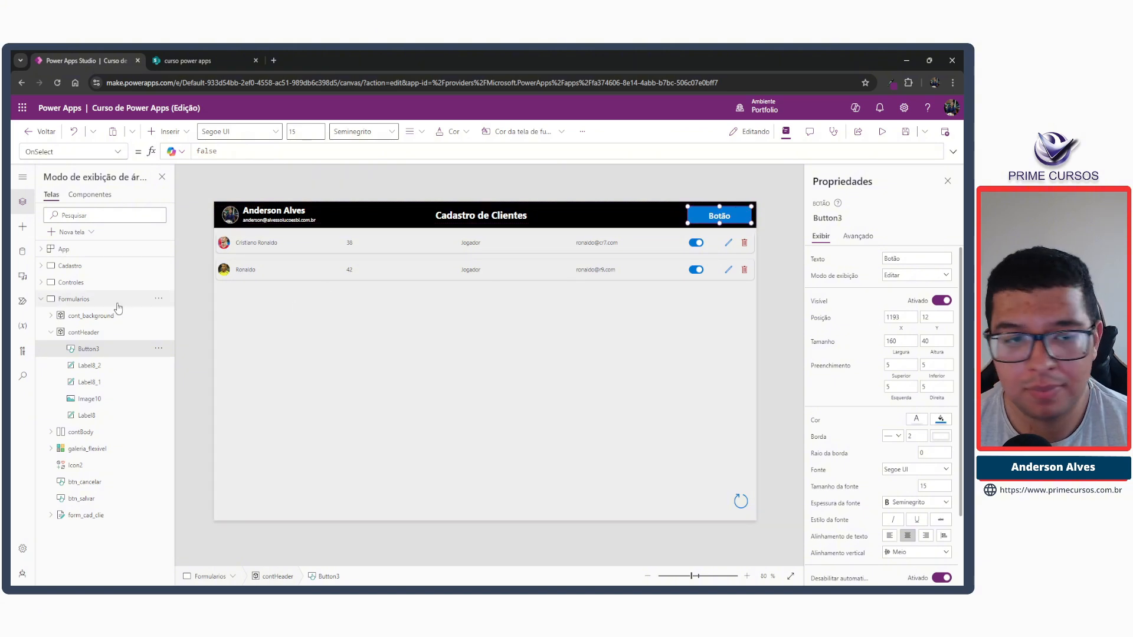
click(71, 282)
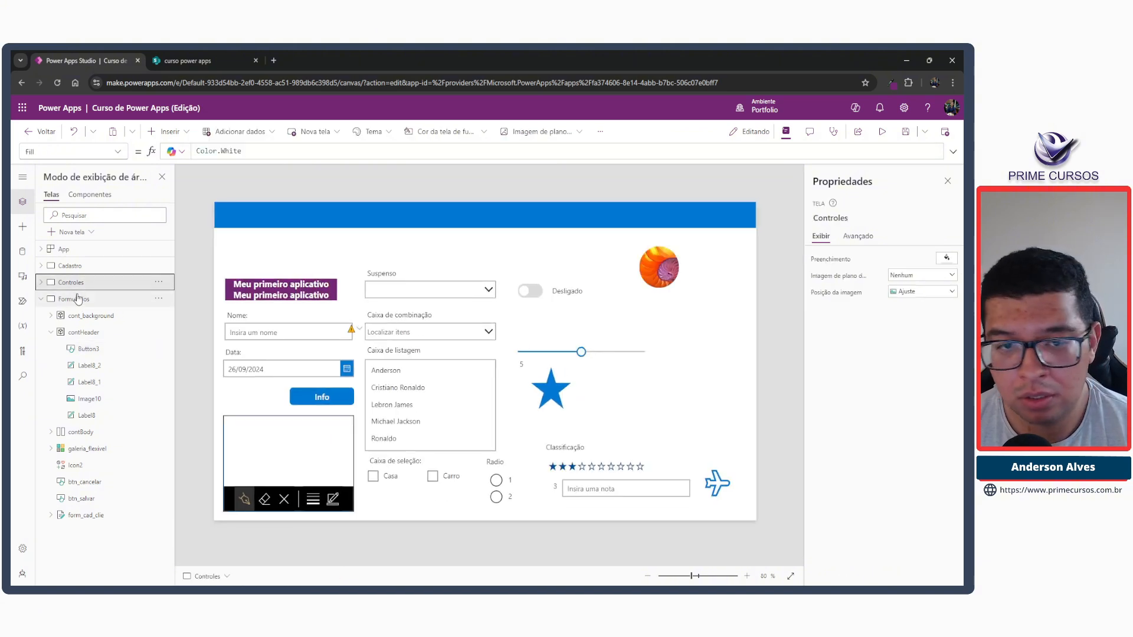
click(70, 300)
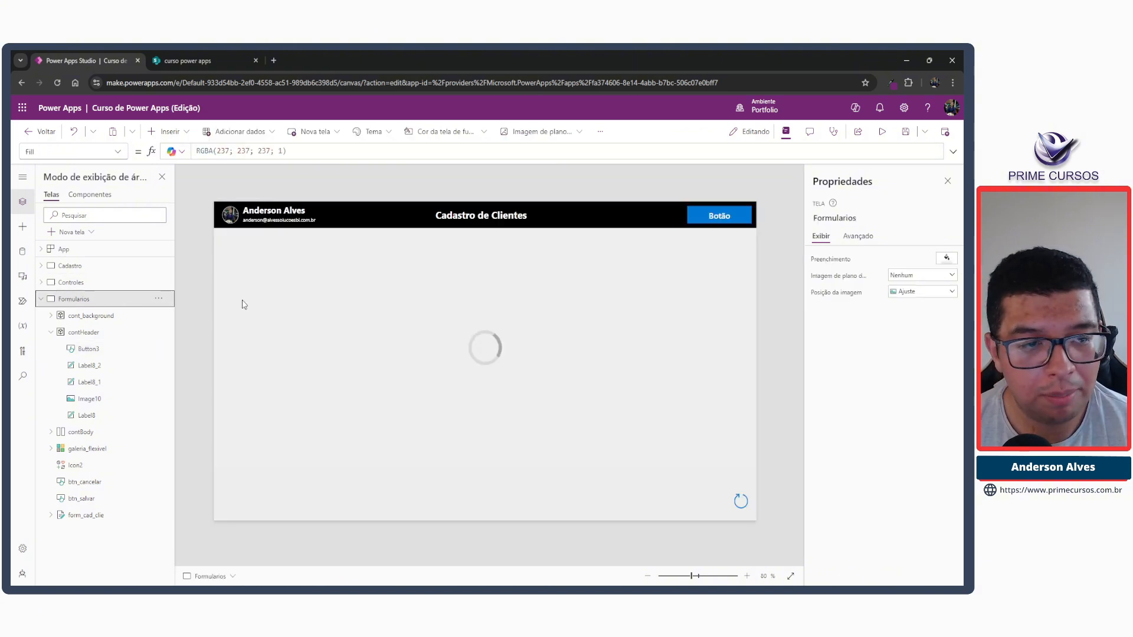
Set the header button's height to 30.
click(702, 213)
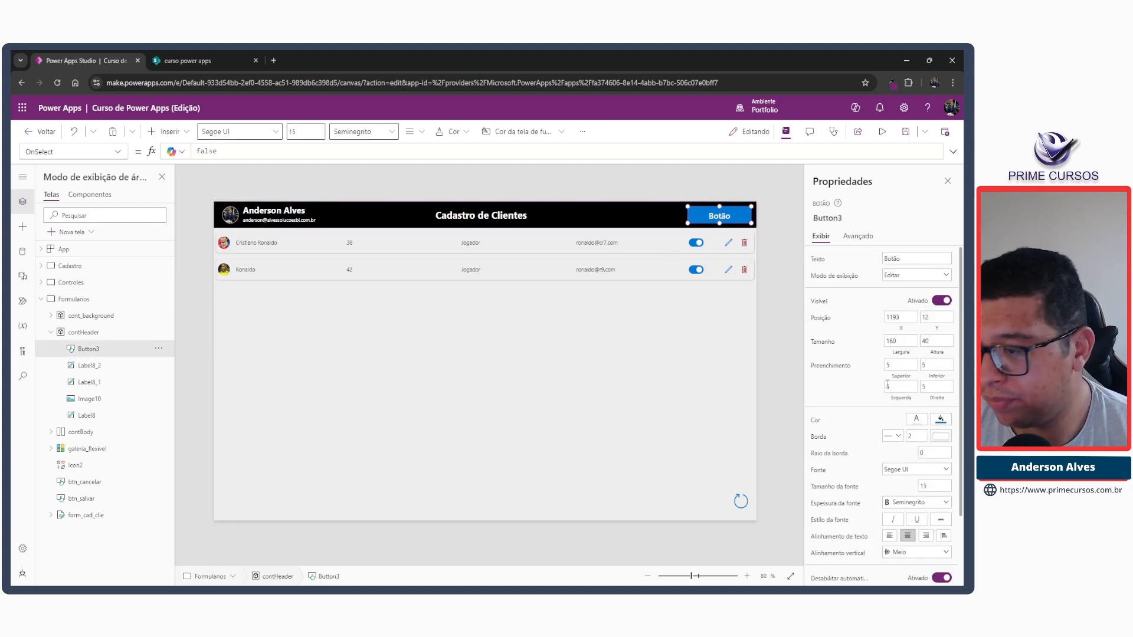
click(932, 341)
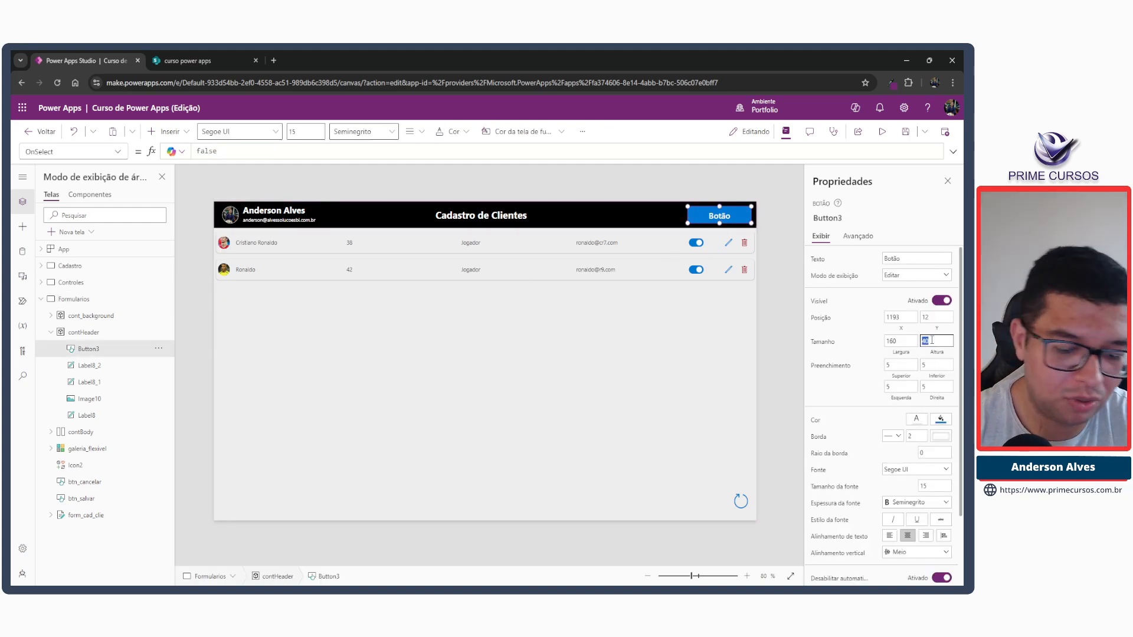
text(30)
key(Tab)
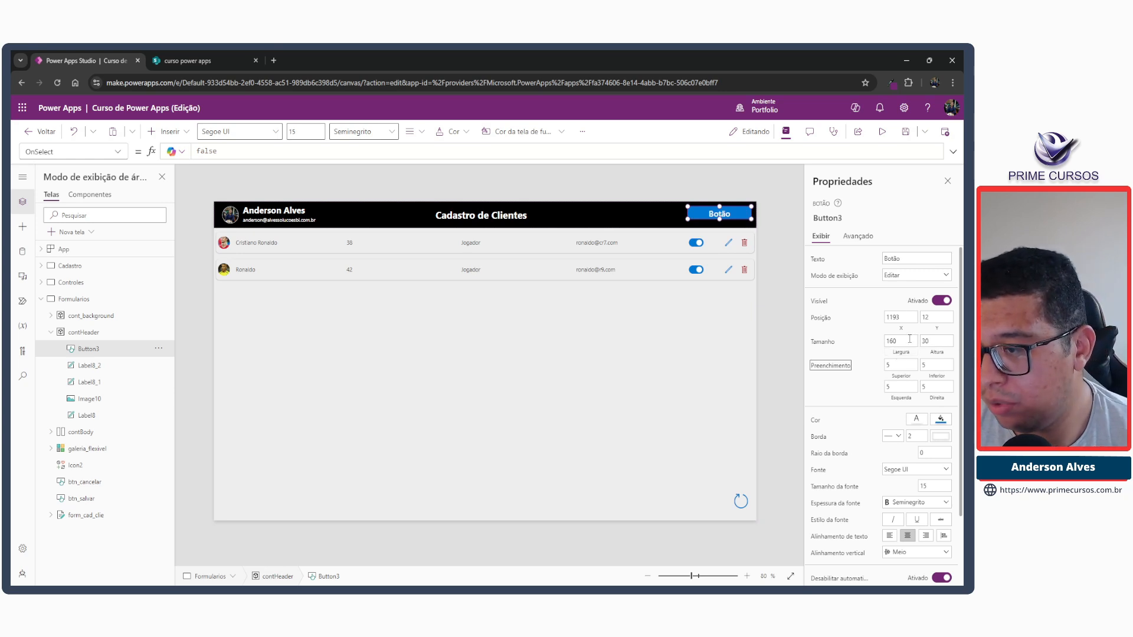
Set the header button's font weight to Normal and its font size to 10.
double_click(928, 485)
text(12)
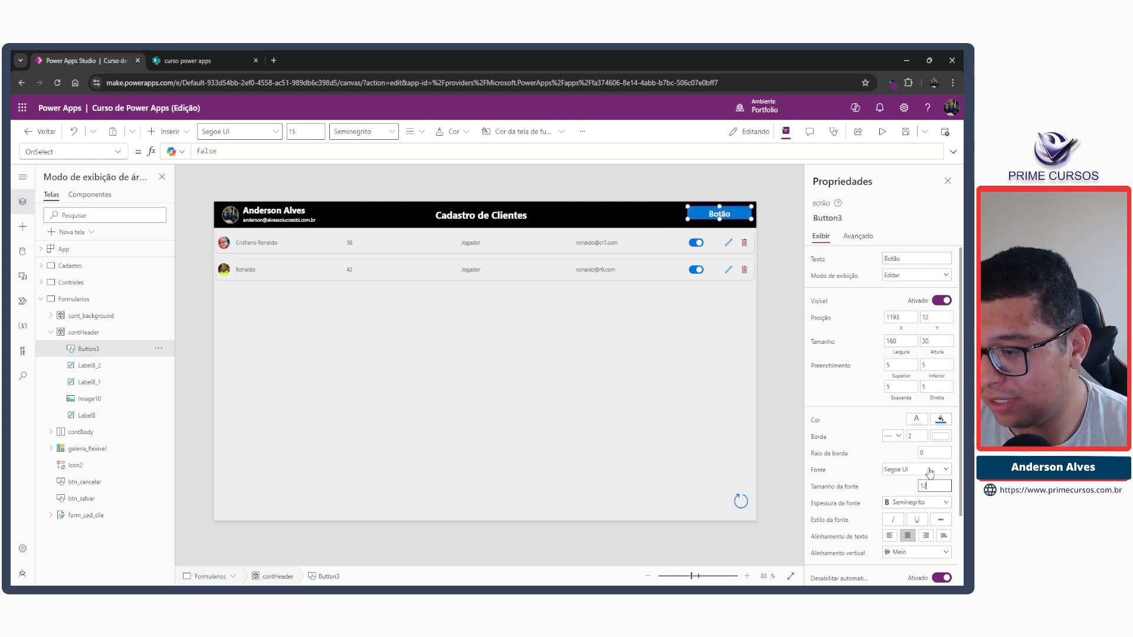
click(915, 503)
click(909, 540)
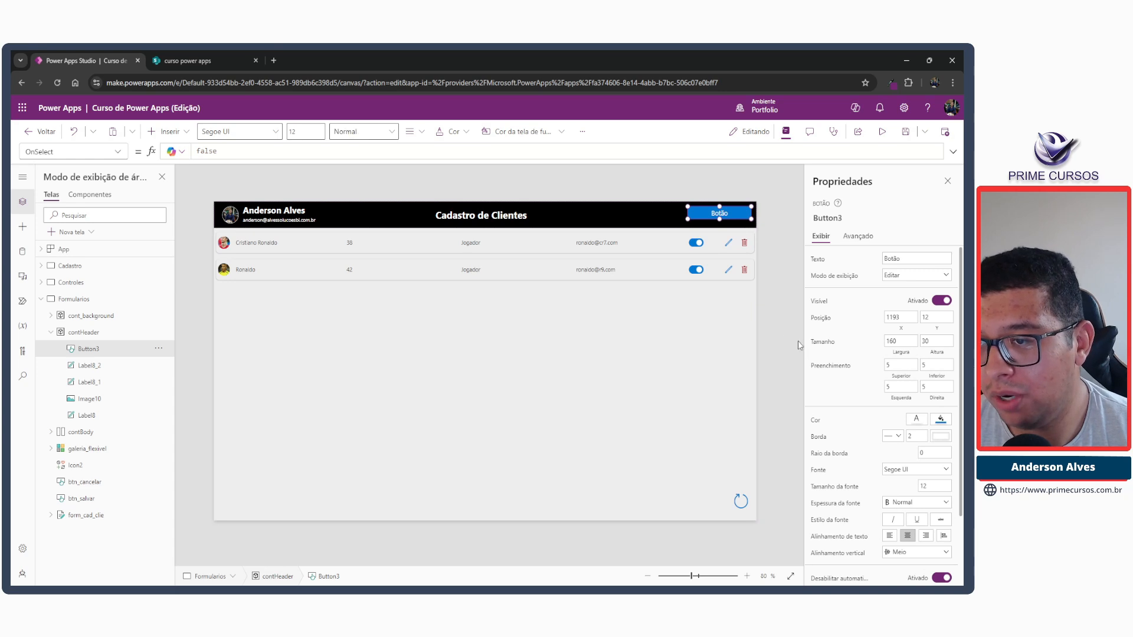
click(933, 486)
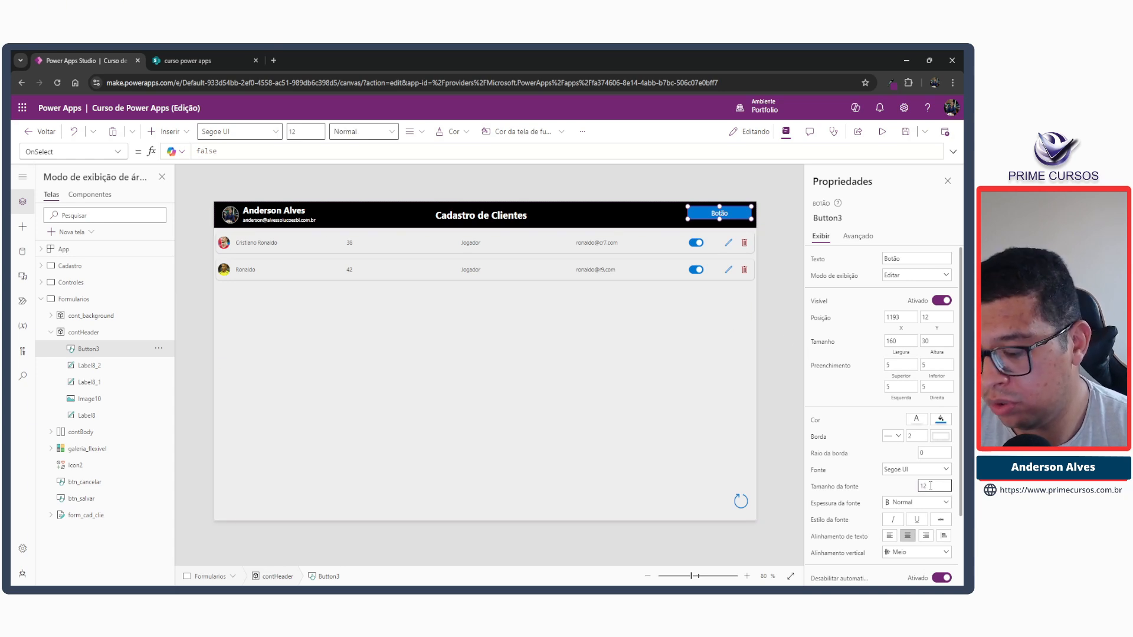
key(Tab)
double_click(930, 486)
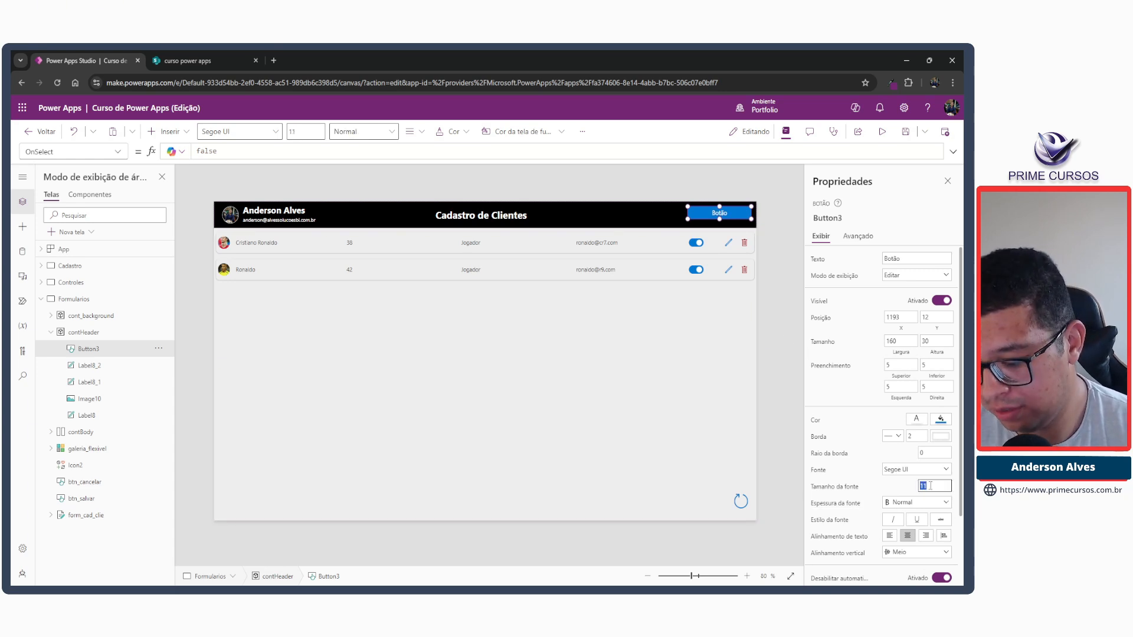
text(10)
key(Tab)
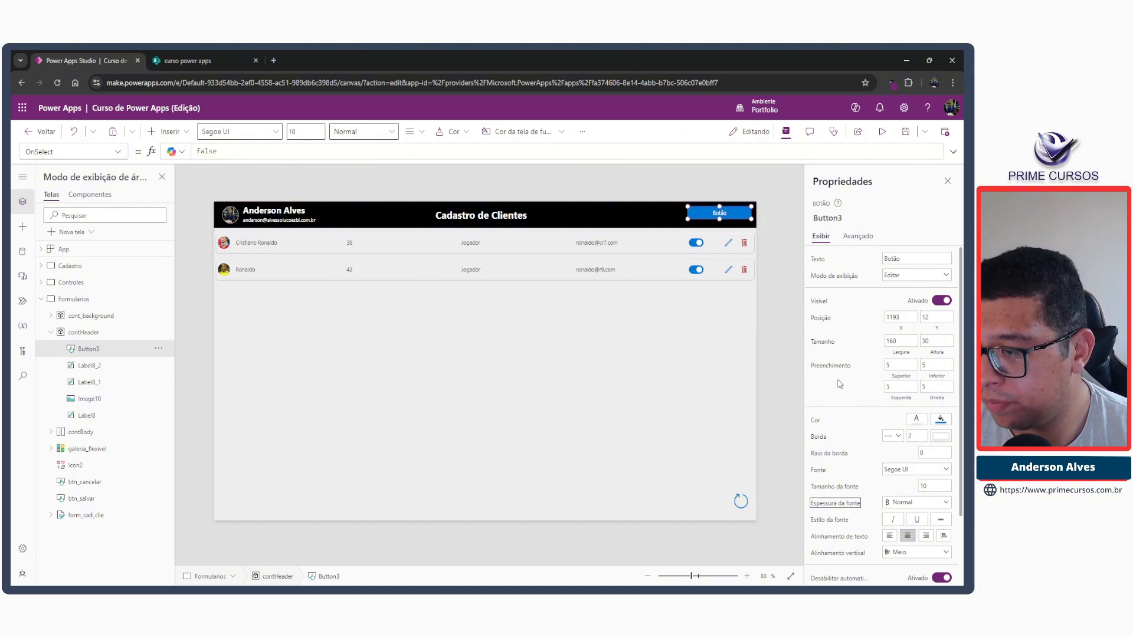
Resize the header button to about 91 by 29 near the header's right edge and set its text to "Cadastrar".
drag(692, 218, 717, 219)
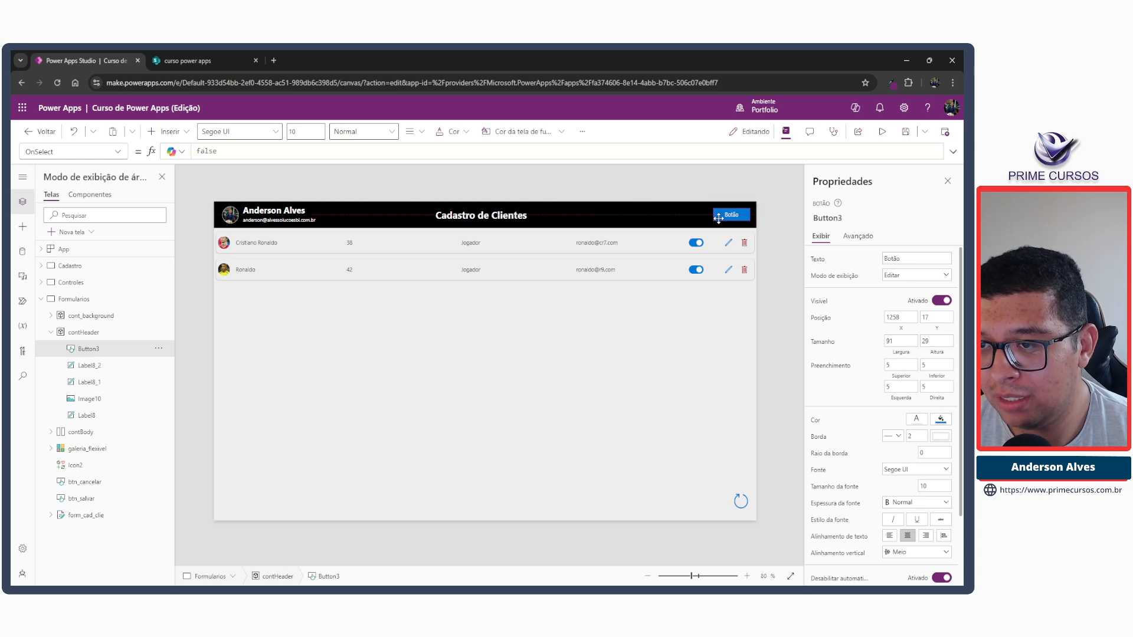
double_click(892, 259)
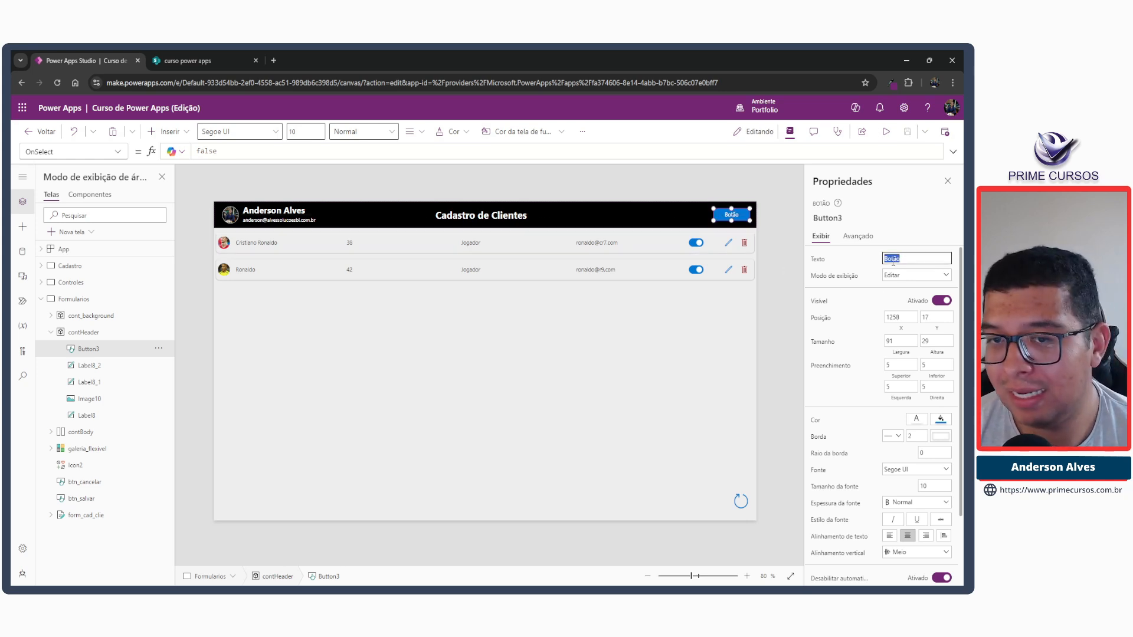
text(Cau)
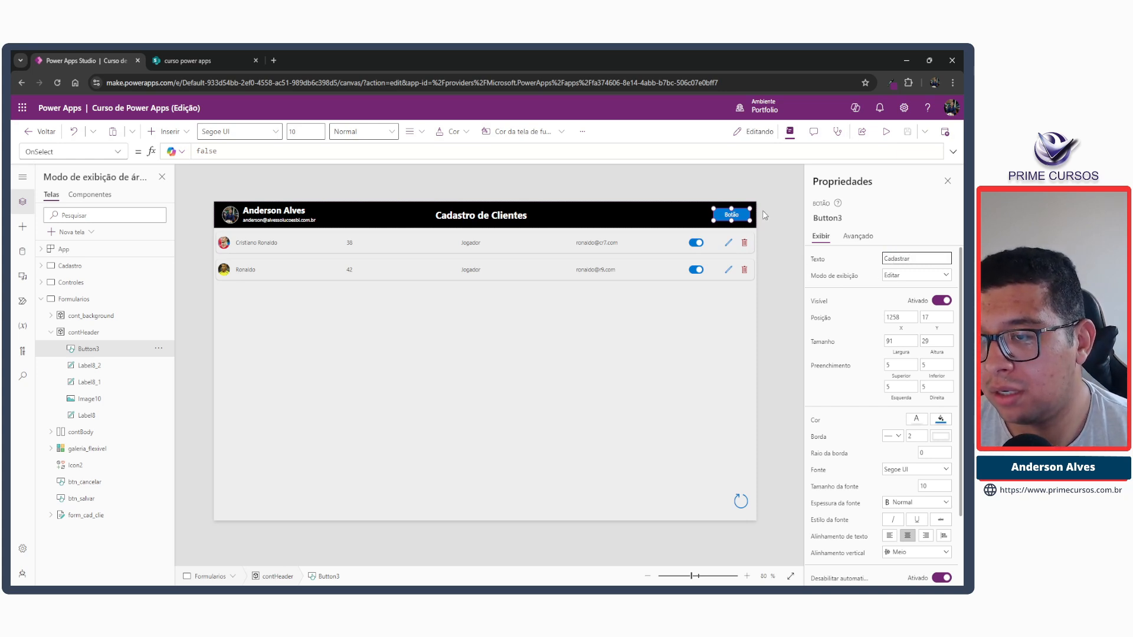
click(782, 262)
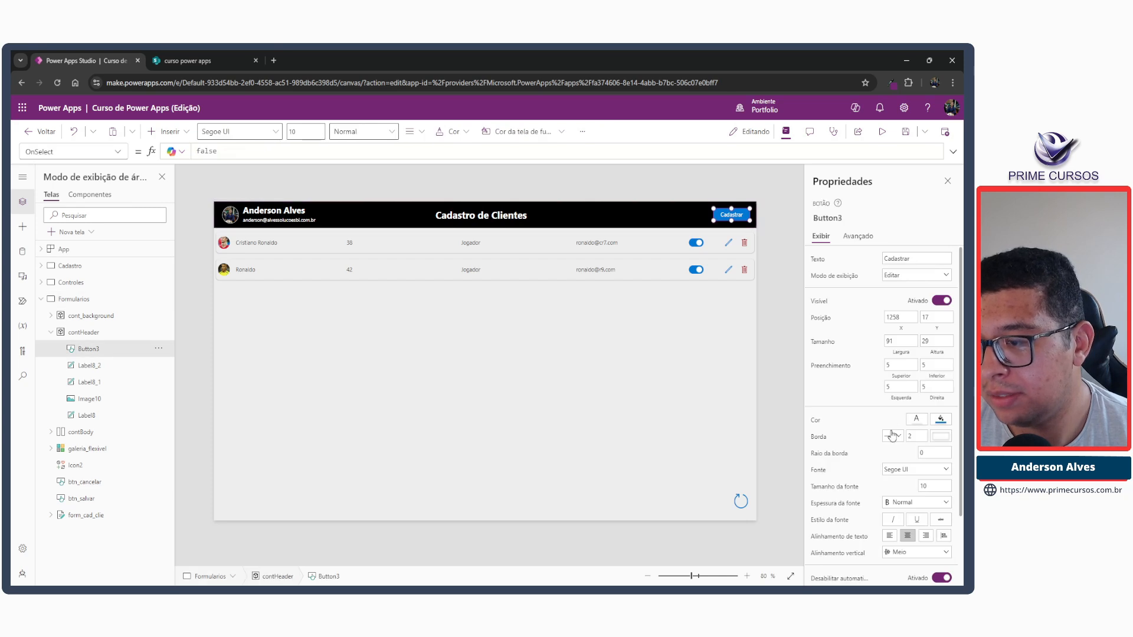
Set the Cadastrar button's border radius to 8 and its border style to Nenhum.
scroll(890, 438, down, 2)
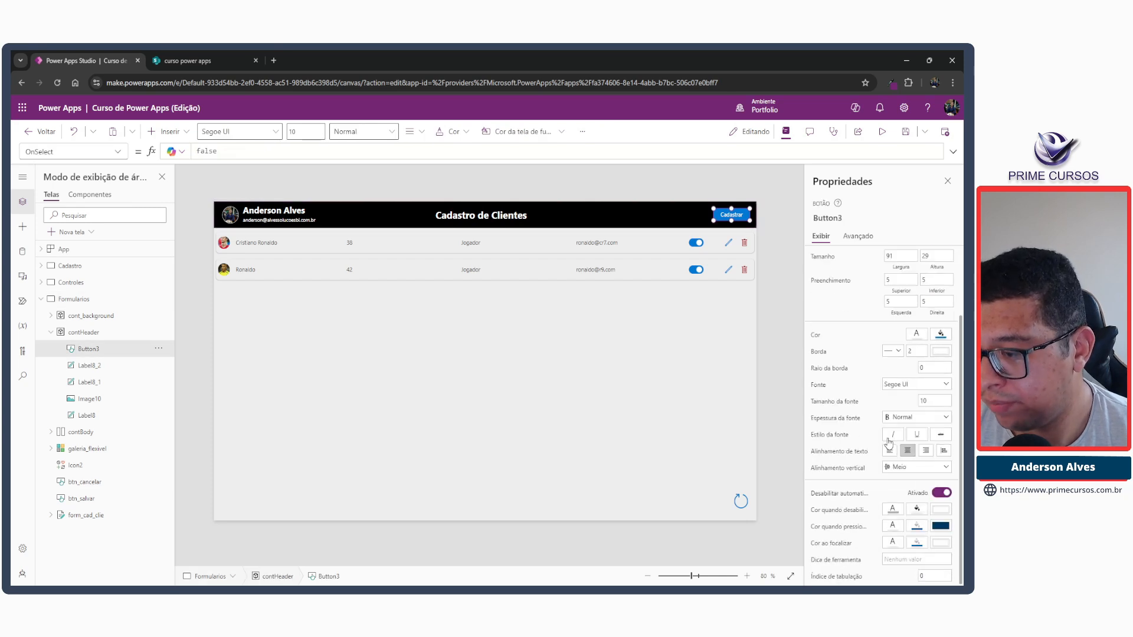
click(928, 369)
text(8)
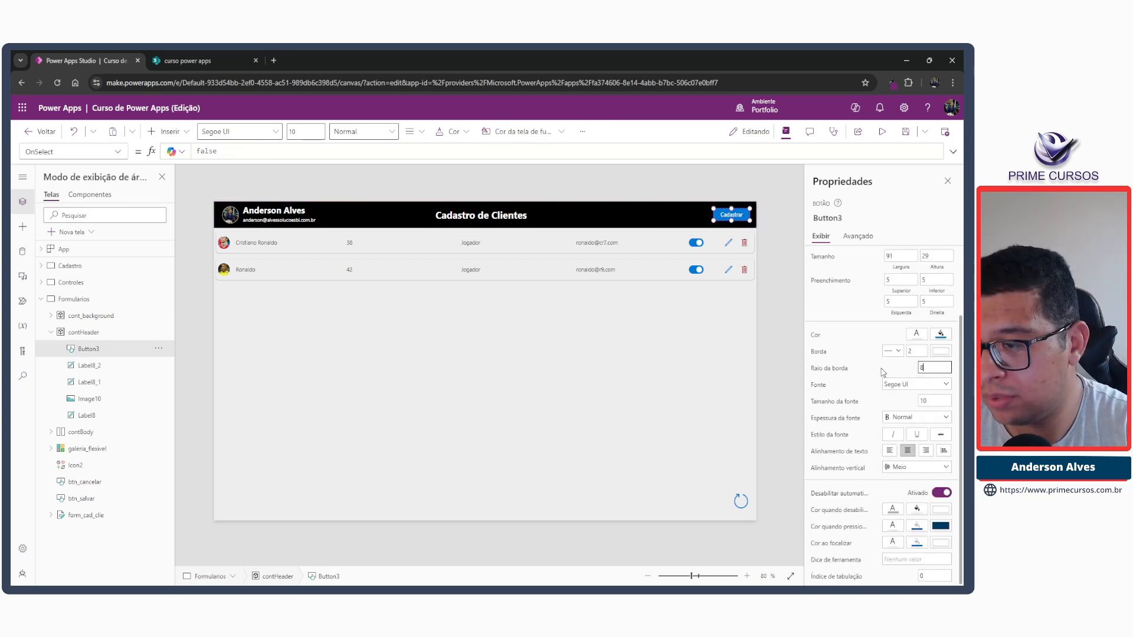
click(894, 350)
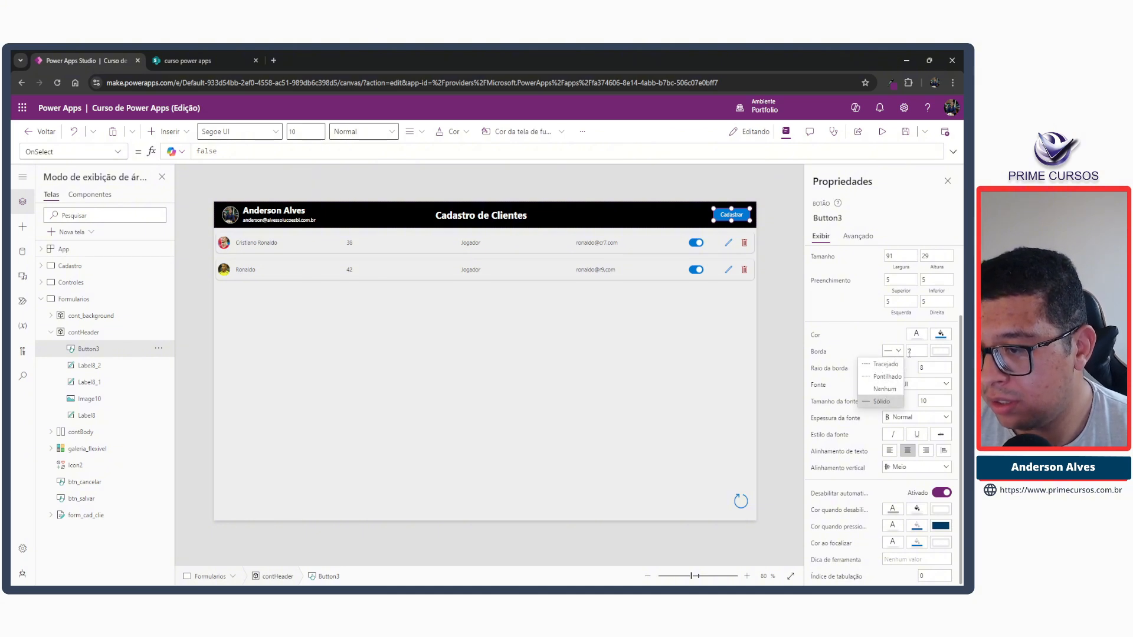
click(886, 391)
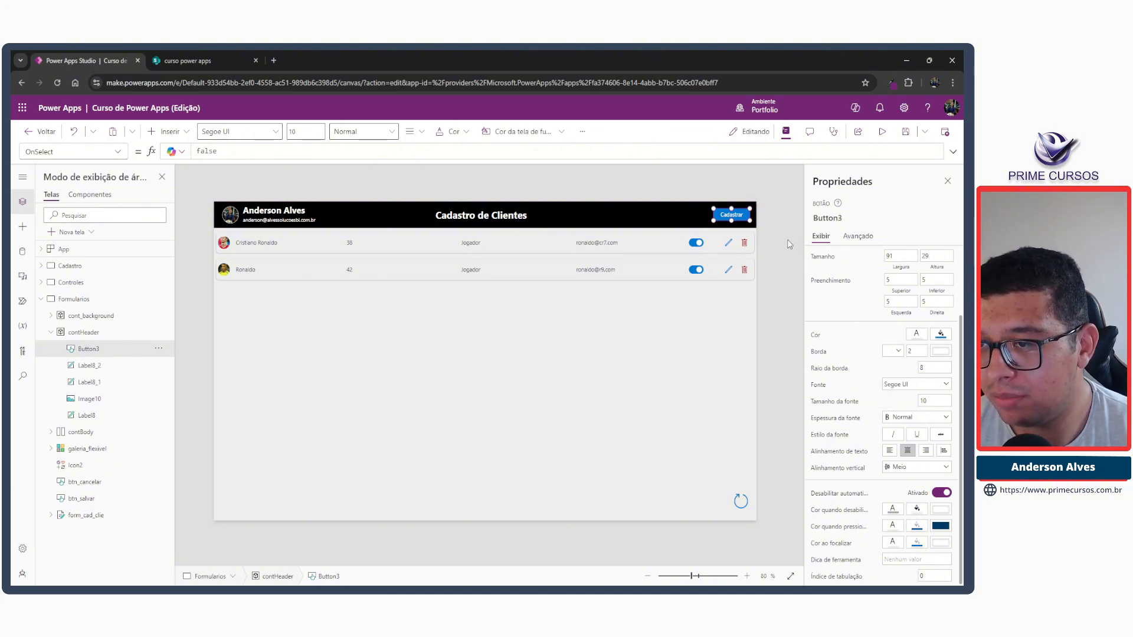
click(788, 245)
Reduce the Cadastrar button's border radius to 4.
click(734, 215)
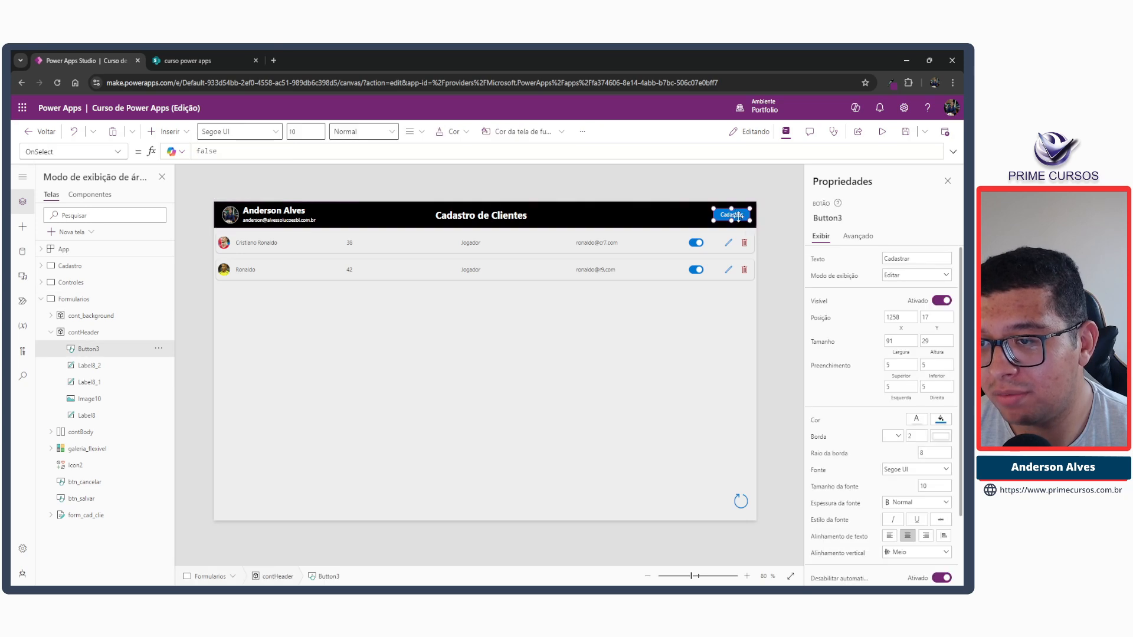
click(924, 456)
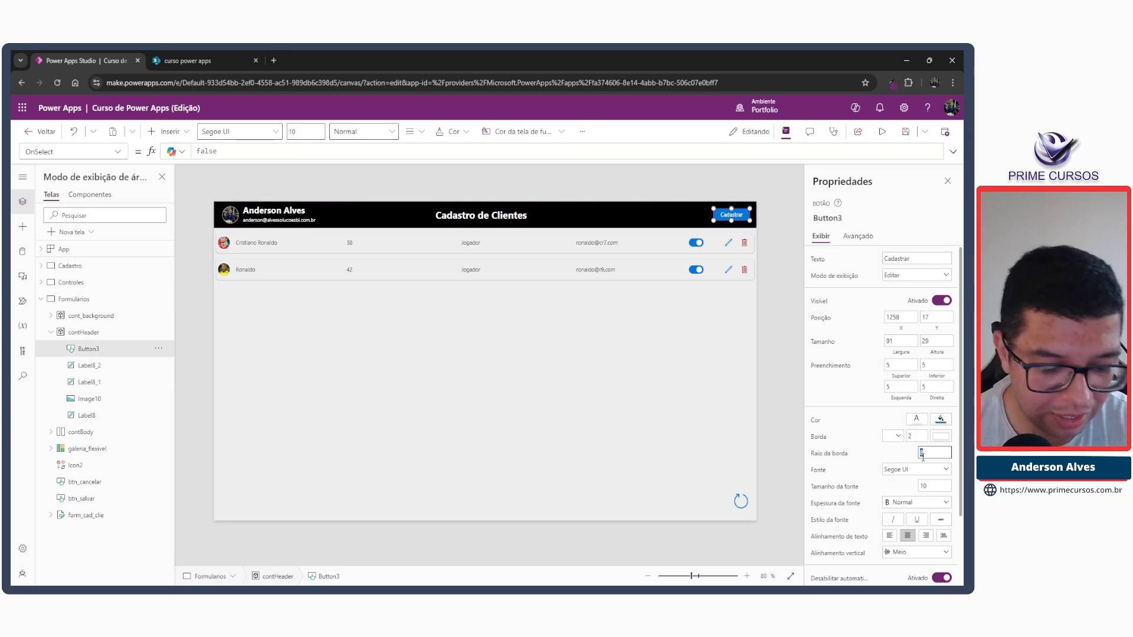
click(769, 254)
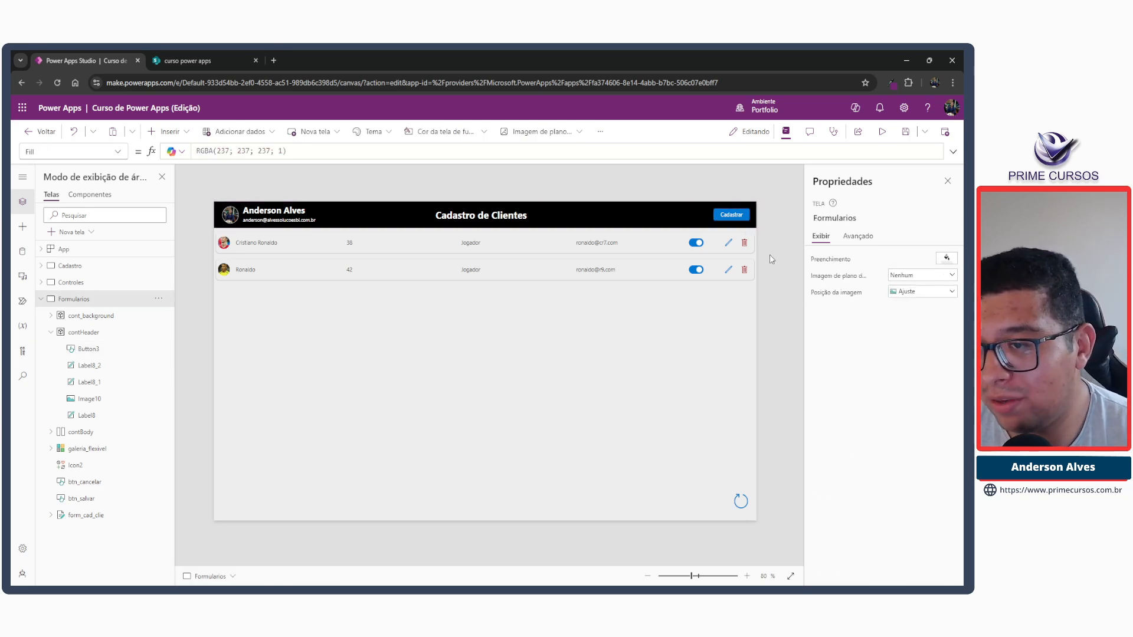
Give the Cadastrar button a white fill and black text.
click(729, 214)
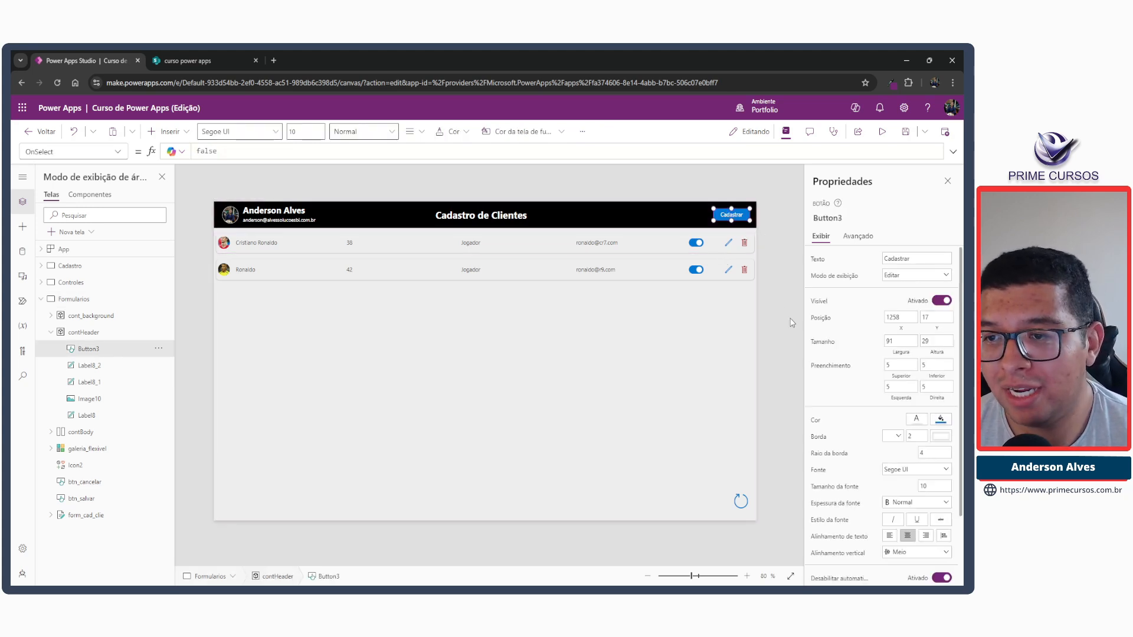
click(935, 418)
click(939, 418)
click(920, 418)
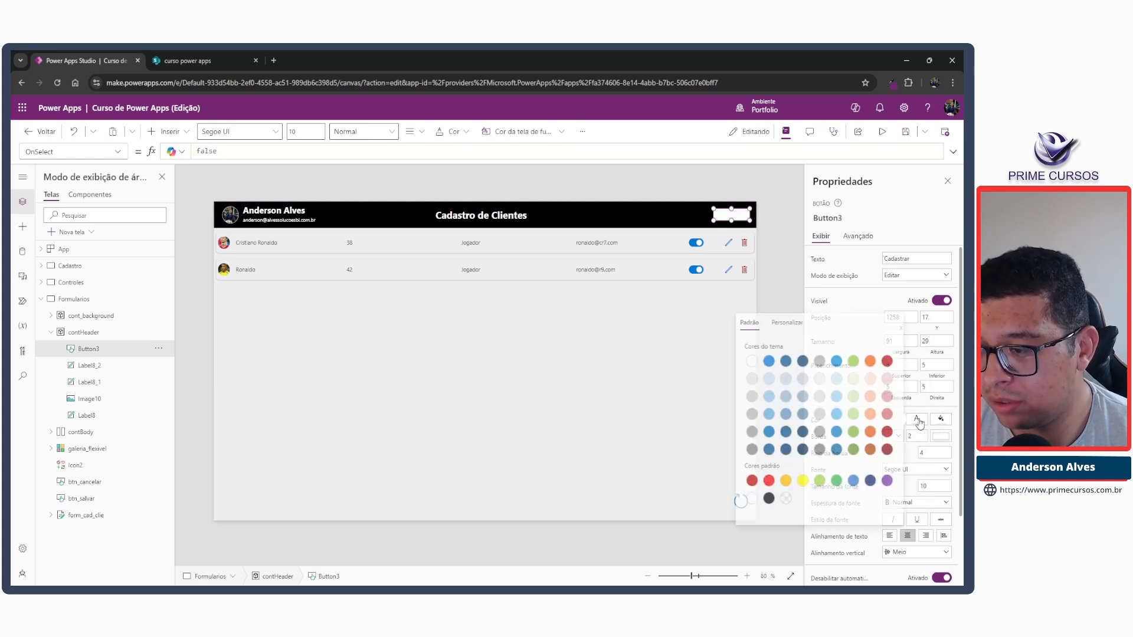
click(765, 498)
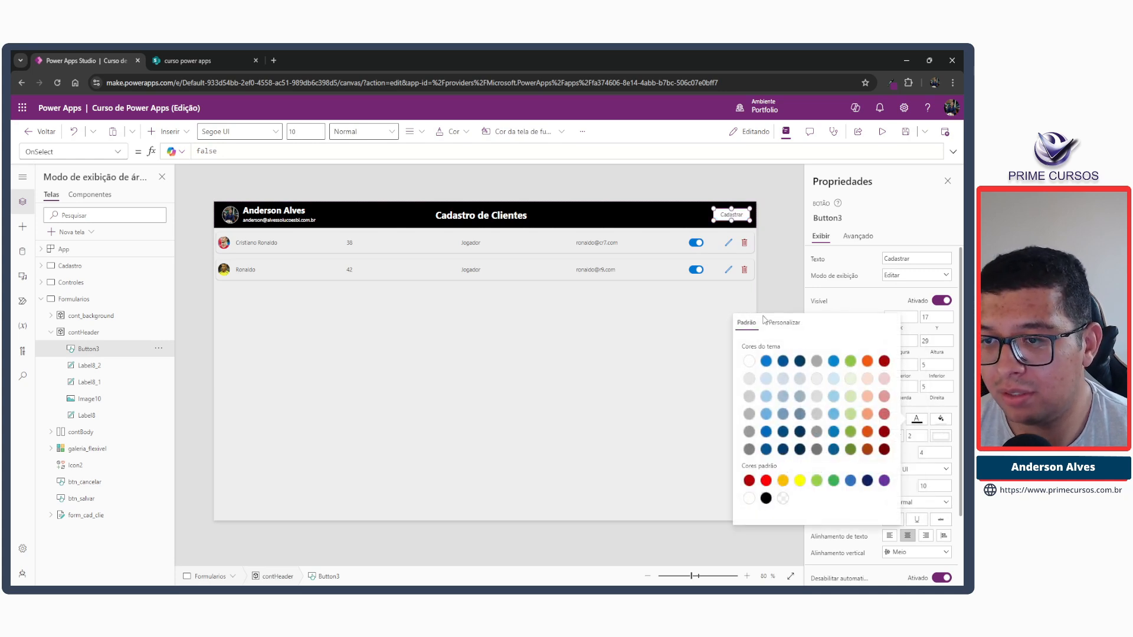
click(780, 300)
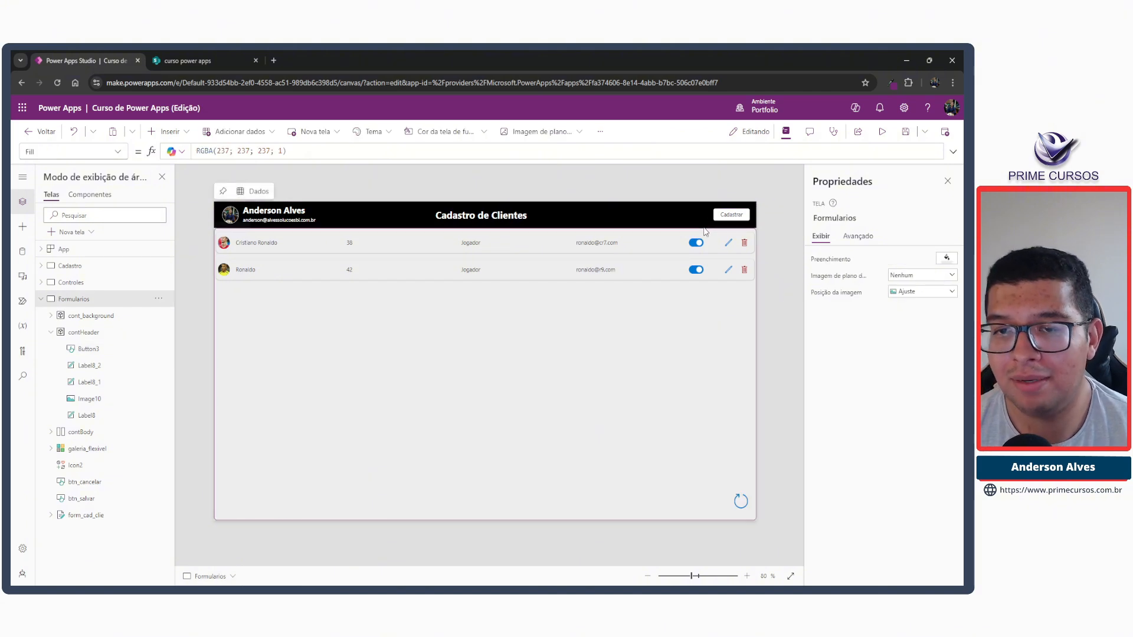
Examine the Y position of the header title and the properties of the user labels, gallery fields and edit icon.
click(447, 219)
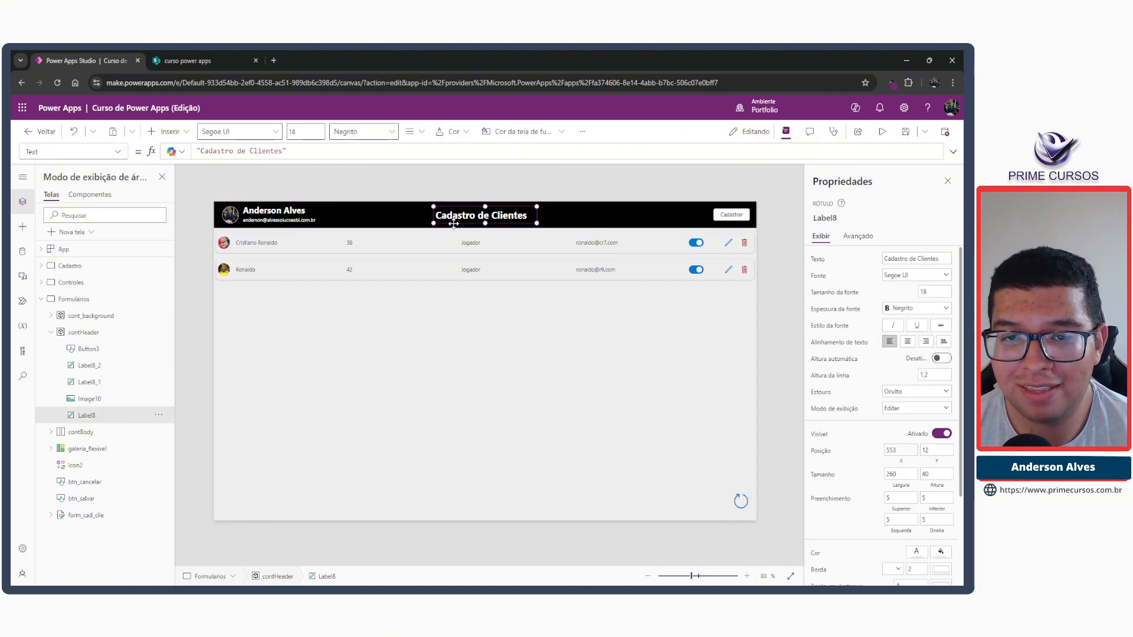
click(936, 453)
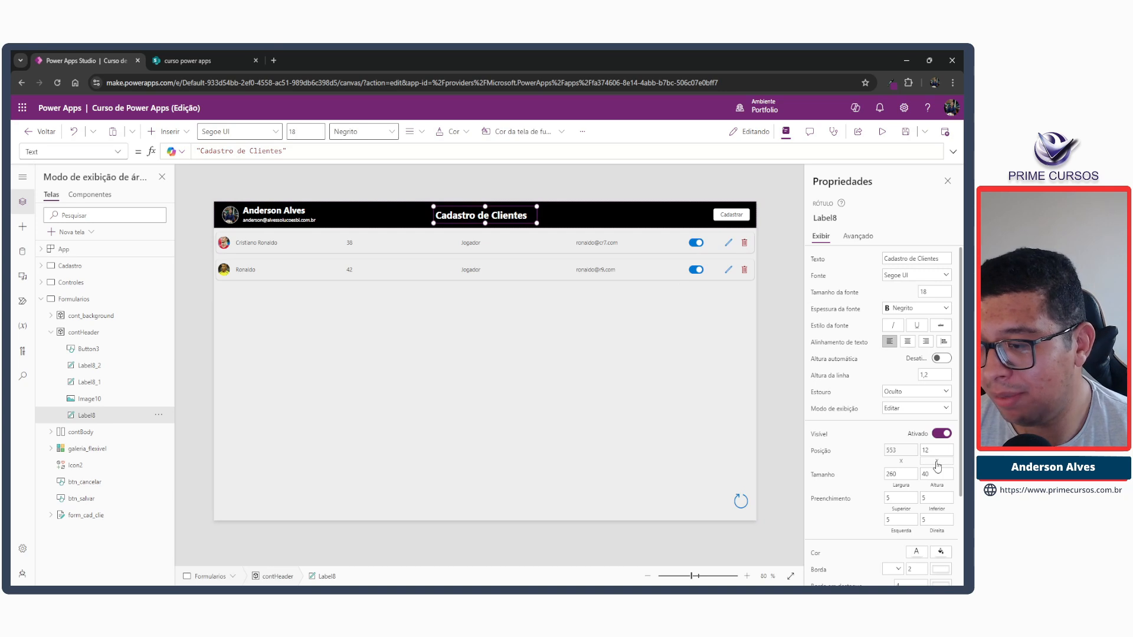
click(270, 213)
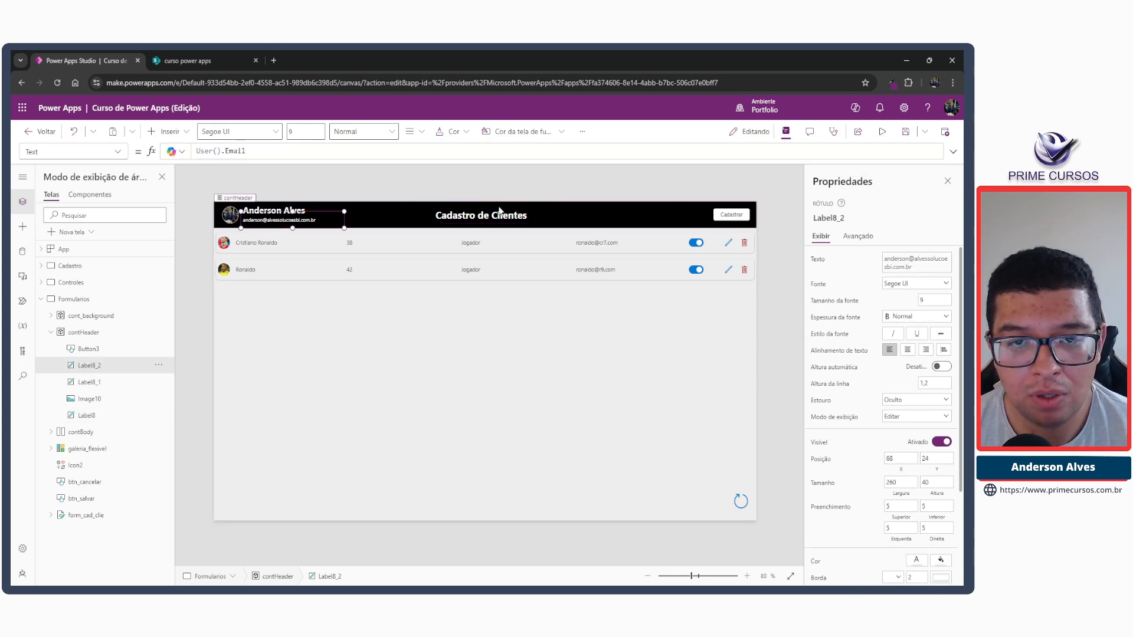
click(269, 211)
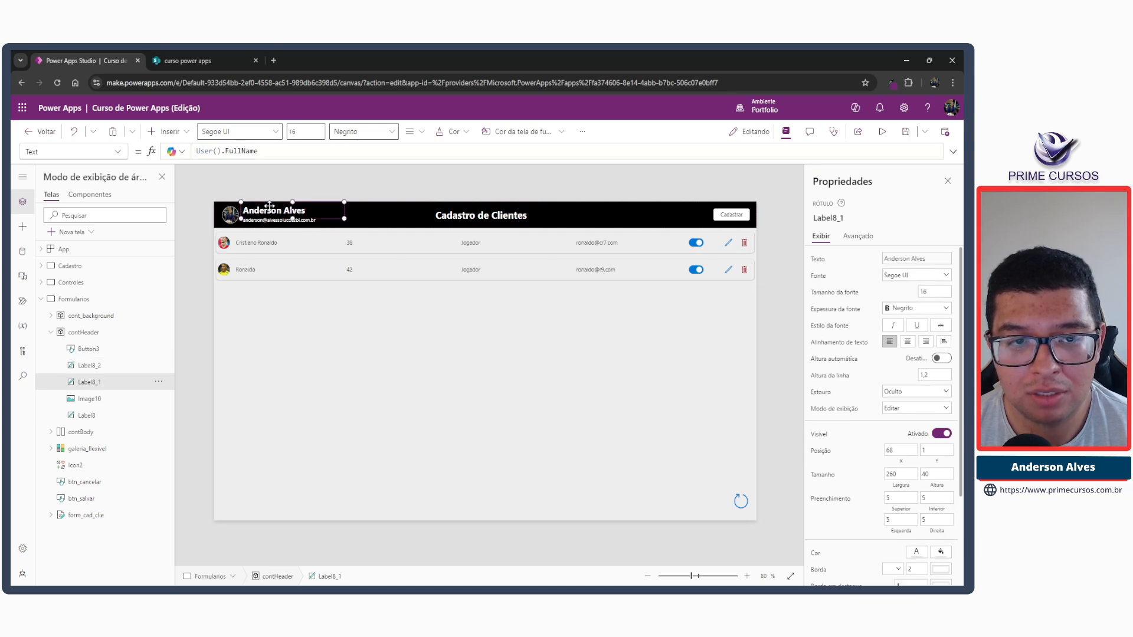
click(307, 270)
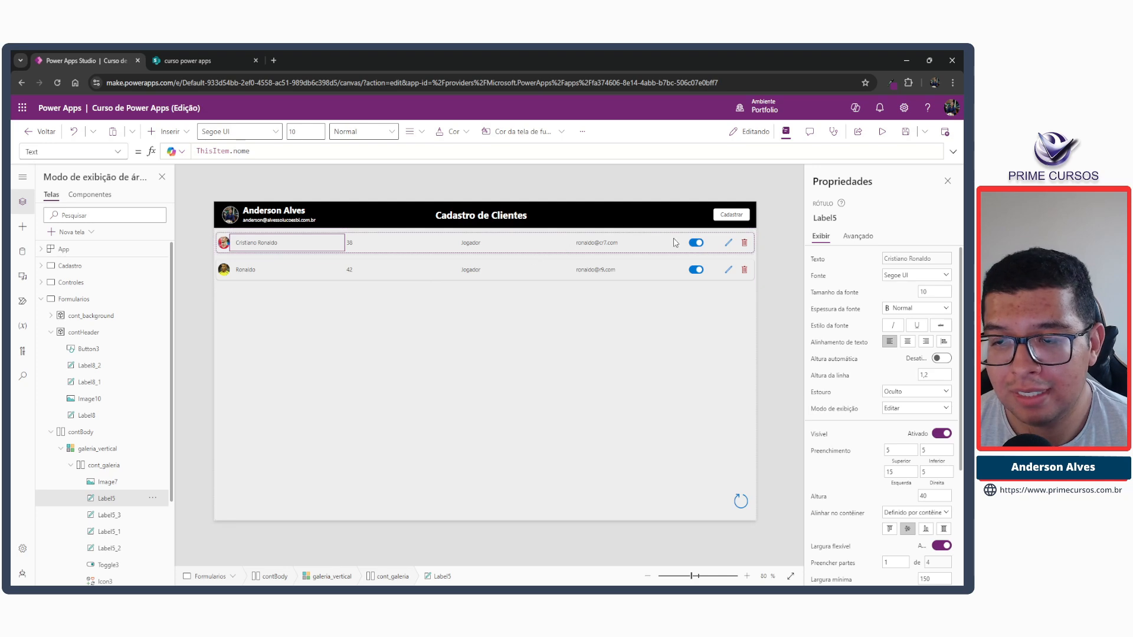
click(602, 249)
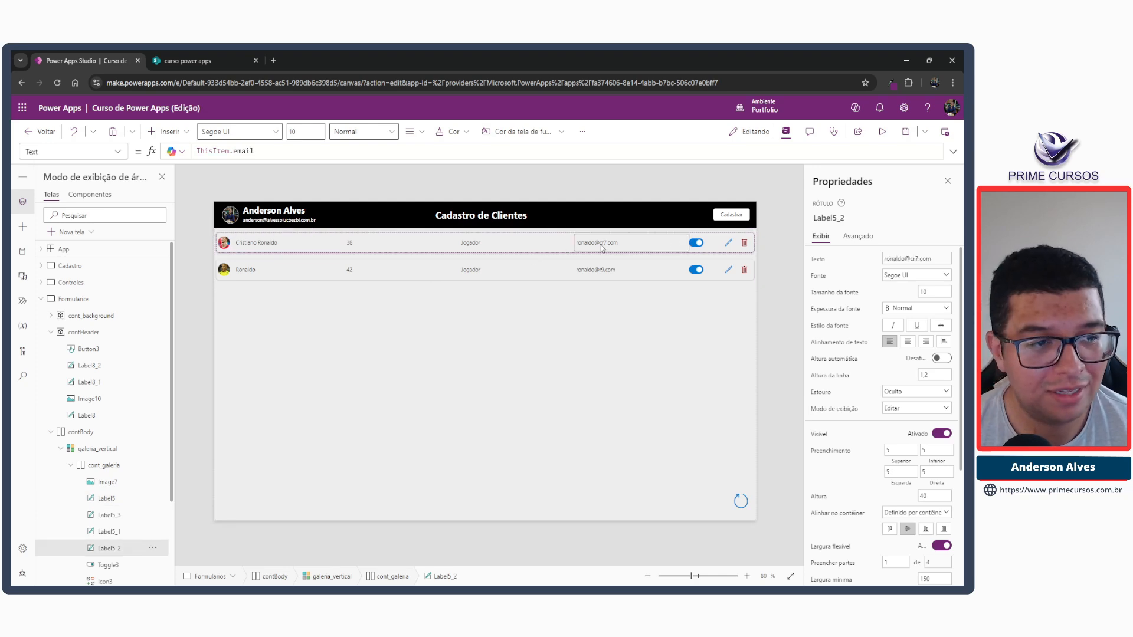
click(69, 284)
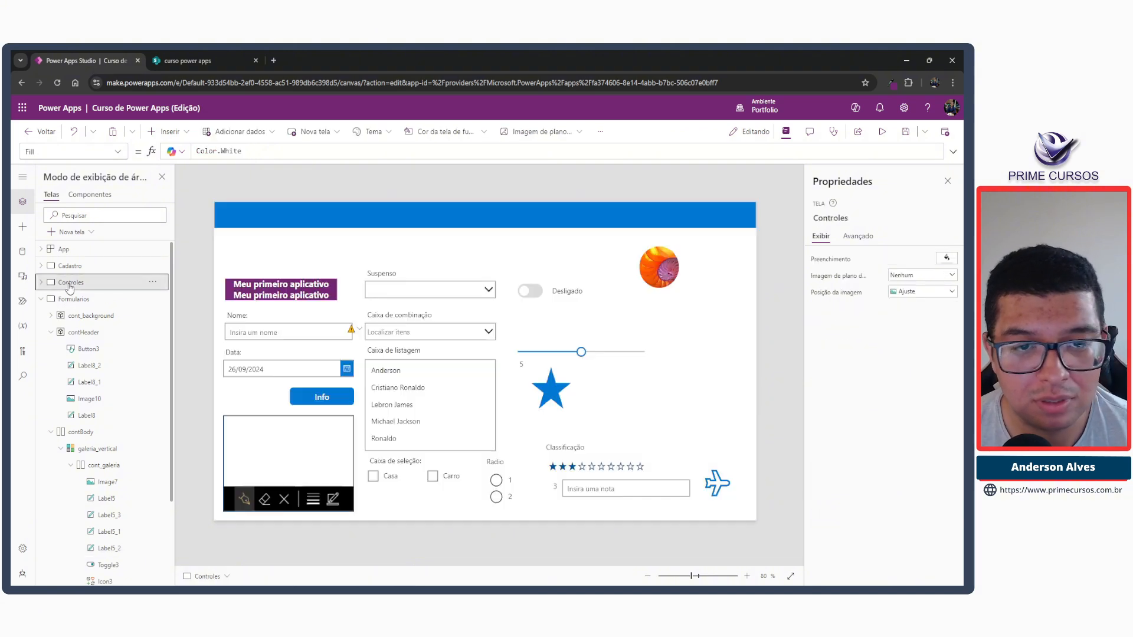
click(72, 299)
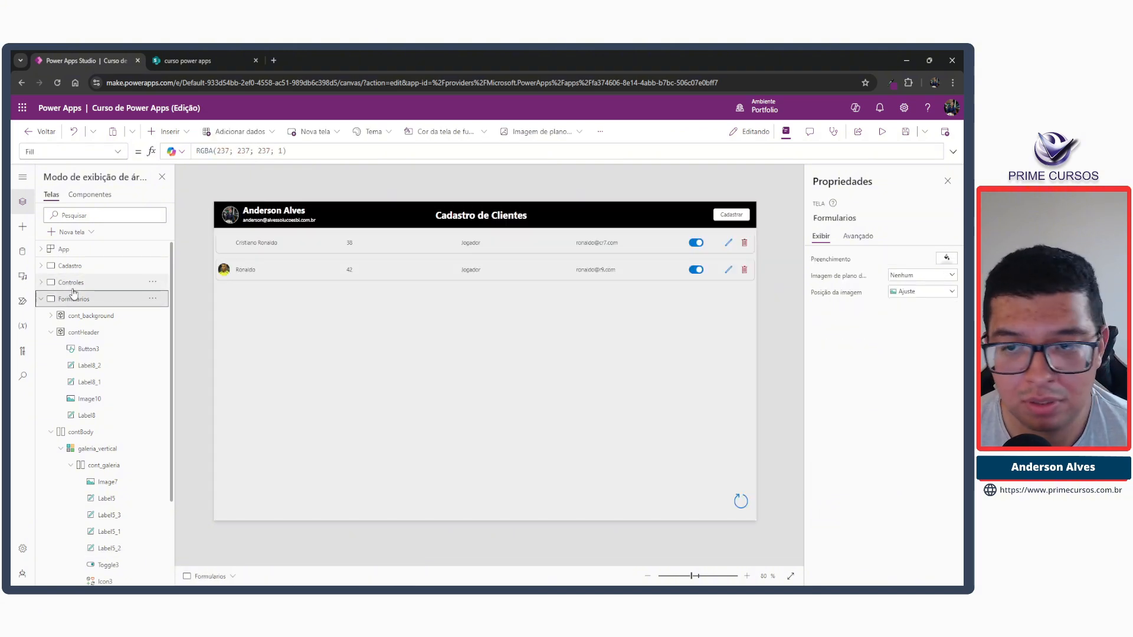
click(728, 243)
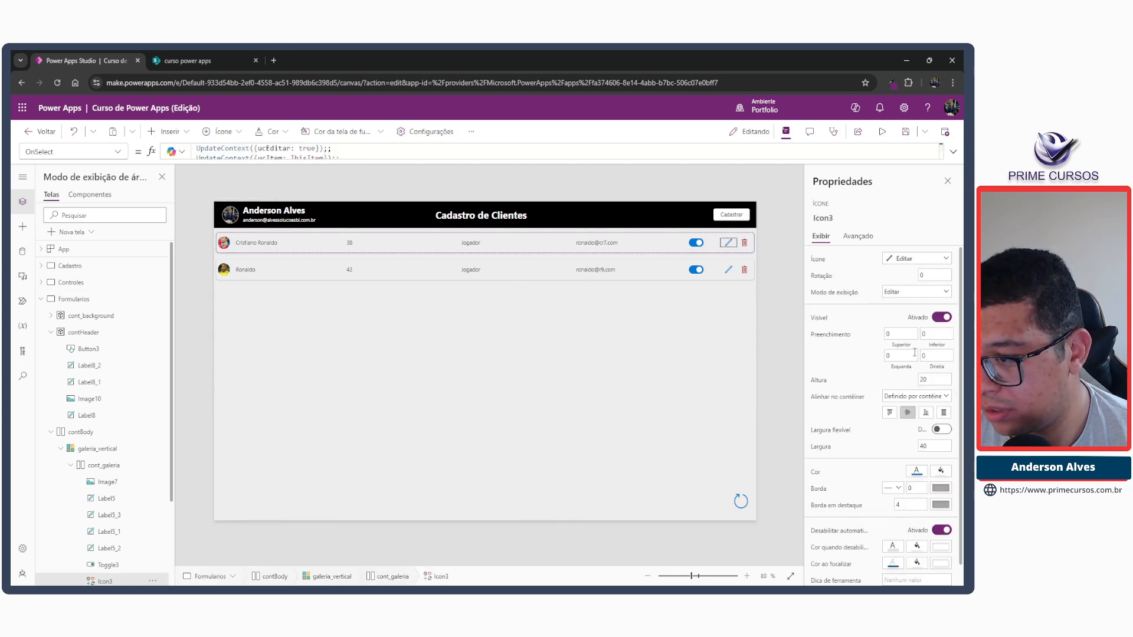
scroll(941, 392, down, 1)
scroll(941, 391, up, 1)
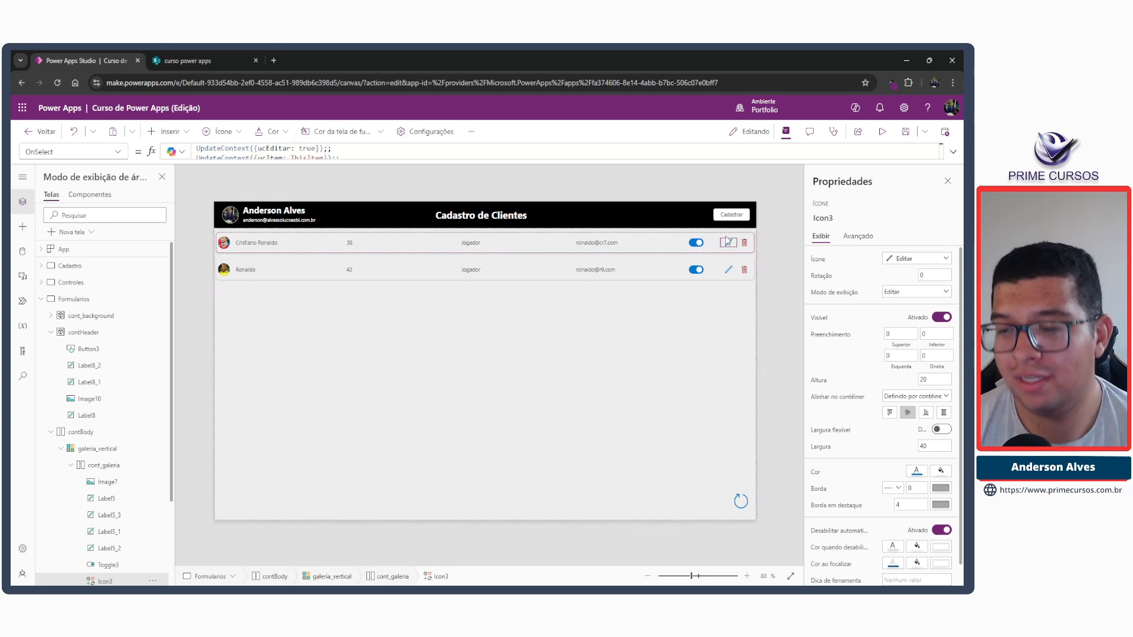
Center the Cadastrar button vertically in the header by setting its Y to (Parent.Height-Self.Height)/2.
click(731, 215)
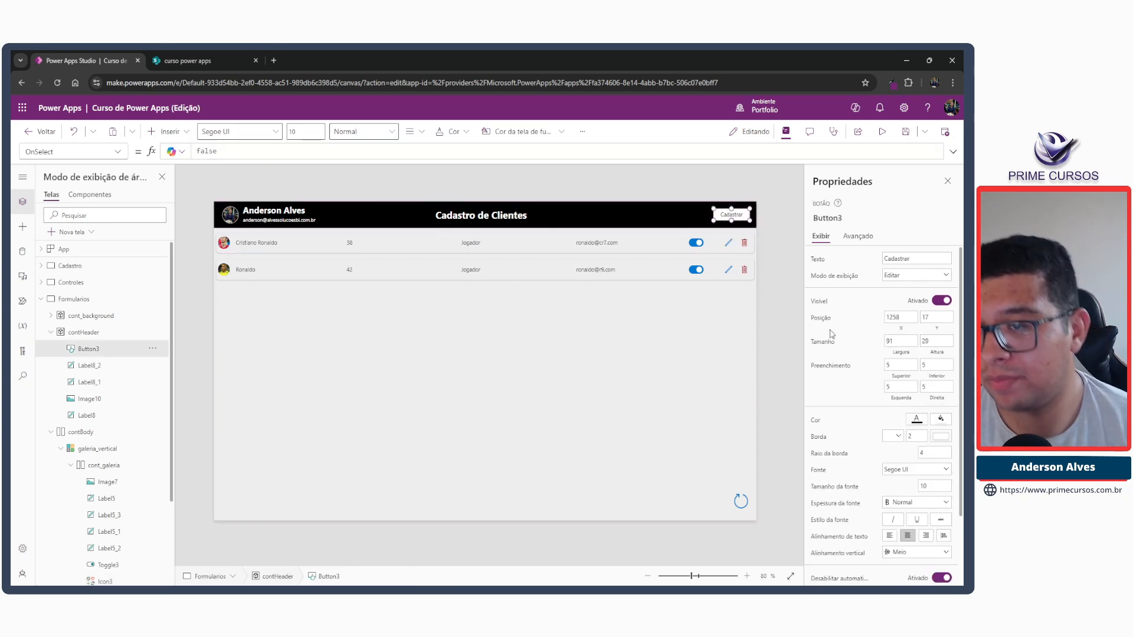
click(929, 328)
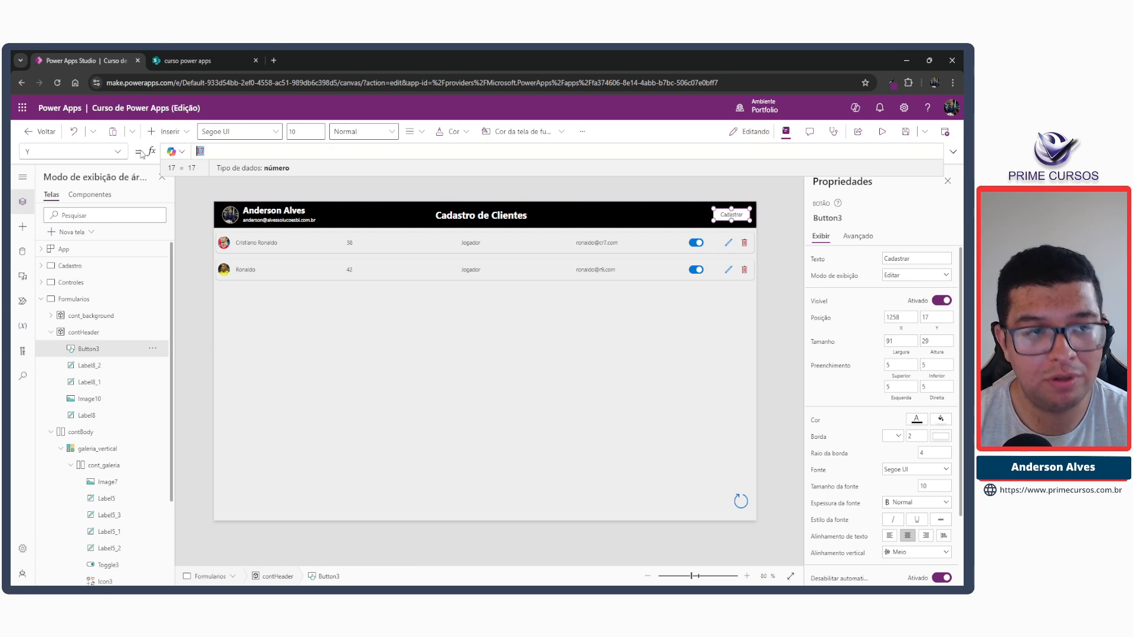
text(par)
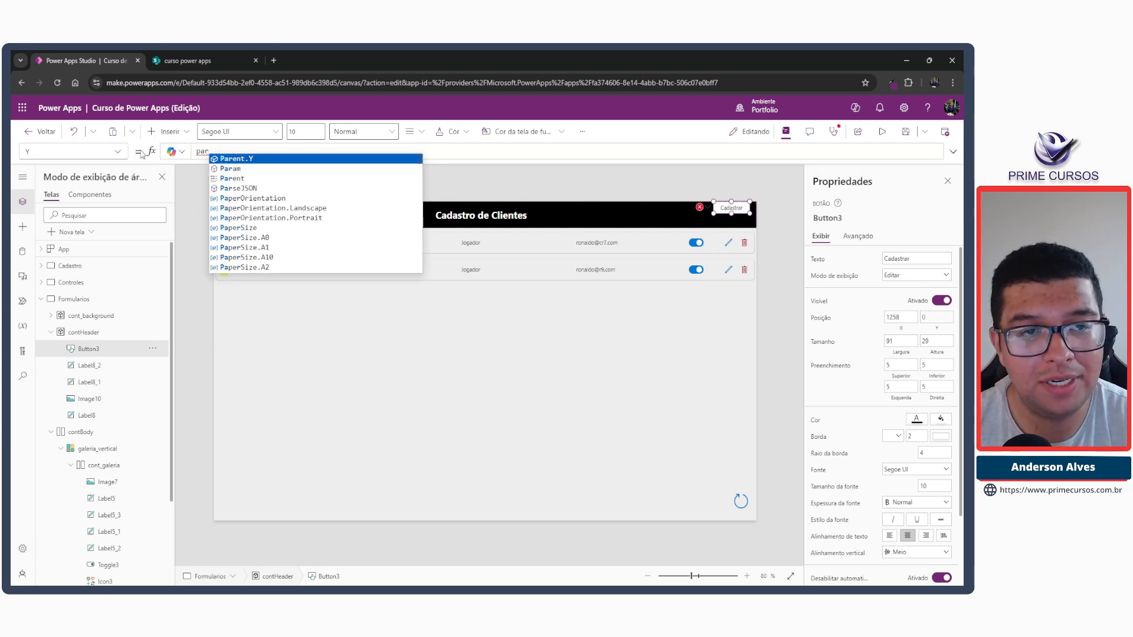
text(ent.He)
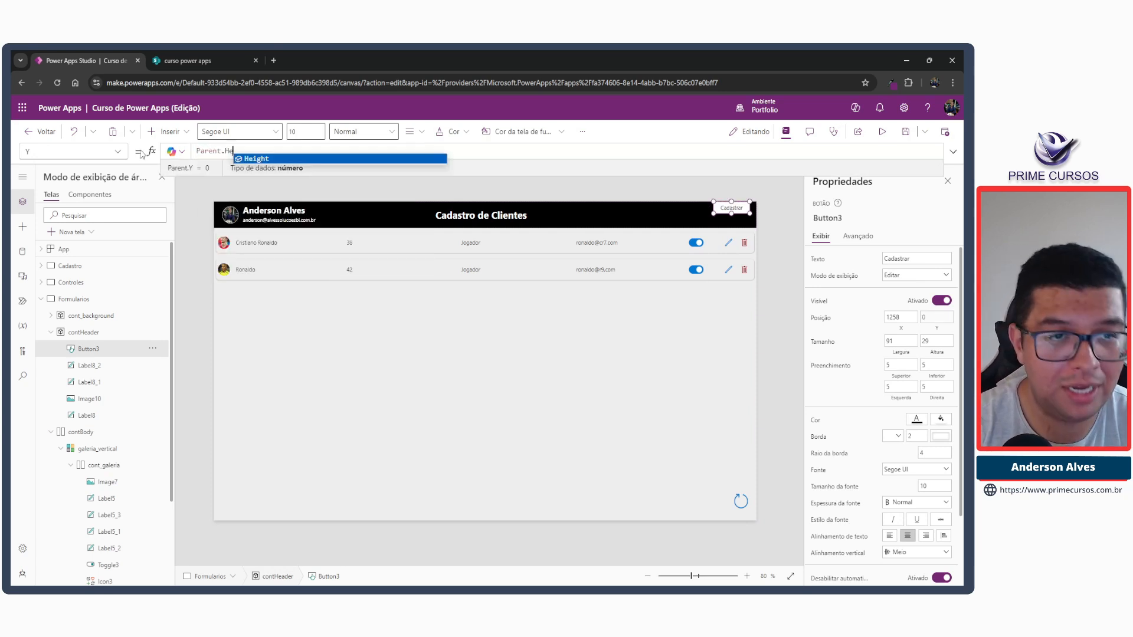
key(Tab)
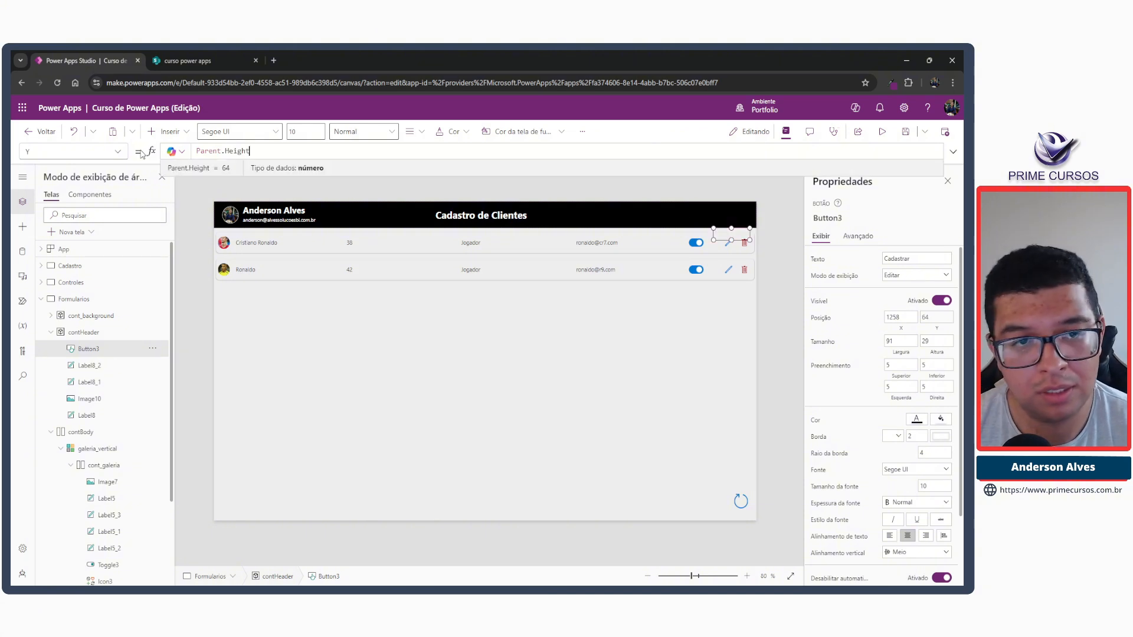
text(-)
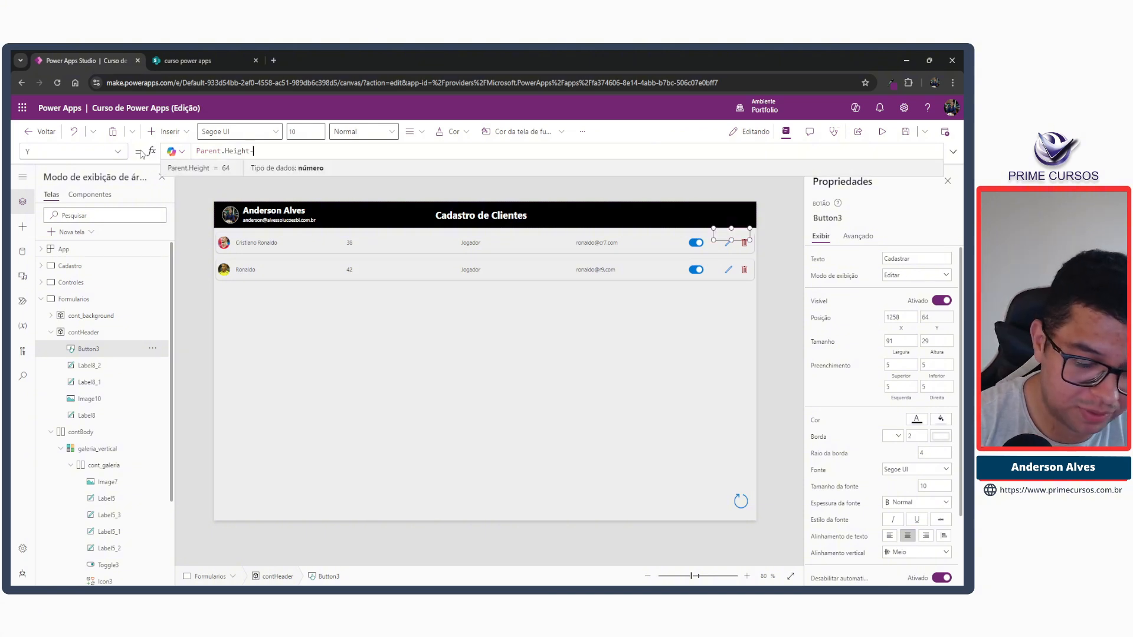
text(S)
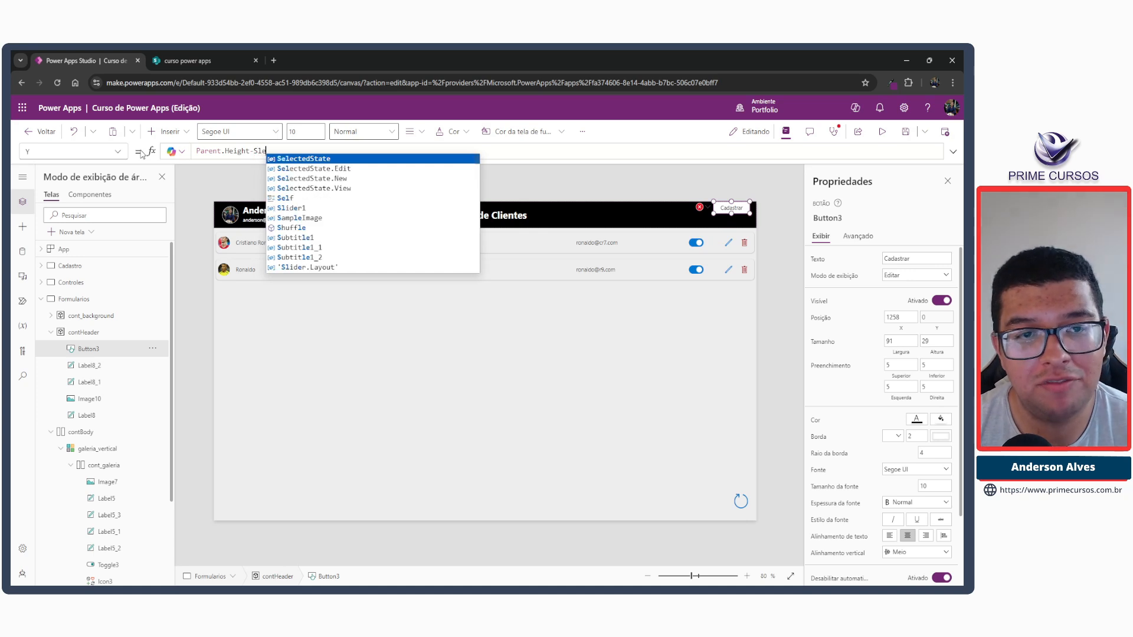
text(elf)
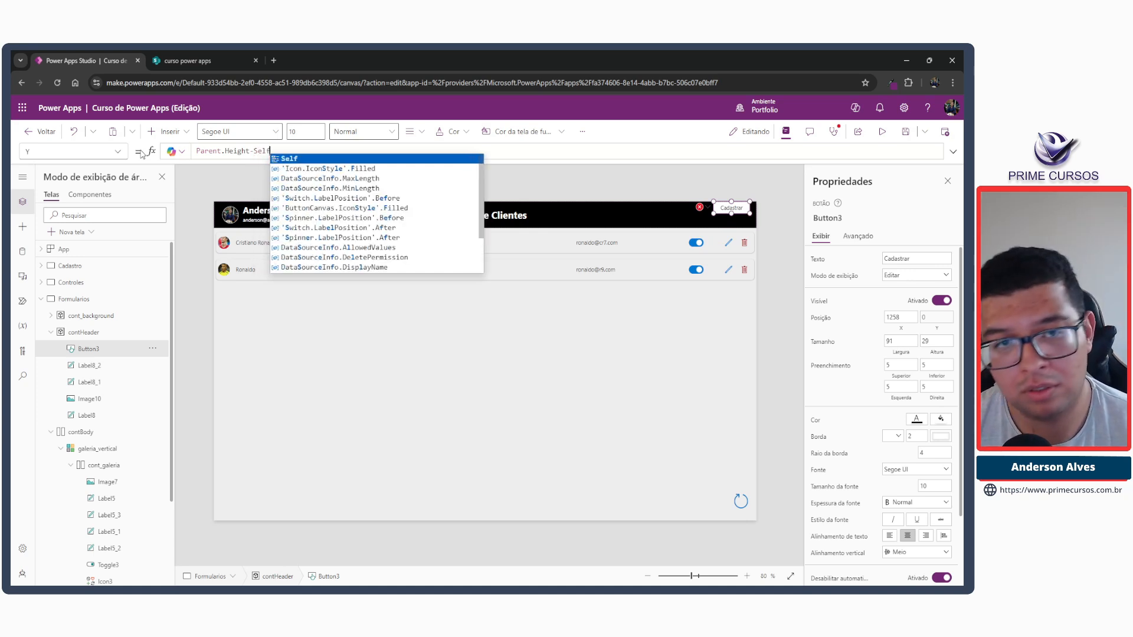
text(.He)
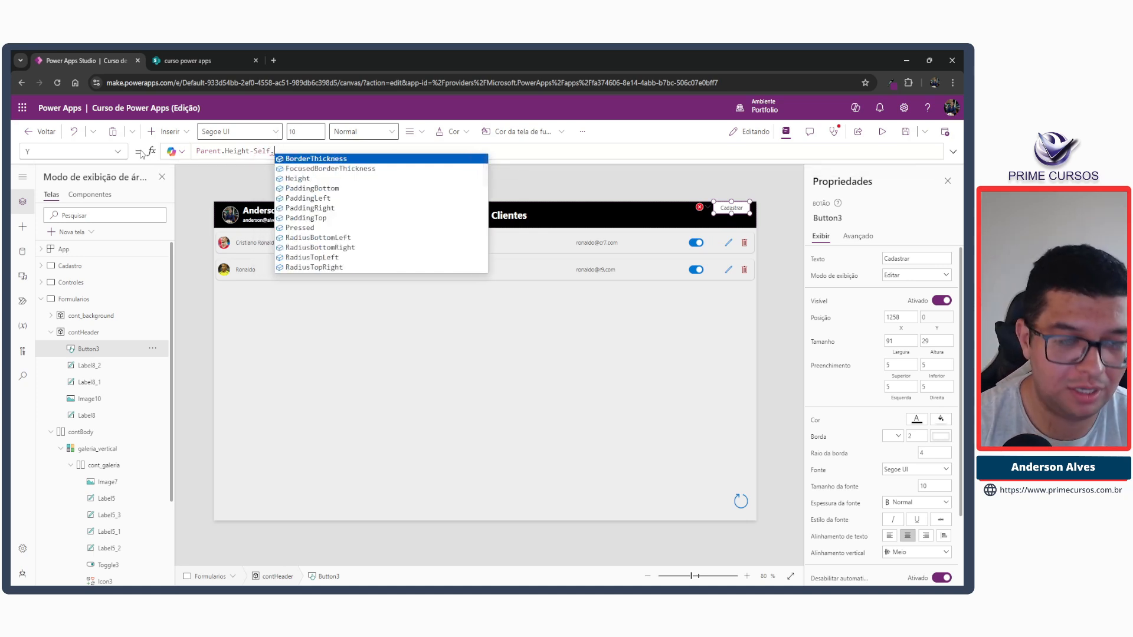
key(Tab)
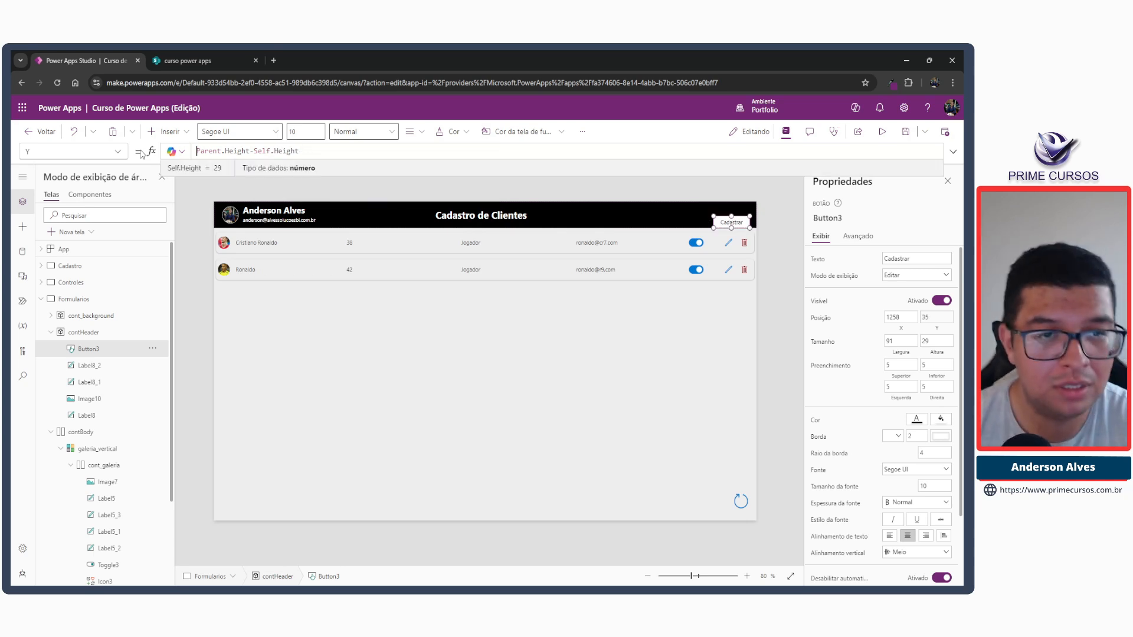
text(()
key(End)
text()/2)
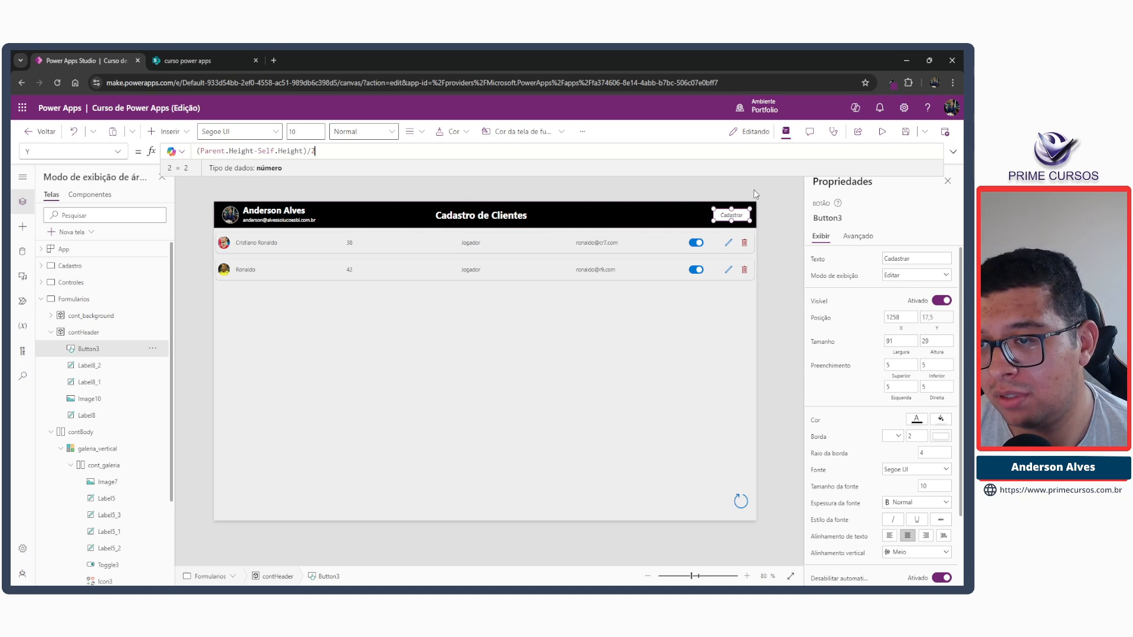
click(753, 190)
Copy the Cadastrar button's Y formula, (Parent.Height-Self.Height)/2, to the Y of the "Cadastro de Clientes" title label.
click(728, 218)
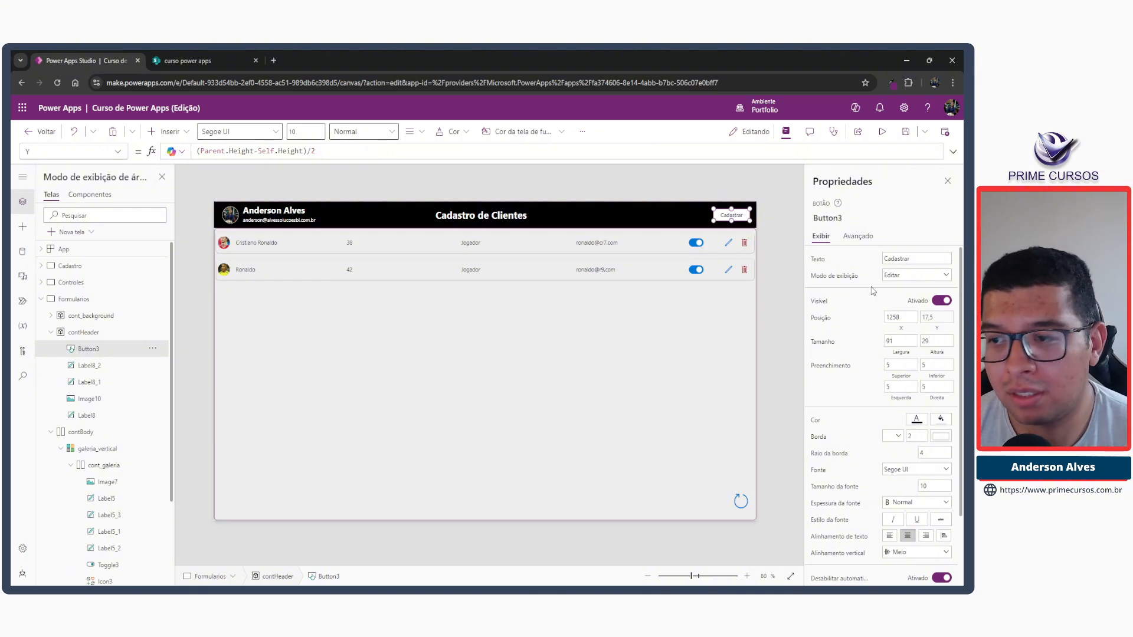
click(323, 151)
drag(322, 151, 196, 151)
key(ctrl+c)
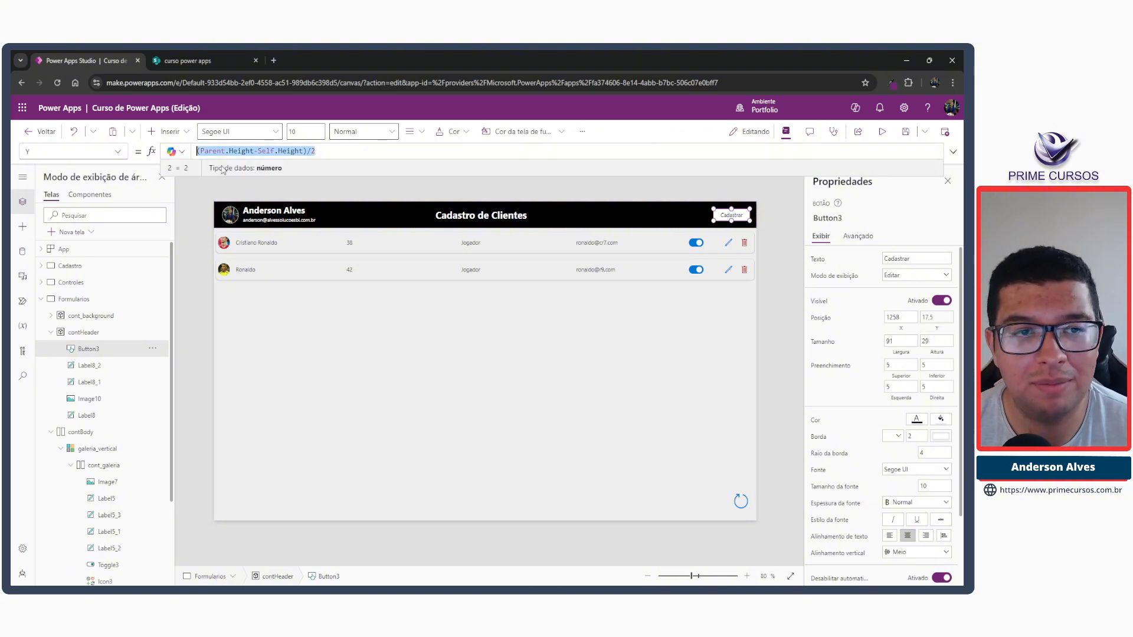
click(457, 216)
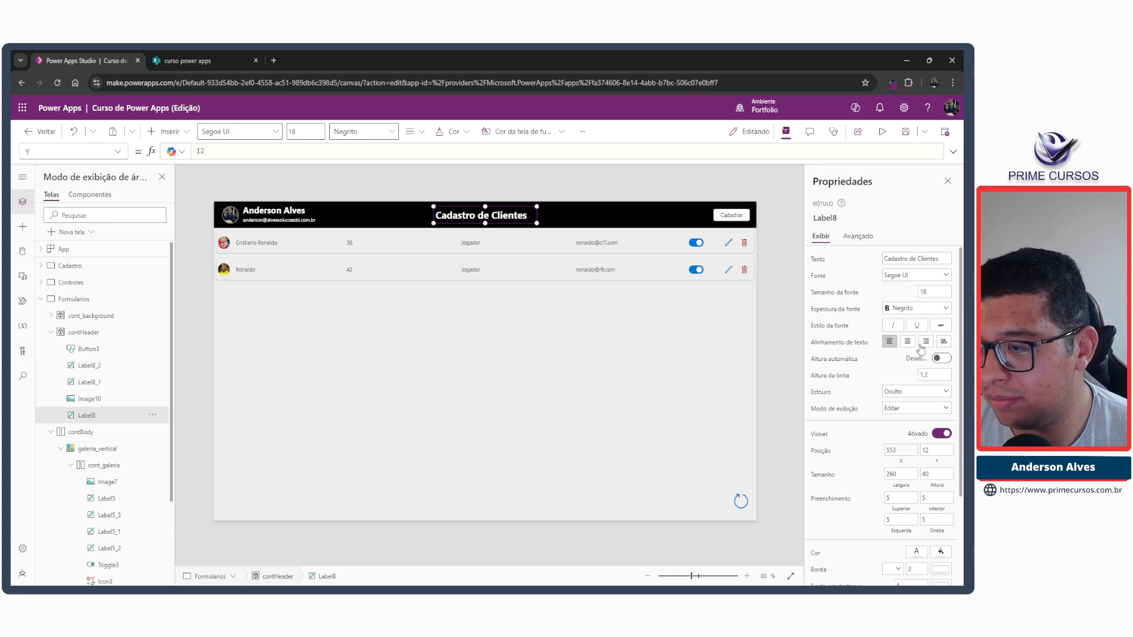
click(937, 462)
key(ctrl+a)
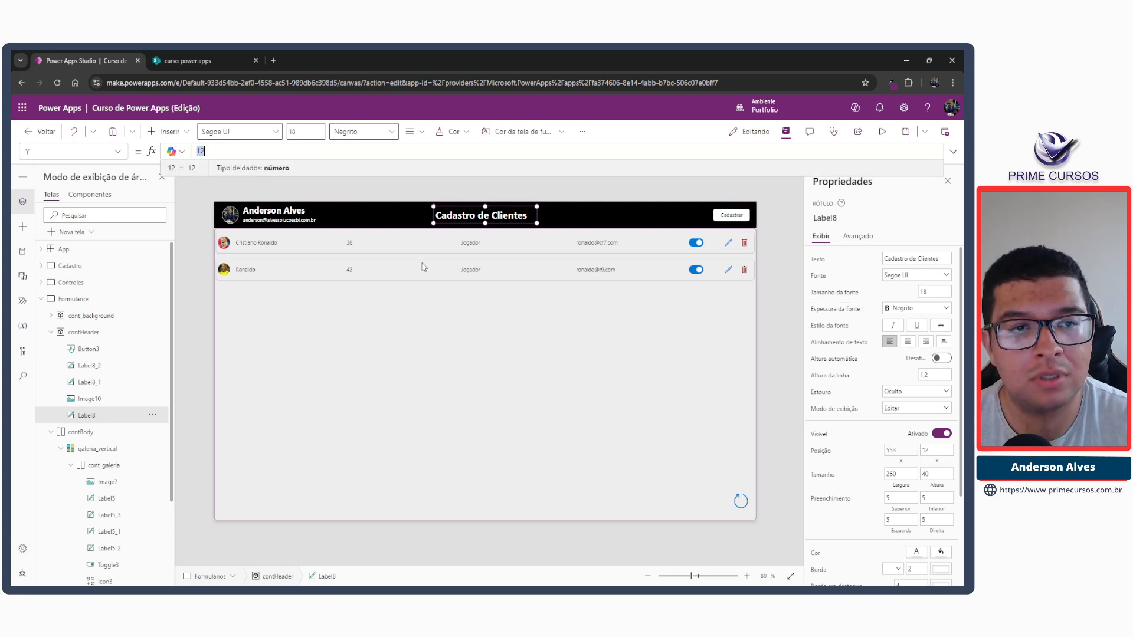
key(ctrl+v)
Preview the app, try the Cadastrar button in the header, and return to editing.
click(881, 131)
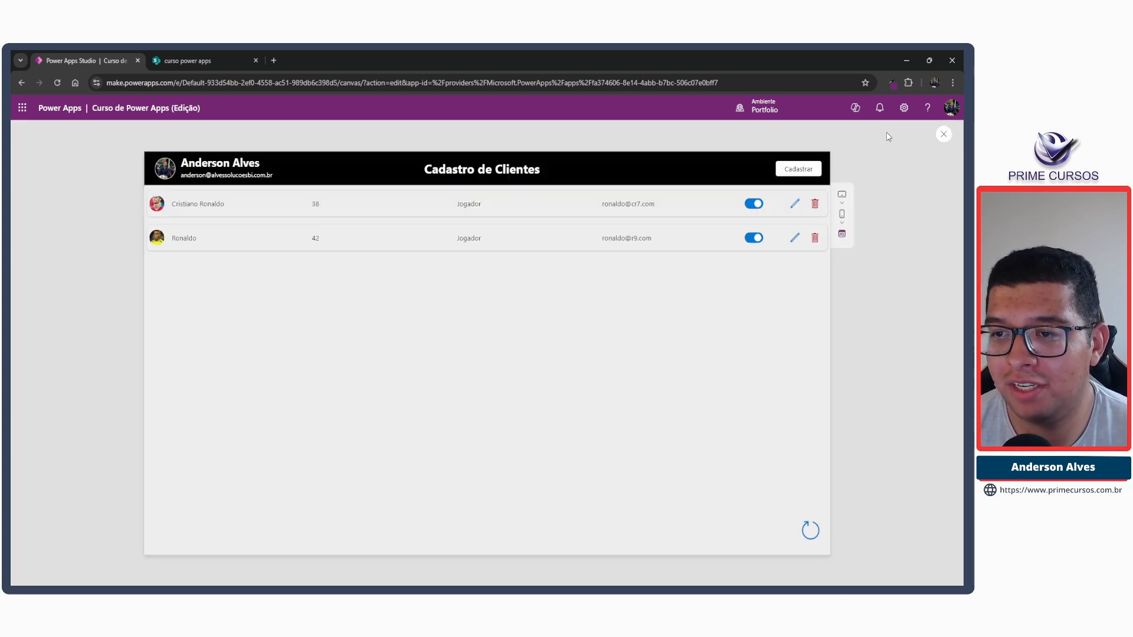
click(794, 177)
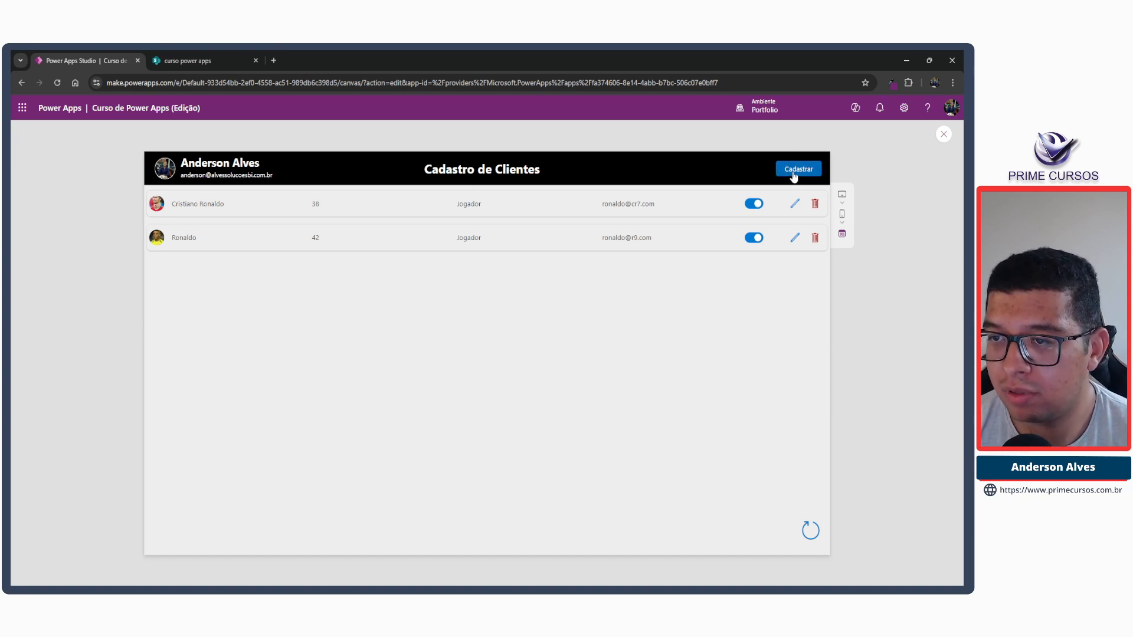
click(794, 177)
click(793, 177)
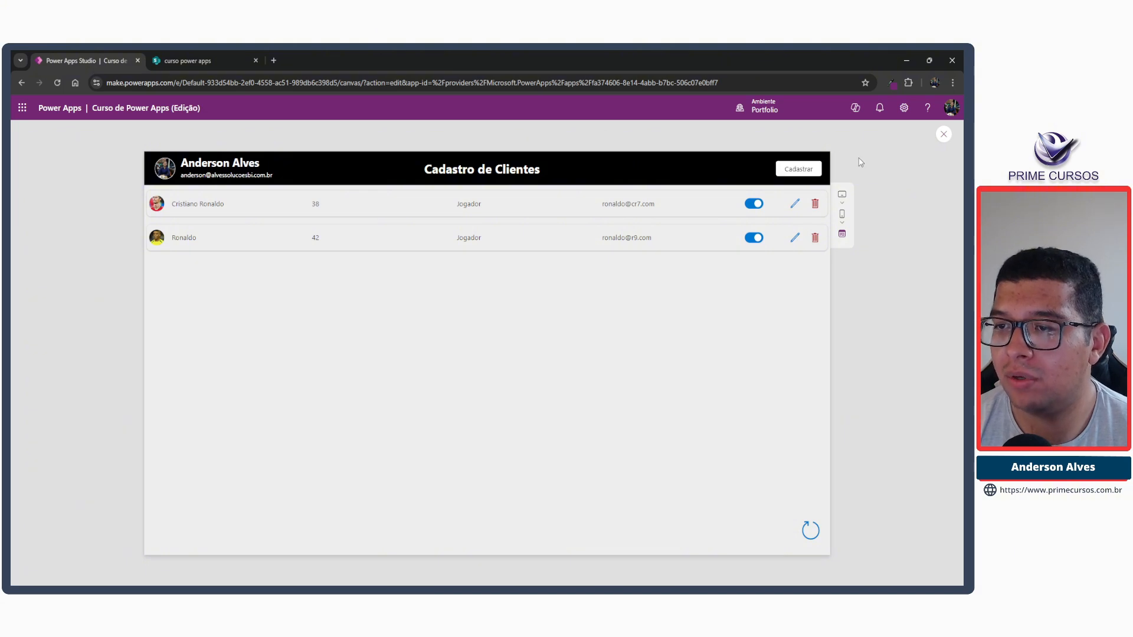
click(943, 135)
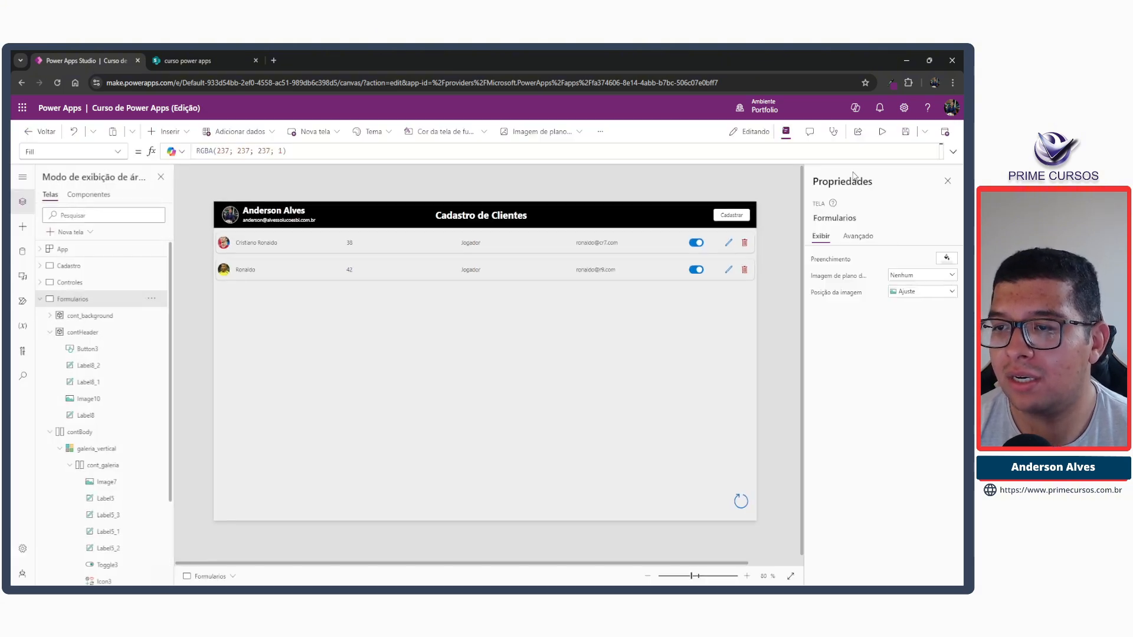
Set the Cadastrar button's OnSelect formula to UpdateContext({ucPopupCadastro: true}).
click(741, 220)
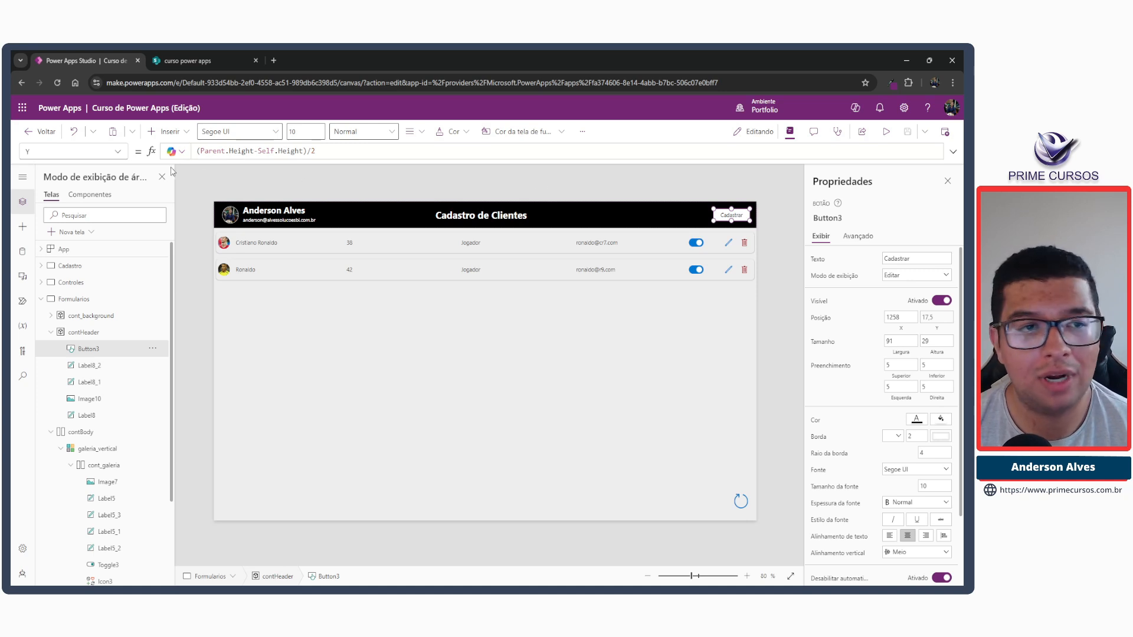
click(117, 152)
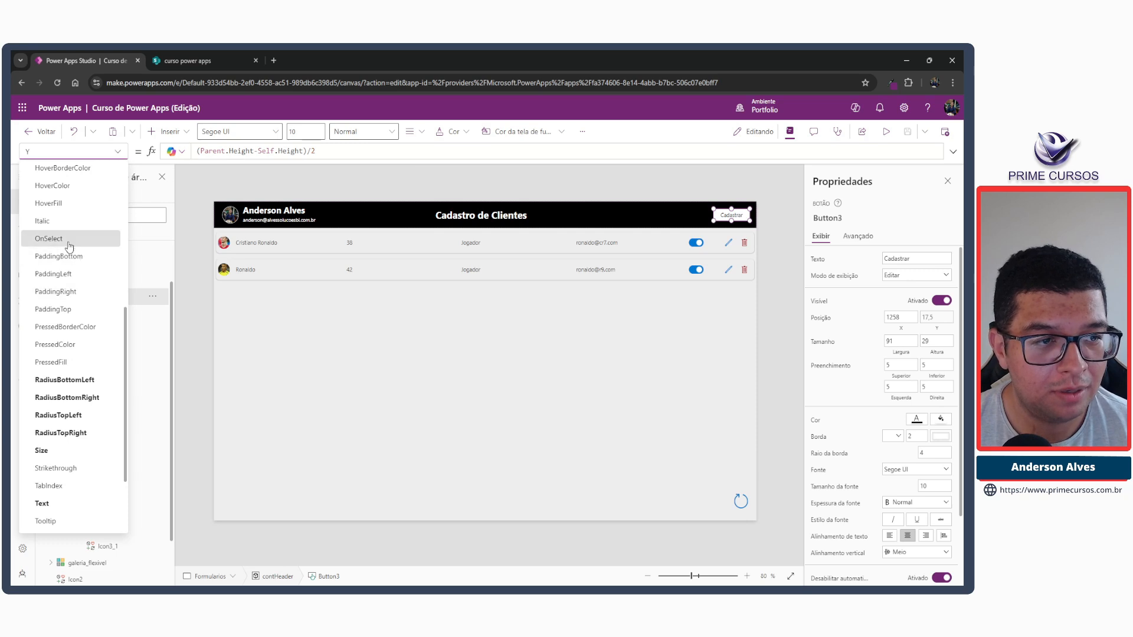
click(48, 239)
double_click(225, 151)
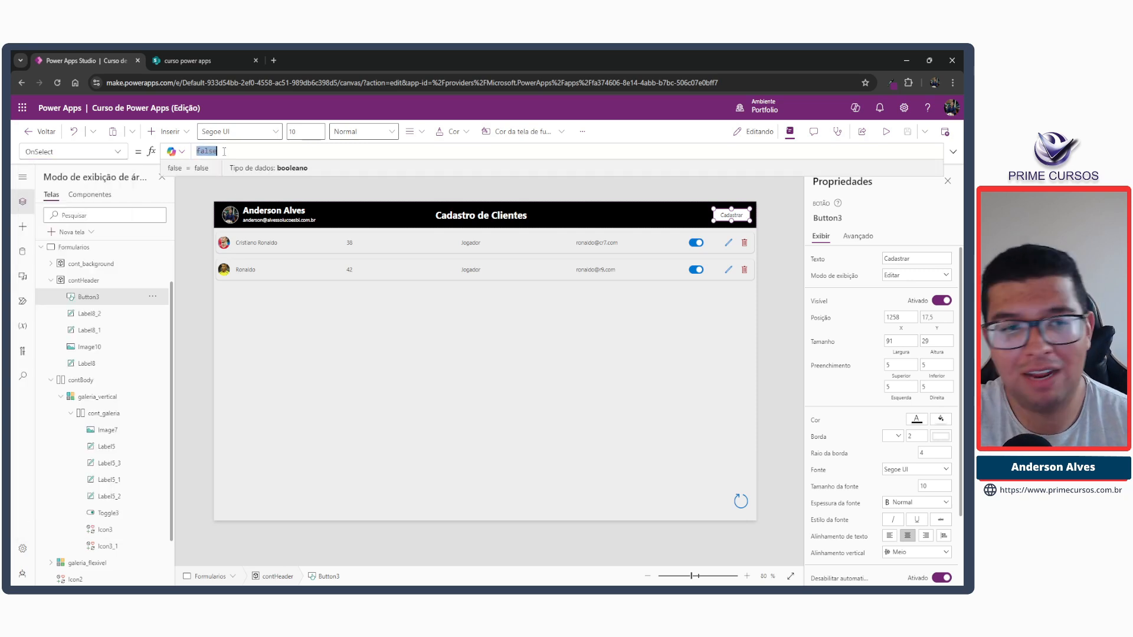
text(UpdateContext()
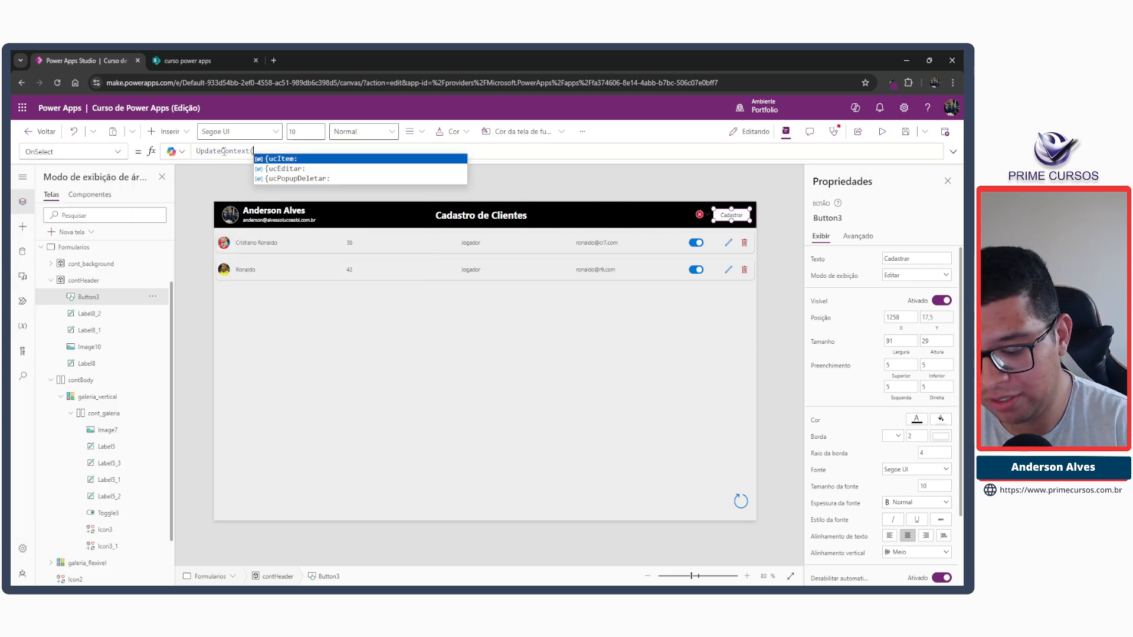
text({)
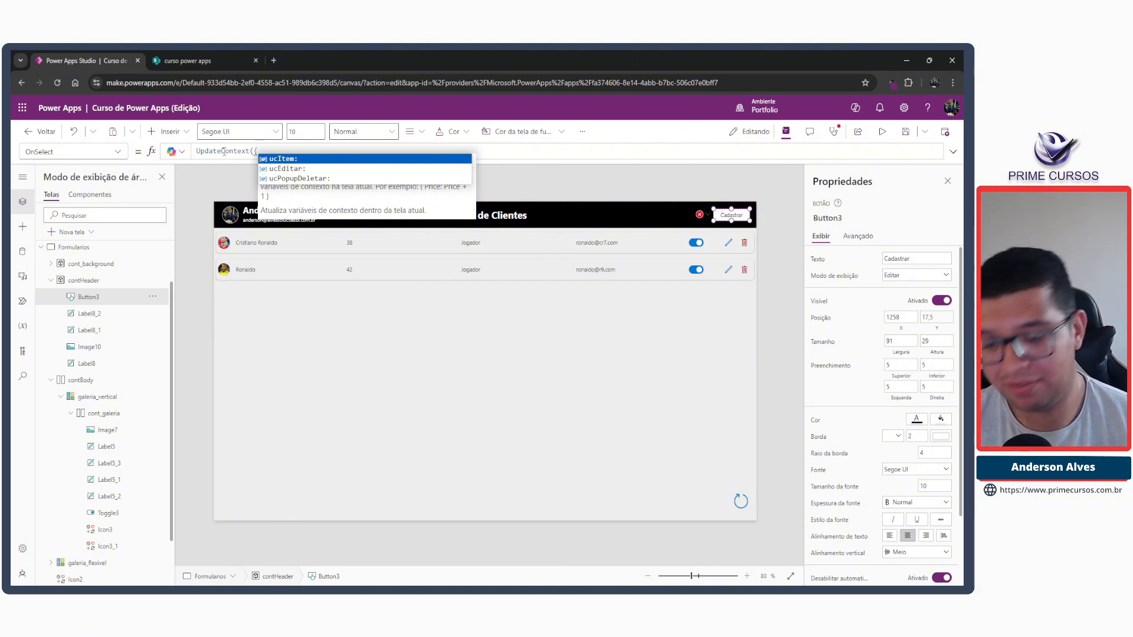
text(ud)
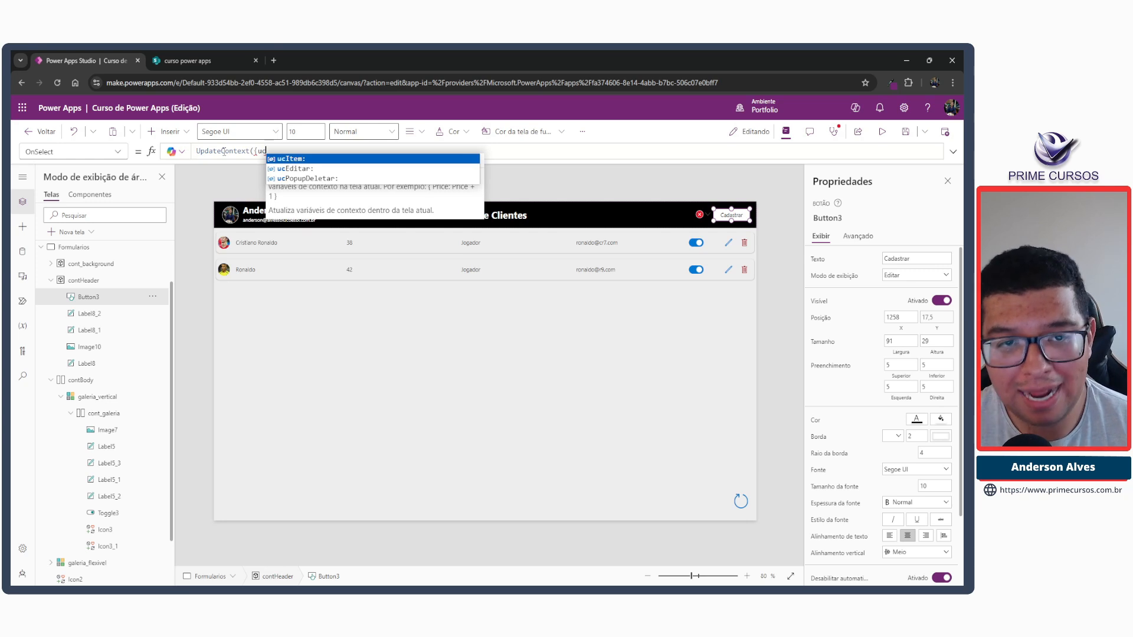
key(BackSpace)
text(cPo)
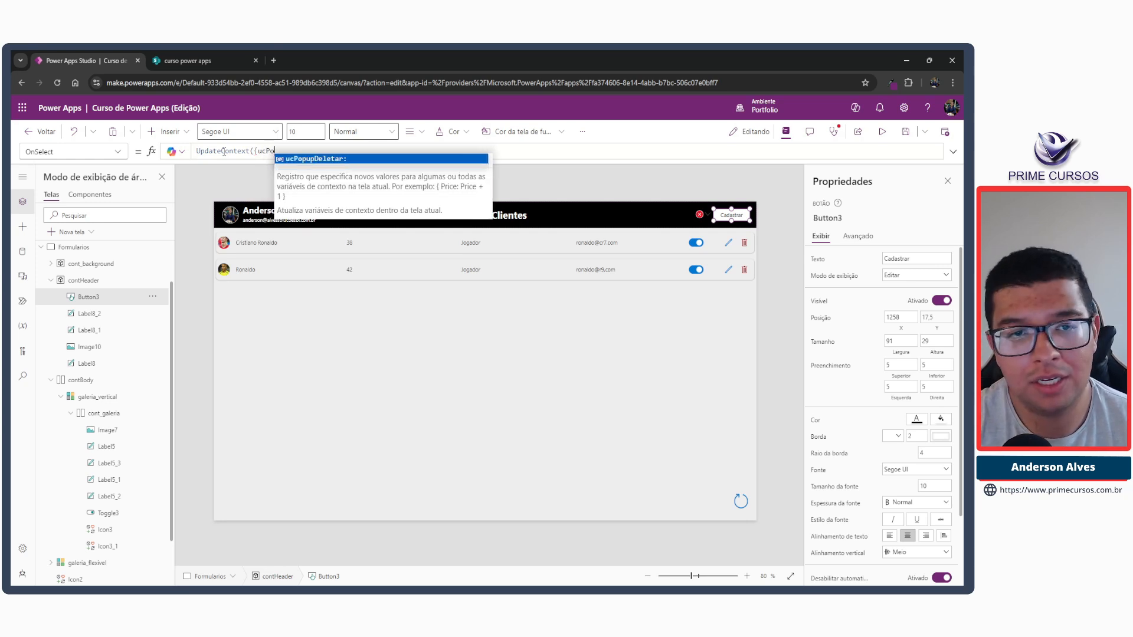
text(pup)
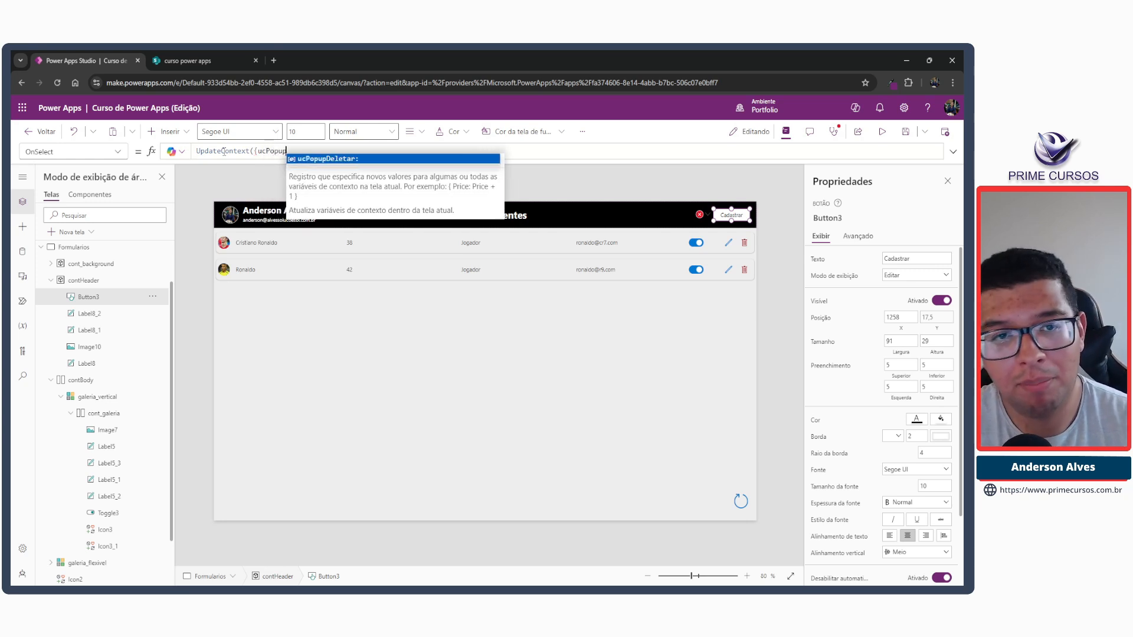
text(Dadastro)
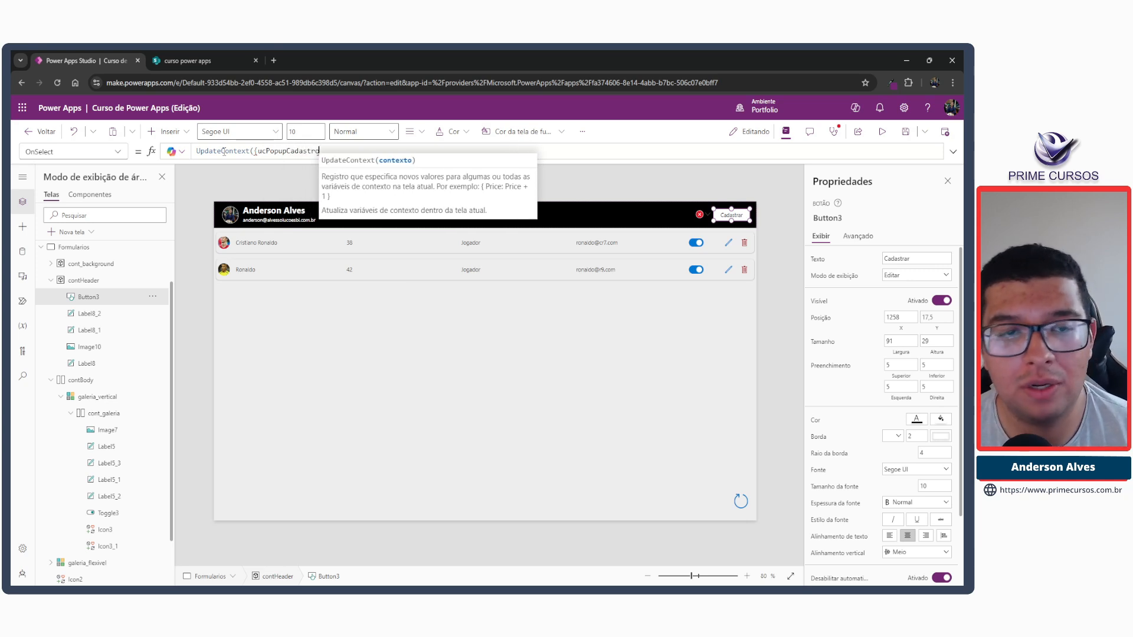
text(:)
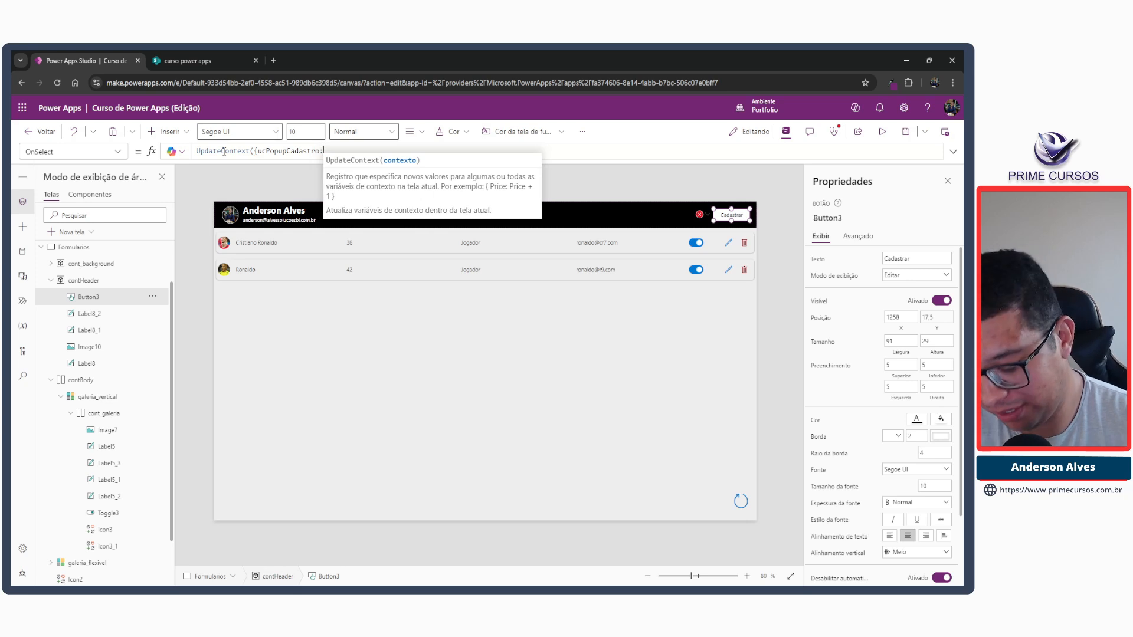
text( true}))
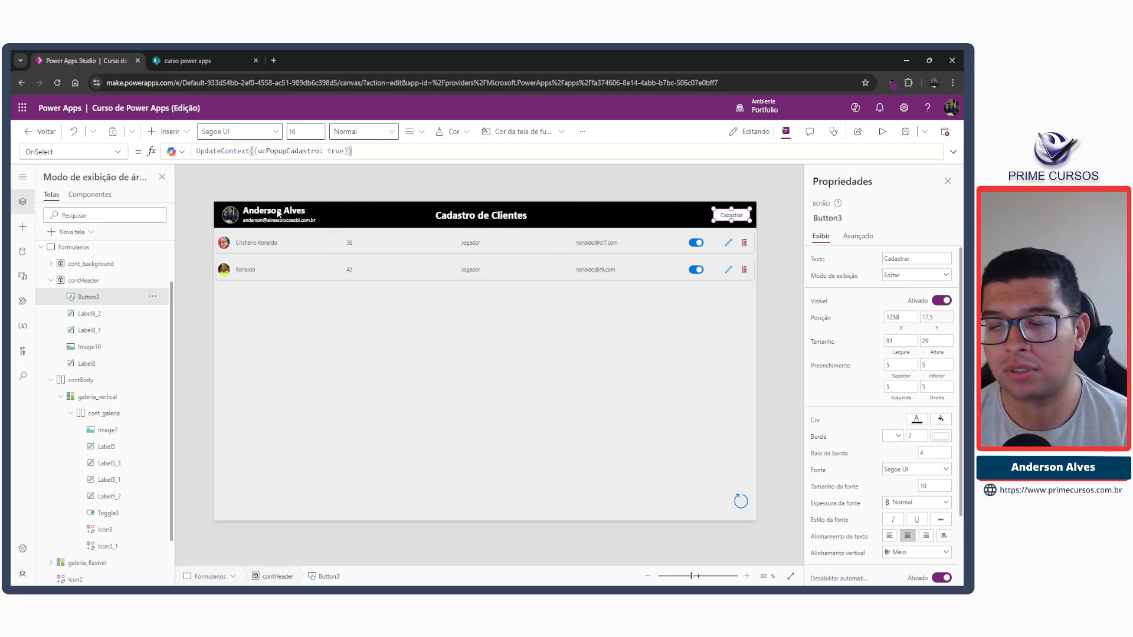
Examine the loose controls of the Formularios screen, including galeria_flexivel, Icon2, btn_cancelar, btn_salvar and form_cad_clie.
click(50, 280)
click(52, 323)
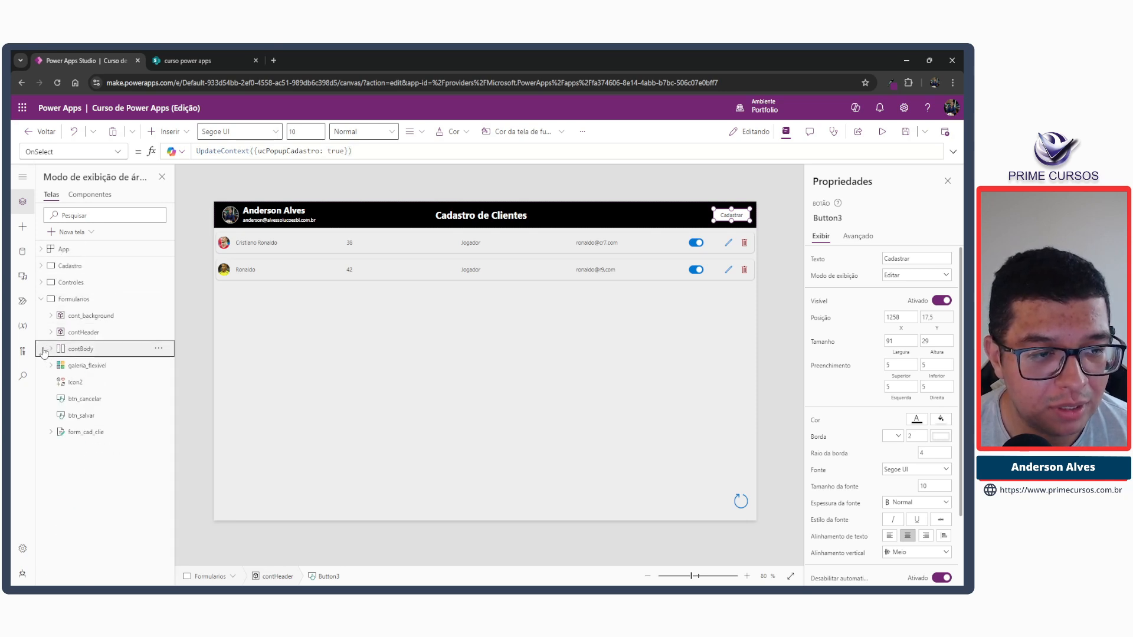
click(51, 366)
click(50, 367)
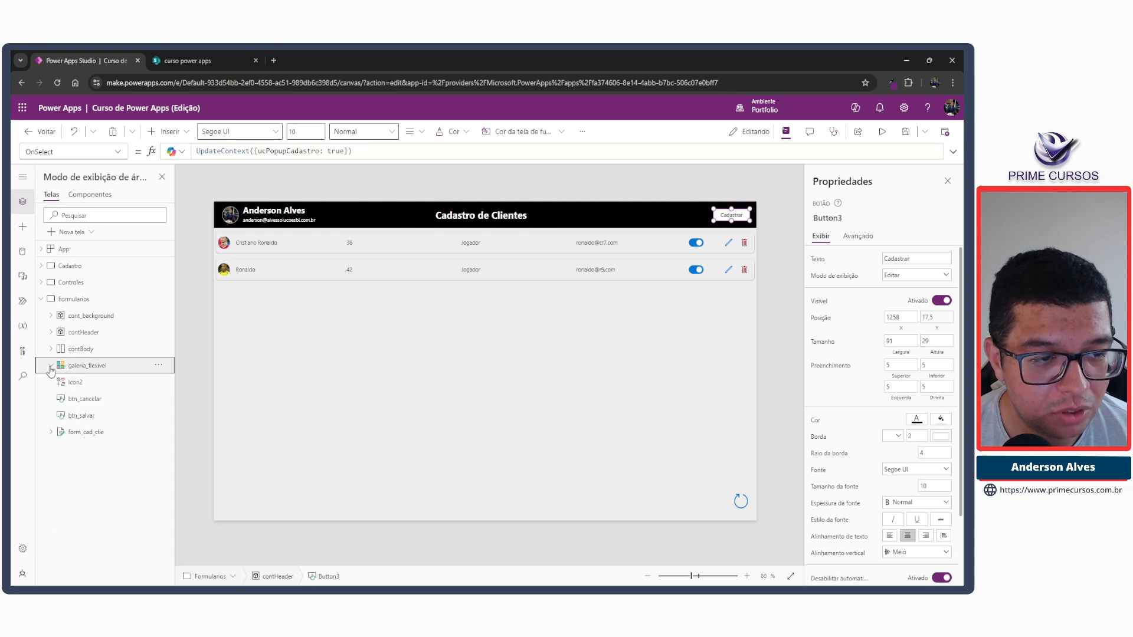
click(94, 383)
click(93, 400)
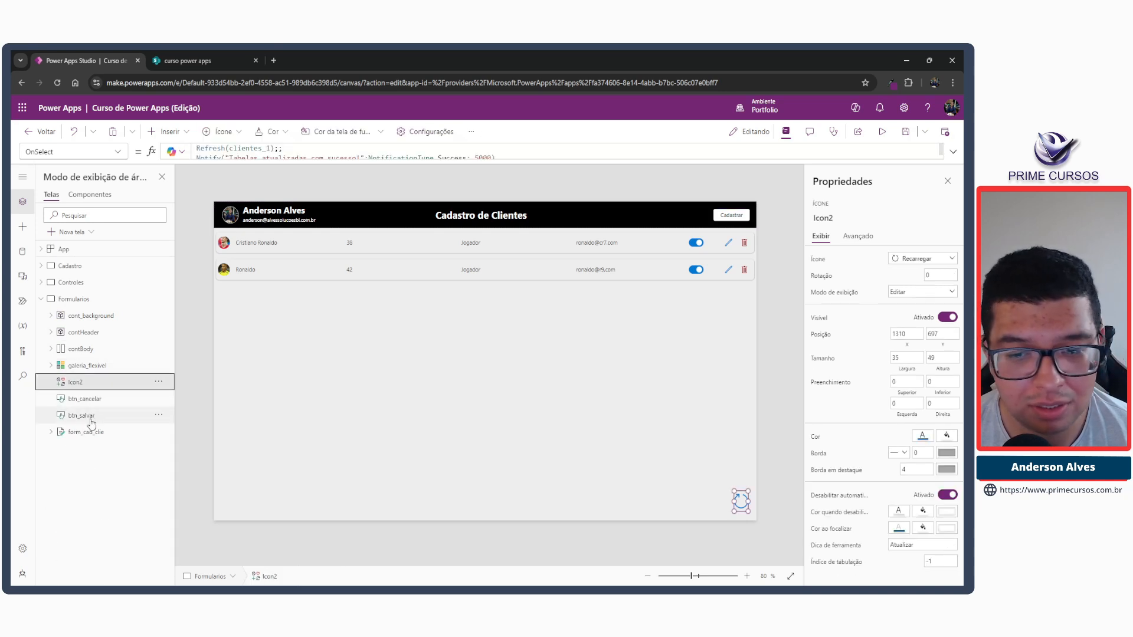
click(90, 419)
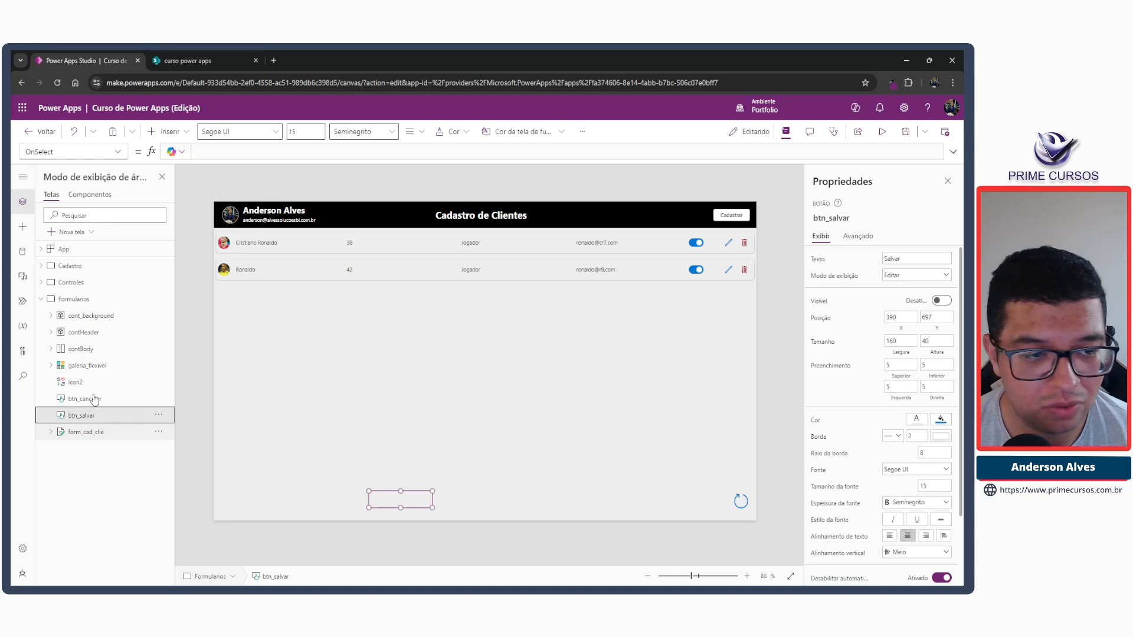
click(86, 367)
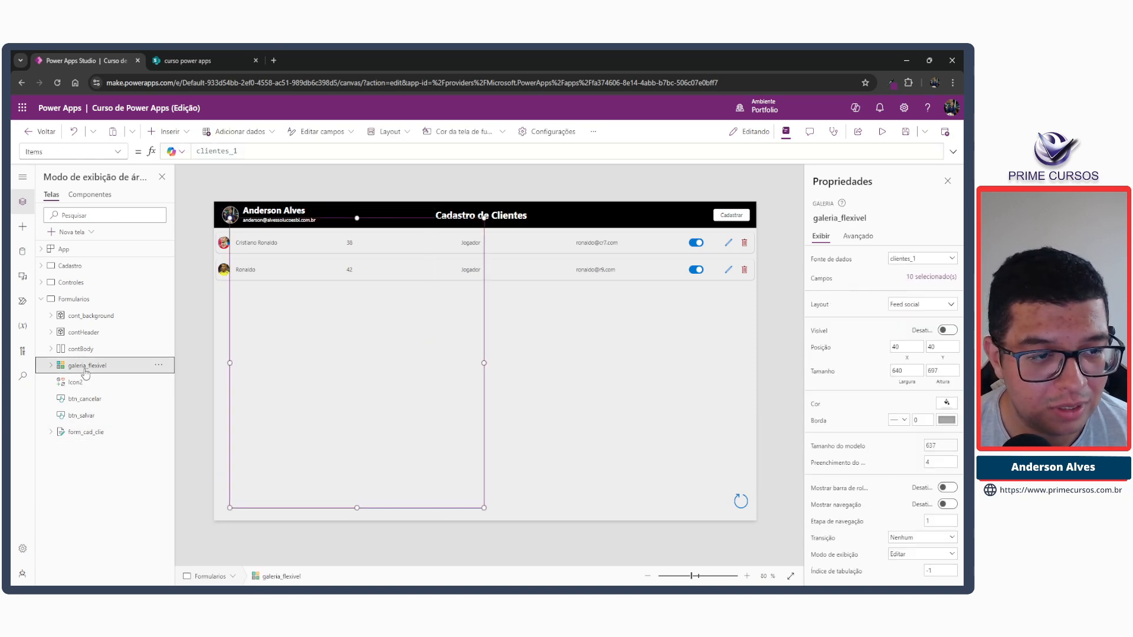
click(80, 383)
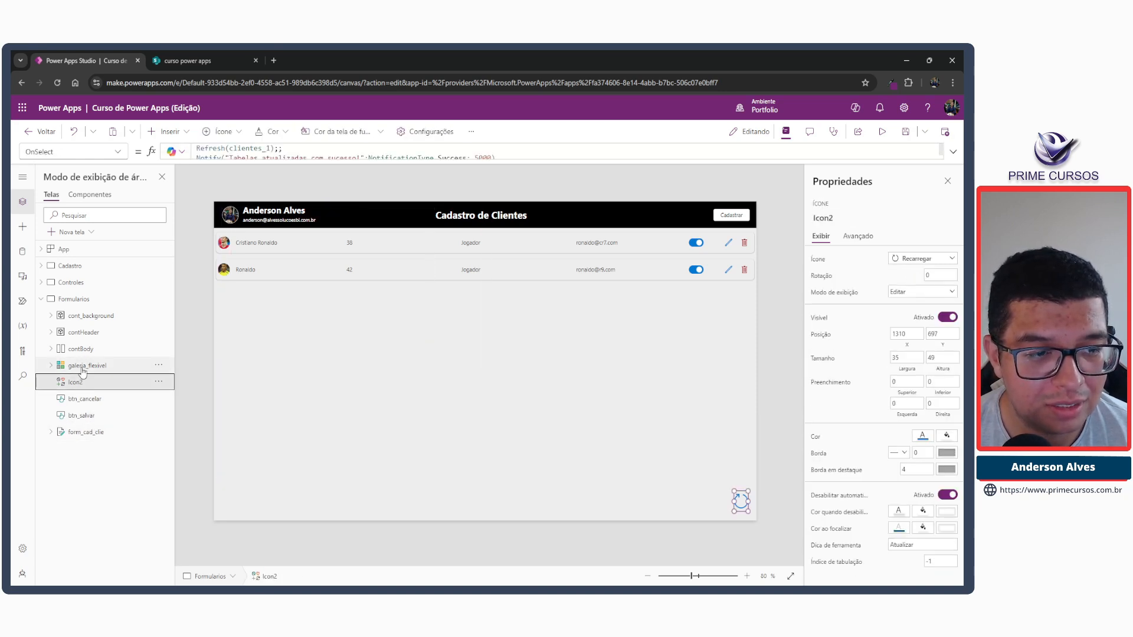
click(83, 369)
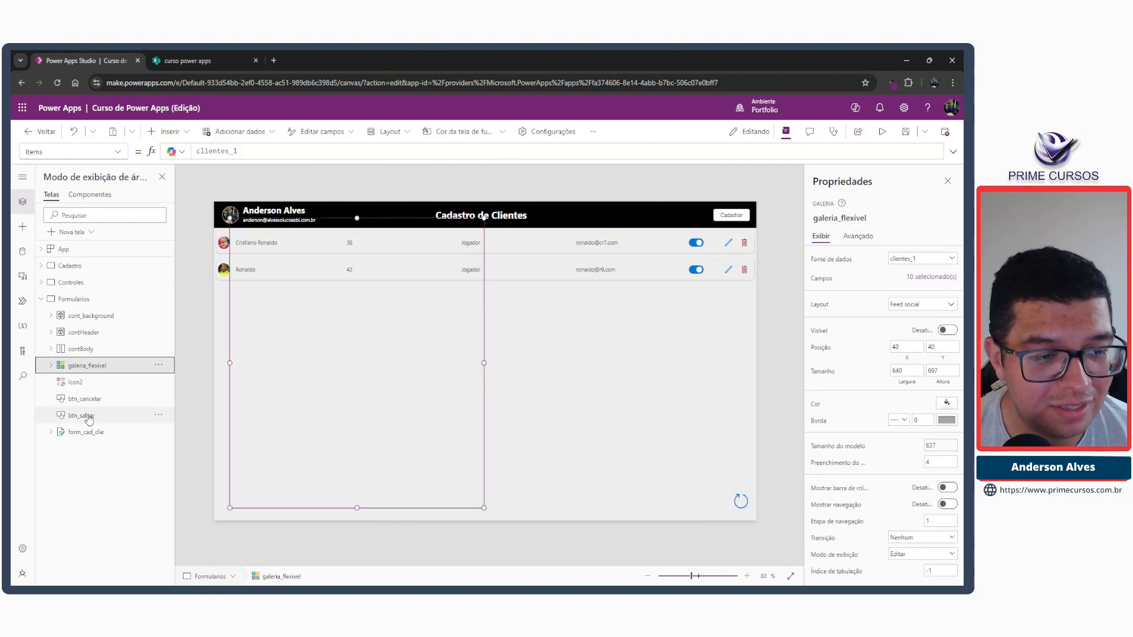
click(87, 433)
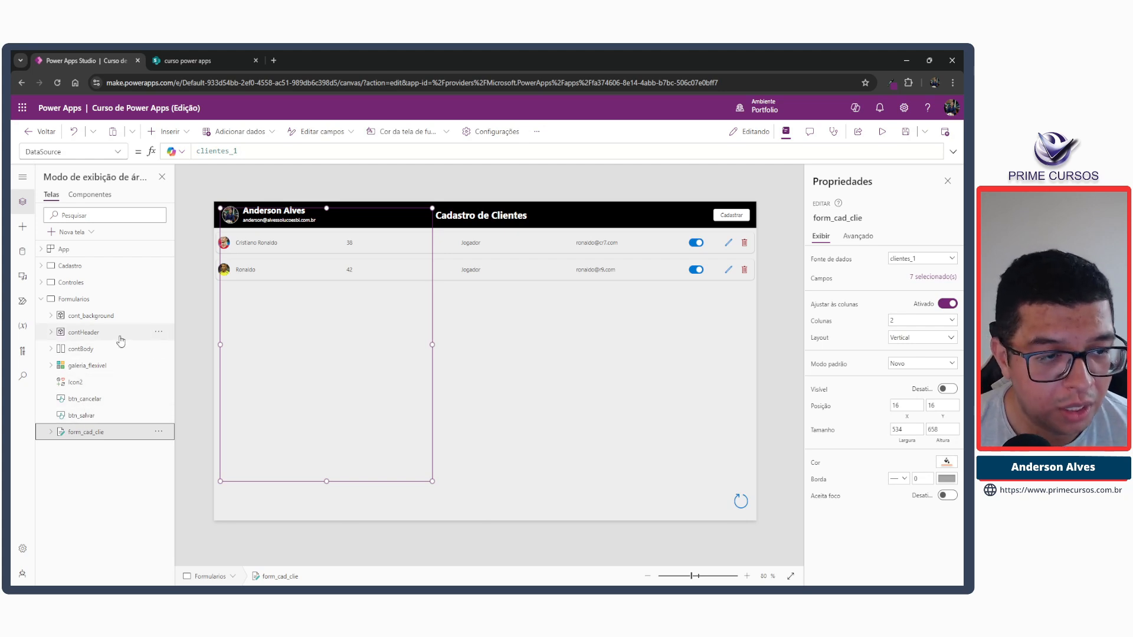
Examine the contents of the contBody, contHeader and cont_background containers to find the one holding the delete popup.
click(44, 350)
click(50, 351)
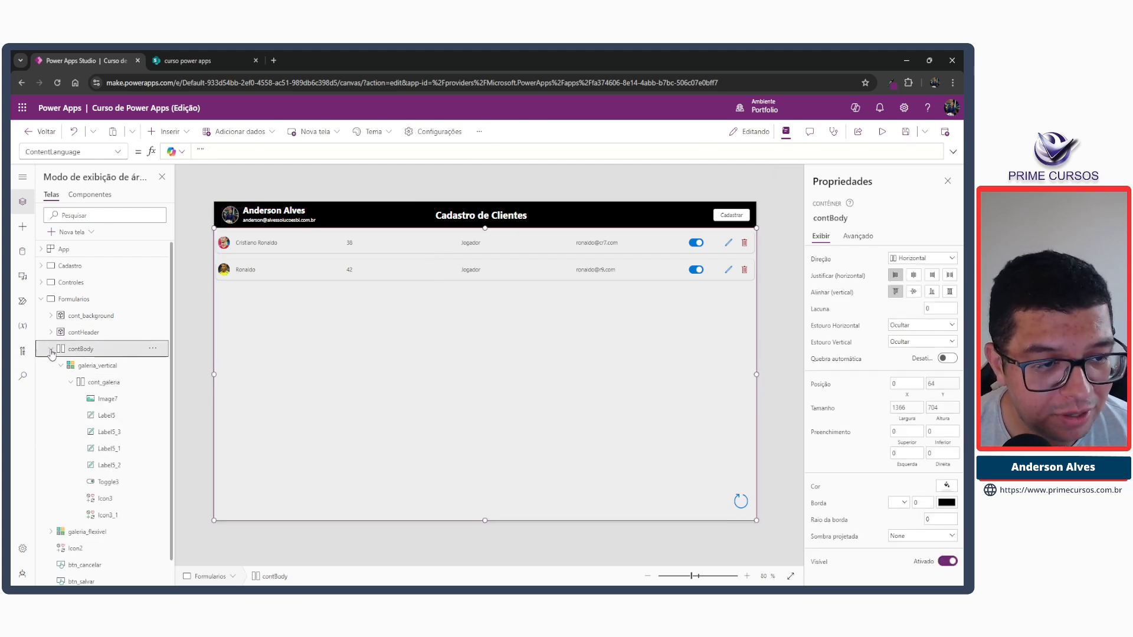
click(71, 382)
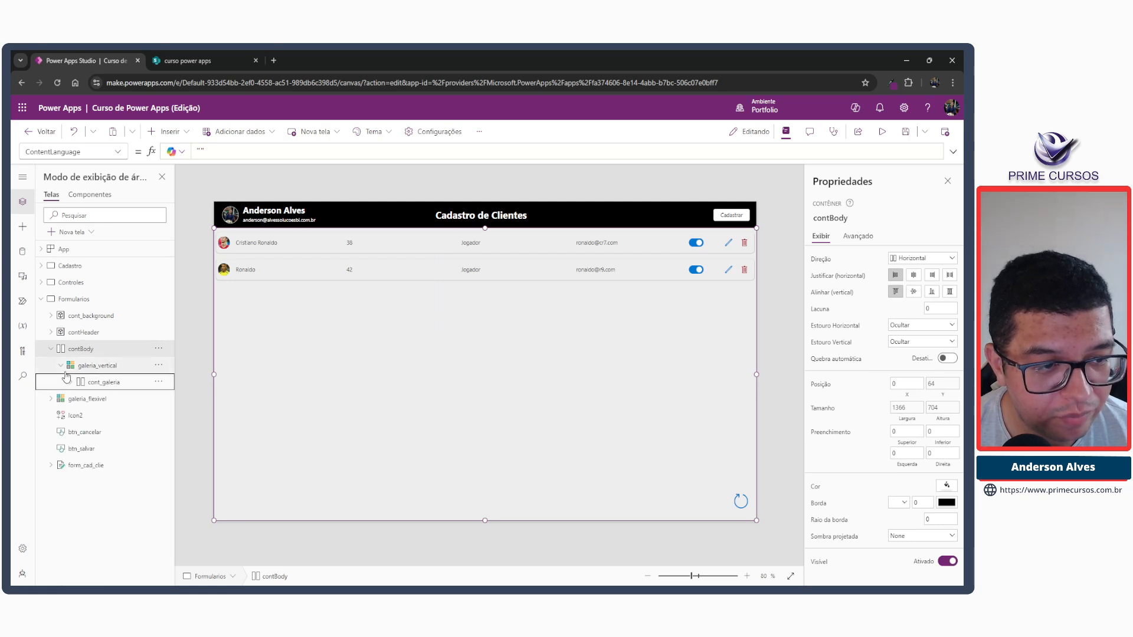
click(61, 365)
click(51, 332)
click(51, 332)
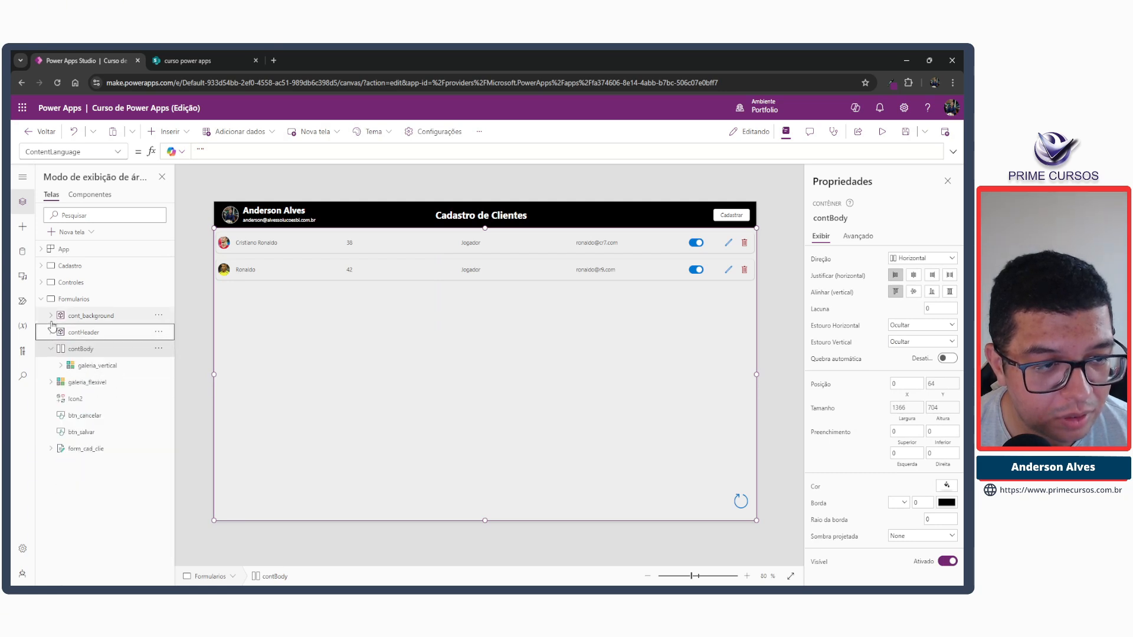
click(49, 351)
click(51, 315)
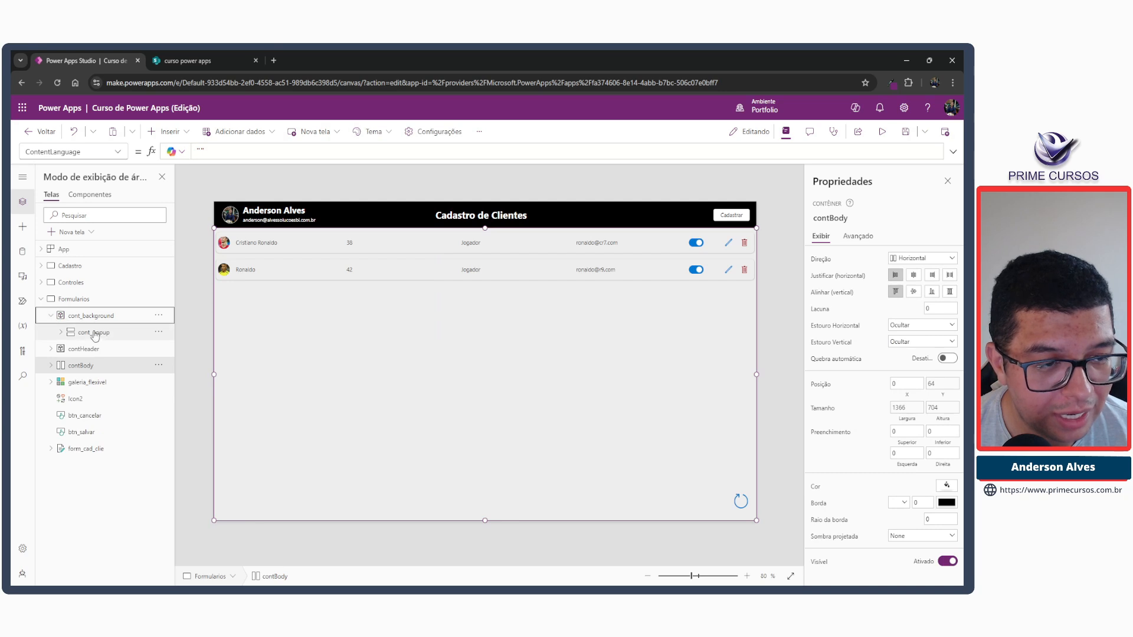
click(95, 317)
click(61, 332)
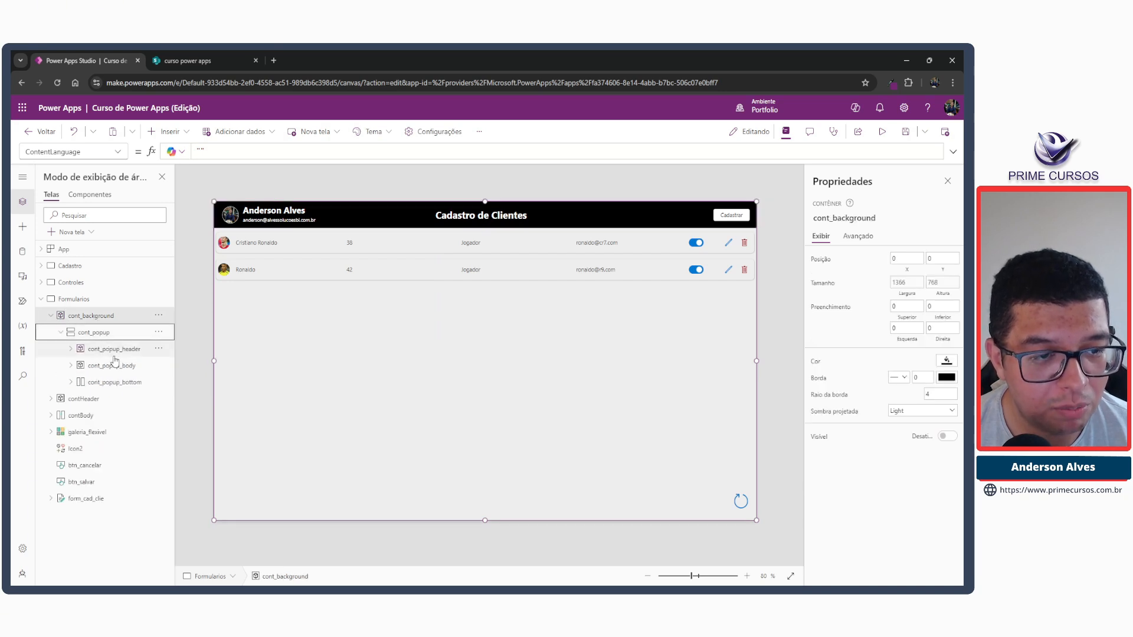
click(61, 333)
click(51, 315)
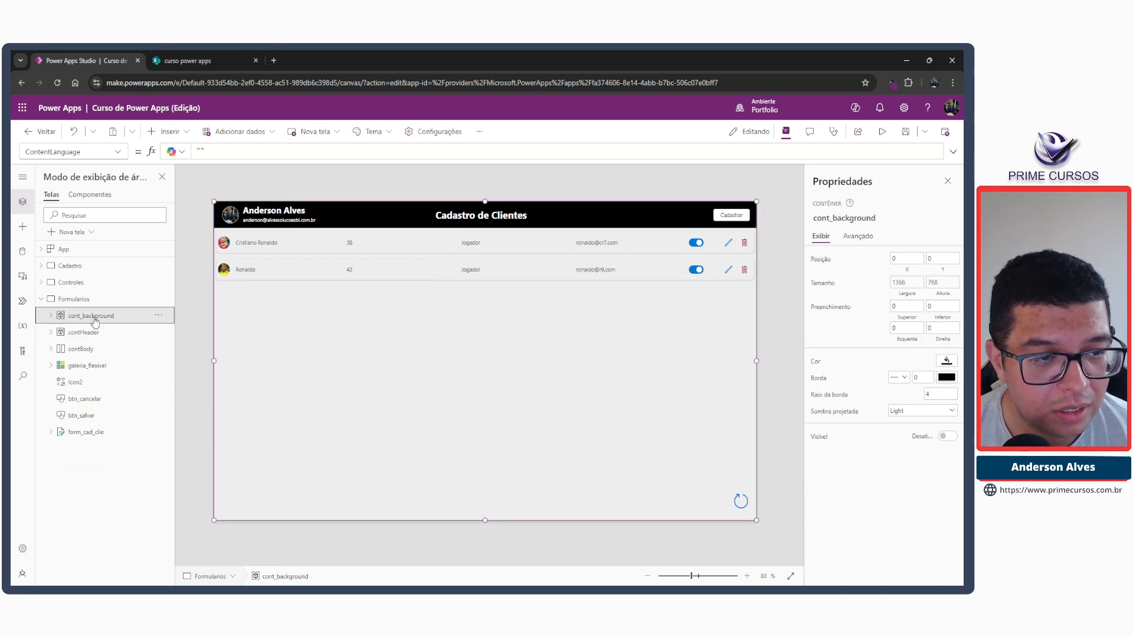
Rename the cont_background container as cont_popup_deletar.
double_click(95, 318)
click(86, 315)
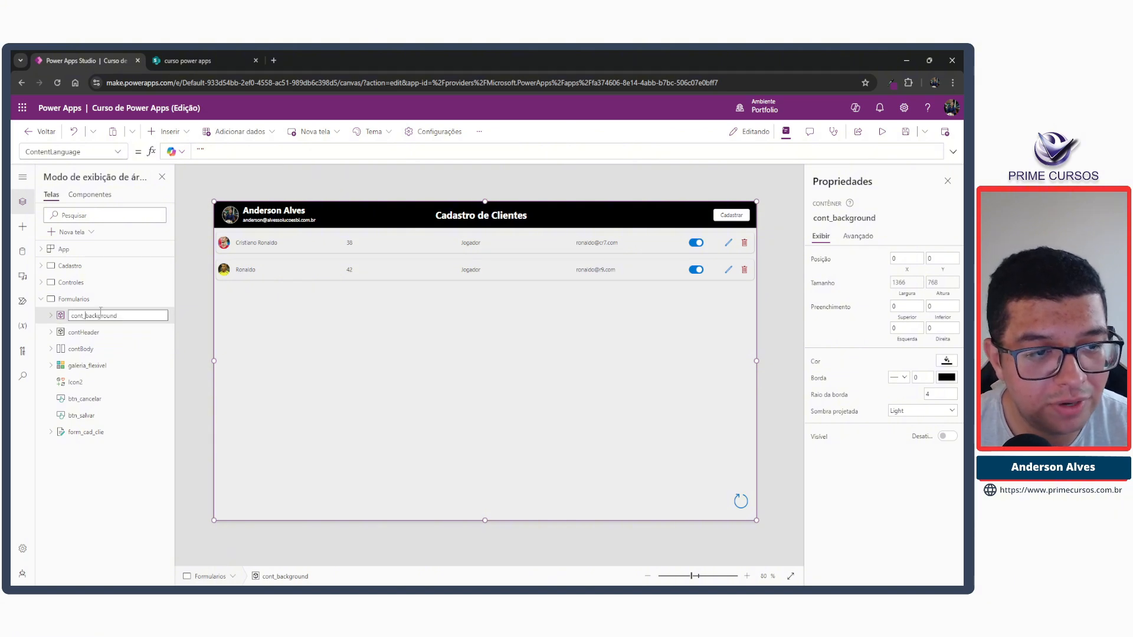
key(shift+End)
text(po)
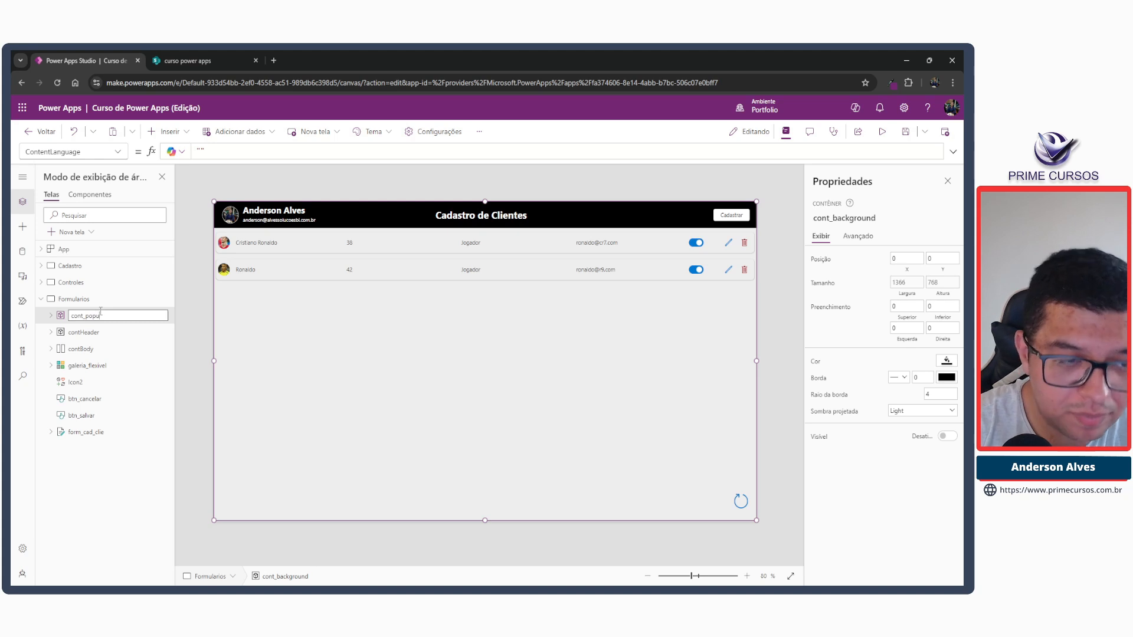
text(pup_deletar)
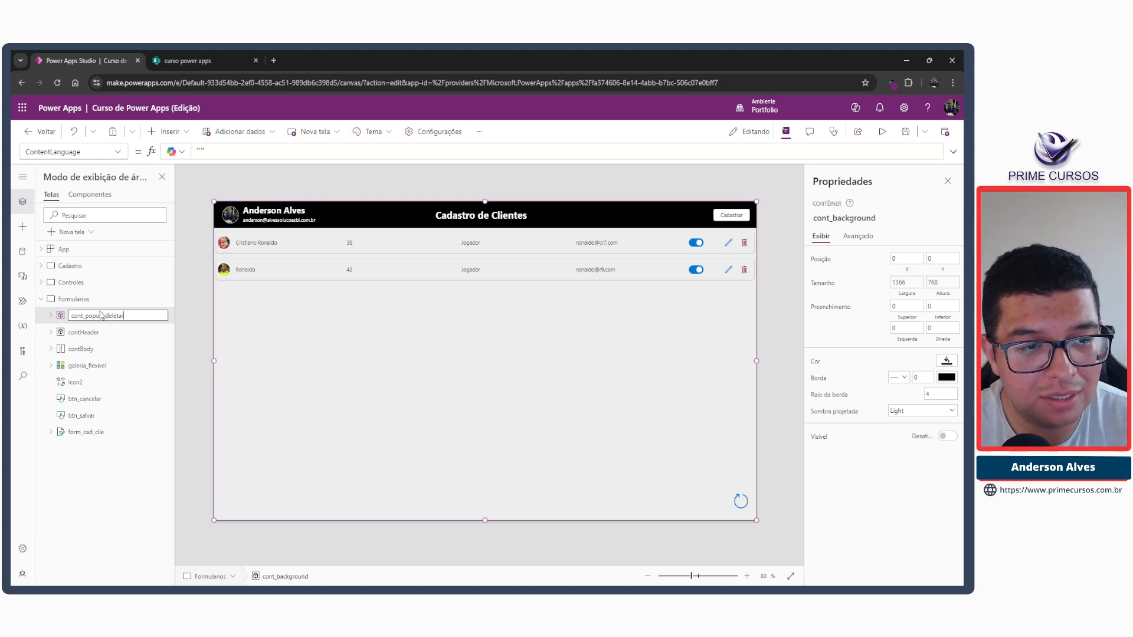
key(Return)
Duplicate the cont_popup_deletar container by copying it and pasting it onto the Formularios screen.
click(159, 315)
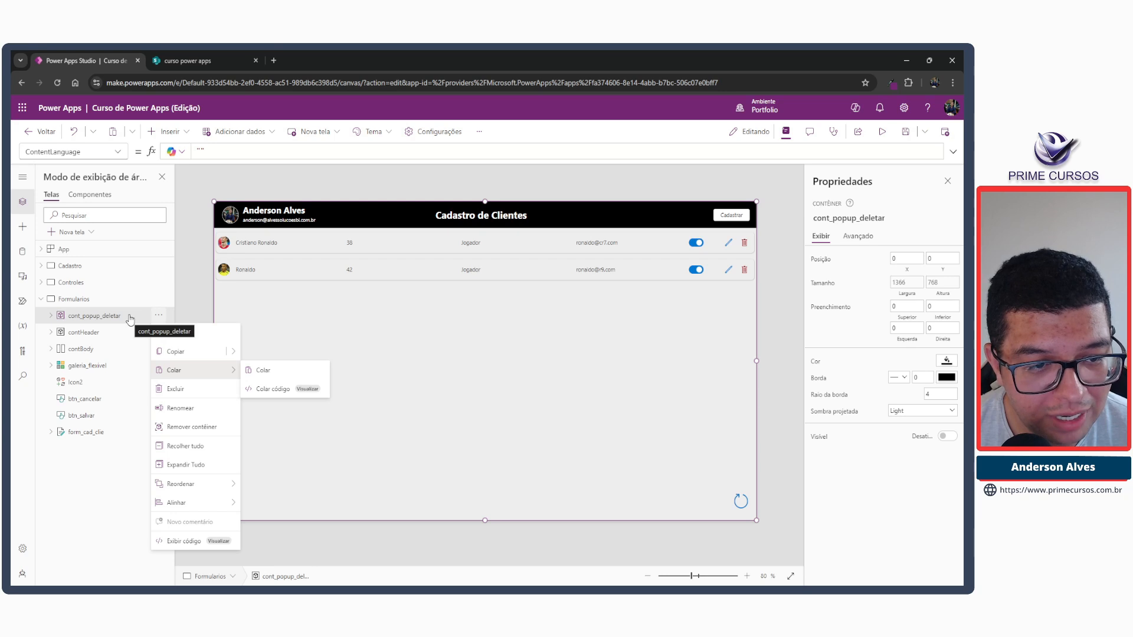
mouse_move(234, 354)
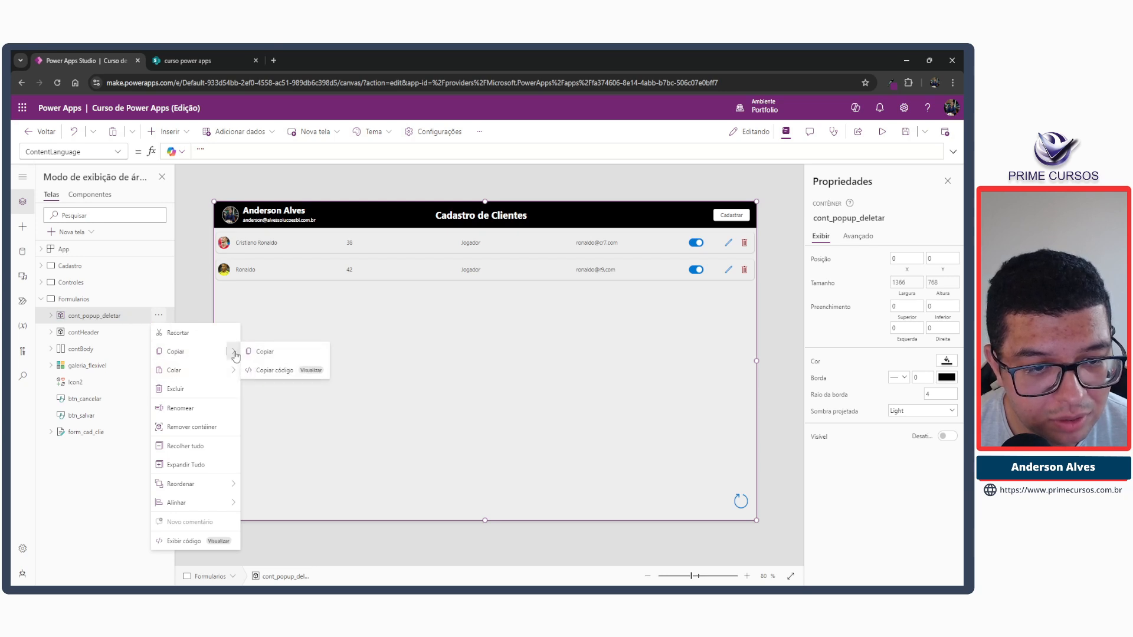
click(174, 354)
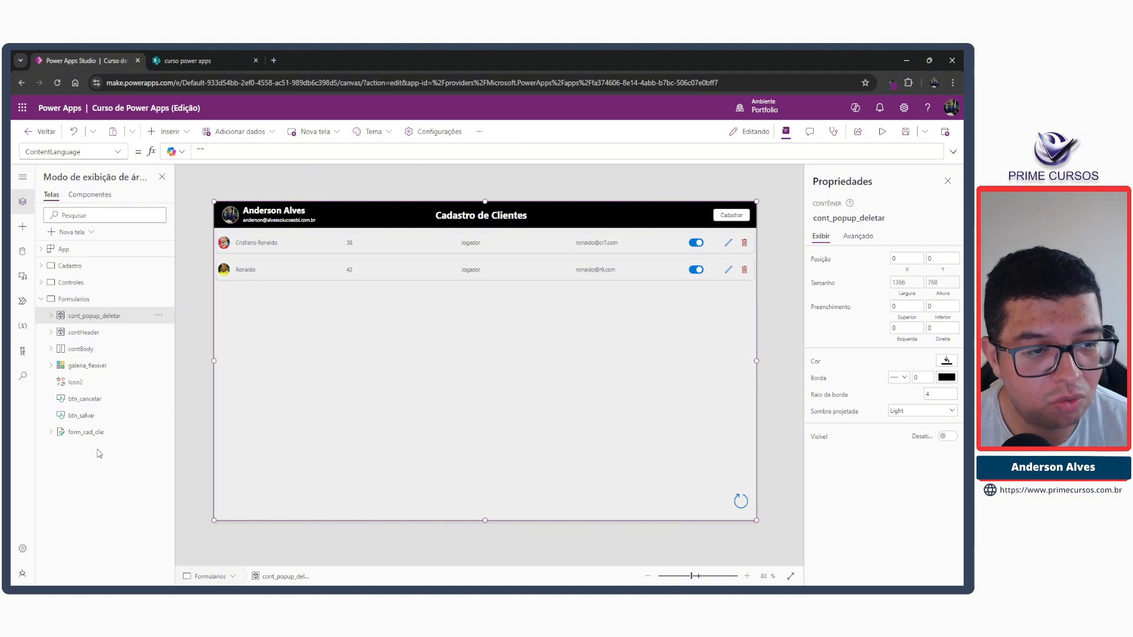
click(64, 299)
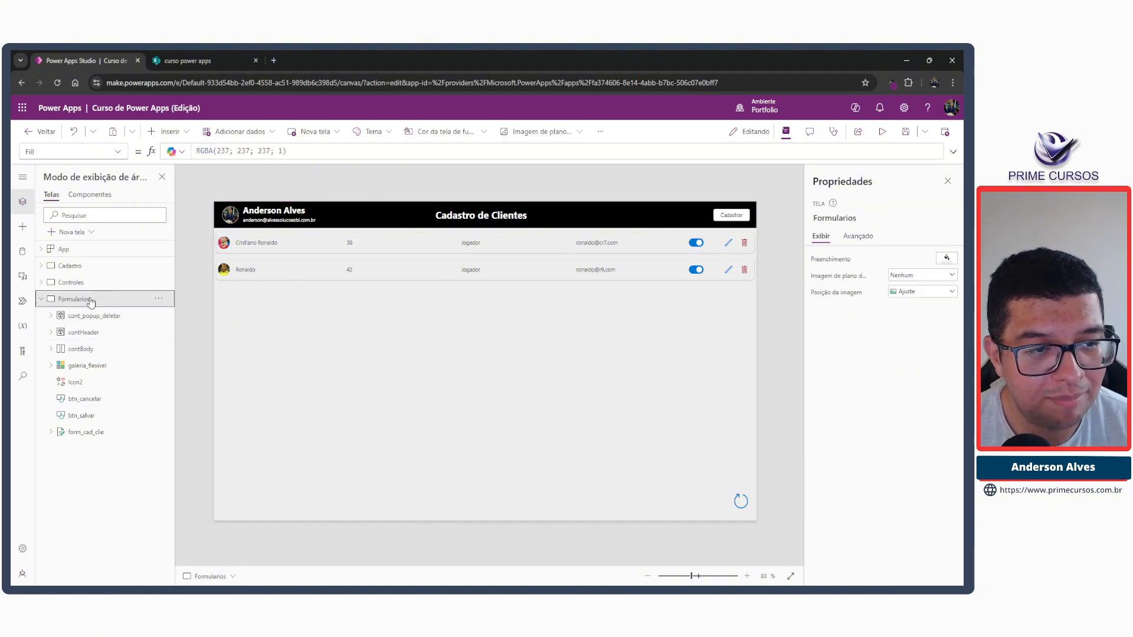
key(ctrl+v)
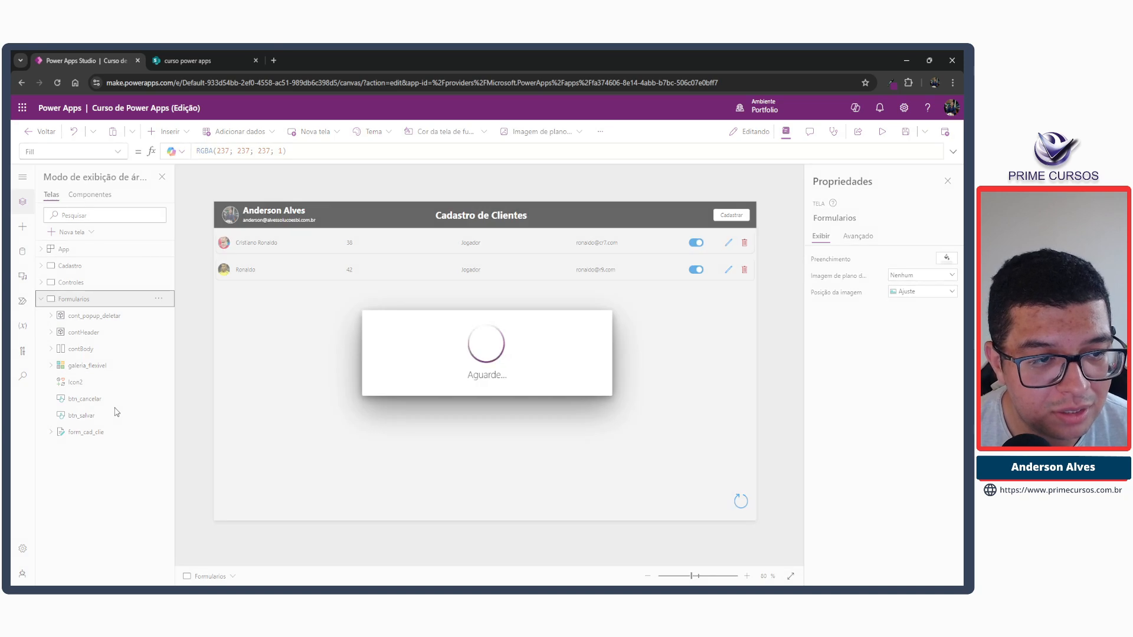
Rename the duplicated popup container as cont_popup_cadastrar.
click(159, 316)
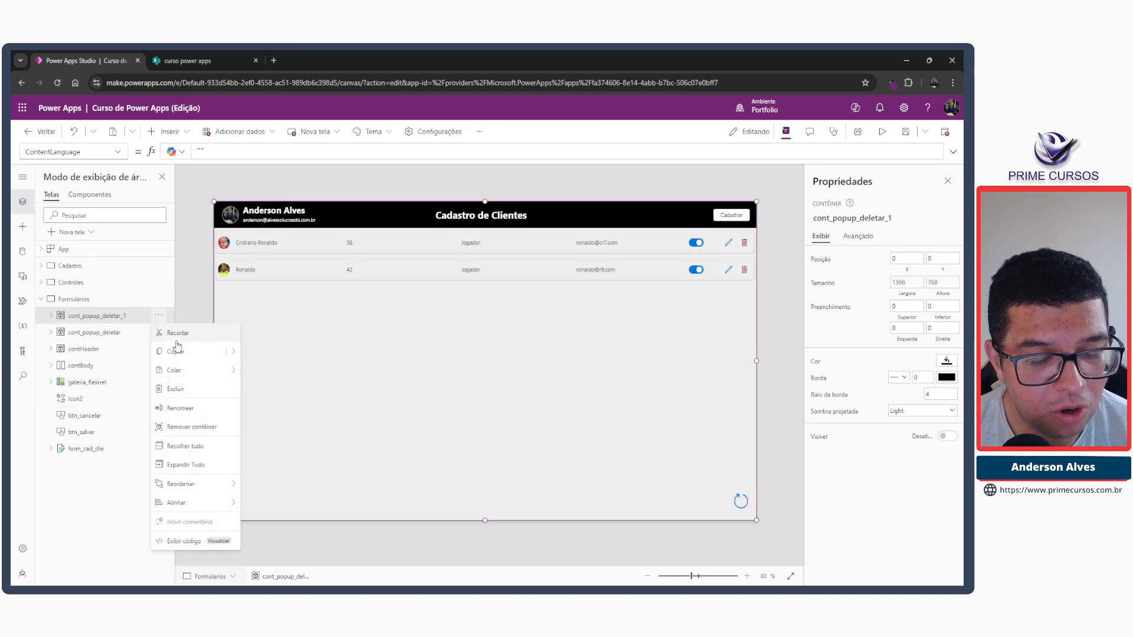
click(183, 405)
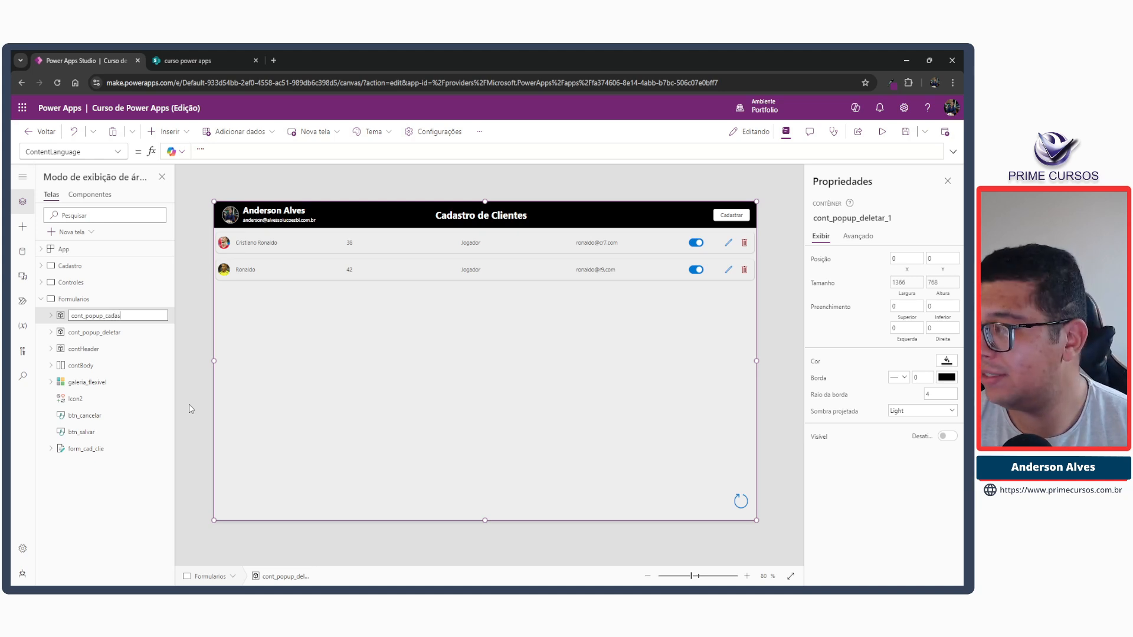
key(Return)
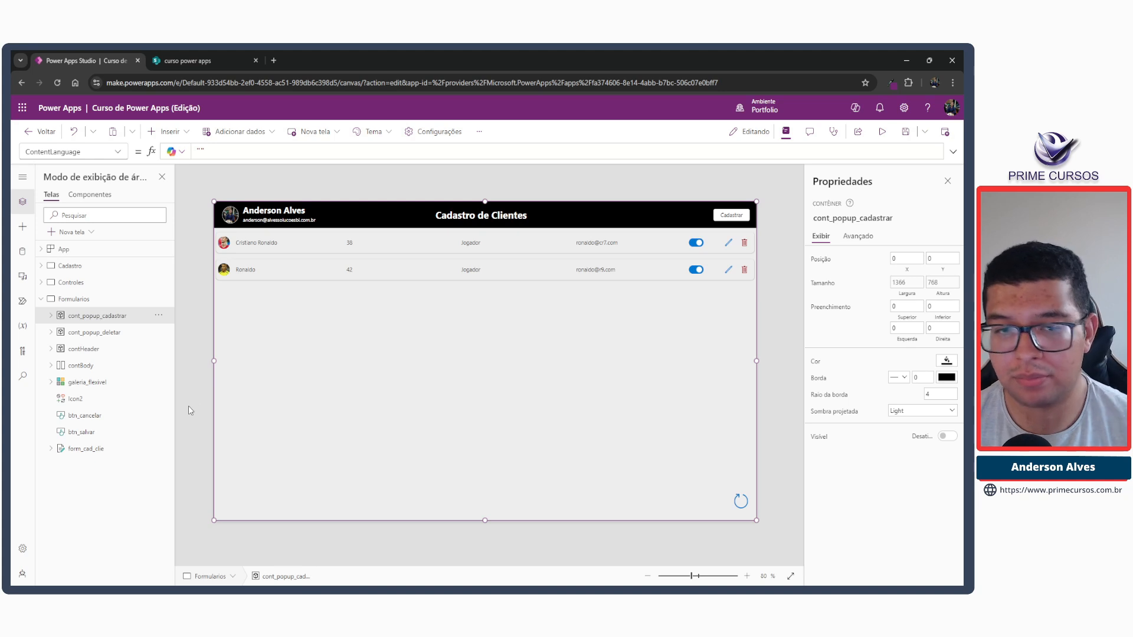
click(52, 316)
click(52, 317)
Set cont_popup_cadastrar's Visible property to ucPopupCadastro, the variable in the Cadastrar button's OnSelect, and test the popup with that button.
click(719, 218)
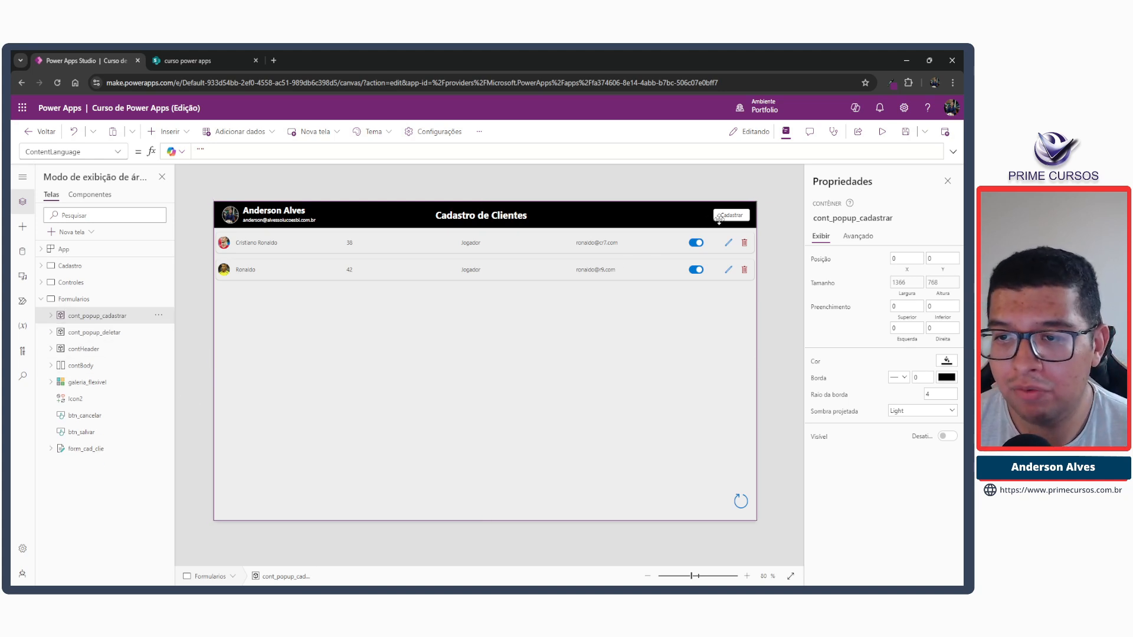
click(719, 216)
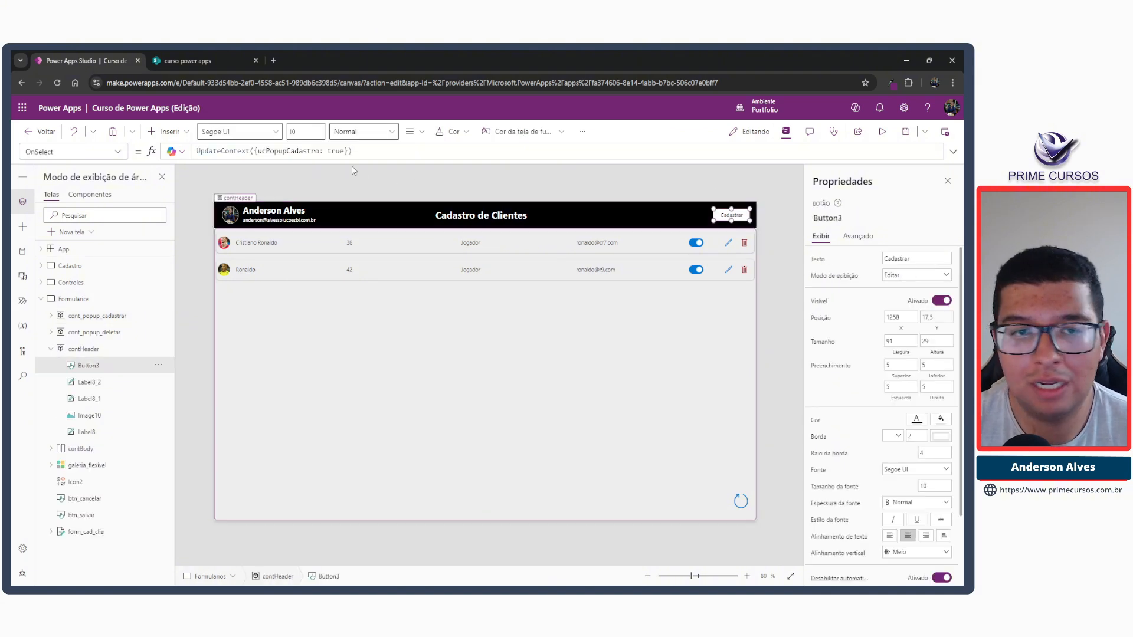
double_click(294, 151)
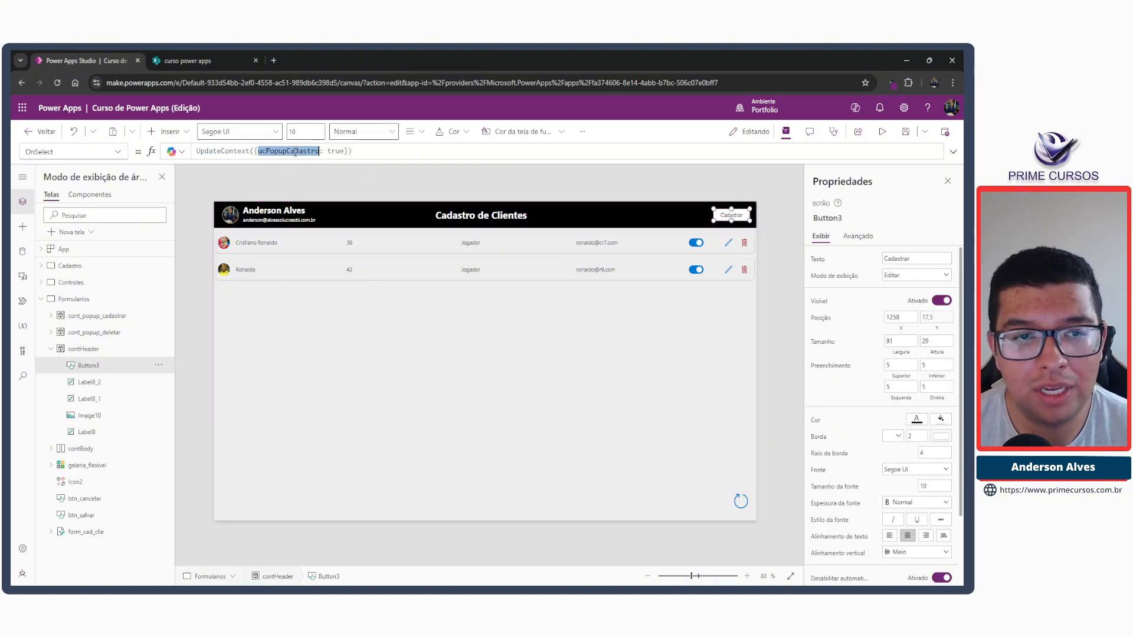
click(93, 315)
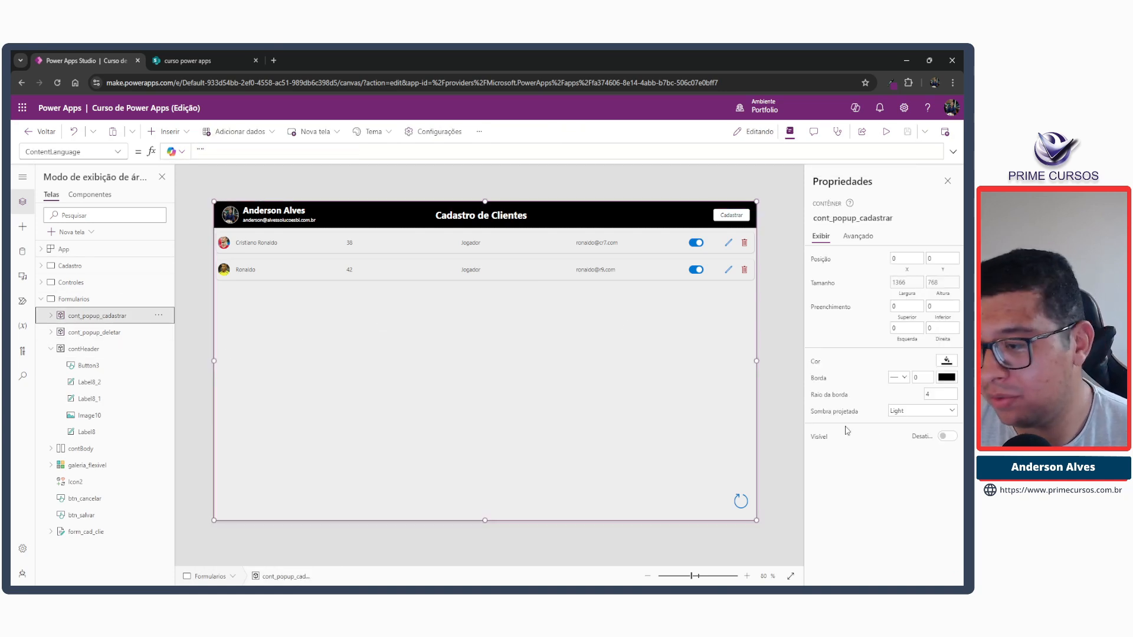
click(945, 436)
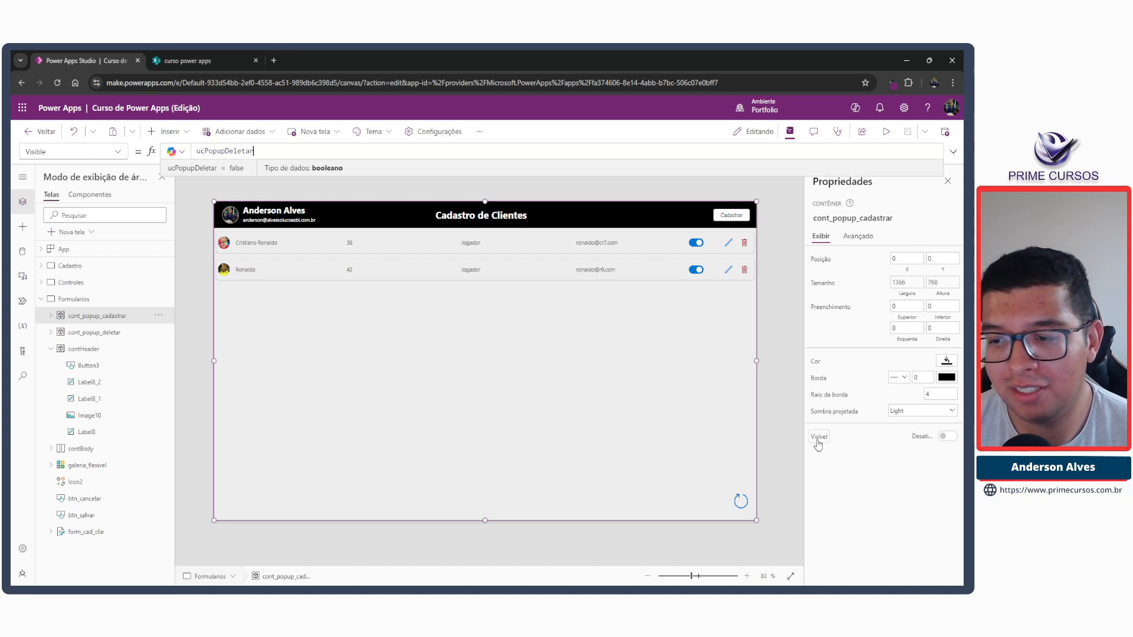
text(ucPopupCadastro)
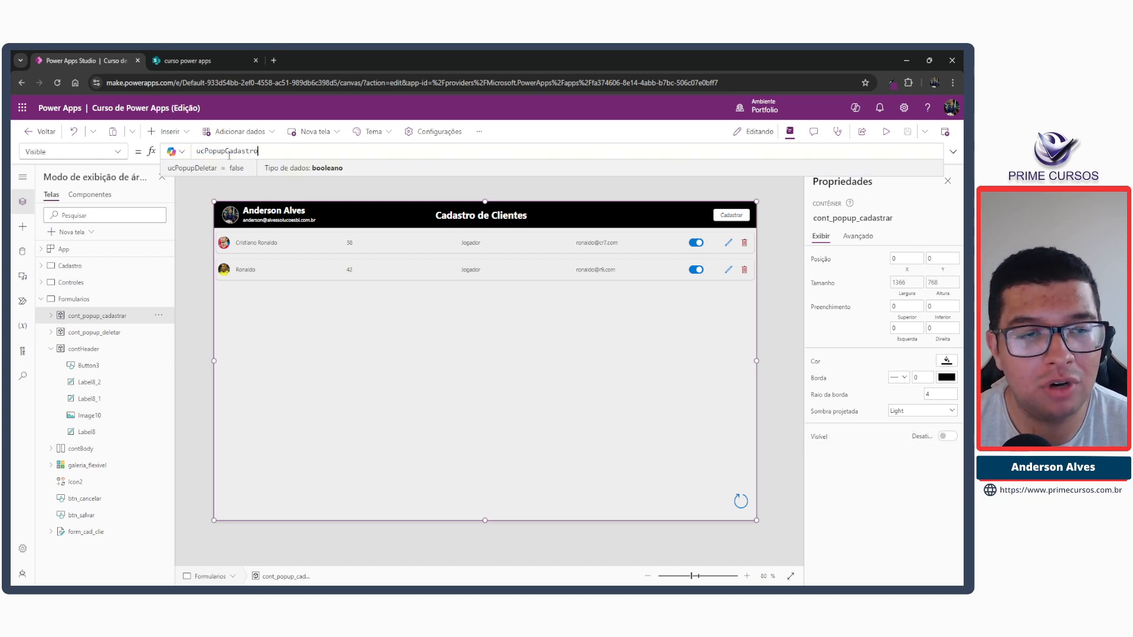
click(307, 197)
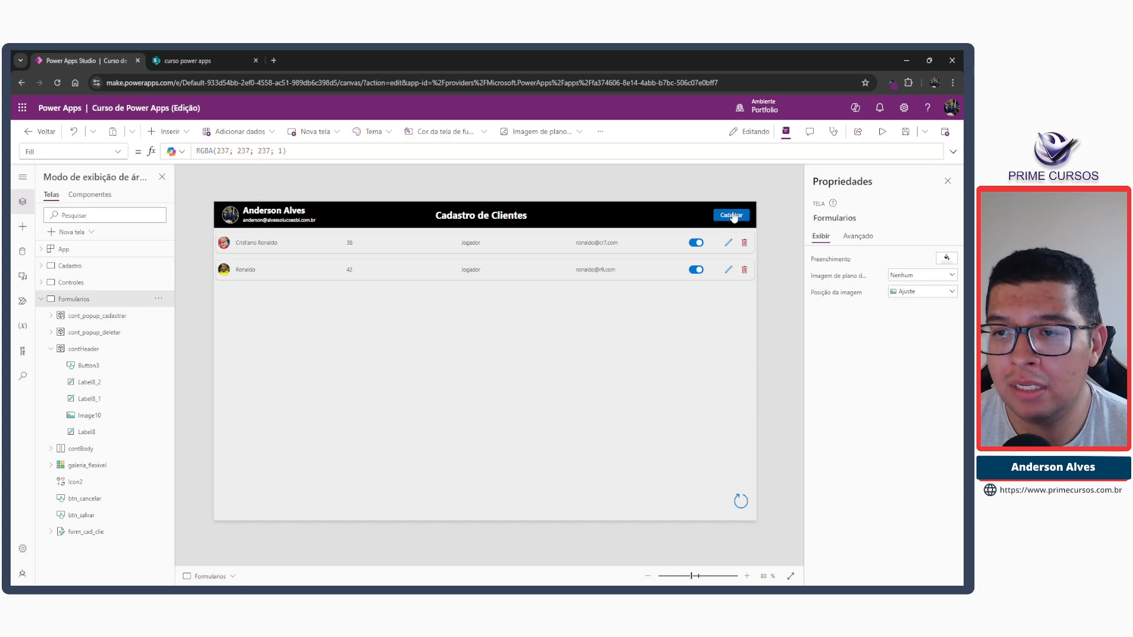
alt+click(732, 215)
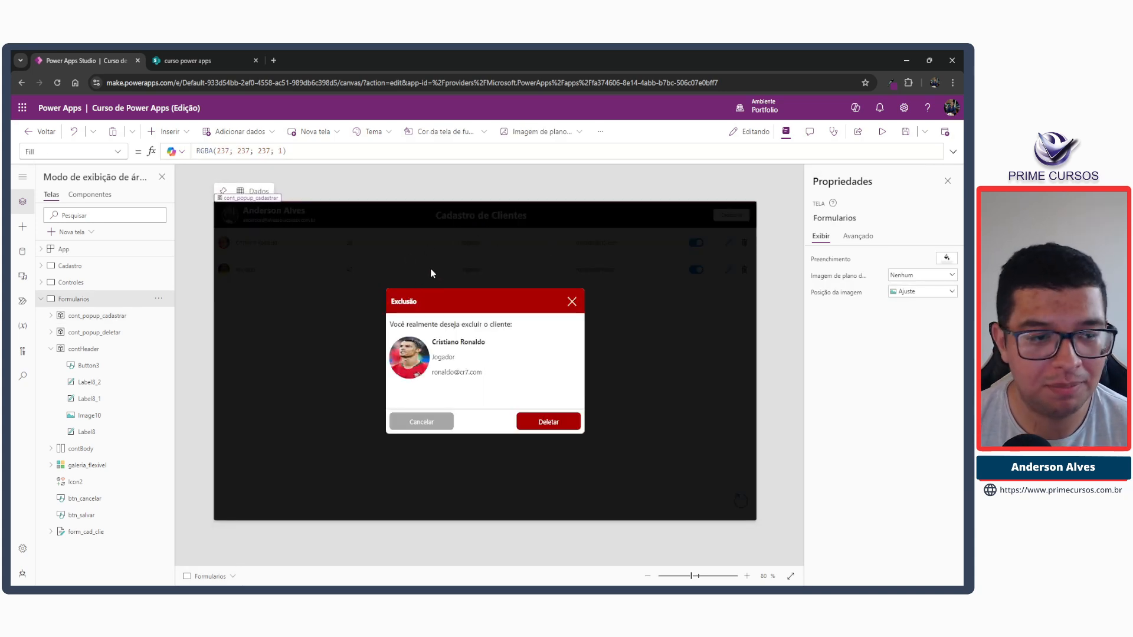
Examine the header, body and bottom containers inside cont_popup_1 of the registration popup, including its bottom buttons.
click(51, 316)
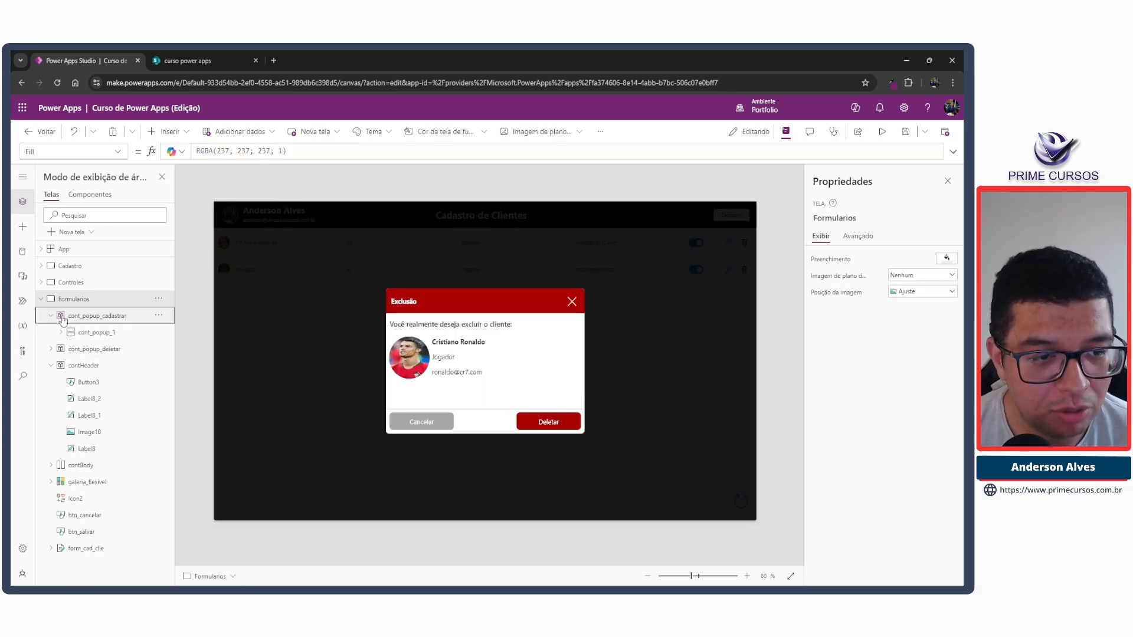
click(60, 333)
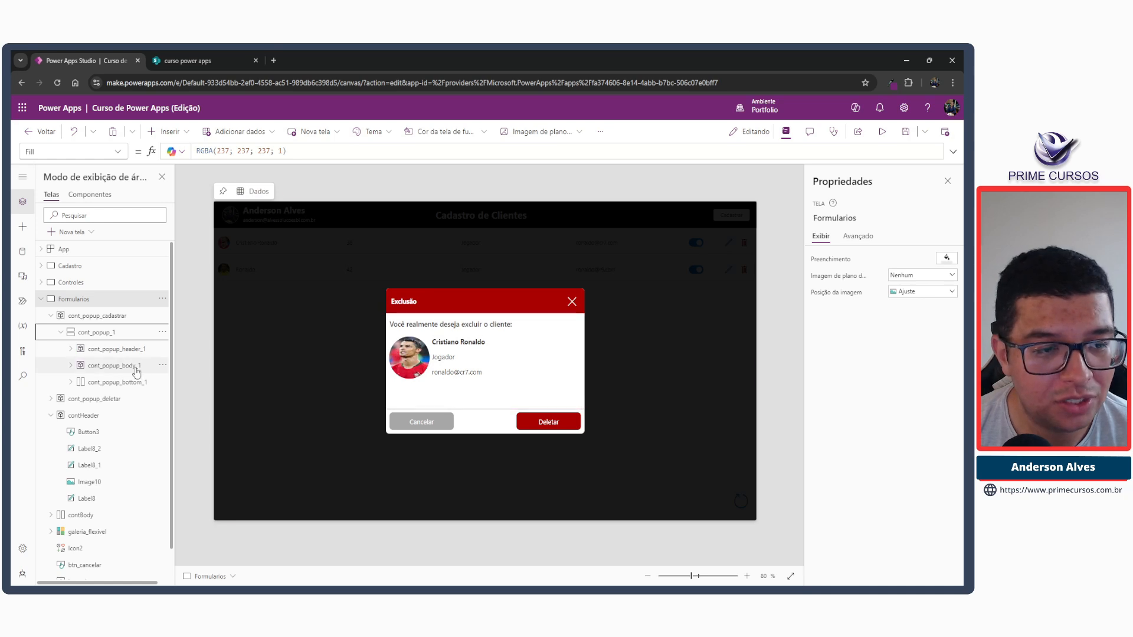
click(114, 366)
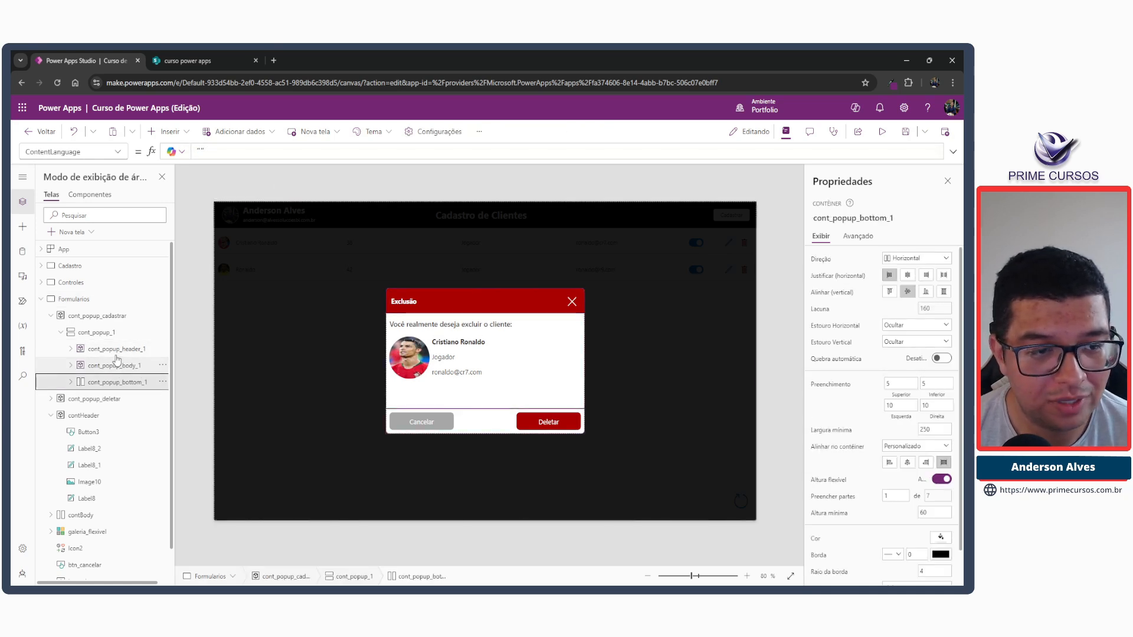
click(108, 333)
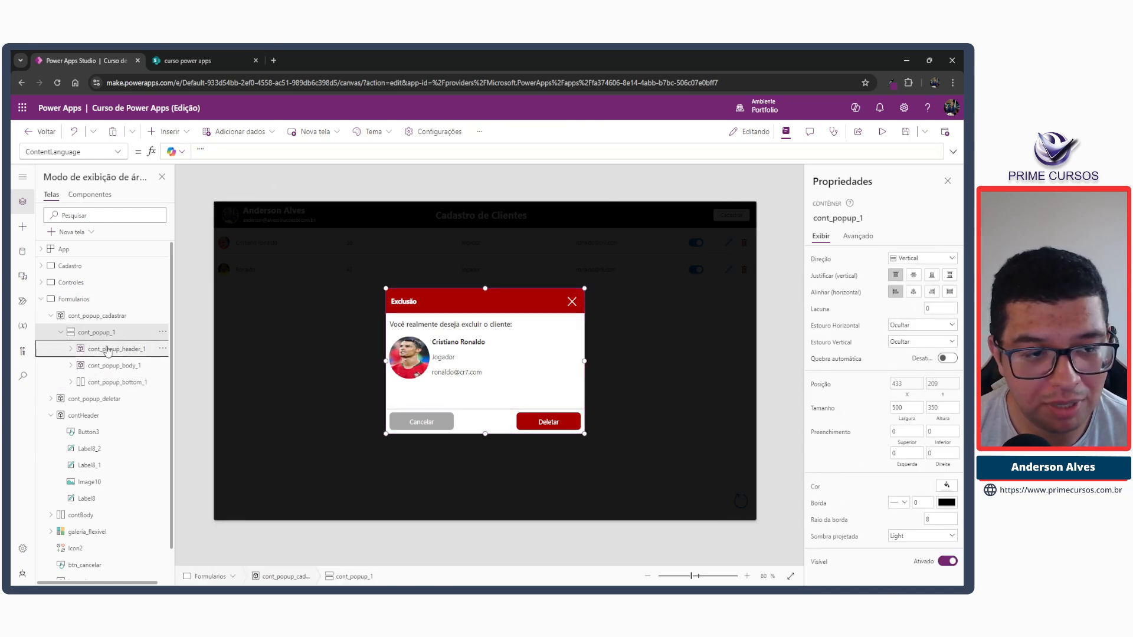
click(106, 349)
click(105, 383)
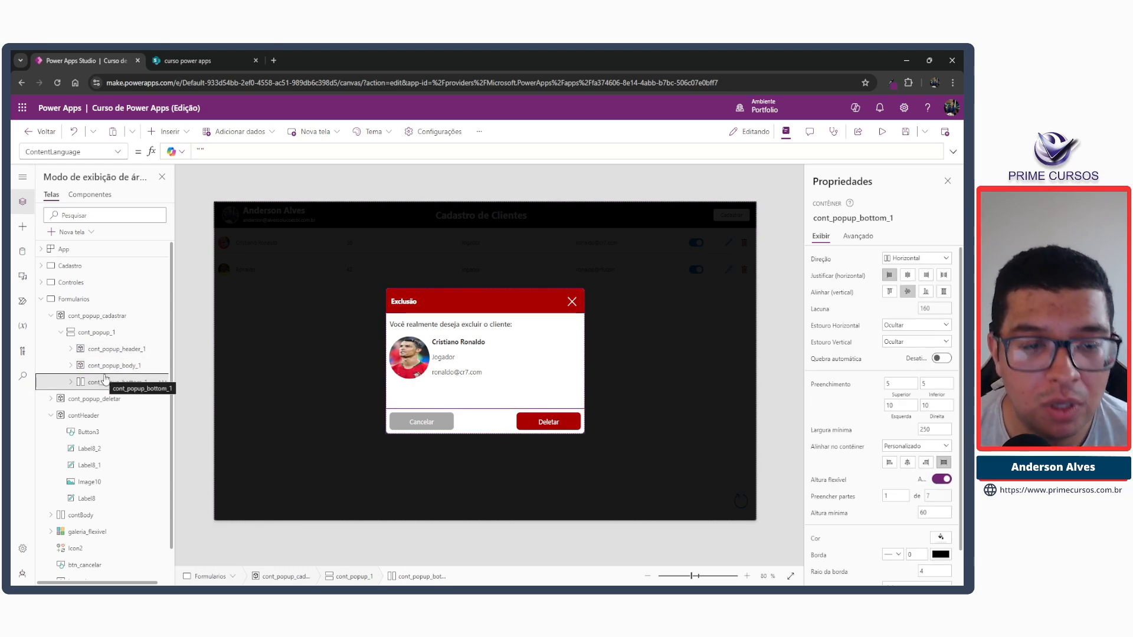
click(117, 353)
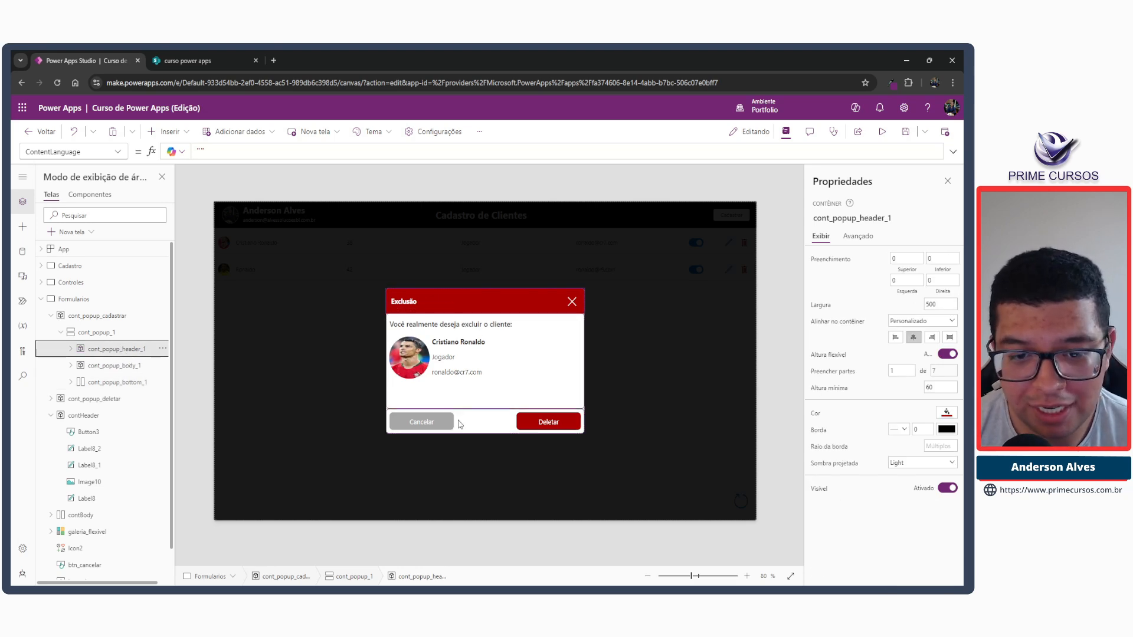
click(407, 422)
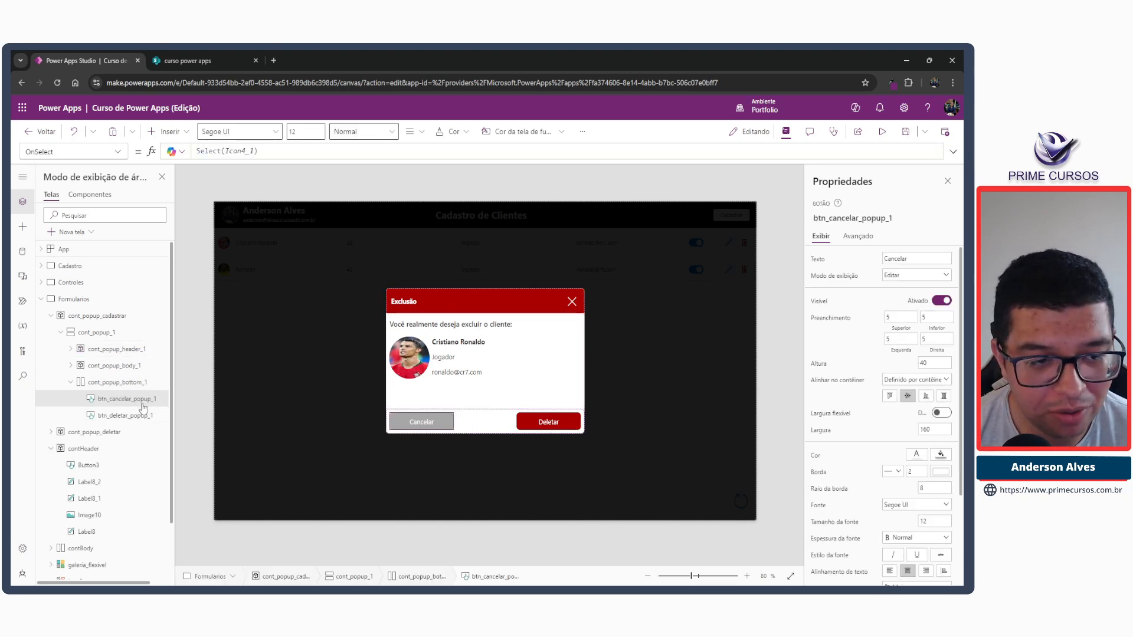
click(144, 383)
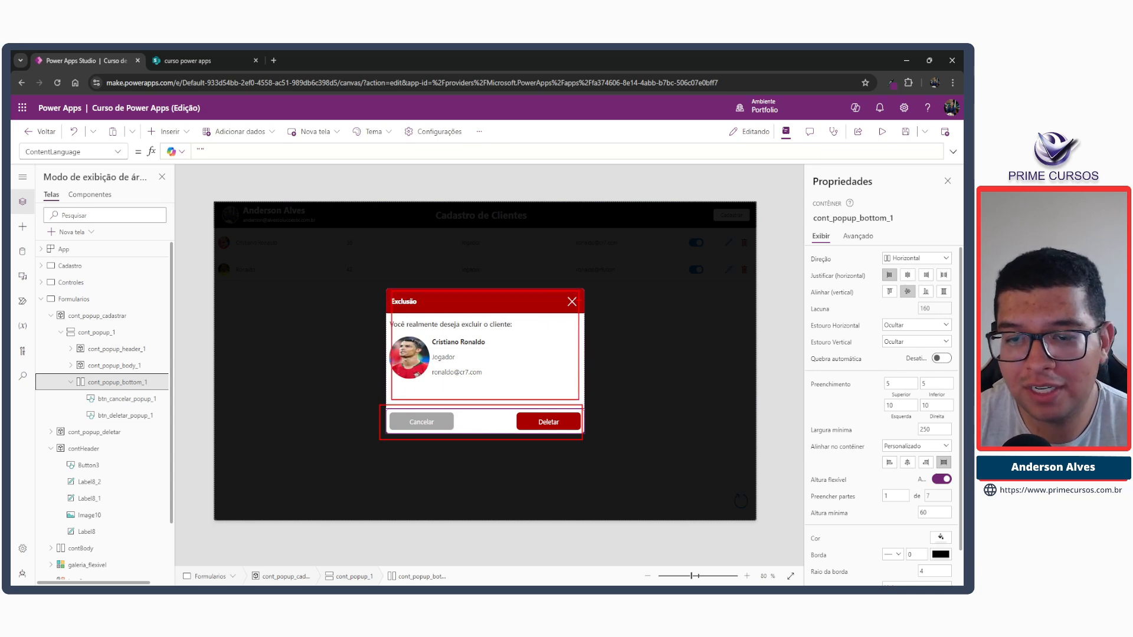
click(71, 382)
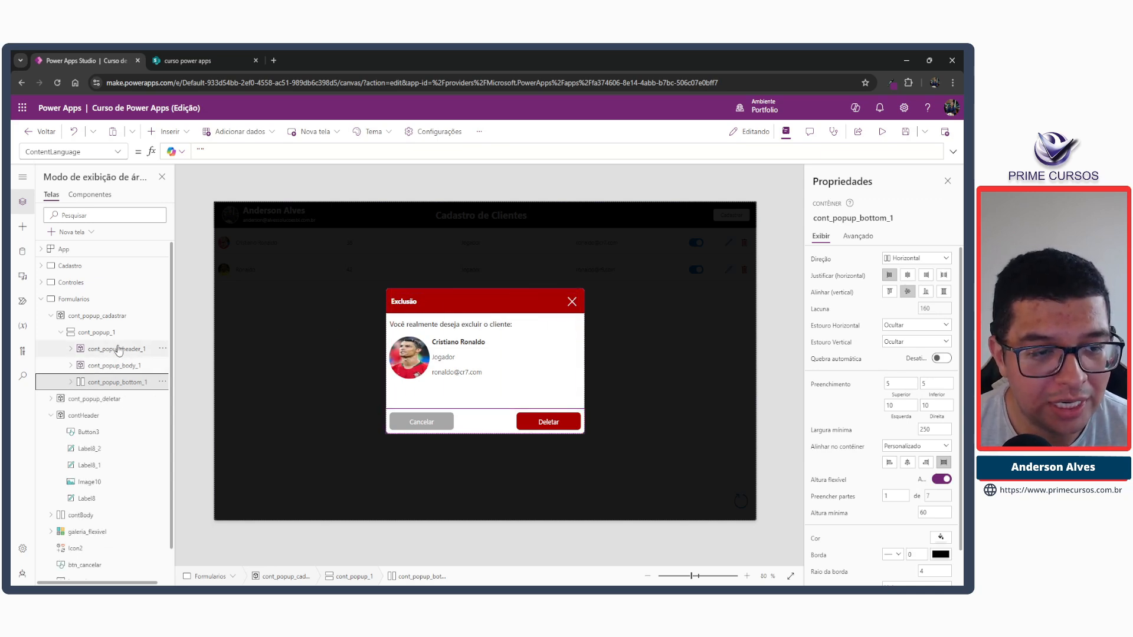
Delete the cont_popup_header_1 container and all four labels and the image inside cont_popup_body_1.
click(127, 349)
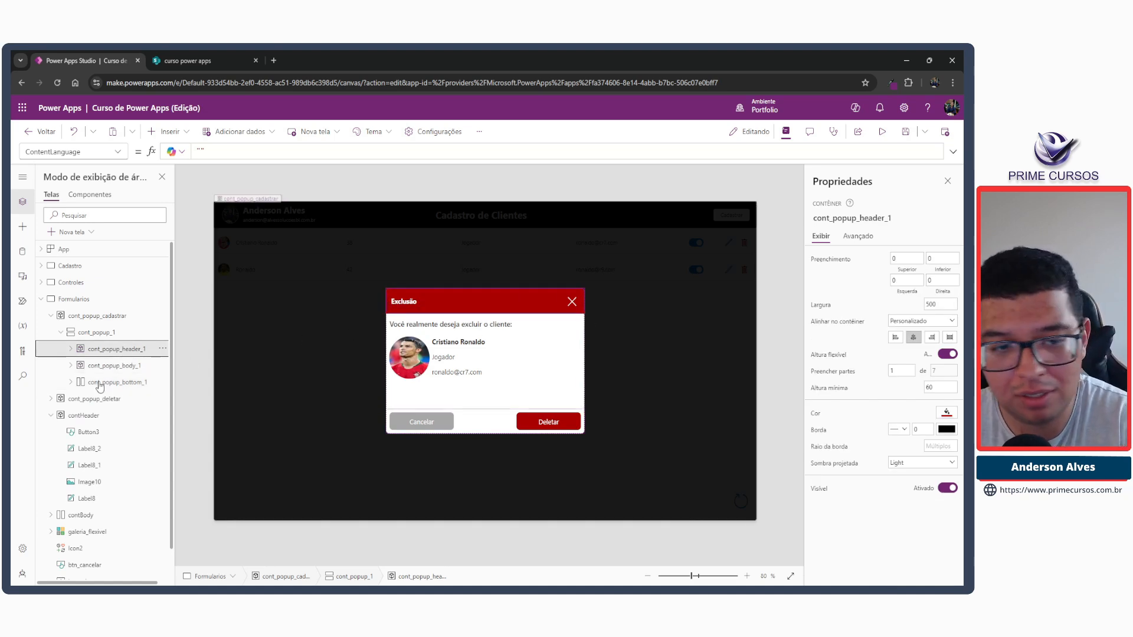
key(Delete)
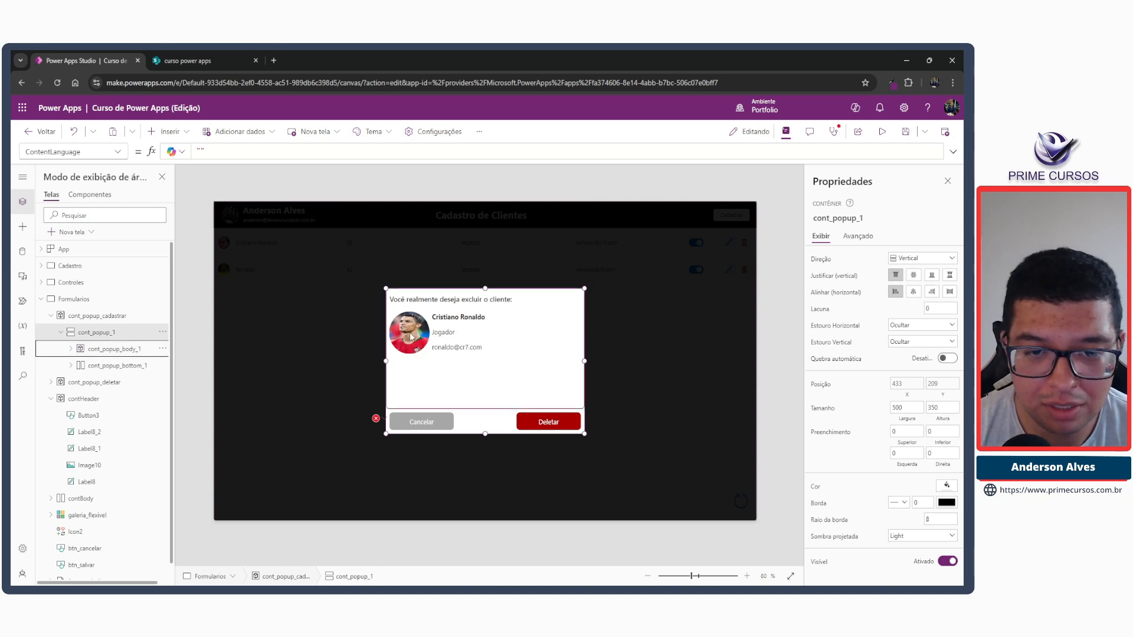
click(70, 353)
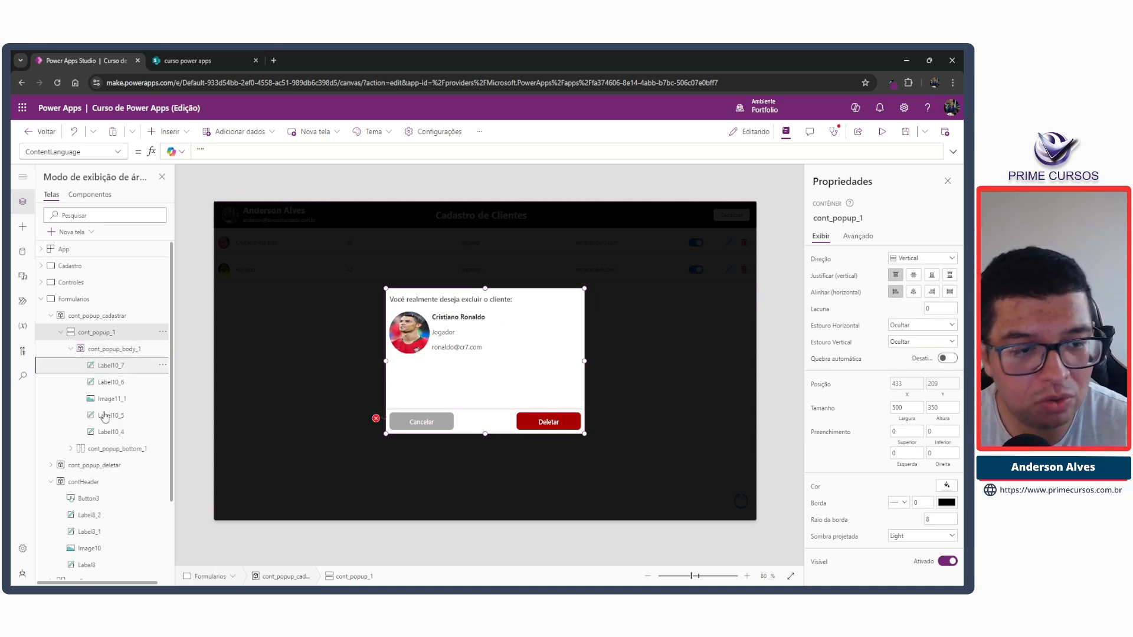
click(111, 365)
ctrl+click(111, 432)
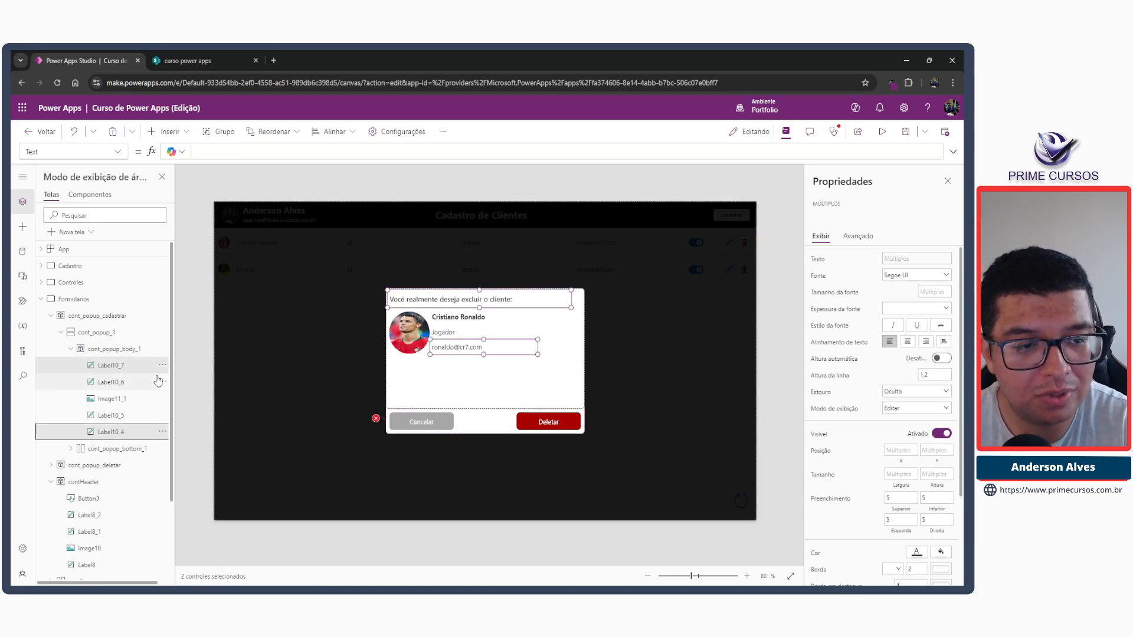
ctrl+click(111, 382)
ctrl+click(112, 398)
ctrl+click(111, 415)
key(Delete)
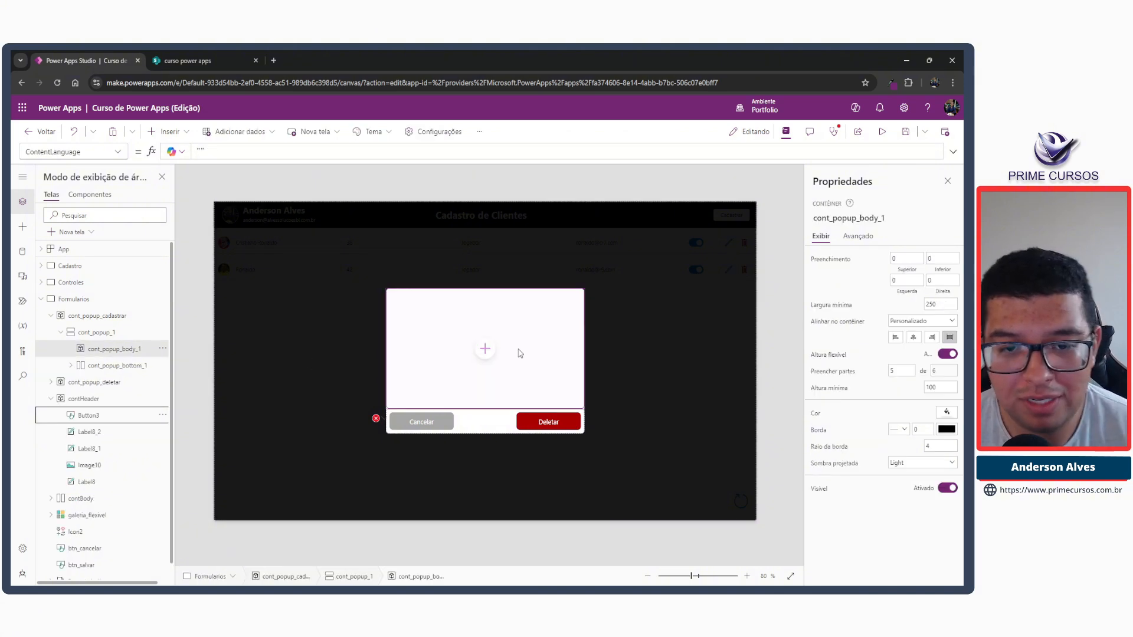
Clear the broken OnSelect formula of the btn_cancelar_popup_1 button in the registration popup.
click(376, 420)
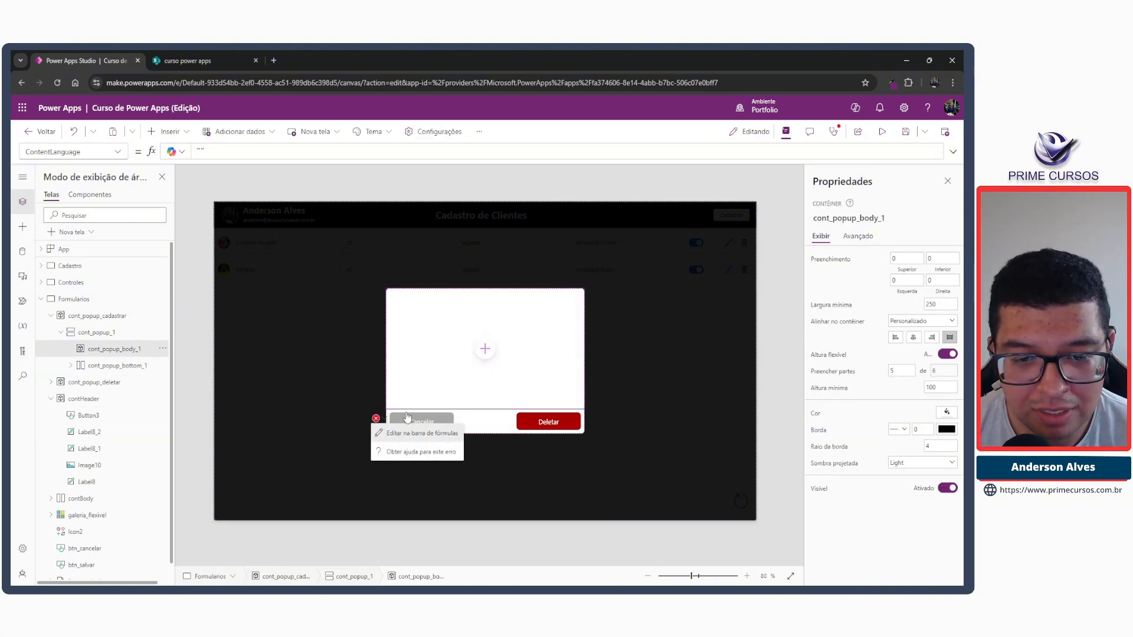
click(407, 431)
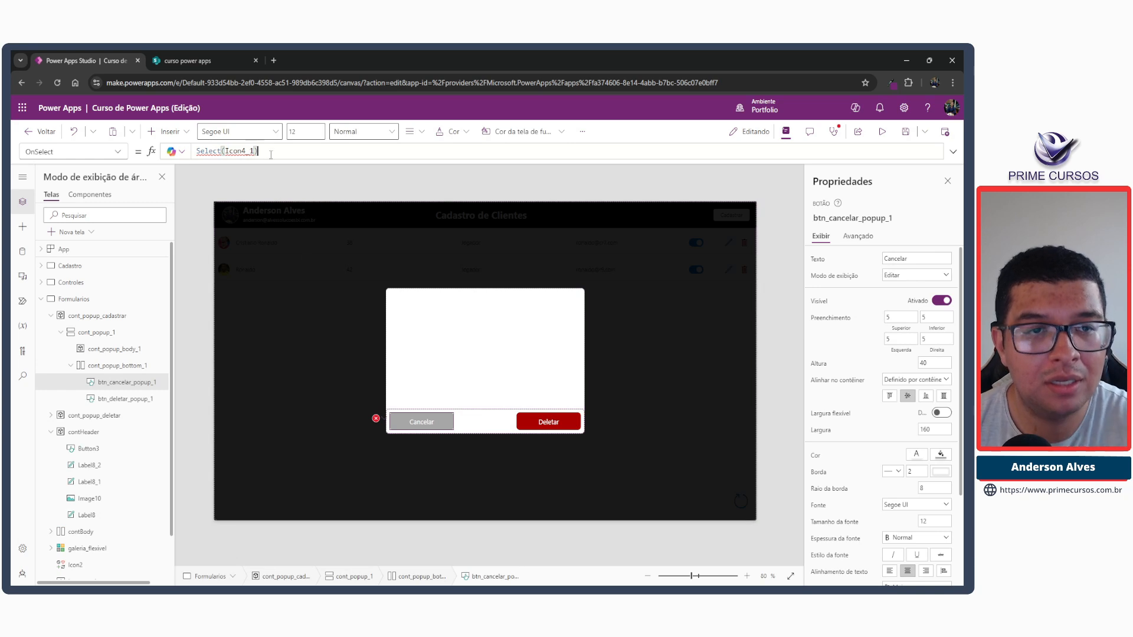
key(ctrl+a)
key(BackSpace)
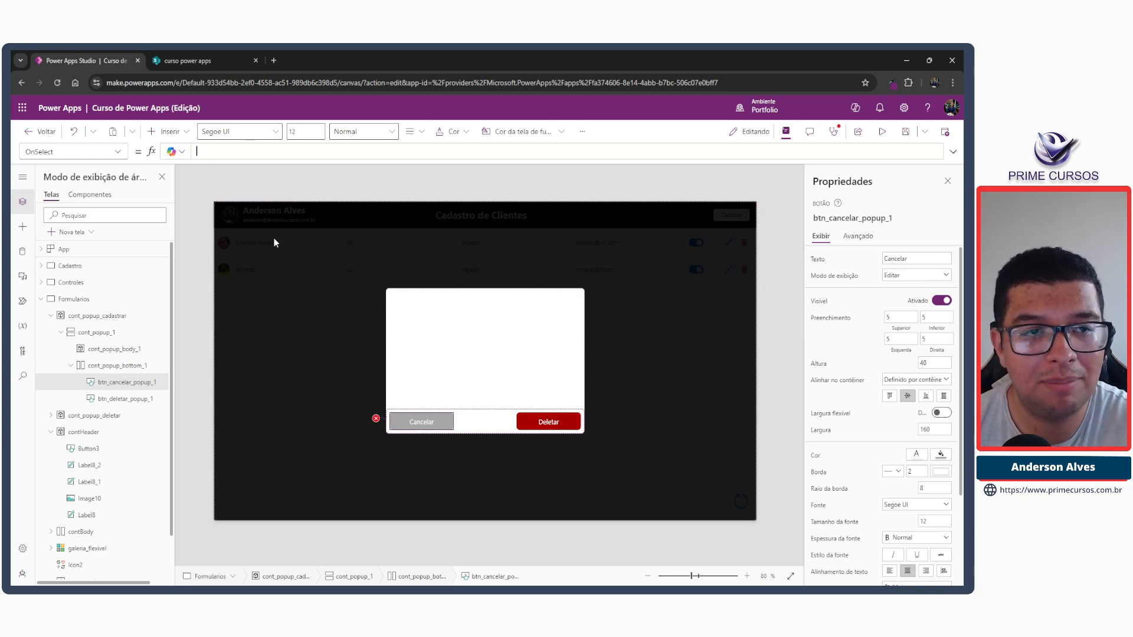
click(430, 187)
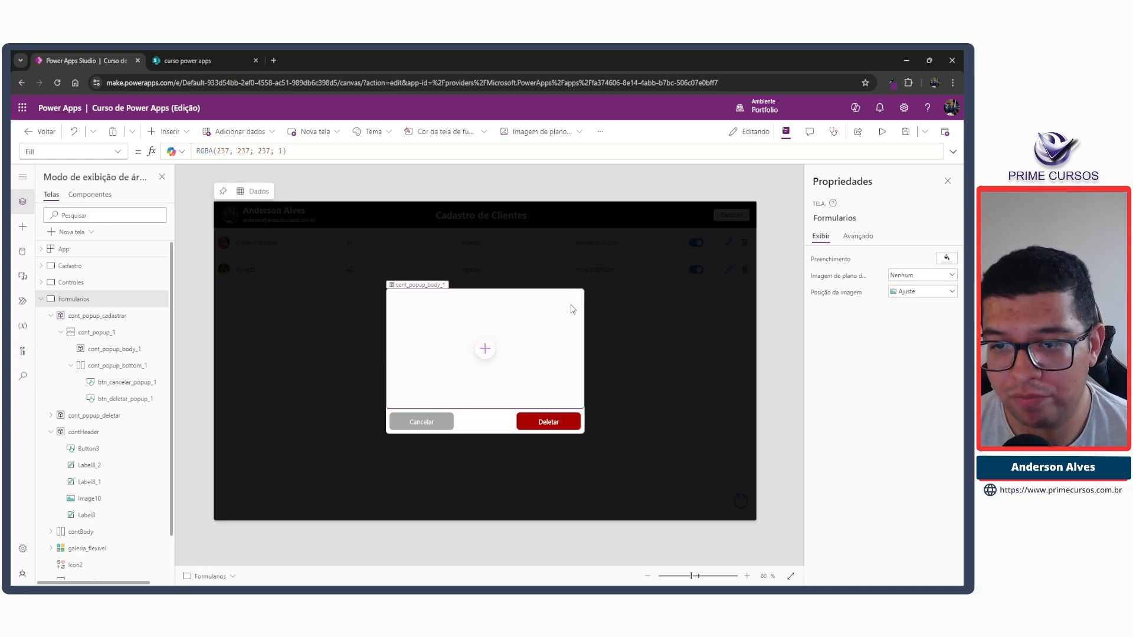
Comment out ucPopupCadastro in cont_popup_cadastrar's Visible formula, enter false on the line above, and collapse the cont_popup_cadastrar and contHeader containers.
click(651, 277)
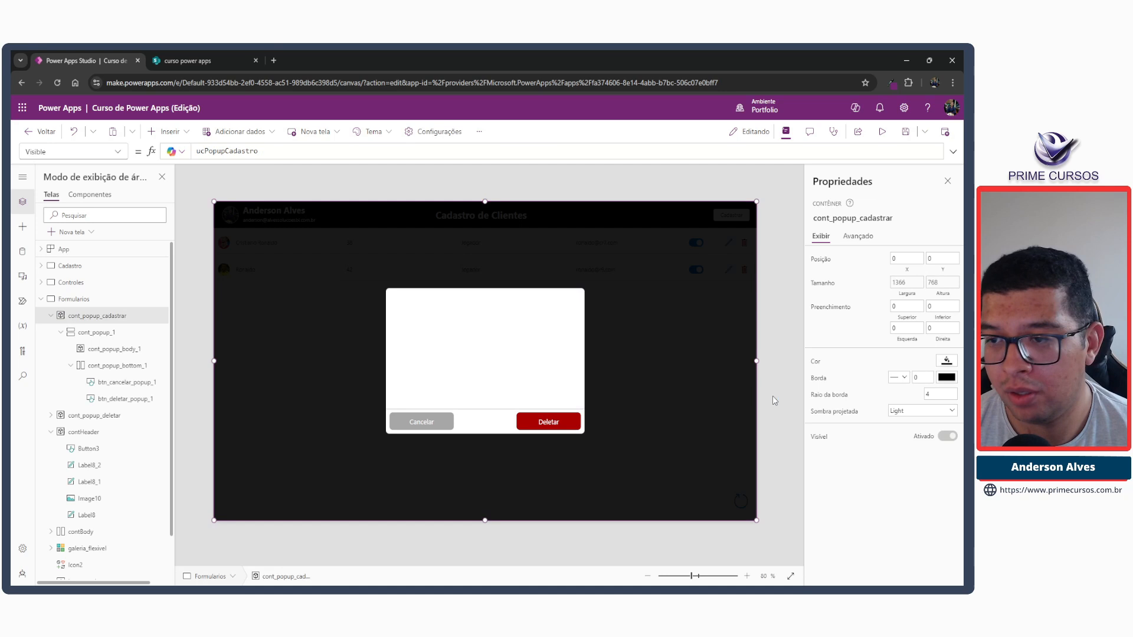
click(925, 438)
double_click(221, 149)
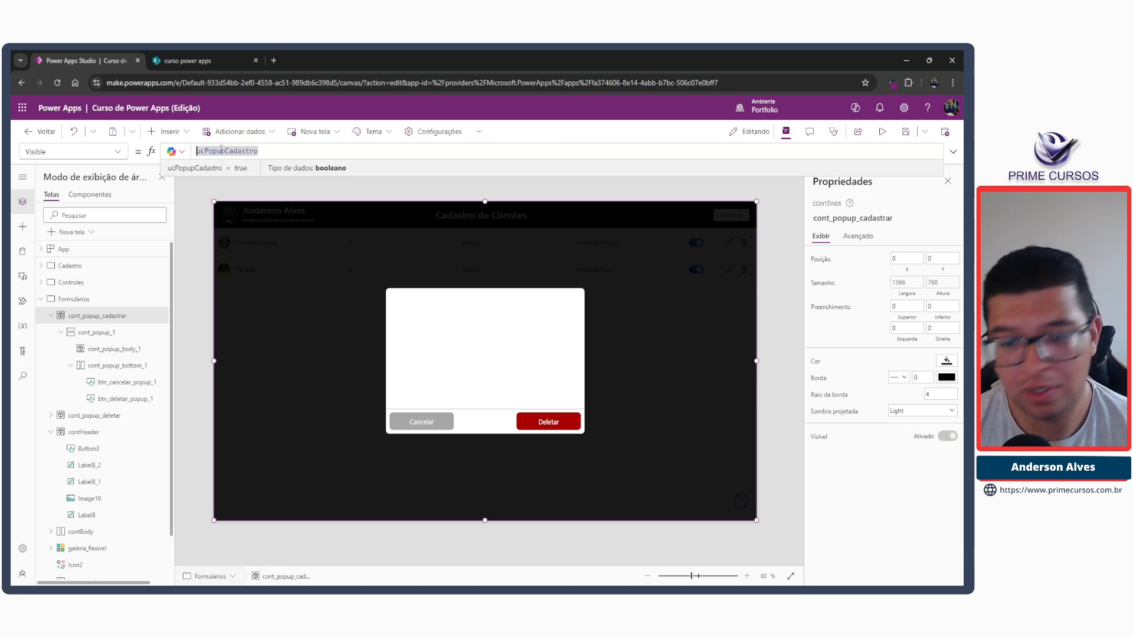
key(Home)
text(//)
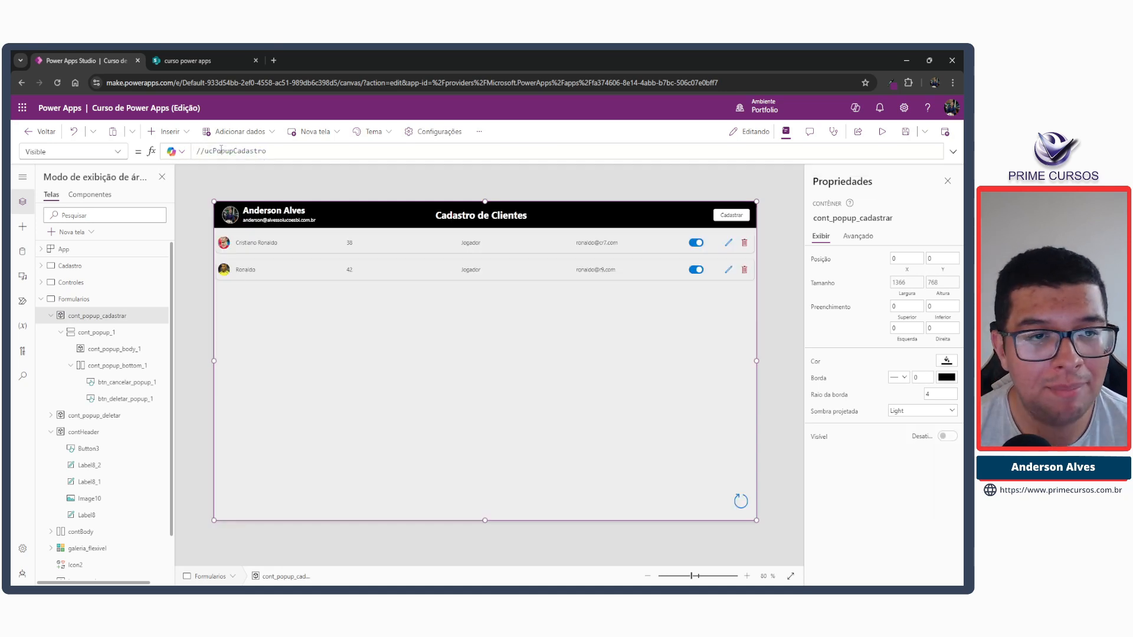
key(shift+Return)
key(Up)
text(false)
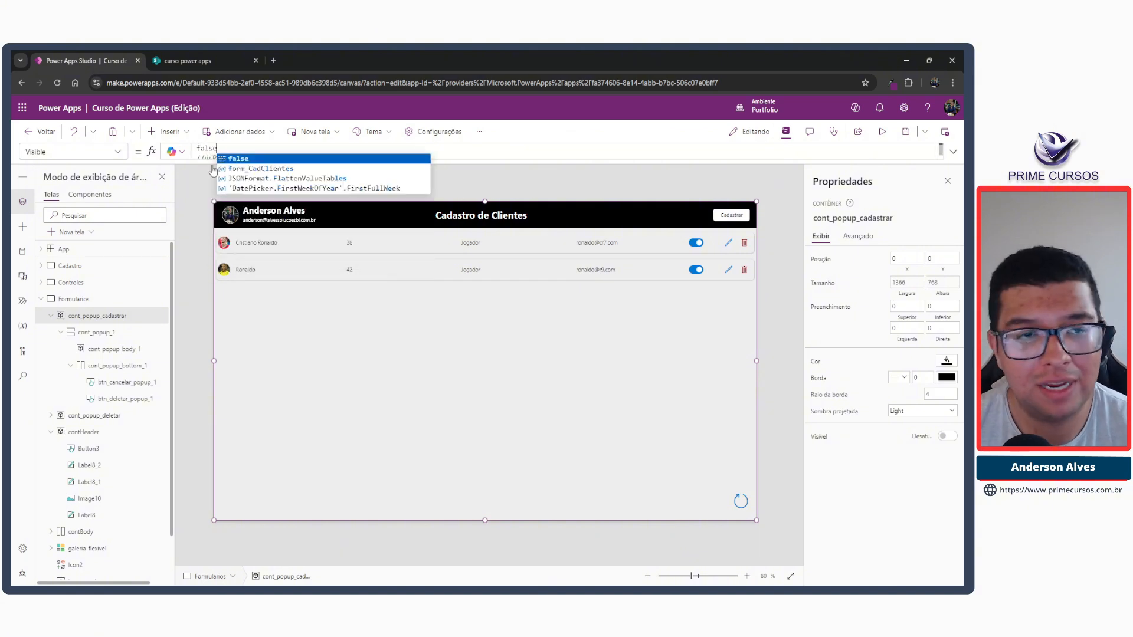
click(193, 228)
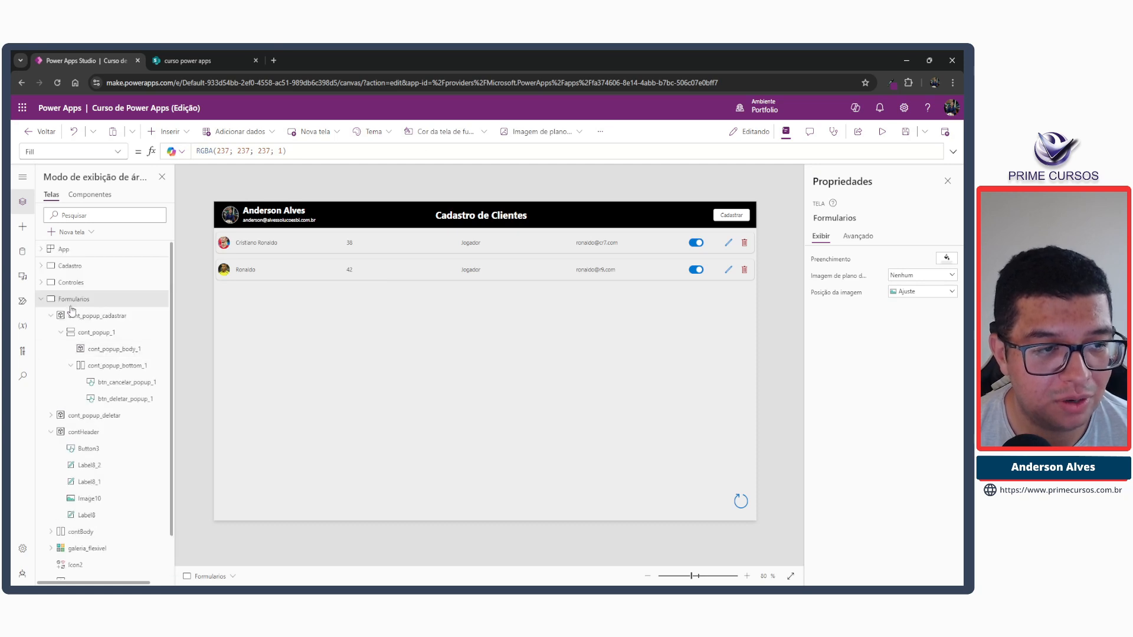
click(50, 316)
click(51, 349)
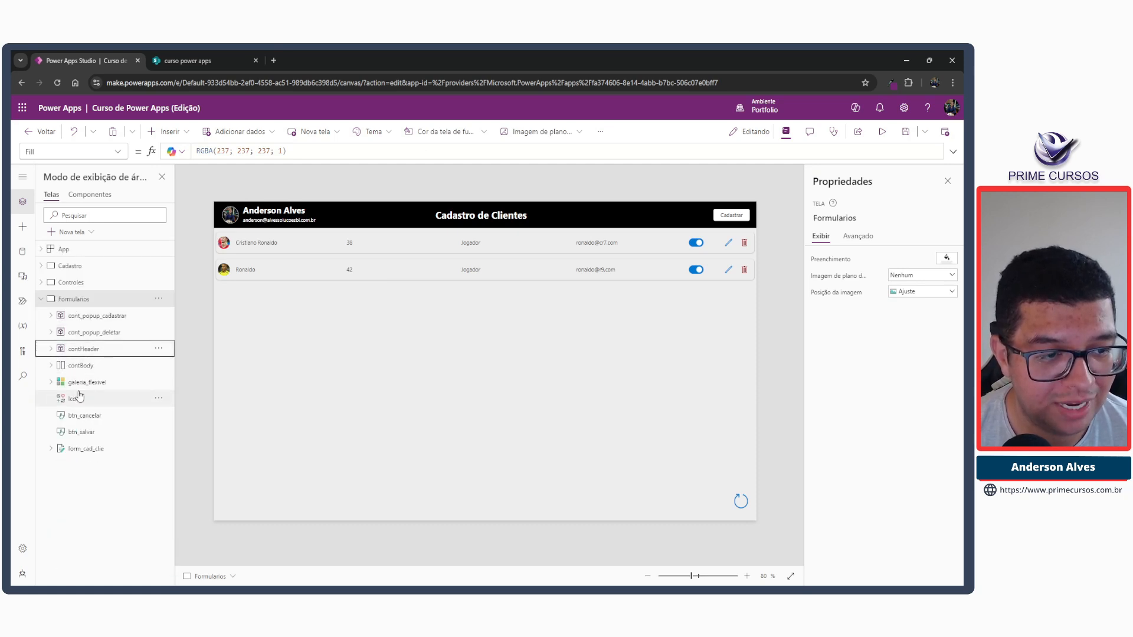
Cut the form_cad_clie form from the Formularios screen.
click(87, 448)
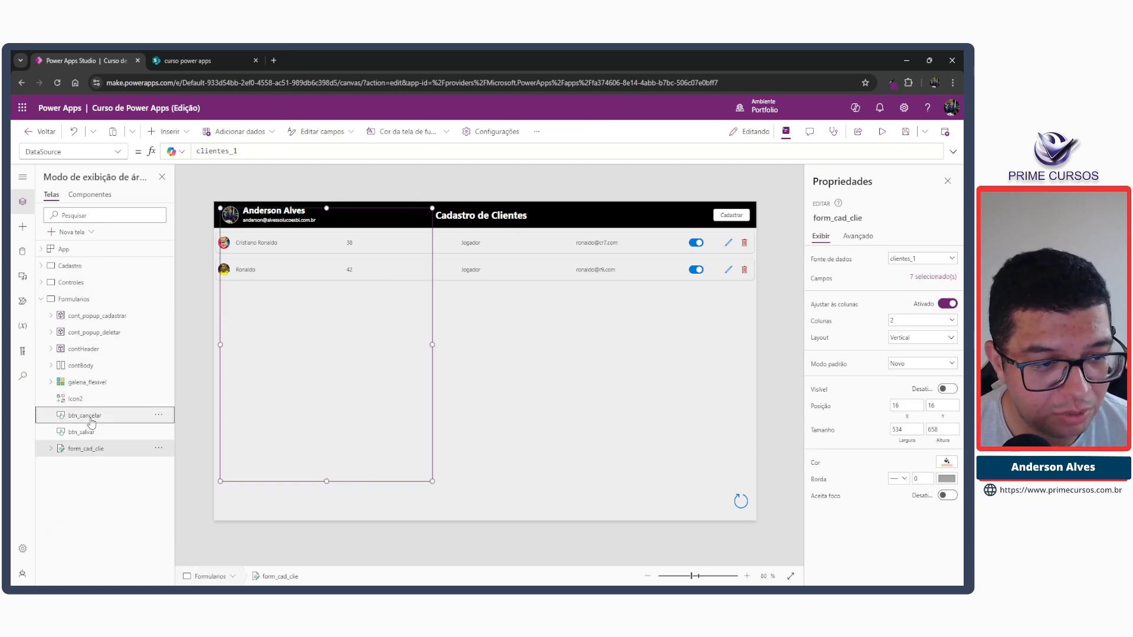
ctrl+click(85, 415)
click(131, 446)
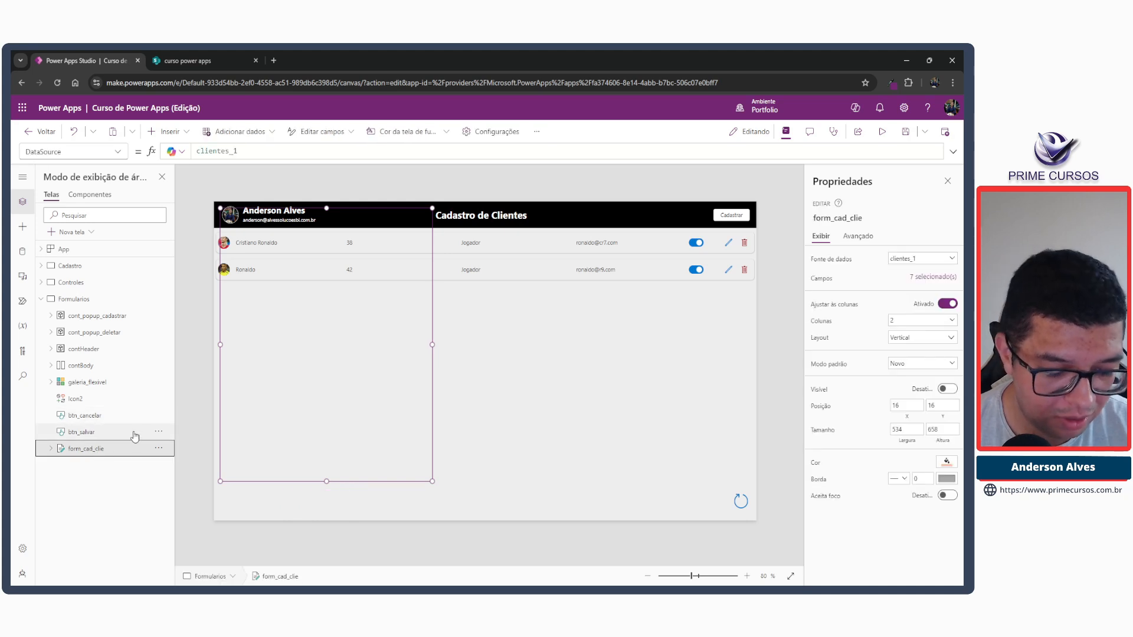
key(Delete)
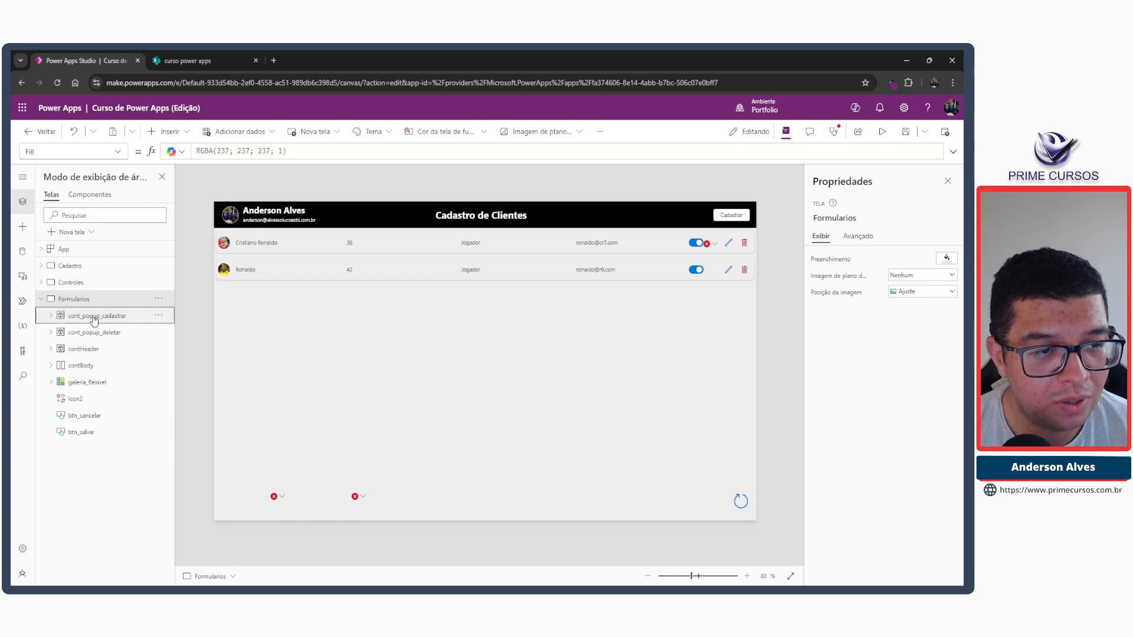
Restore cont_popup_cadastrar's Visible formula to ucPopupCadastro by removing the false line and the comment slashes.
click(64, 320)
drag(216, 148, 161, 152)
key(Delete)
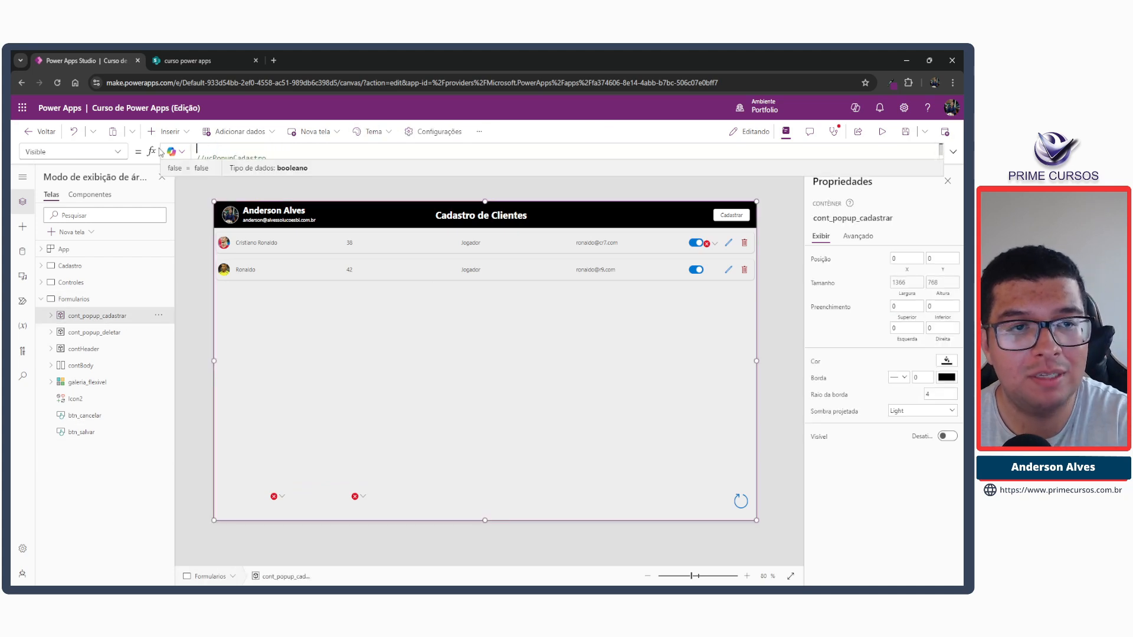
key(Delete)
key(Delete)
key(Delete)
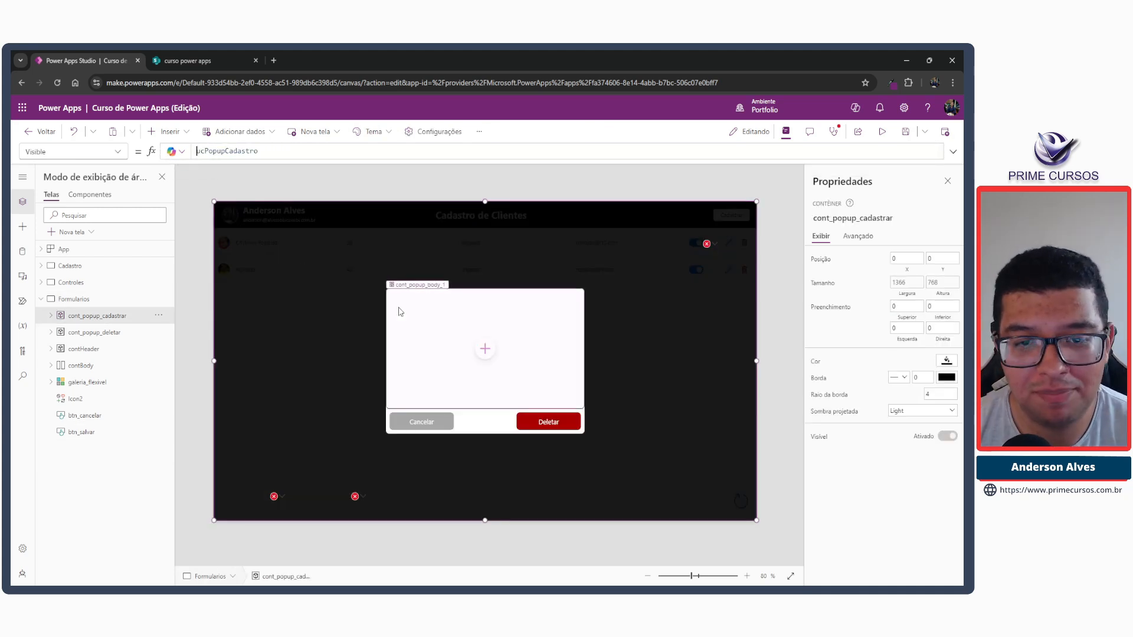
Paste the form_cad_clie form into the cont_popup_body_1 container of the registration popup.
click(417, 323)
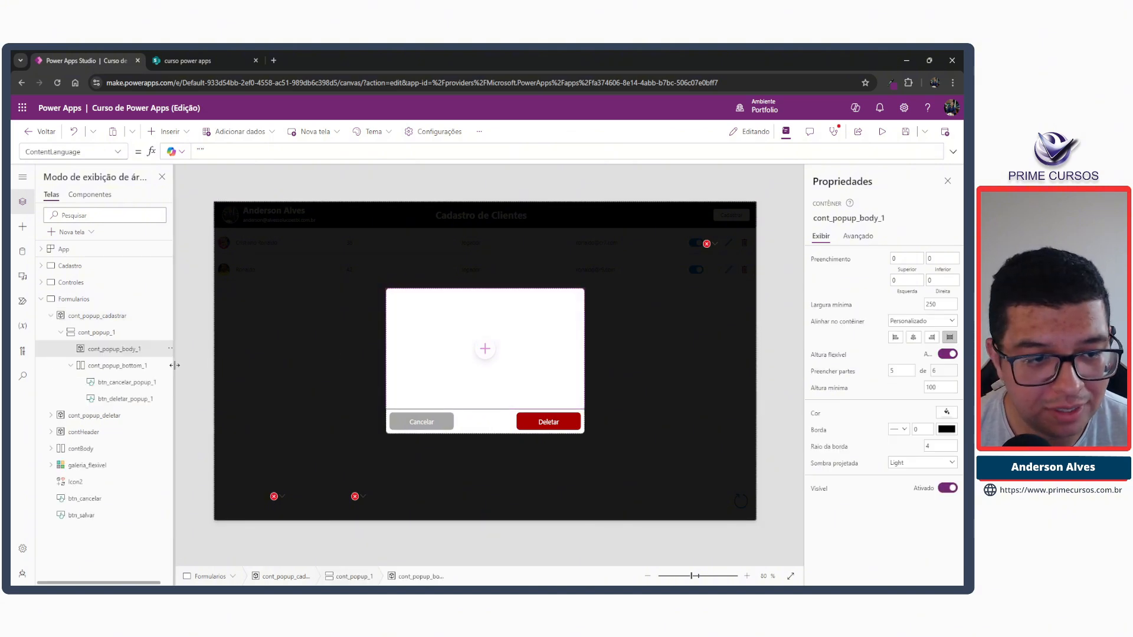
click(119, 366)
click(118, 349)
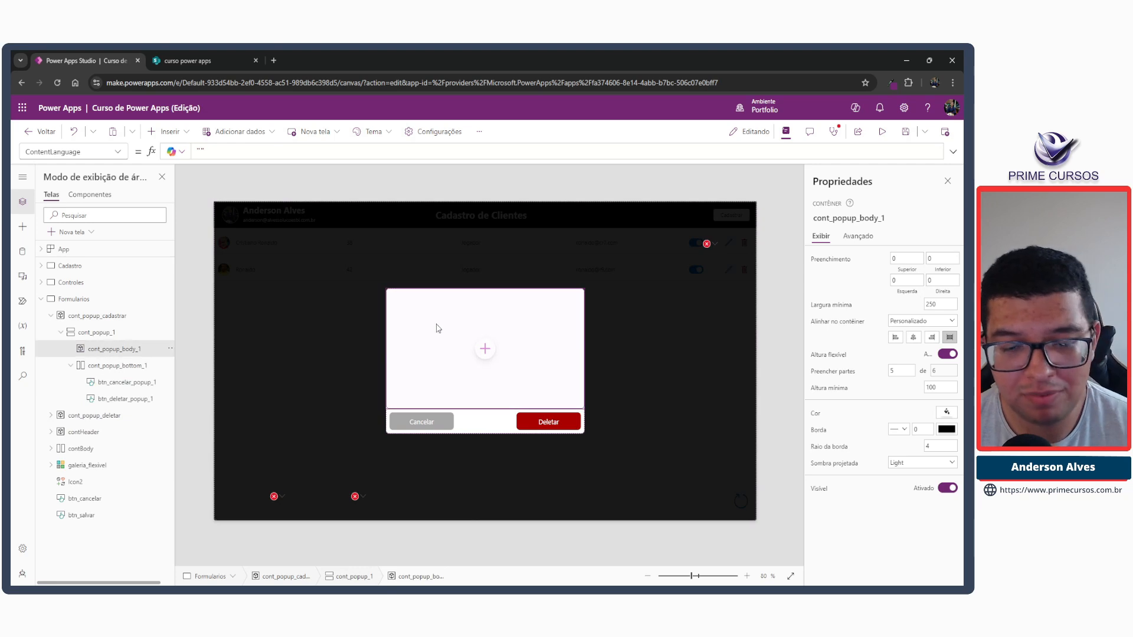
key(ctrl+v)
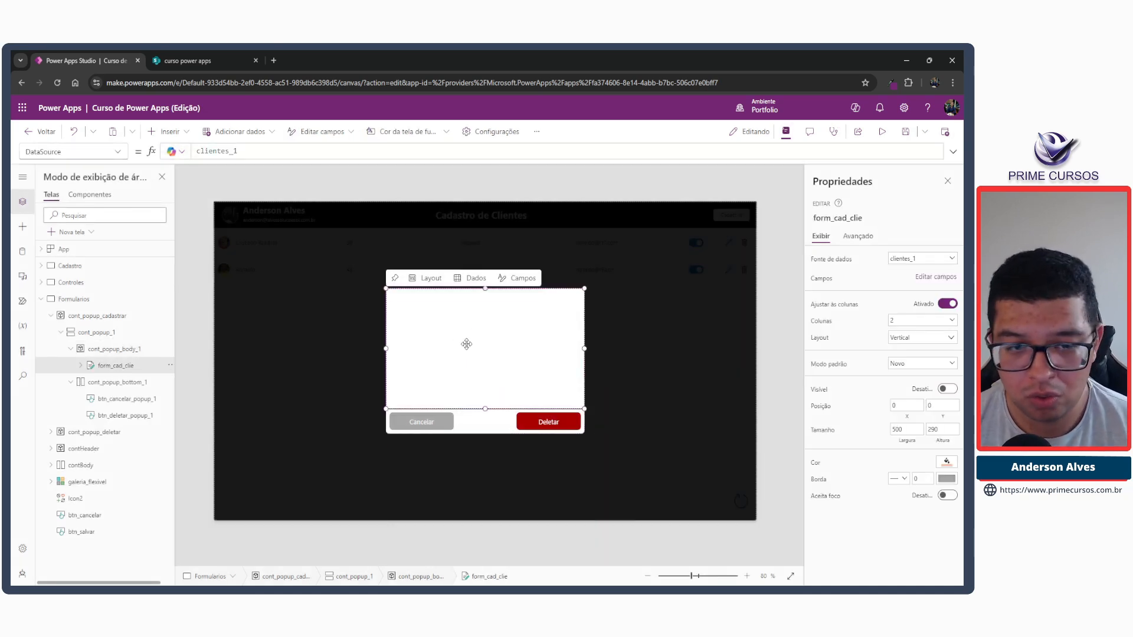
Set the height of the cont_popup_1 container to 500.
click(153, 348)
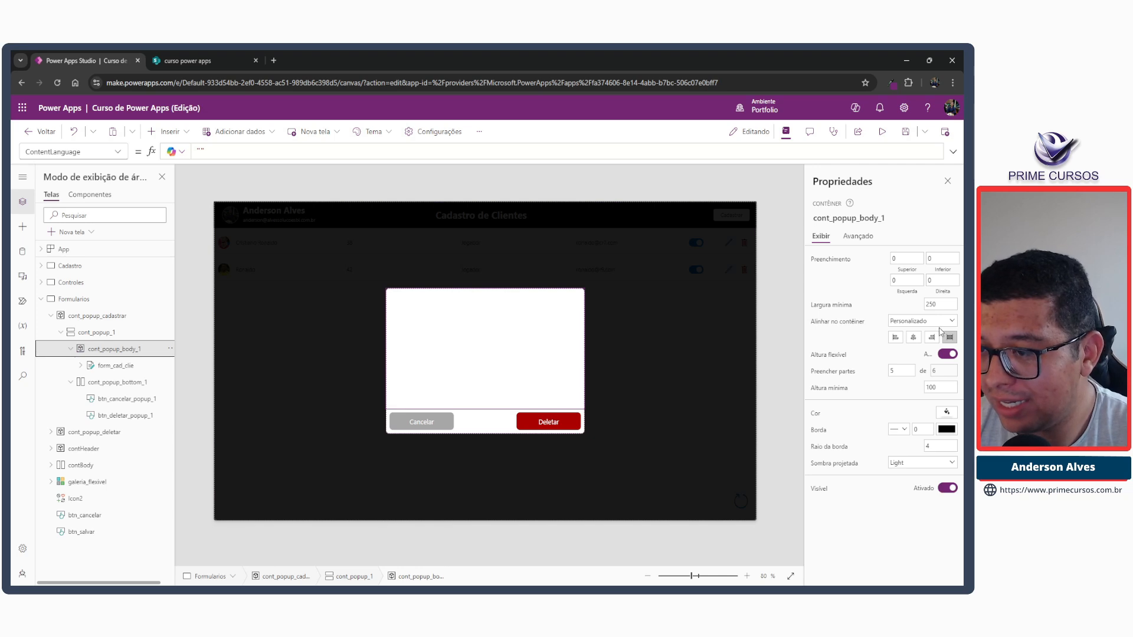
click(940, 386)
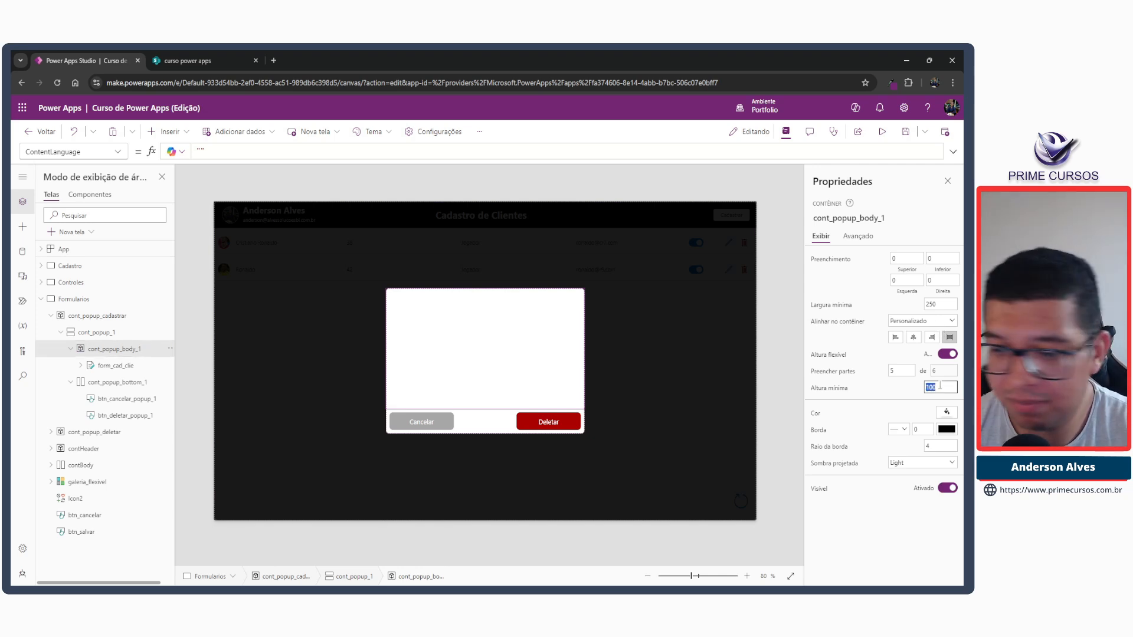
click(103, 333)
click(940, 409)
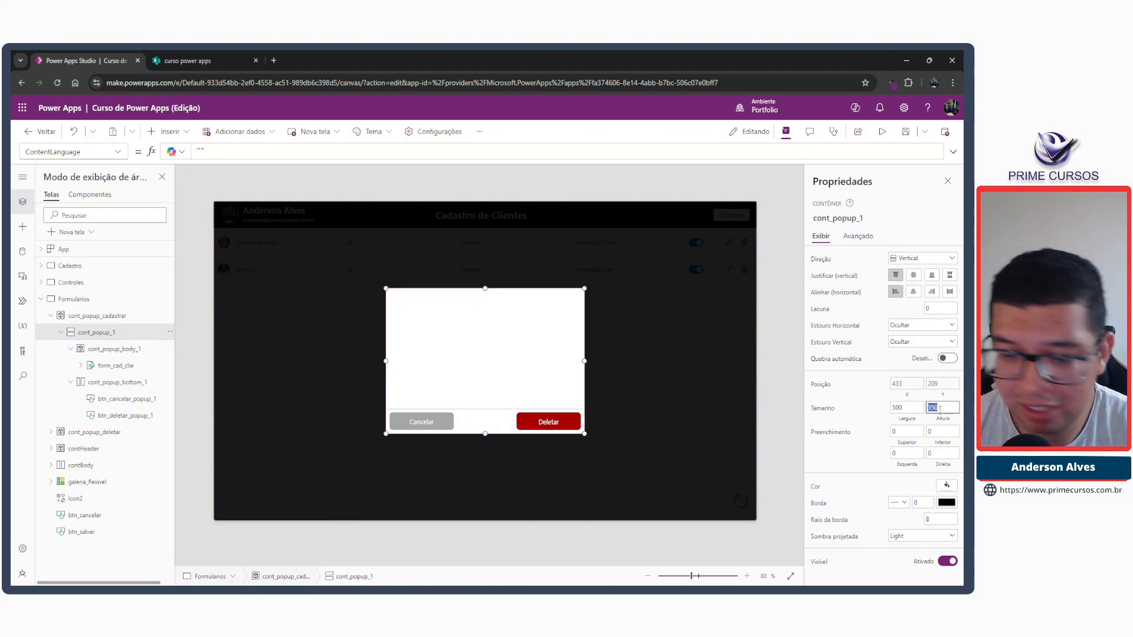
key(Tab)
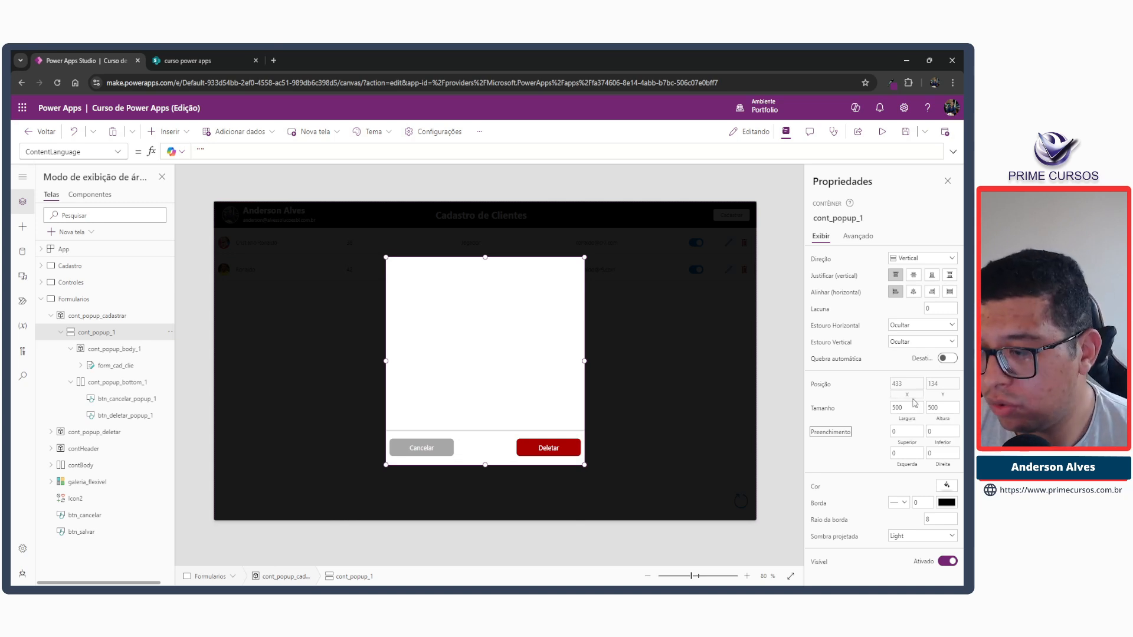
Turn on the Aceita foco option of the form_cad_clie form.
click(113, 367)
click(947, 495)
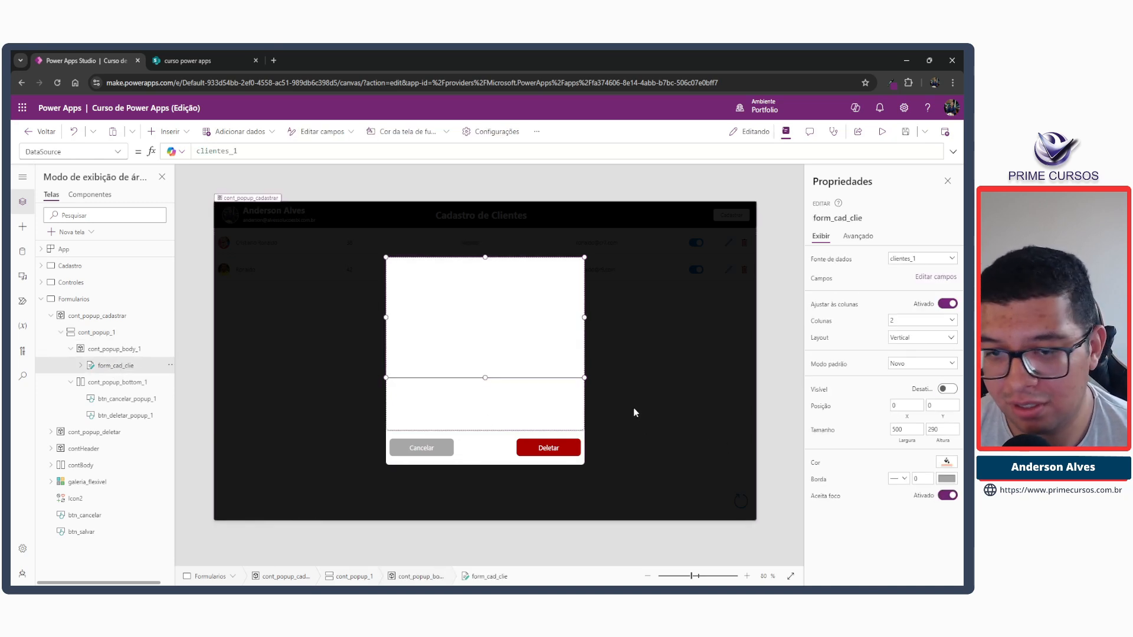
click(412, 372)
click(136, 367)
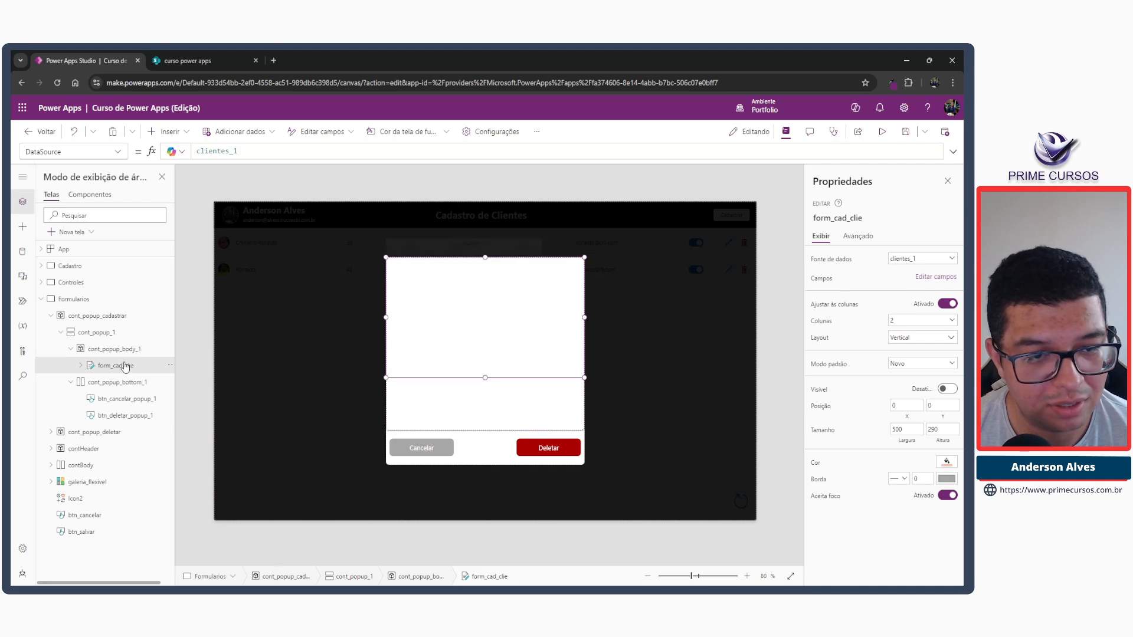
click(465, 370)
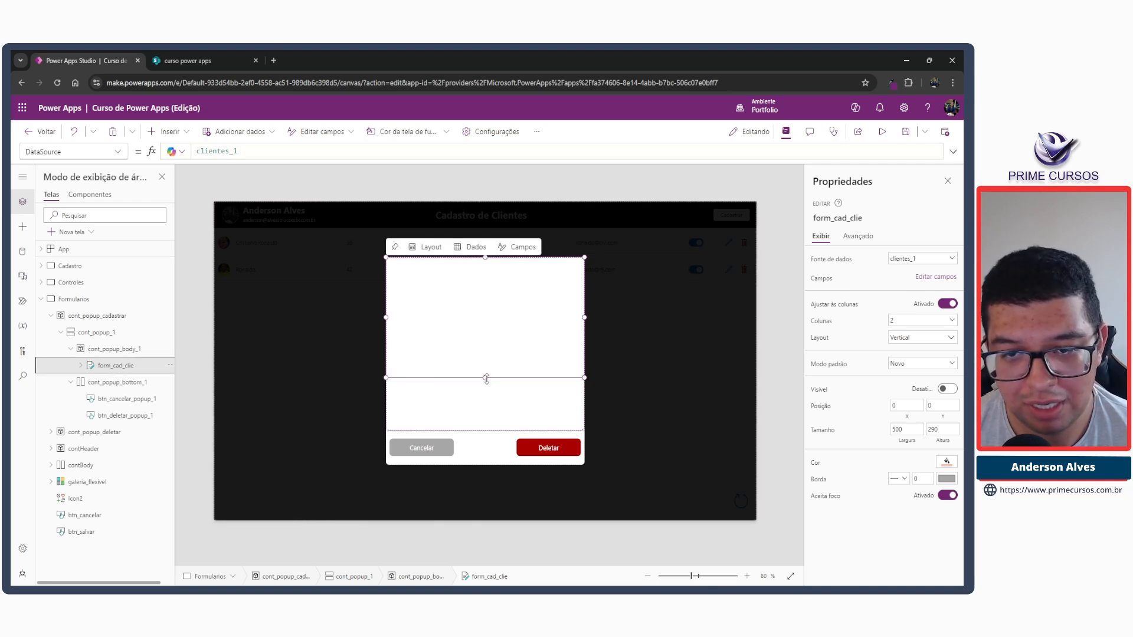
Check the properties of cont_popup_body_1, cont_popup_1 and form_cad_clie, and preview the registration popup.
click(115, 351)
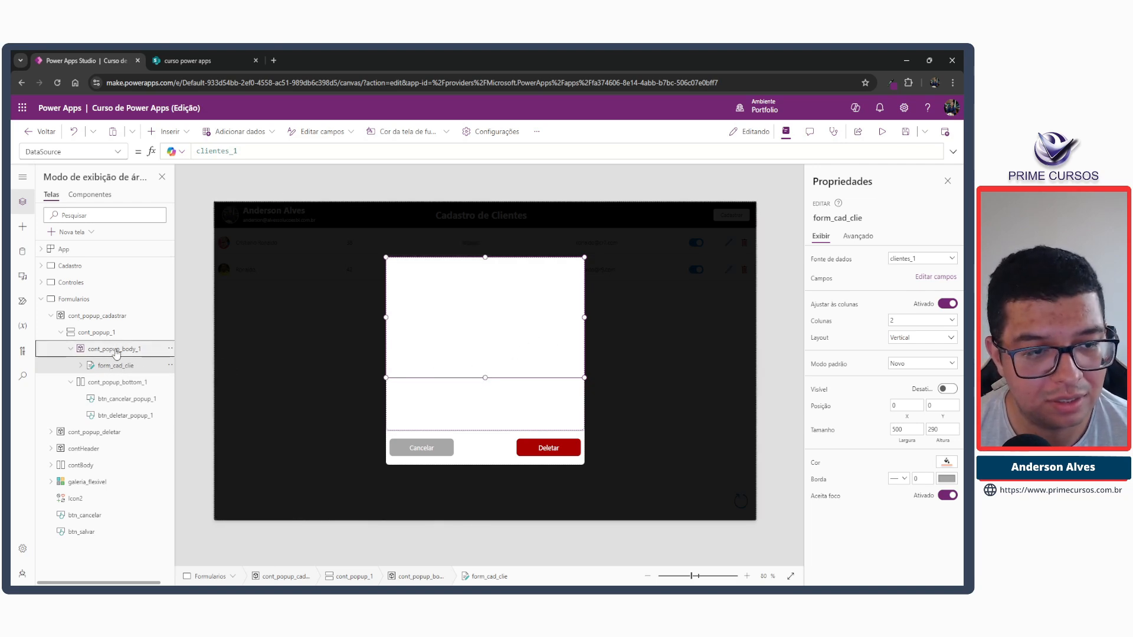
click(112, 367)
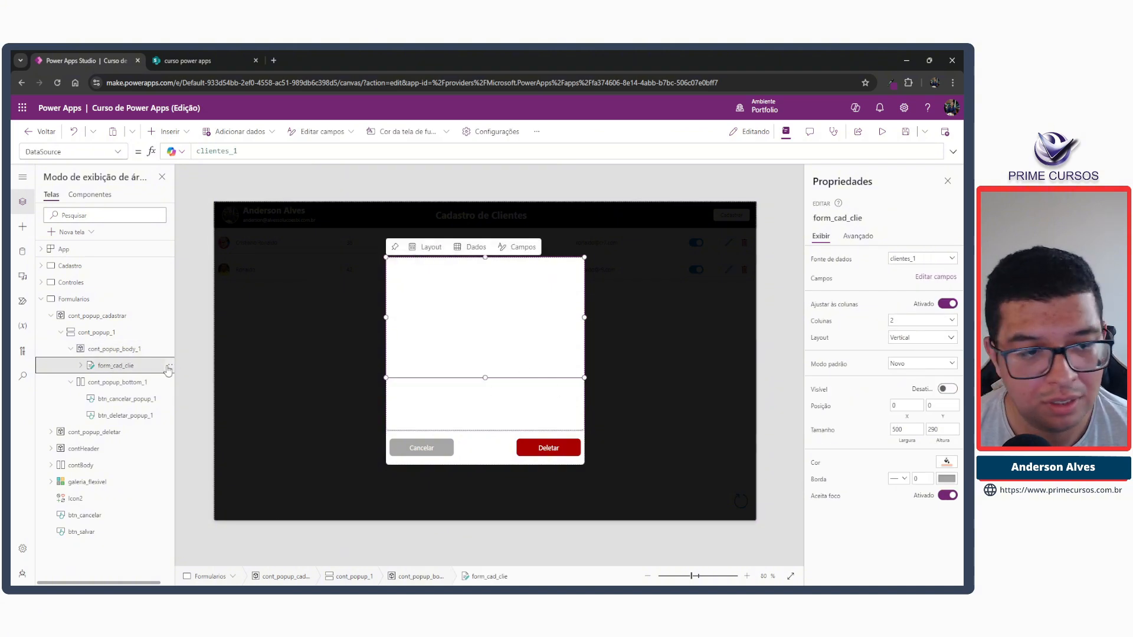
click(116, 350)
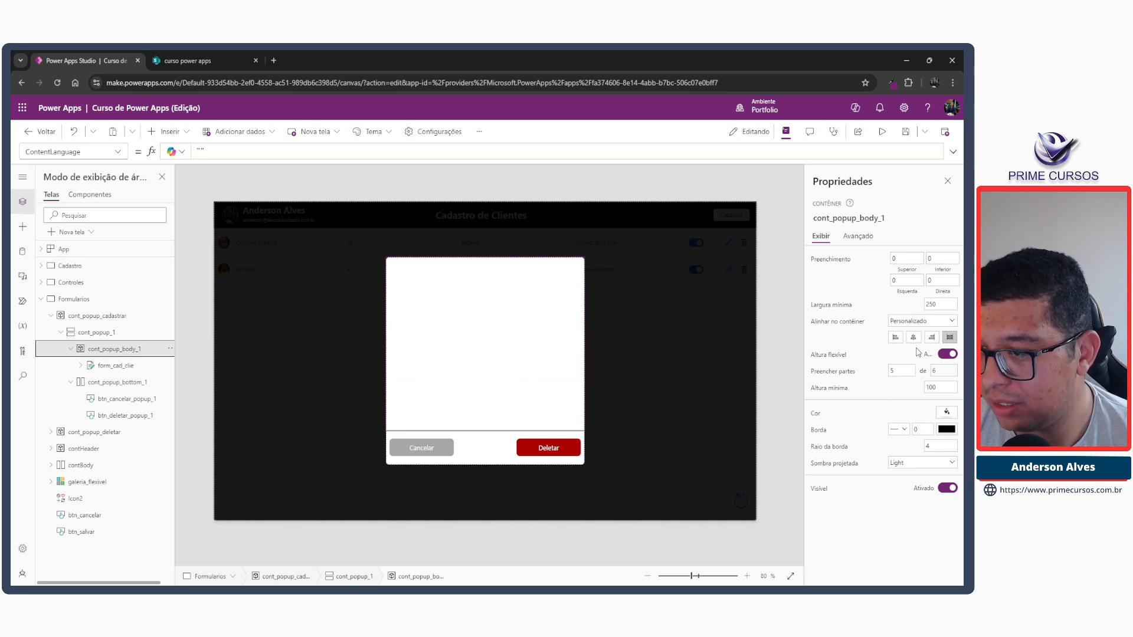
click(100, 333)
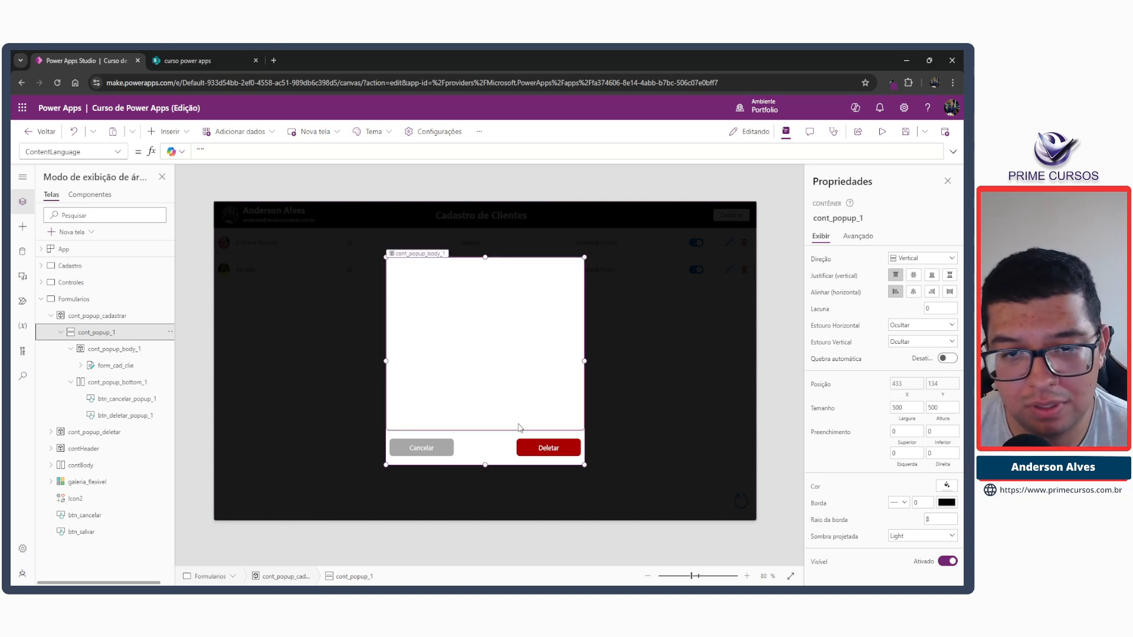
click(118, 365)
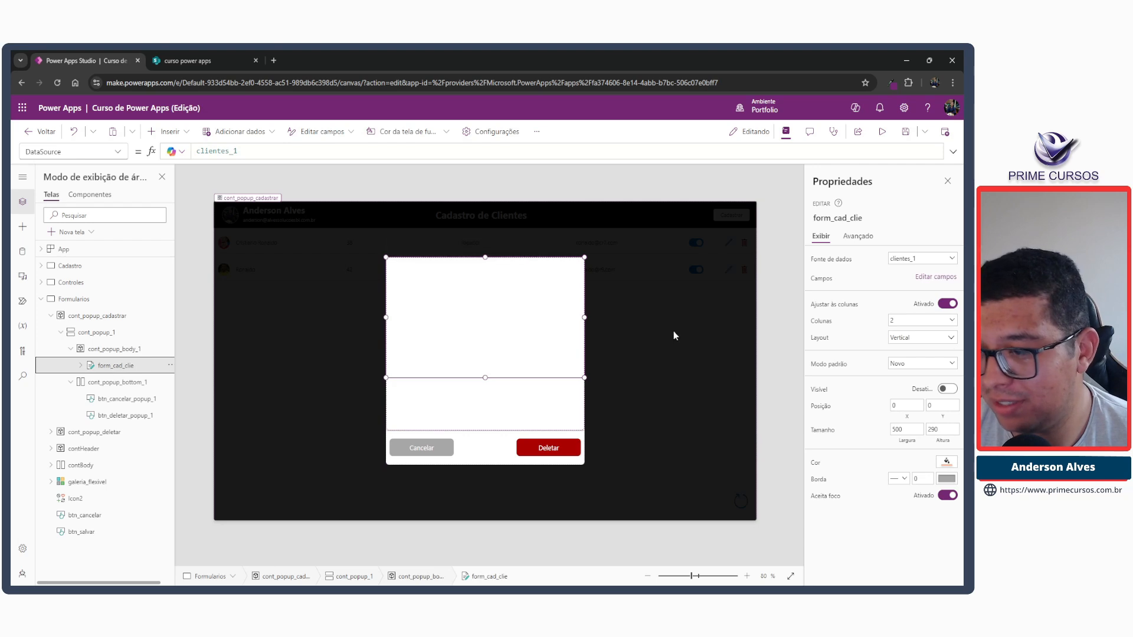
click(882, 132)
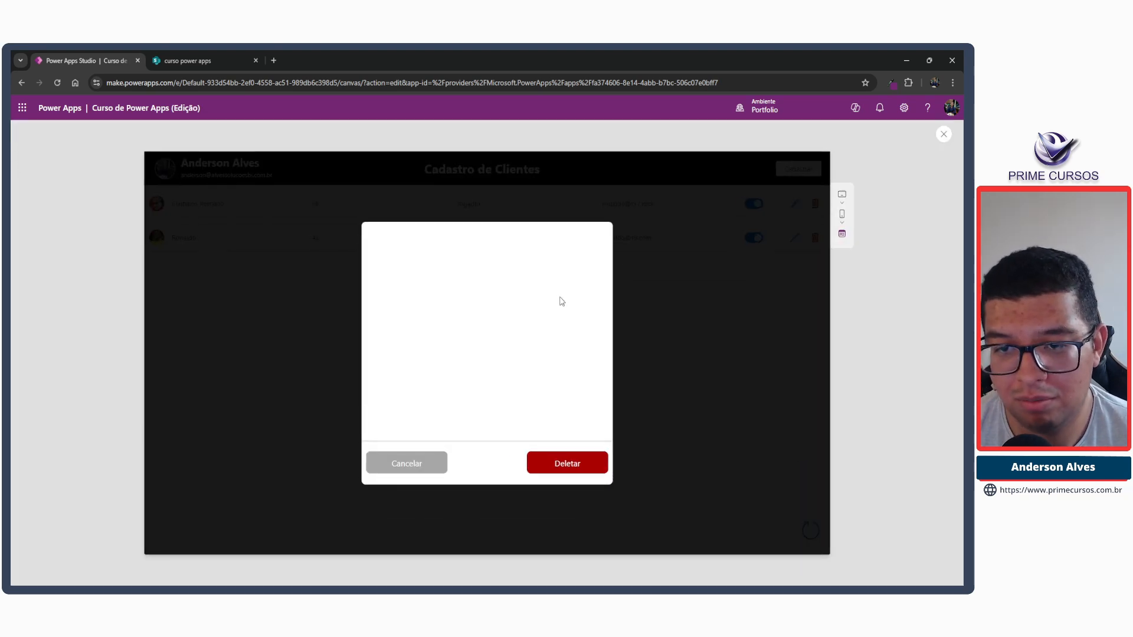
click(944, 135)
Try enlarging cont_popup_1 to about 1016 by 575 and the form_cad_clie form to about 851 by 422.
click(449, 336)
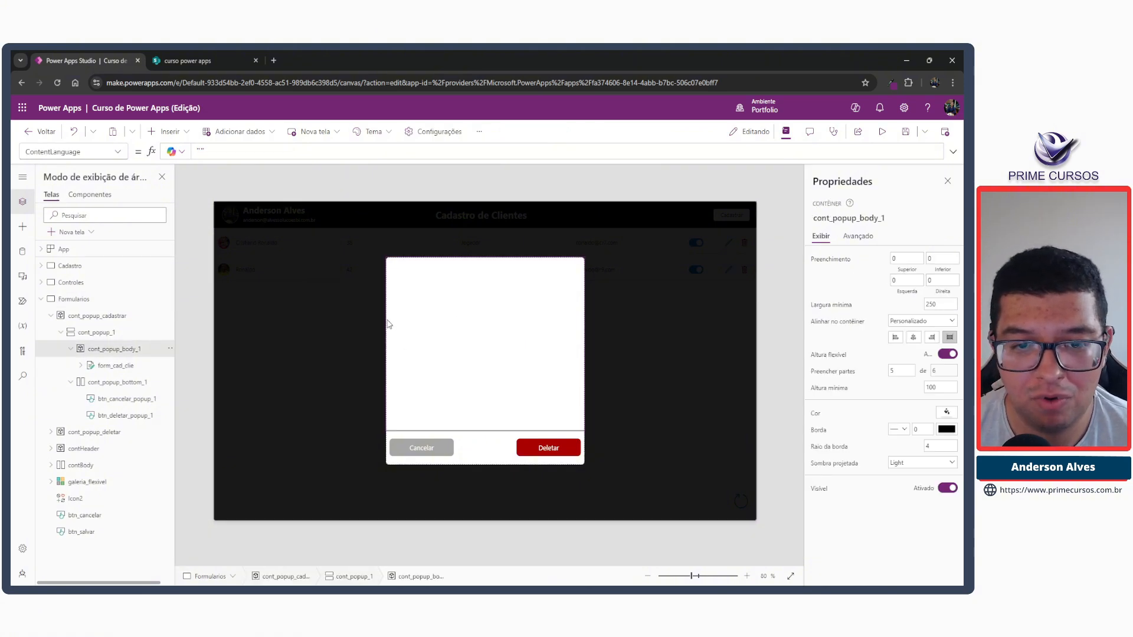
click(94, 332)
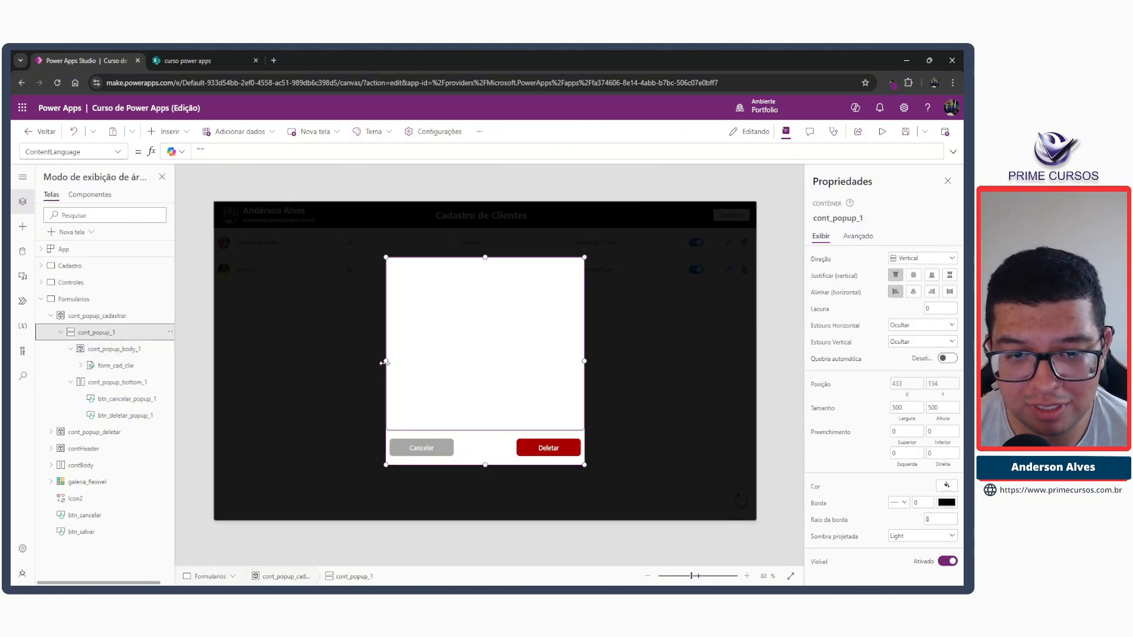
drag(385, 361, 276, 361)
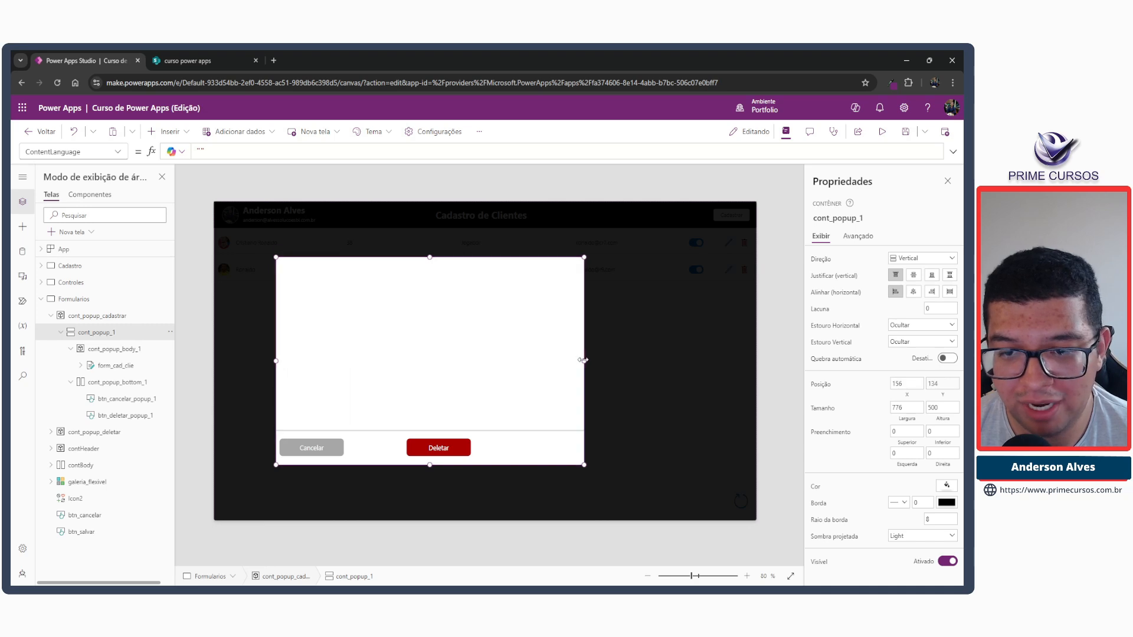
drag(584, 361, 680, 361)
drag(479, 255, 478, 227)
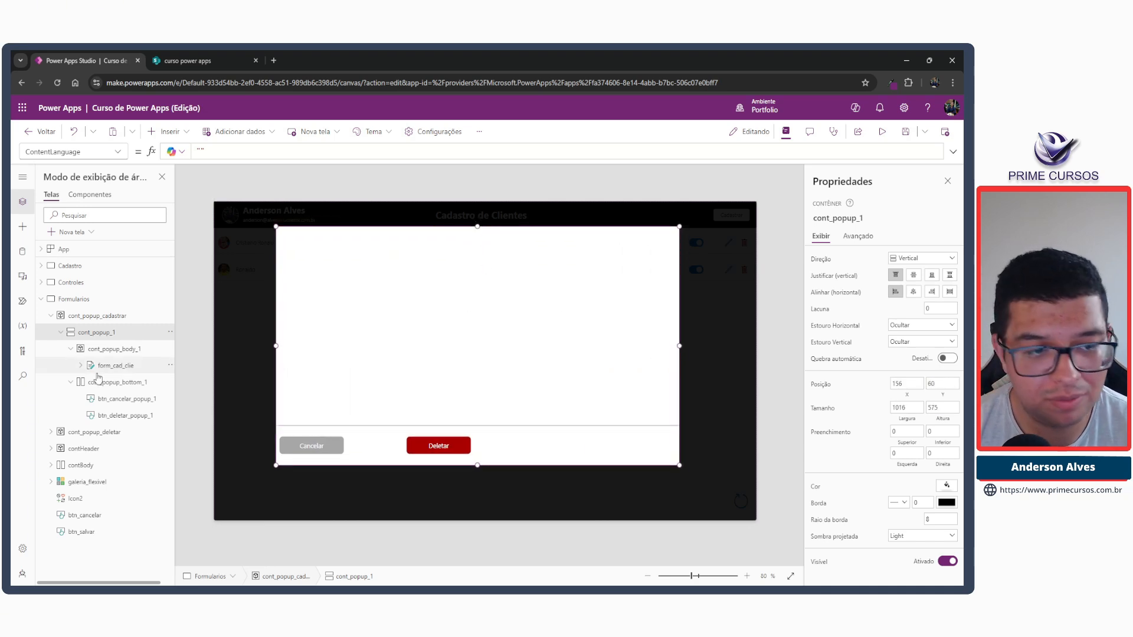
click(105, 367)
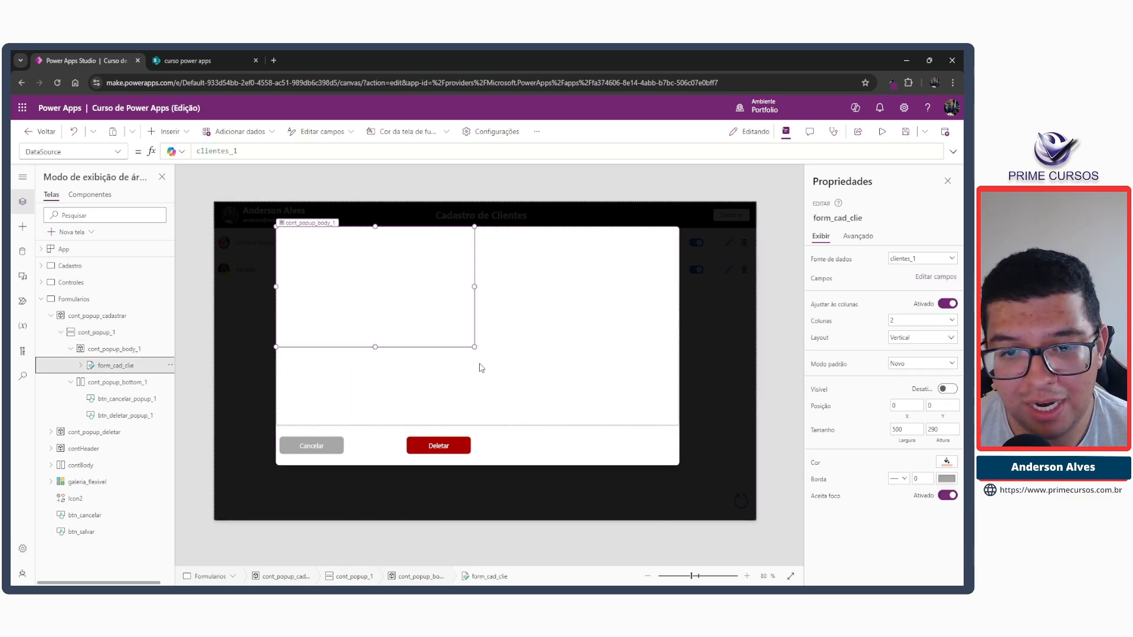
drag(474, 348, 615, 403)
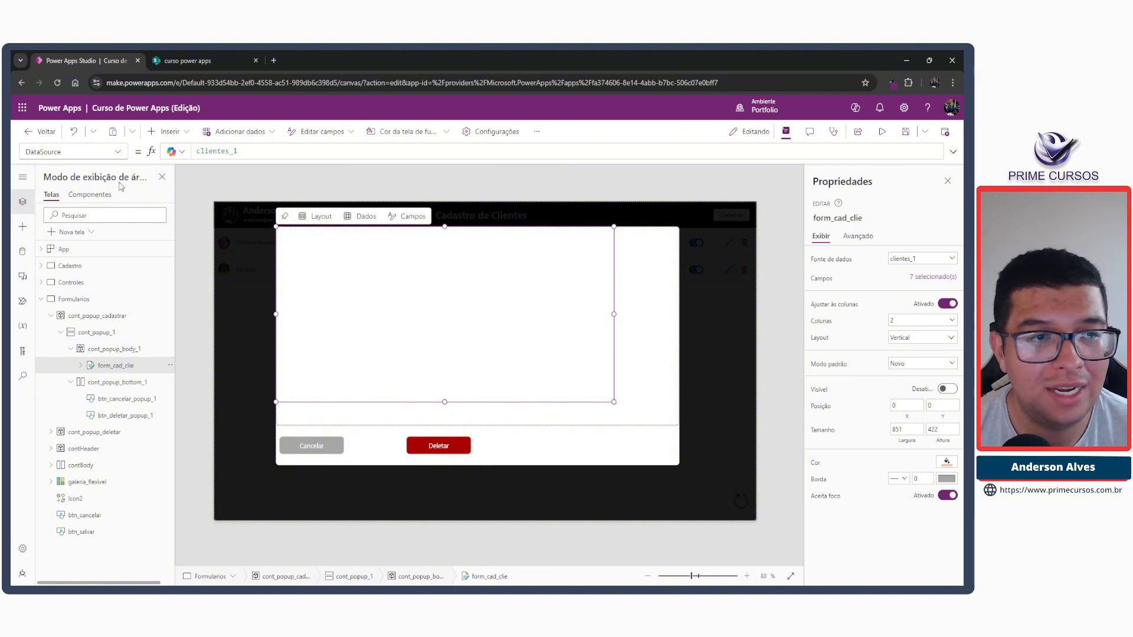
Undo the resizing of the form_cad_clie form and the cont_popup_1 container.
click(74, 132)
click(74, 134)
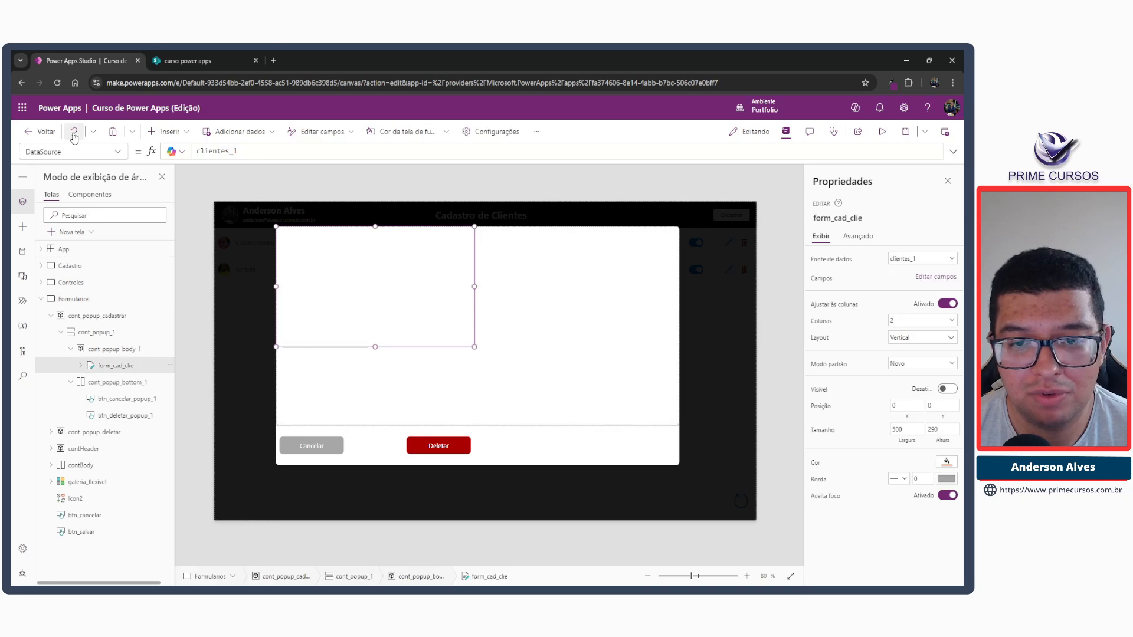
click(74, 134)
click(74, 134)
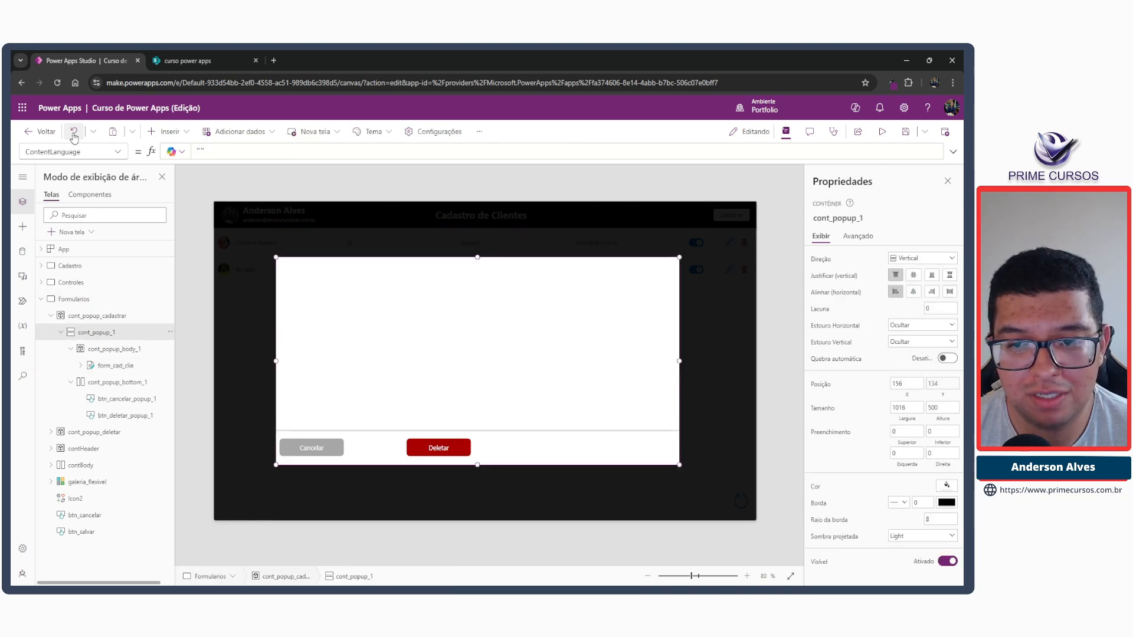
click(73, 133)
click(74, 134)
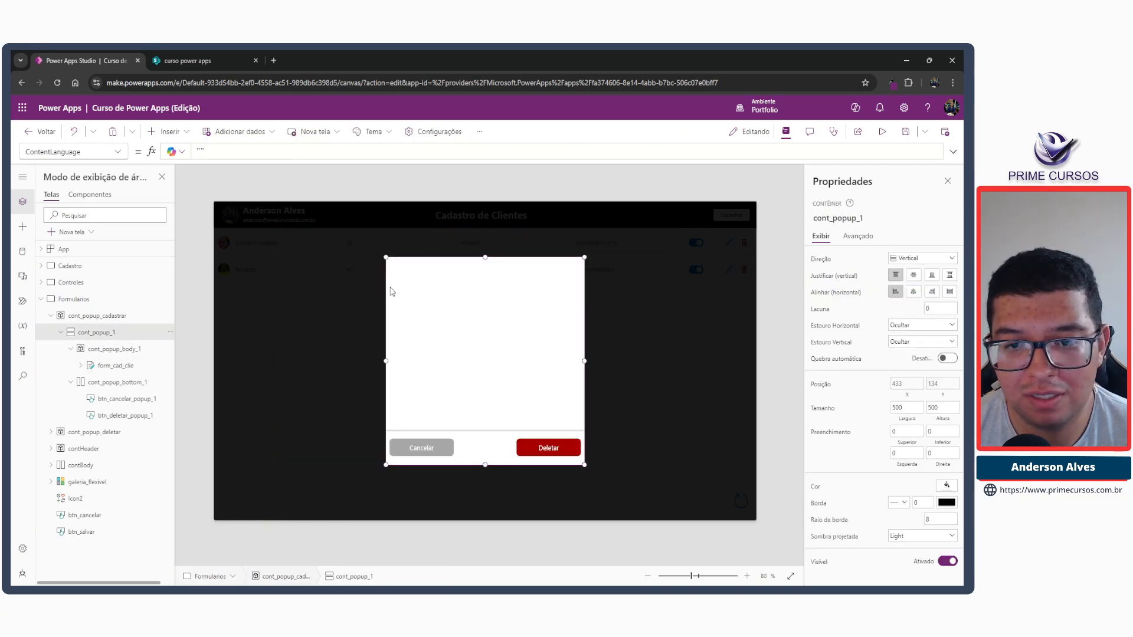
Turn off Aceita foco and turn on Visível for the form_cad_clie form in the registration popup.
click(129, 365)
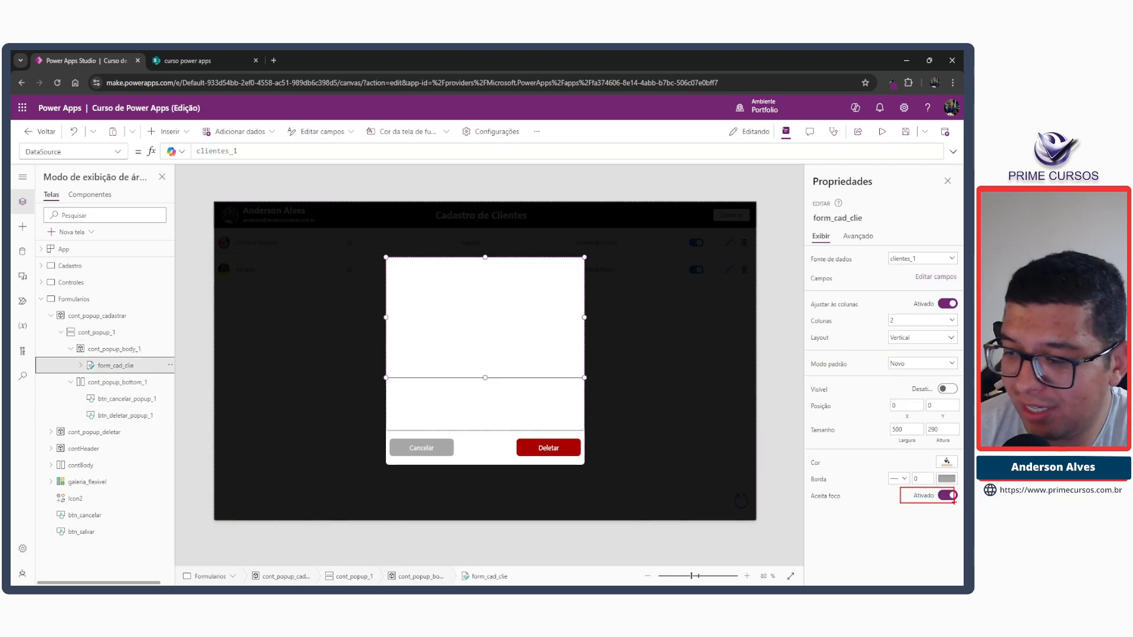
click(948, 496)
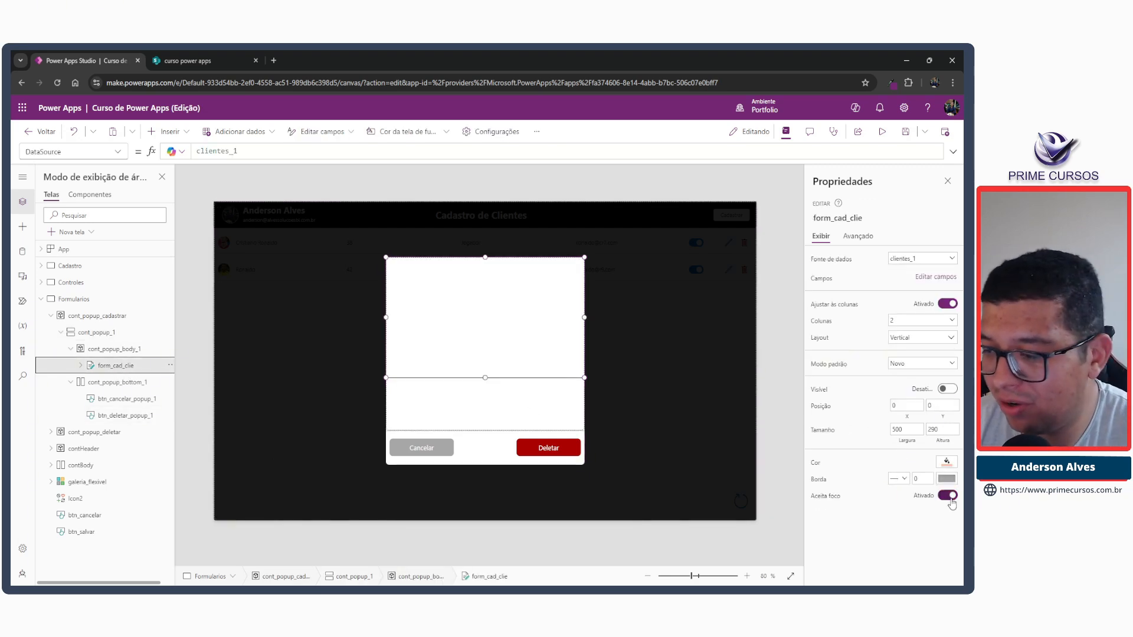
click(947, 390)
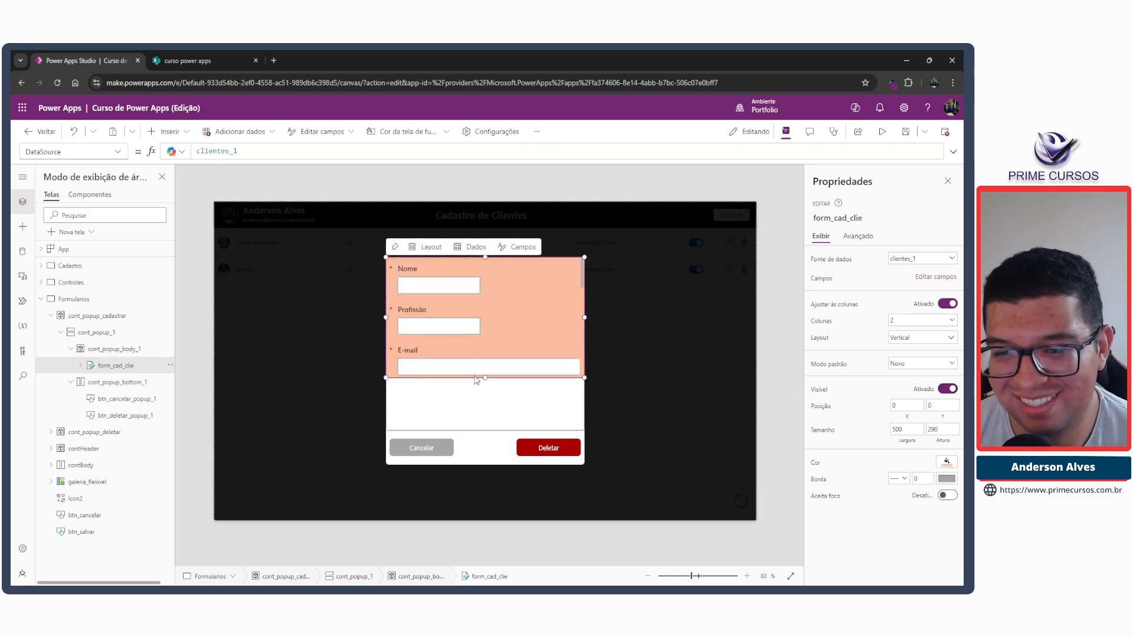
click(460, 407)
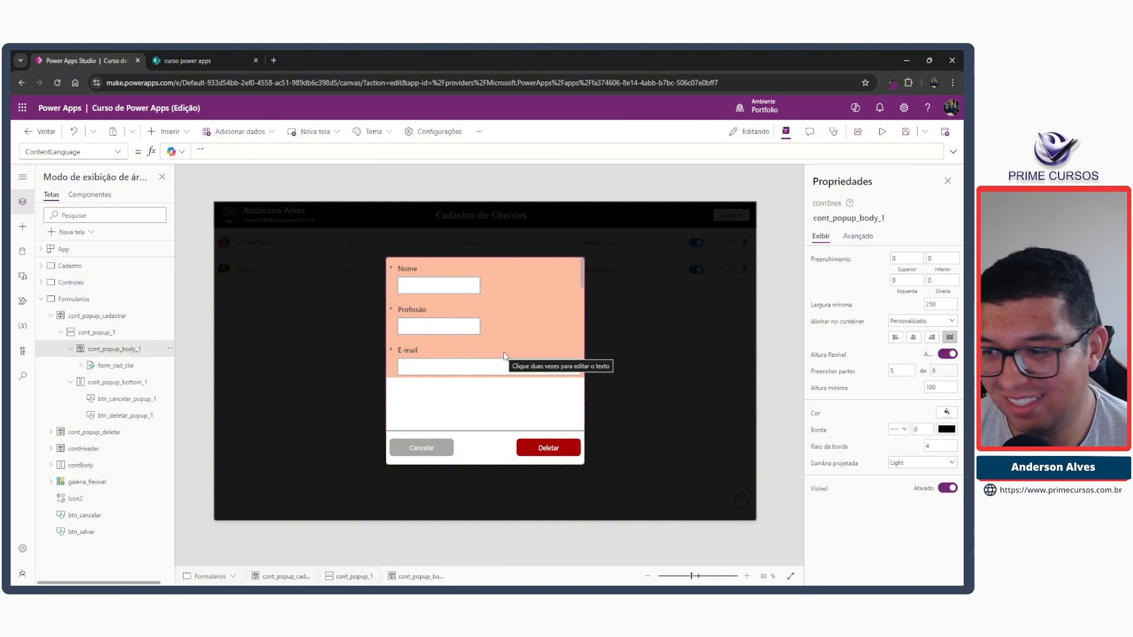
click(505, 335)
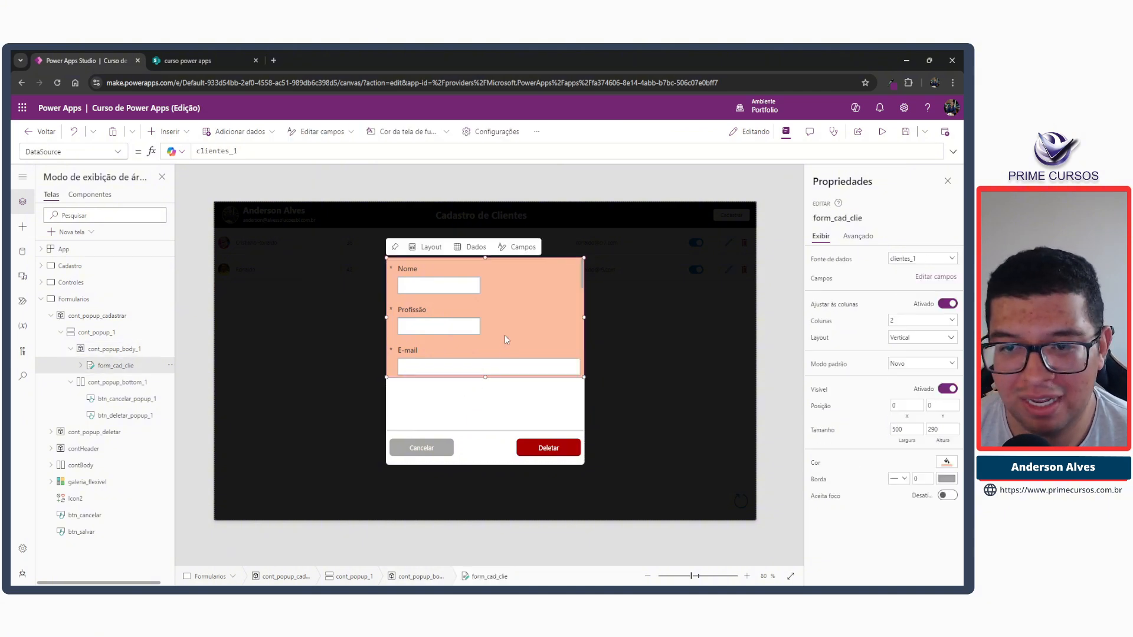
Set the Height of the form_cad_clie form to Parent.Height and scroll through its fields in the popup.
click(943, 442)
drag(211, 151, 155, 149)
text(Parent.Height)
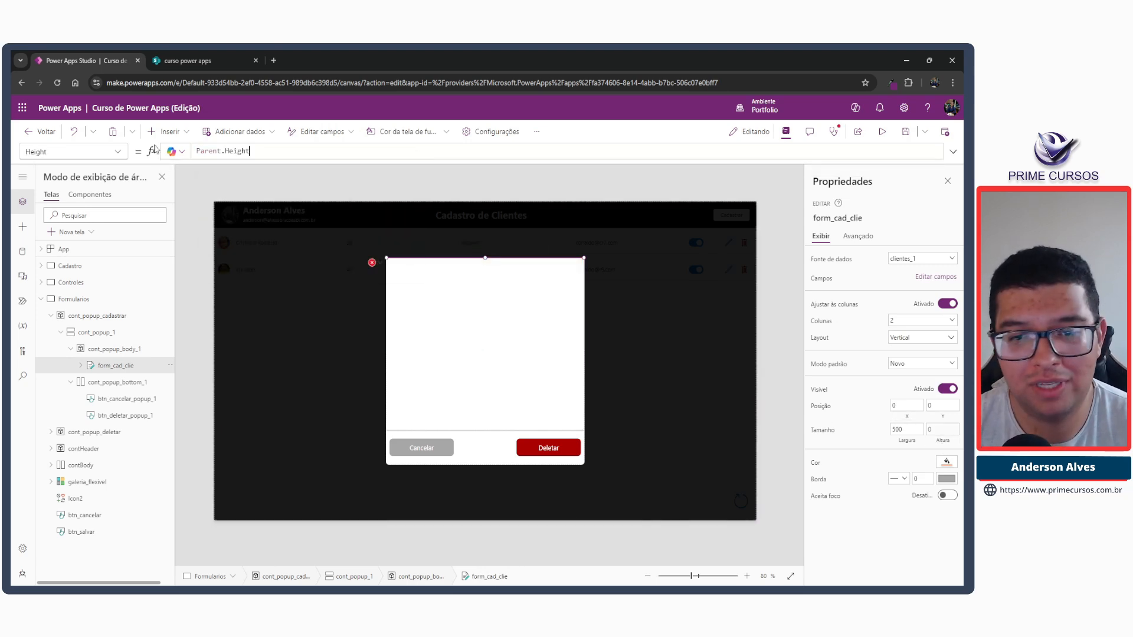
scroll(458, 373, down, 3)
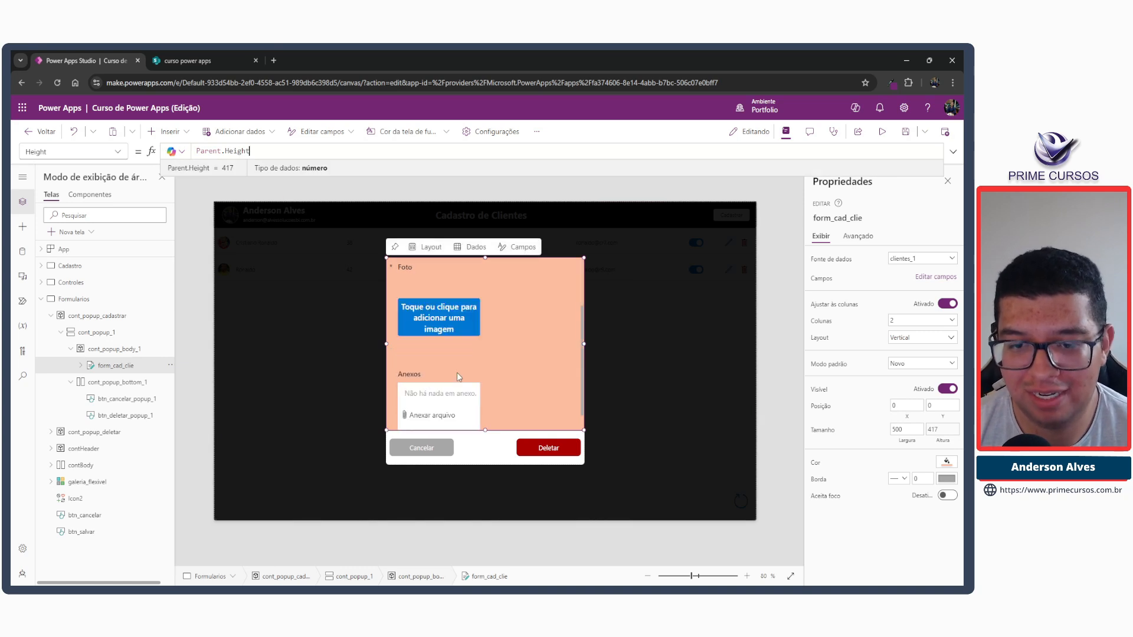
scroll(458, 373, down, 2)
scroll(458, 370, up, 5)
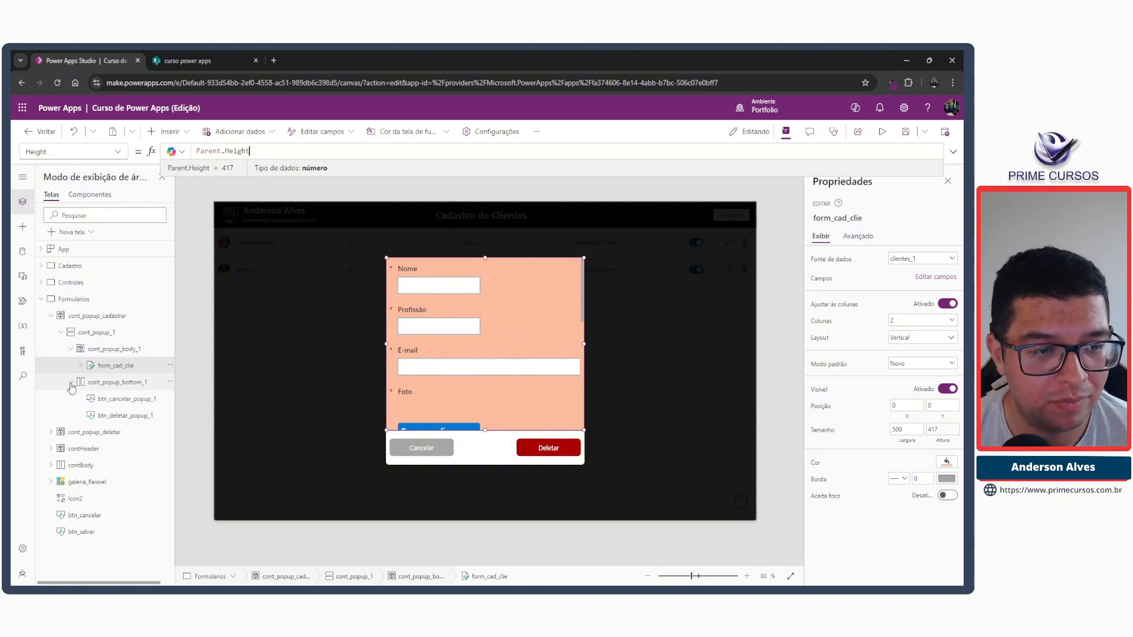
Rename the cont_popup_1 container as cont_popup_principal.
click(80, 349)
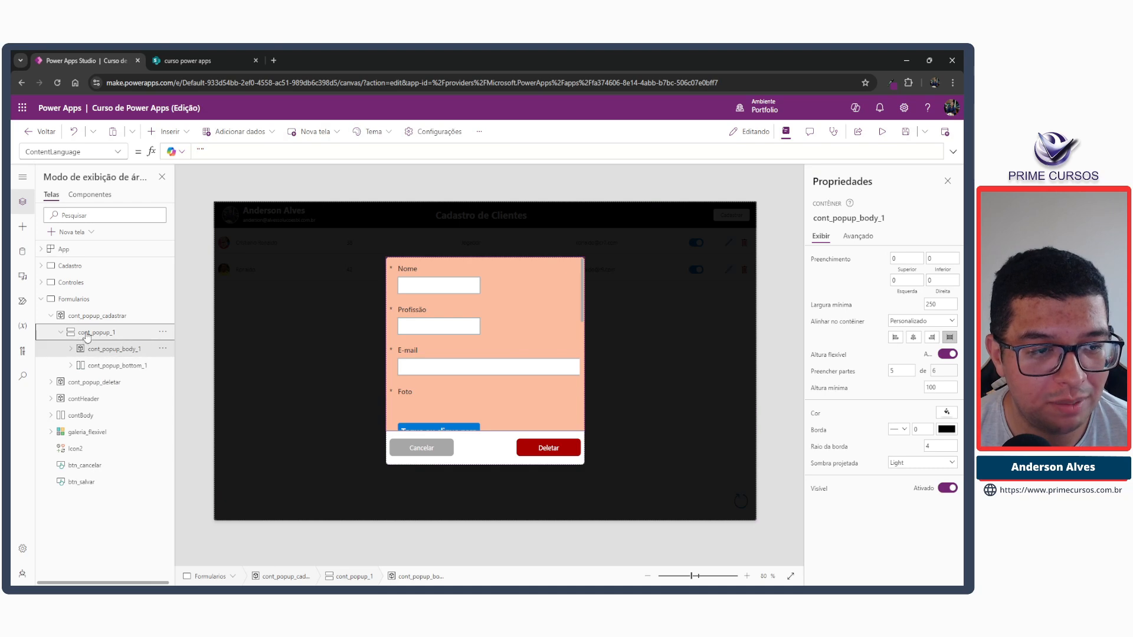
click(95, 333)
double_click(98, 335)
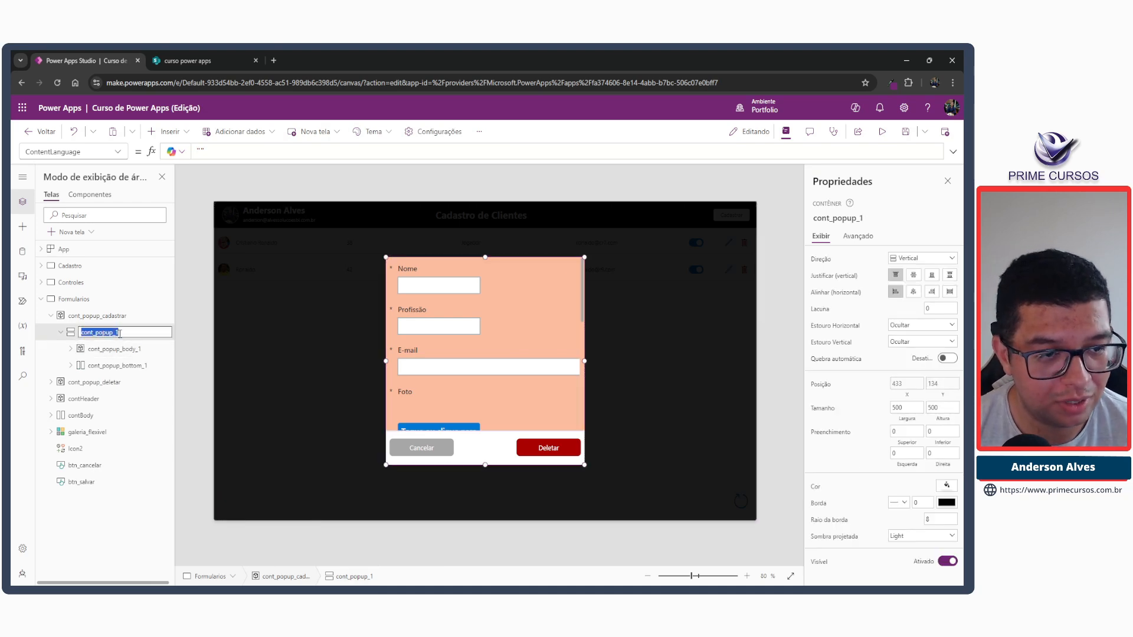
click(128, 333)
key(BackSpace)
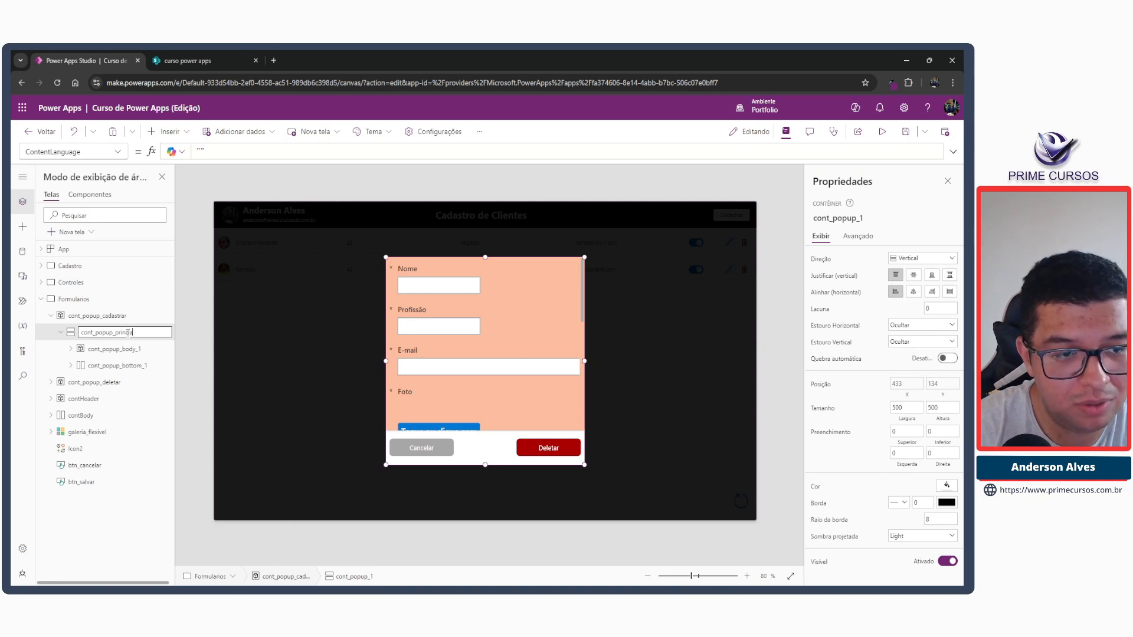
key(Escape)
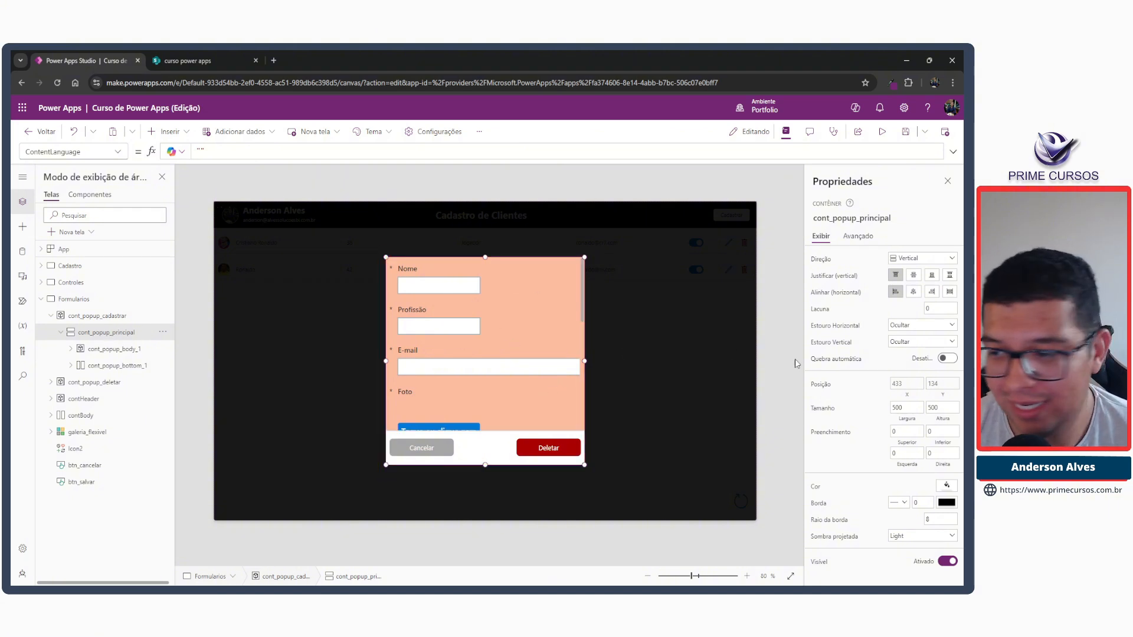
Set the cont_popup_principal container's width and height to 600 each.
click(910, 408)
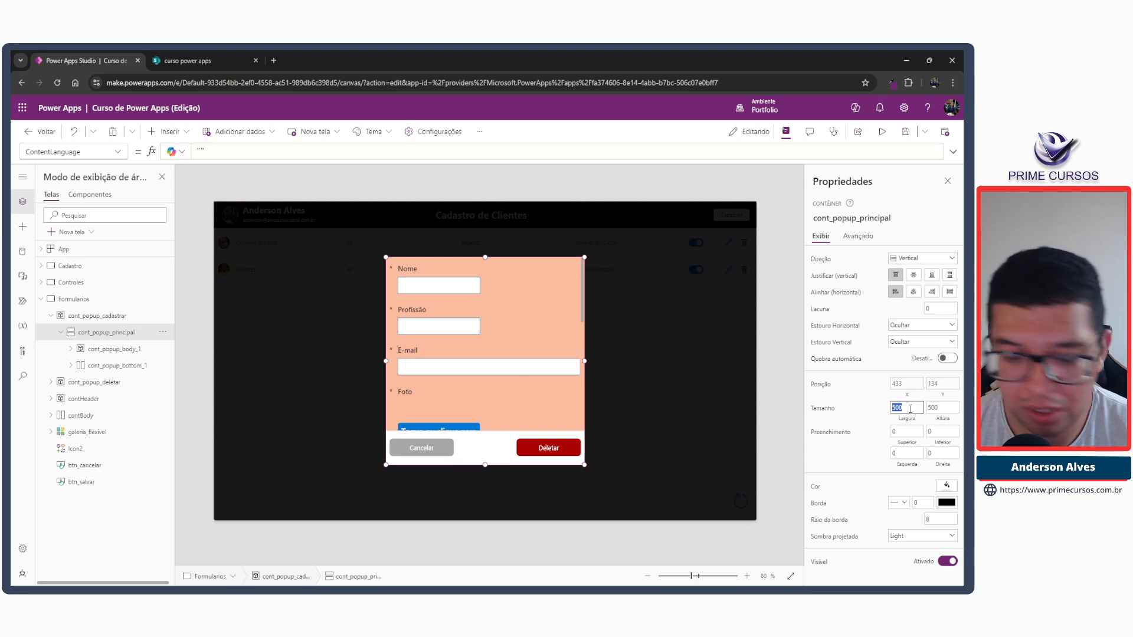
text(600)
key(Tab)
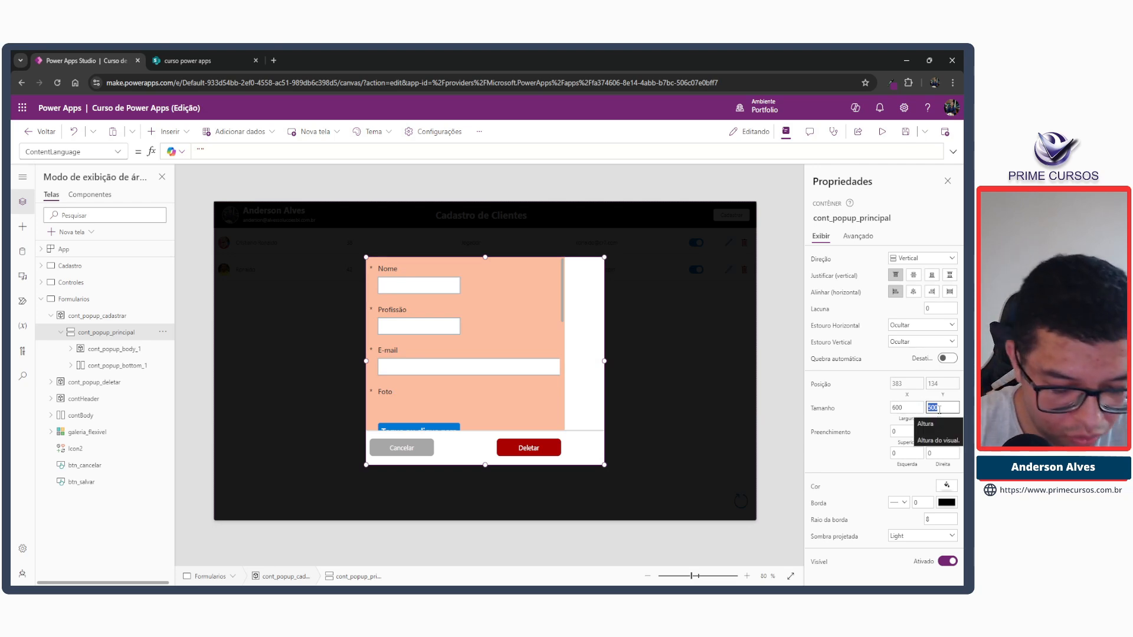
text(600)
key(Tab)
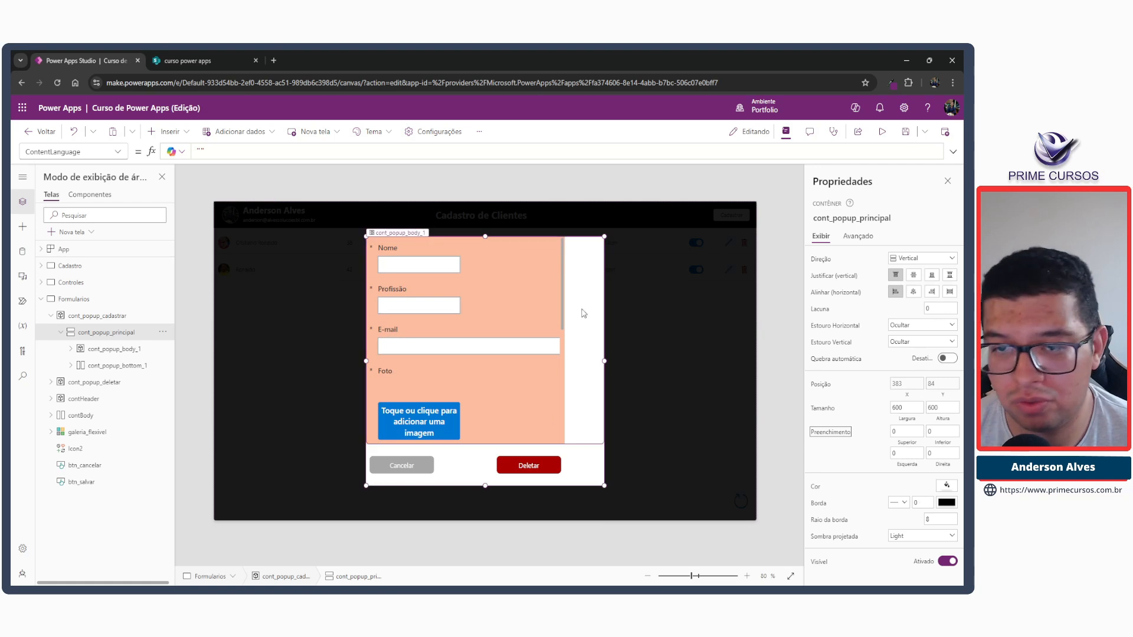
Set the Width of the form_cad_clie form to Parent.Width.
click(542, 278)
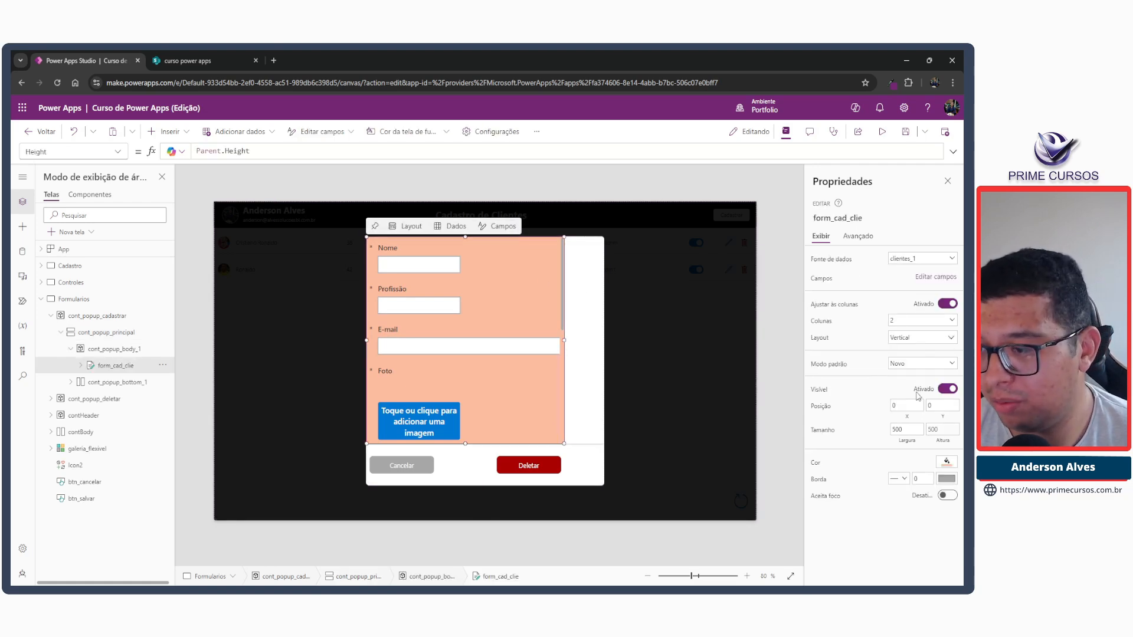
click(903, 430)
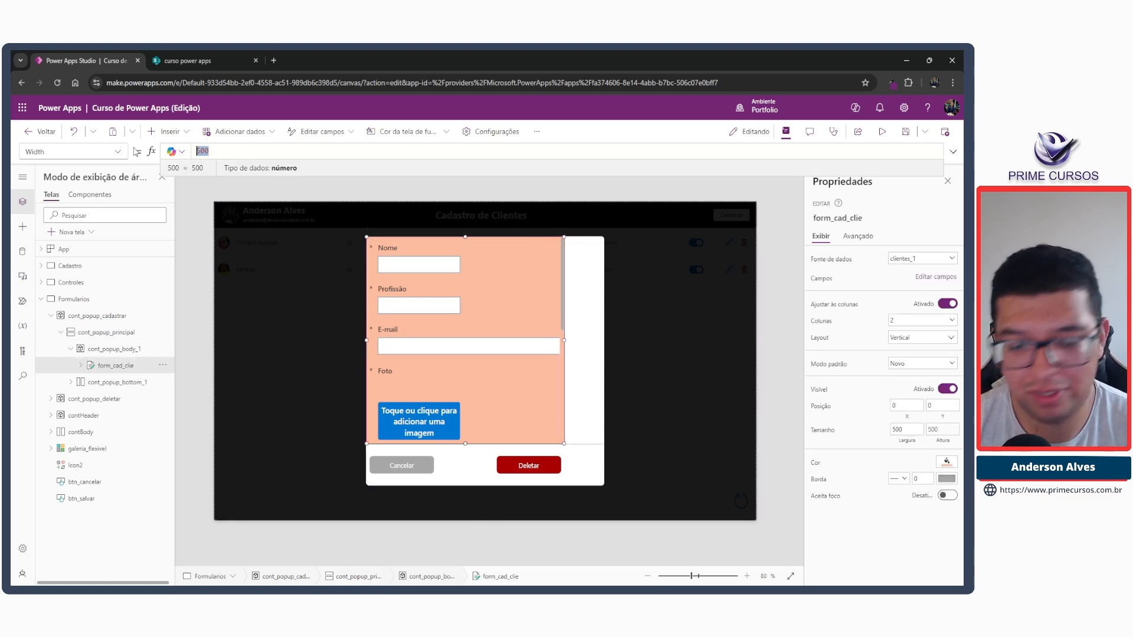
text(Parent.Width)
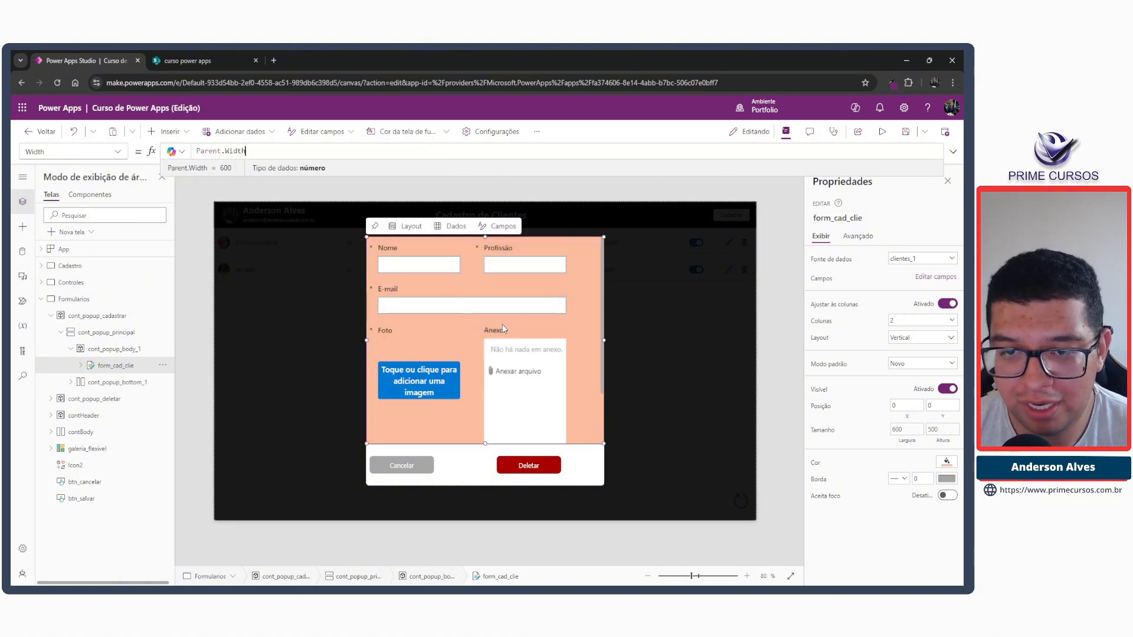
click(511, 251)
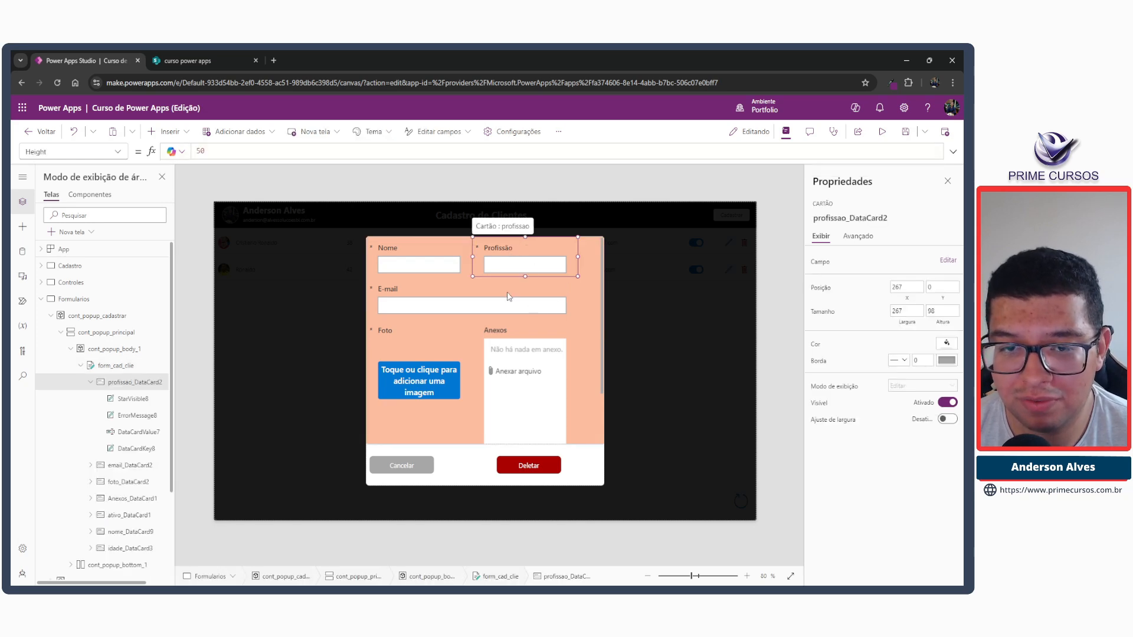
click(509, 297)
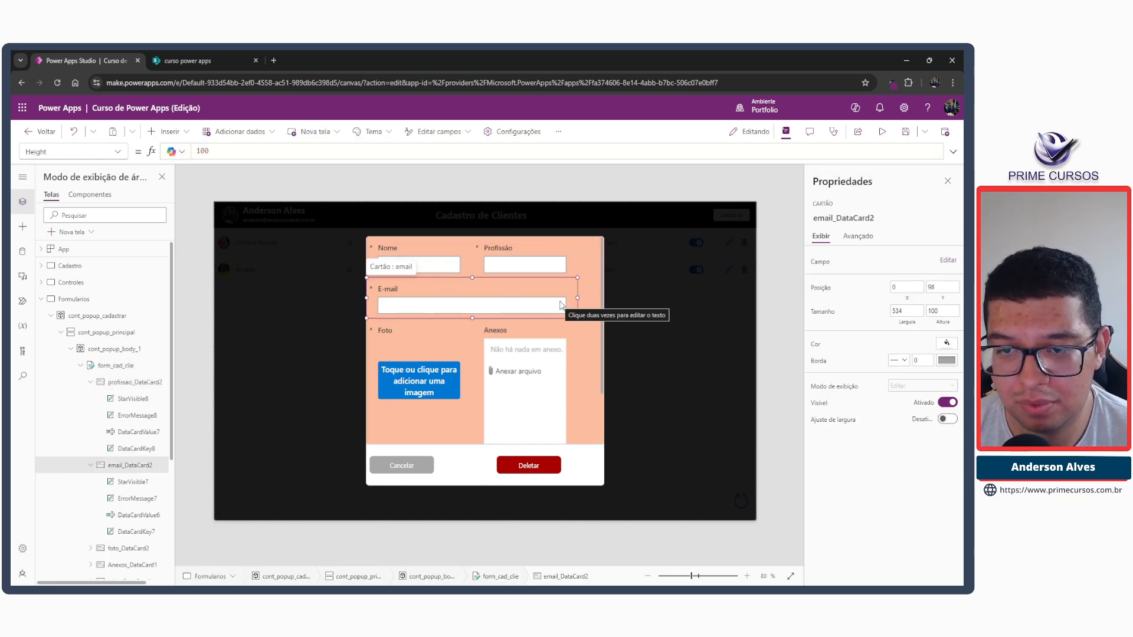
click(506, 336)
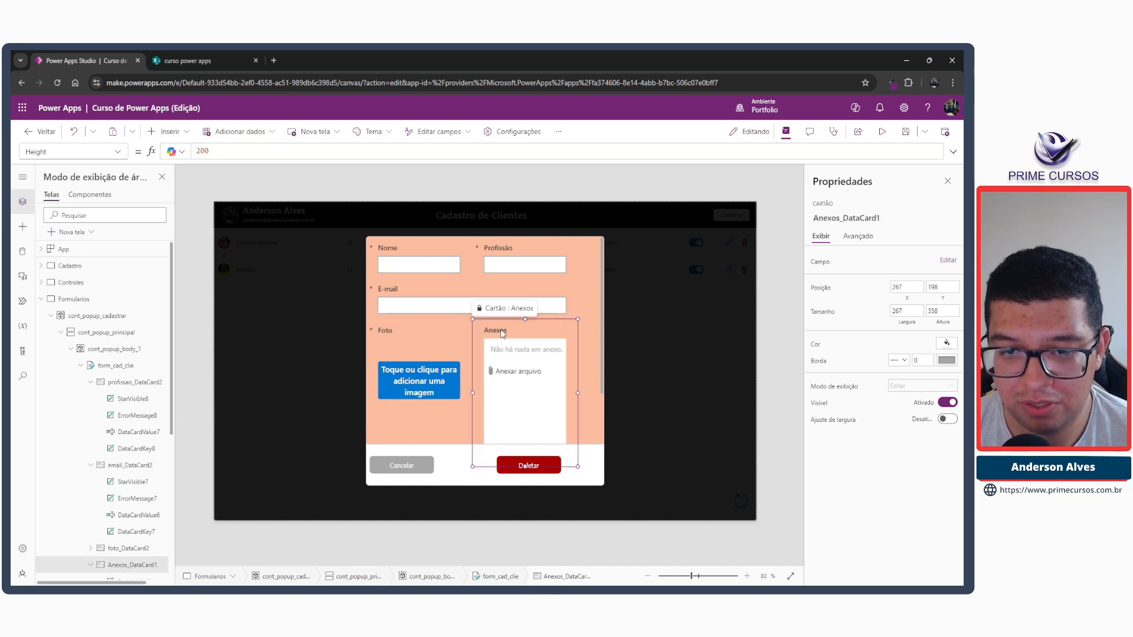
Set the font size of the Nome and Profissão text inputs in the registration form to 10.
click(406, 266)
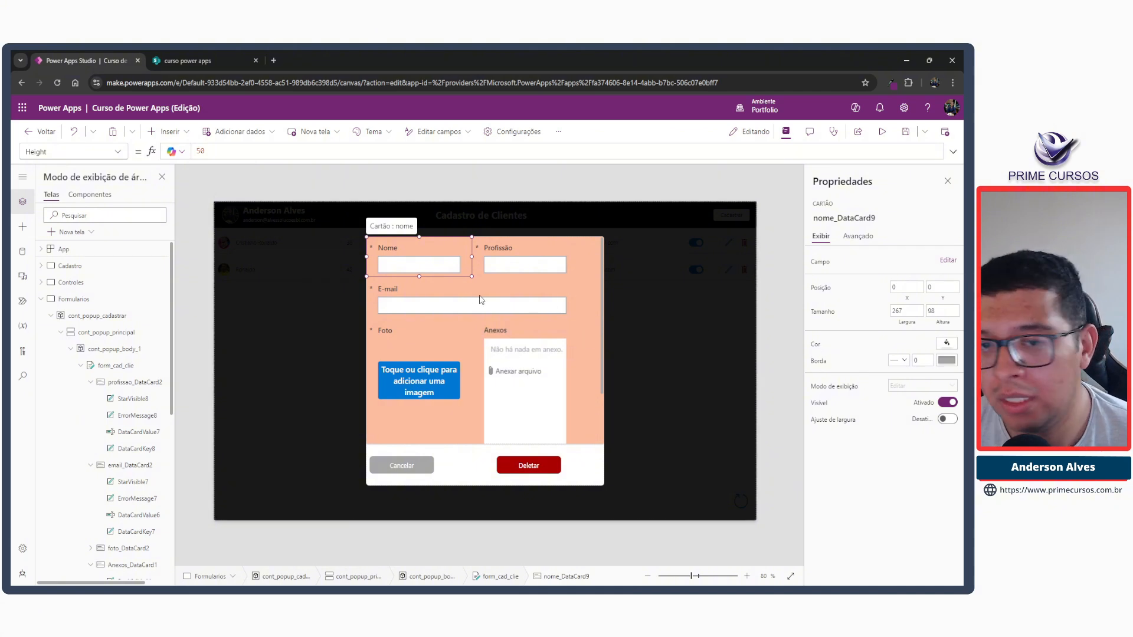
click(431, 269)
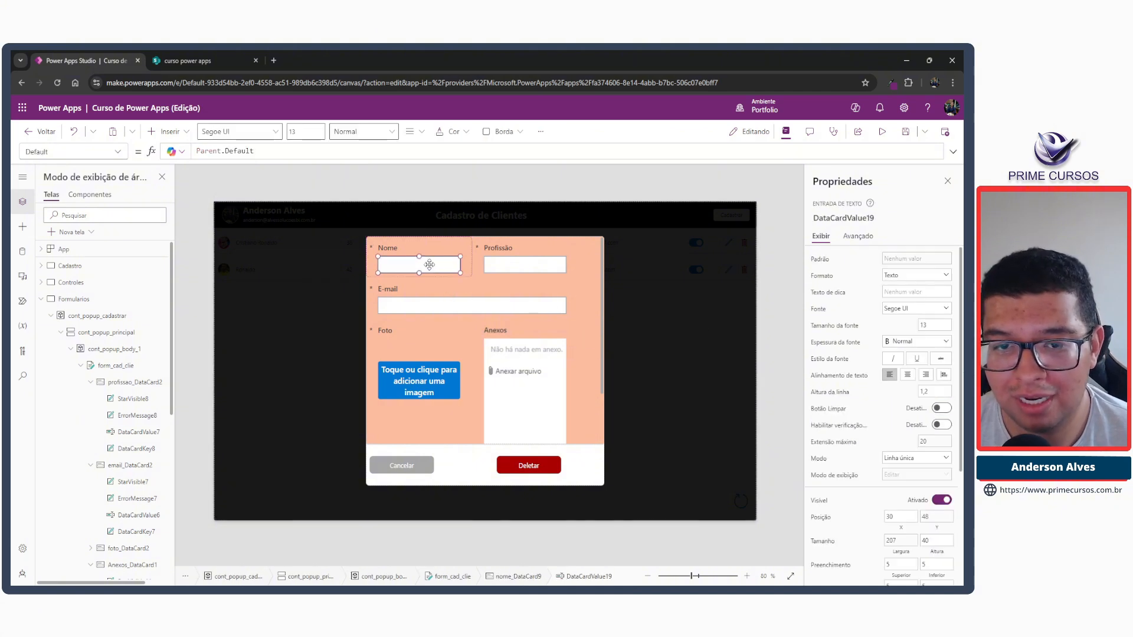
click(931, 325)
double_click(931, 326)
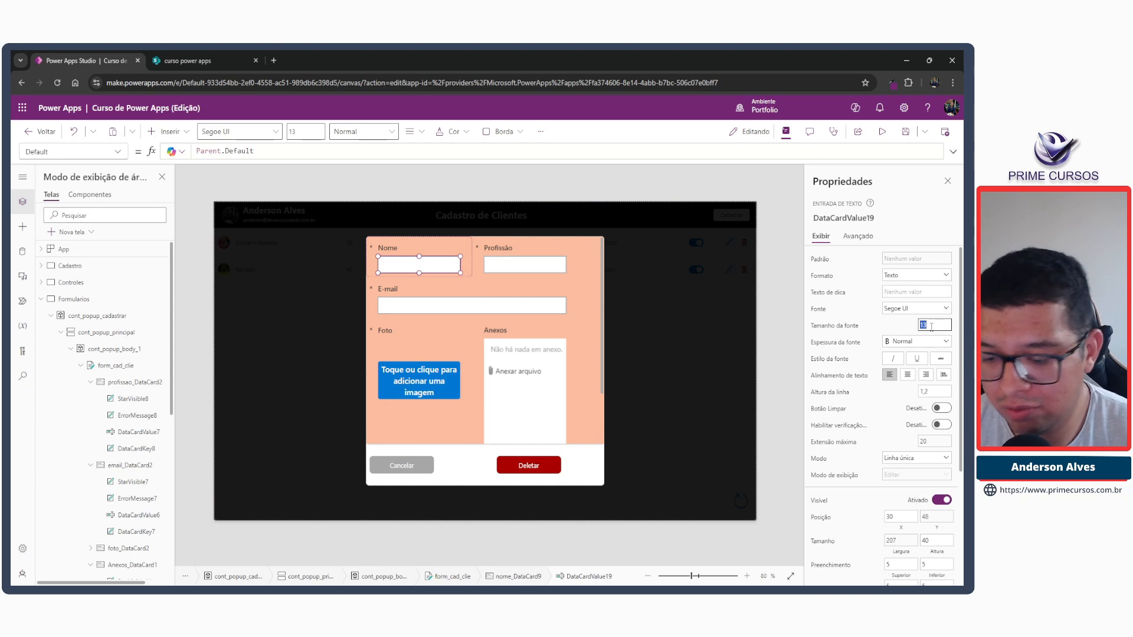
click(509, 269)
click(509, 268)
double_click(923, 324)
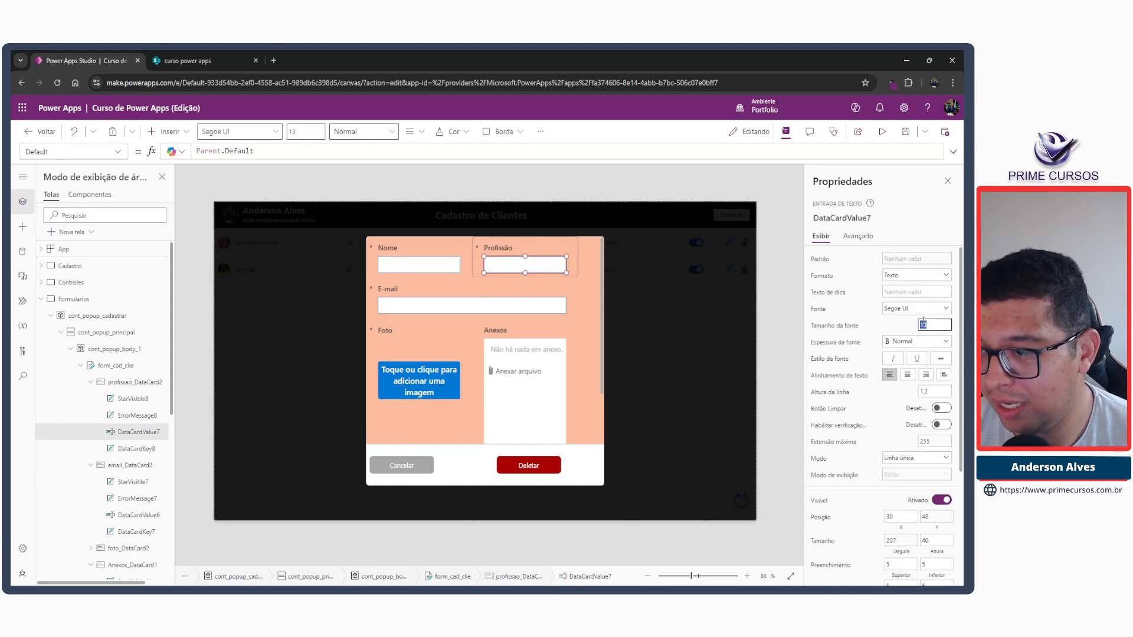
Set the font size of the E-mail text input in the registration form to 10.
click(494, 314)
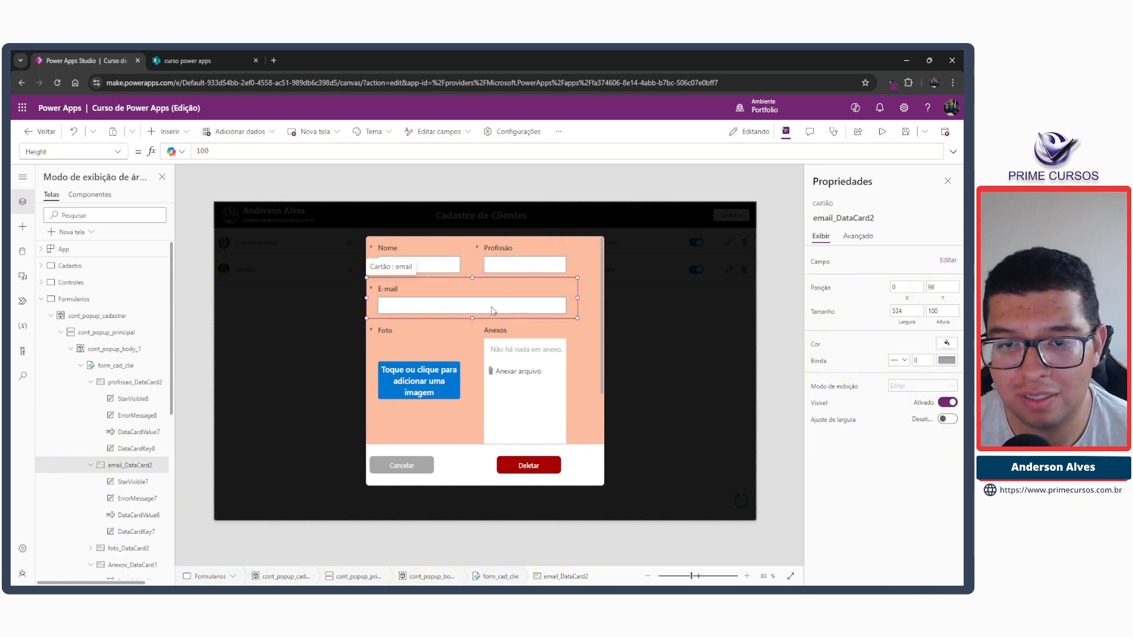
click(407, 306)
double_click(922, 328)
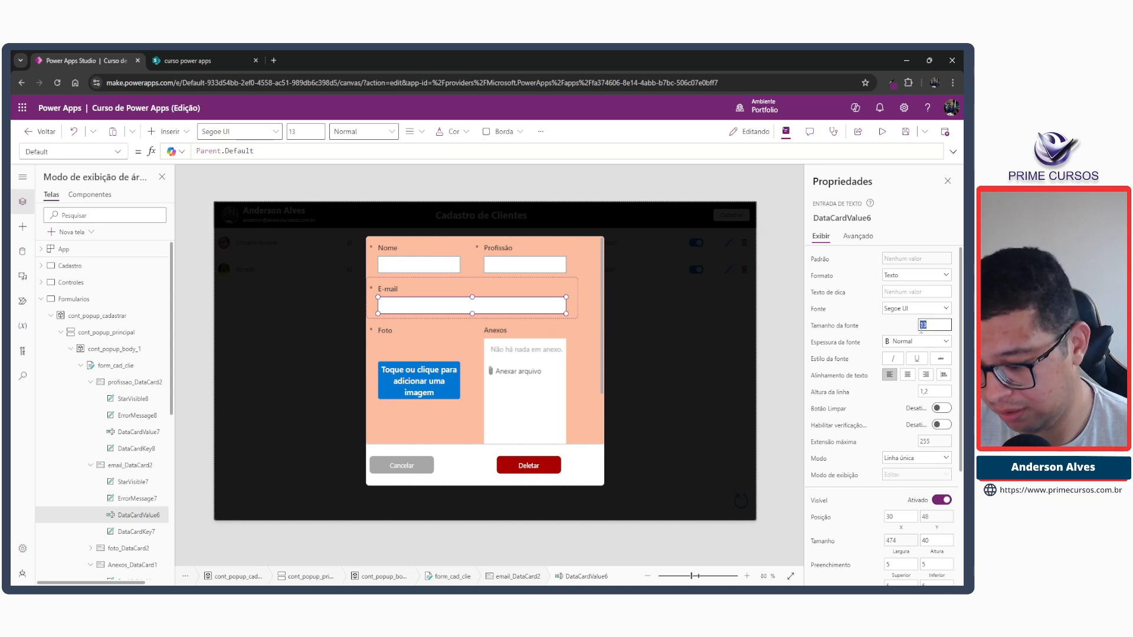
text(10)
key(Tab)
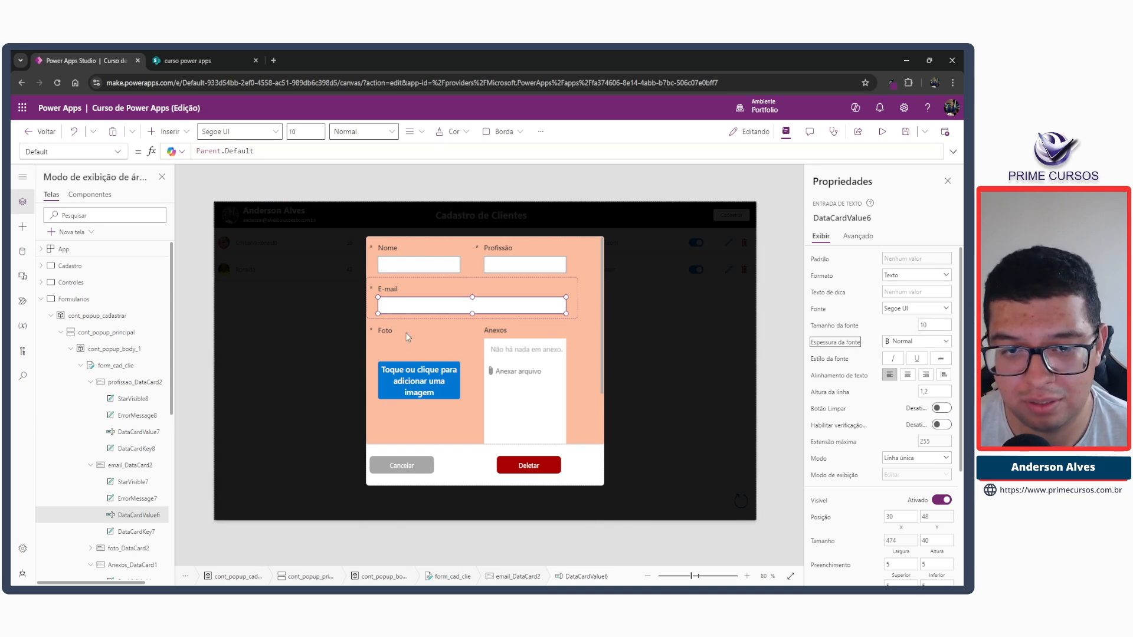
Set the font size of the Nome and Profissão field labels to 10.
click(388, 250)
click(388, 250)
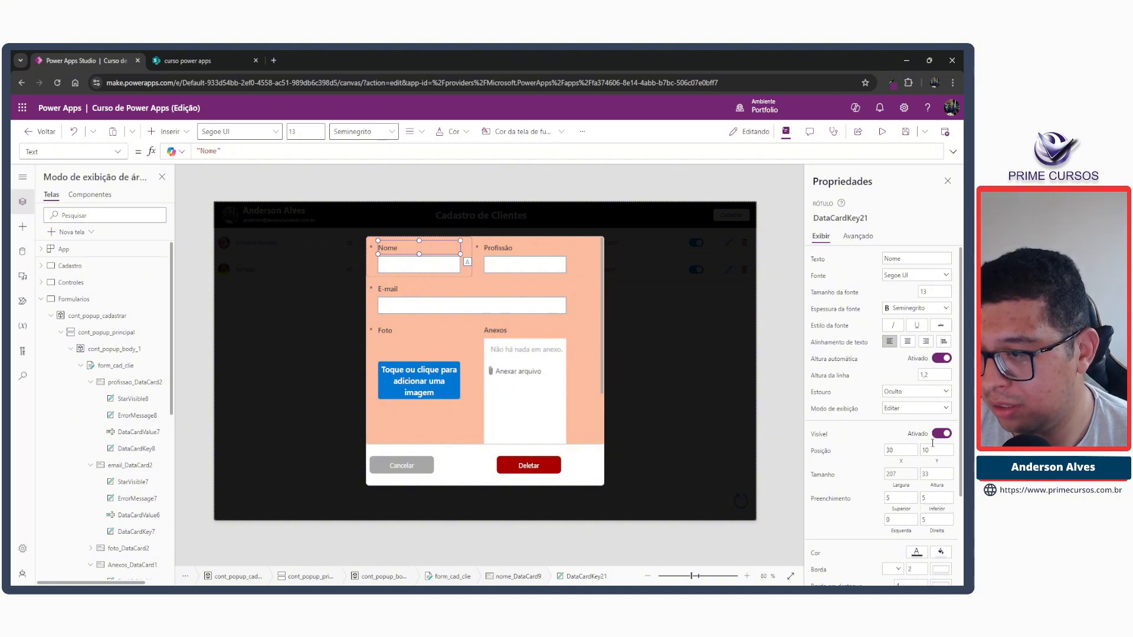
click(931, 293)
key(Return)
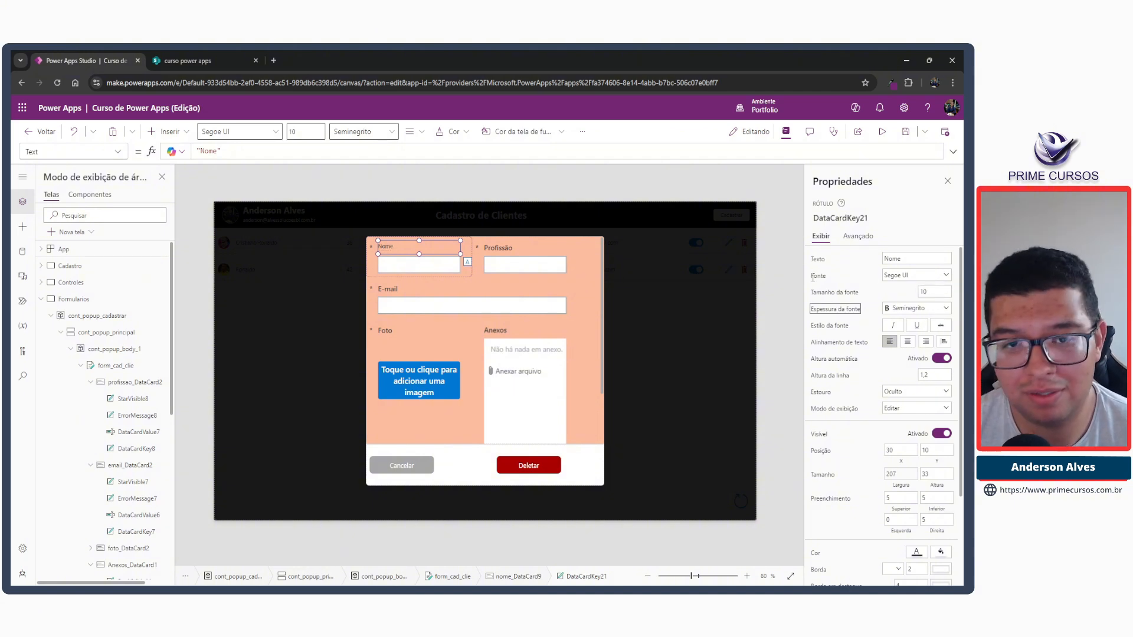
click(505, 250)
click(505, 250)
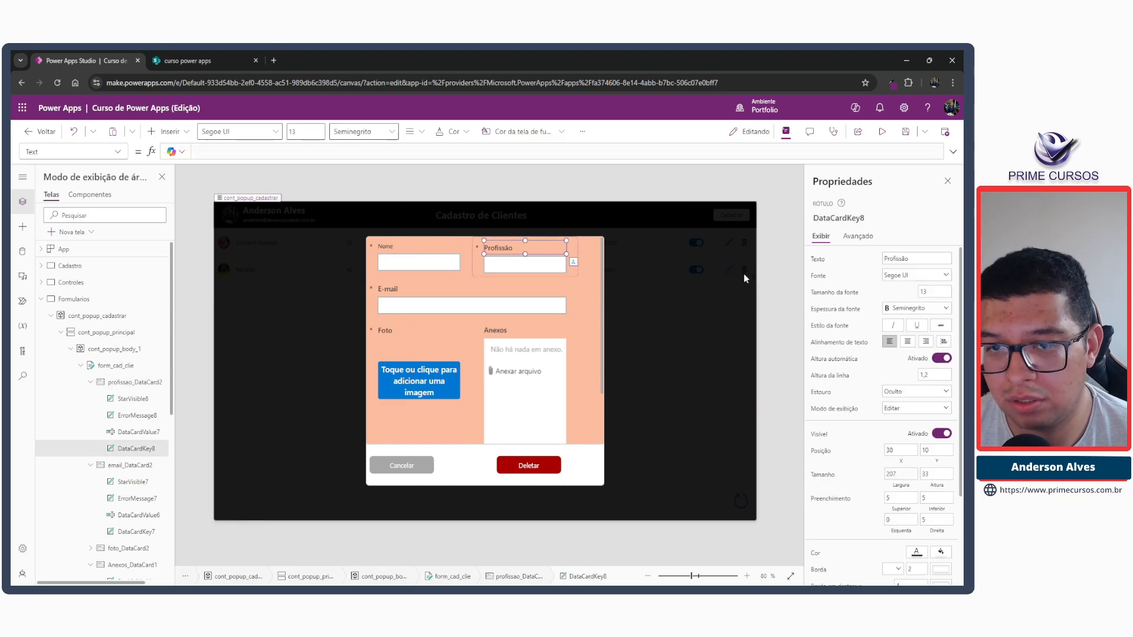
click(924, 291)
text(10)
key(Tab)
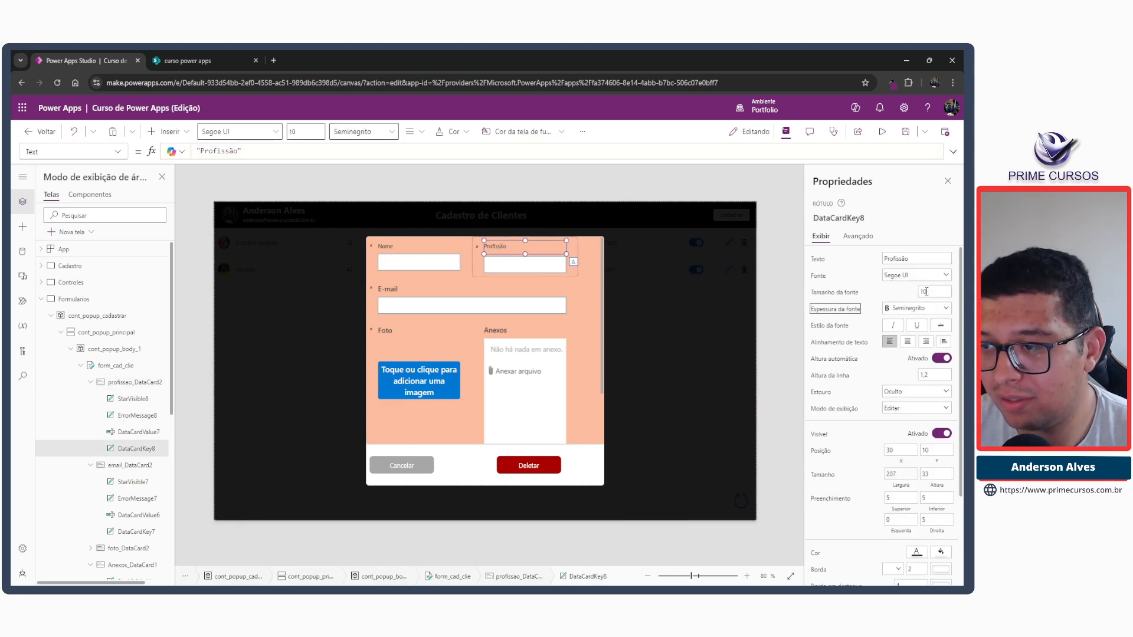
Set the font size of the E-mail and Foto field labels to 10.
click(387, 284)
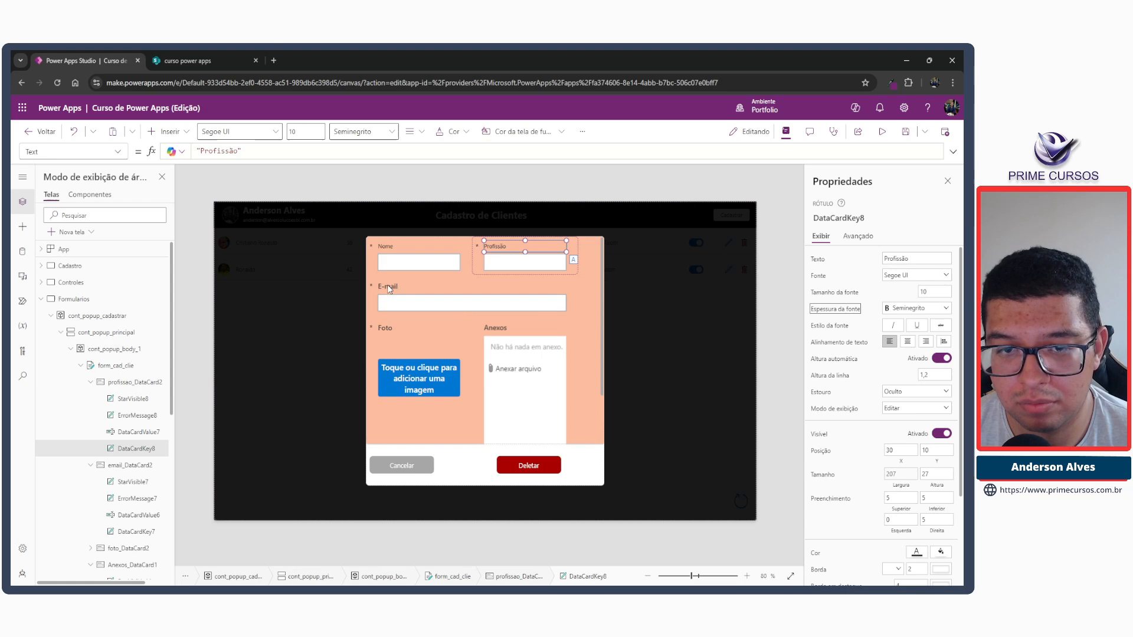
click(928, 293)
text(10)
key(Tab)
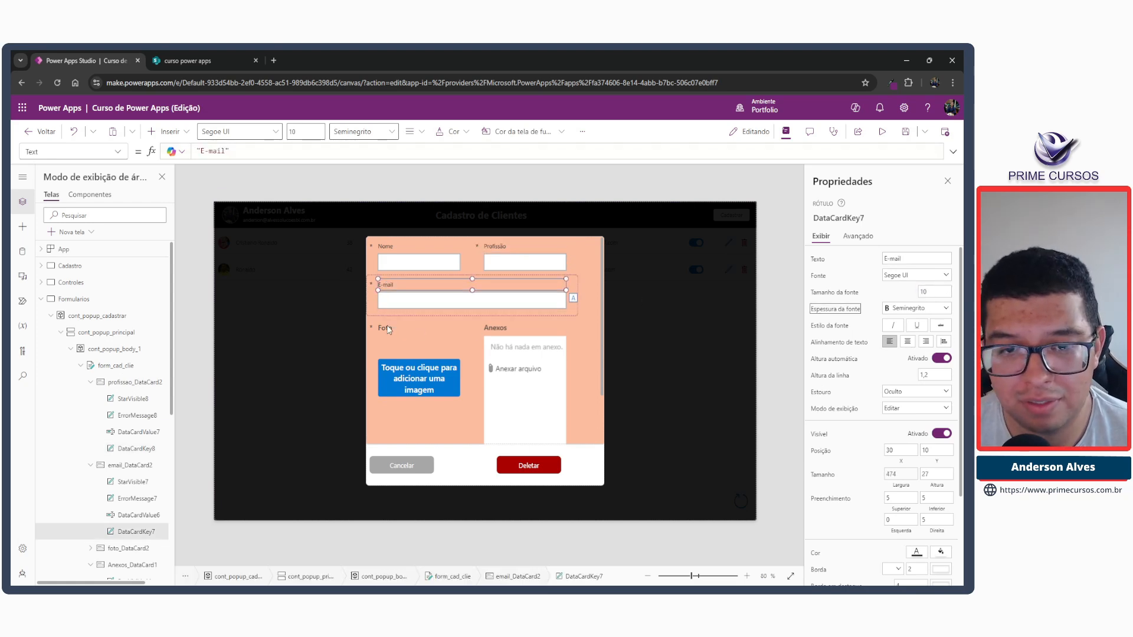
click(389, 329)
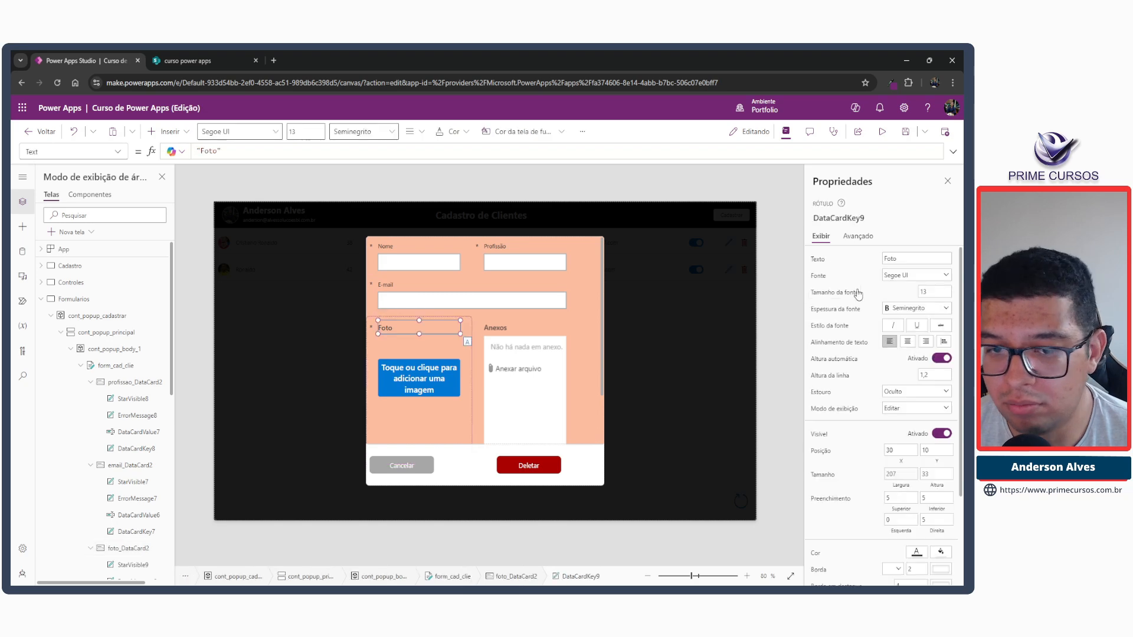
click(937, 291)
text(10)
key(Tab)
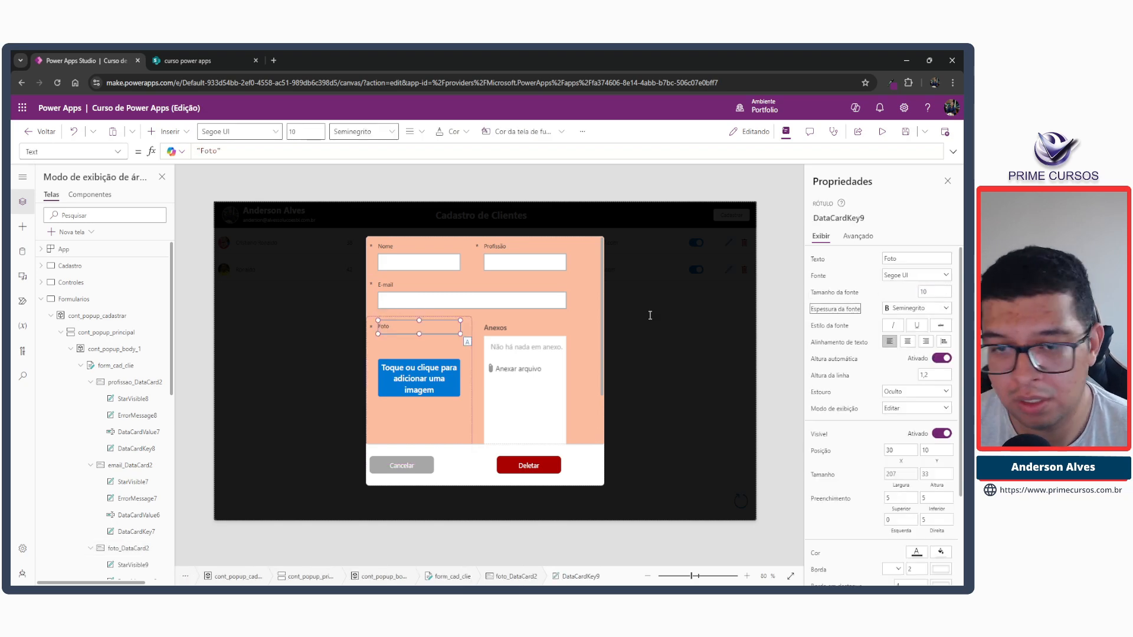
Change the text of the Foto card's add-picture control to "Adicionar imagem".
click(410, 378)
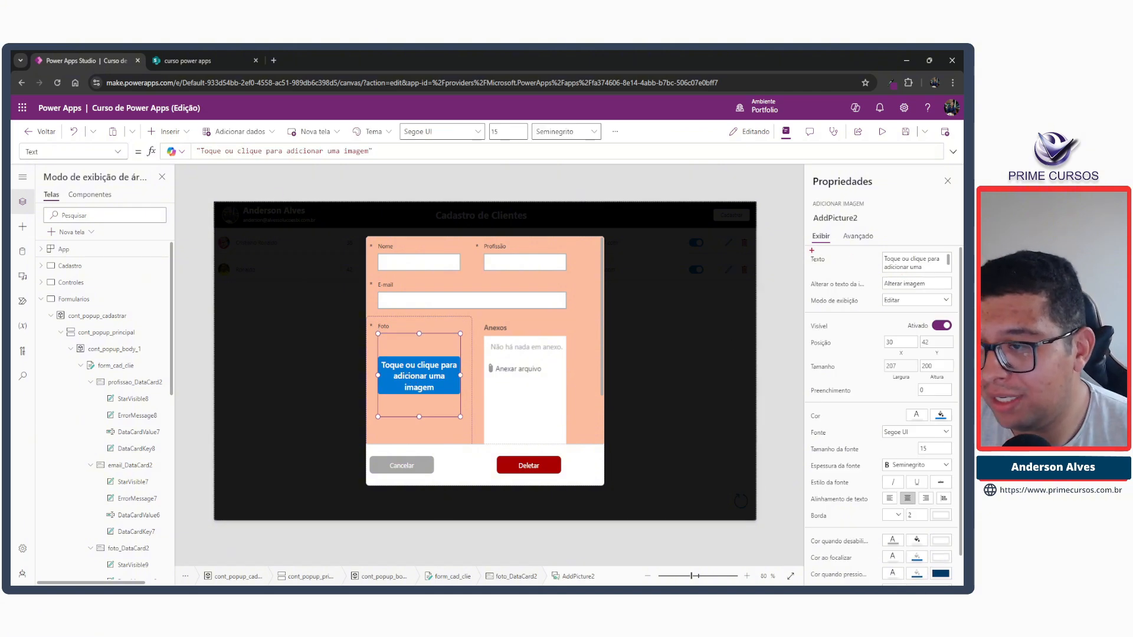
triple_click(913, 266)
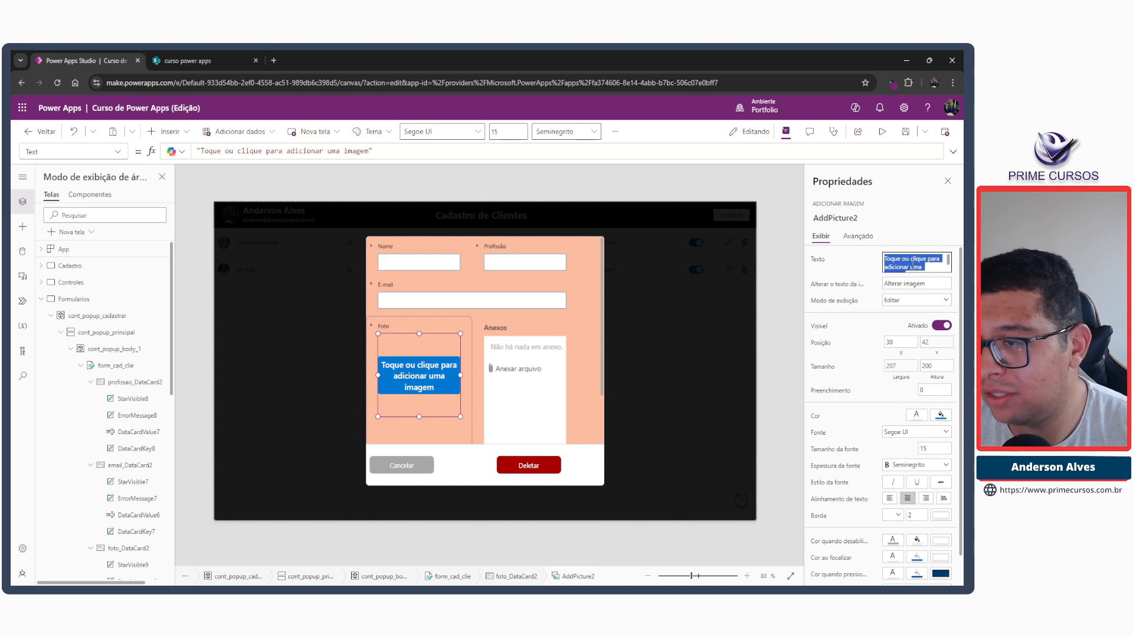
text(Adicionar imagem)
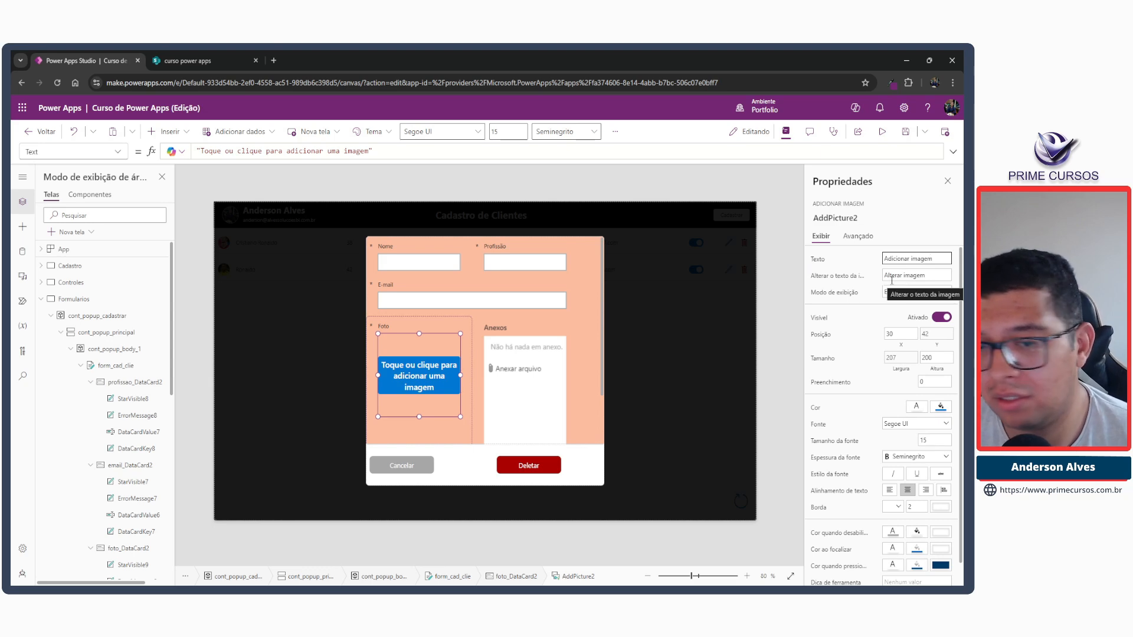
click(495, 328)
click(429, 377)
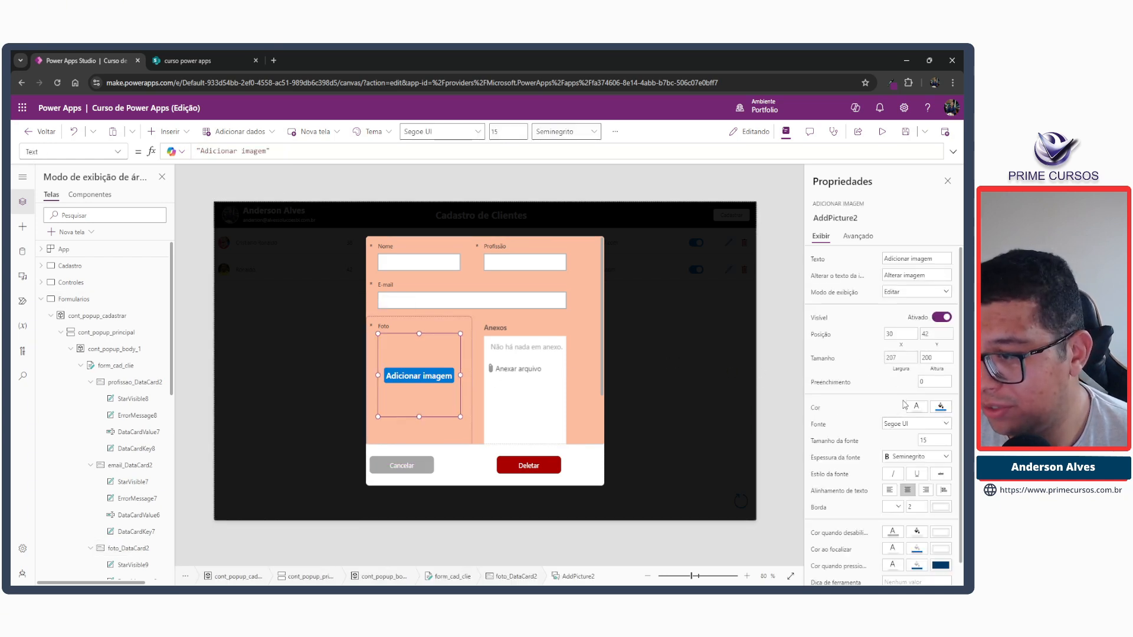
Set the font size of the Foto card's add-picture control to 10.
click(929, 440)
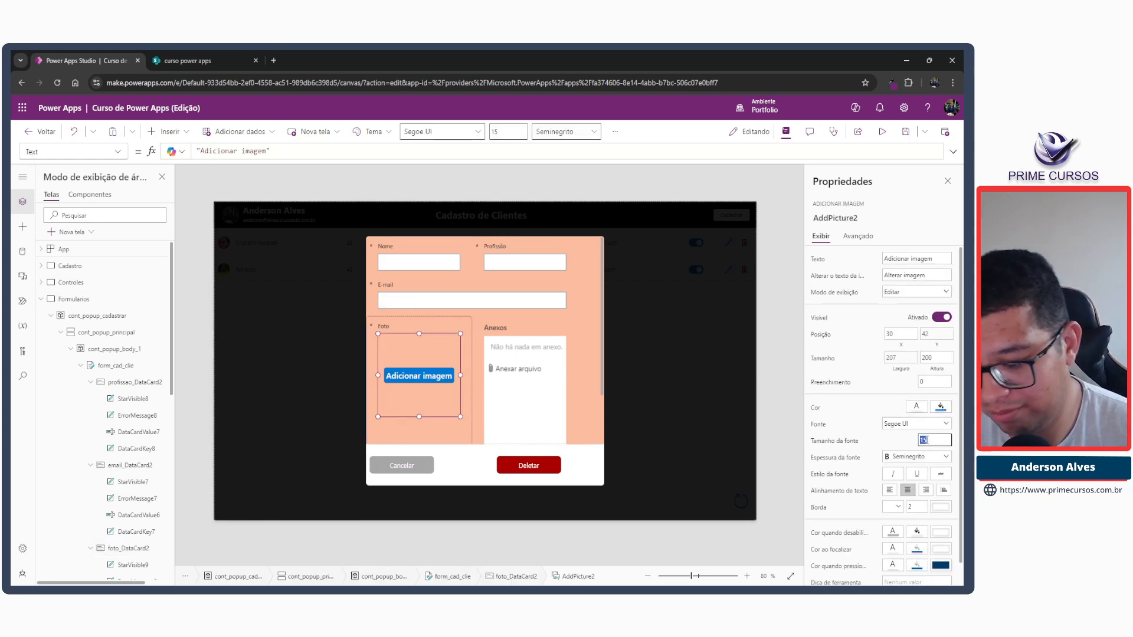
text(10)
key(Tab)
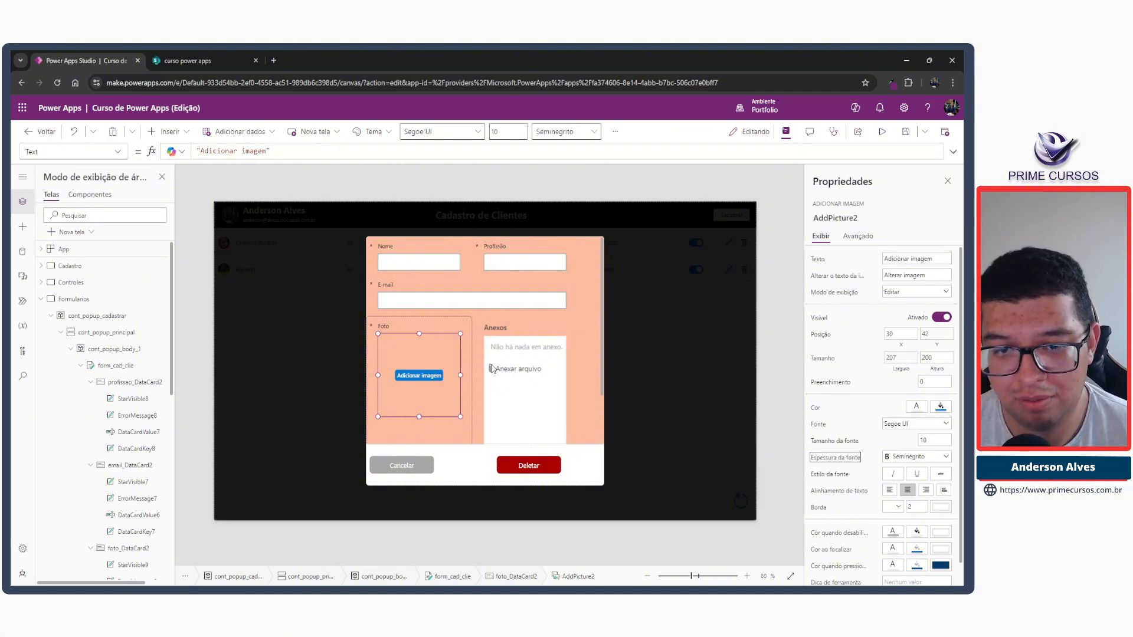
Set the font size of the Anexos field label to 10.
click(499, 328)
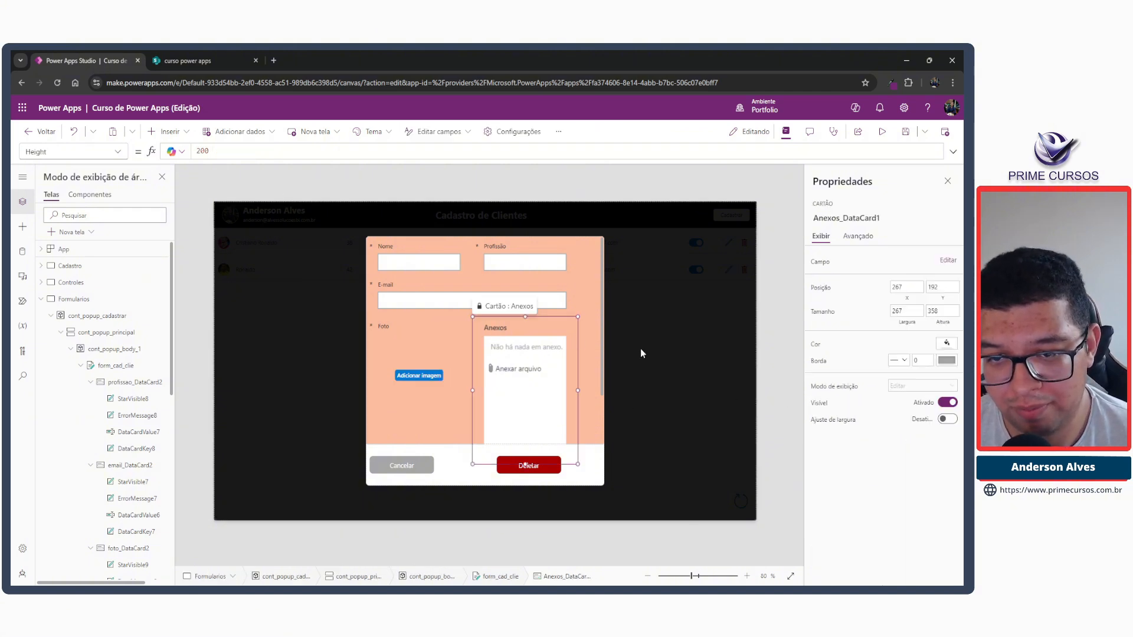
click(920, 292)
text(10)
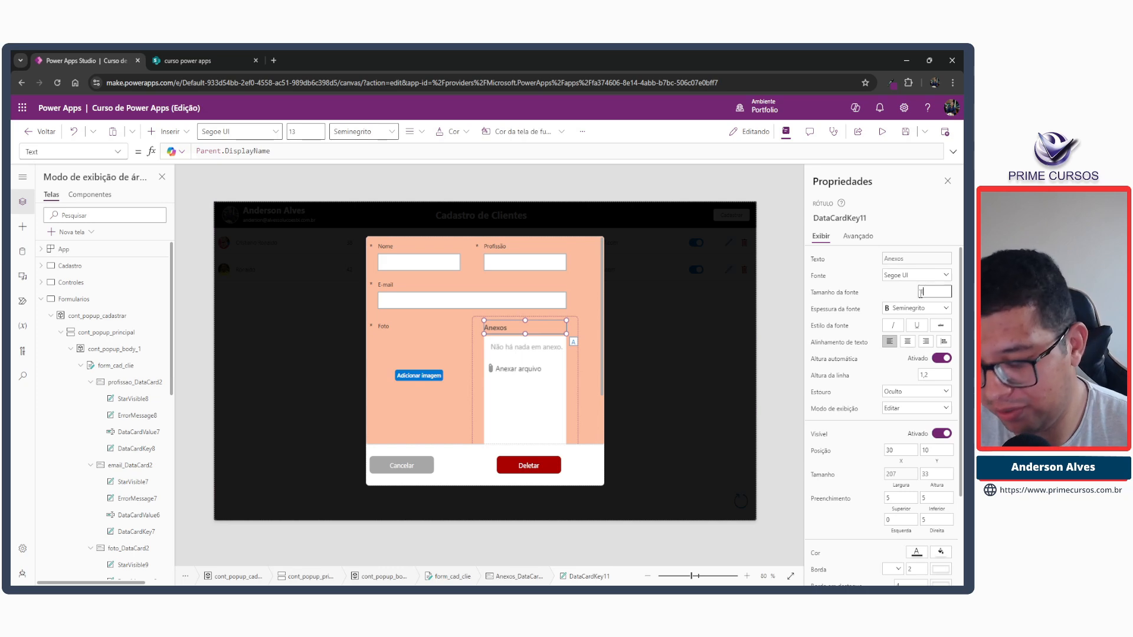
key(Tab)
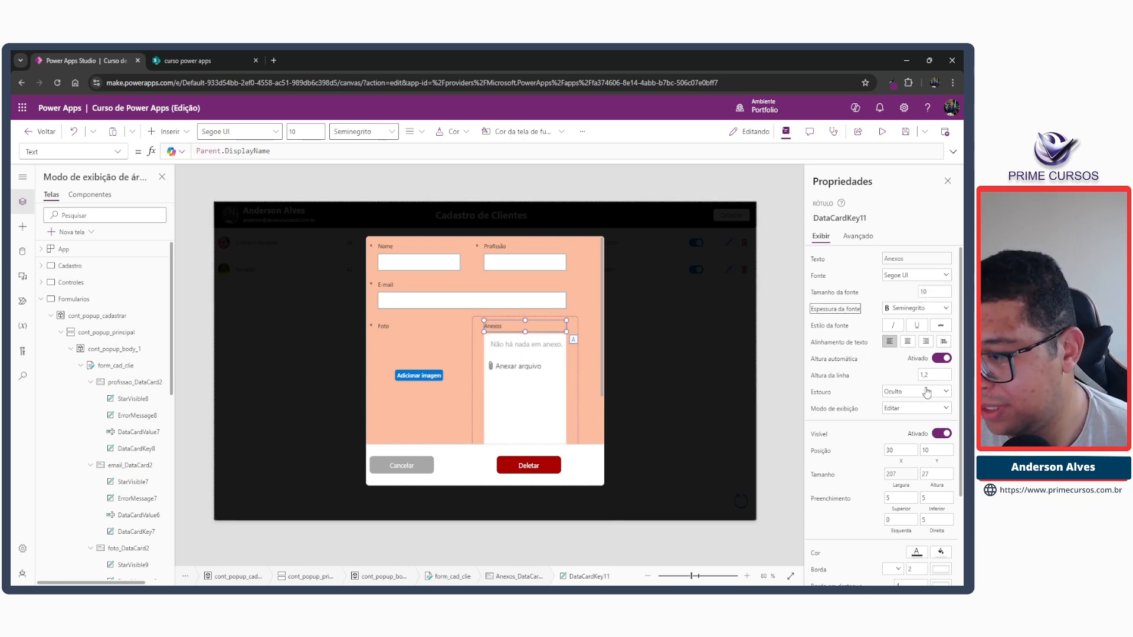
Set the font size of the attachments control in the Anexos card to 10.
scroll(926, 392, down, 2)
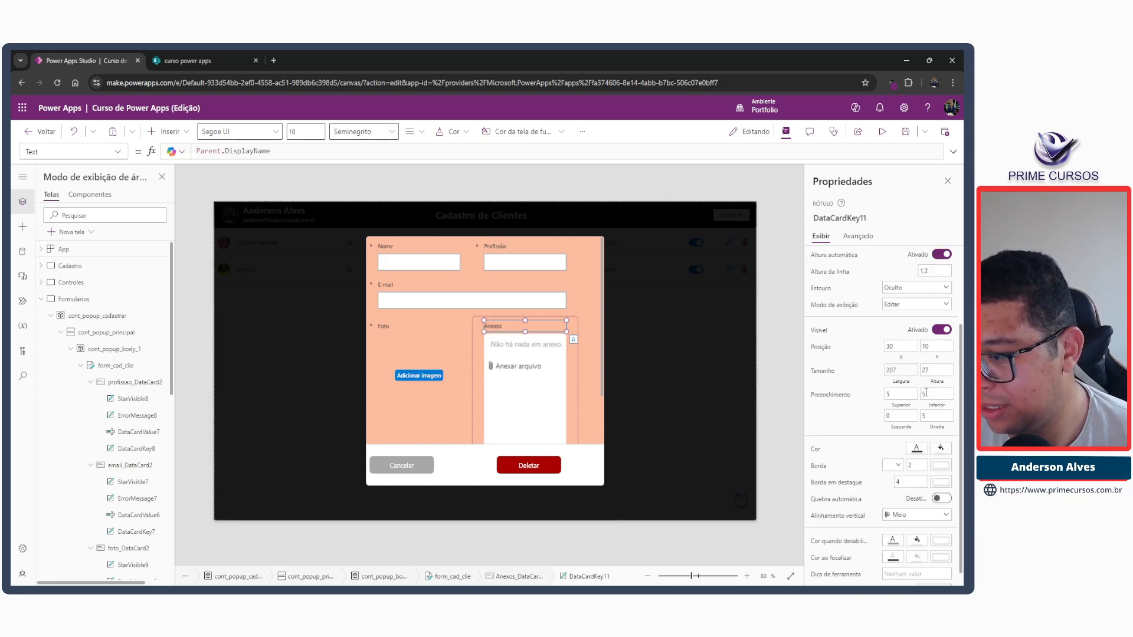
click(527, 406)
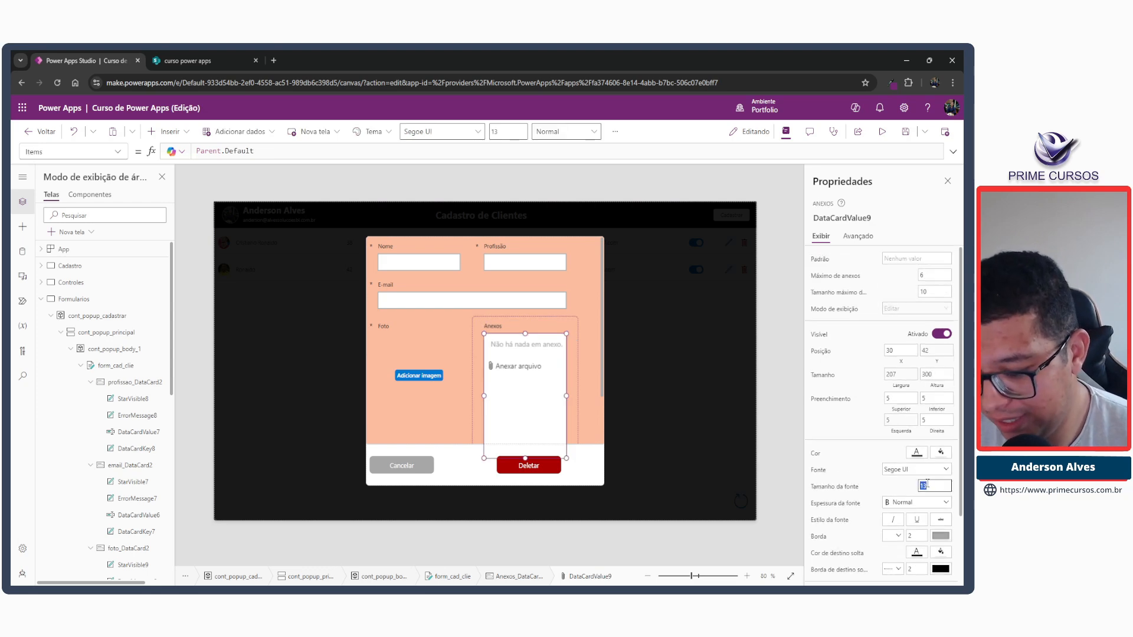
key(Tab)
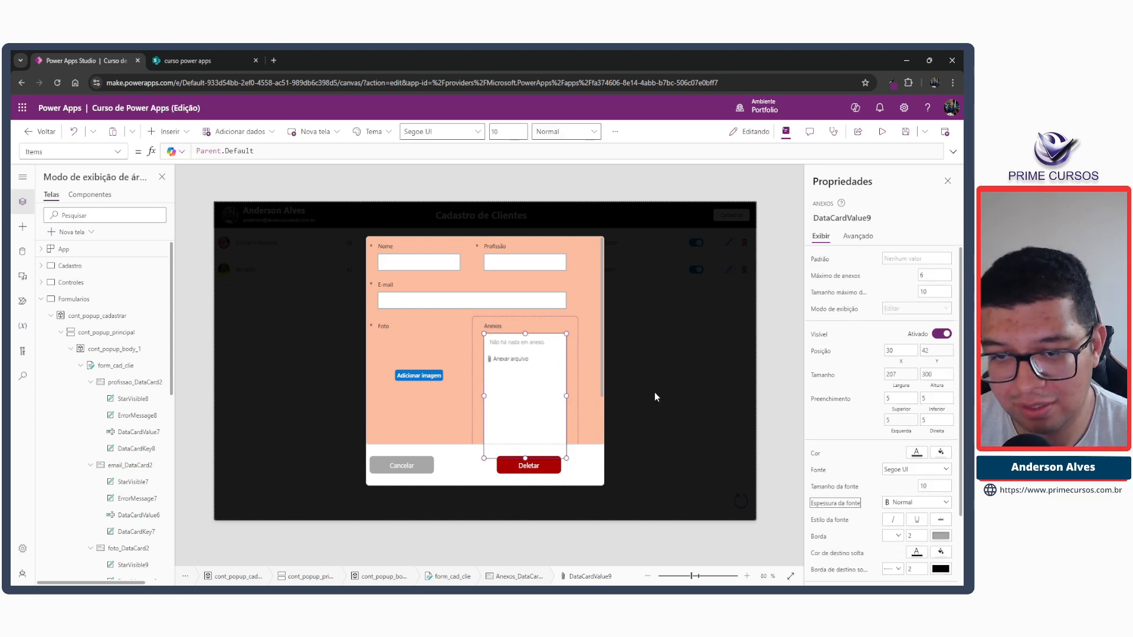
Widen the Profissão and Nome cards to 300 each so they fill the form's first row.
click(584, 319)
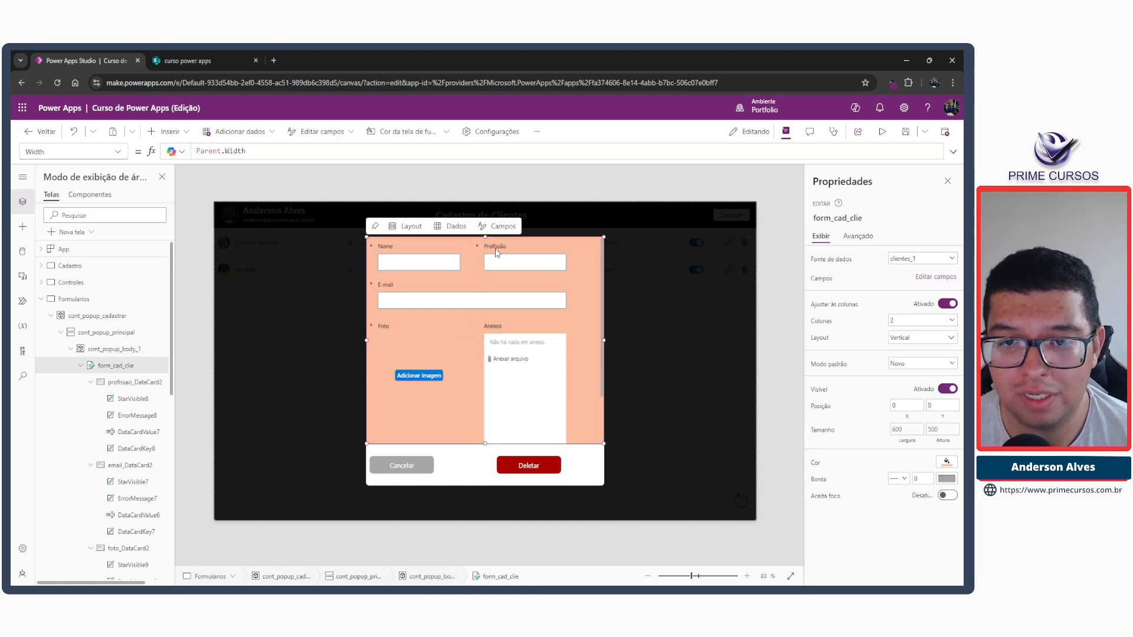
click(571, 262)
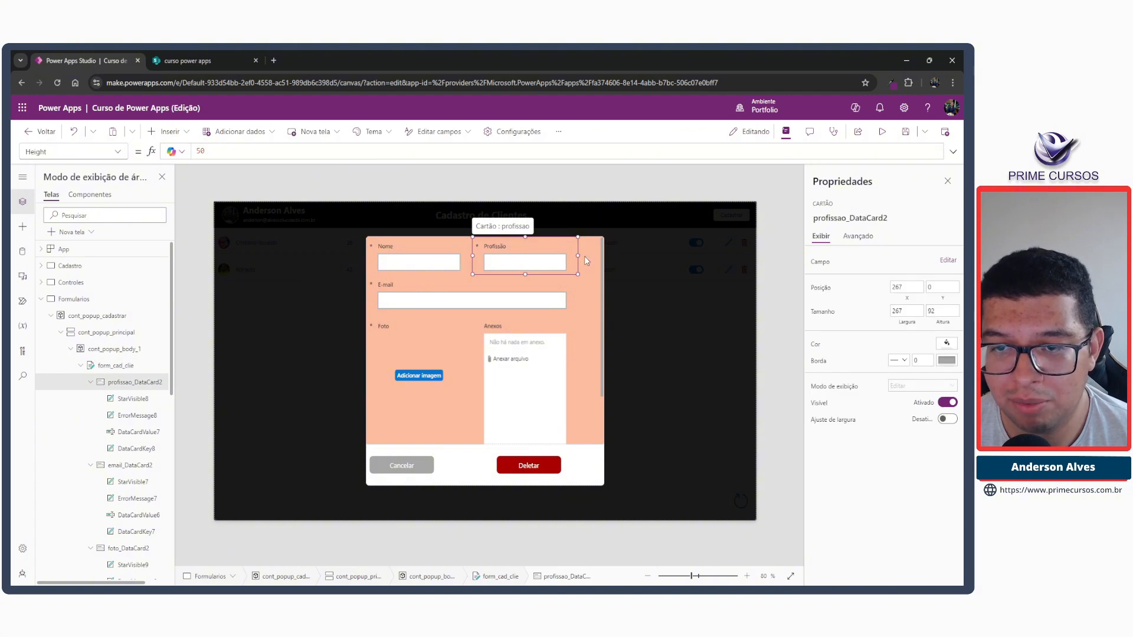
click(463, 253)
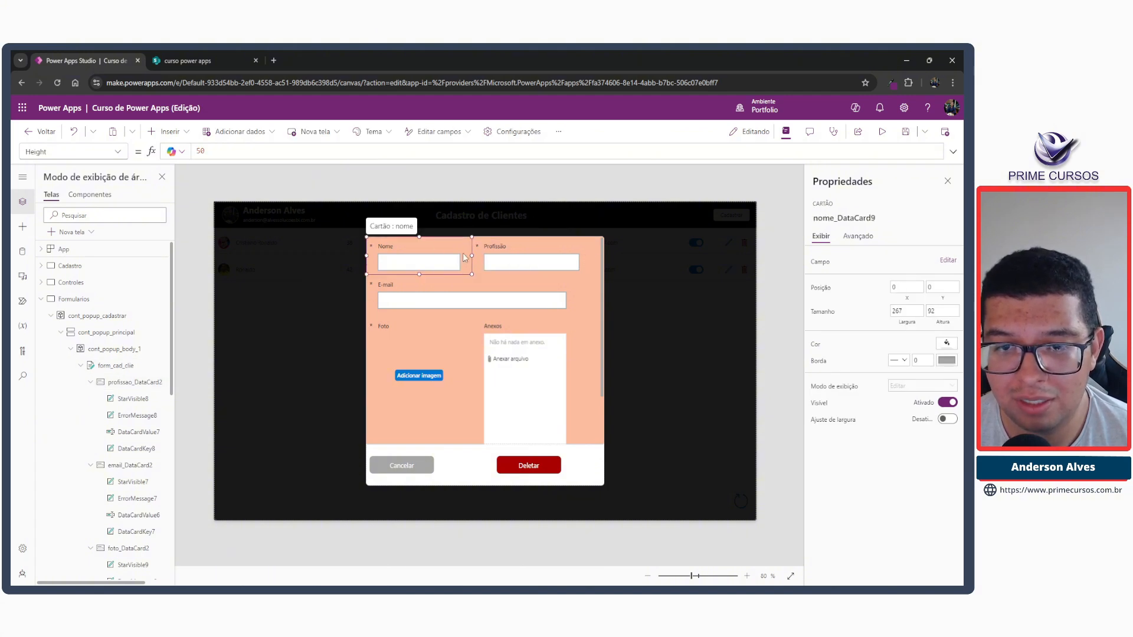
drag(472, 255, 483, 256)
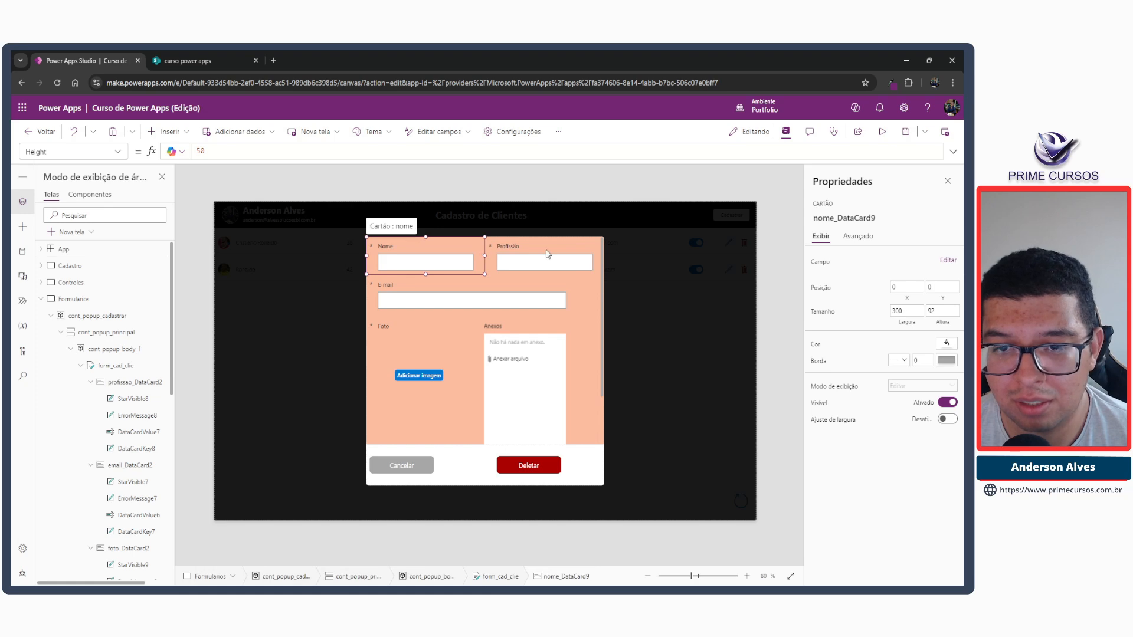
Widen the E-mail card to 600 so it spans the full width of the form.
click(571, 305)
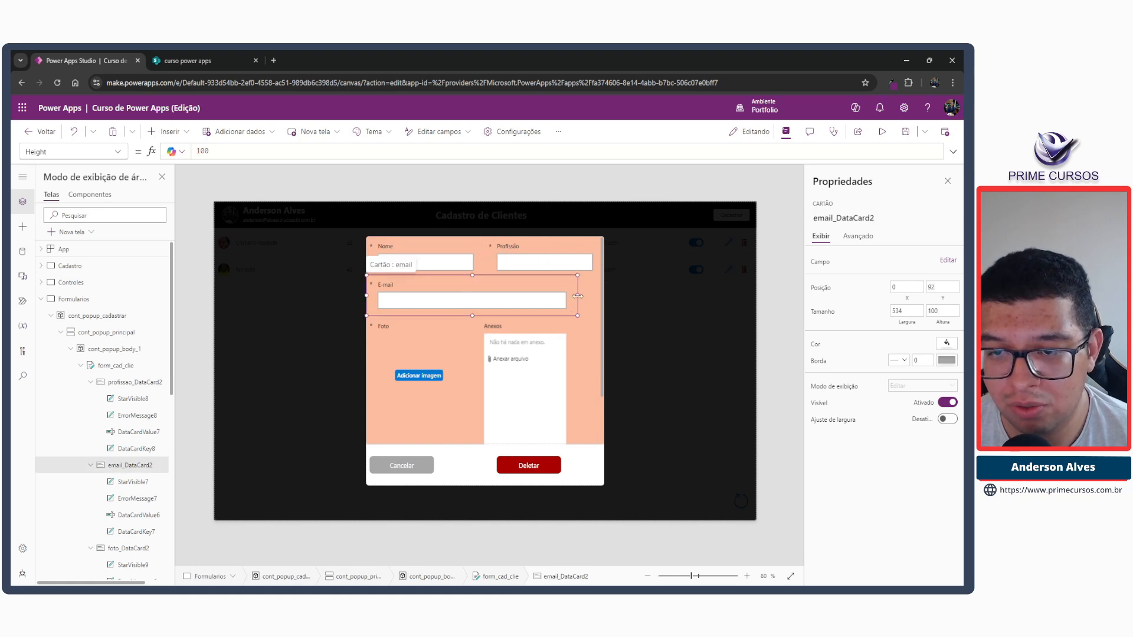
drag(578, 296, 595, 301)
click(443, 337)
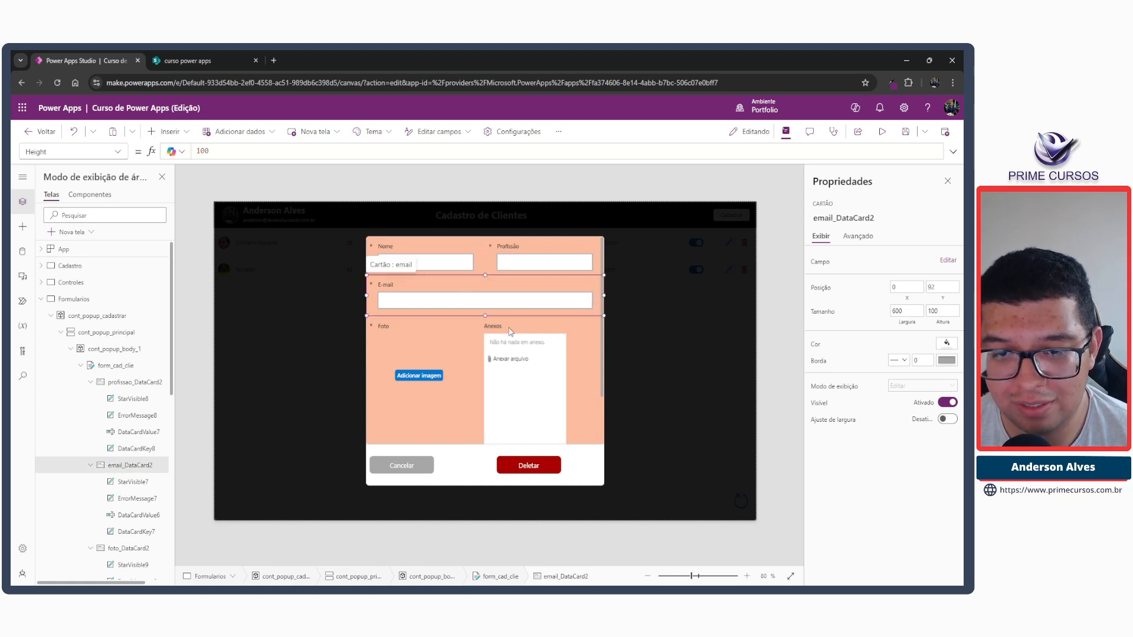
Widen the Anexos and Foto cards to 300 each so they fill their row.
click(566, 383)
drag(577, 389, 592, 390)
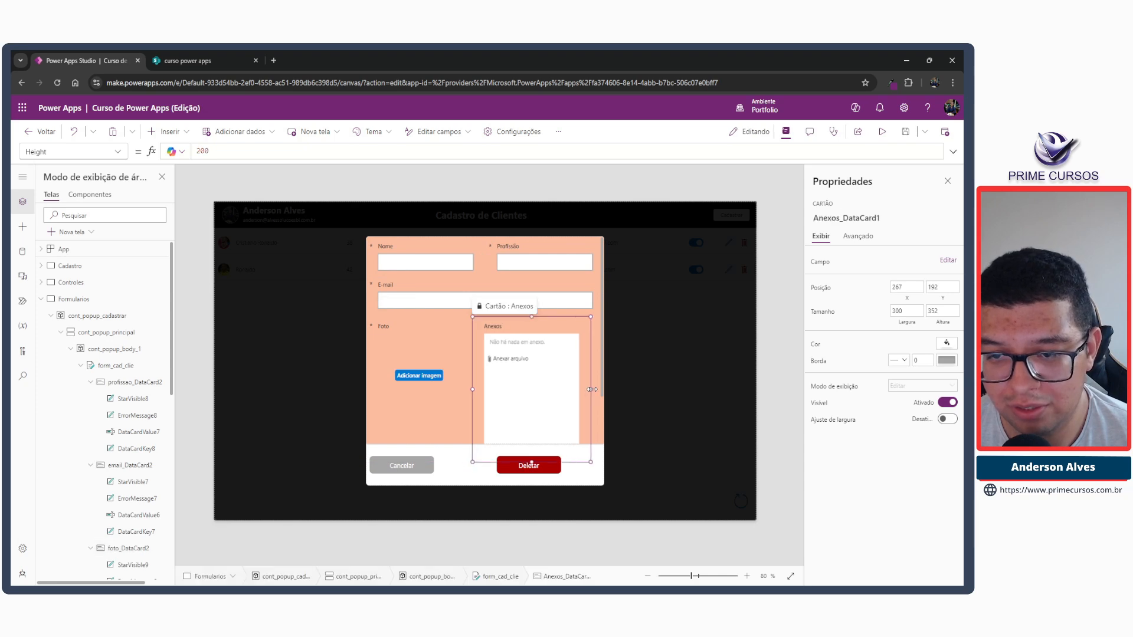
click(465, 372)
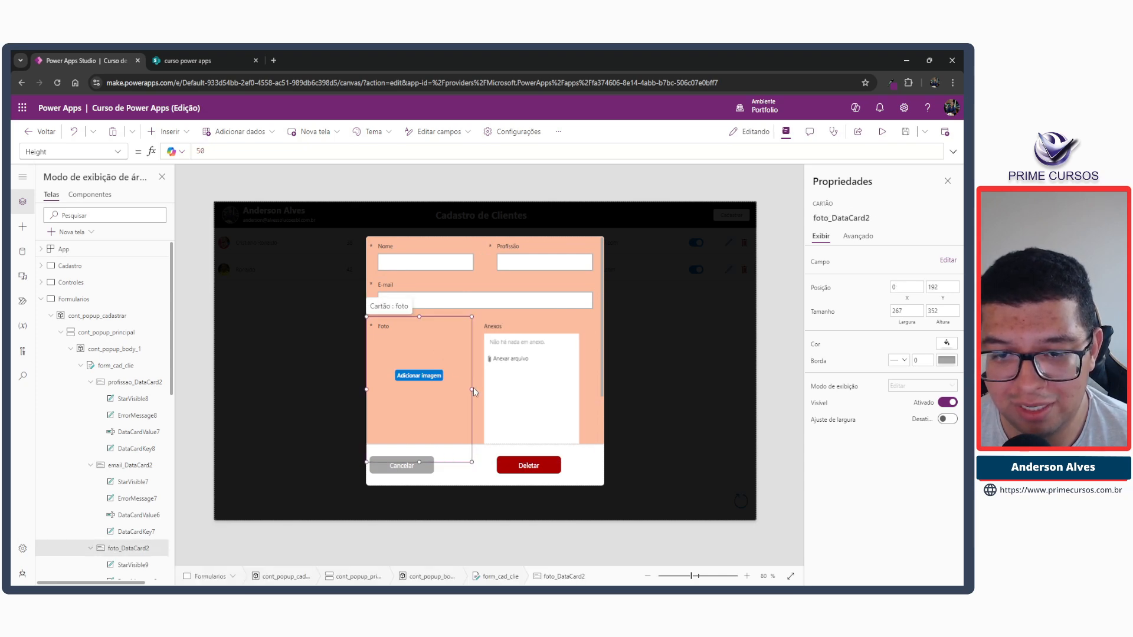
drag(477, 390, 485, 390)
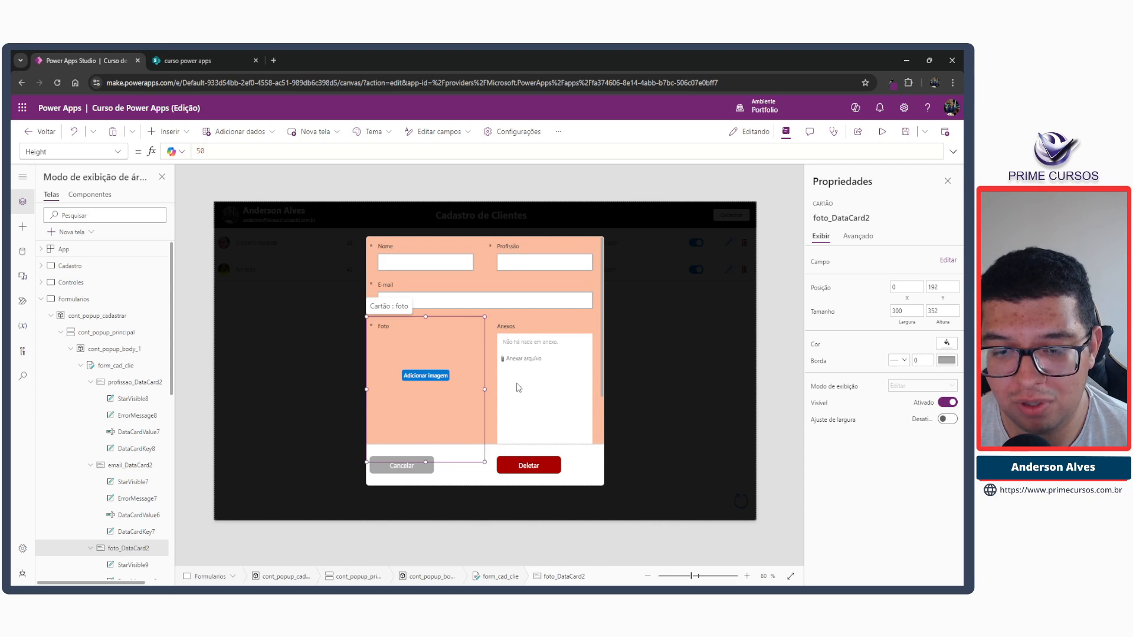
Try to reduce the heights of the Foto and Anexos cards.
drag(425, 455, 434, 413)
click(551, 391)
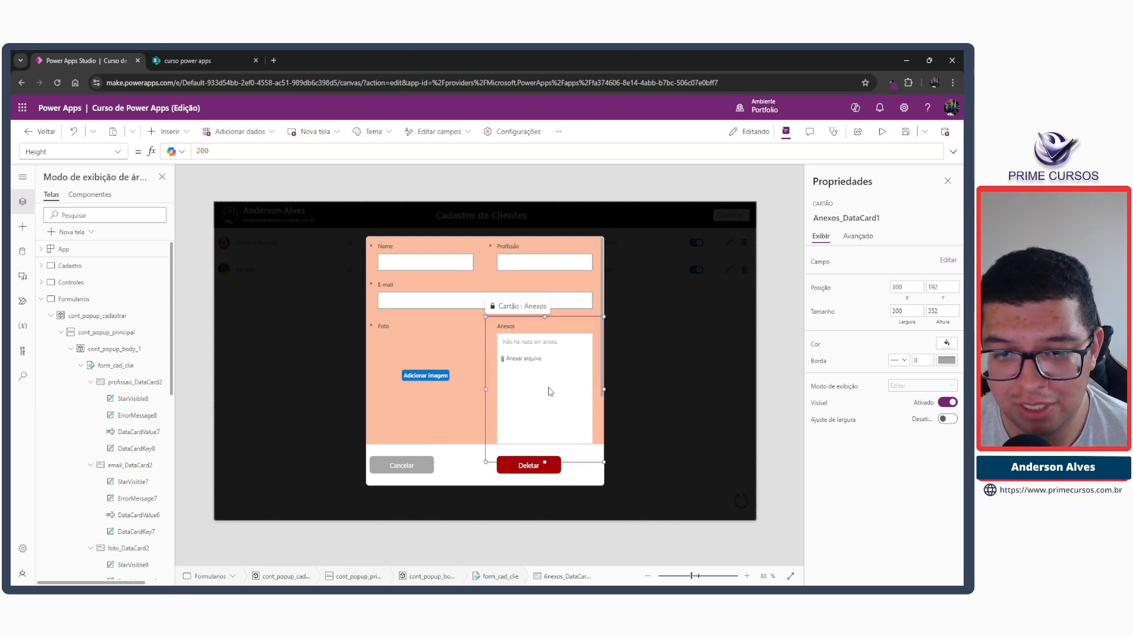
scroll(551, 392, down, 1)
drag(547, 384, 549, 370)
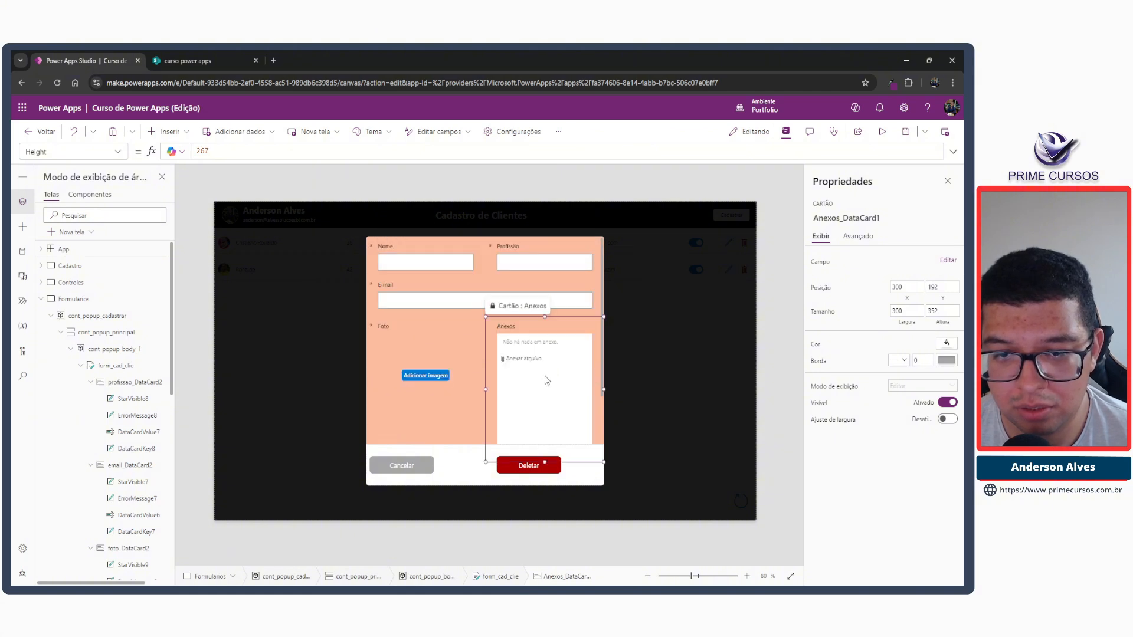
scroll(549, 375, down, 1)
Shorten the attachments control inside the Anexos card to a height of about 149.
click(548, 378)
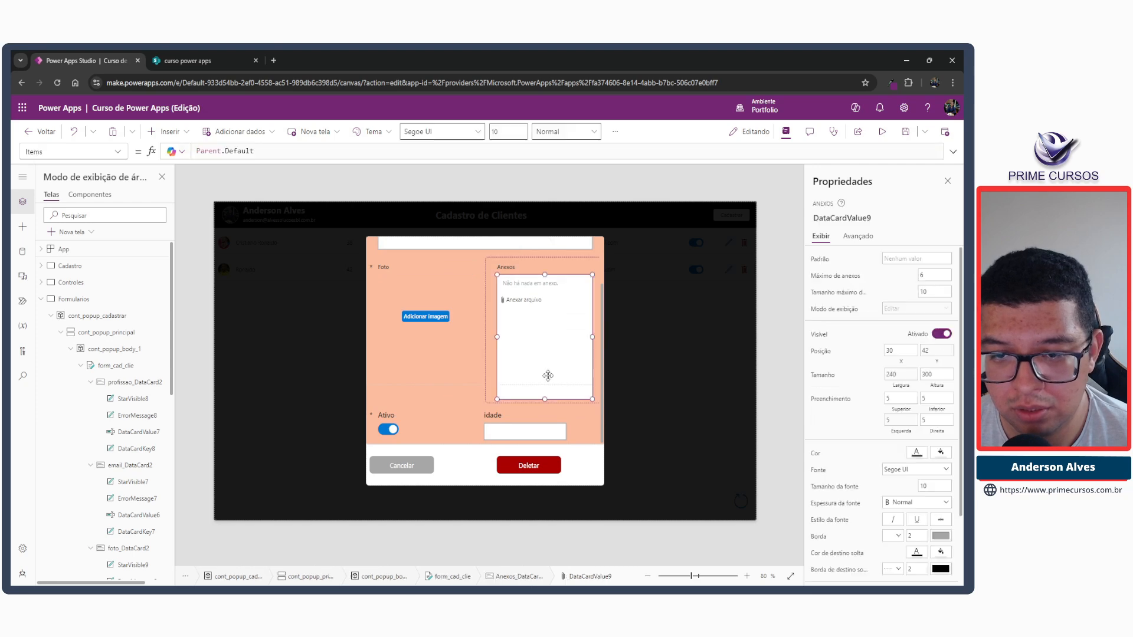
drag(544, 399, 545, 373)
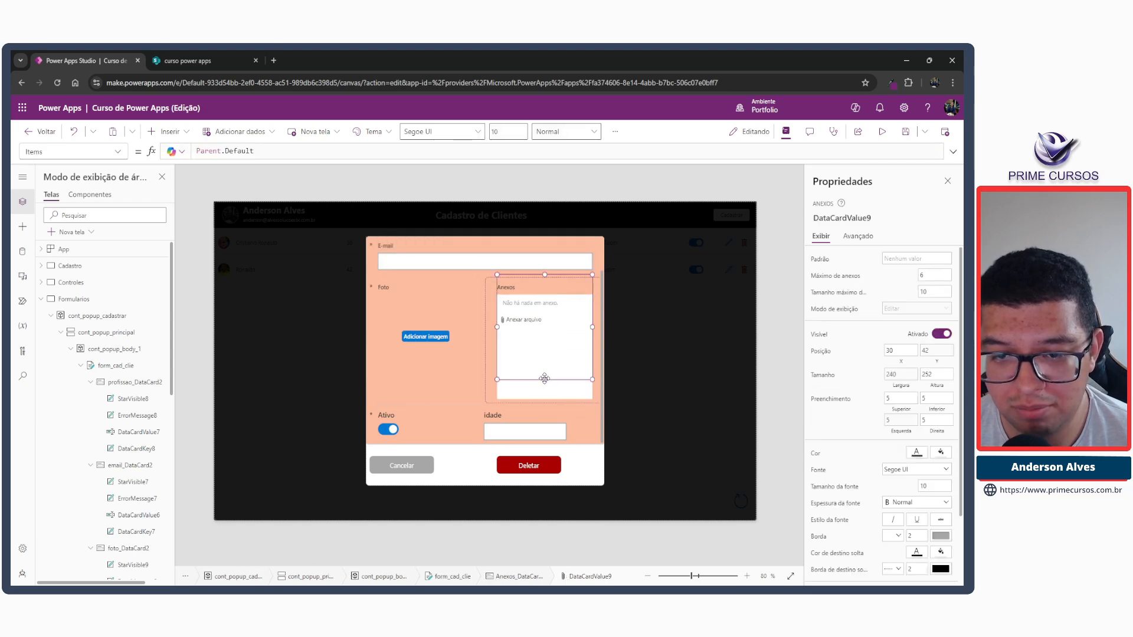
click(437, 376)
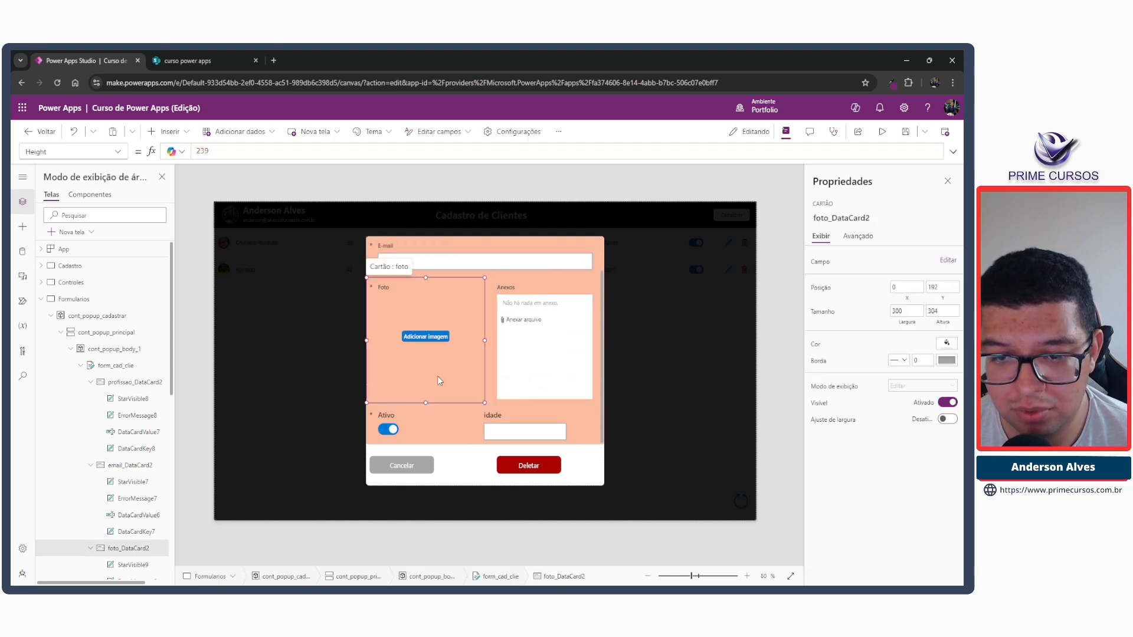
click(527, 366)
scroll(527, 370, up, 1)
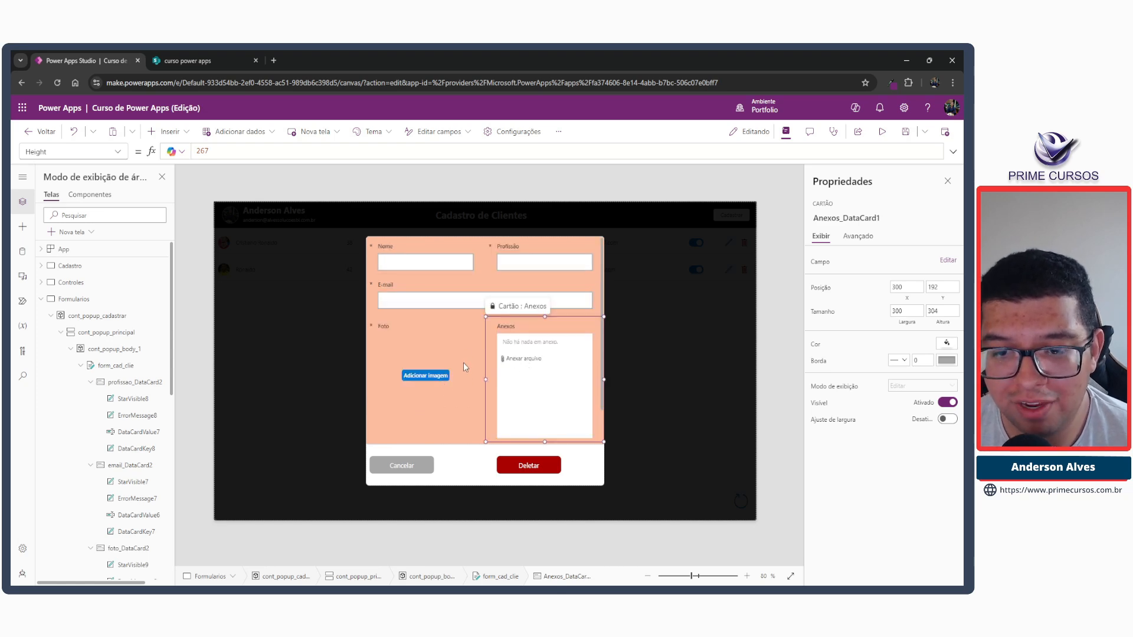
click(531, 399)
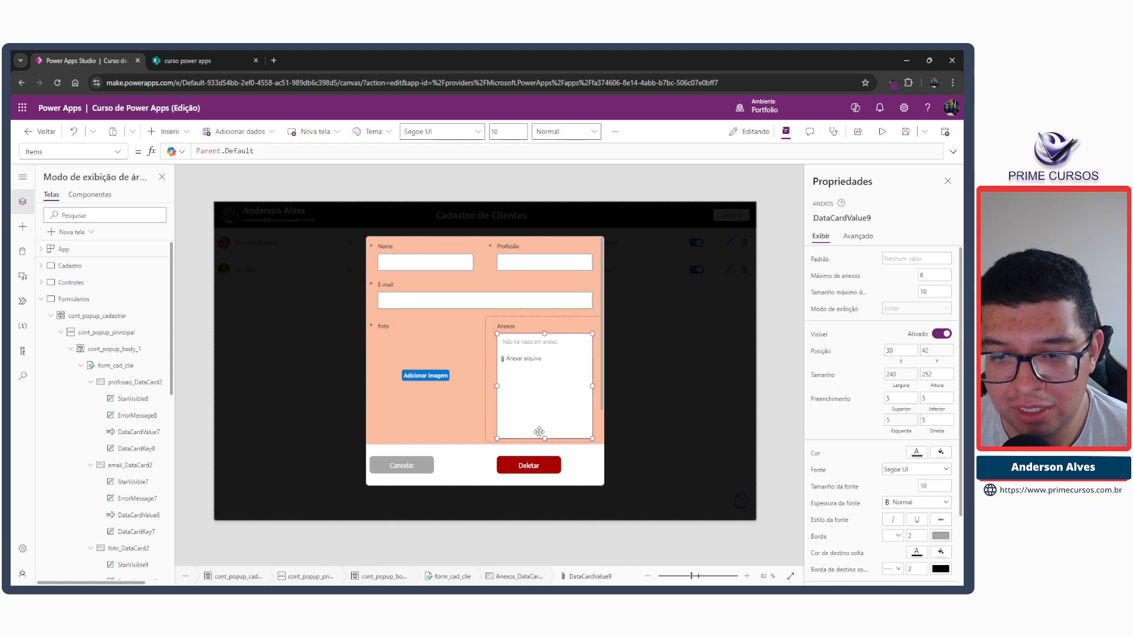
drag(544, 422, 545, 395)
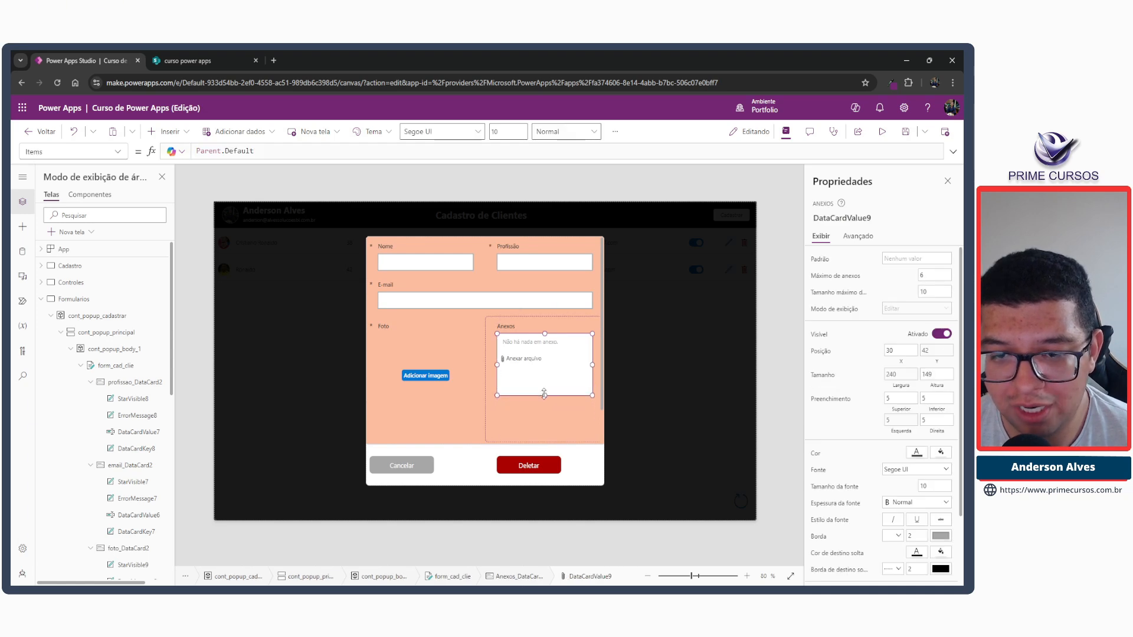
Reduce the Anexos card's height to about 210 and the Foto card's add-picture control to a height of about 138.
click(544, 423)
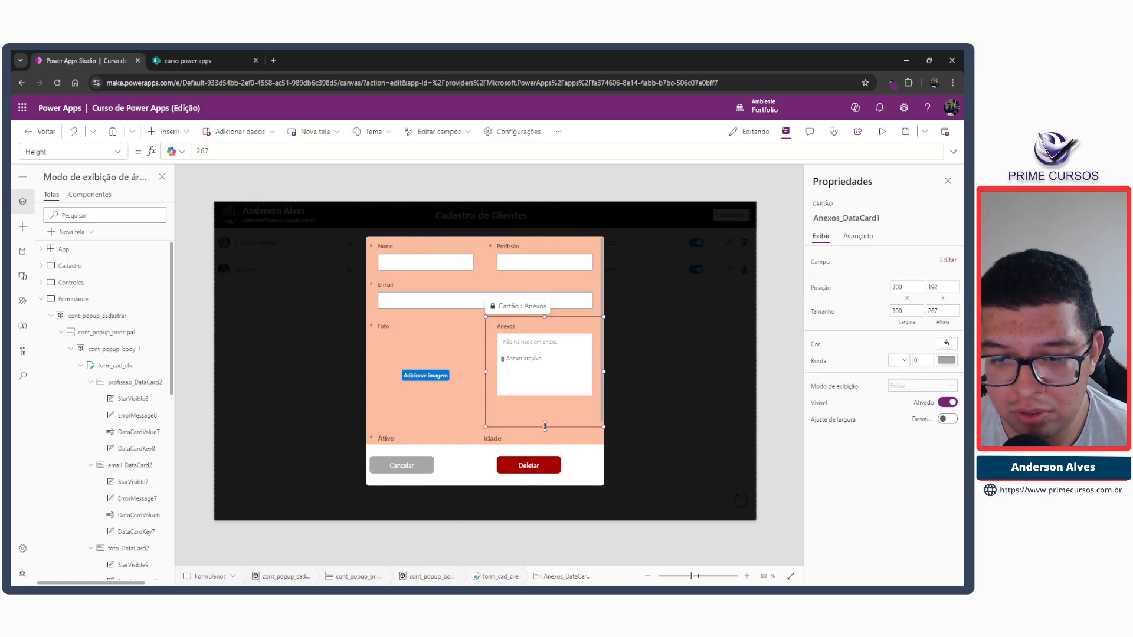
drag(544, 426, 544, 402)
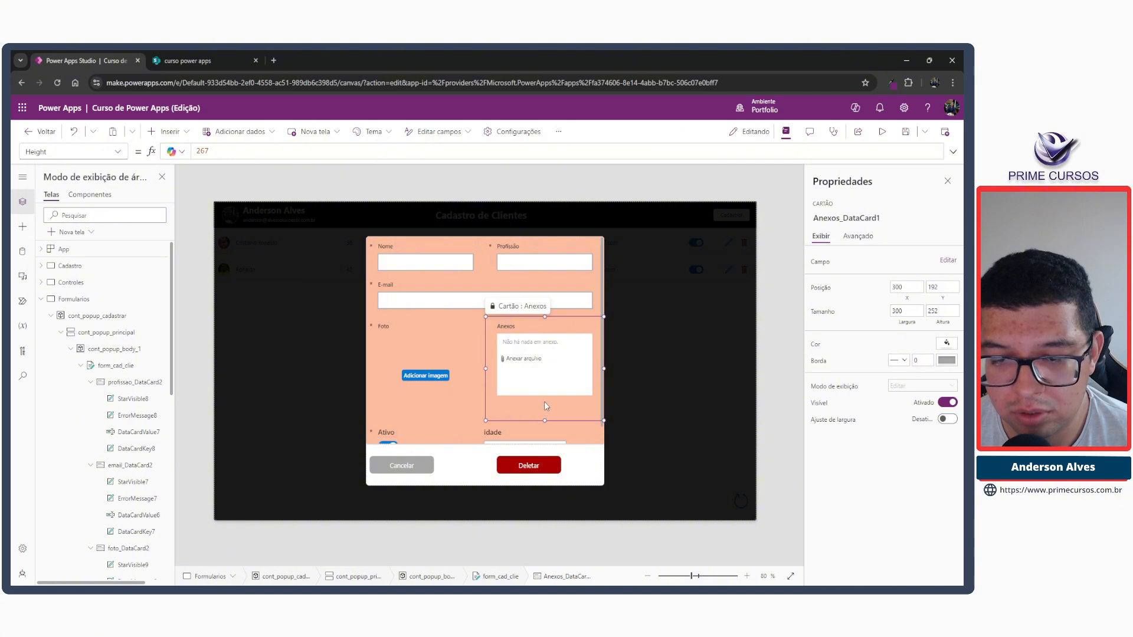
click(407, 350)
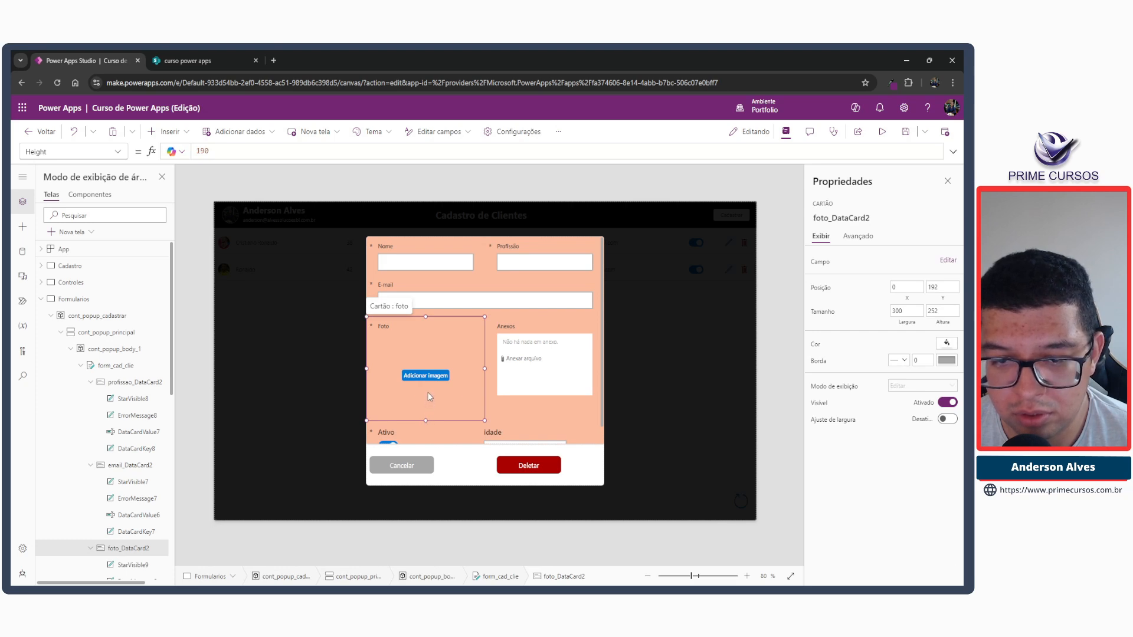
click(430, 357)
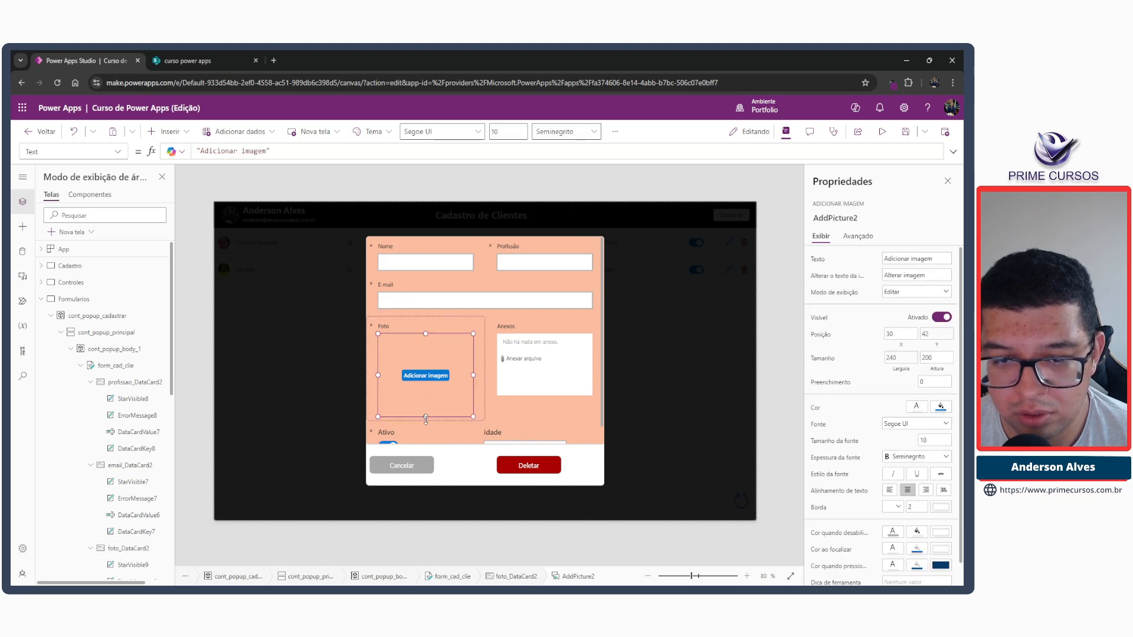
drag(426, 419, 425, 392)
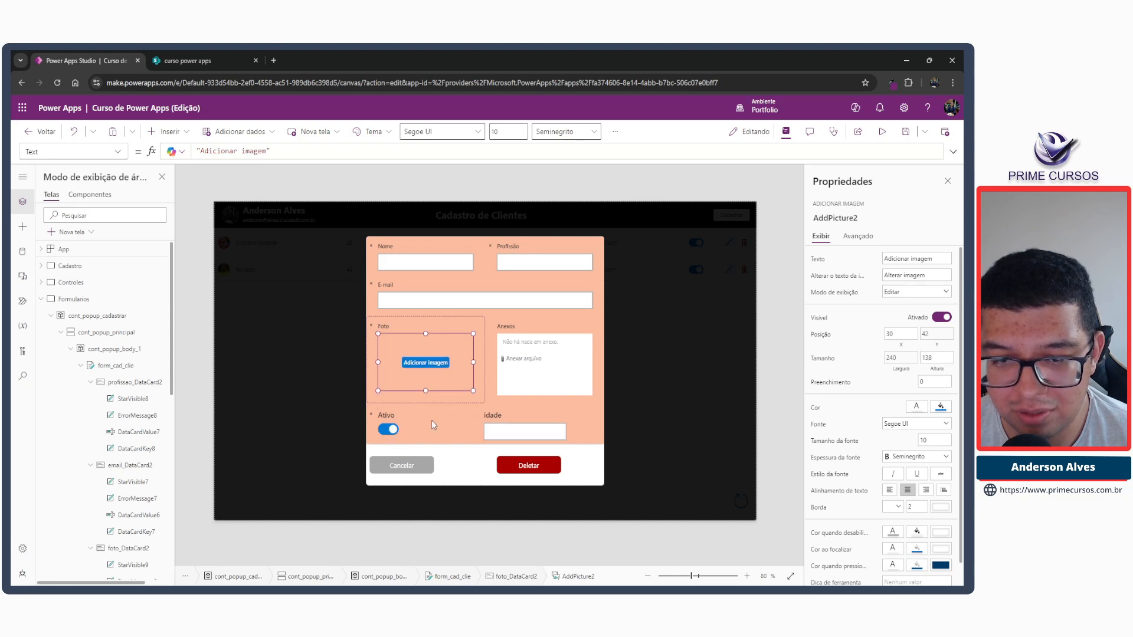
Reduce the Foto card's height to about 177.
click(505, 395)
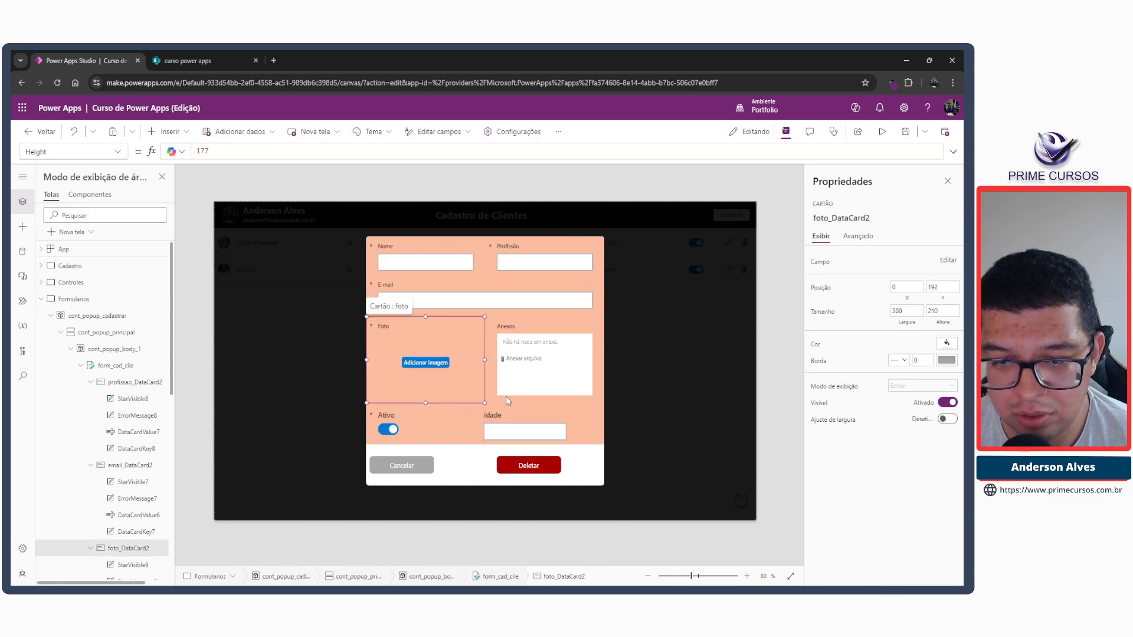
click(462, 393)
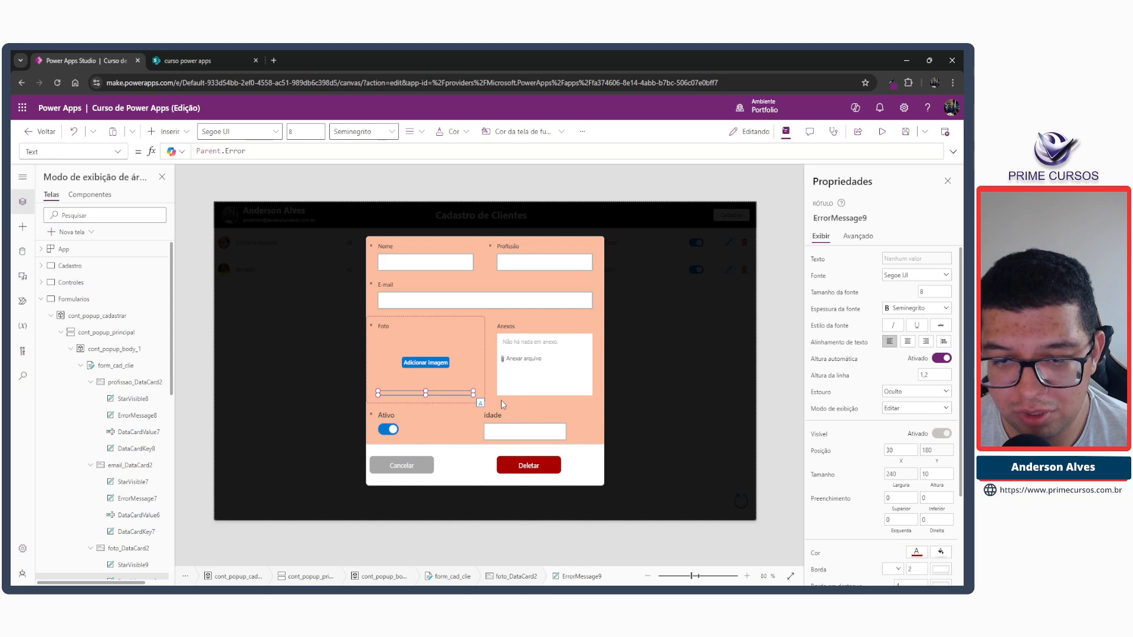
click(501, 402)
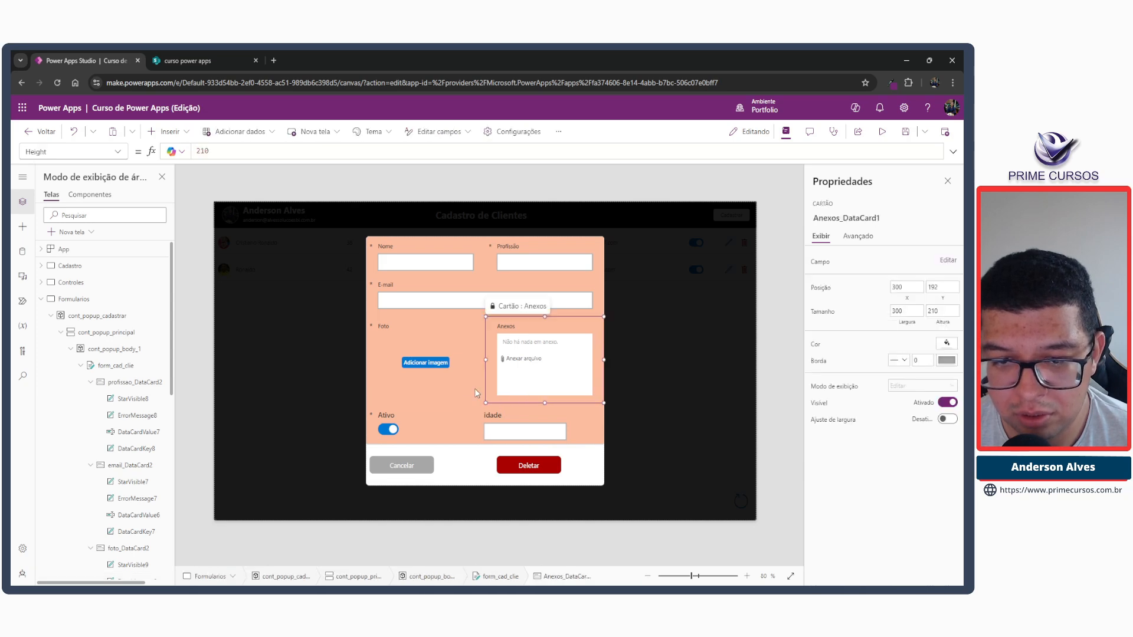
click(423, 382)
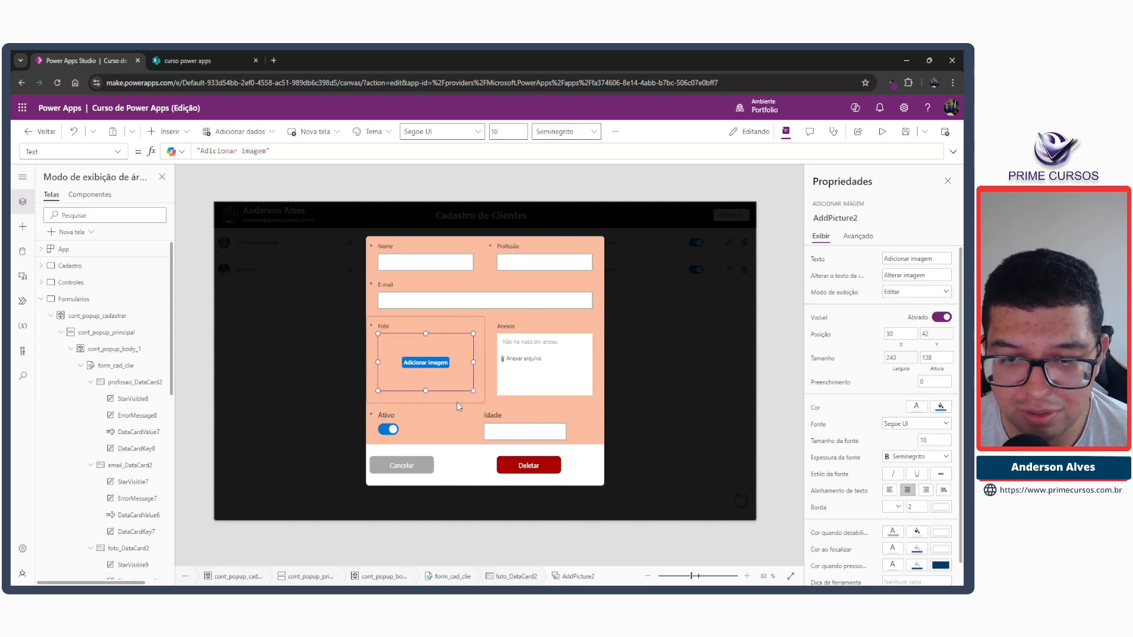
click(472, 402)
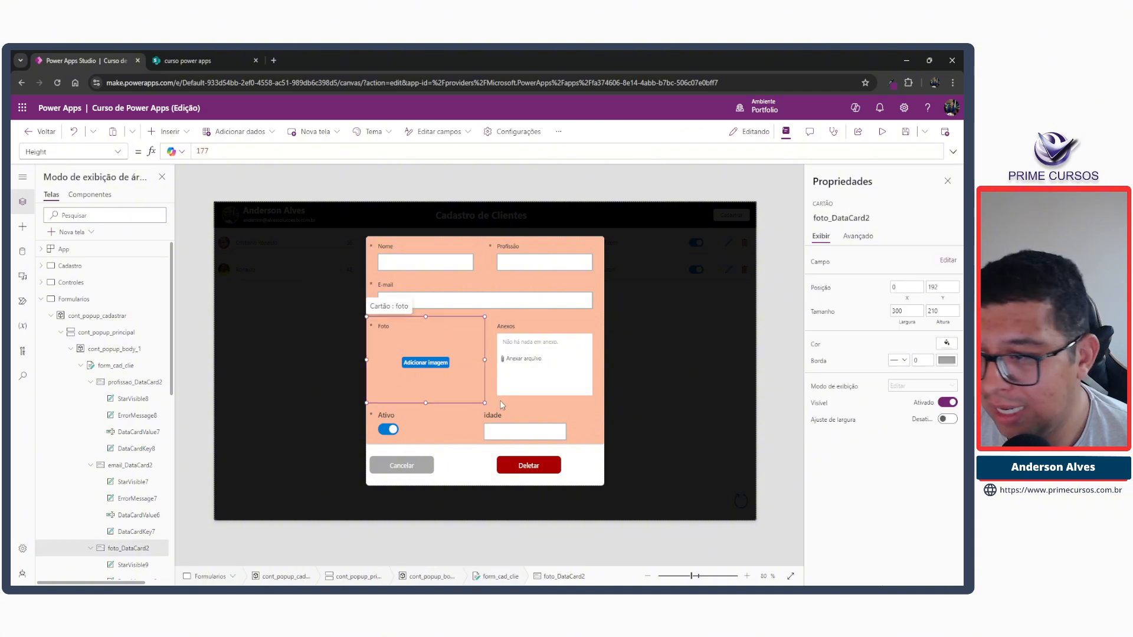
Widen the Ativo card to about 300 so it aligns with the Foto card above it.
click(501, 400)
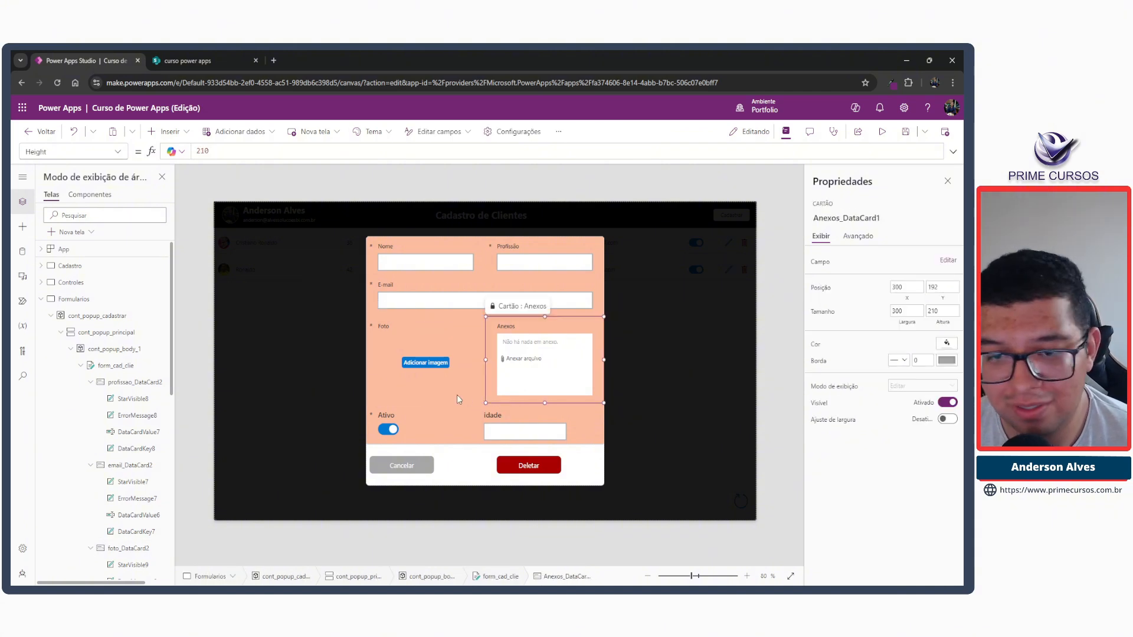
click(458, 396)
click(498, 399)
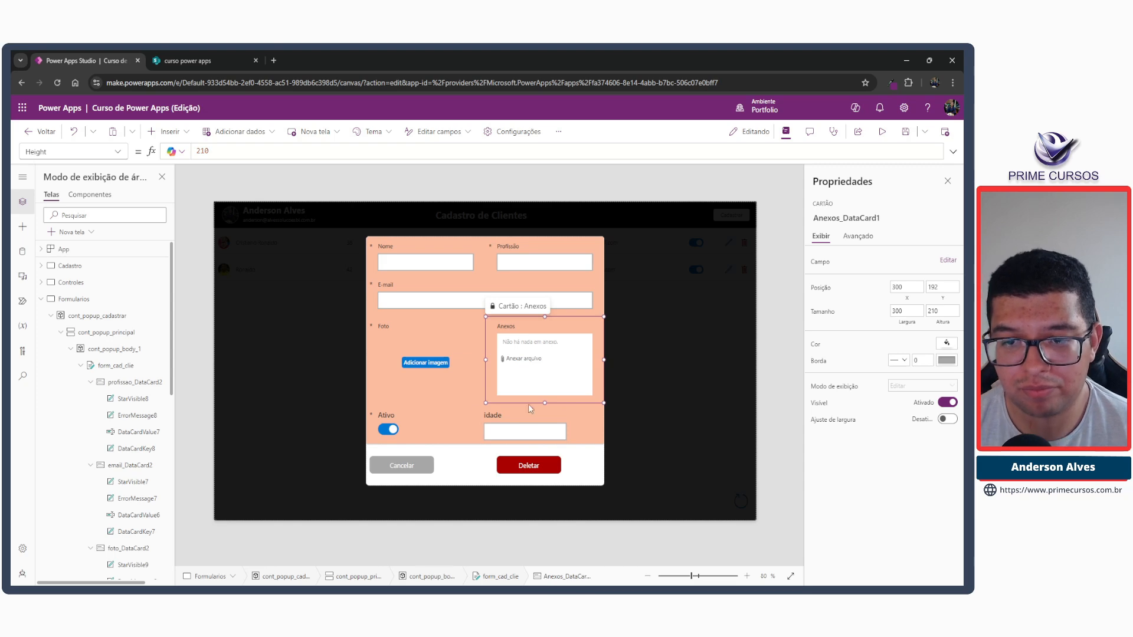
click(572, 430)
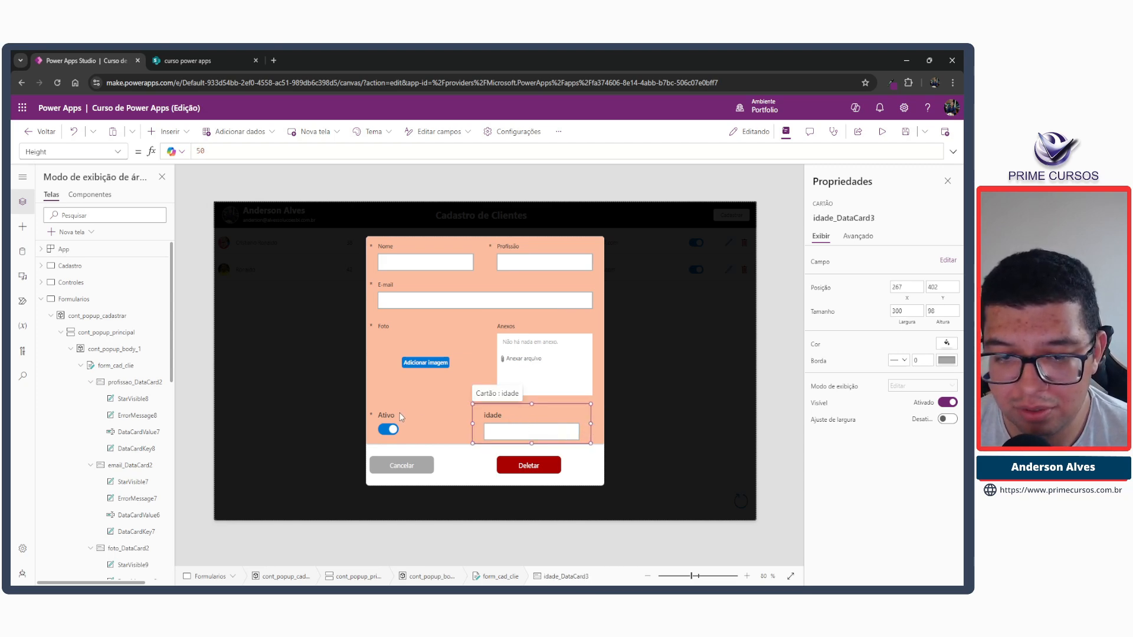
click(442, 425)
drag(471, 424, 485, 424)
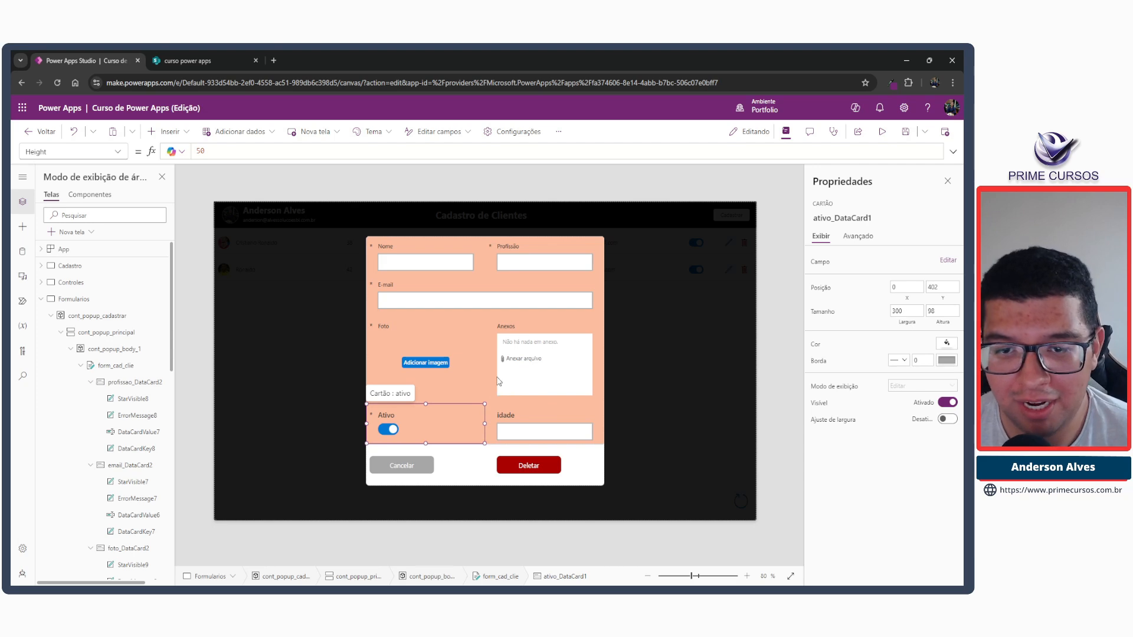
Set the fill colour of the form_cad_clie form to white.
click(475, 327)
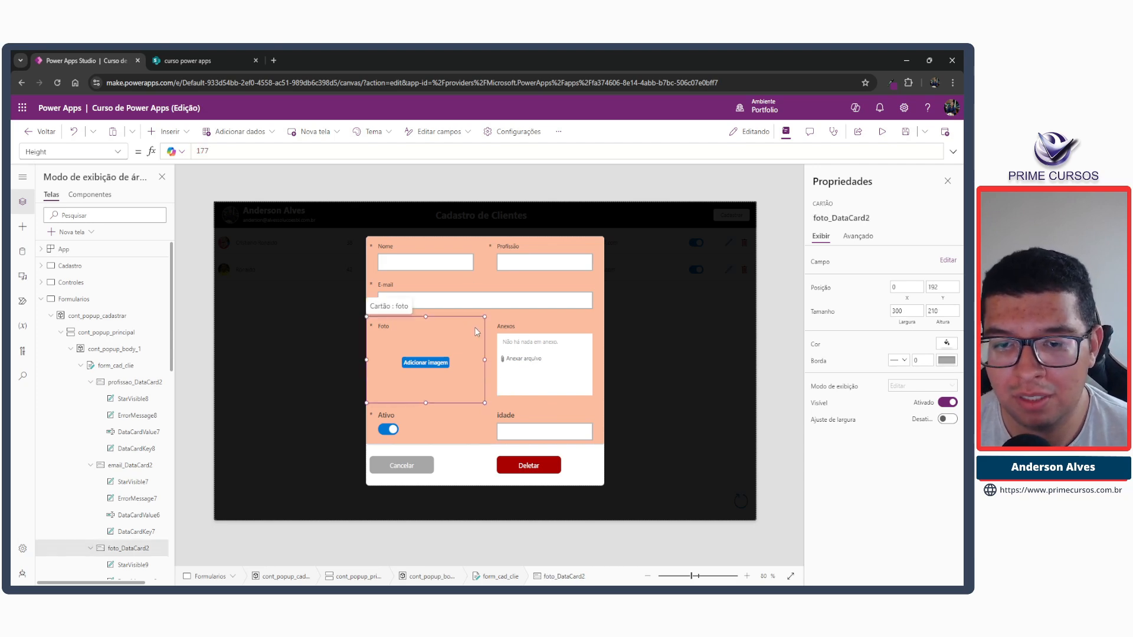
click(512, 579)
click(947, 463)
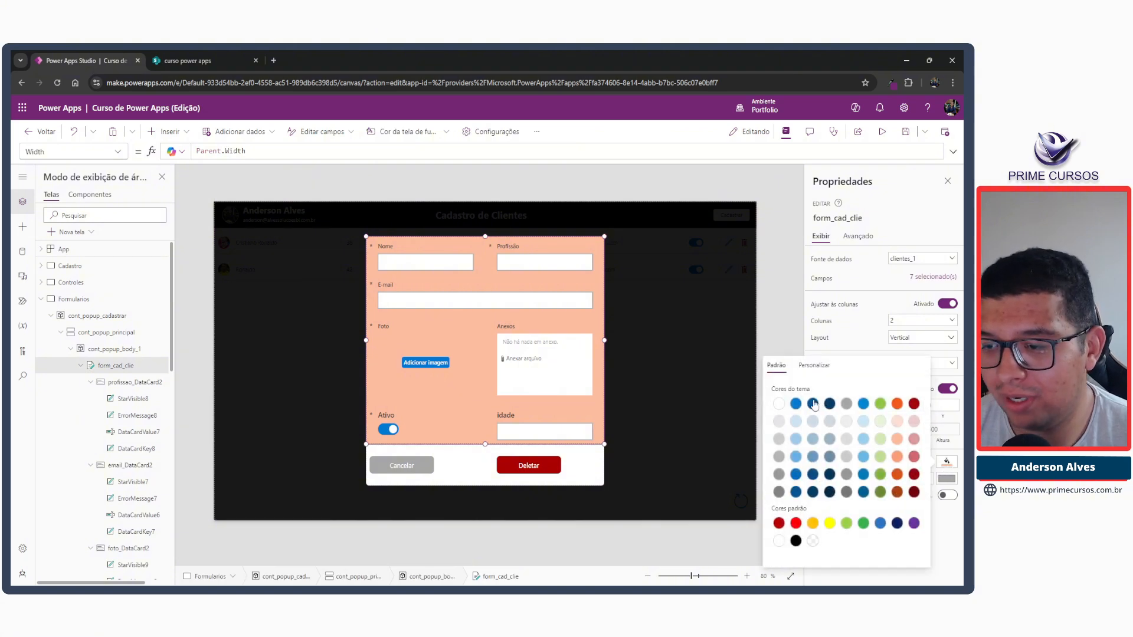
click(779, 404)
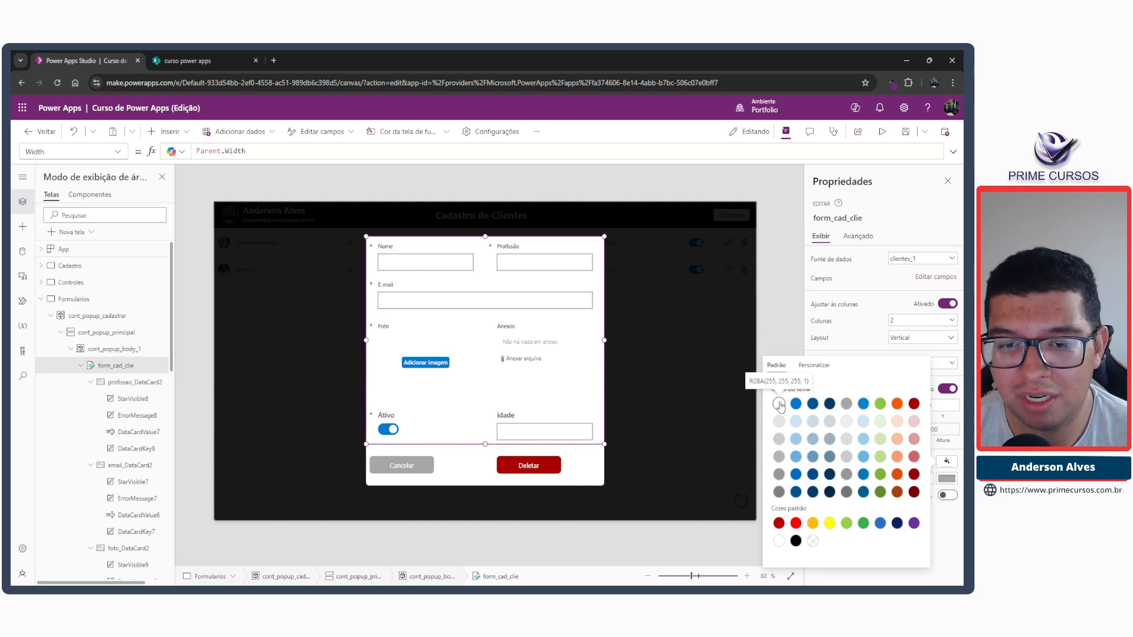
Give the attachments control inside the Anexos card a light grey background fill.
click(529, 373)
click(529, 346)
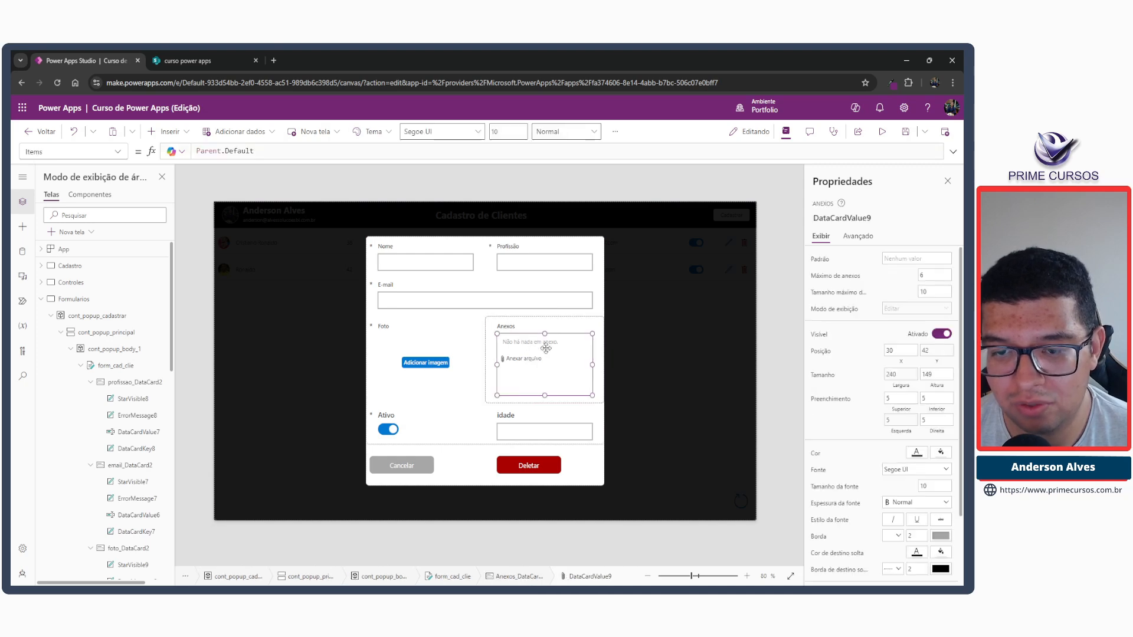
click(940, 454)
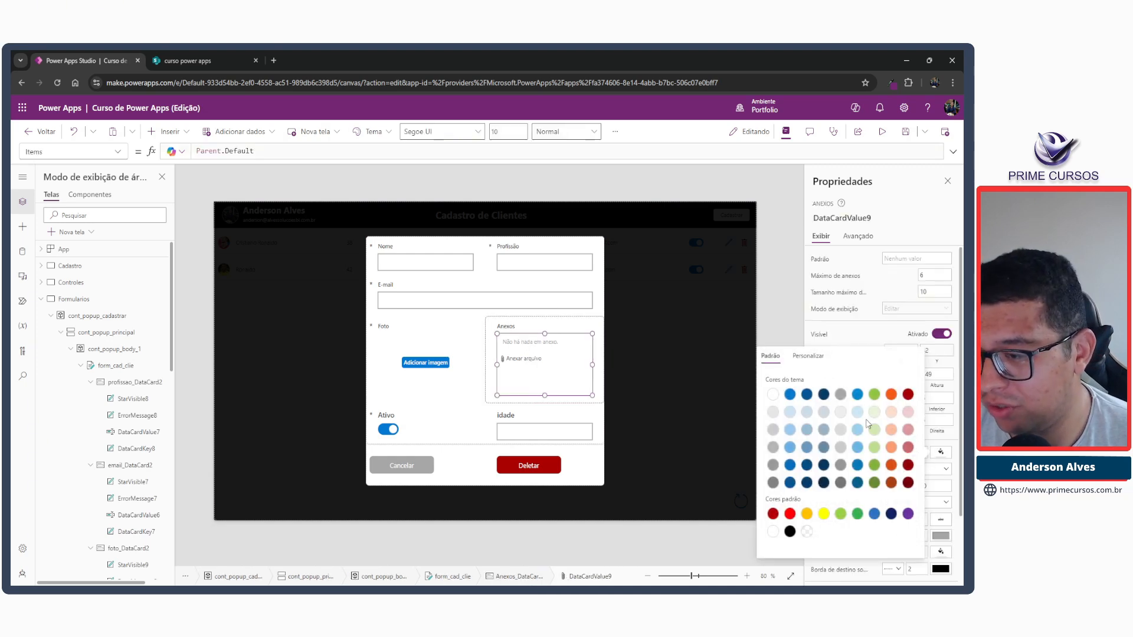
click(842, 413)
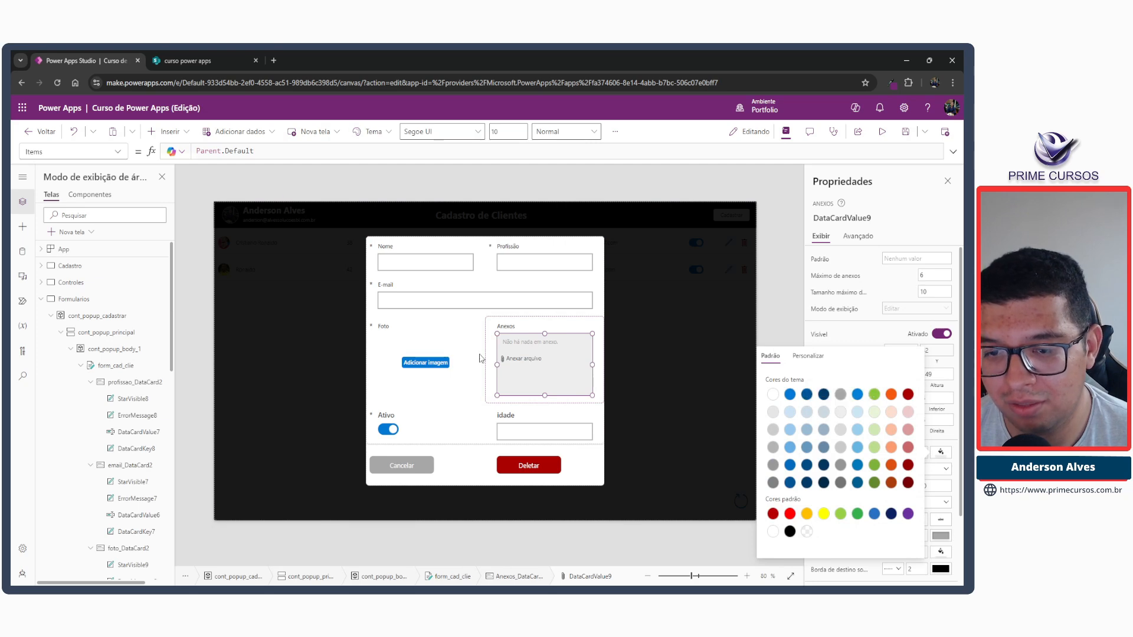
Add a solid, light grey border of thickness 1 to the add-picture control in the Foto card.
click(399, 336)
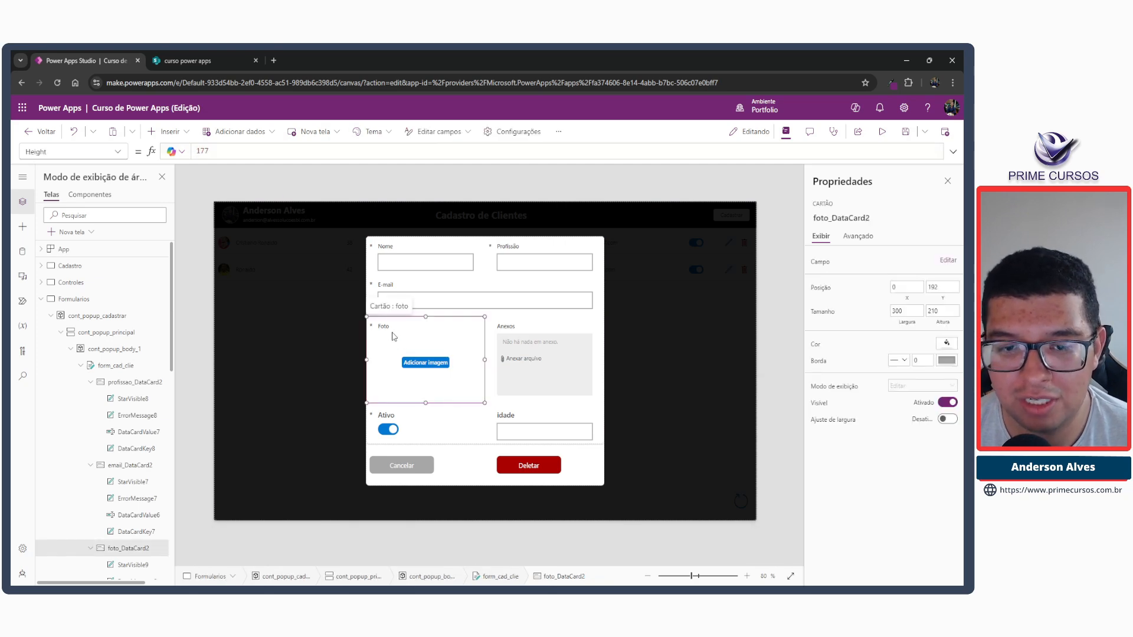
click(401, 348)
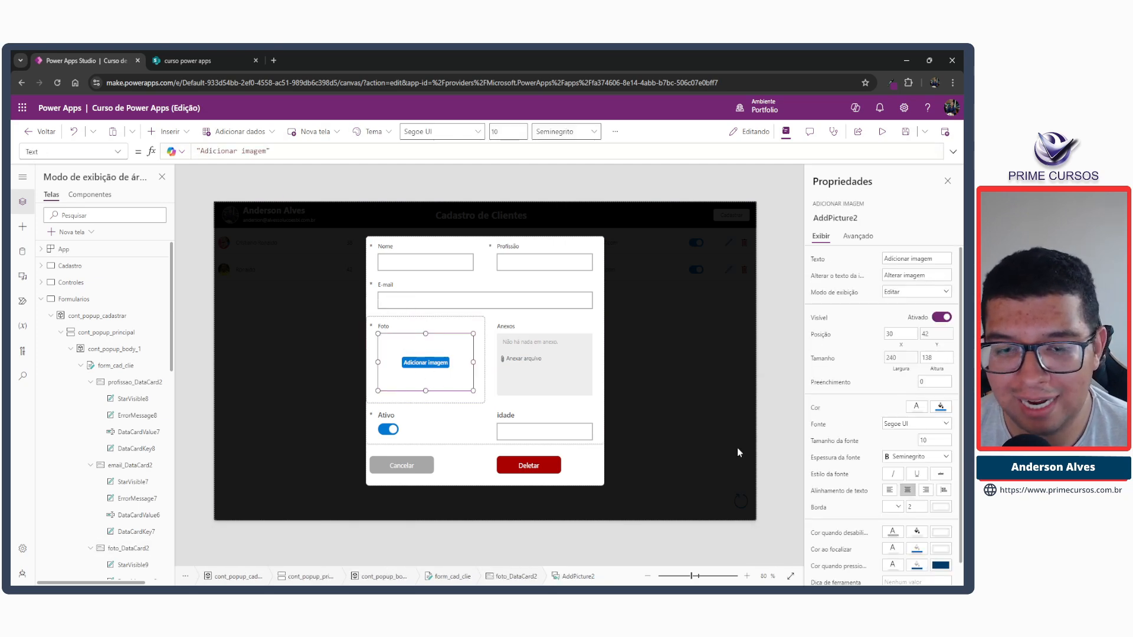
scroll(925, 484, down, 1)
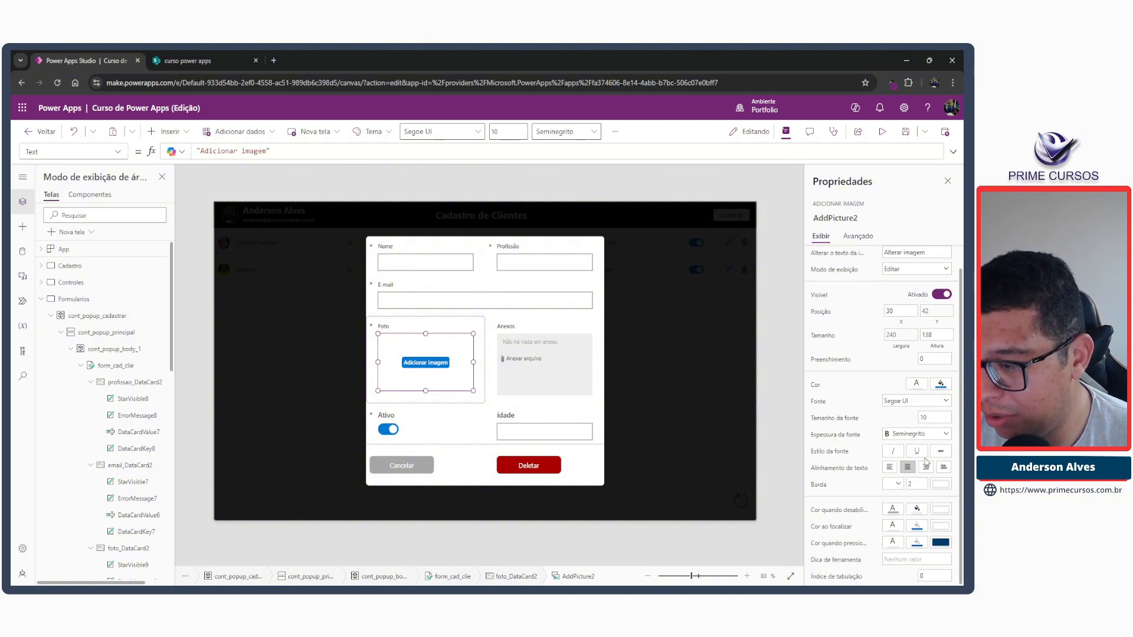
click(897, 487)
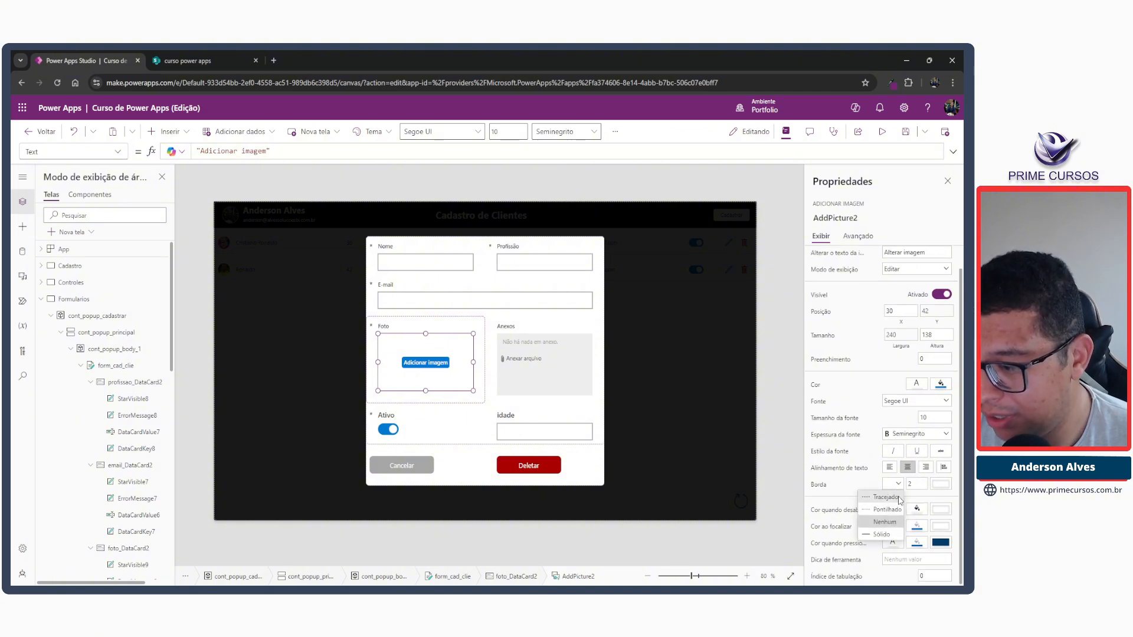
click(882, 509)
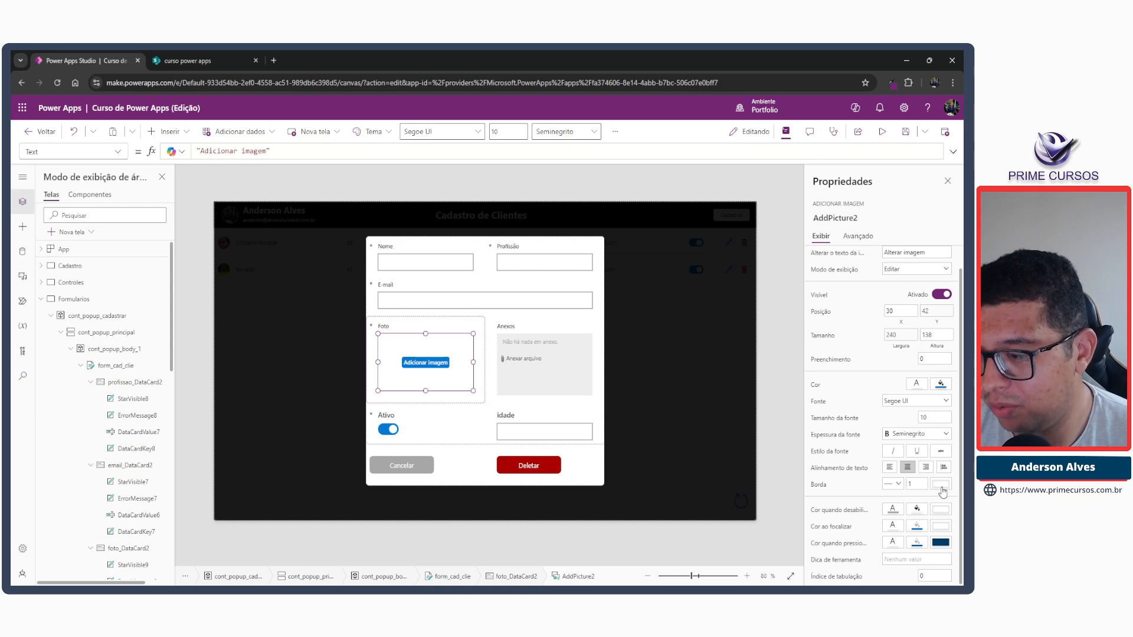
click(940, 485)
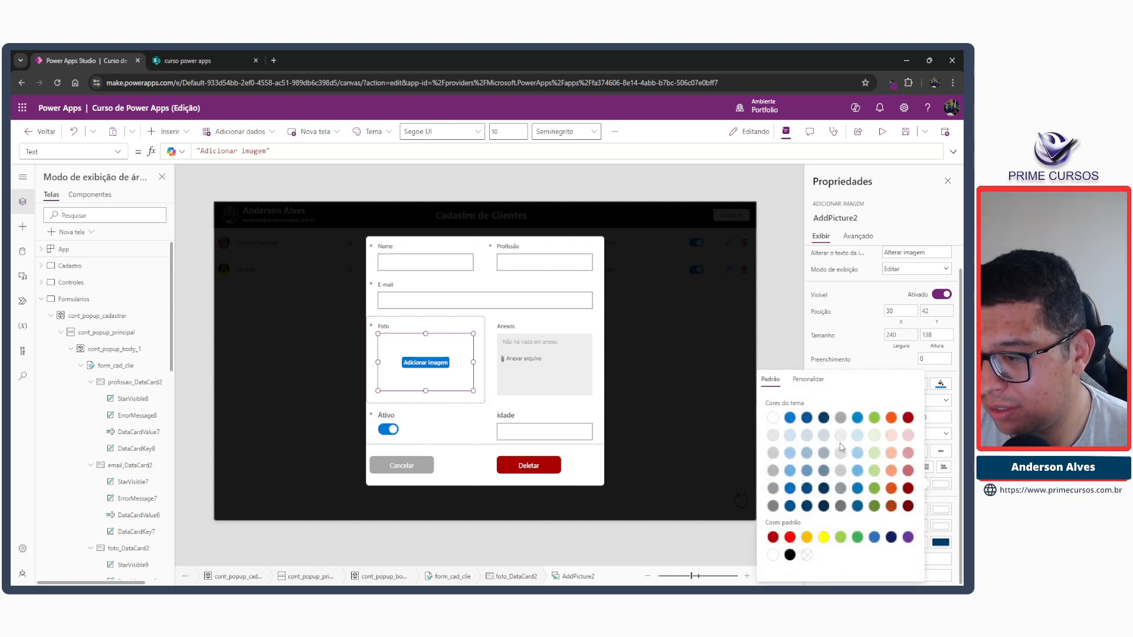
click(524, 195)
Change the border colour of the Foto card's add-picture control to the darker theme grey.
click(466, 349)
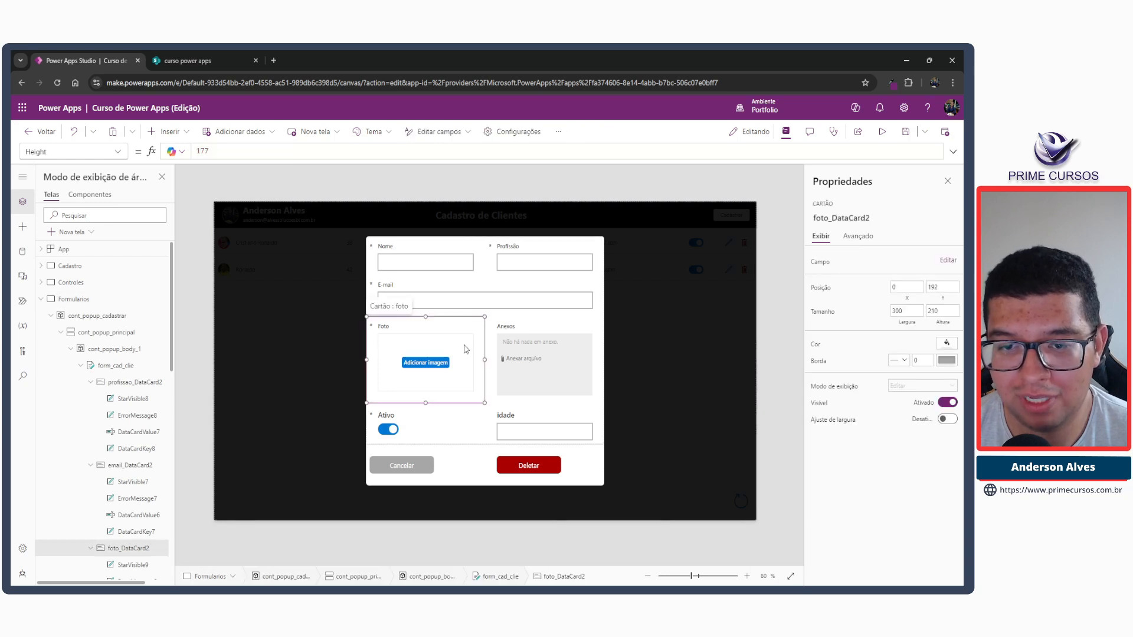
click(467, 349)
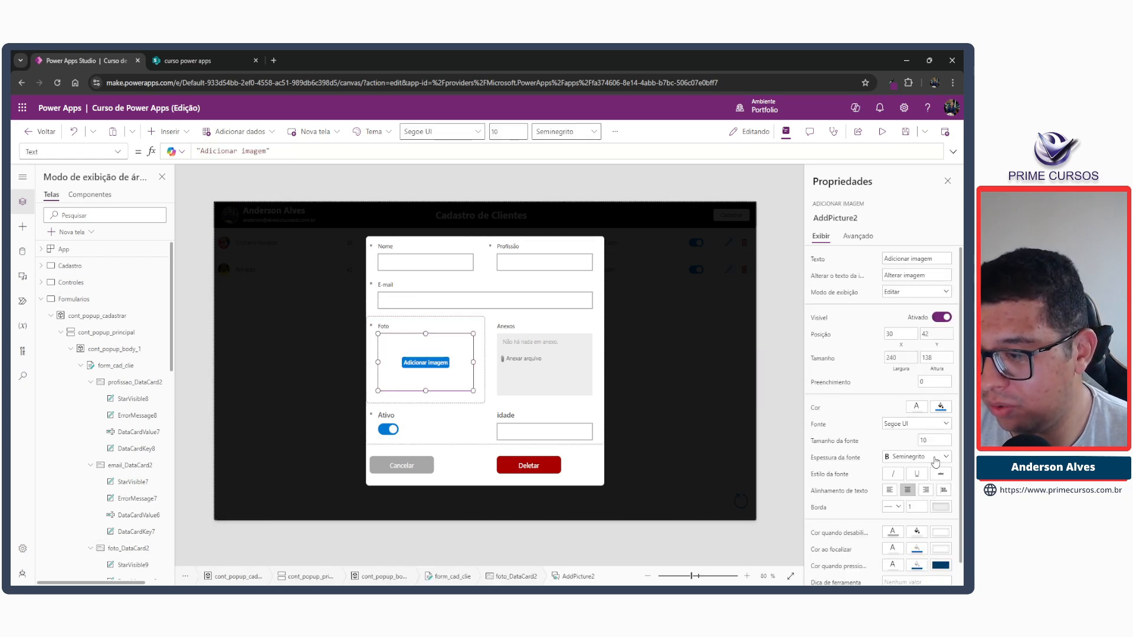
scroll(935, 463, down, 1)
click(943, 486)
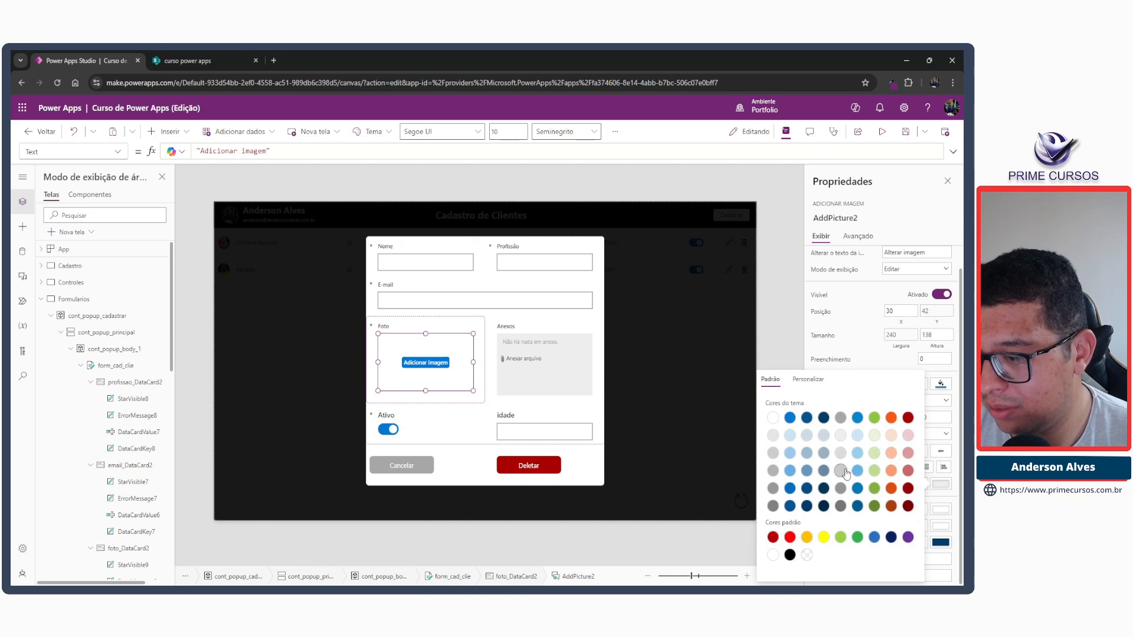
click(839, 419)
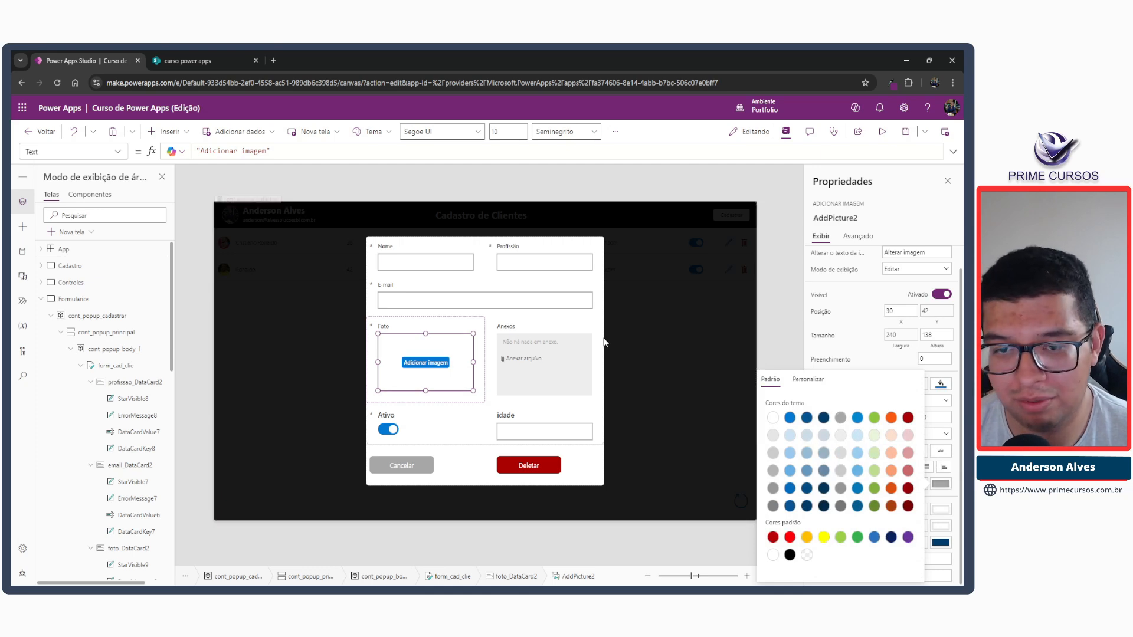
click(522, 202)
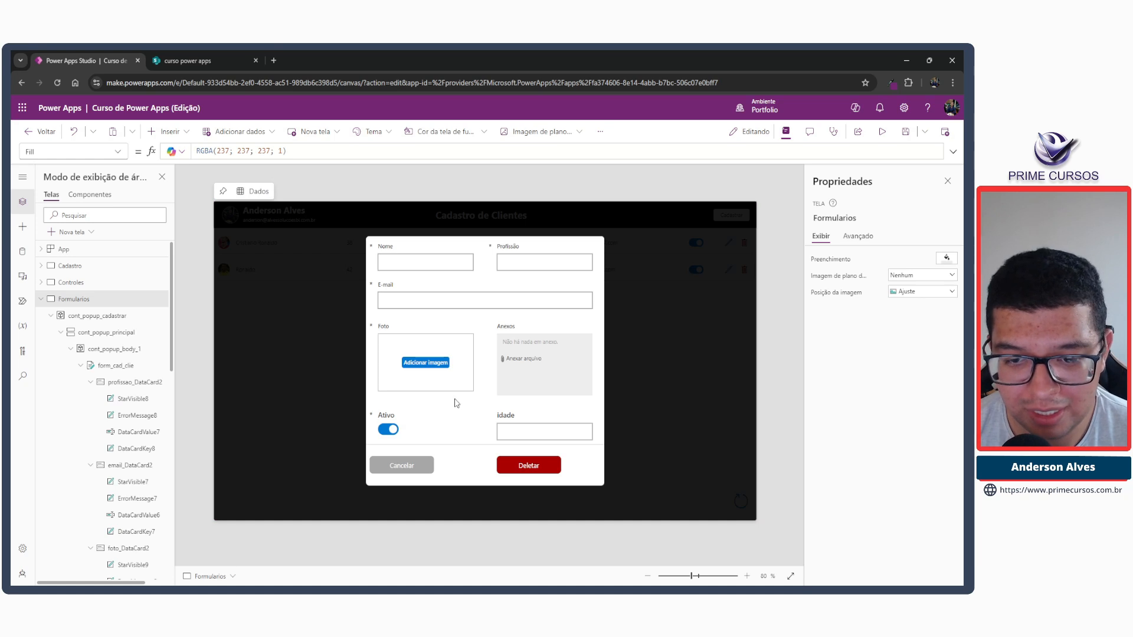
Set the border thickness of the Nome and Profissão text inputs to 1.
click(469, 261)
click(469, 261)
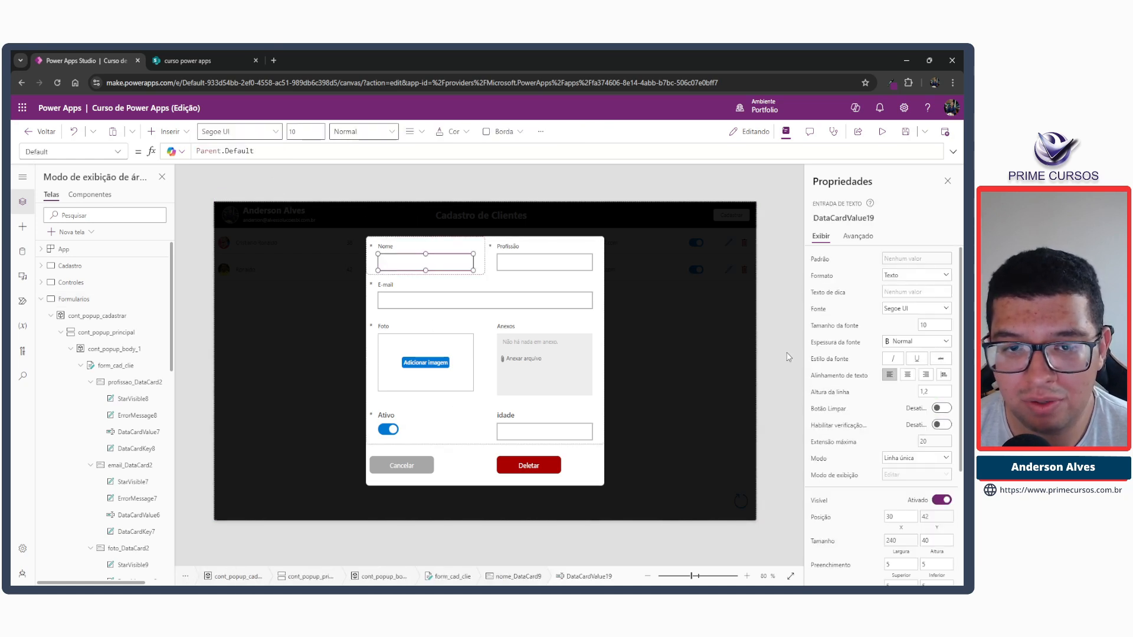
scroll(918, 415, down, 3)
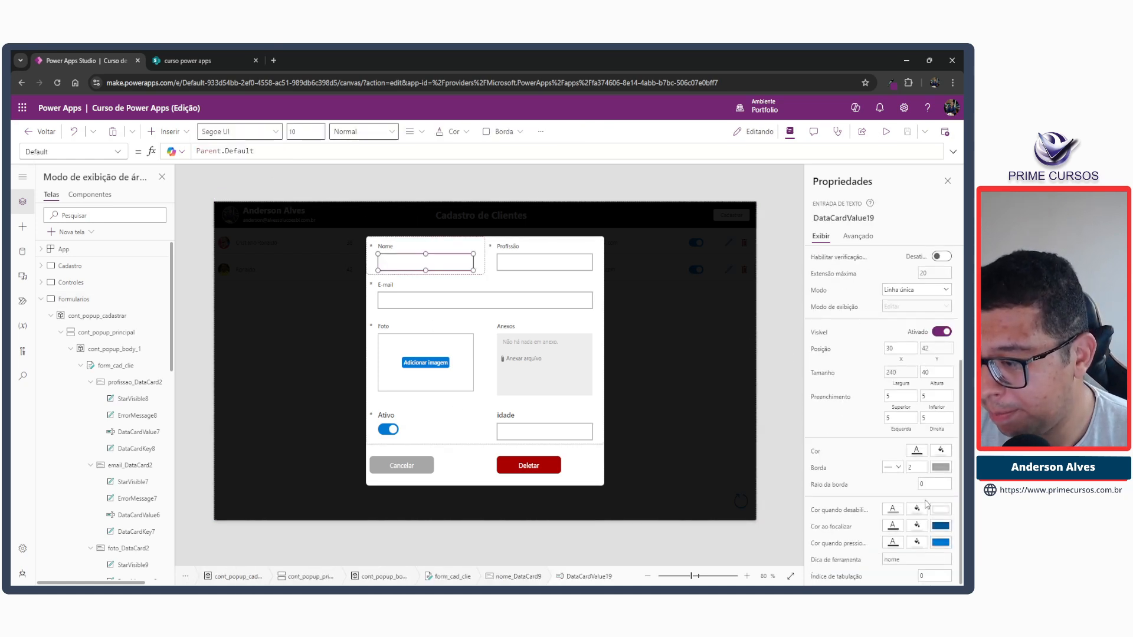
click(918, 468)
click(533, 267)
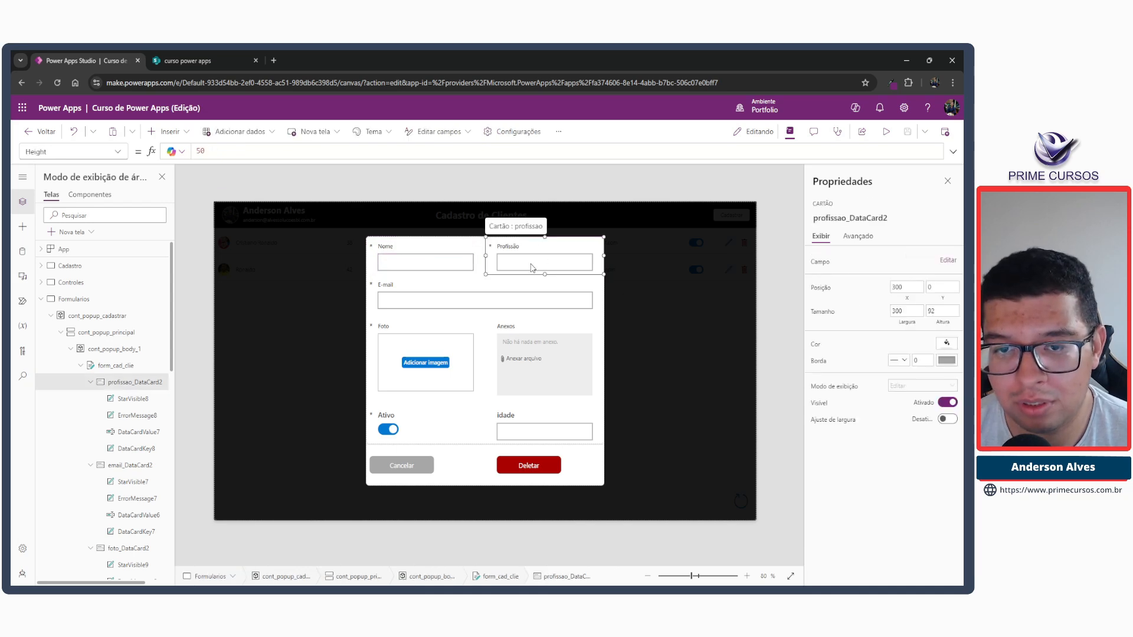
click(532, 267)
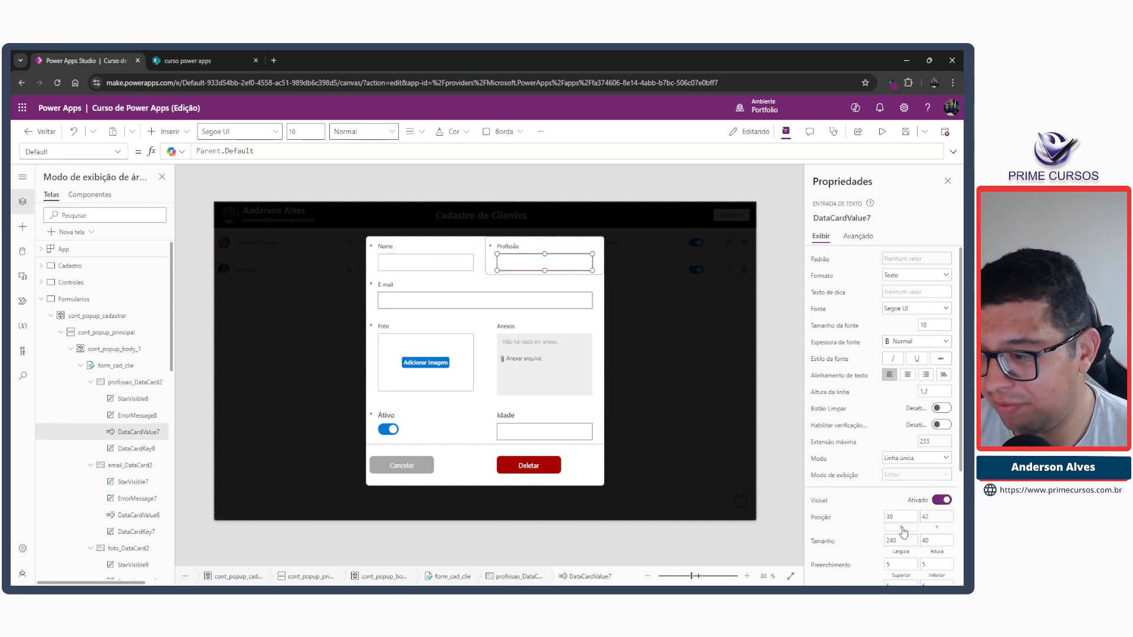
scroll(906, 534, down, 3)
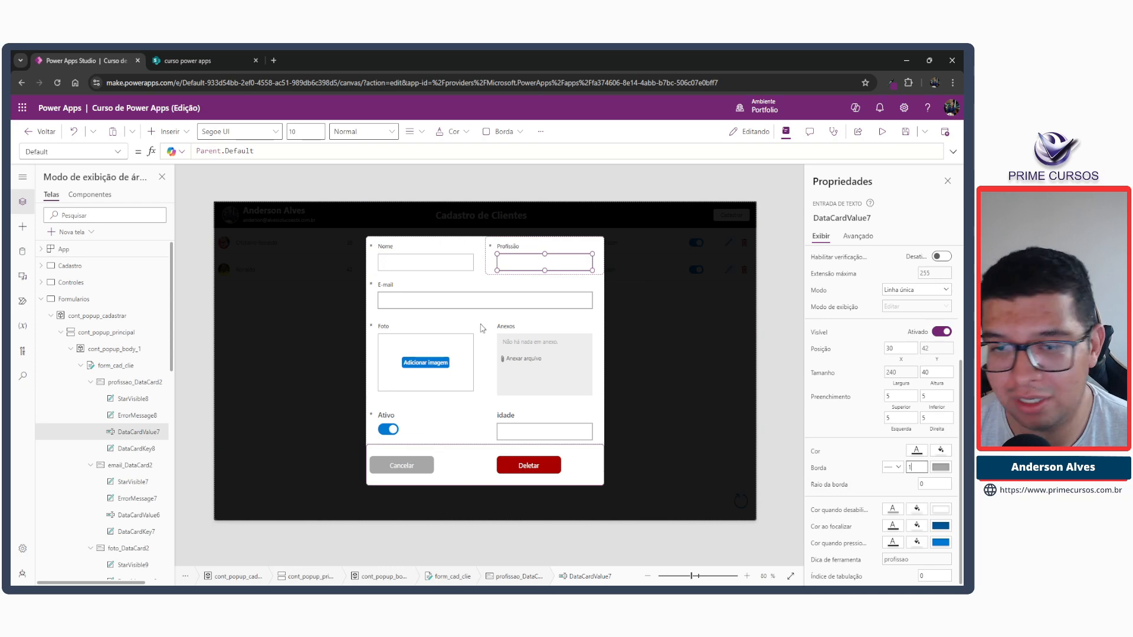
Set the border thickness of the E-mail and idade text inputs to 1.
click(445, 301)
click(447, 300)
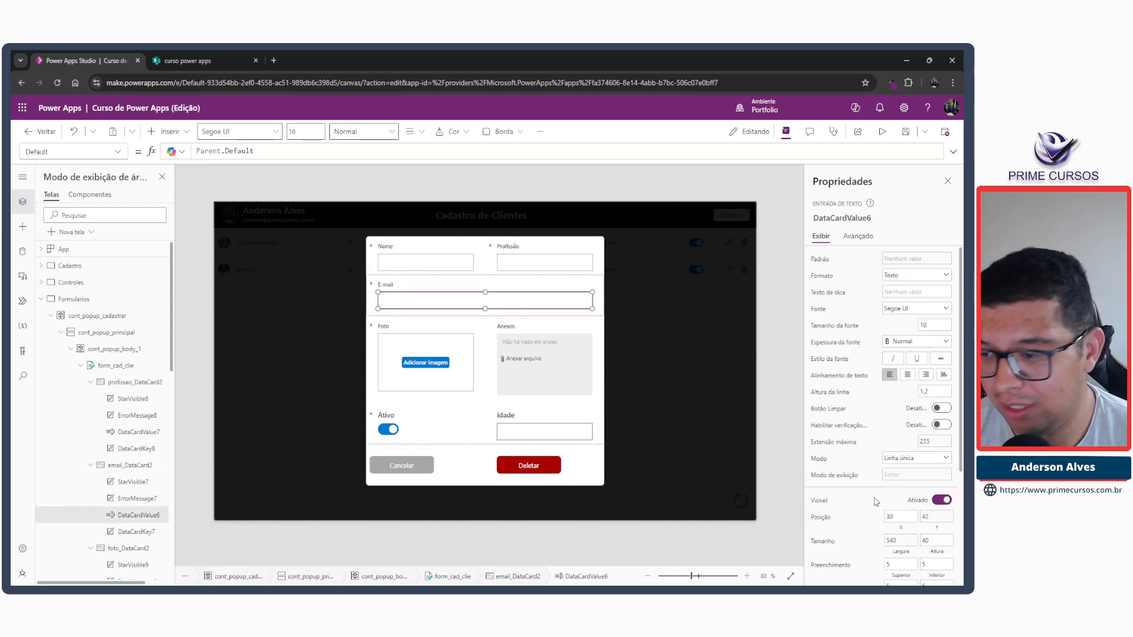
scroll(885, 413, down, 3)
click(916, 467)
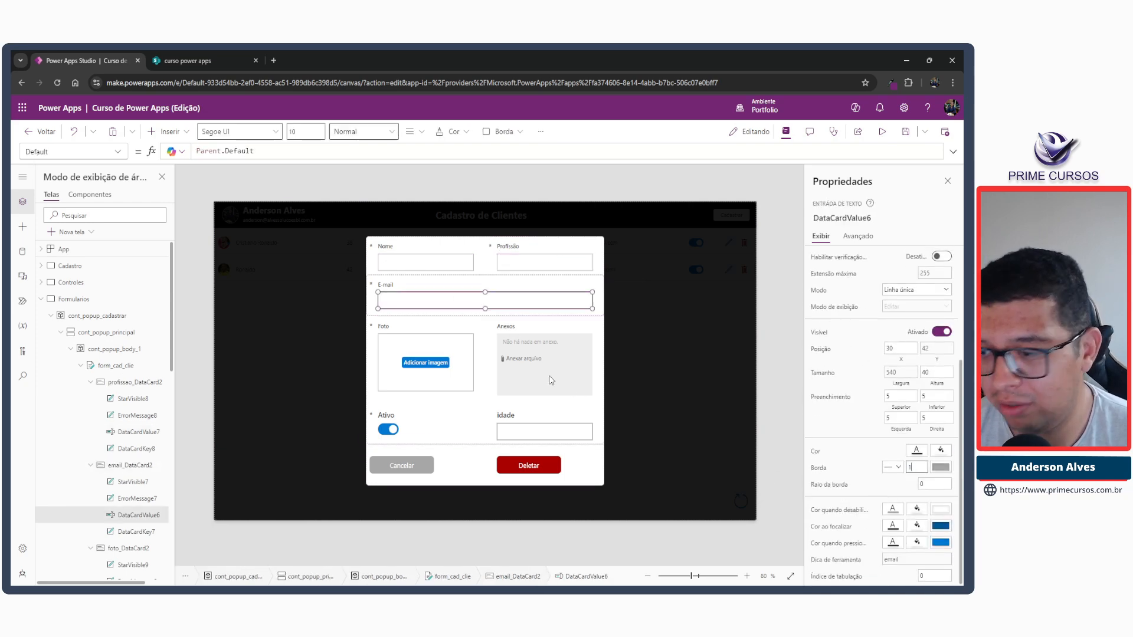
click(544, 433)
click(545, 433)
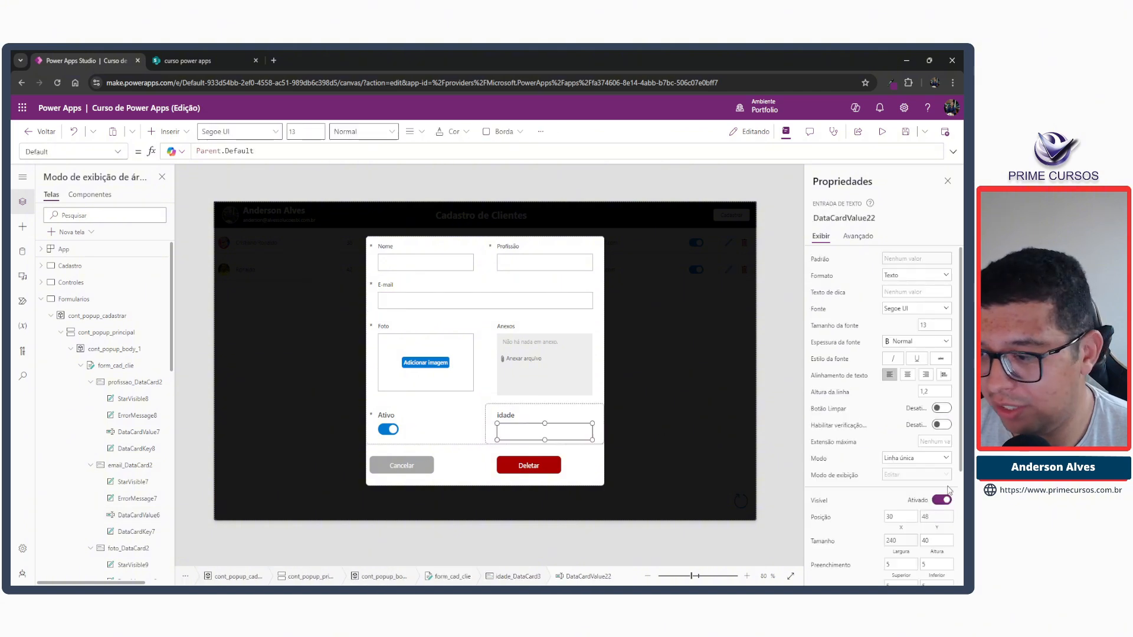
scroll(844, 456, down, 3)
click(916, 467)
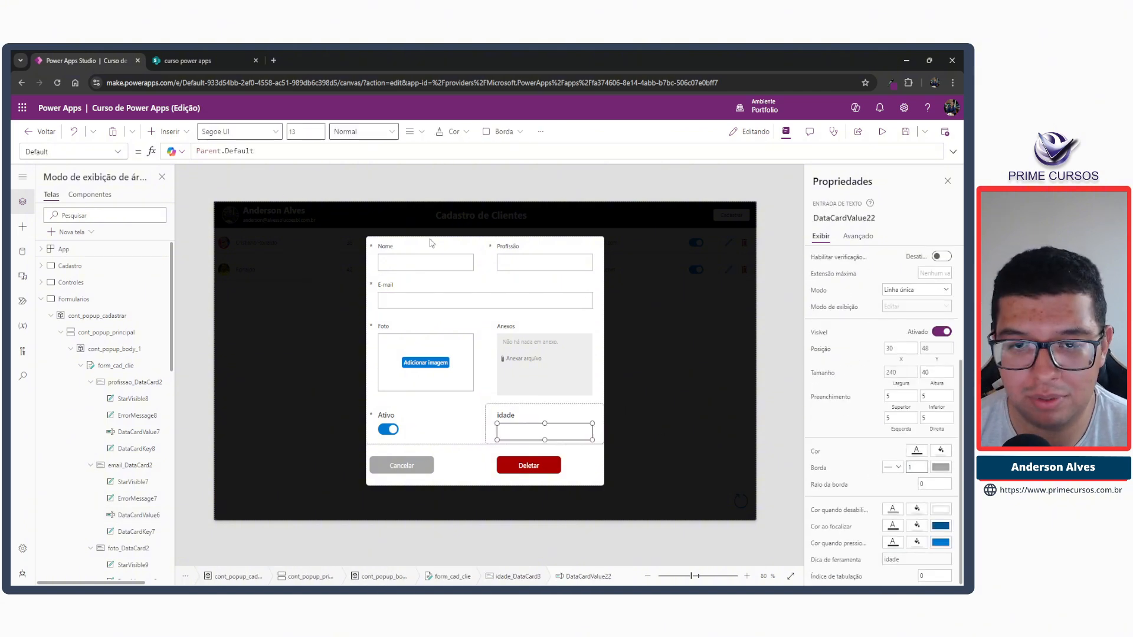
click(415, 195)
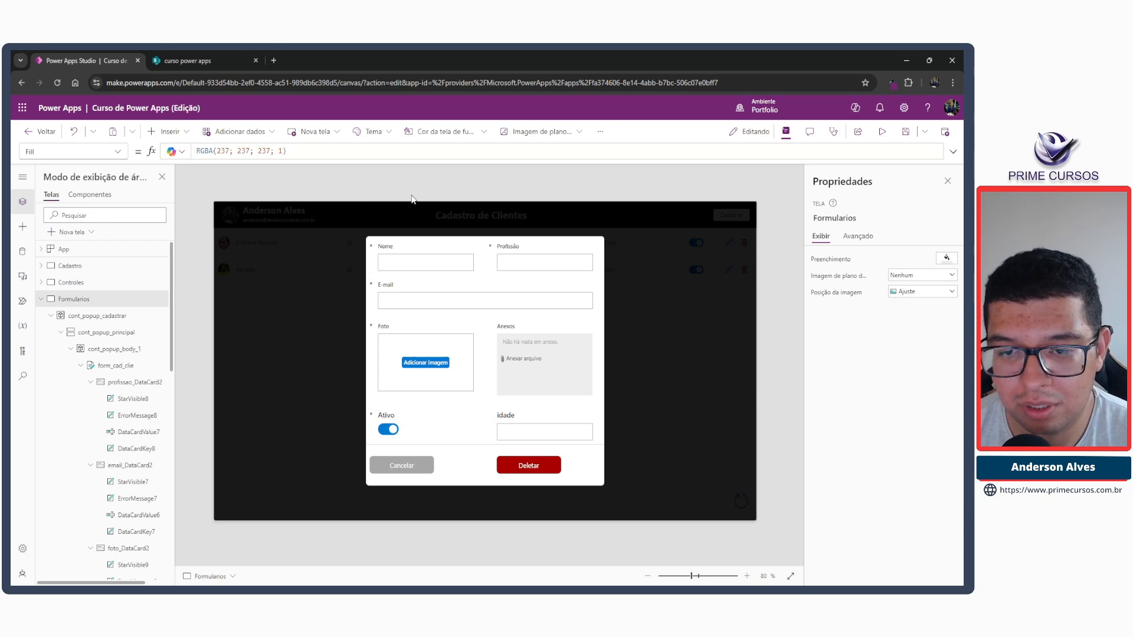
Set the font size of the idade card's label to 10 and show its advanced properties.
click(505, 416)
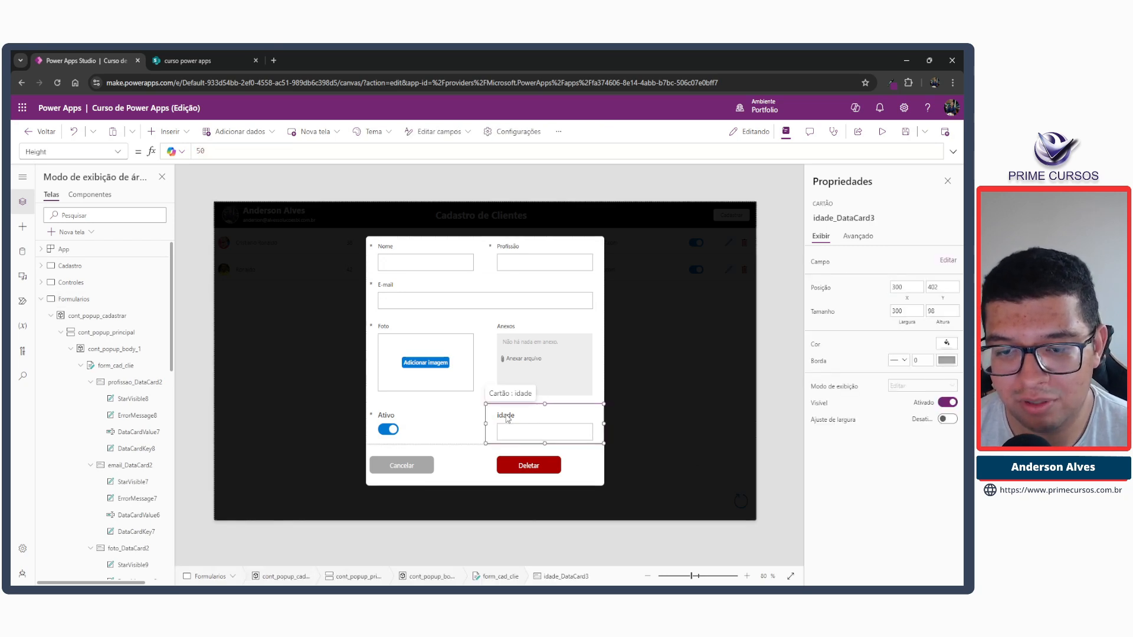
click(506, 416)
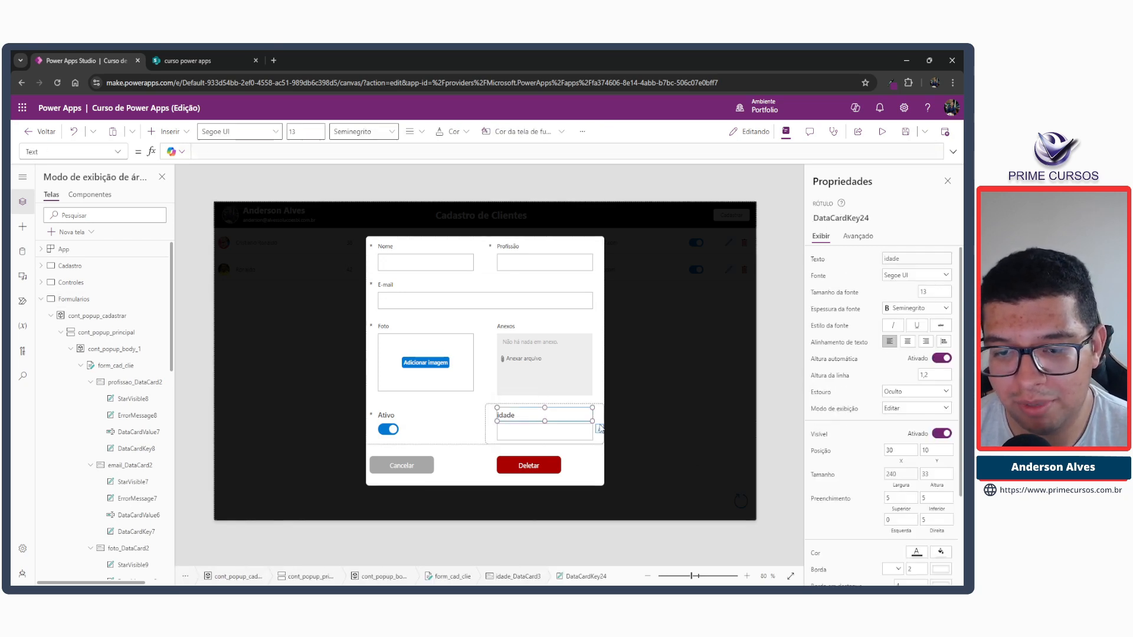
double_click(924, 292)
text(10)
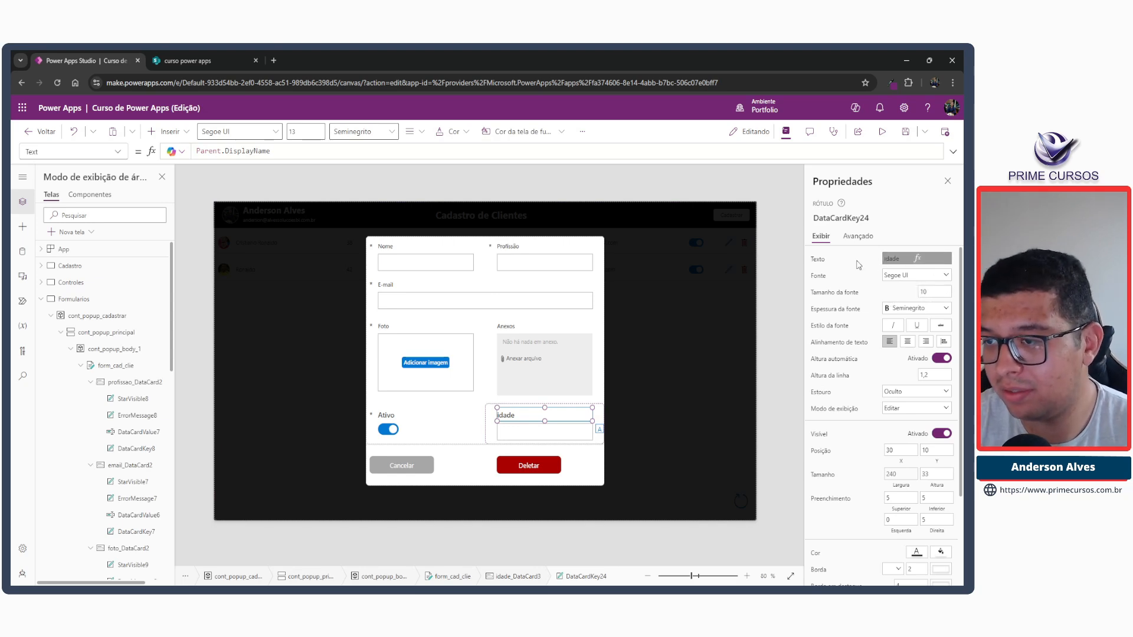
click(858, 236)
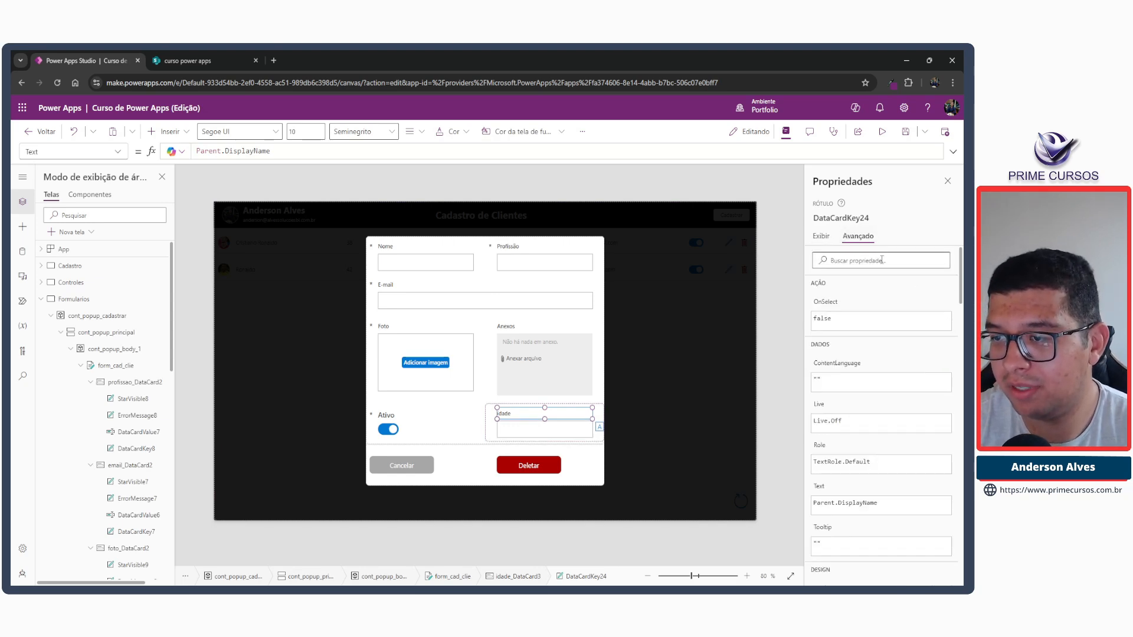
Replace the idade card label's text formula with the fixed text "Idade".
click(820, 236)
click(284, 154)
key(ctrl+a)
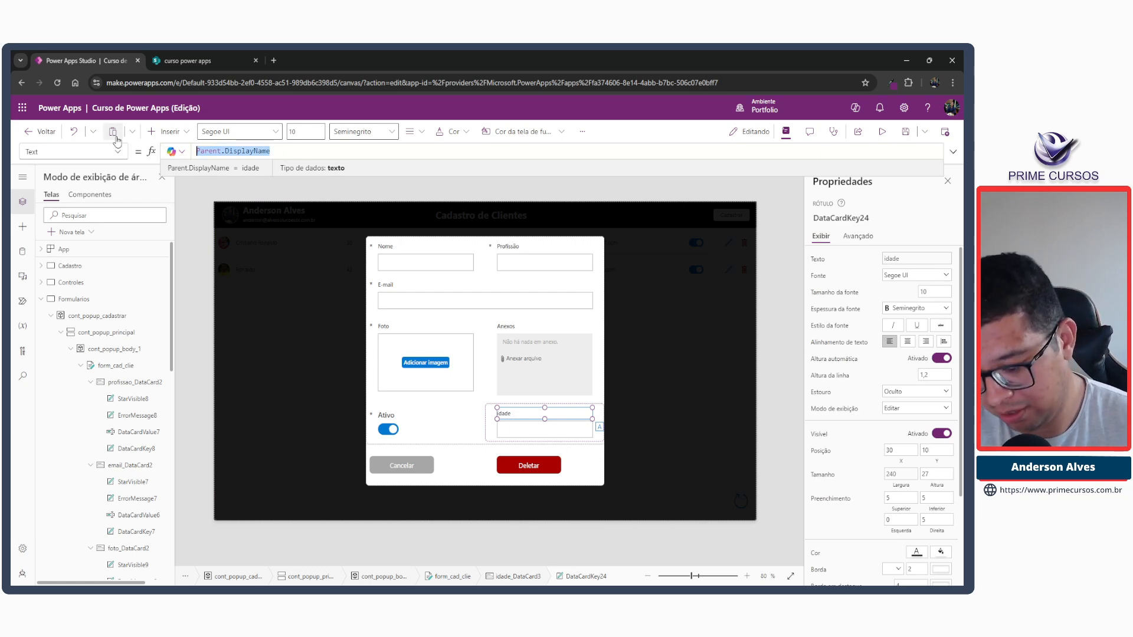
text(Idade)
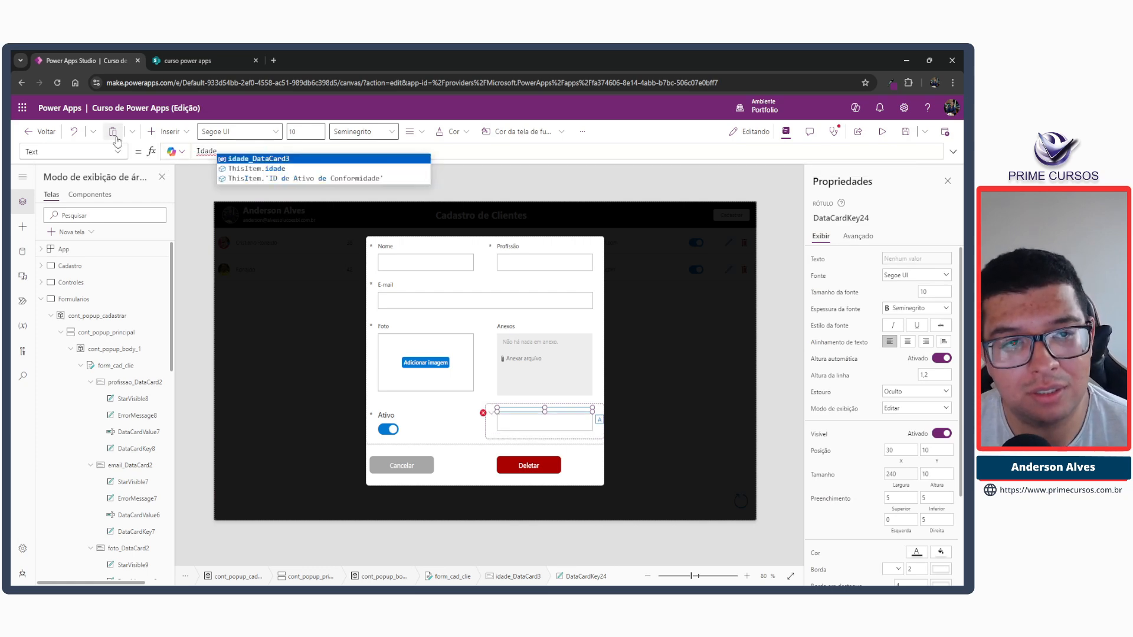
key(Home)
text(")
key(End)
text(")
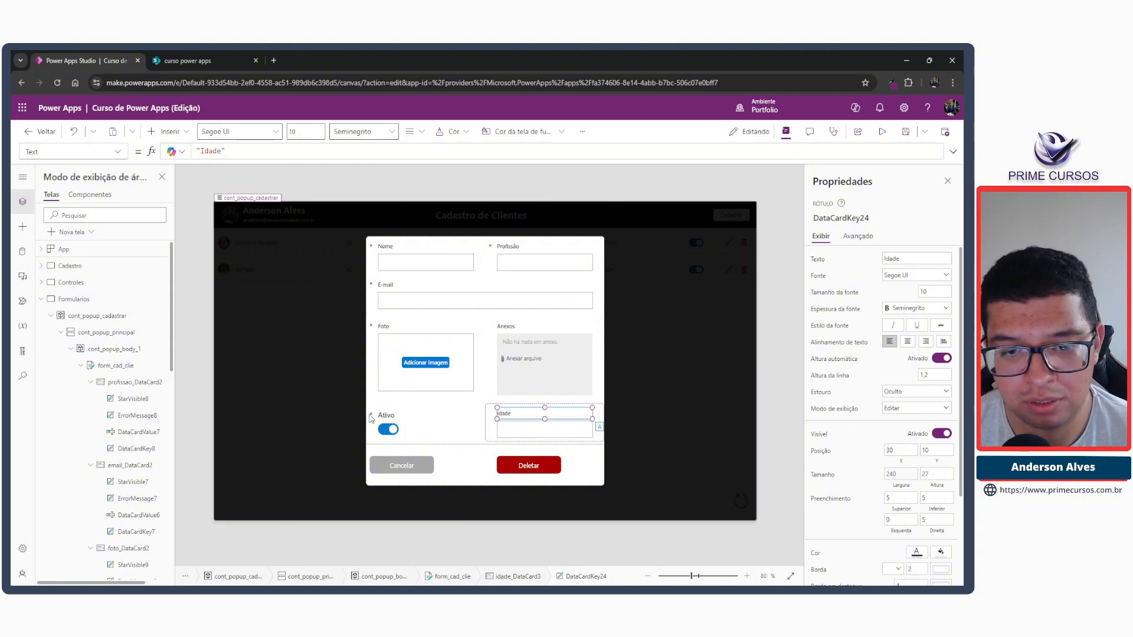
Set the font size of the Ativo card's label to 10.
click(424, 422)
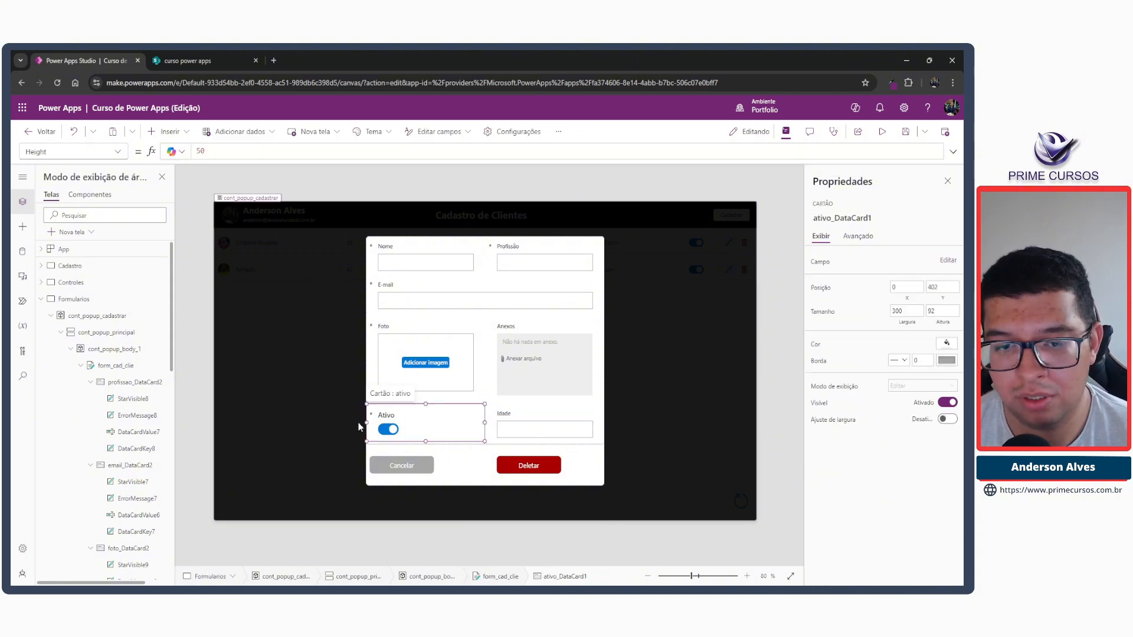
click(383, 417)
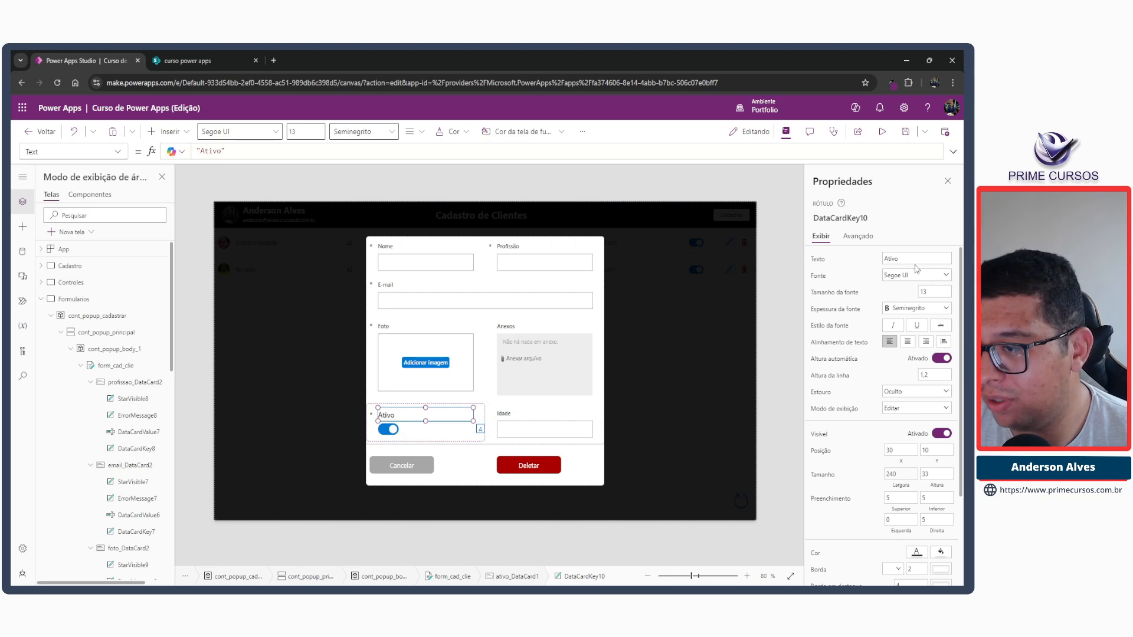
click(935, 292)
key(Tab)
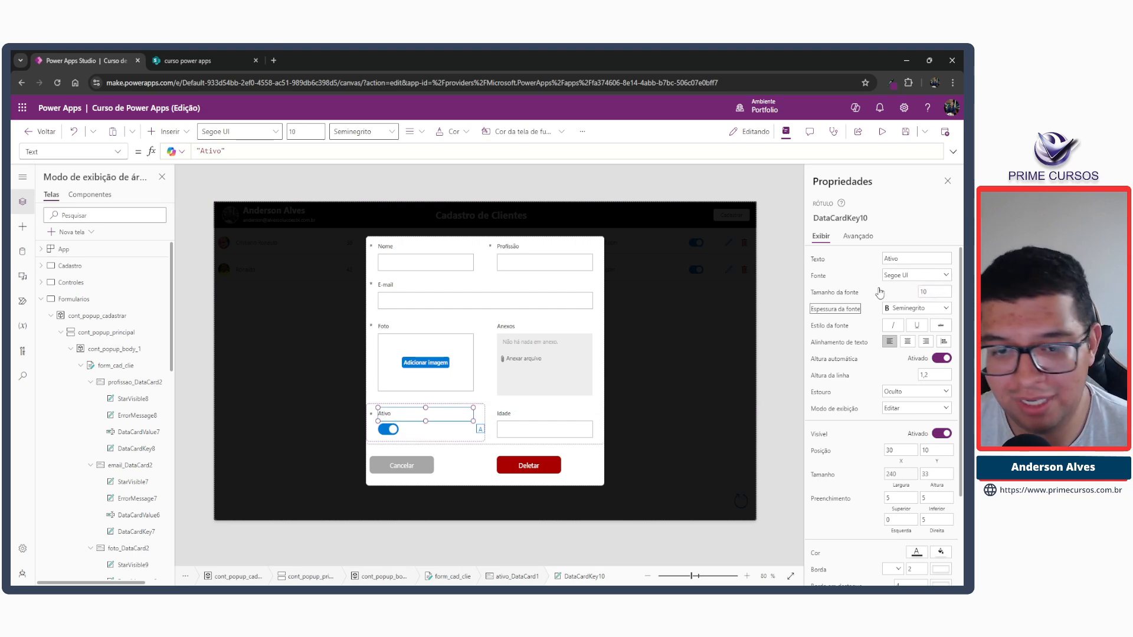
click(513, 196)
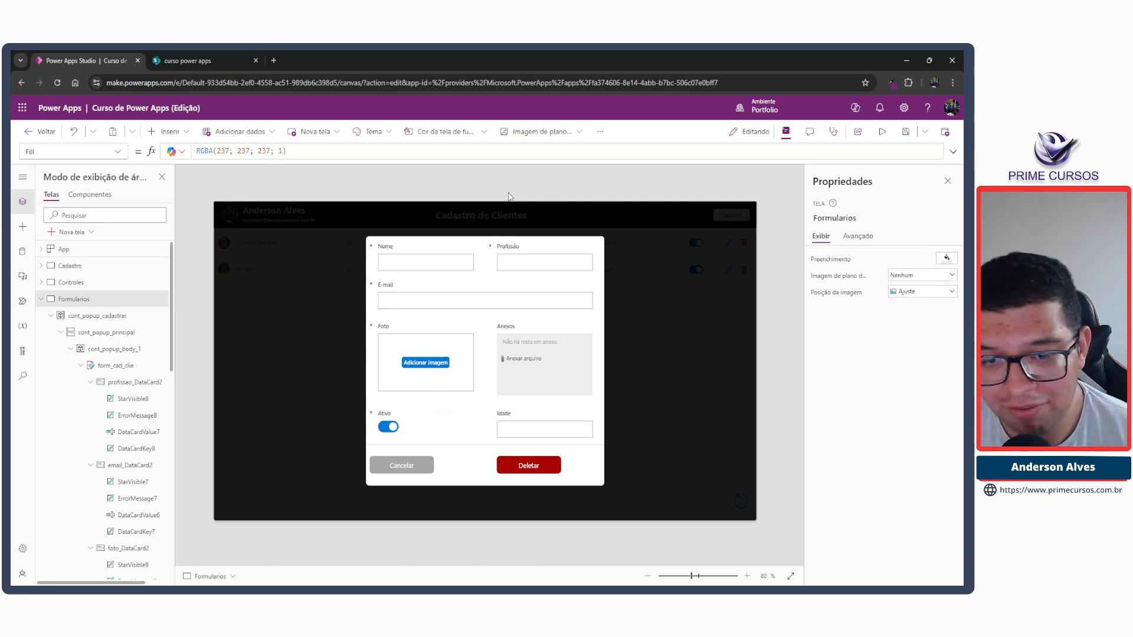
Check the Ativo and Idade cards in the popup and save the app.
click(403, 418)
click(514, 422)
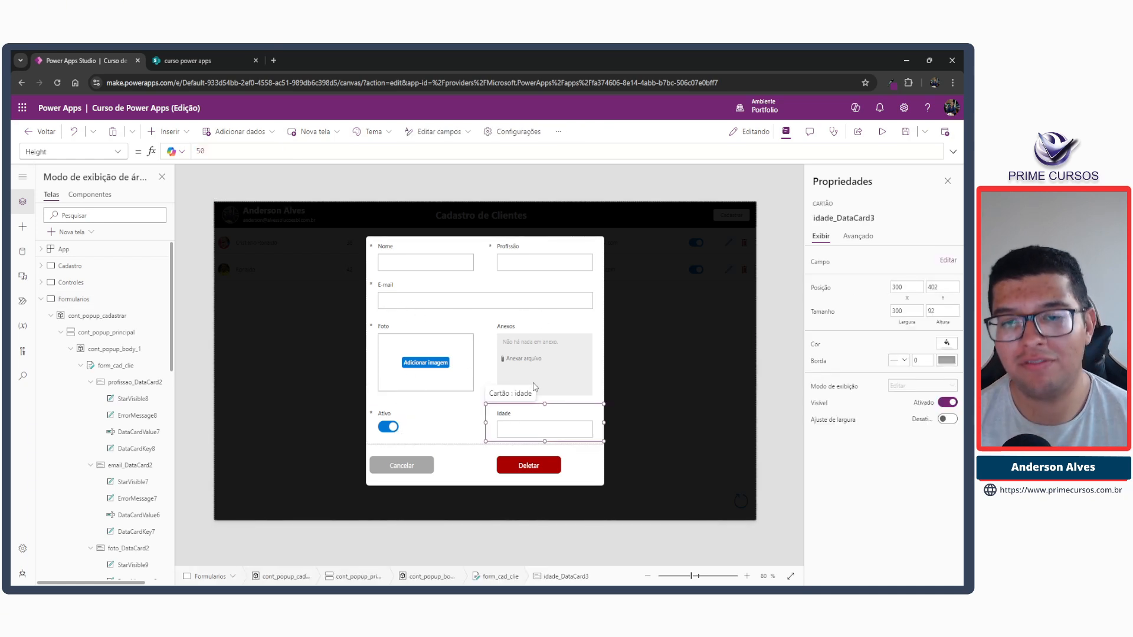
click(525, 185)
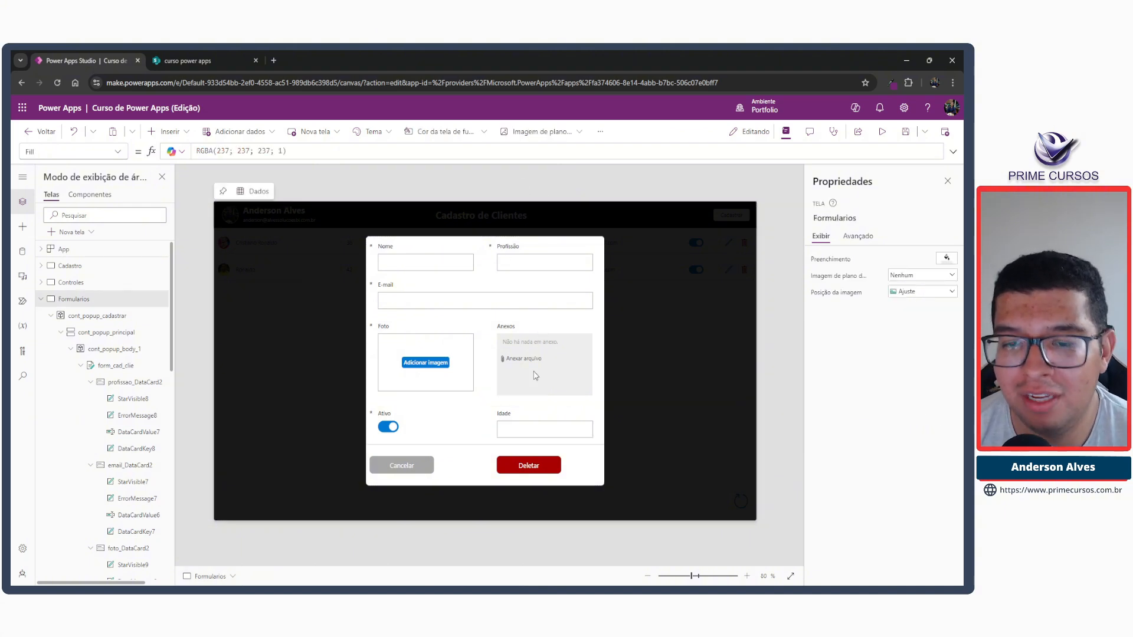
click(903, 133)
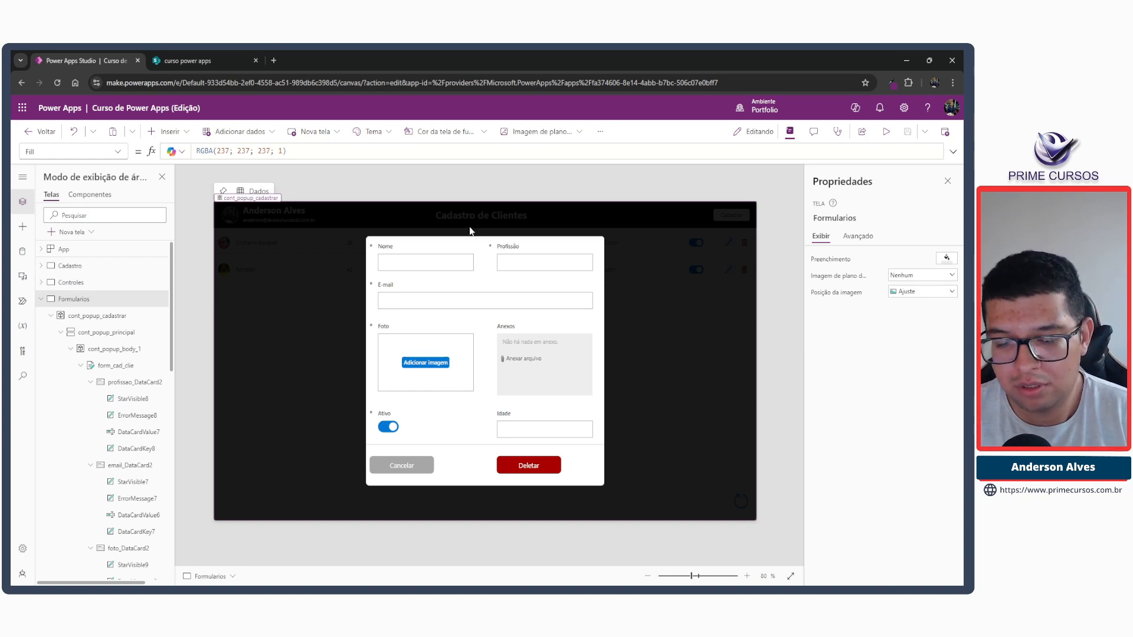
Set the minimum height of the popup's button container, cont_popup_bottom_1, to 40.
click(500, 462)
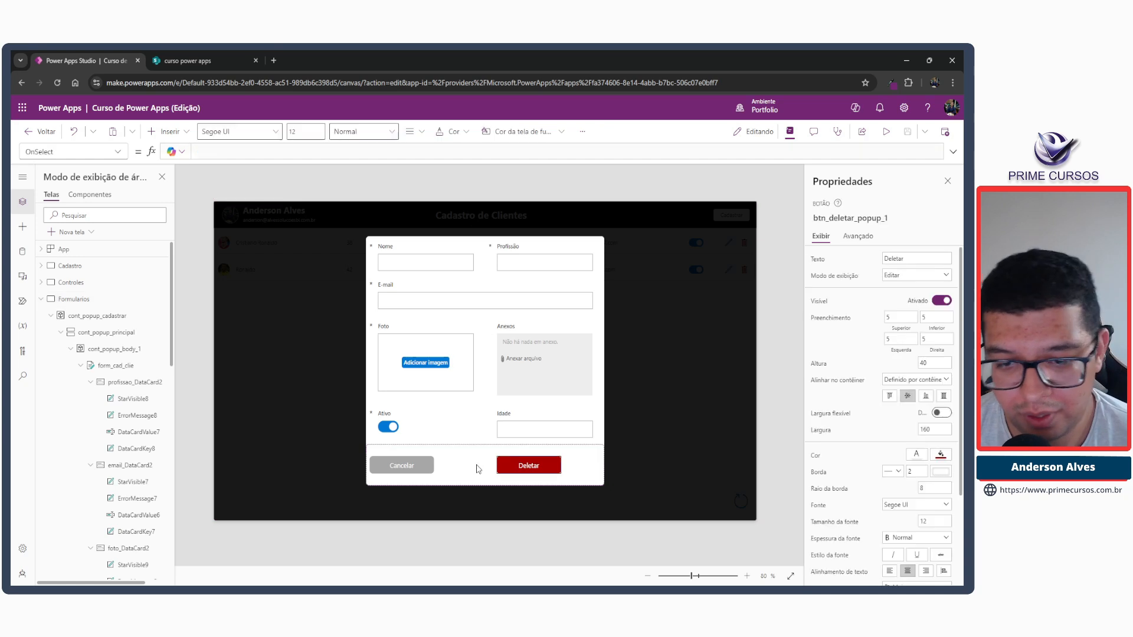
click(61, 332)
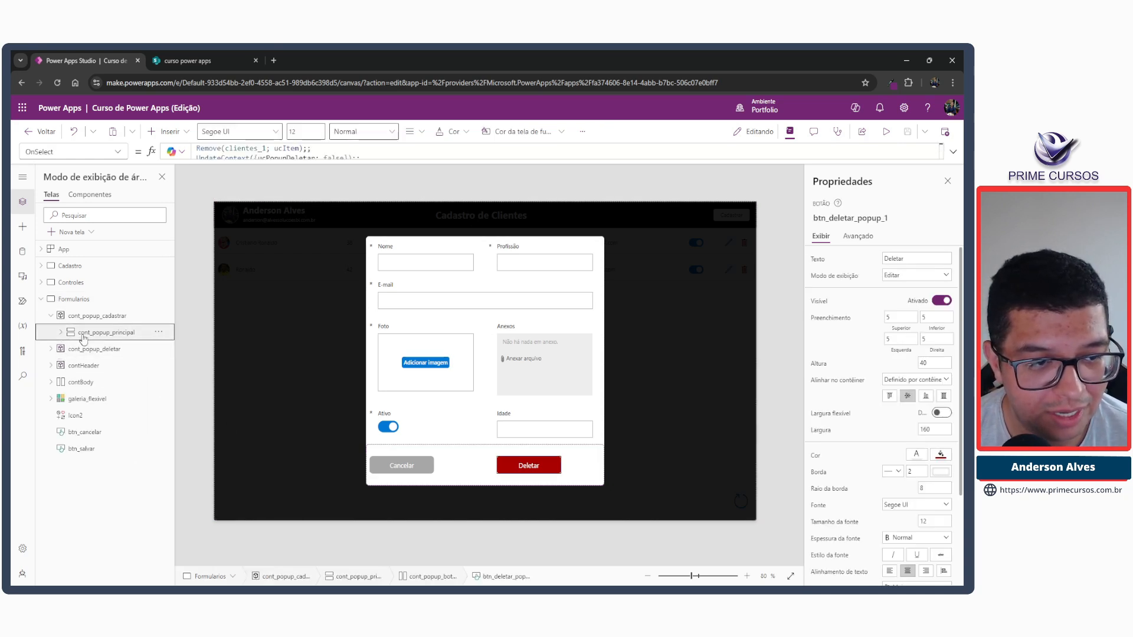
click(71, 338)
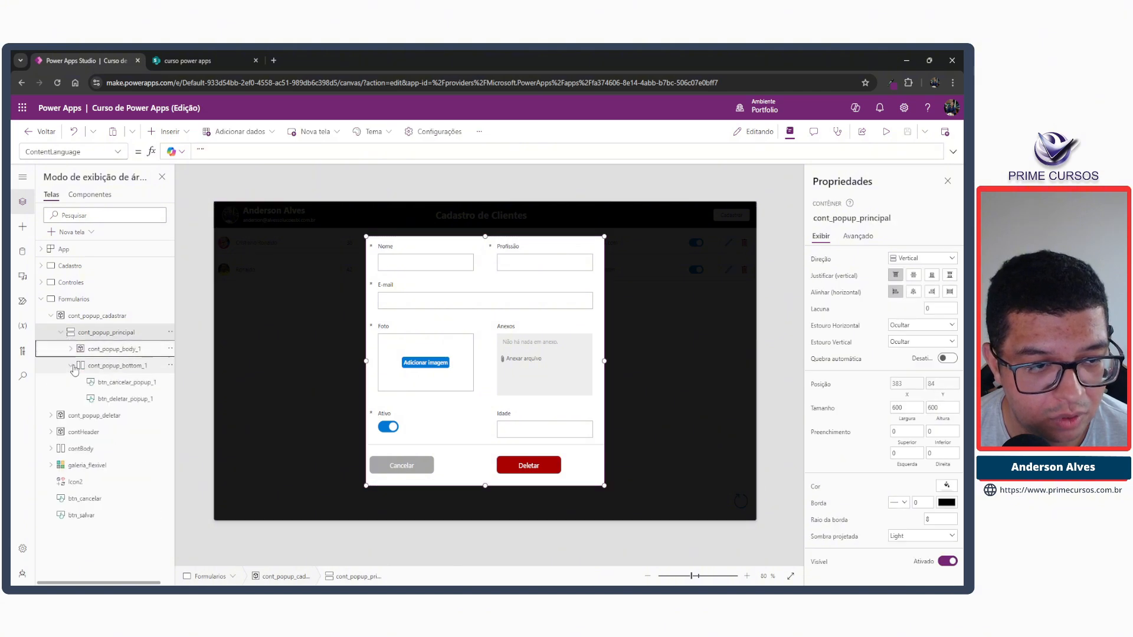
click(104, 367)
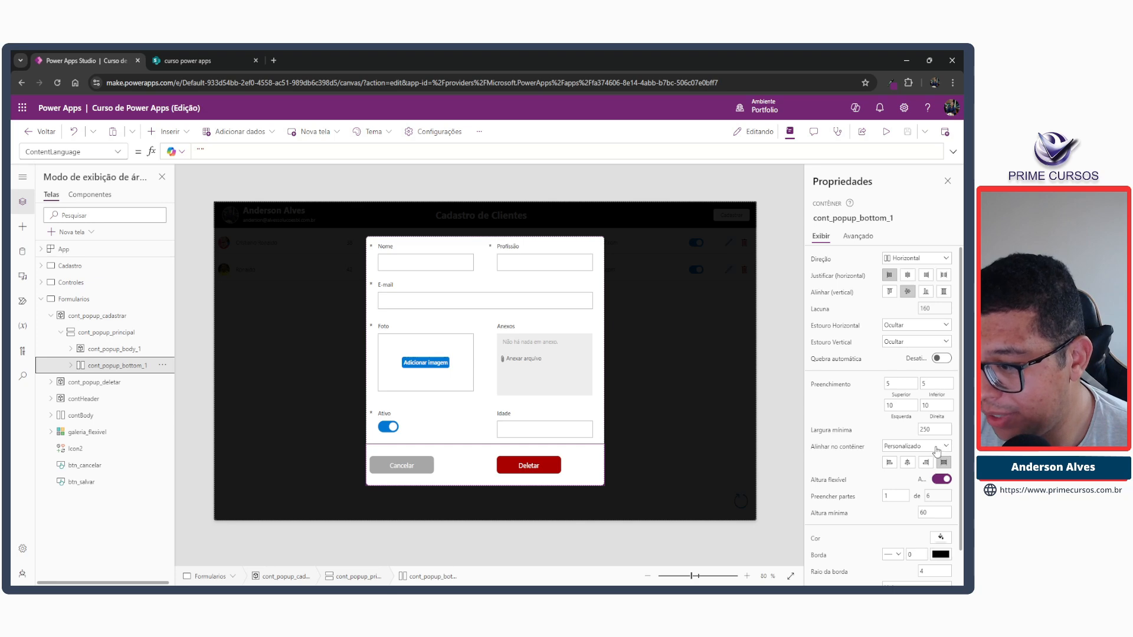
click(935, 511)
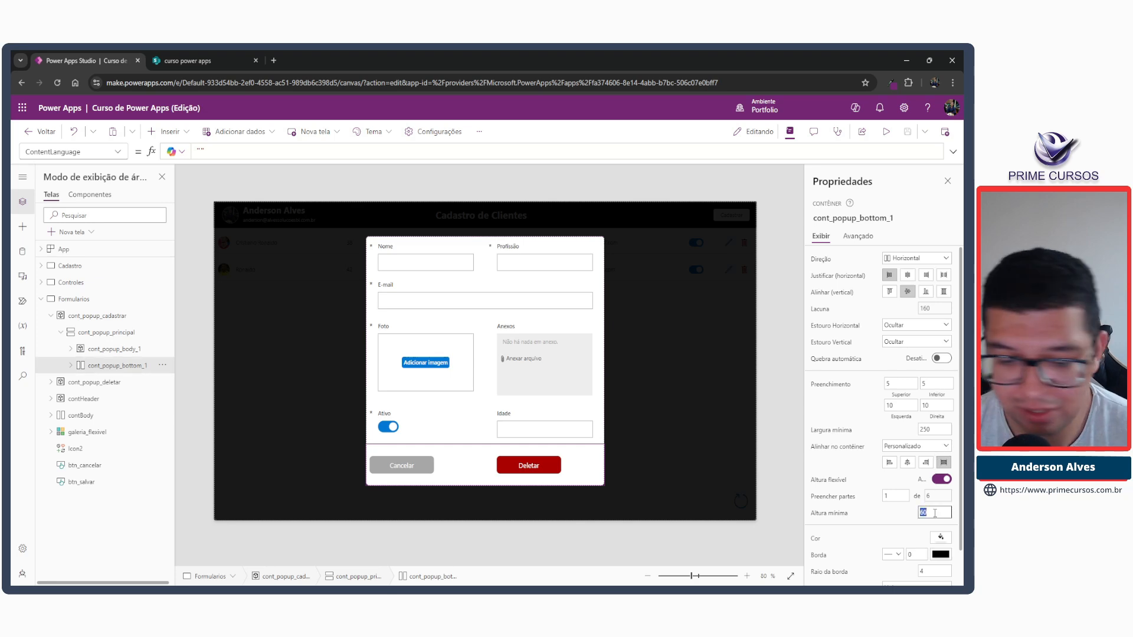
text(40)
key(Tab)
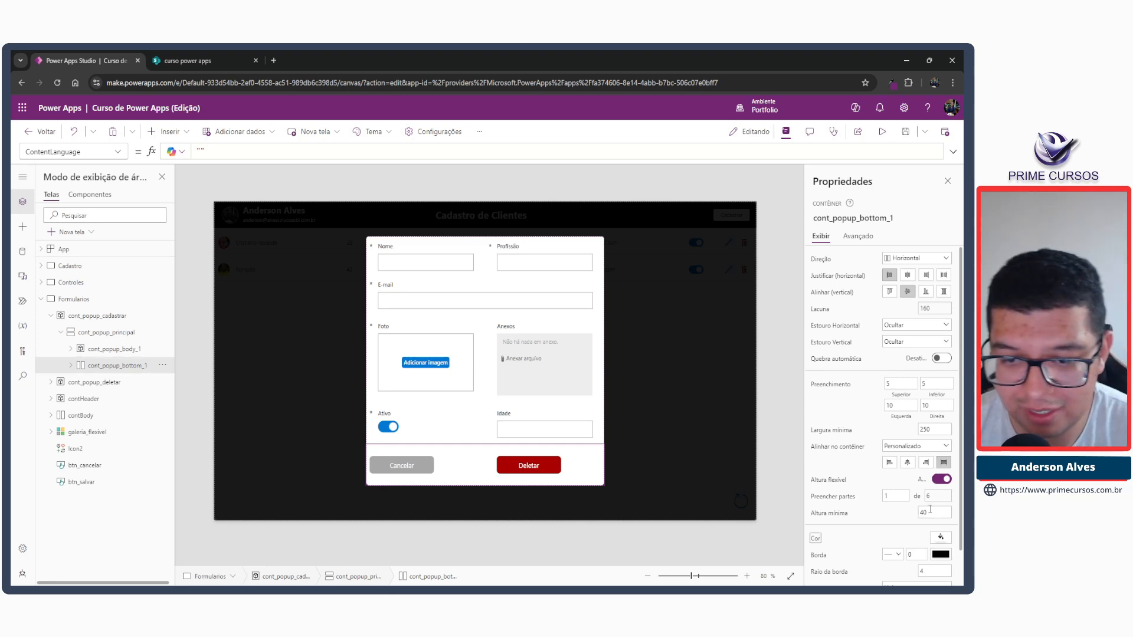
Increase the fill portions of the popup's body container, cont_popup_body_1, to 6 and finally to 7.
click(538, 469)
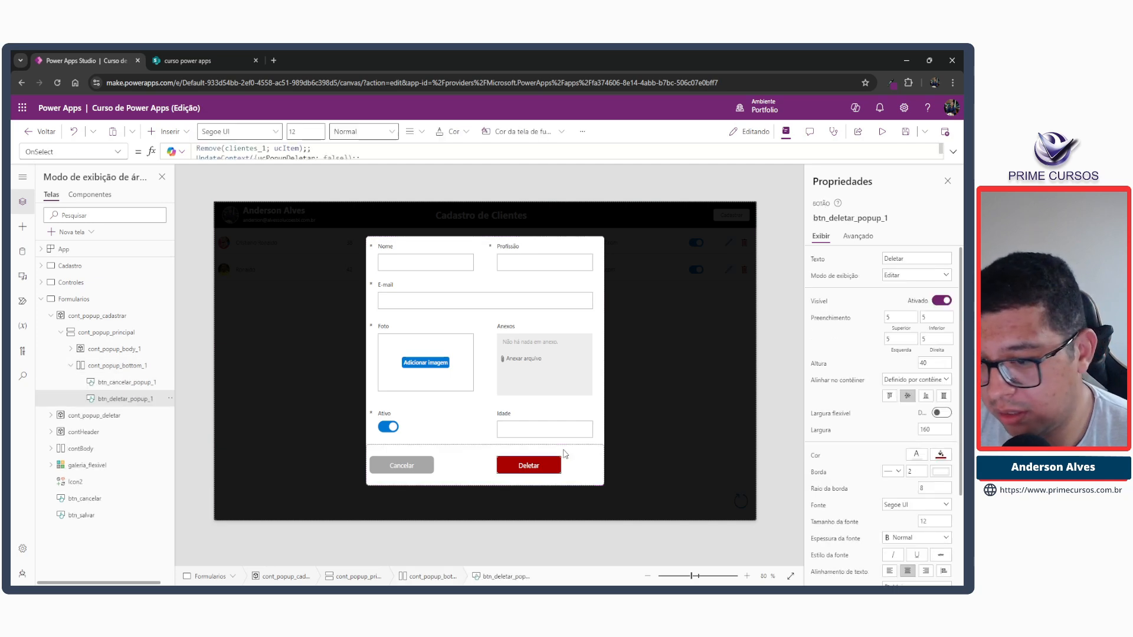
click(118, 365)
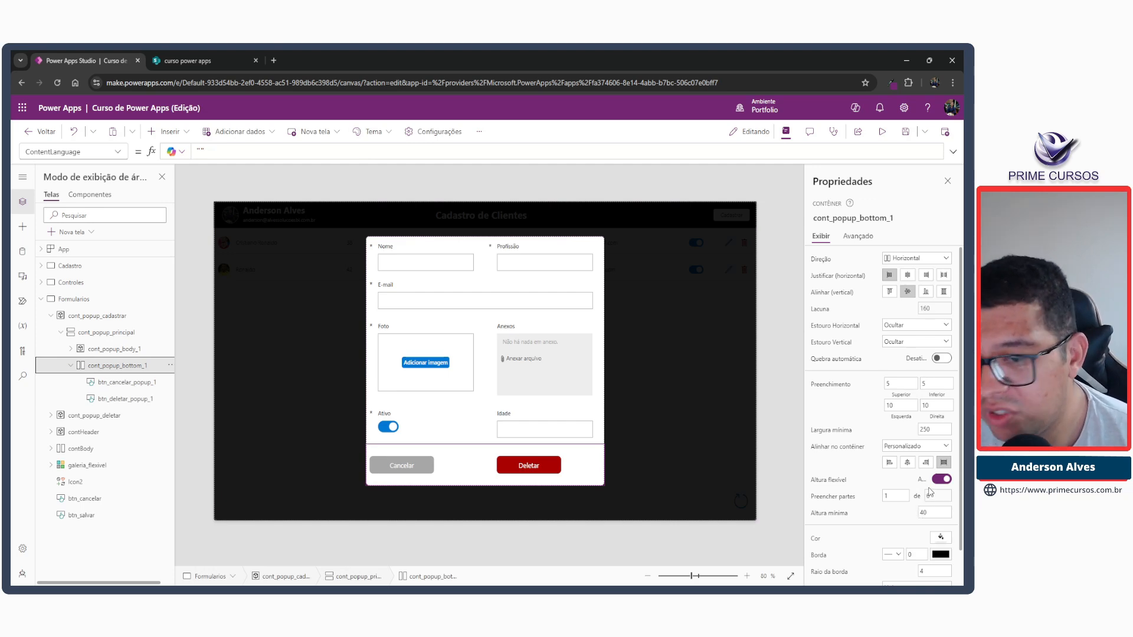
click(112, 349)
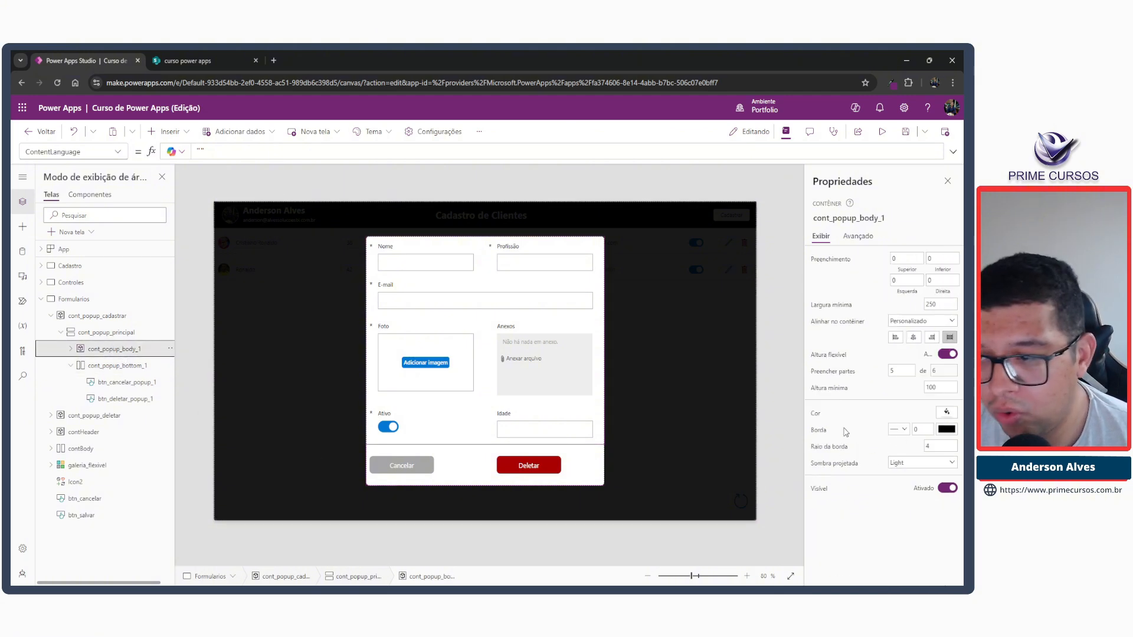
double_click(901, 373)
text(6)
key(Tab)
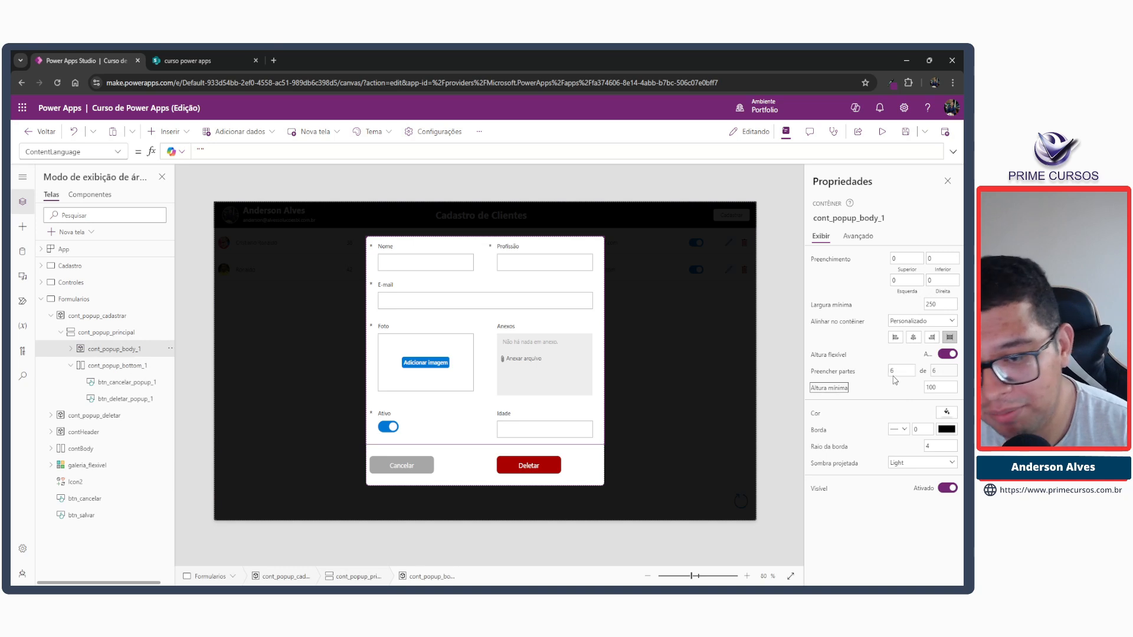
double_click(896, 374)
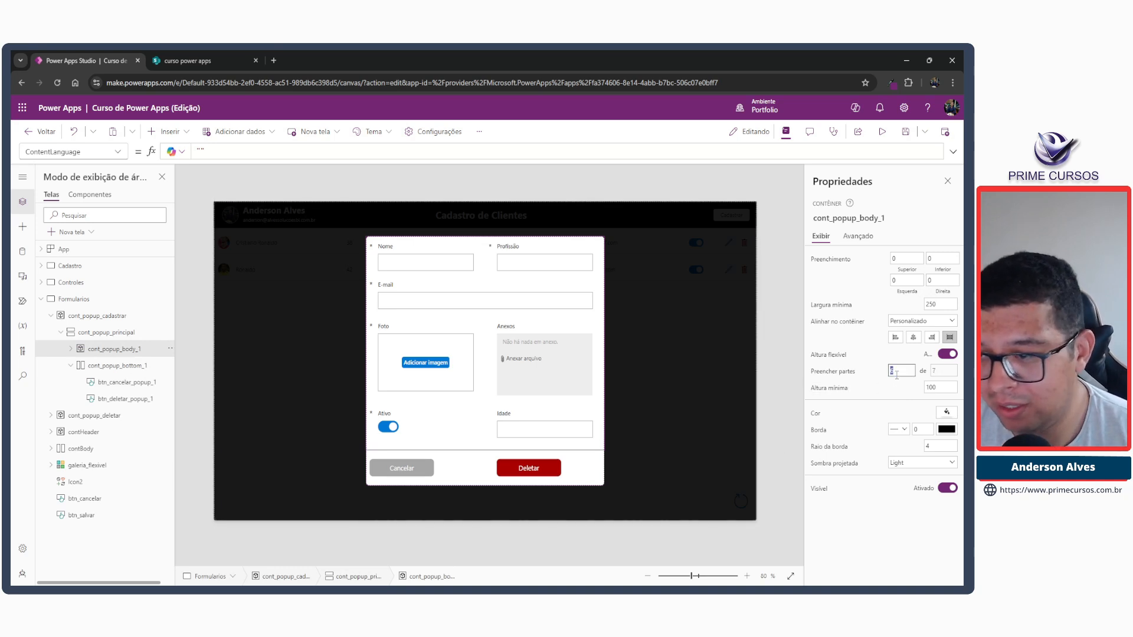
key(Tab)
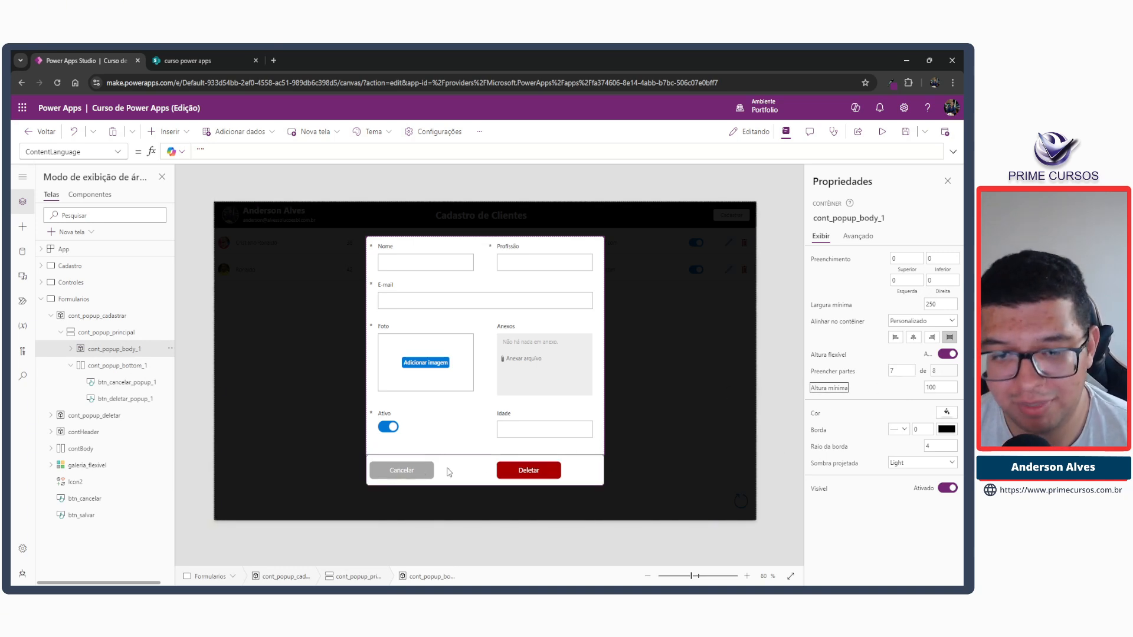
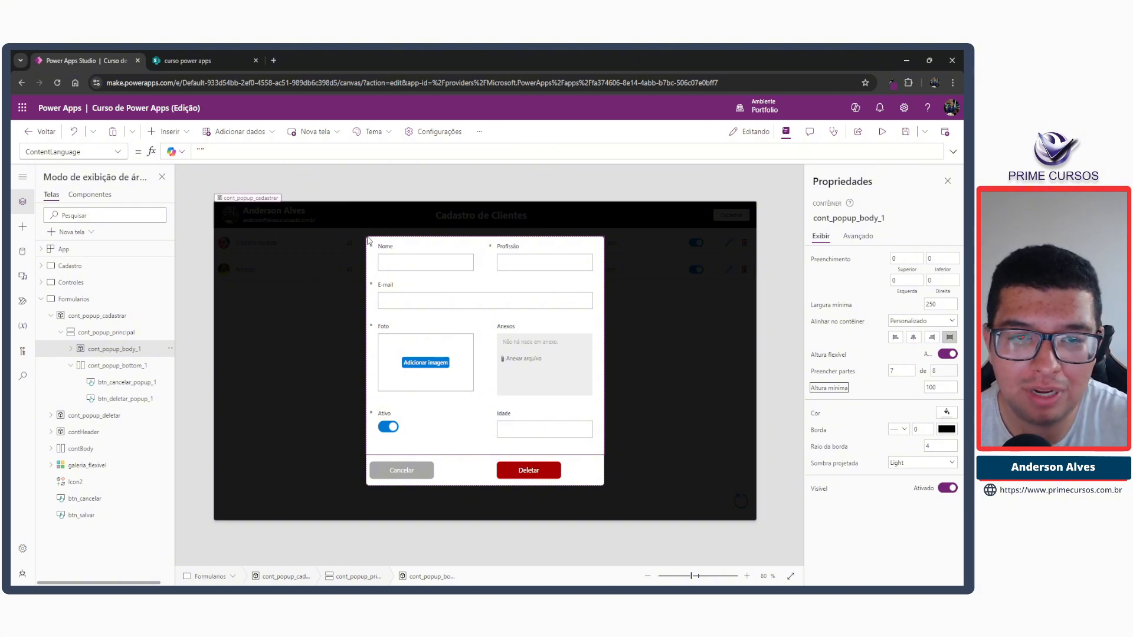
drag(368, 238, 604, 257)
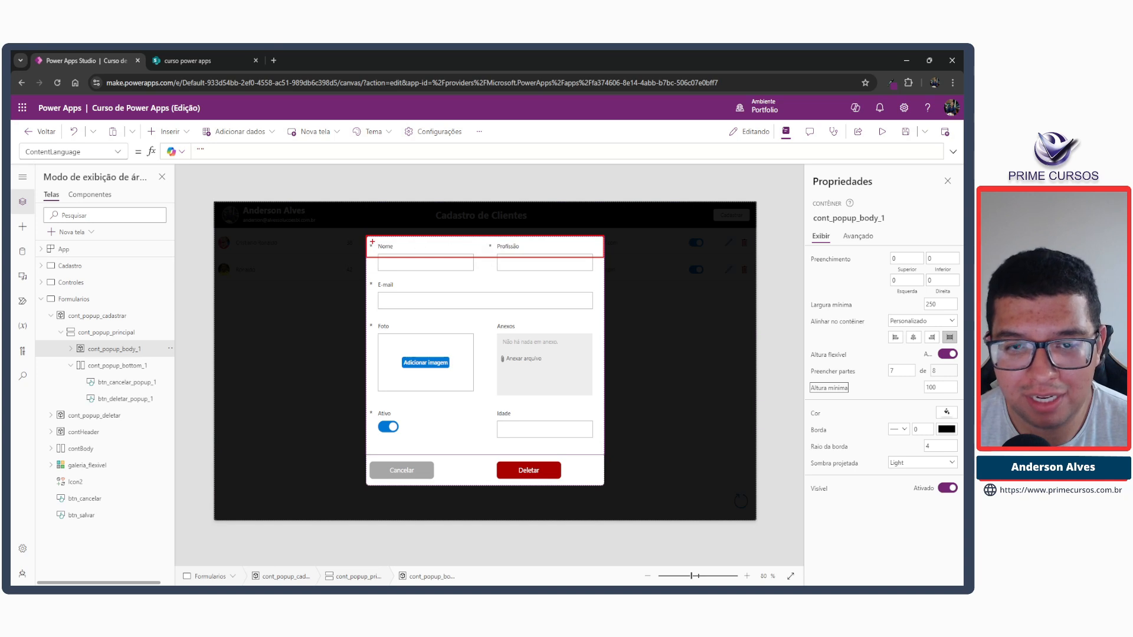
drag(373, 239, 426, 252)
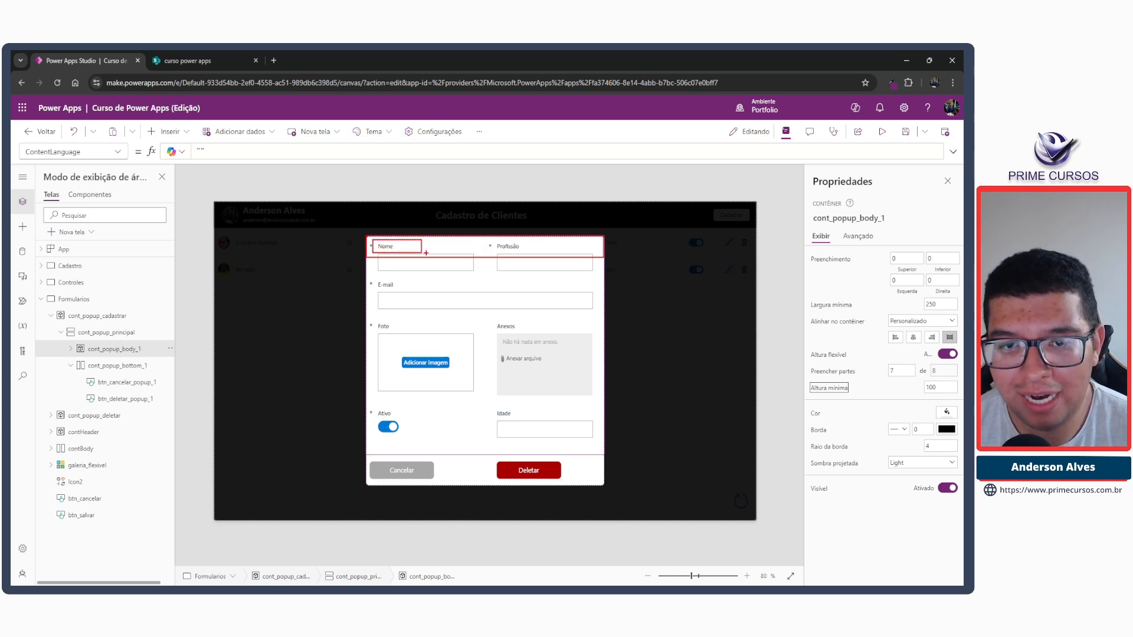
drag(586, 241, 600, 254)
key(Escape)
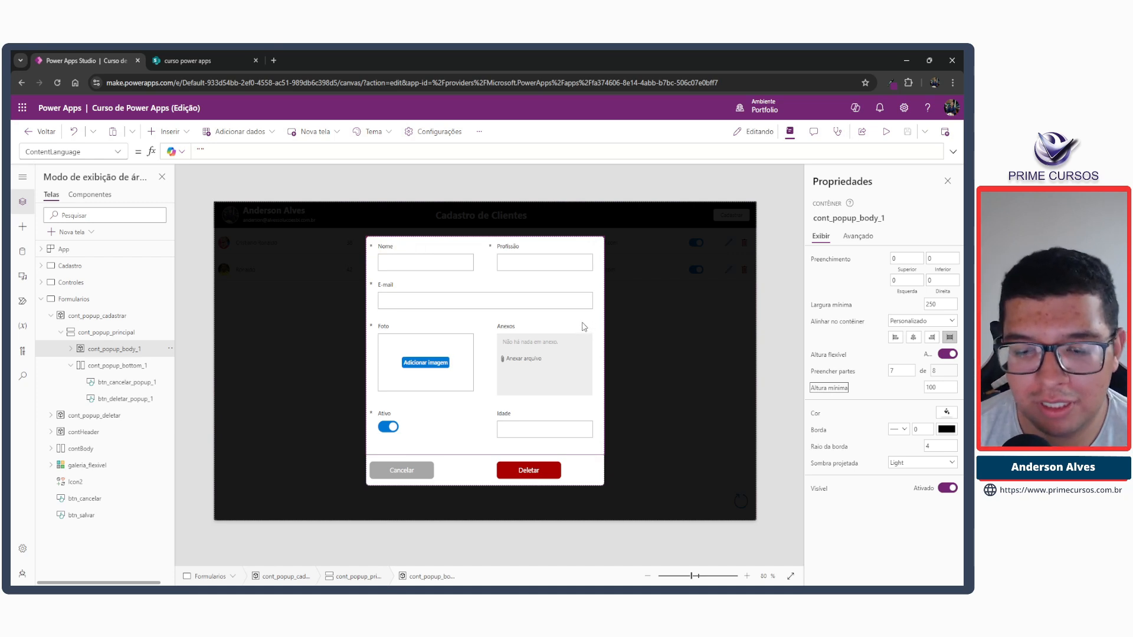
Delete the popup's copied Deletar and Cancelar buttons from the button container, cont_popup_bottom_1.
click(515, 475)
key(Delete)
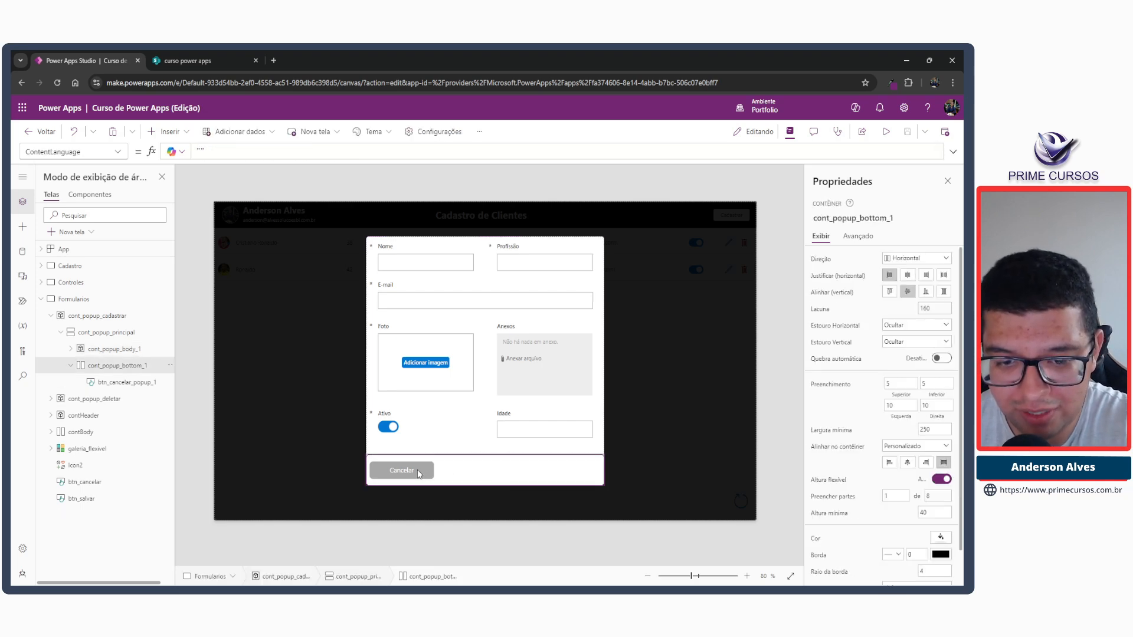
click(419, 474)
key(Delete)
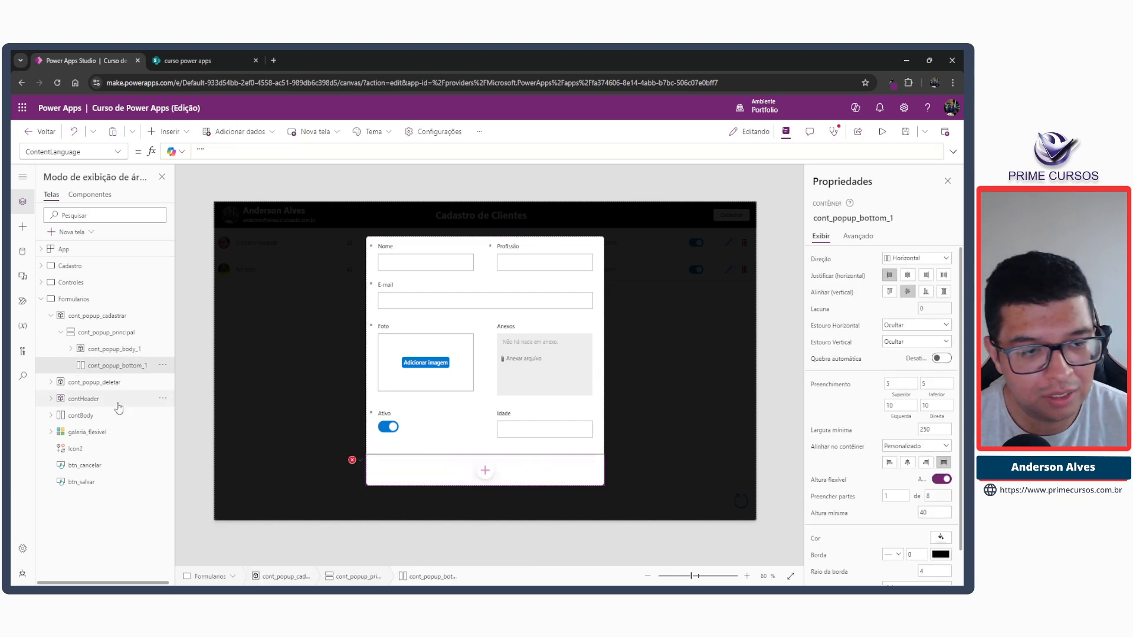
Move the original btn_cancelar and btn_salvar buttons into the popup's button container, cont_popup_bottom_1, and make both visible.
click(83, 466)
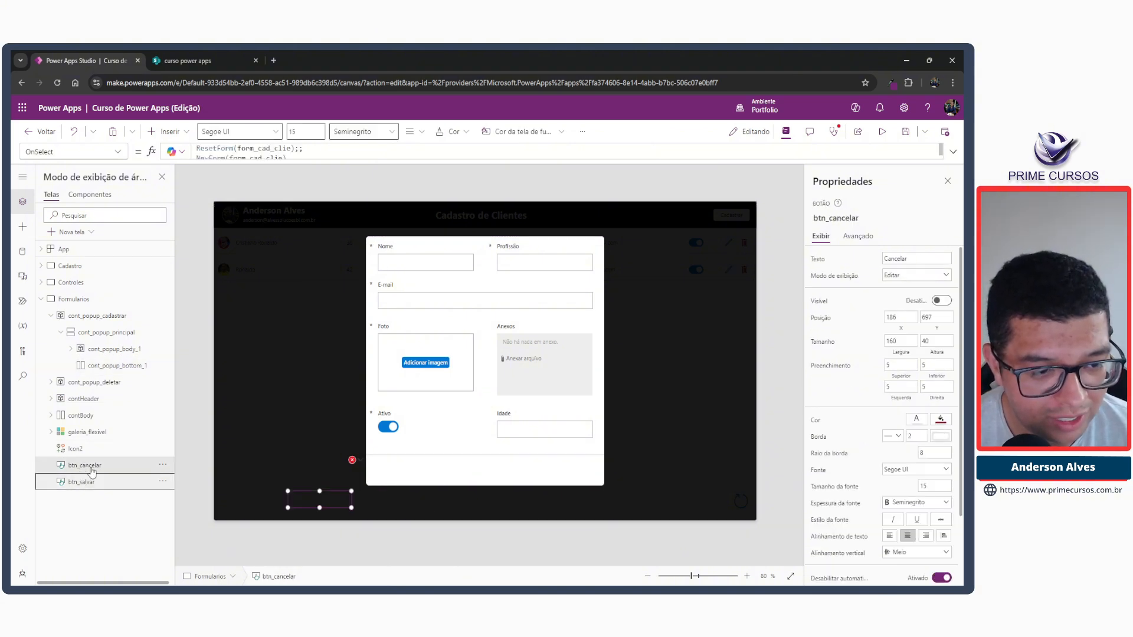
ctrl+click(81, 481)
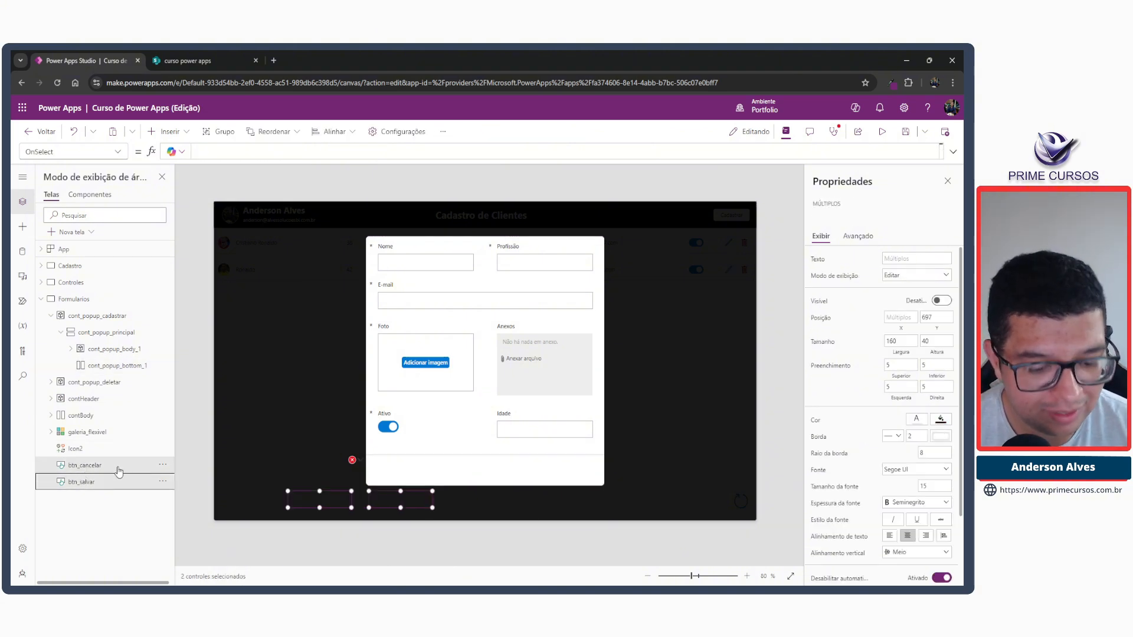
key(Delete)
click(423, 476)
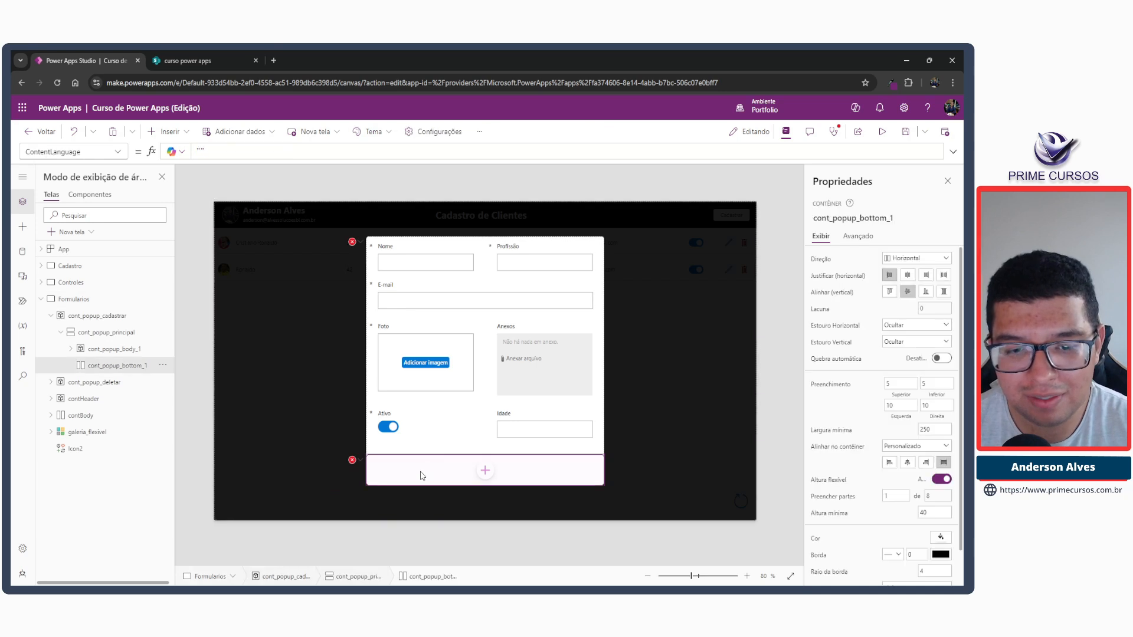
key(ctrl+z)
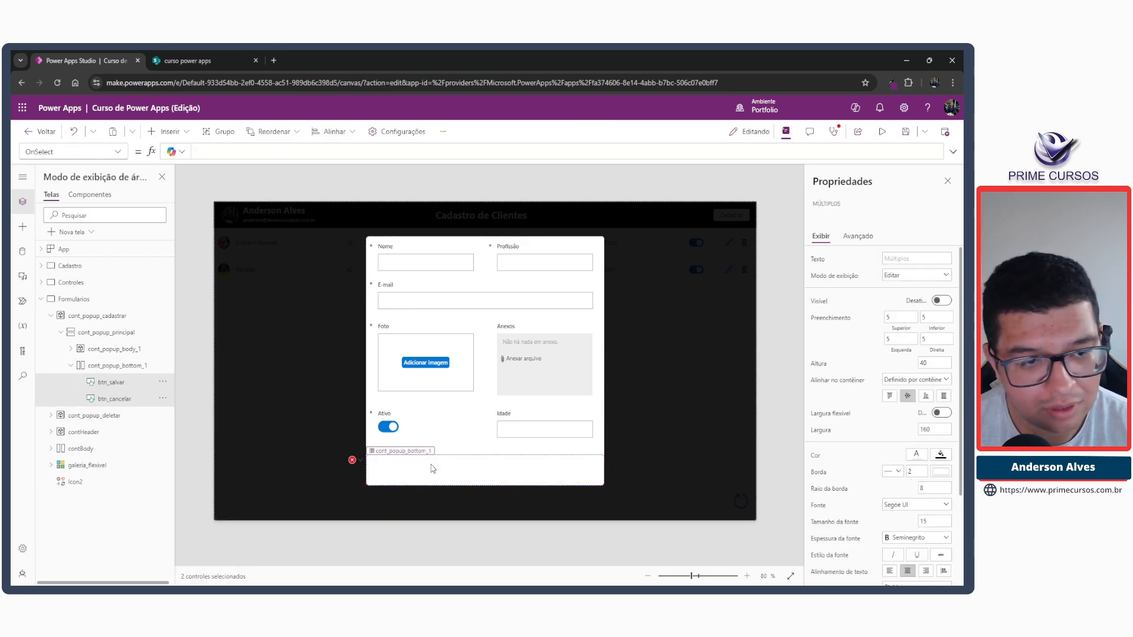
scroll(920, 519, down, 3)
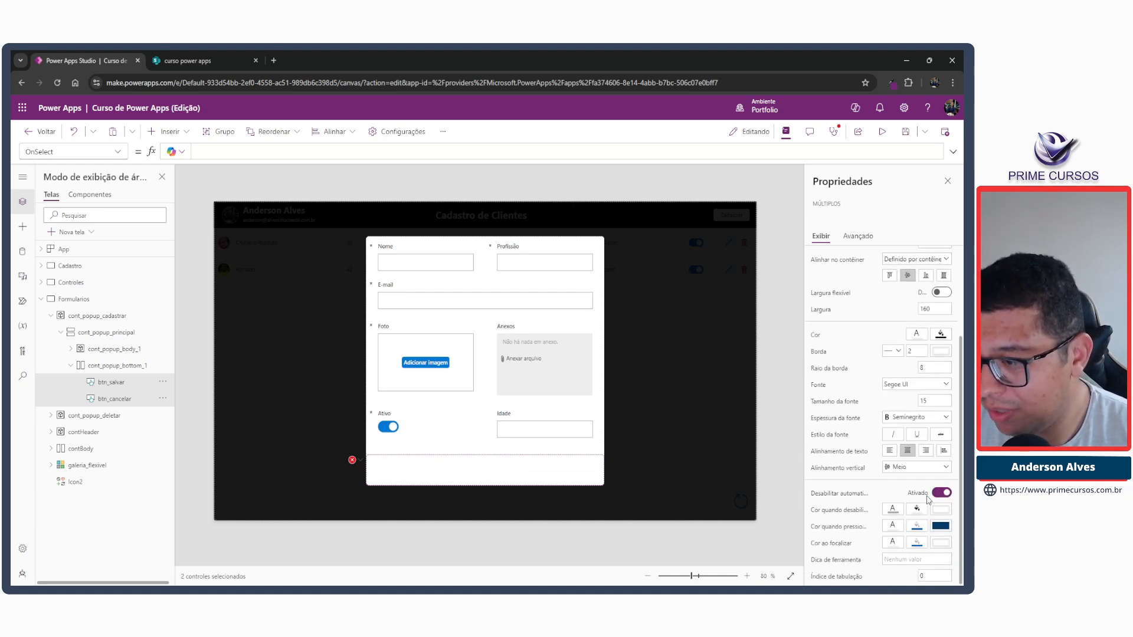
scroll(939, 348, up, 3)
click(940, 301)
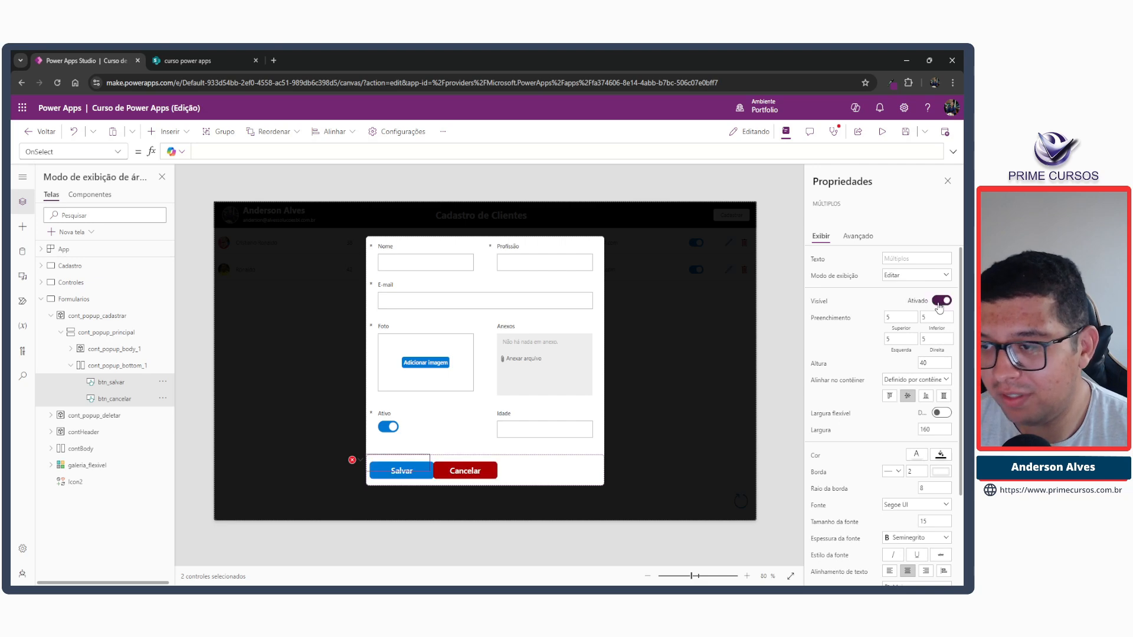
click(357, 460)
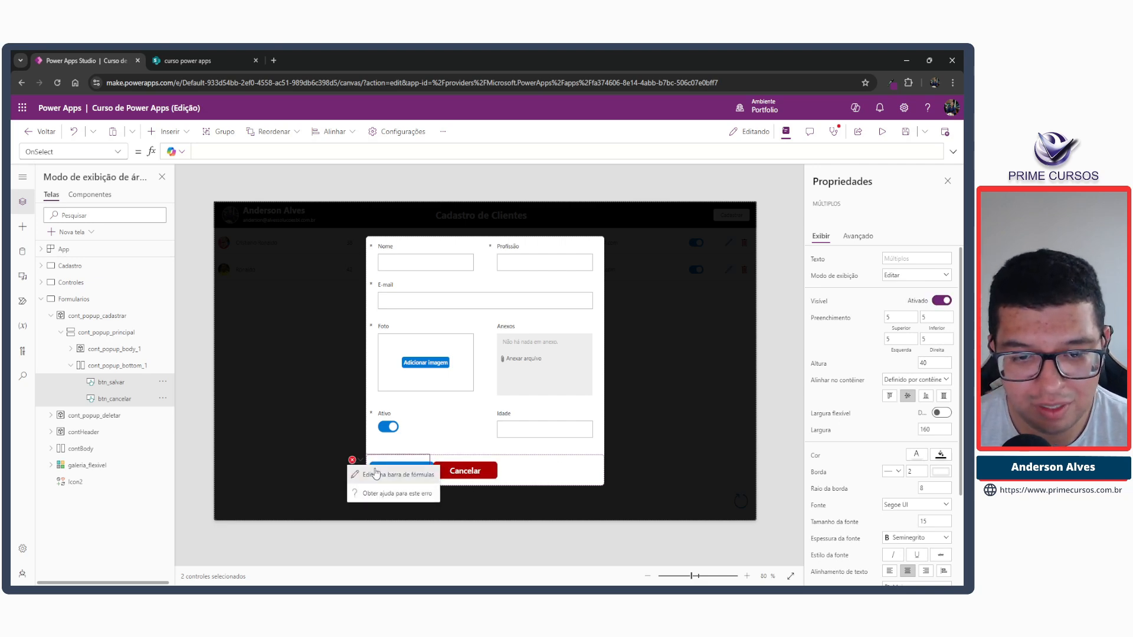
click(375, 474)
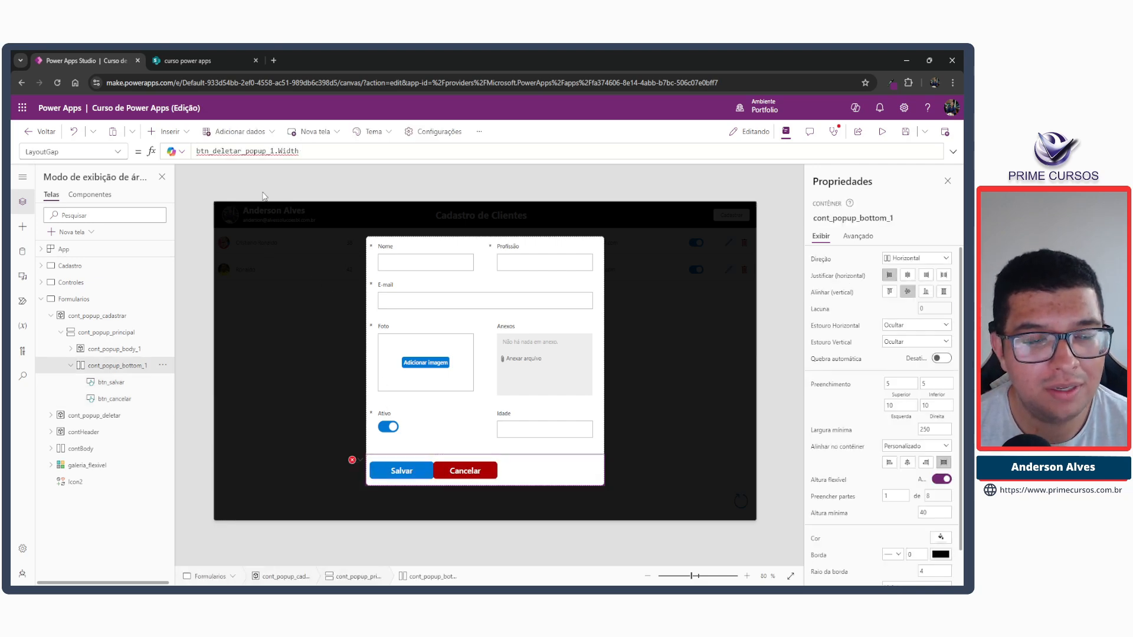
key(ctrl+a)
key(BackSpace)
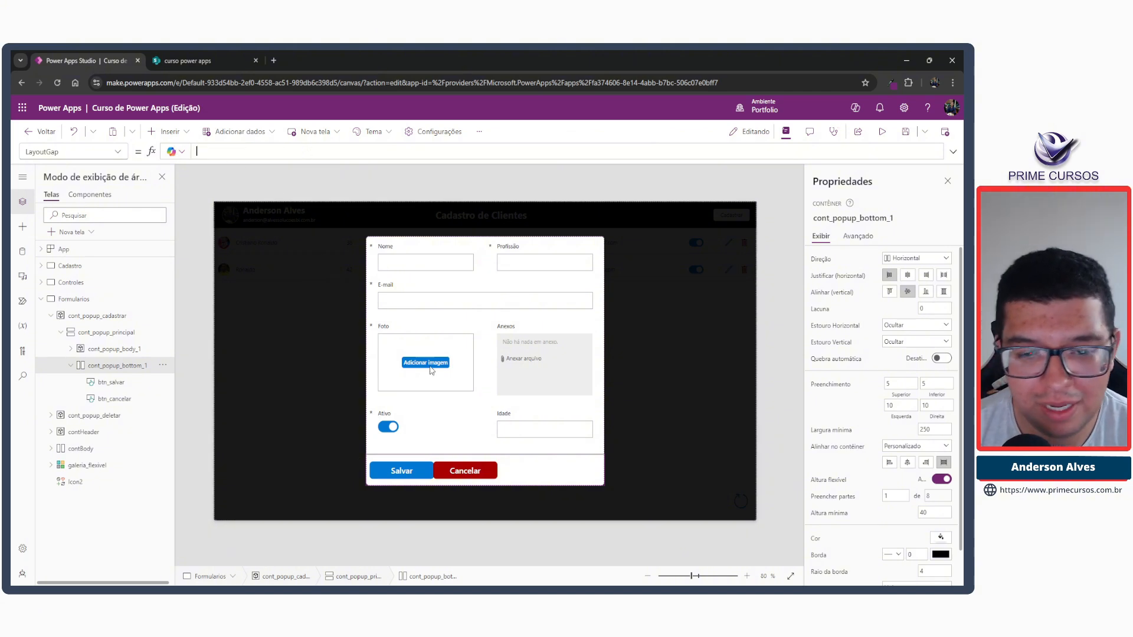
key(ctrl+z)
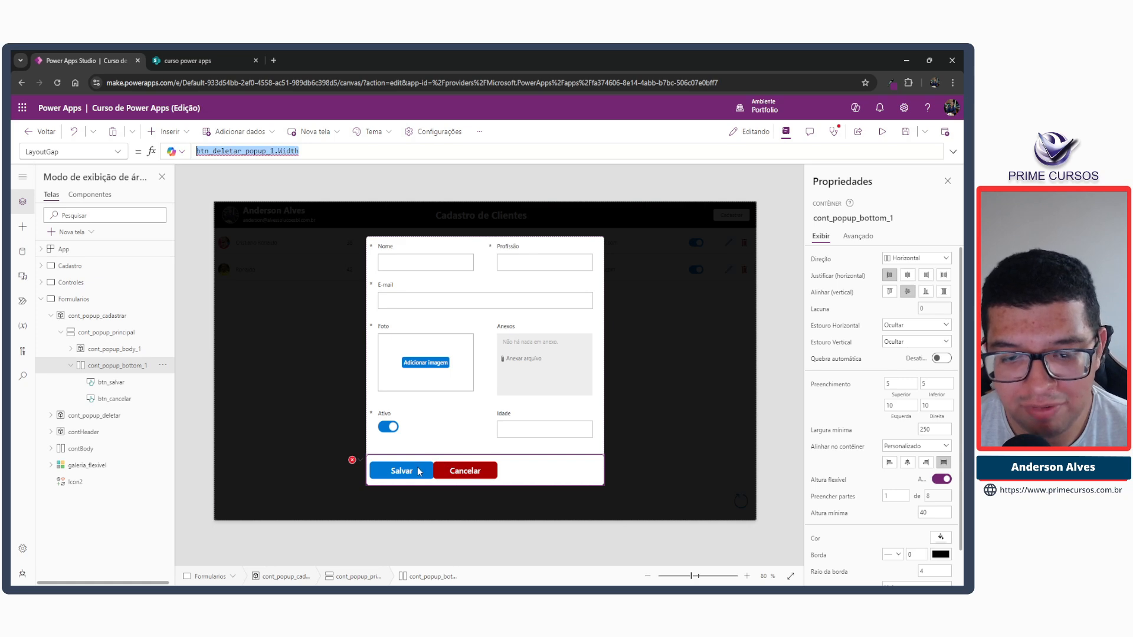
Fix the LayoutGap formula of cont_popup_bottom_1 by setting it to btn_salvar.Width.
click(464, 470)
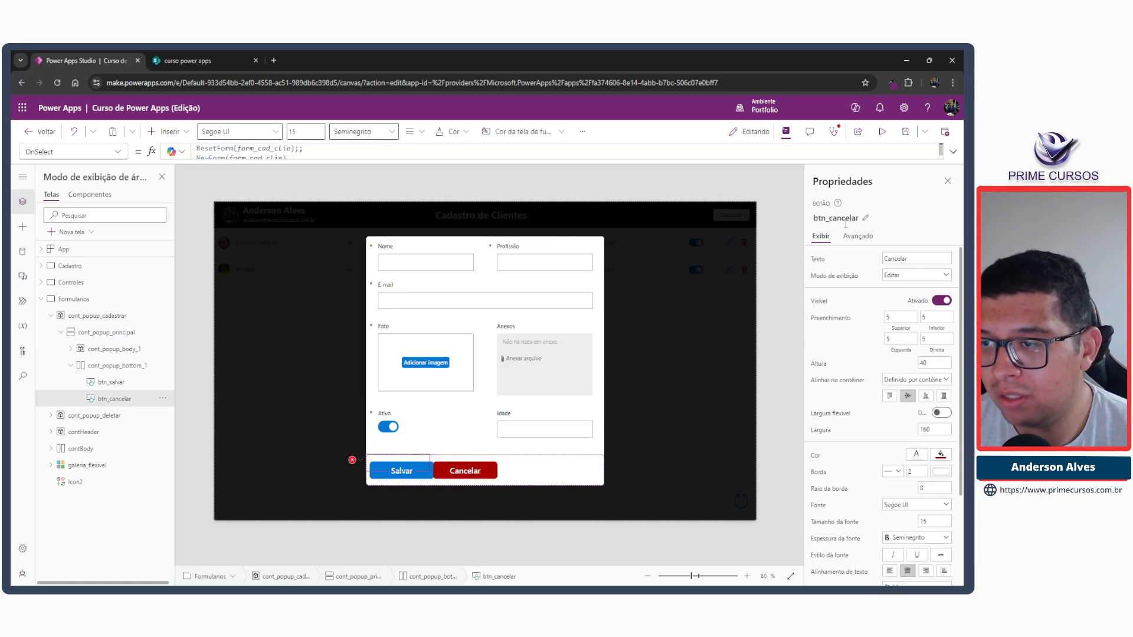
click(421, 481)
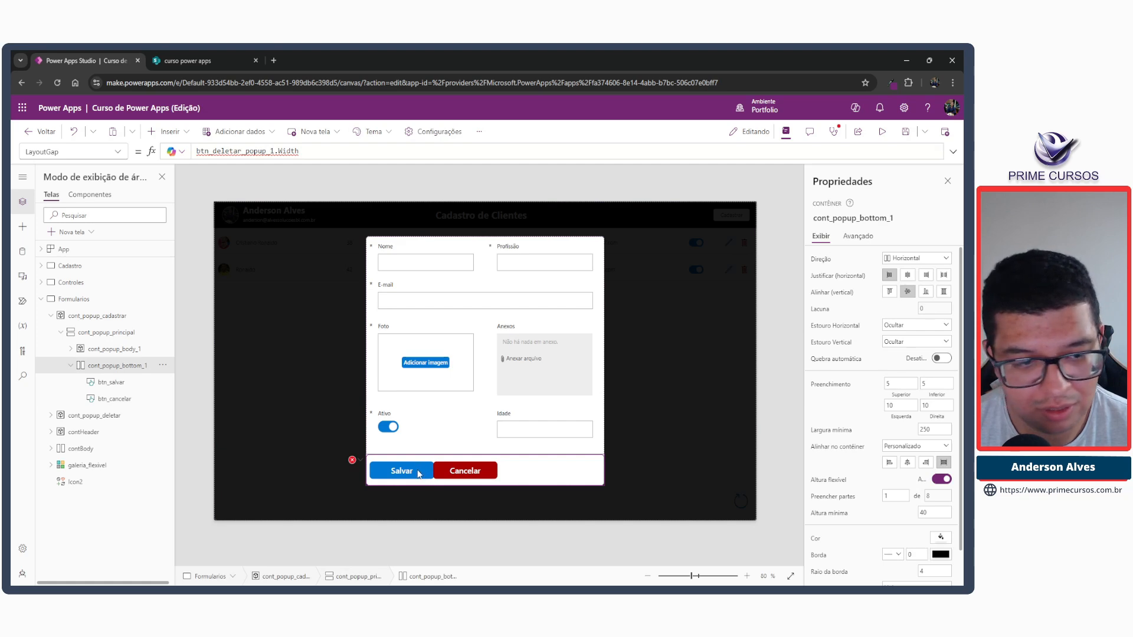
click(121, 399)
click(352, 460)
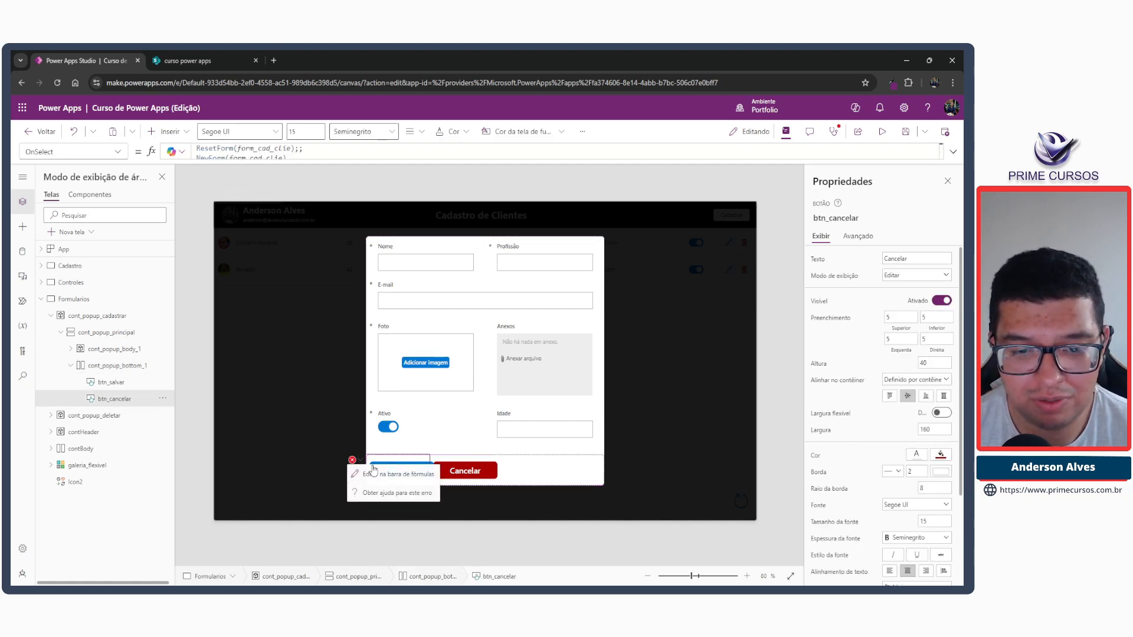
click(374, 473)
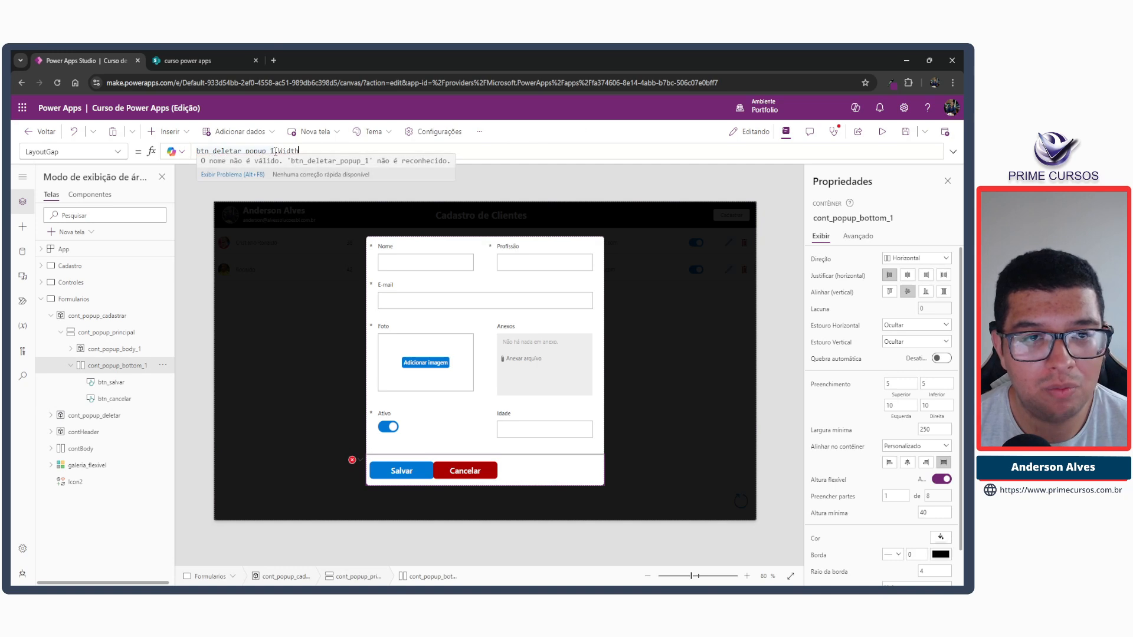
double_click(267, 151)
text(btn_salvar)
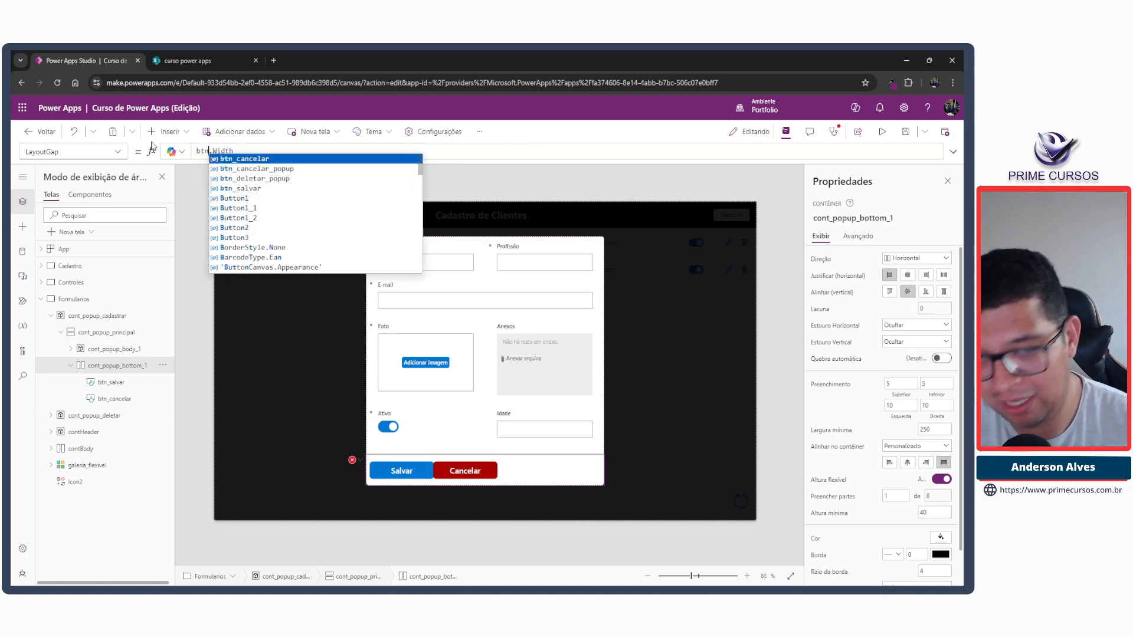
Reorder the buttons in cont_popup_bottom_1 so that Cancelar comes first and Salvar second.
click(423, 472)
key(ctrl+[)
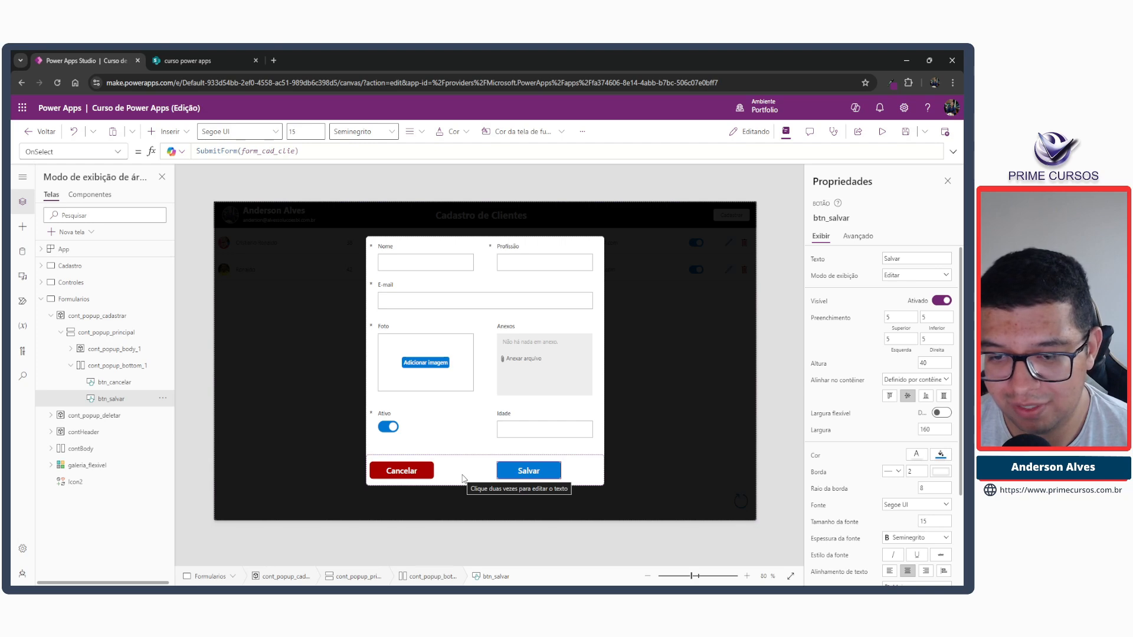
click(402, 470)
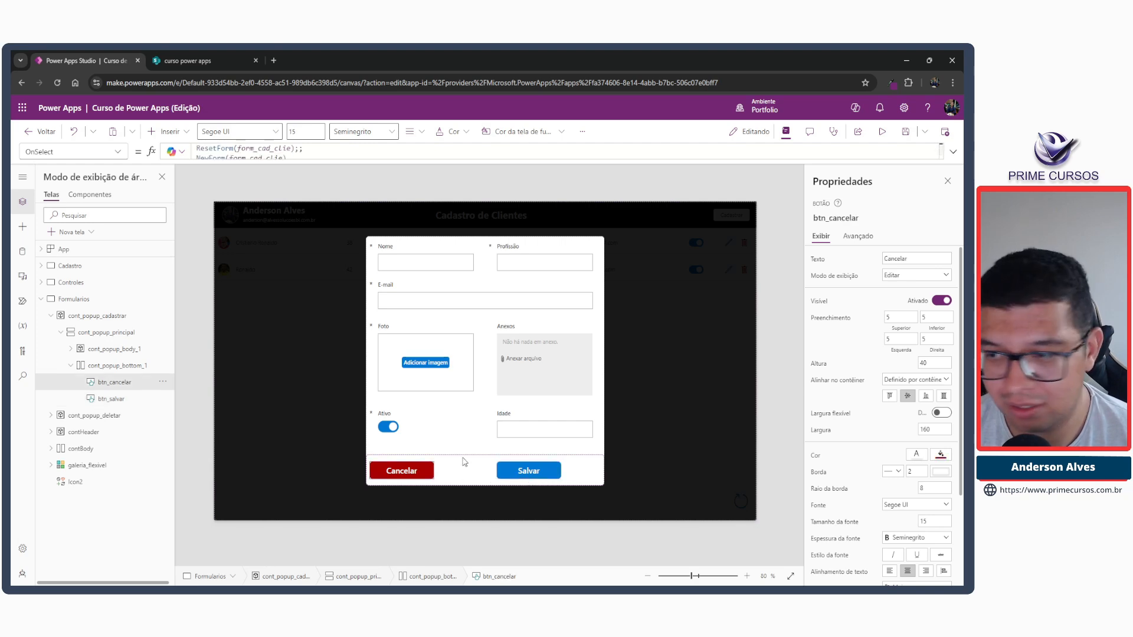
click(941, 413)
click(940, 413)
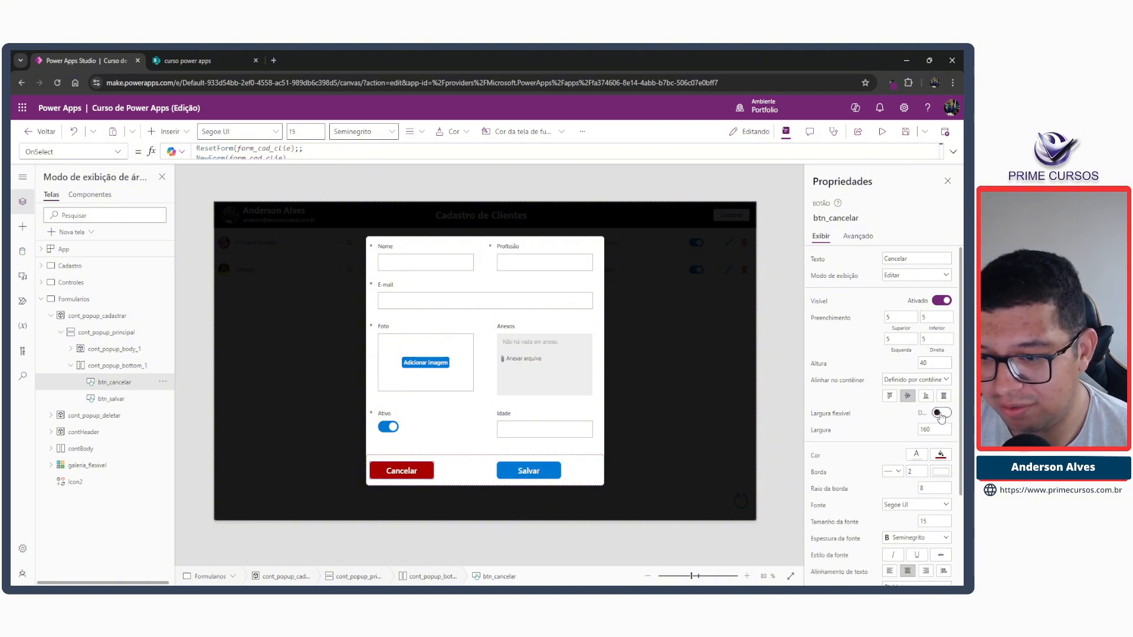
Set the horizontal justification of cont_popup_bottom_1 to space between, pushing Cancelar and Salvar to opposite ends.
click(486, 475)
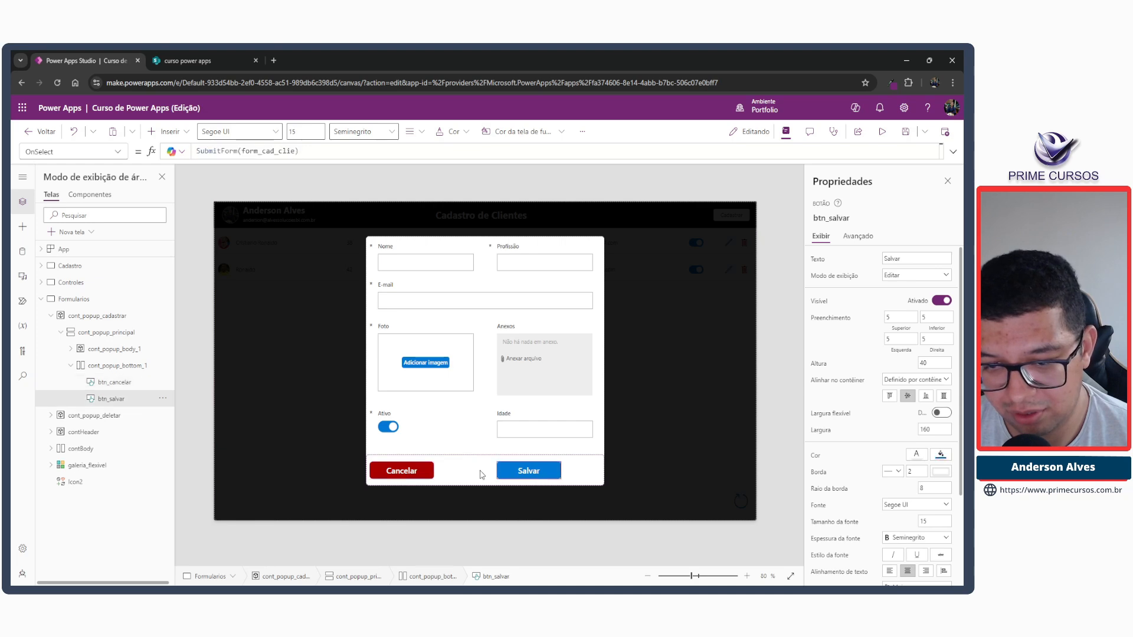
click(117, 366)
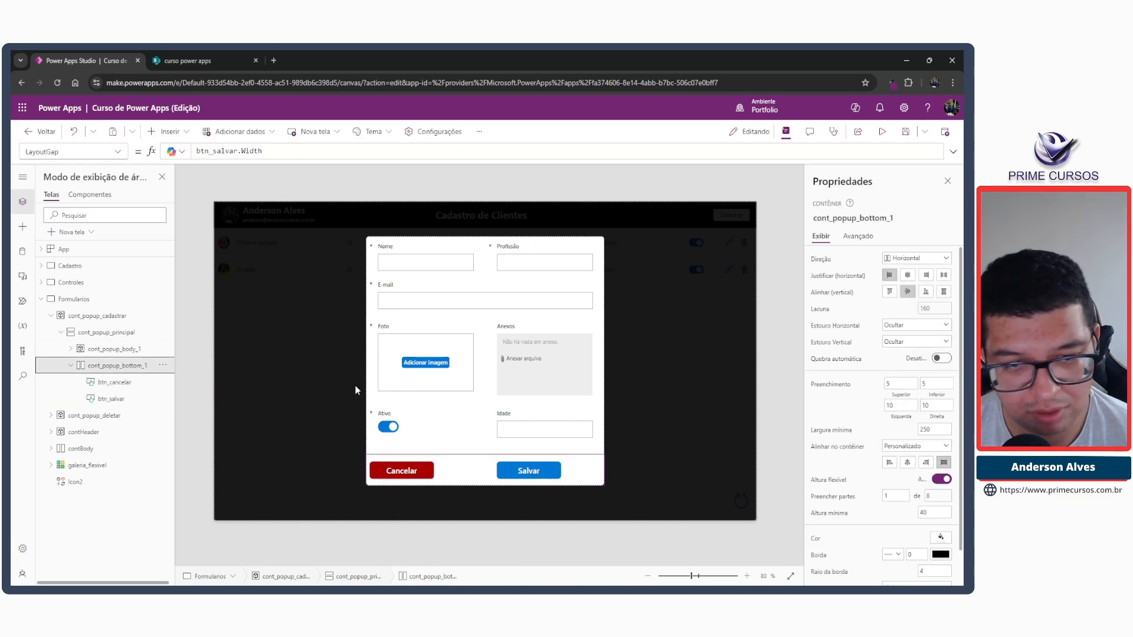
click(944, 276)
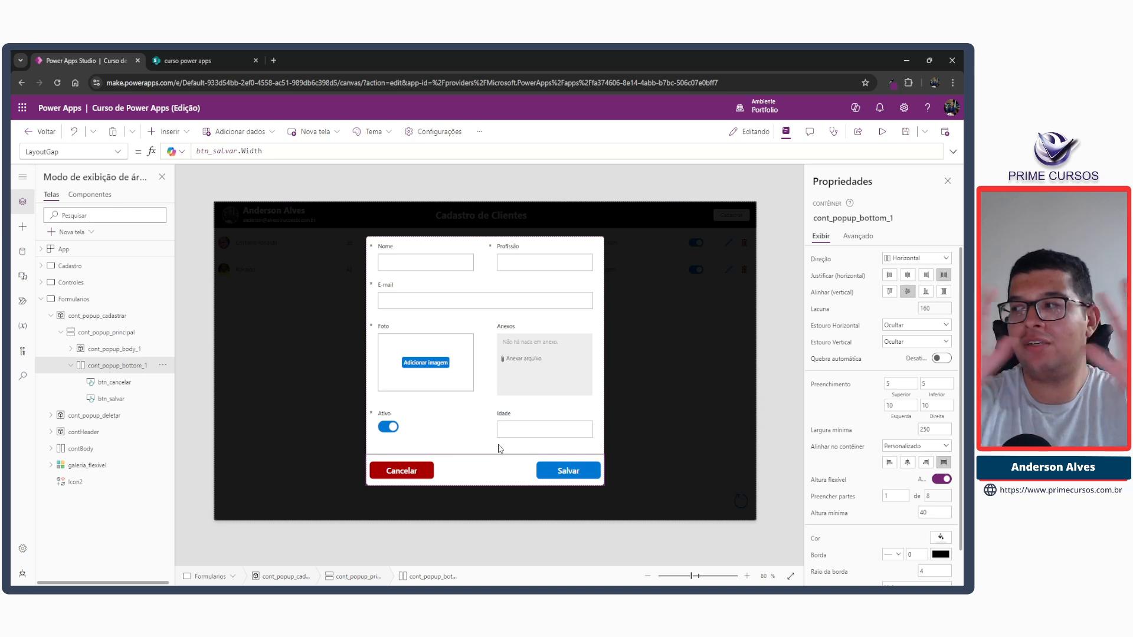
Review the OnSelect formulas of the Salvar and Cancelar buttons in the popup.
click(560, 474)
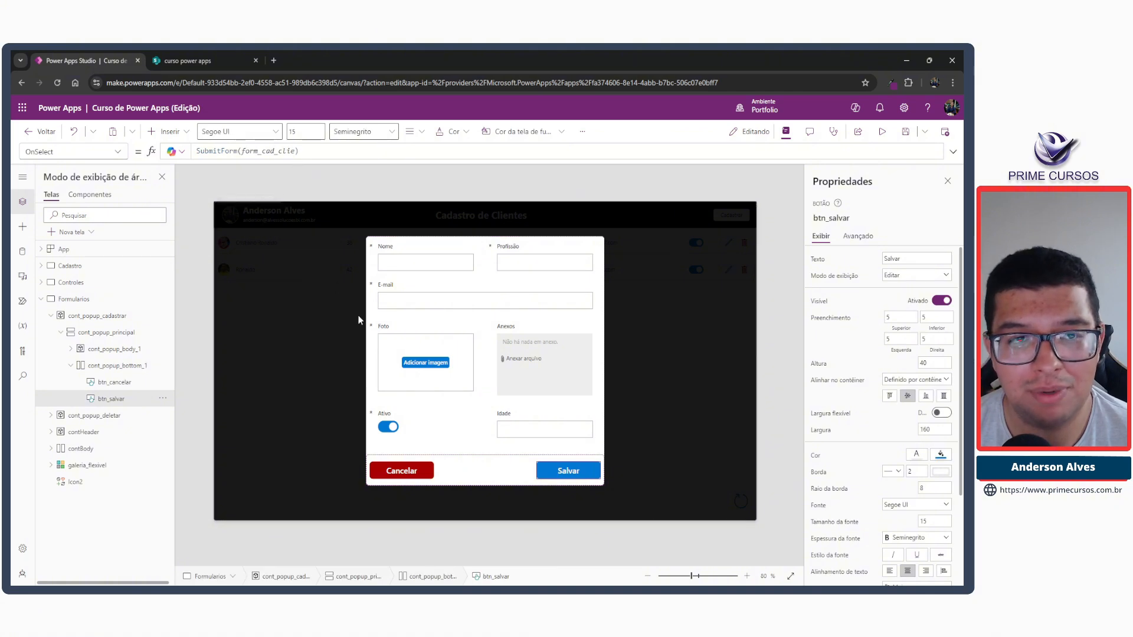
click(401, 471)
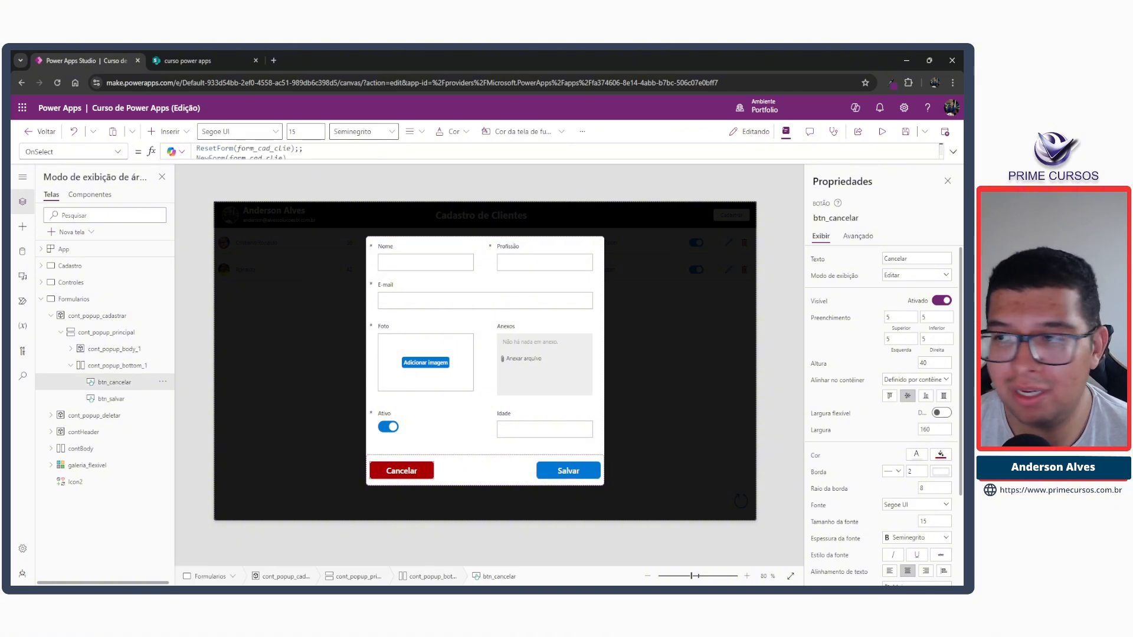
click(953, 152)
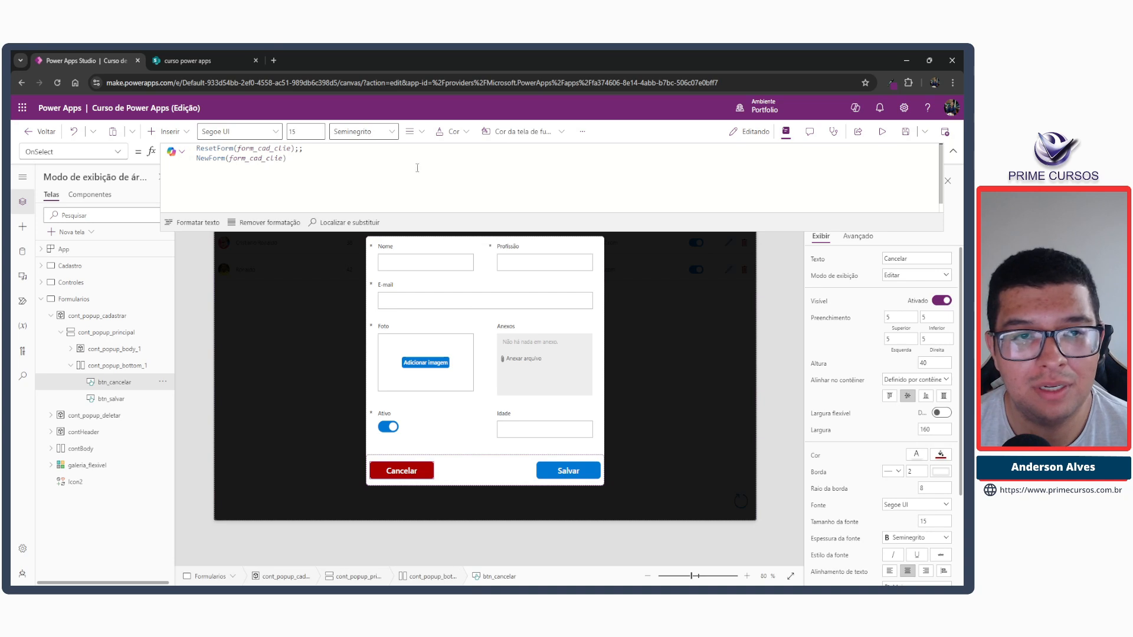
click(953, 151)
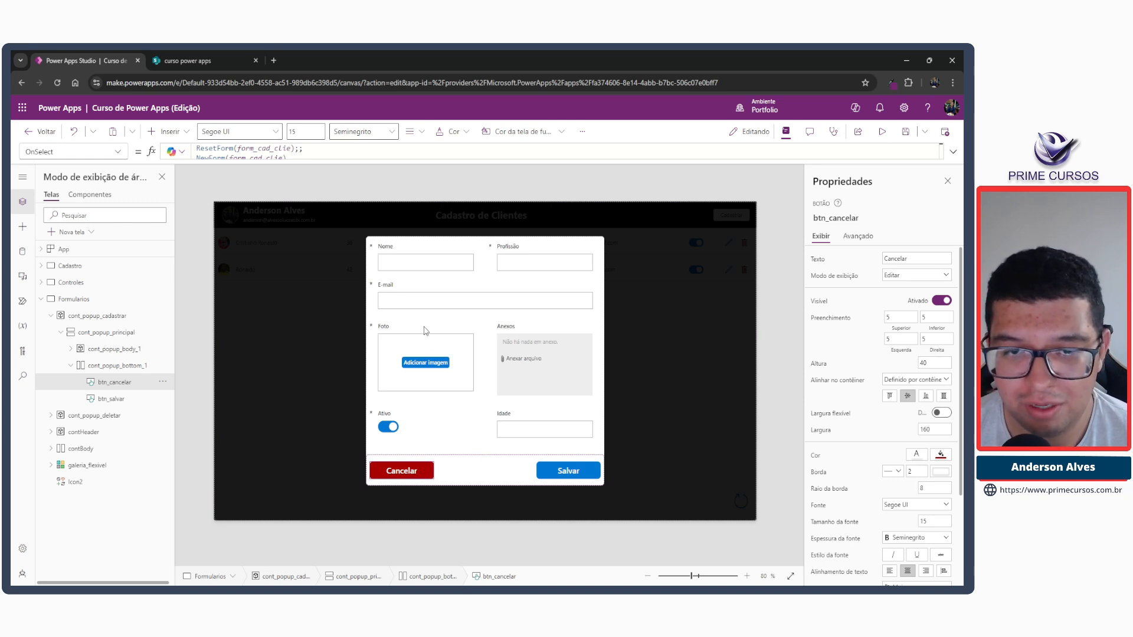
drag(369, 238, 602, 256)
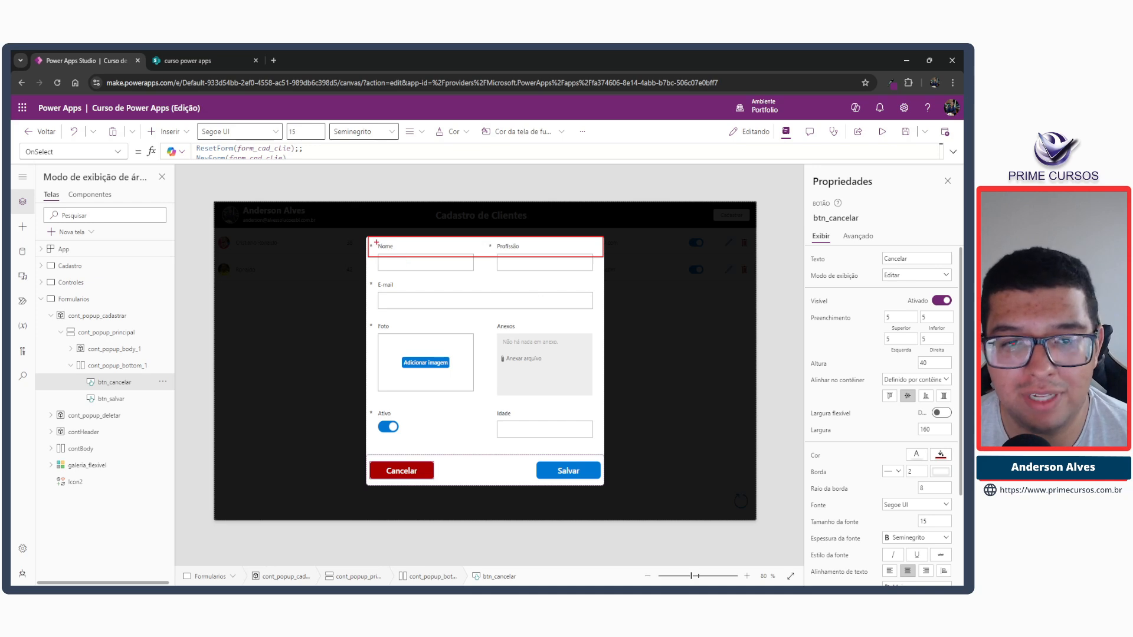
drag(375, 242, 431, 251)
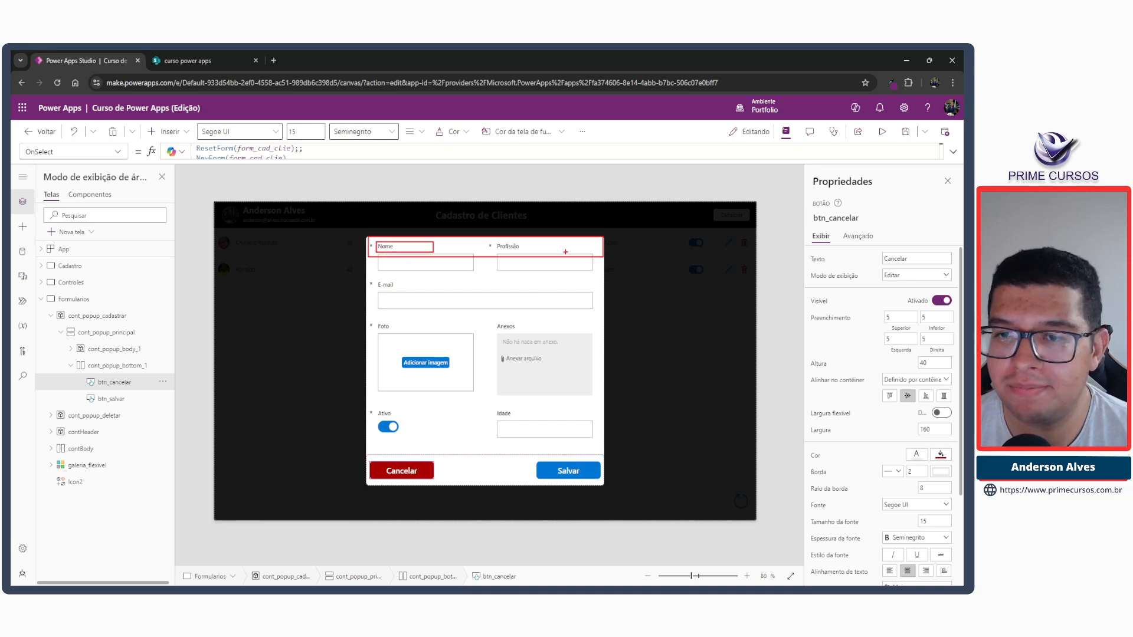
drag(588, 243, 598, 250)
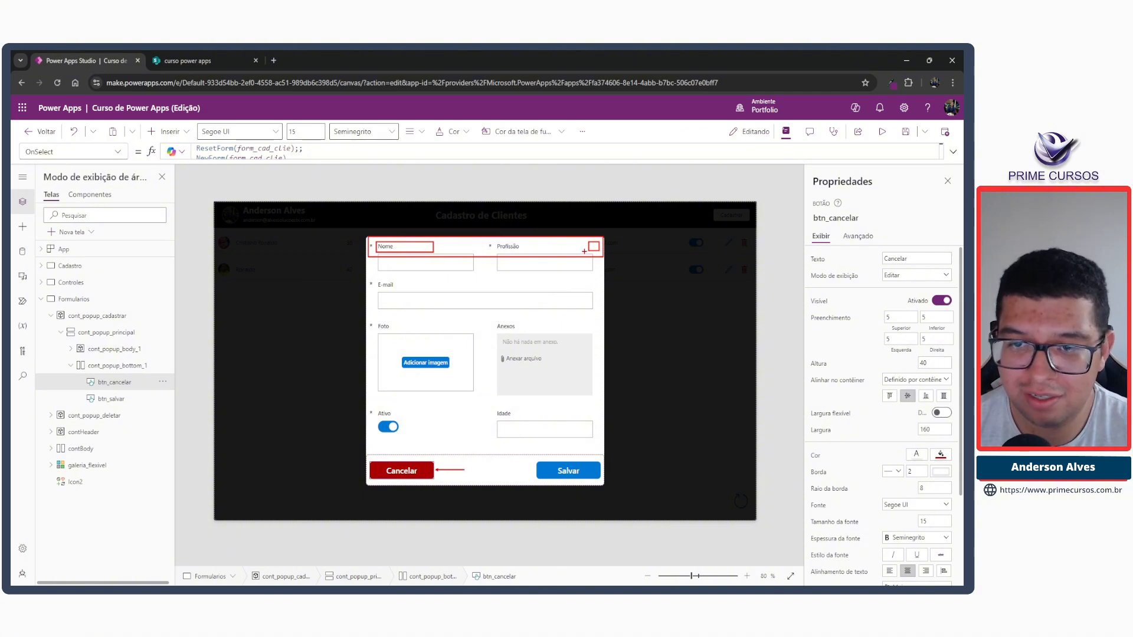
drag(557, 256, 586, 248)
key(Escape)
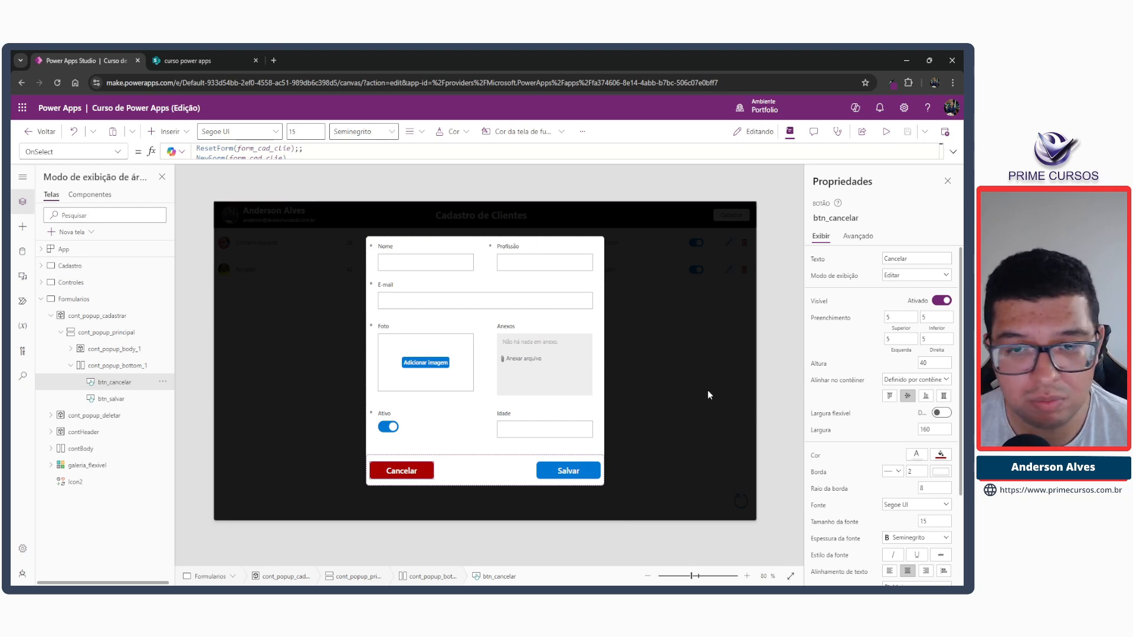
Comment out the ucPopupCadastro Visible formula of cont_popup_cadastrar to hide the registration popup, and collapse its tree.
click(621, 321)
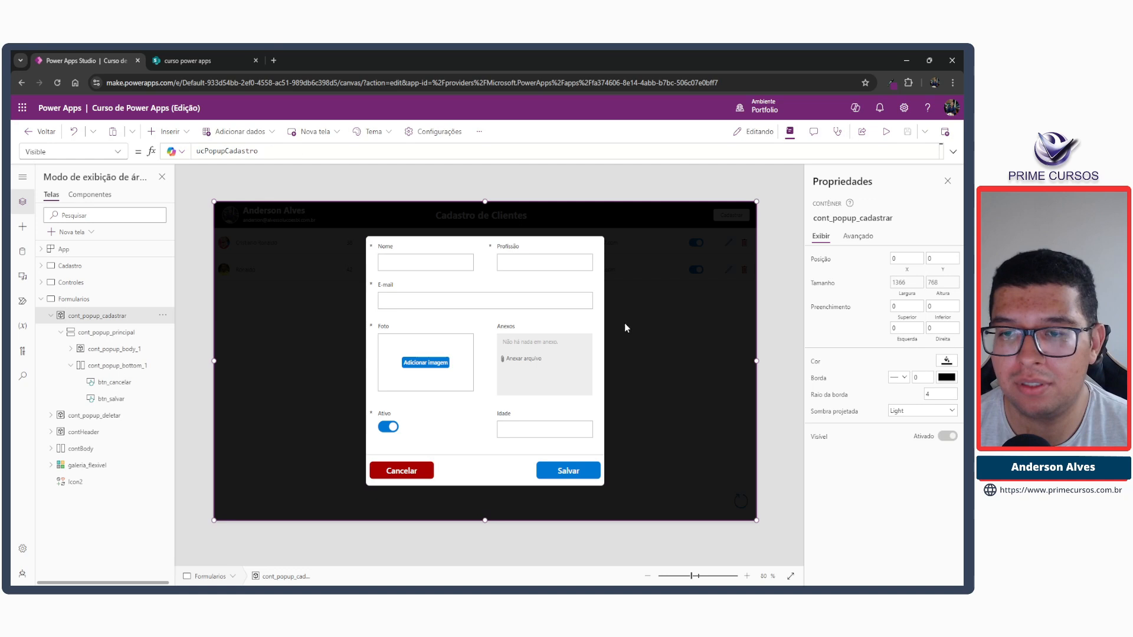
click(198, 151)
text(//)
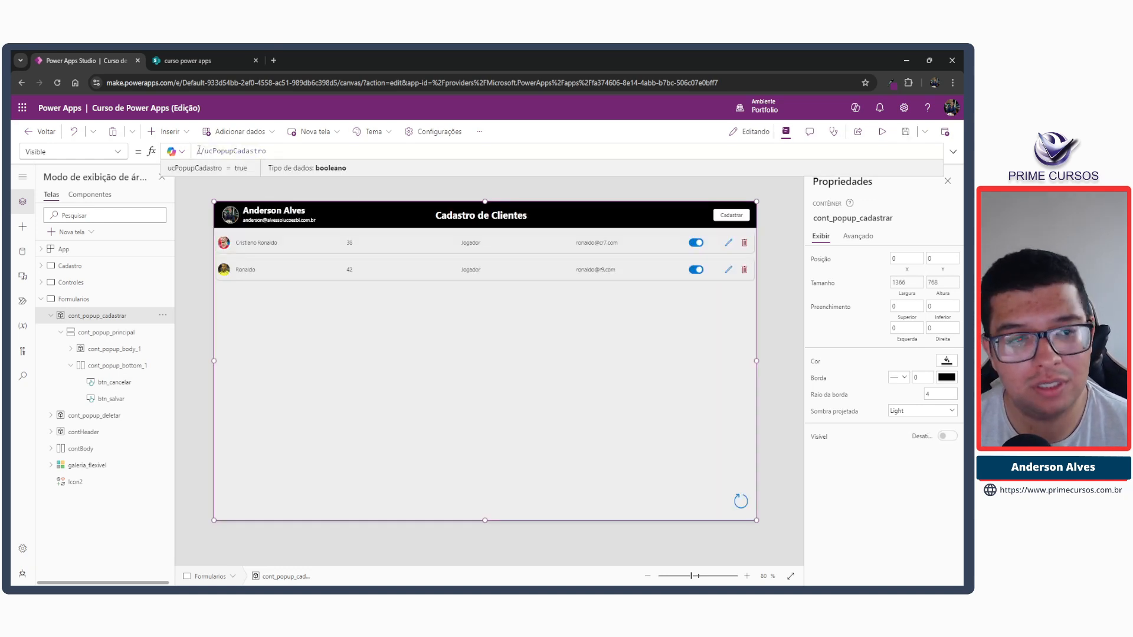
click(51, 316)
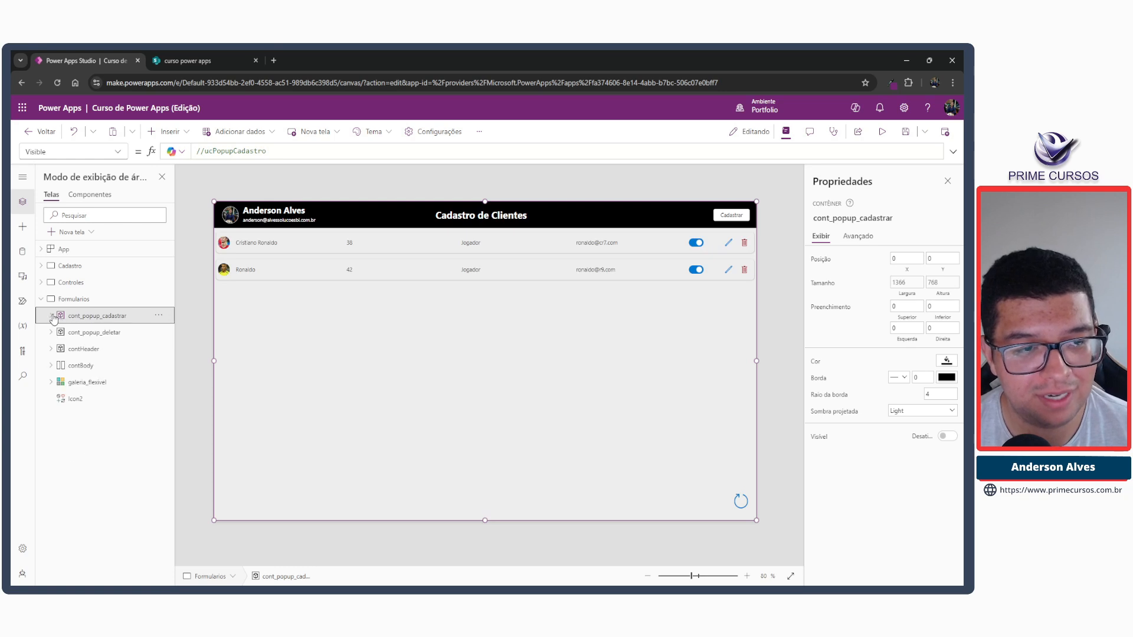
Open the deletion popup from the first client's row, copy its cont_popup_header container, and close the popup.
alt+click(744, 242)
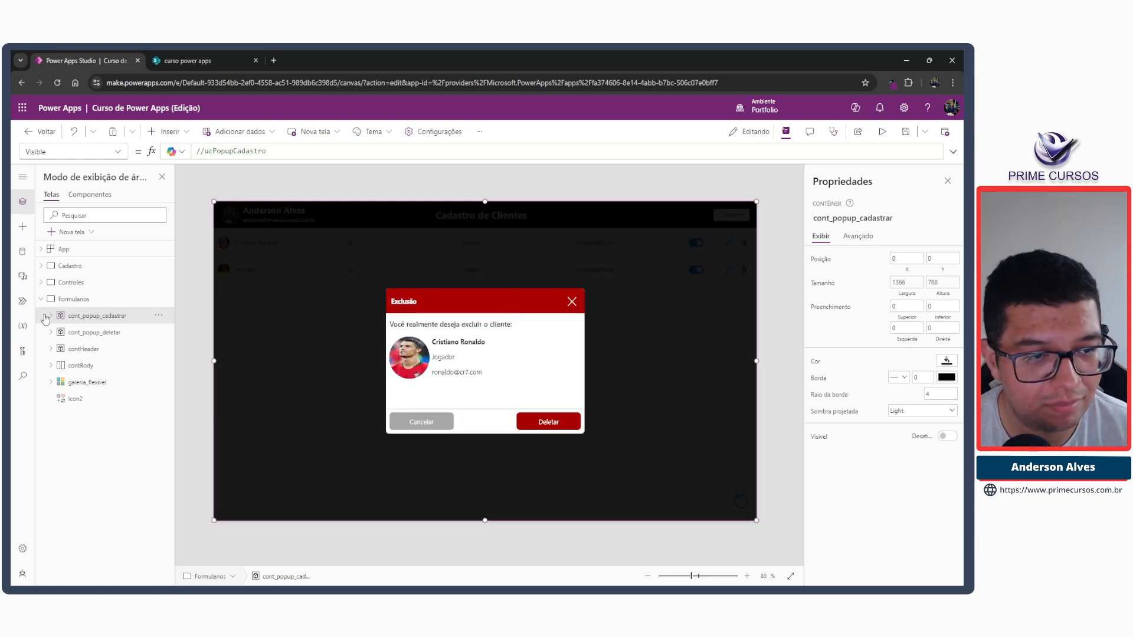
click(46, 338)
click(50, 332)
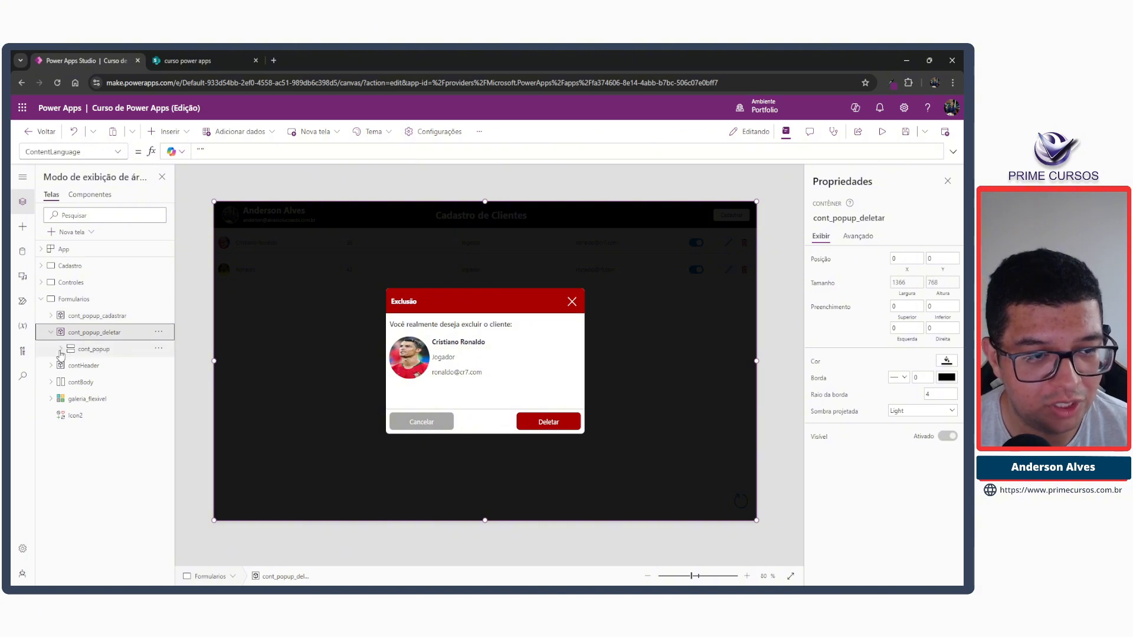
click(61, 349)
click(97, 366)
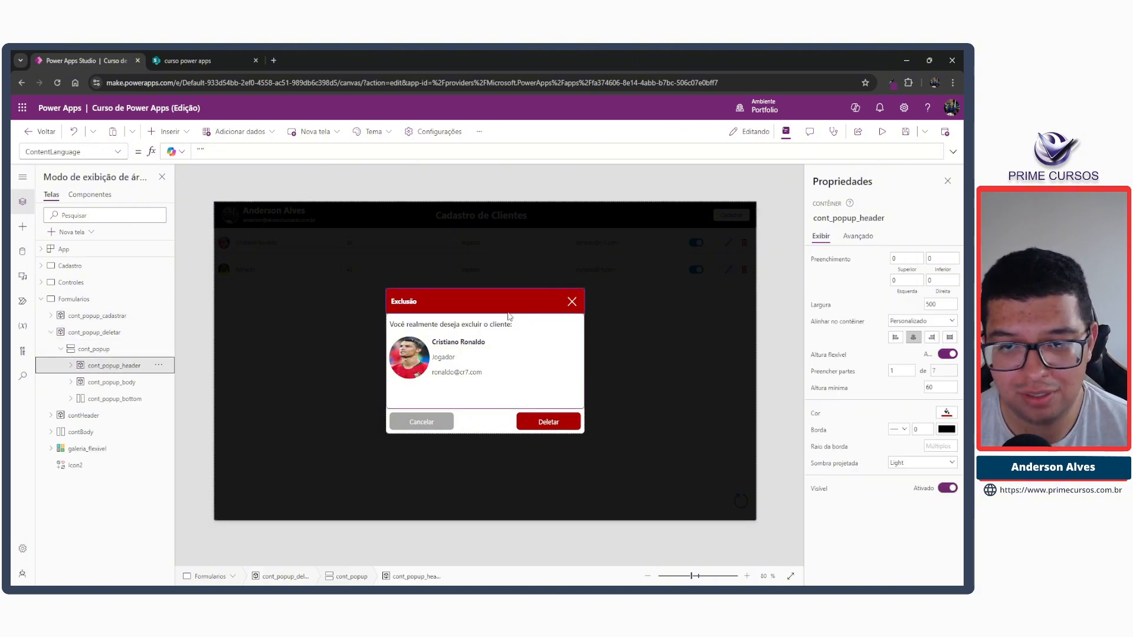
click(88, 332)
click(51, 333)
click(61, 318)
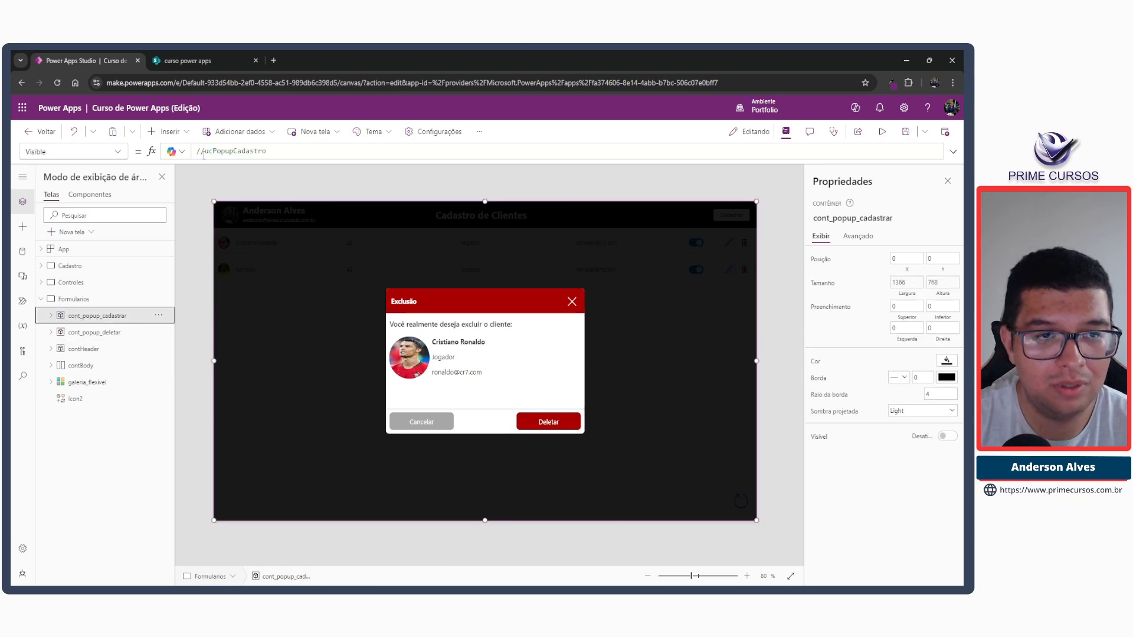
click(572, 301)
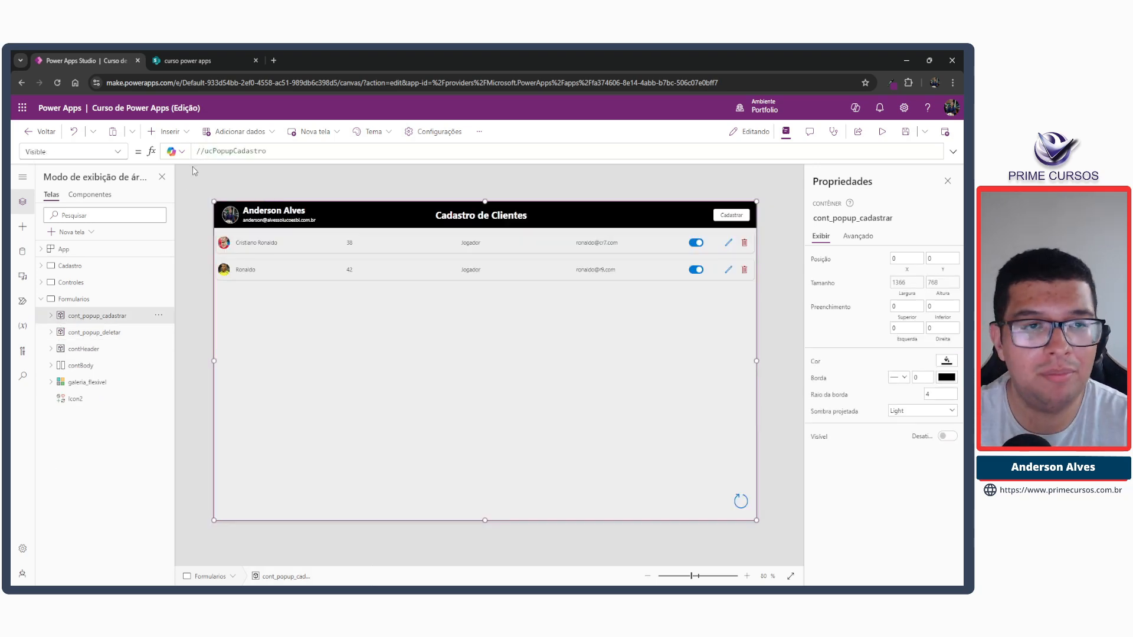
Restore the Visible formula of cont_popup_cadastrar to ucPopupCadastro by removing the comment marks.
double_click(221, 152)
click(203, 152)
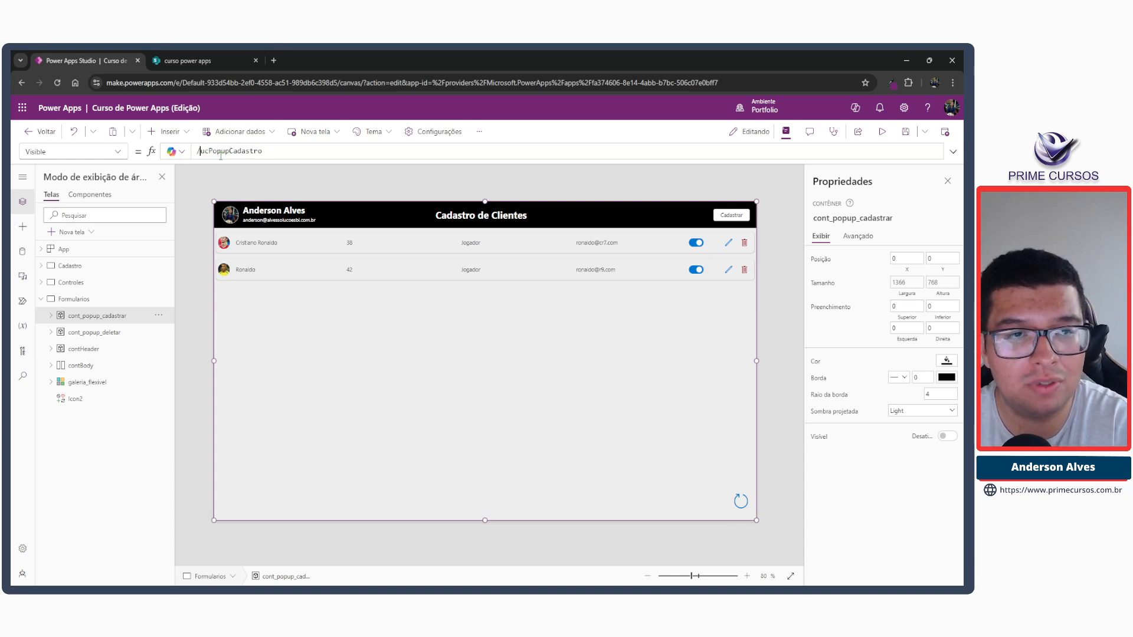
key(BackSpace)
key(BackSpace)
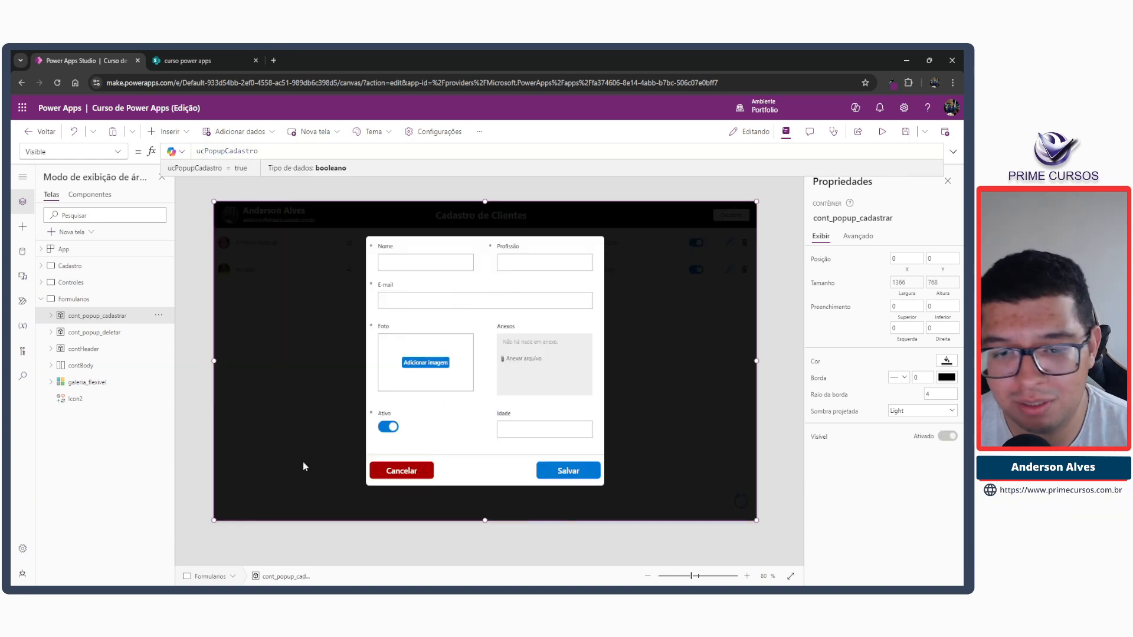
Paste the copied header container into cont_popup_principal of the registration popup.
click(51, 316)
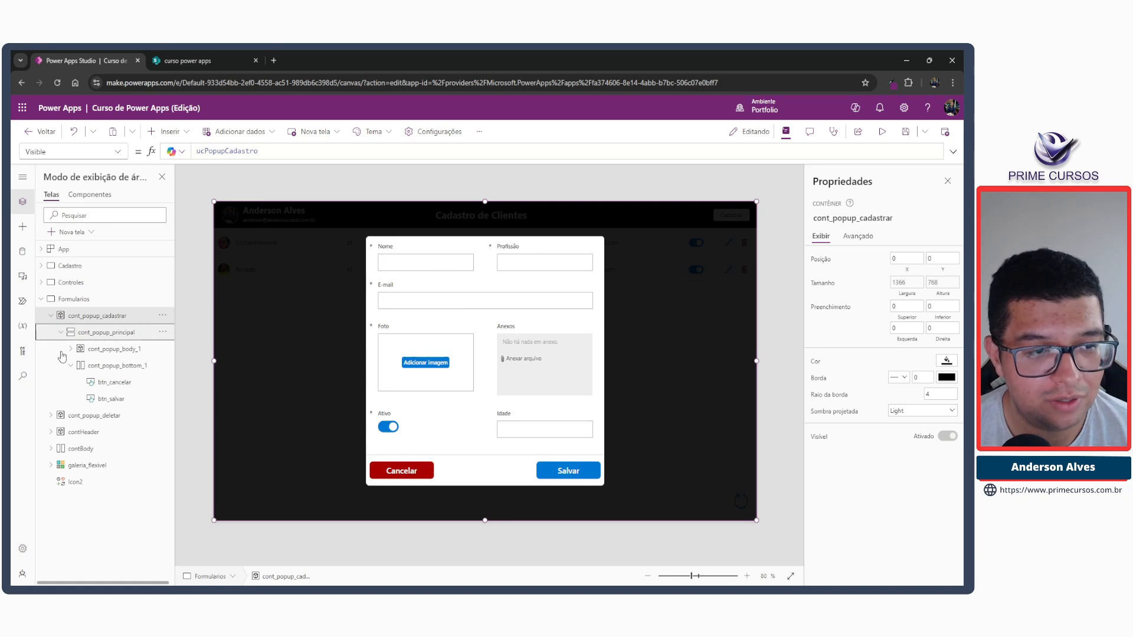
click(71, 366)
click(90, 337)
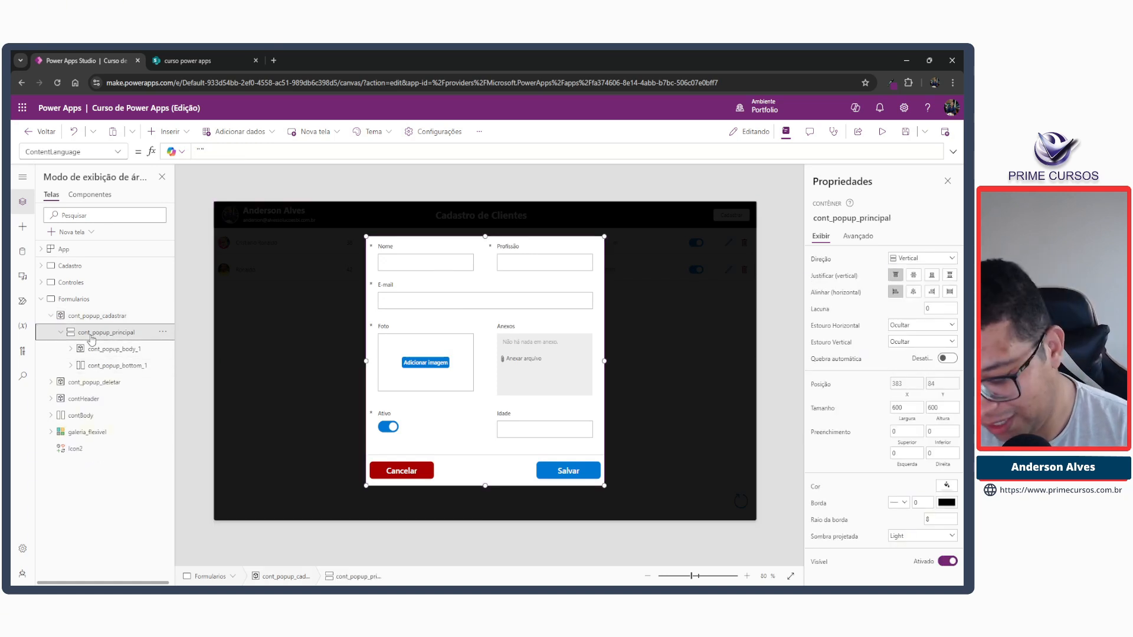
key(ctrl+v)
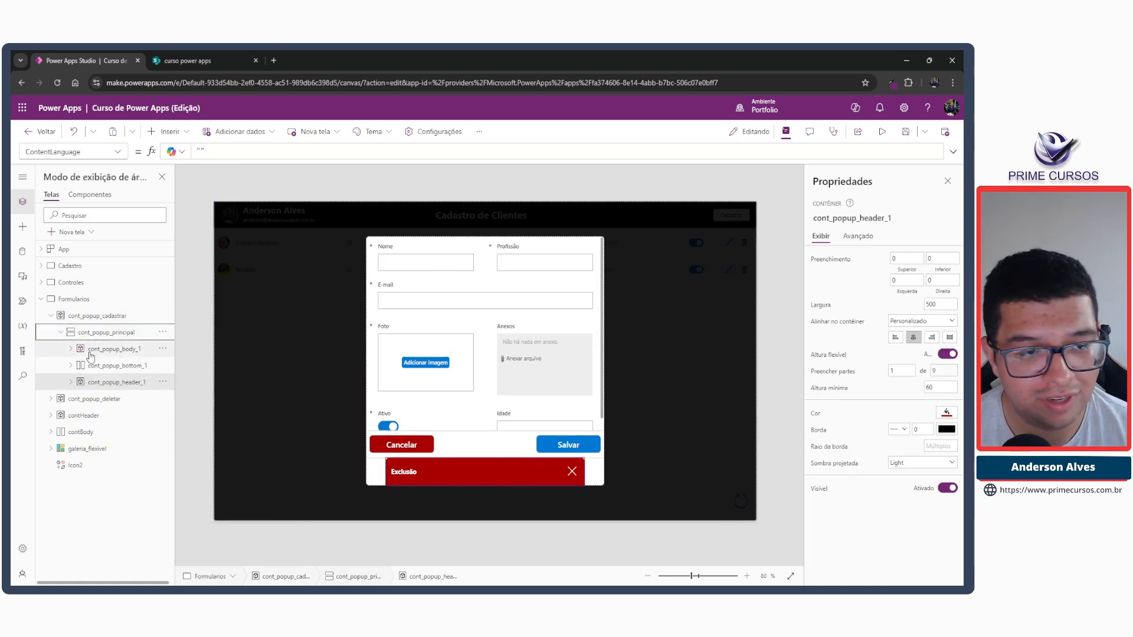
Reorder cont_popup_header_1 to the first place in cont_popup_principal, above the body and bottom containers.
click(120, 386)
key(Up)
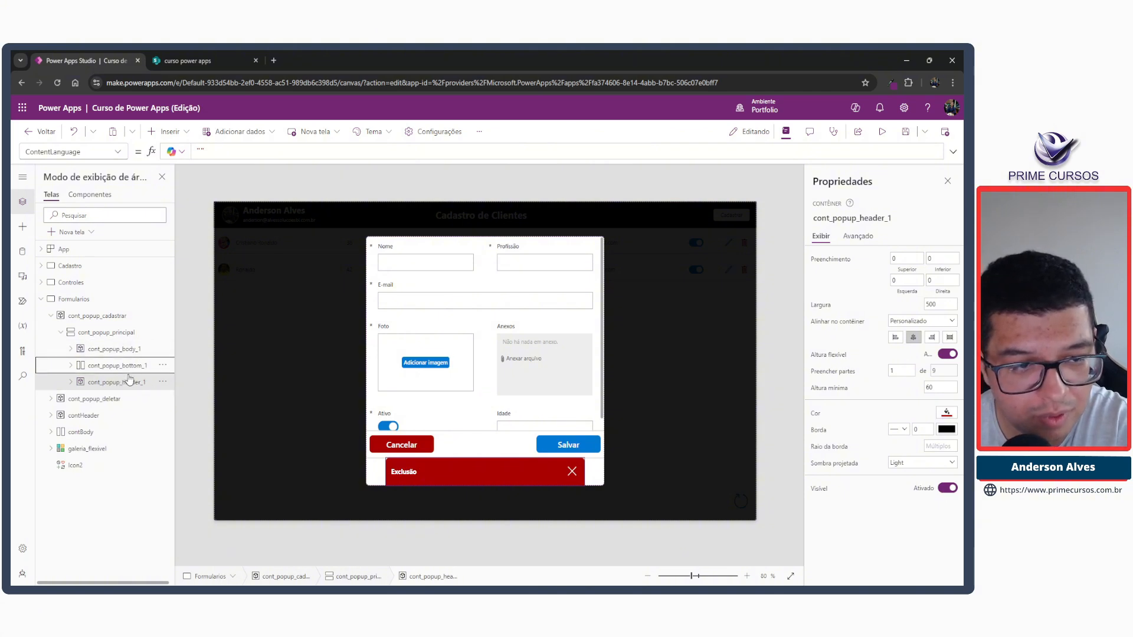
click(163, 382)
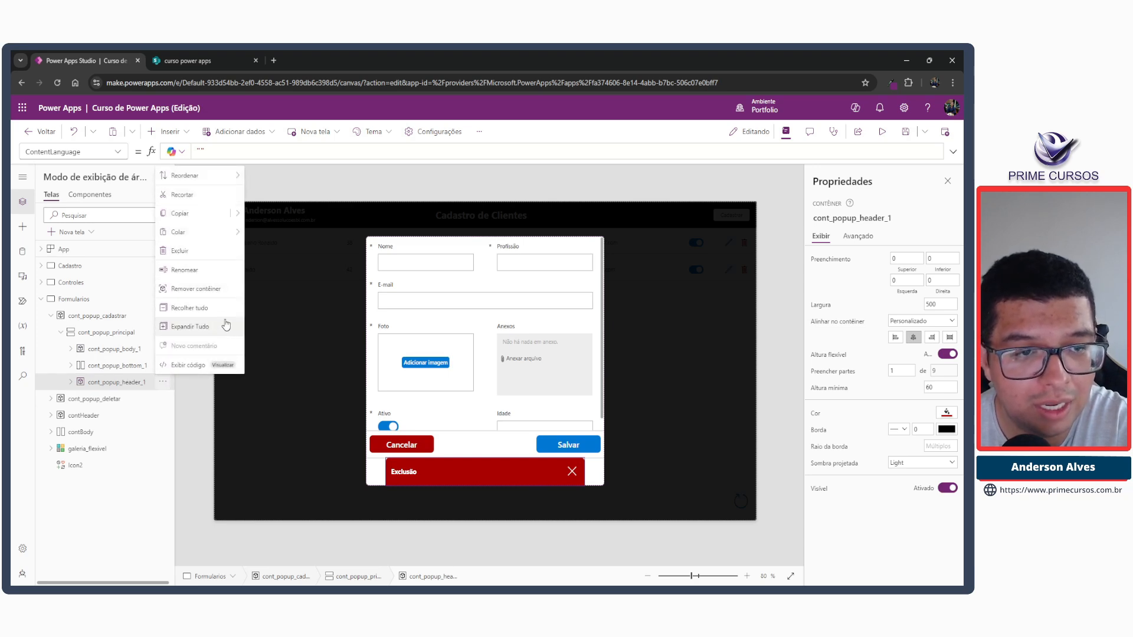
mouse_move(235, 186)
click(288, 194)
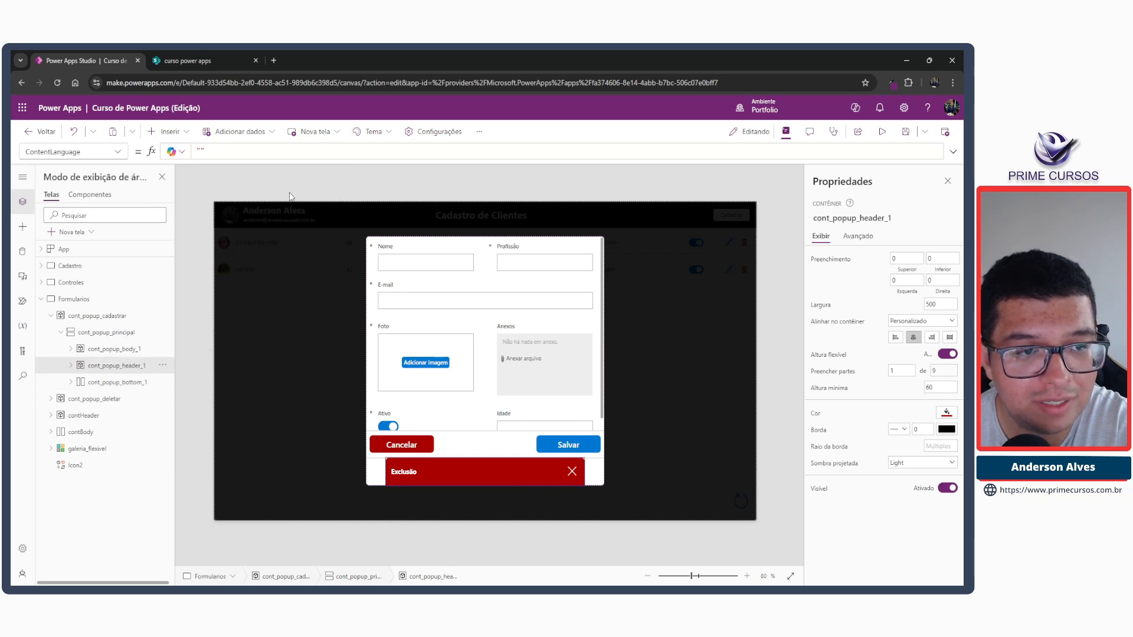
click(169, 365)
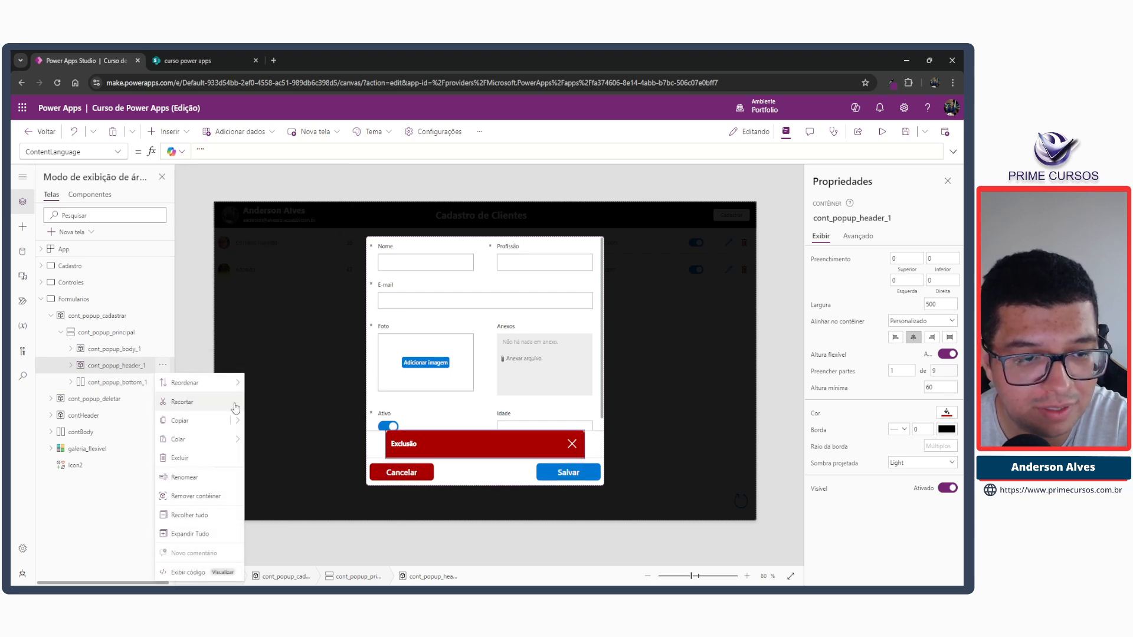
mouse_move(230, 382)
click(303, 403)
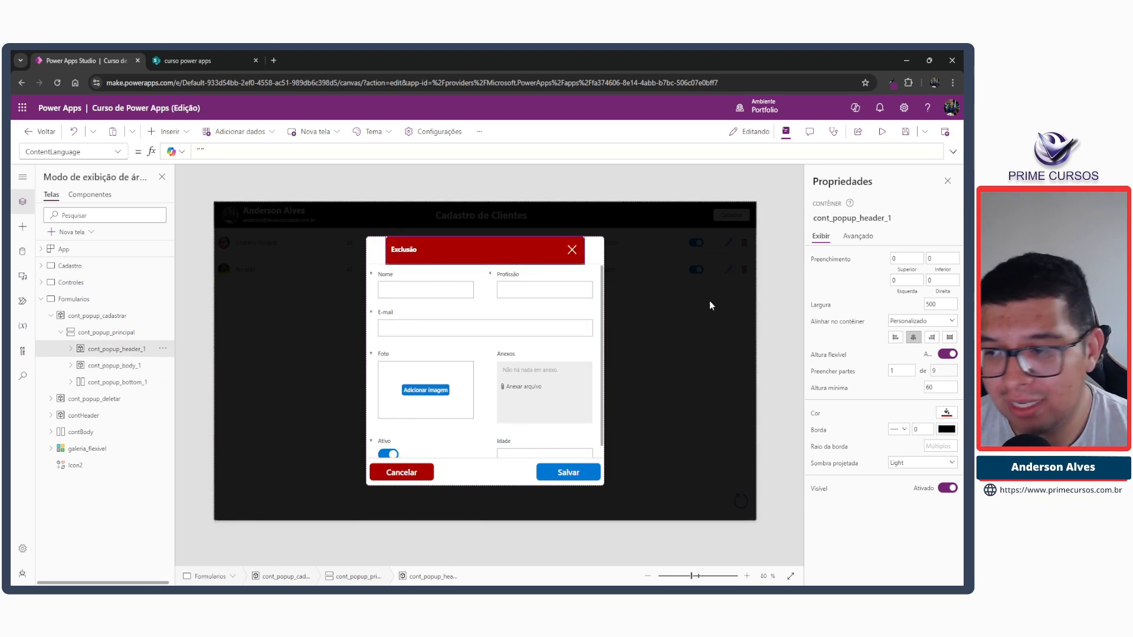
Set the Width formula of cont_popup_header_1 to Parent.Width.
click(820, 306)
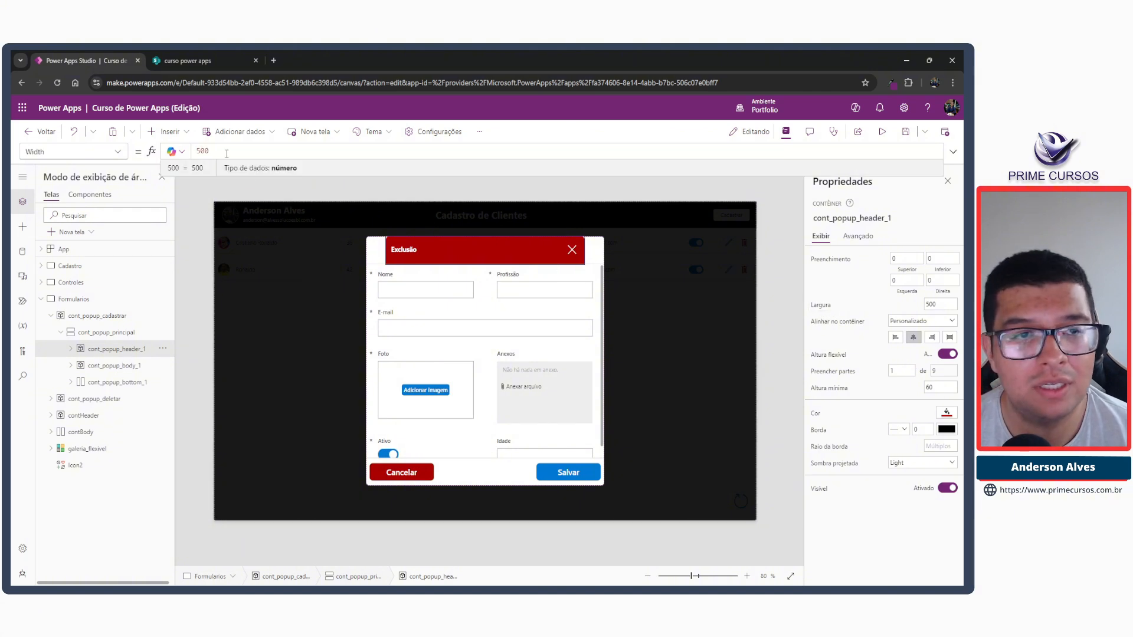
key(ctrl+a)
text(Parent.Width)
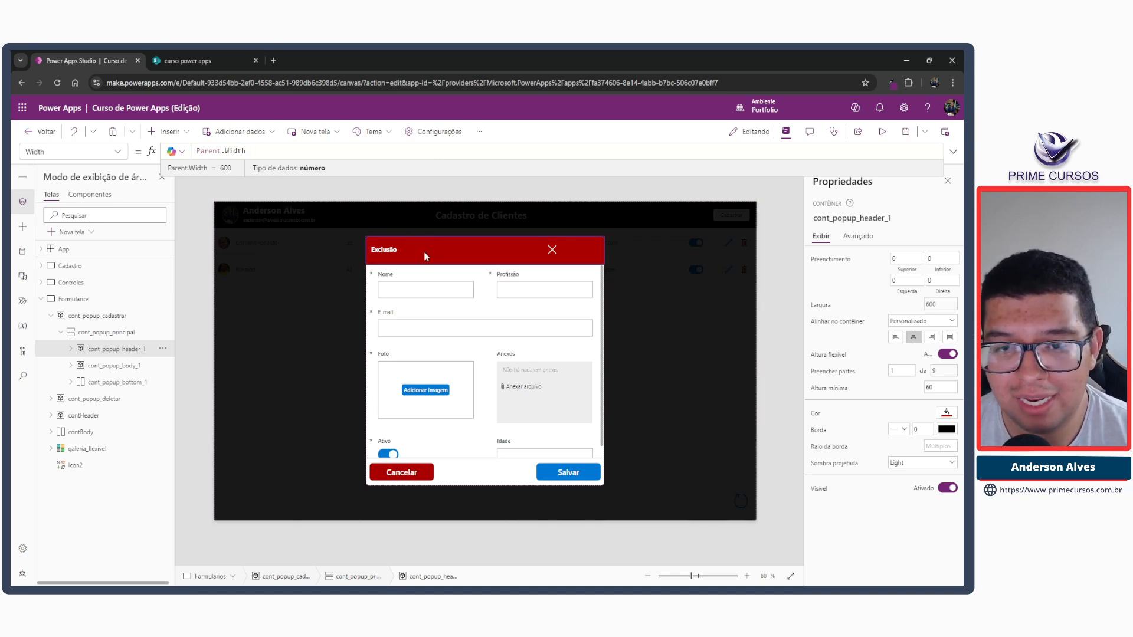
click(414, 188)
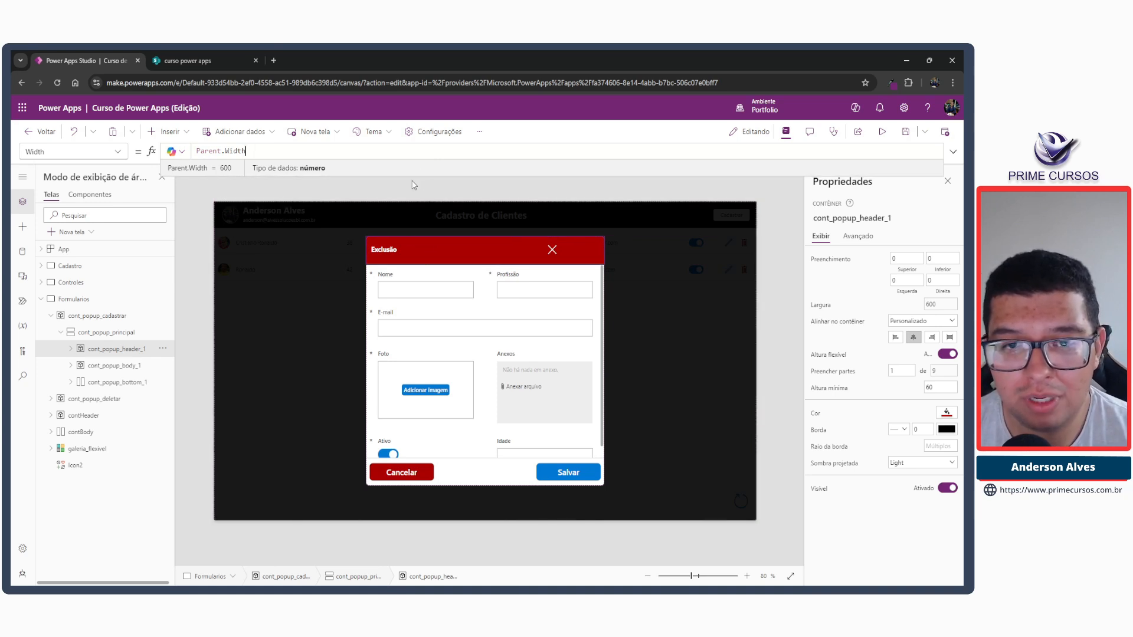
click(451, 255)
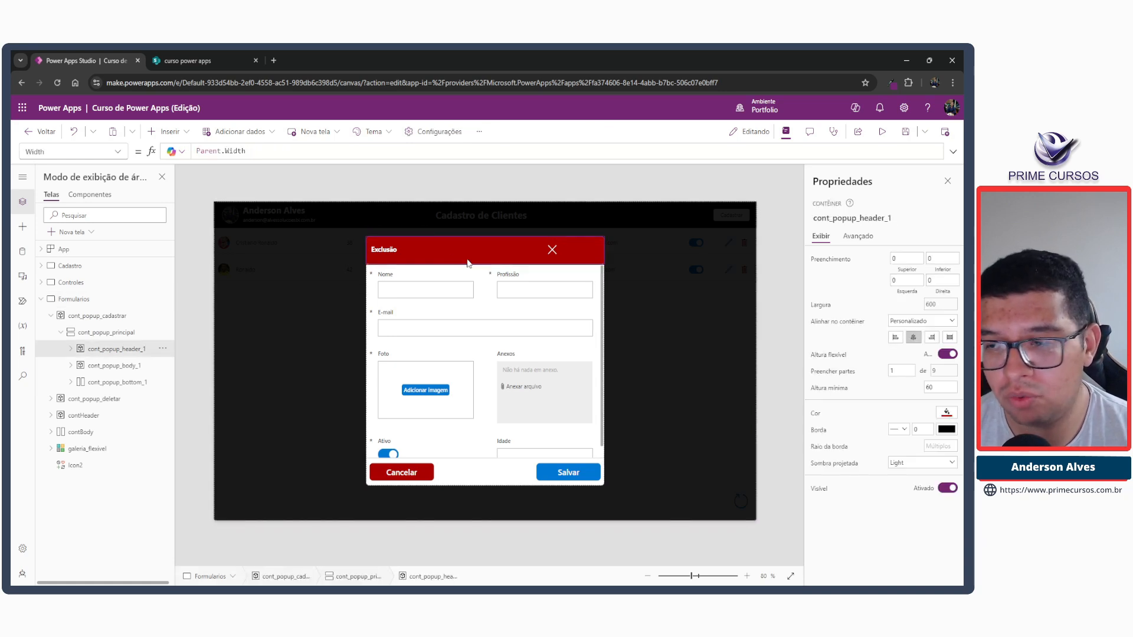
Change the fill colour of cont_popup_header_1 to the blue theme colour matching the Salvar button.
click(946, 415)
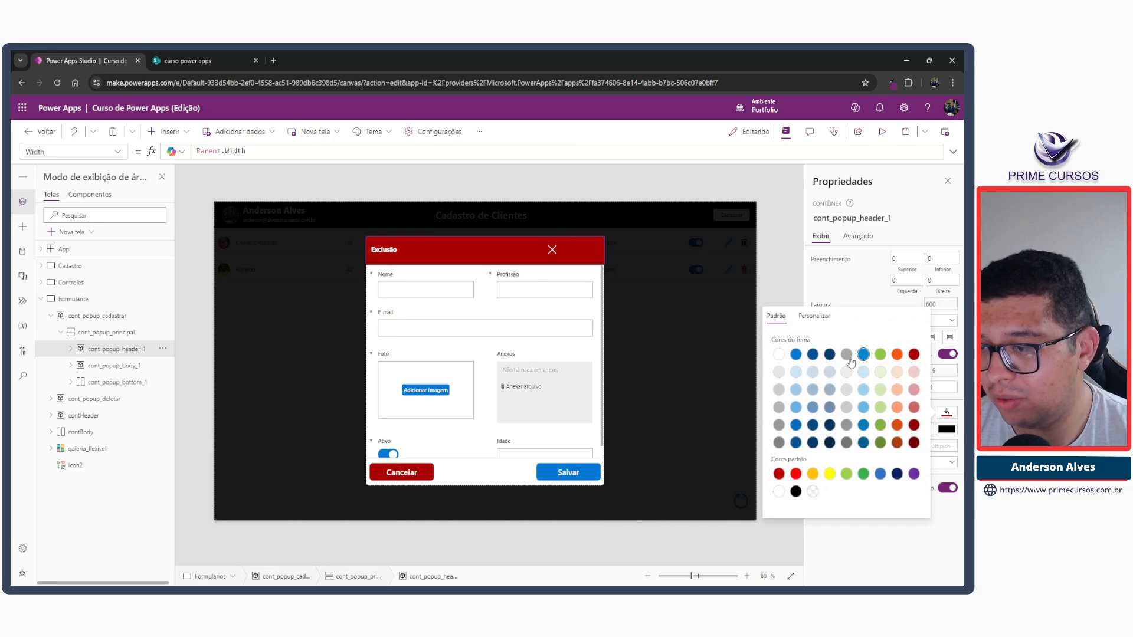
click(796, 355)
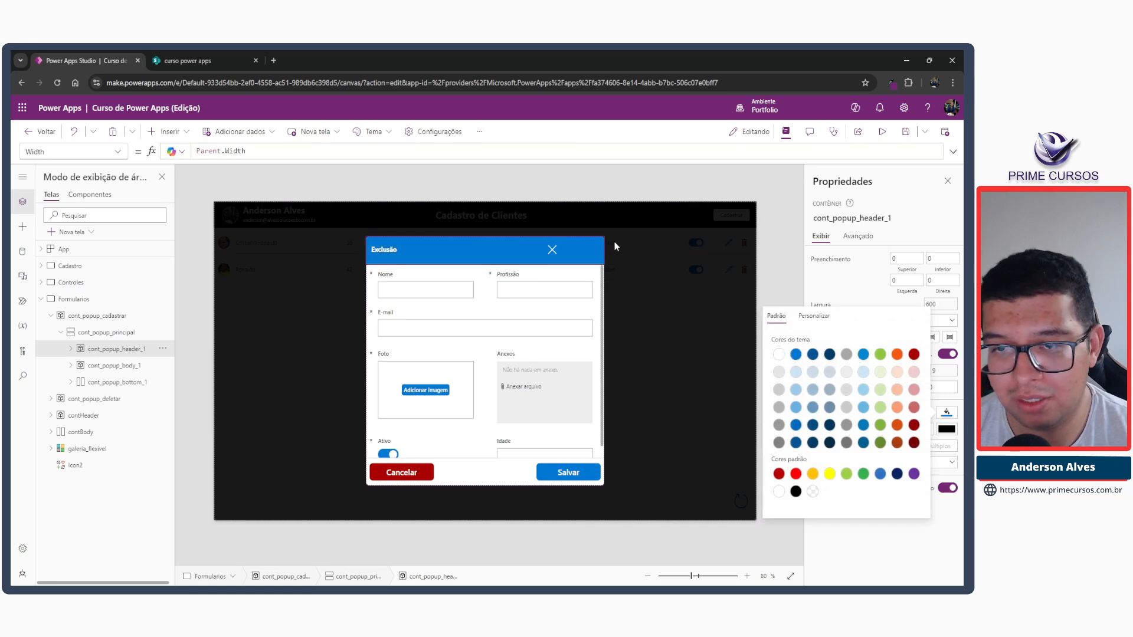
click(527, 200)
Set the header label's text to "Cadastro de Clientes" and resize the label to about 220 by 35.
click(553, 250)
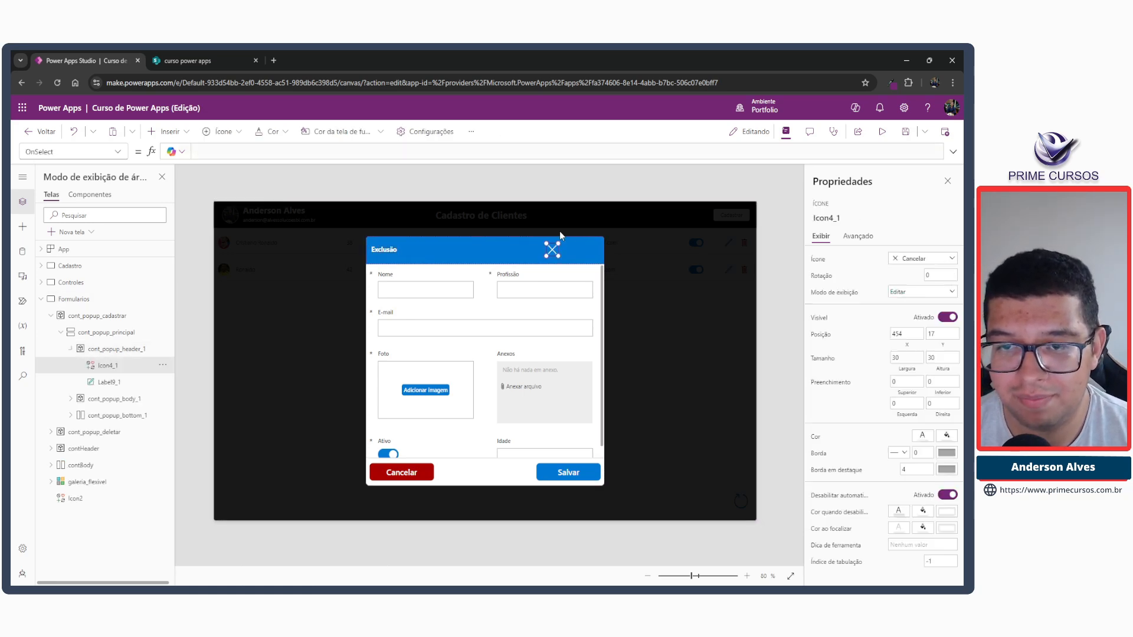
click(397, 251)
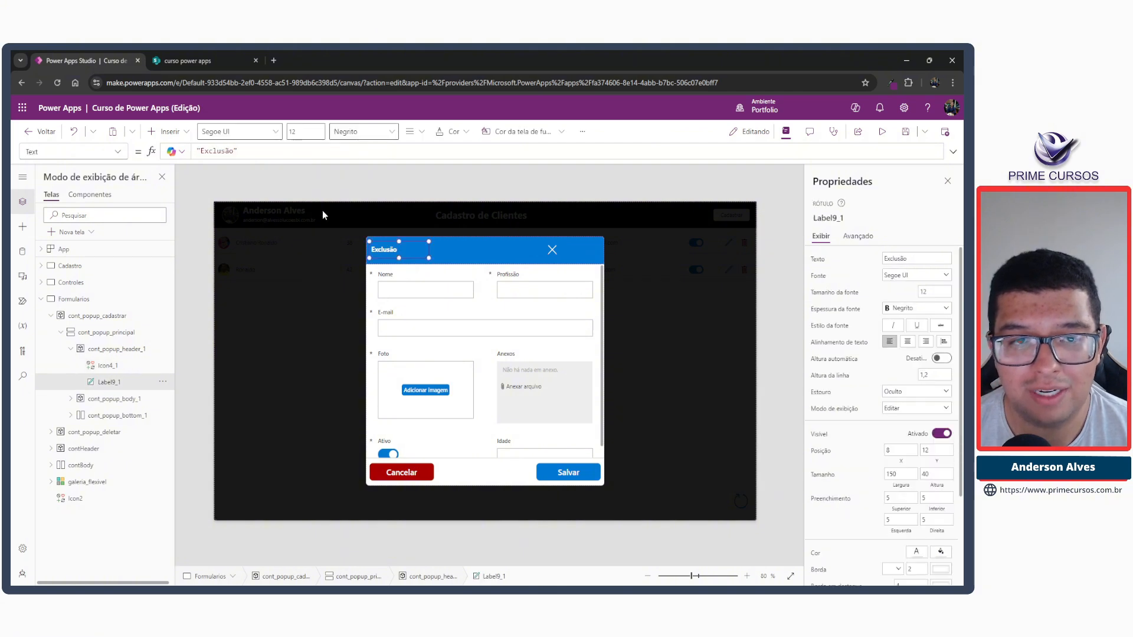
double_click(225, 153)
text(Cadast)
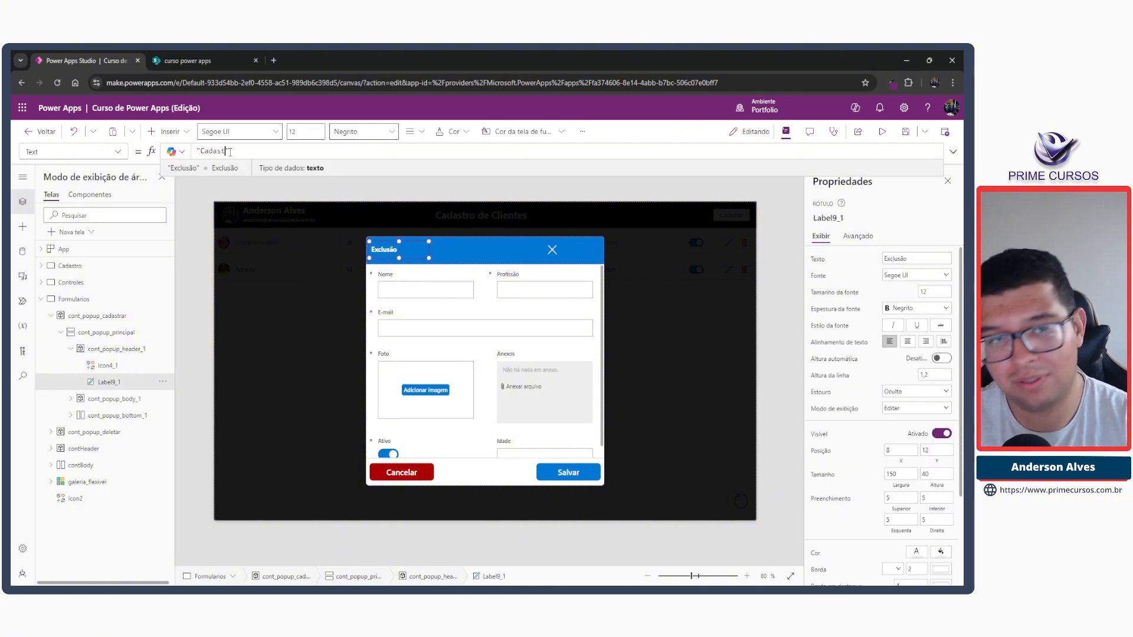
text(ro de Cluie)
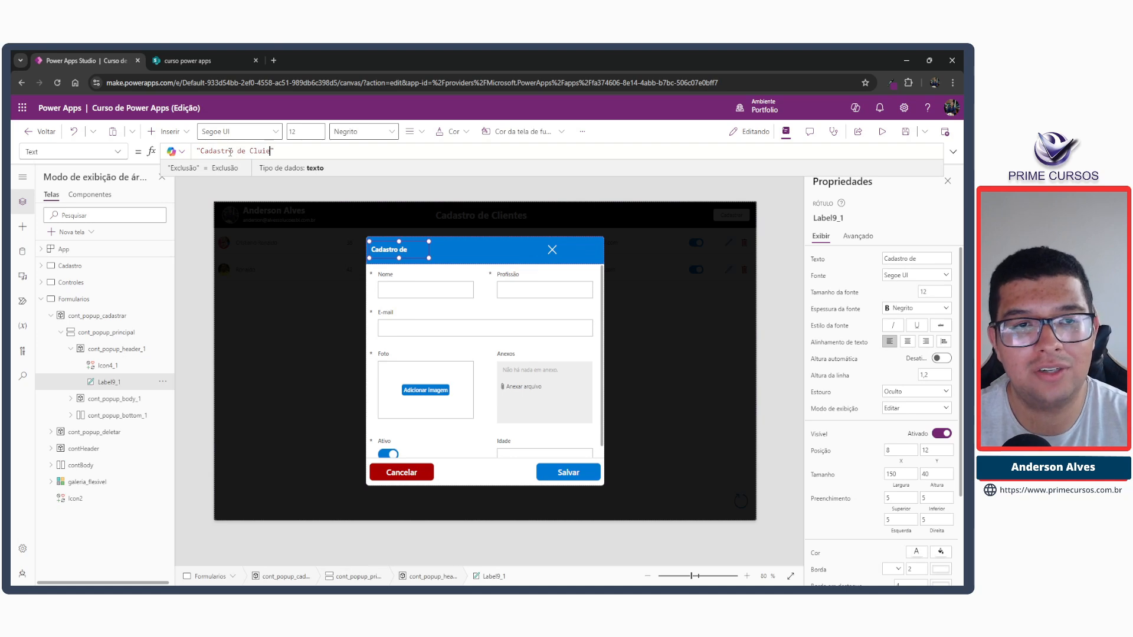
text(int)
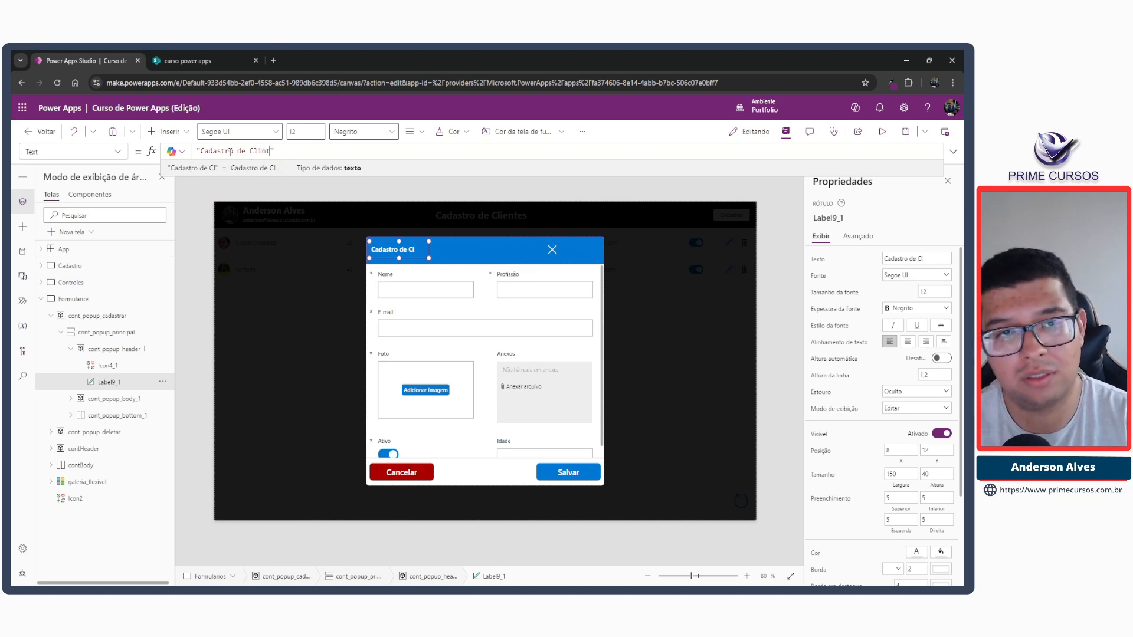
key(BackSpace)
key(BackSpace)
text(ente)
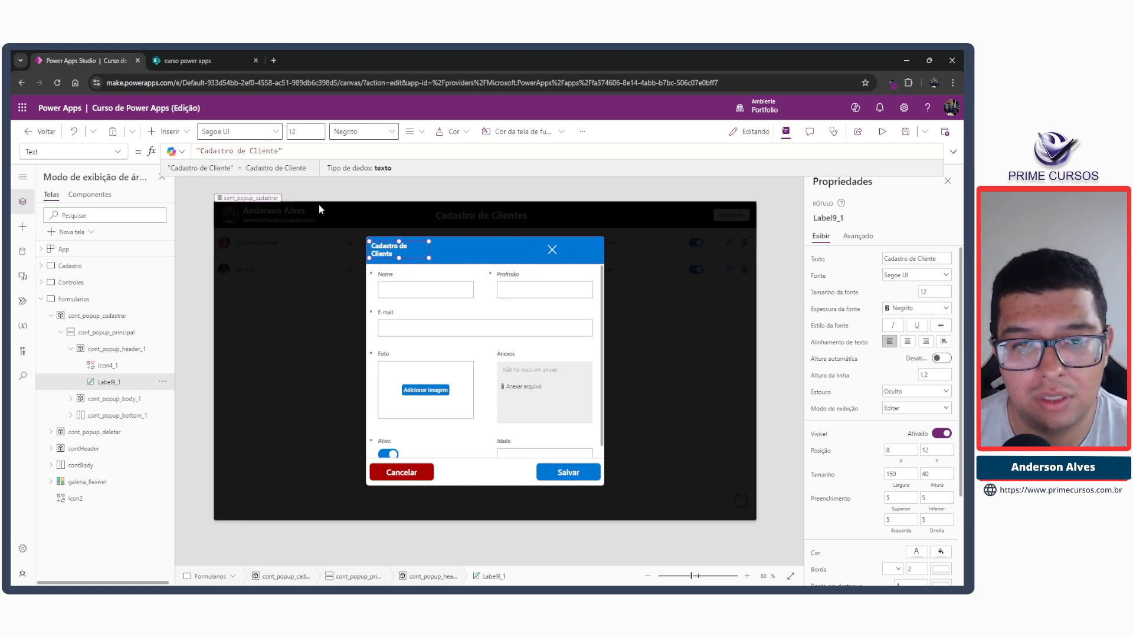
text(s)
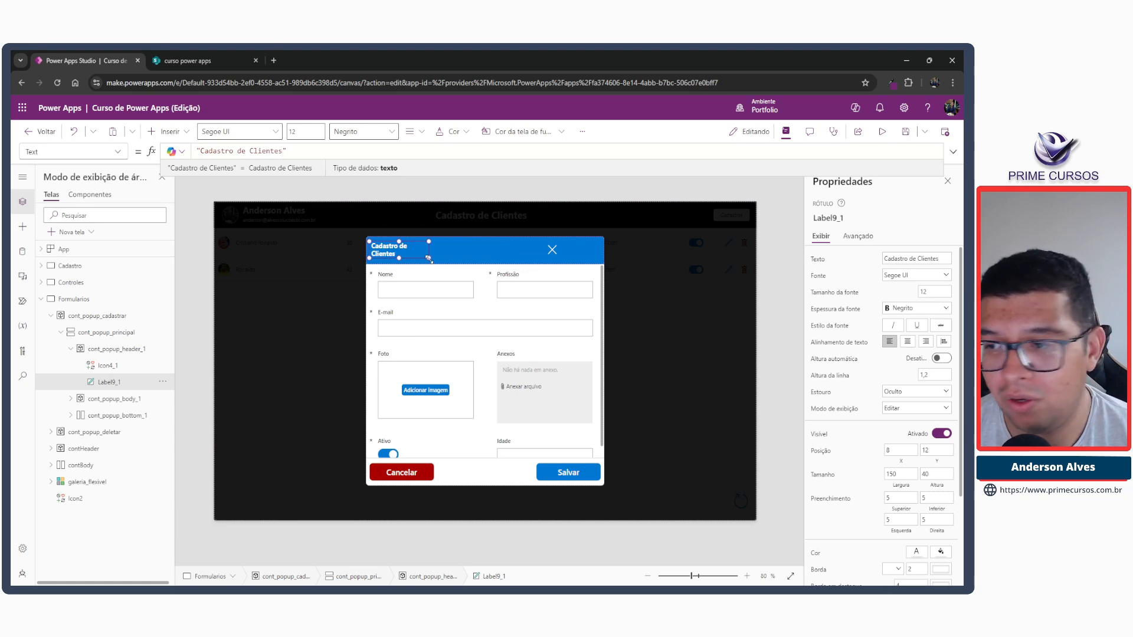
drag(429, 258, 456, 265)
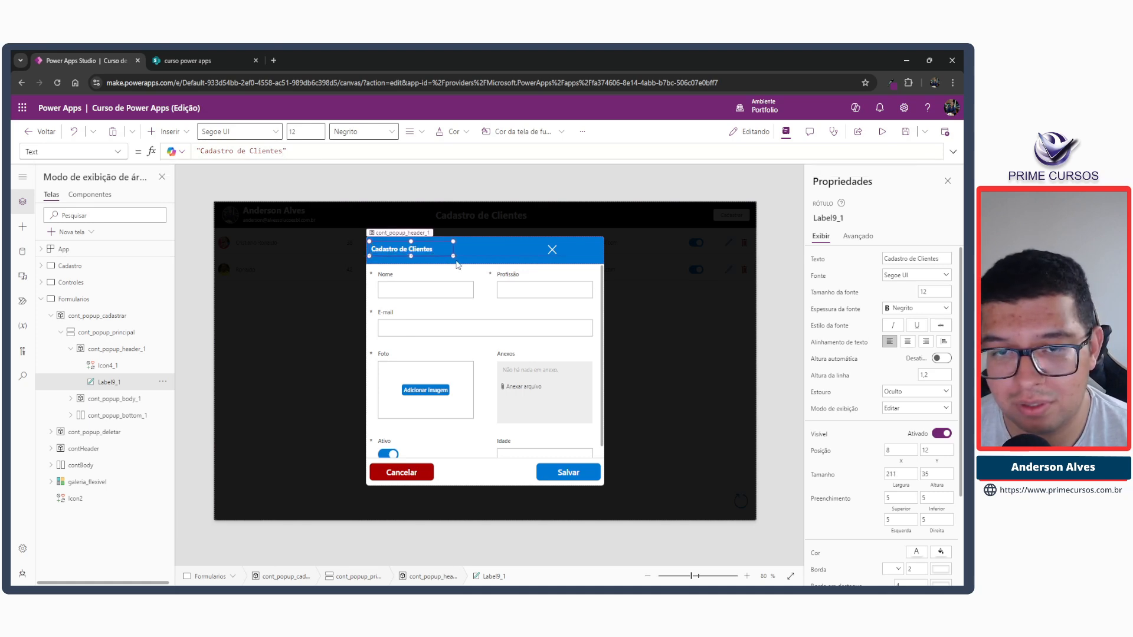
Move the X close icon to the far right end of the popup header, at about X 555, Y 17.
click(520, 247)
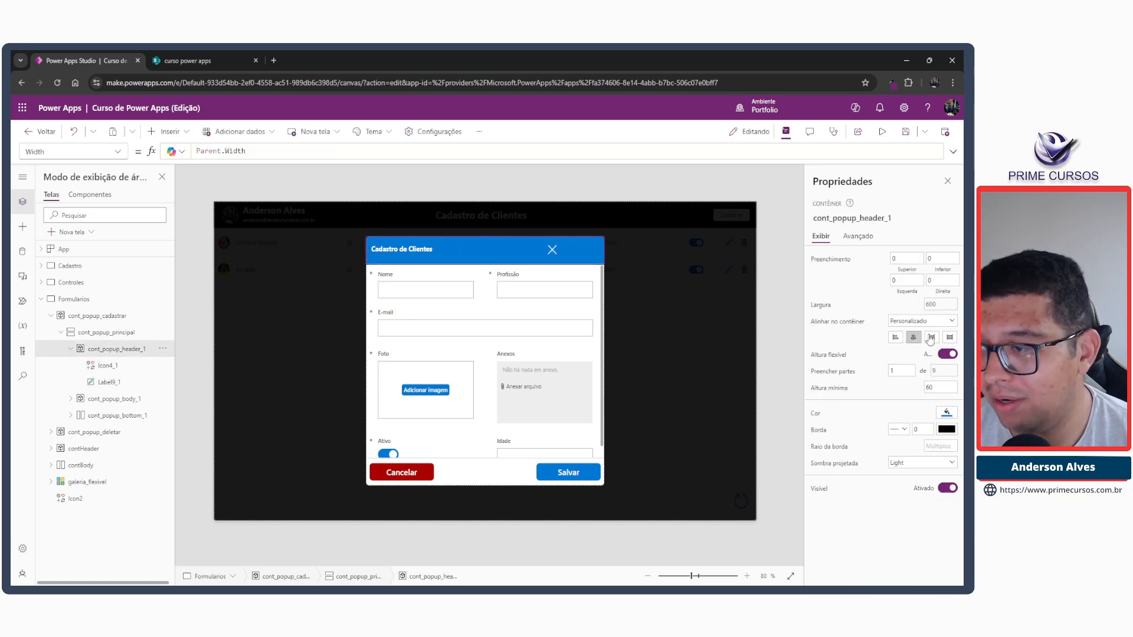
click(553, 249)
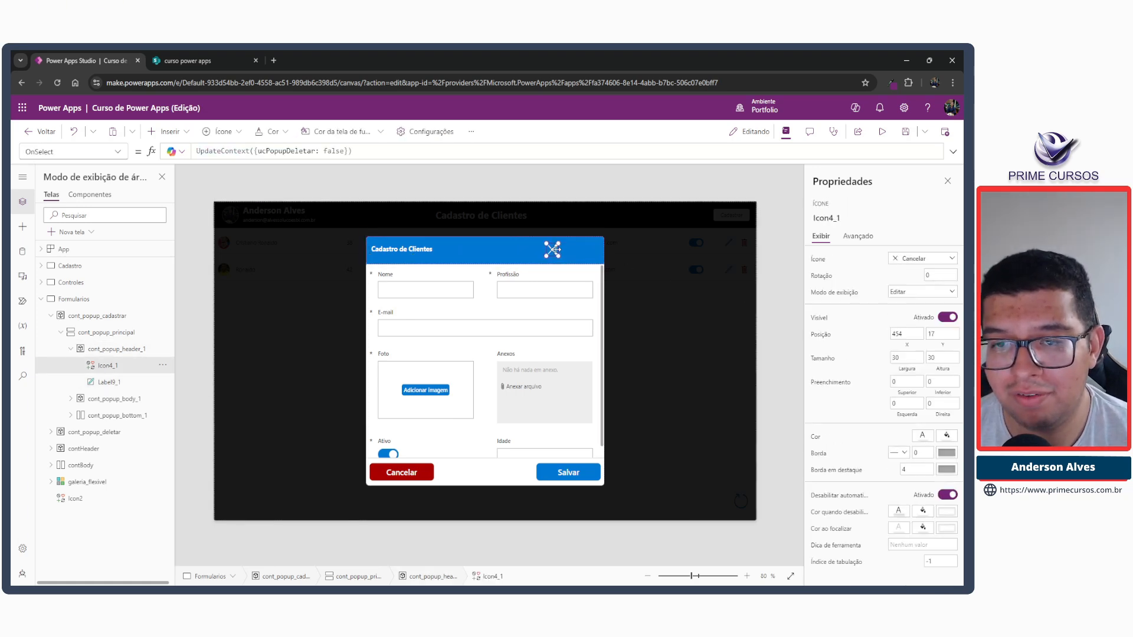
drag(553, 249, 595, 252)
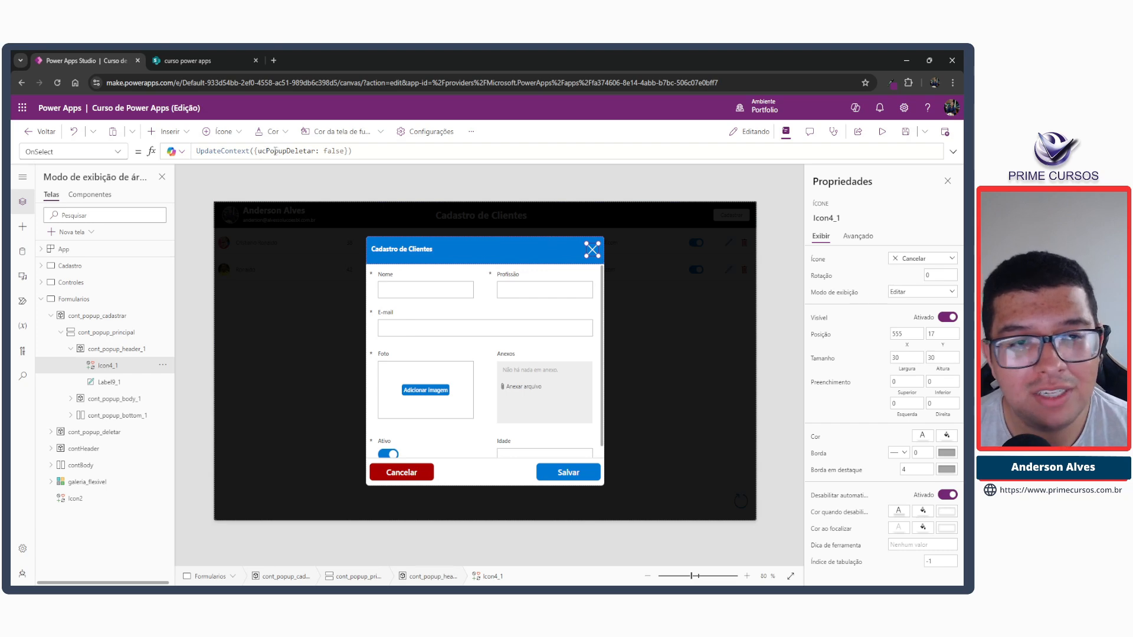
Change the variable in the header close icon's OnSelect formula to ucPopupCadastro, giving UpdateContext({ucPopupCadastro: false}).
double_click(313, 152)
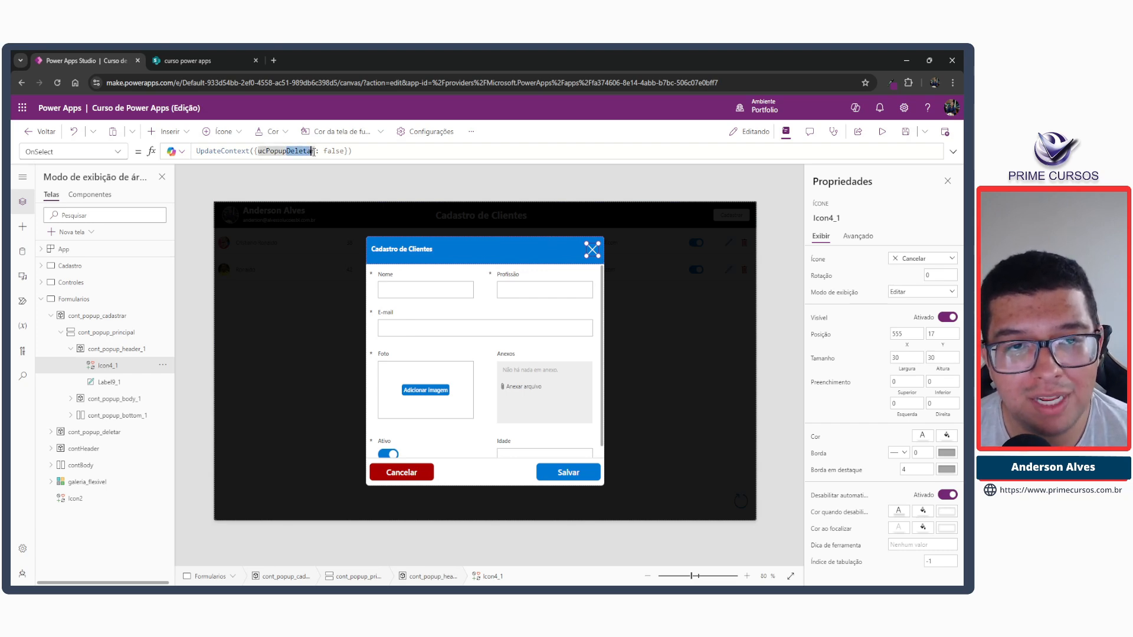
text(ucPopupCa)
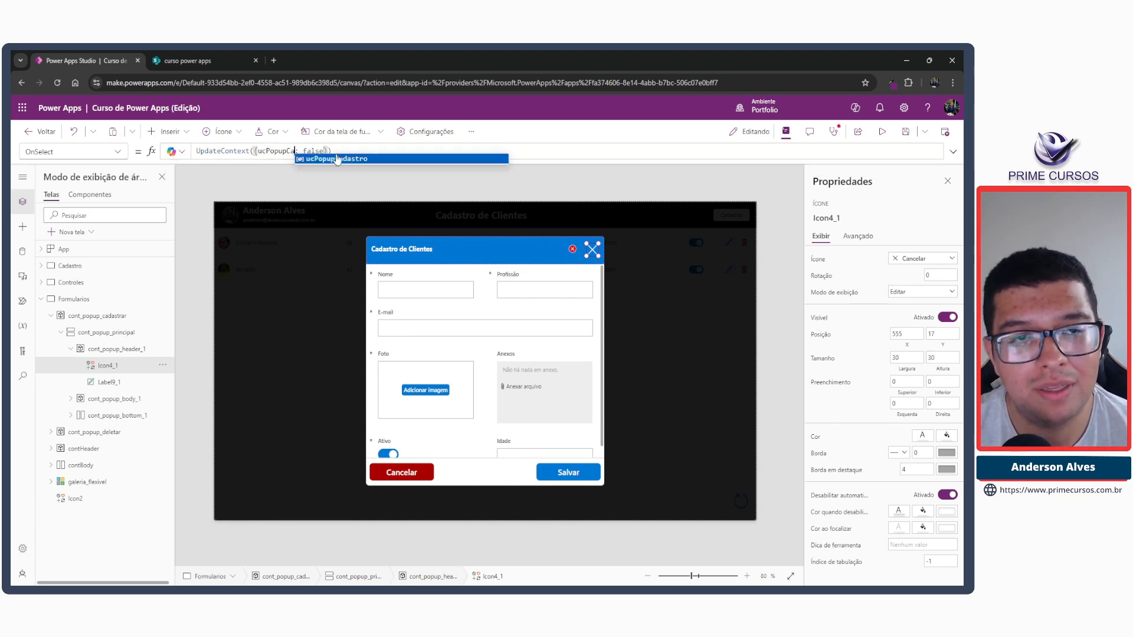
click(337, 159)
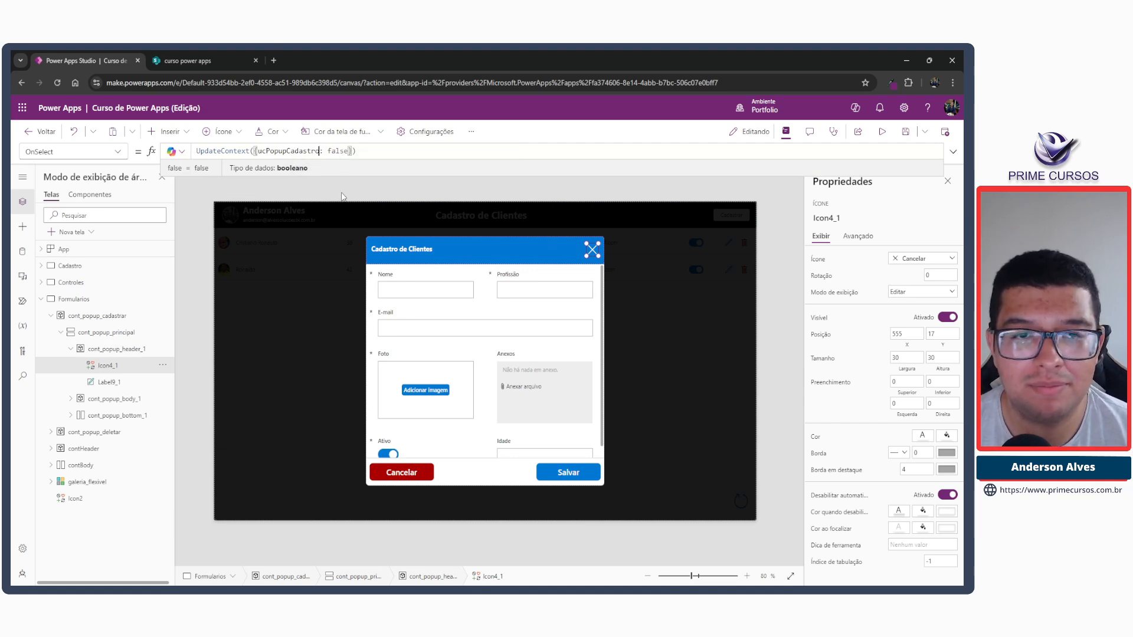
Add Select(Icon4_1);; as the first line of btn_cancelar's OnSelect formula, above ResetForm(form_cad_clie).
click(408, 471)
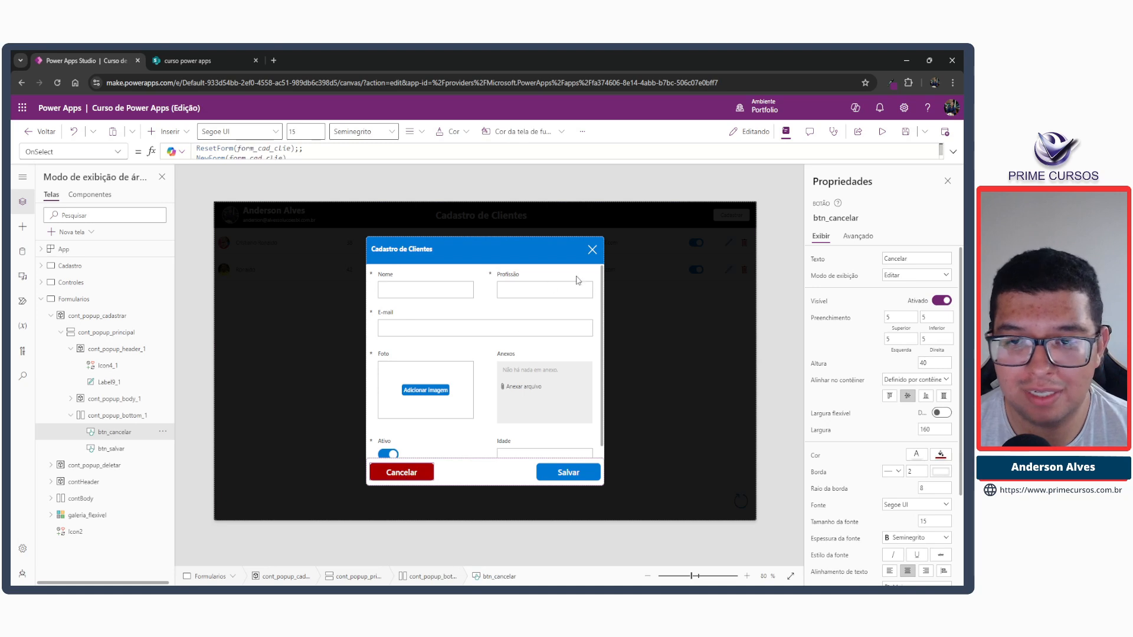
click(592, 249)
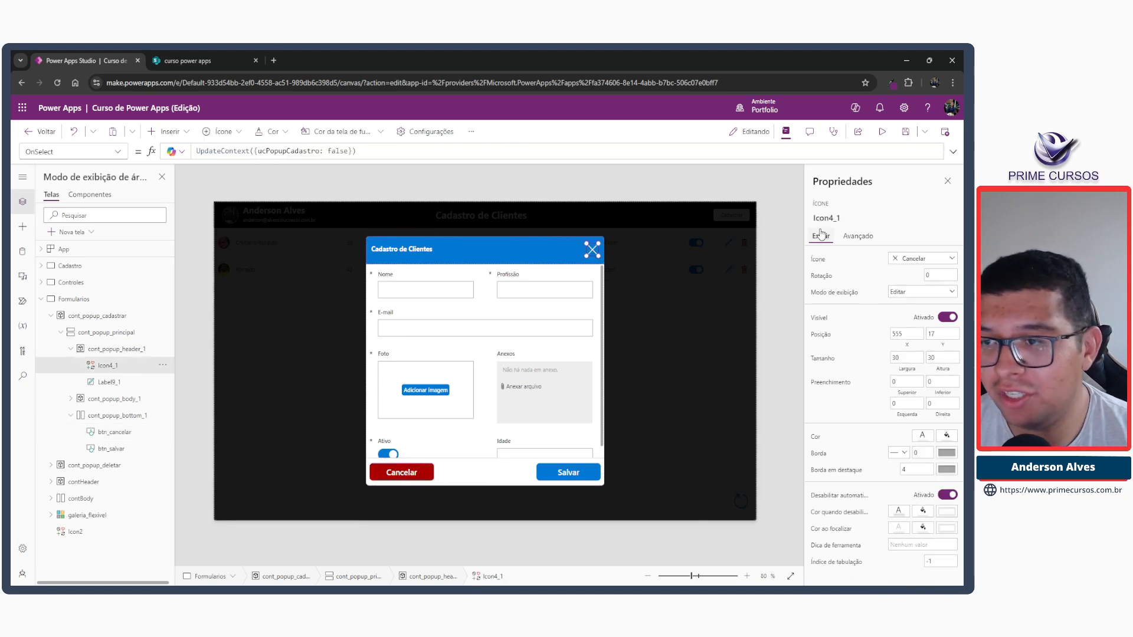
click(406, 481)
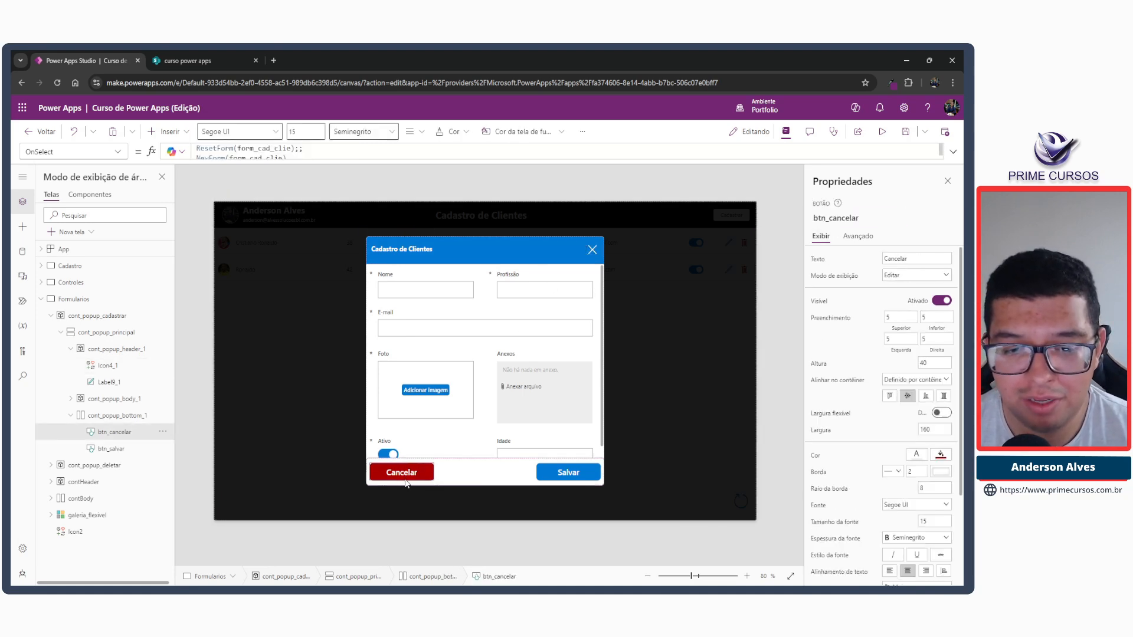
click(953, 151)
click(314, 153)
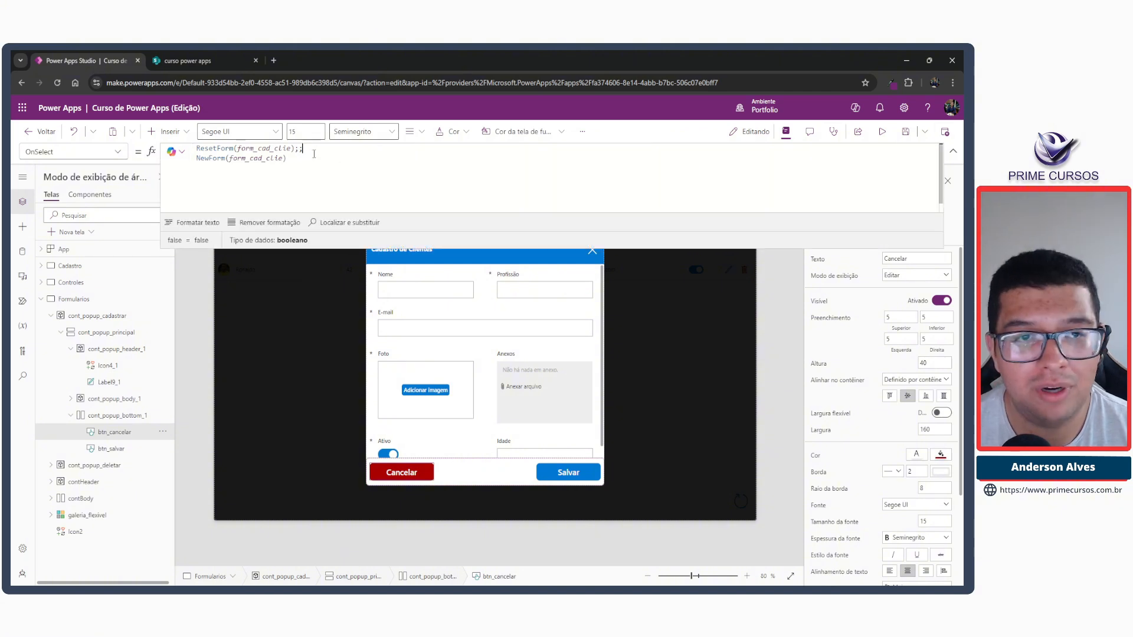
click(310, 158)
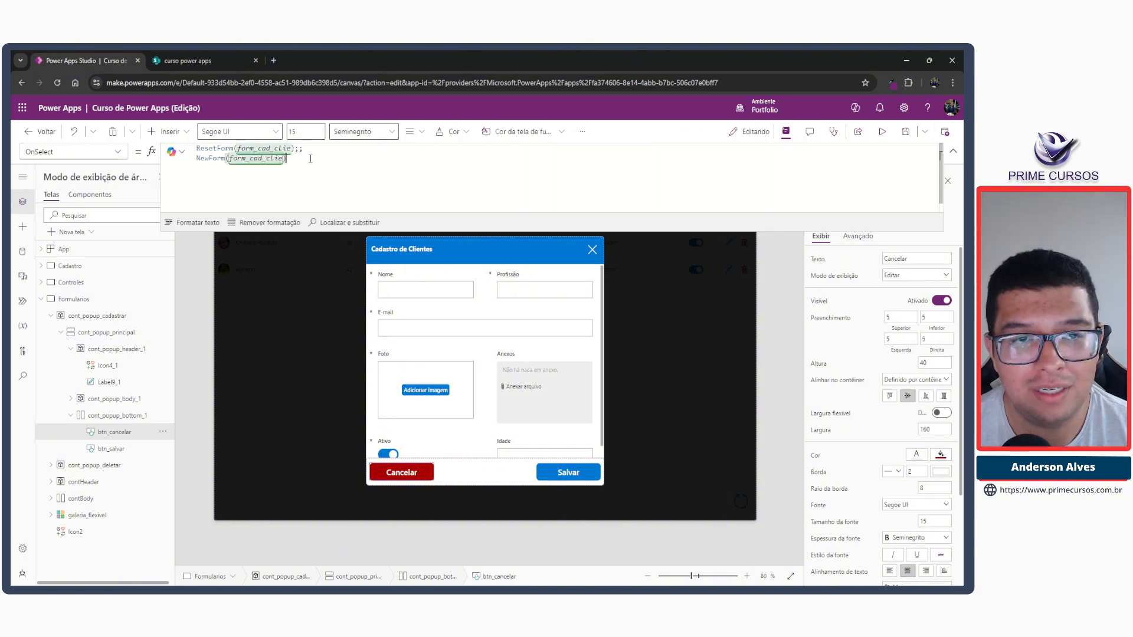
click(199, 148)
key(Return)
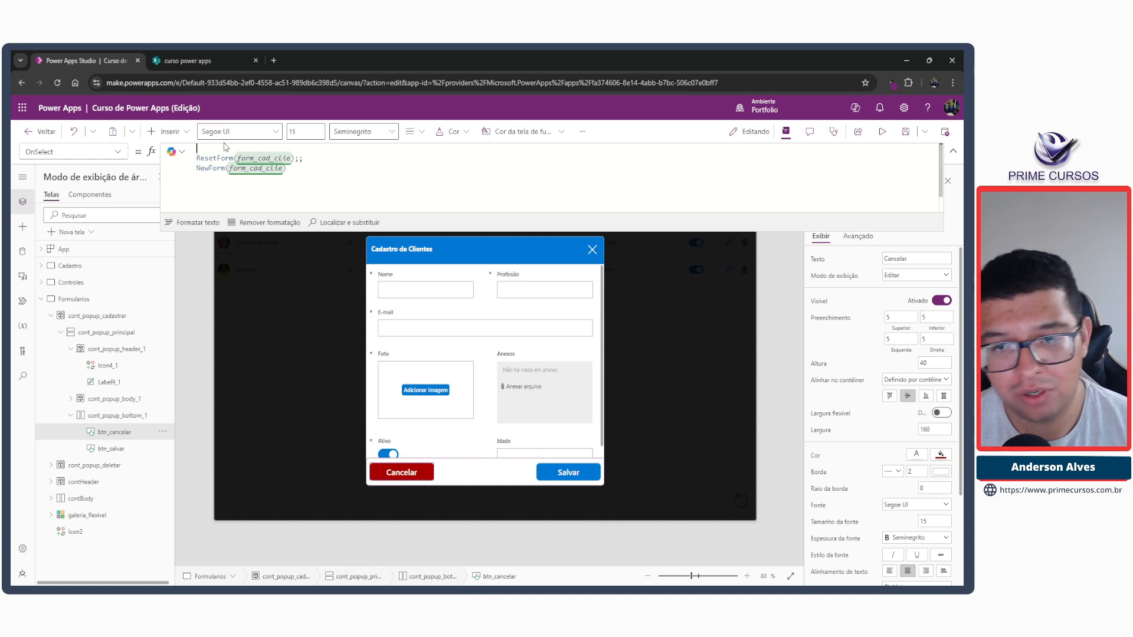
text(Se)
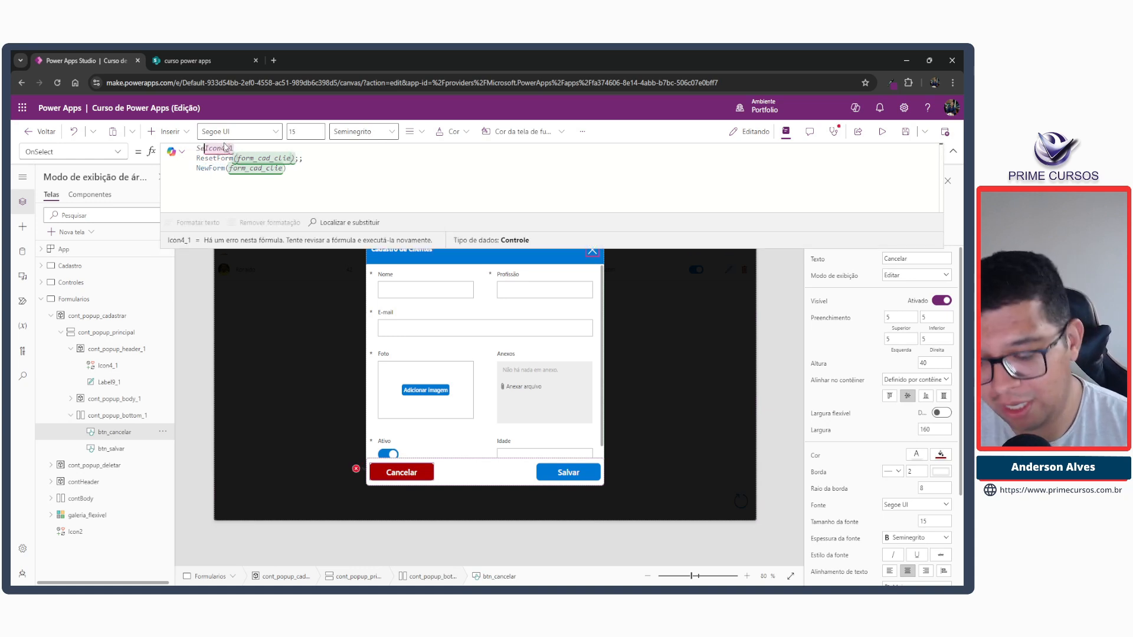
text(lect)
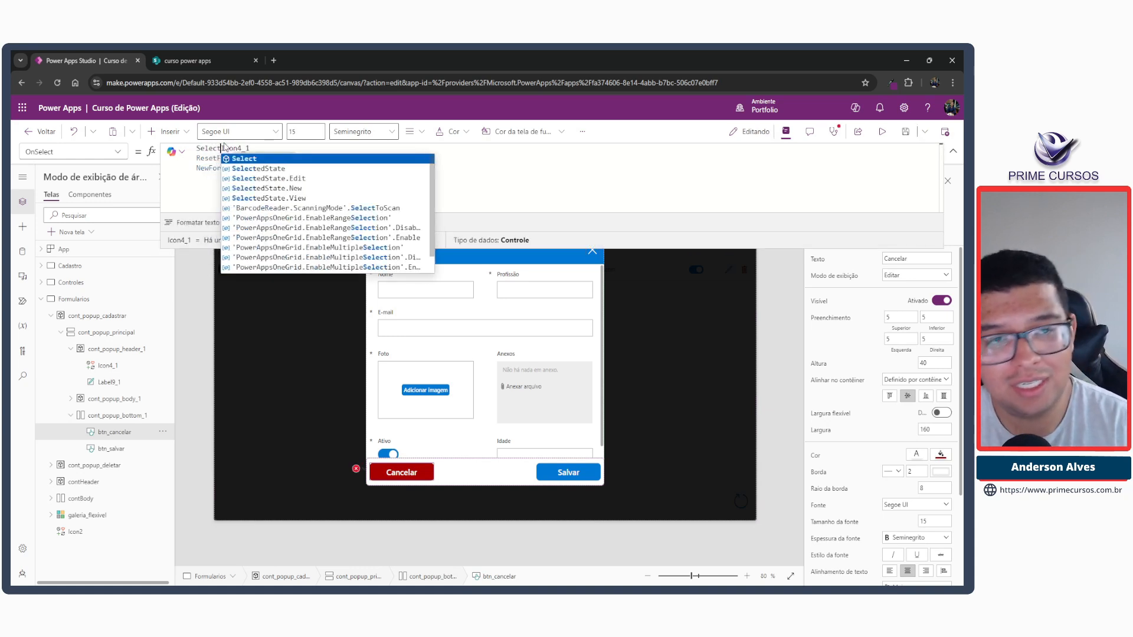
text(()
key(End)
text())
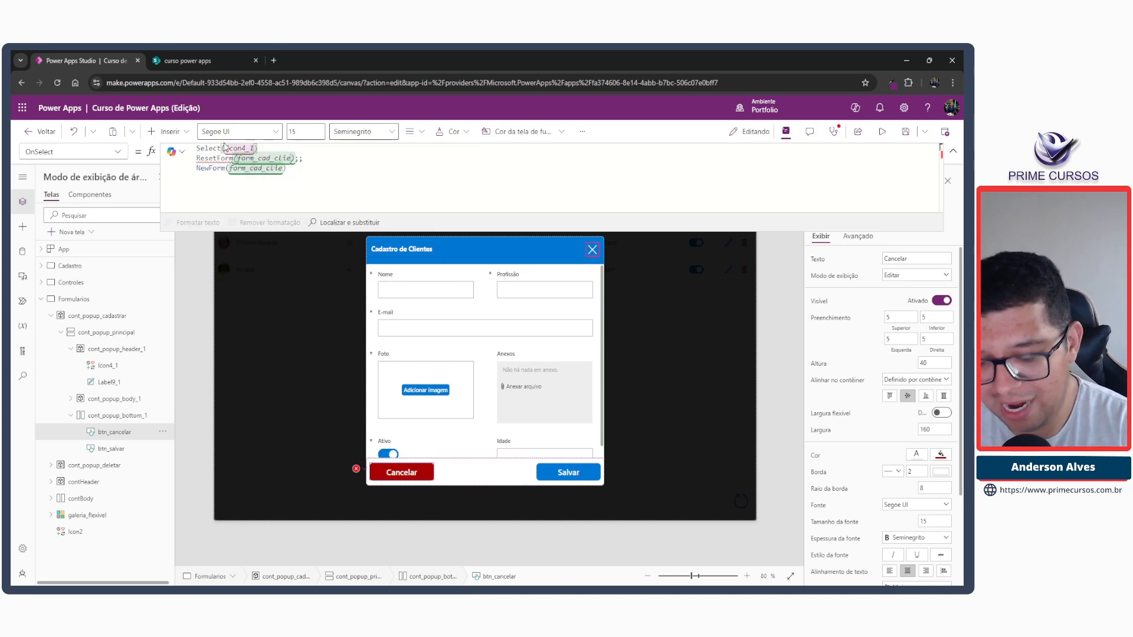
text(;;)
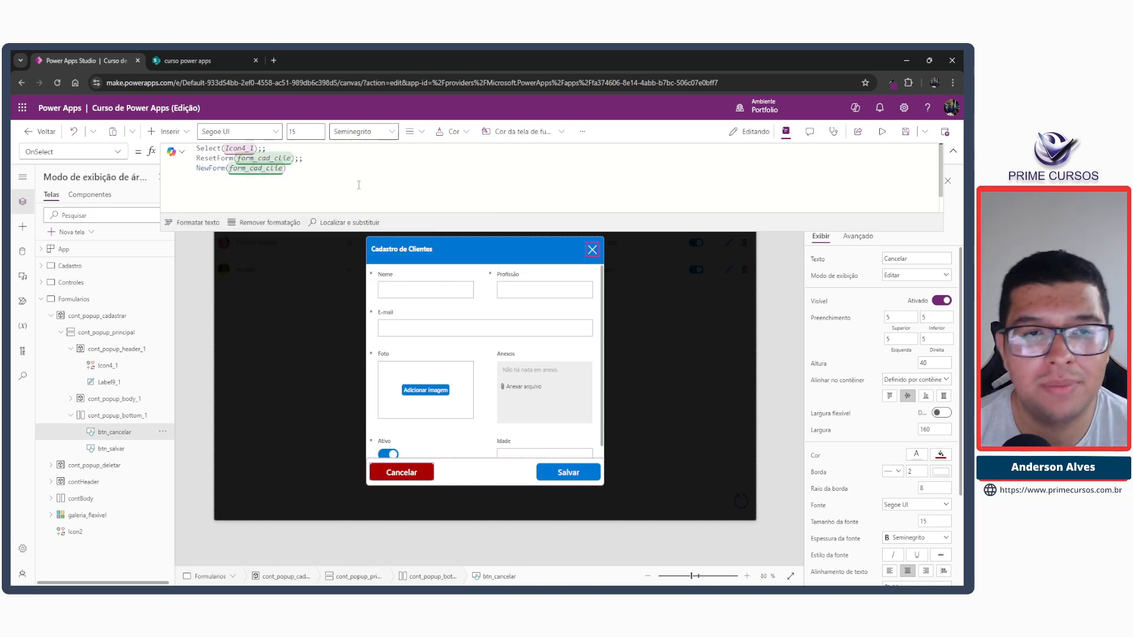
click(336, 181)
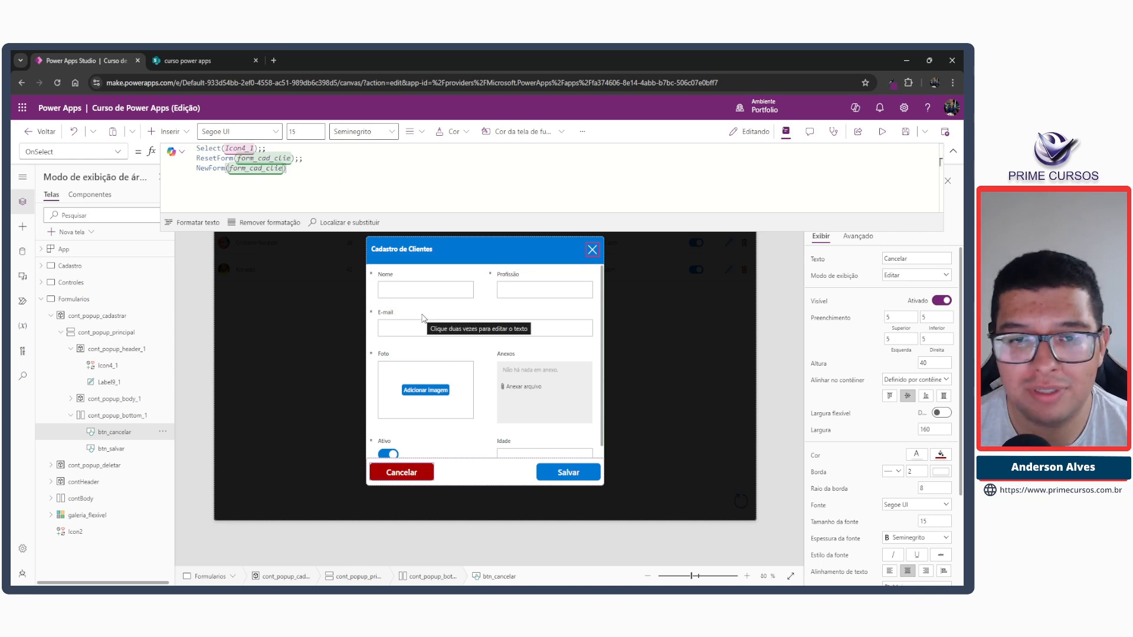
Set the minimum height of cont_popup_header_1 to 40.
click(527, 248)
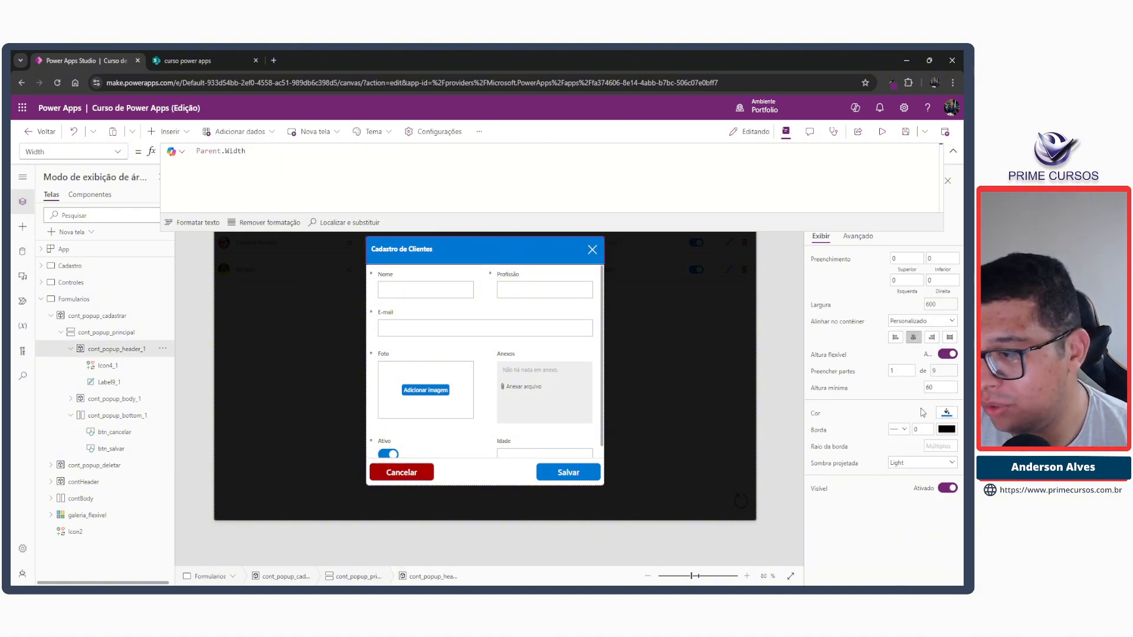
click(940, 389)
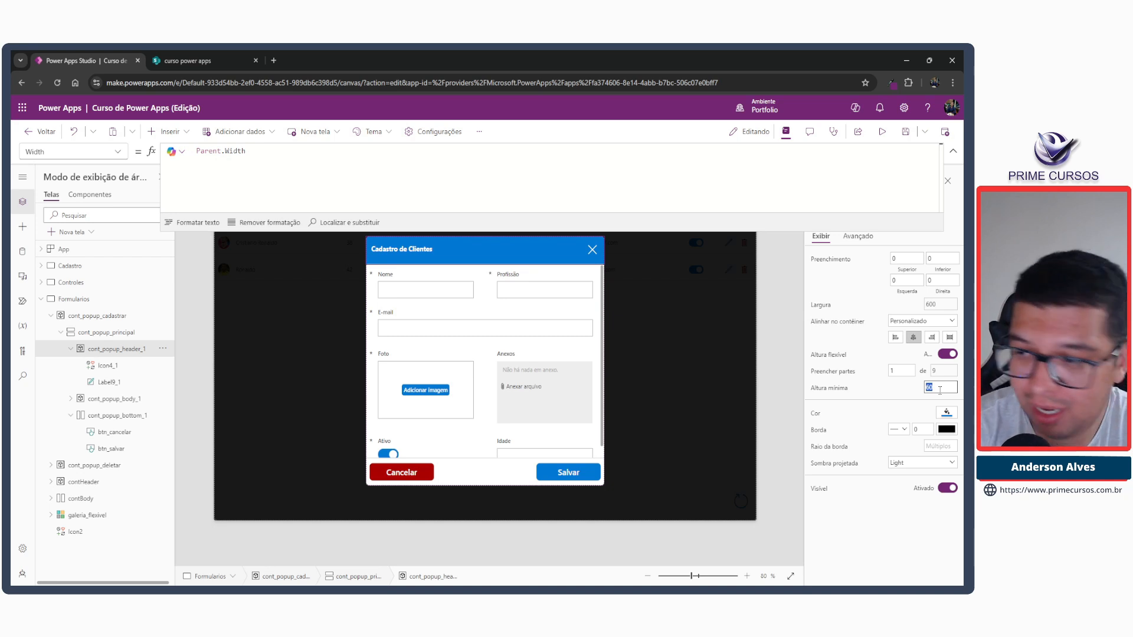
text(40)
key(Tab)
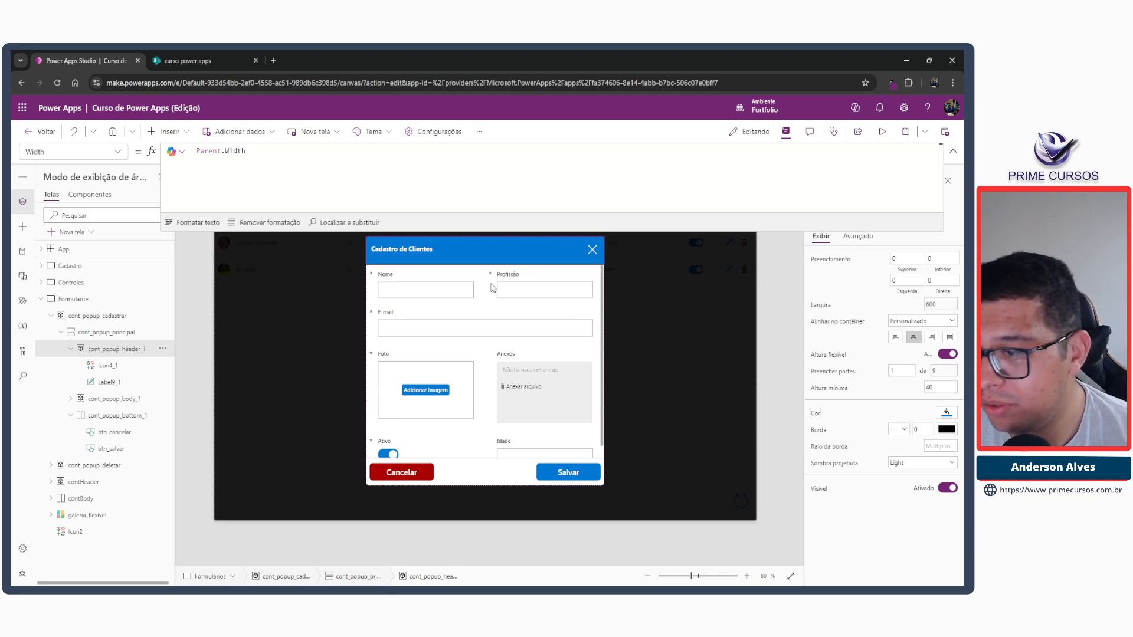
Turn off flexible height for cont_popup_header_1 and set its fixed height to 50.
click(948, 355)
click(938, 373)
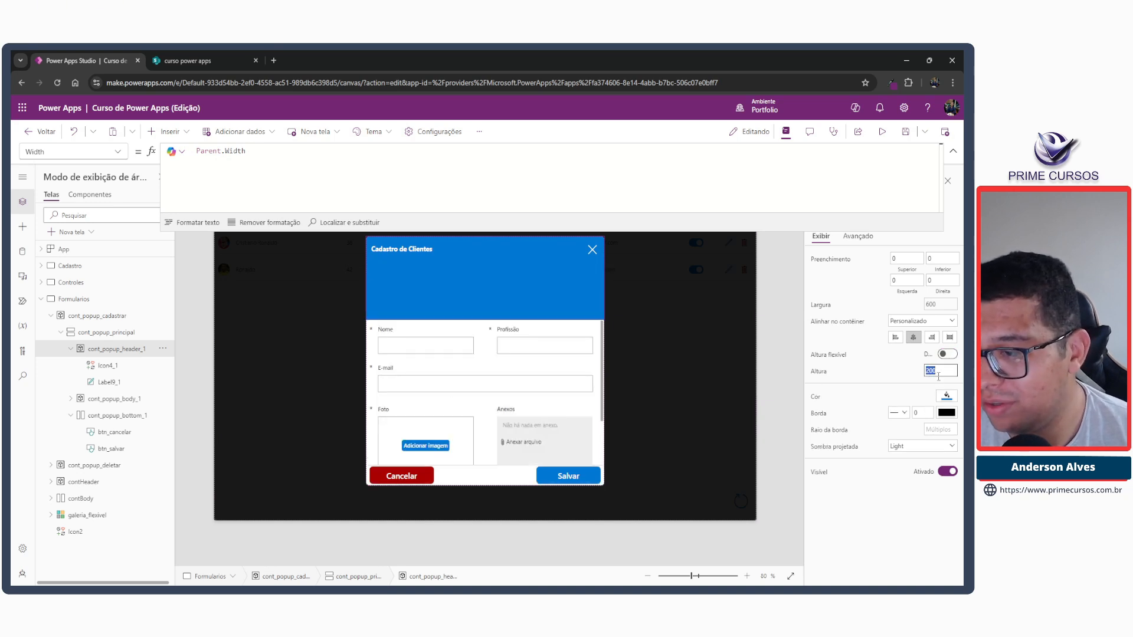
text(40)
key(Tab)
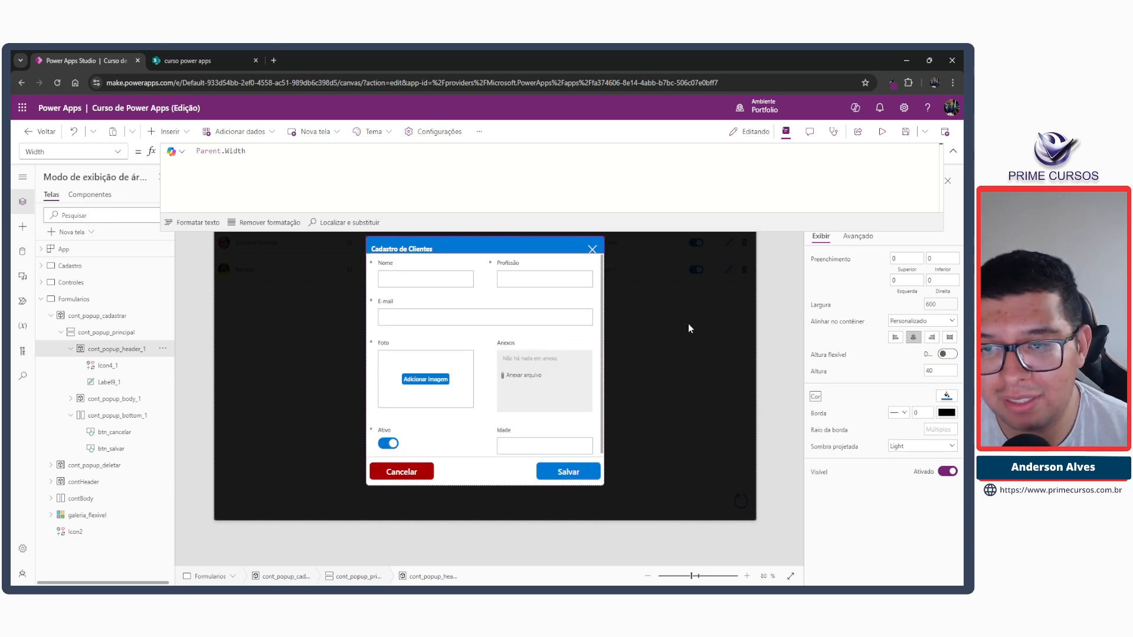
click(938, 373)
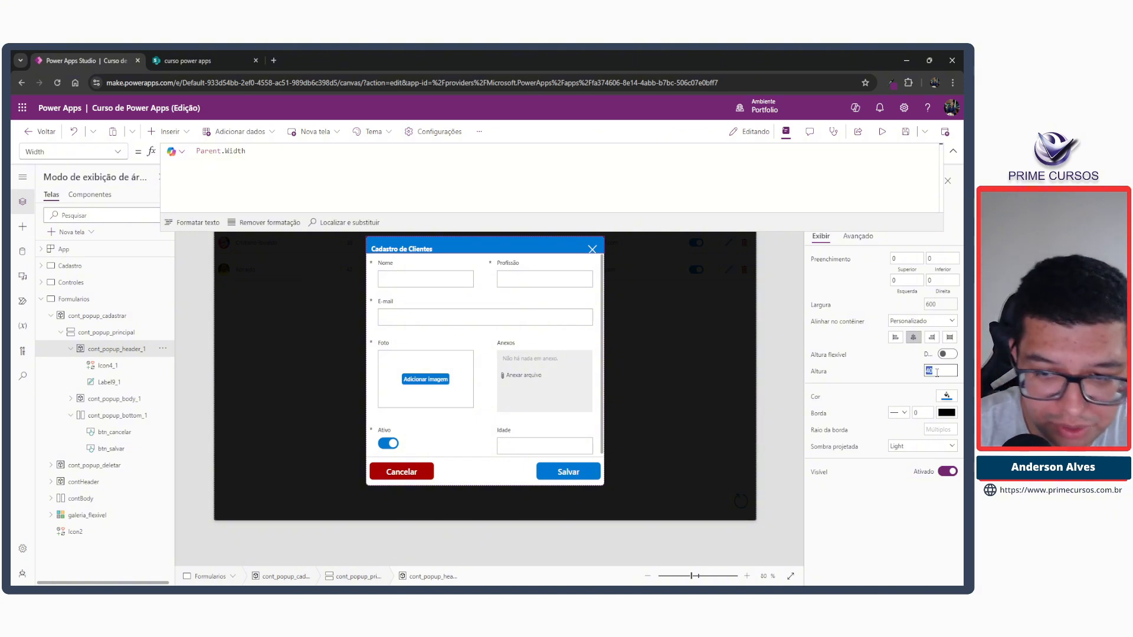
key(Tab)
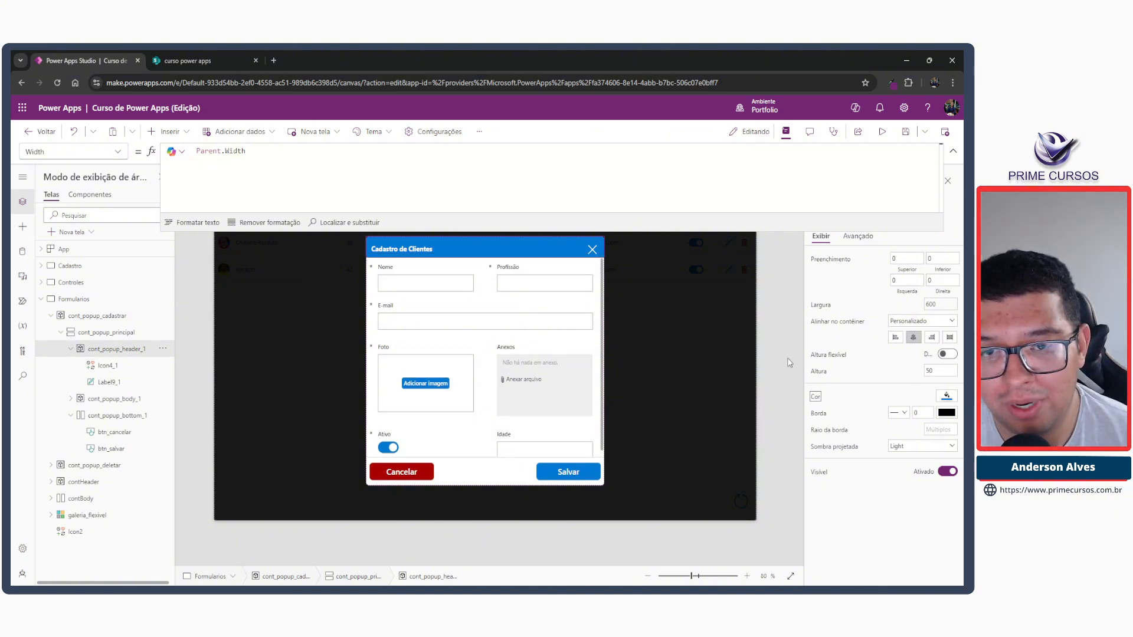
click(402, 249)
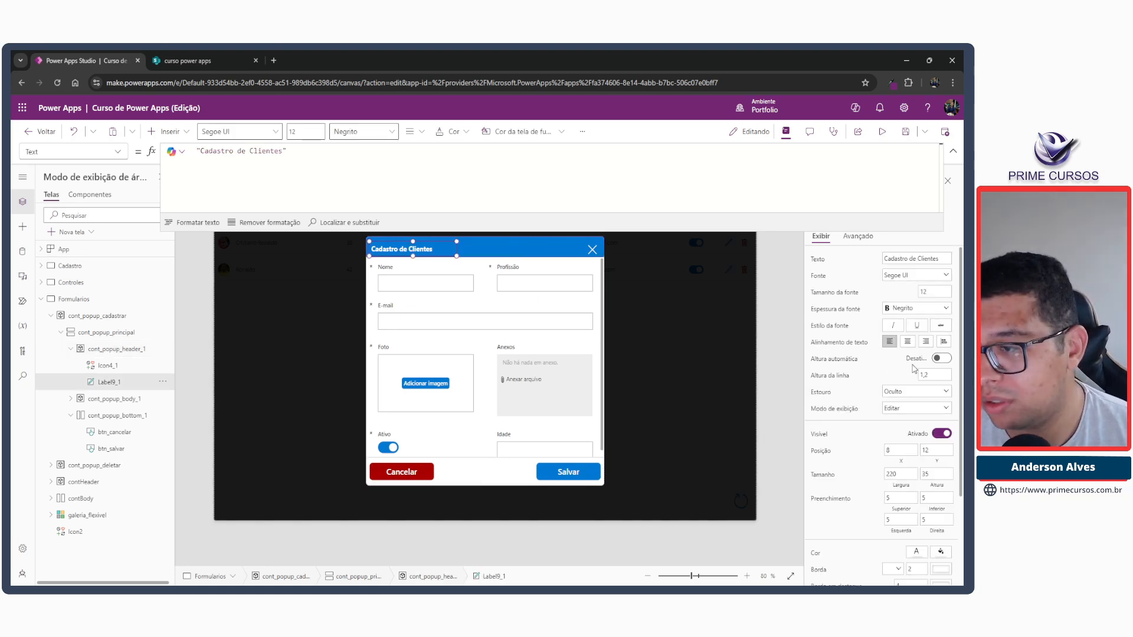
click(459, 250)
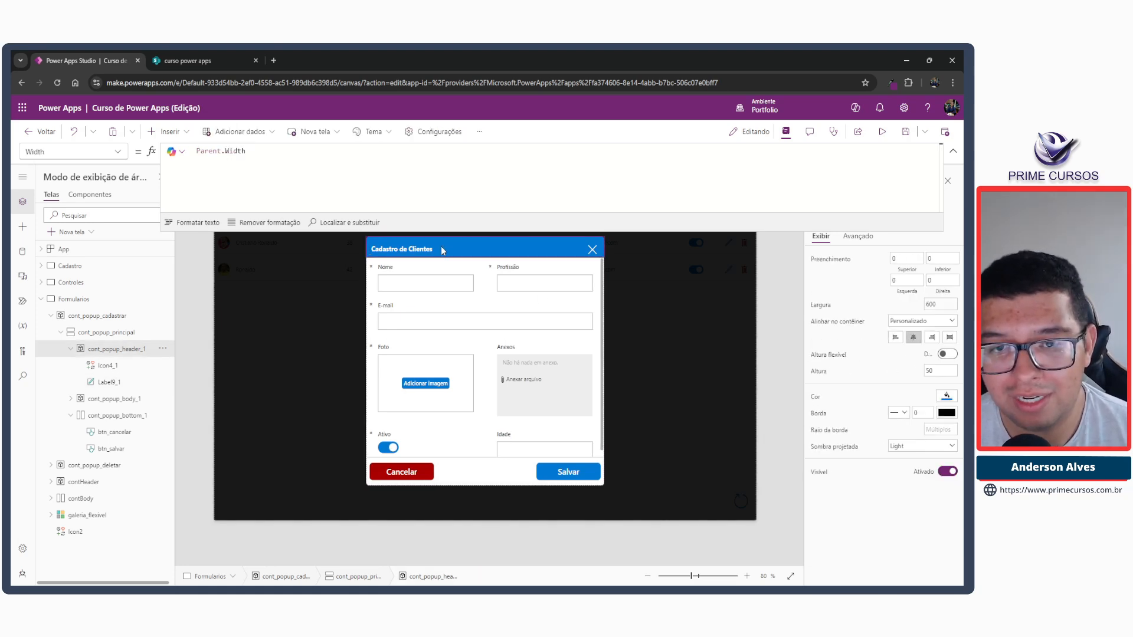
click(441, 247)
click(498, 254)
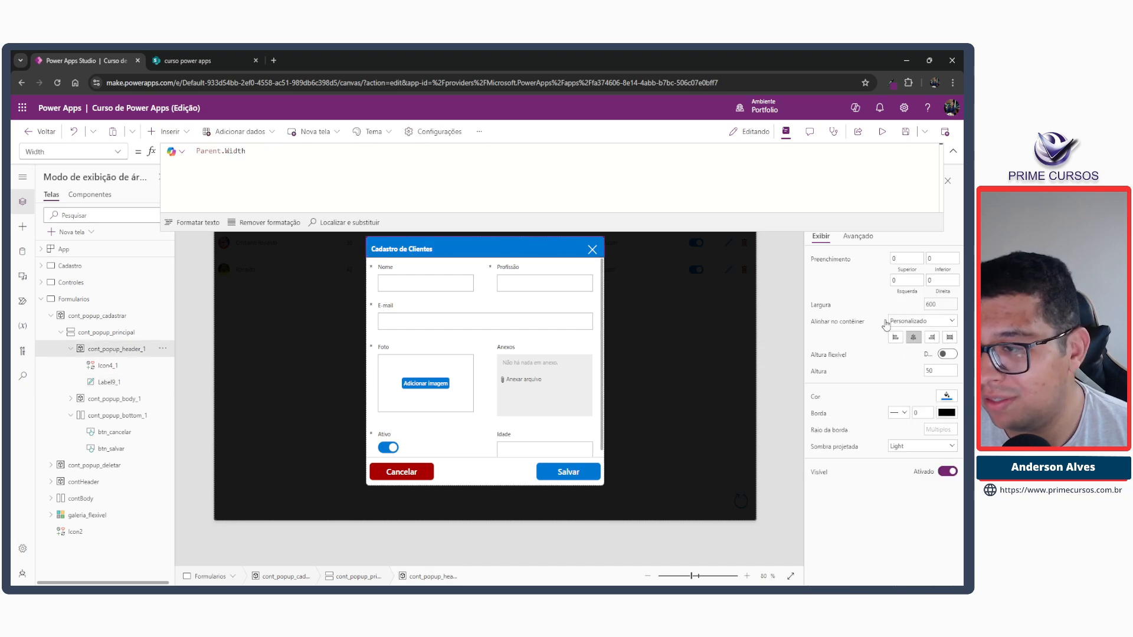
Set the Y formula of the "Cadastro de Clientes" label to (Parent.Height-Self.Height)/2 so it is vertically centred in the header.
click(422, 251)
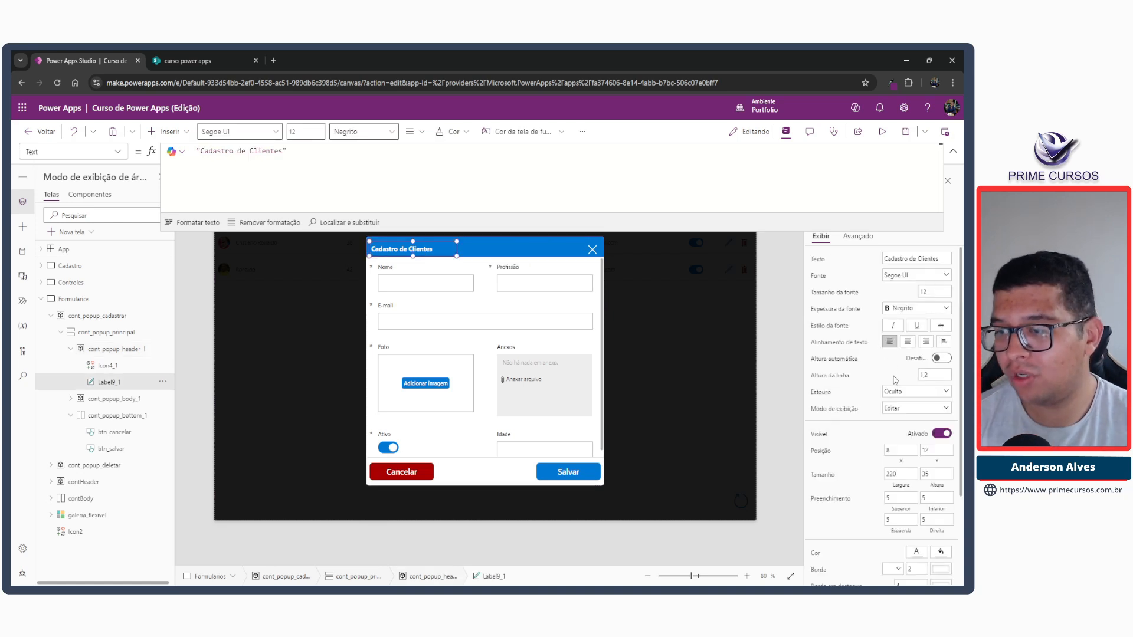
click(936, 451)
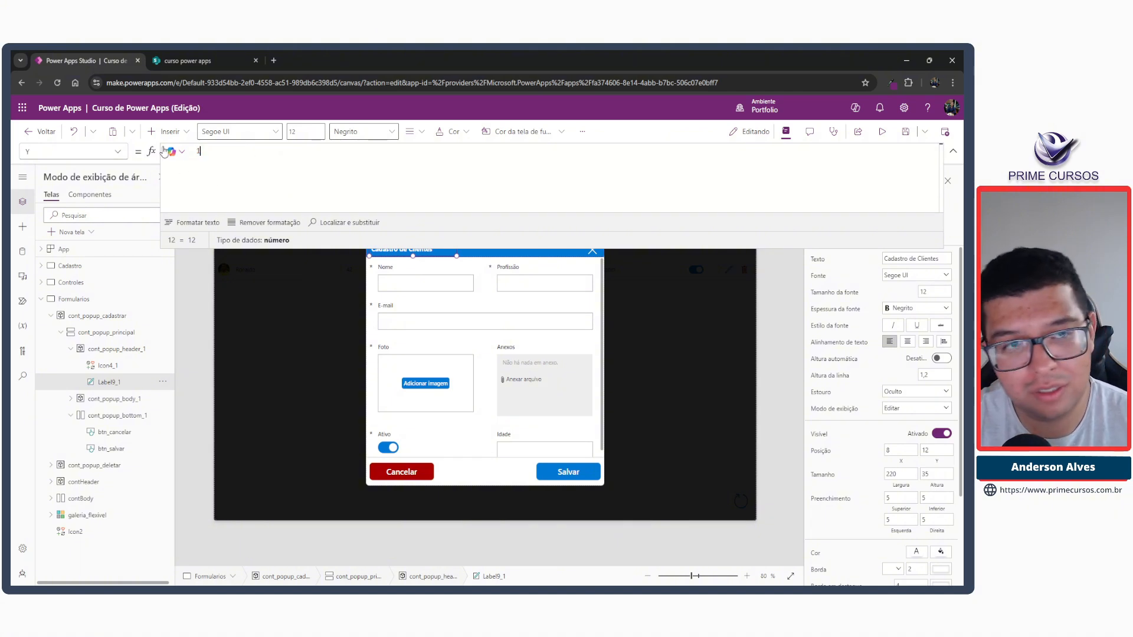
text(()/2)
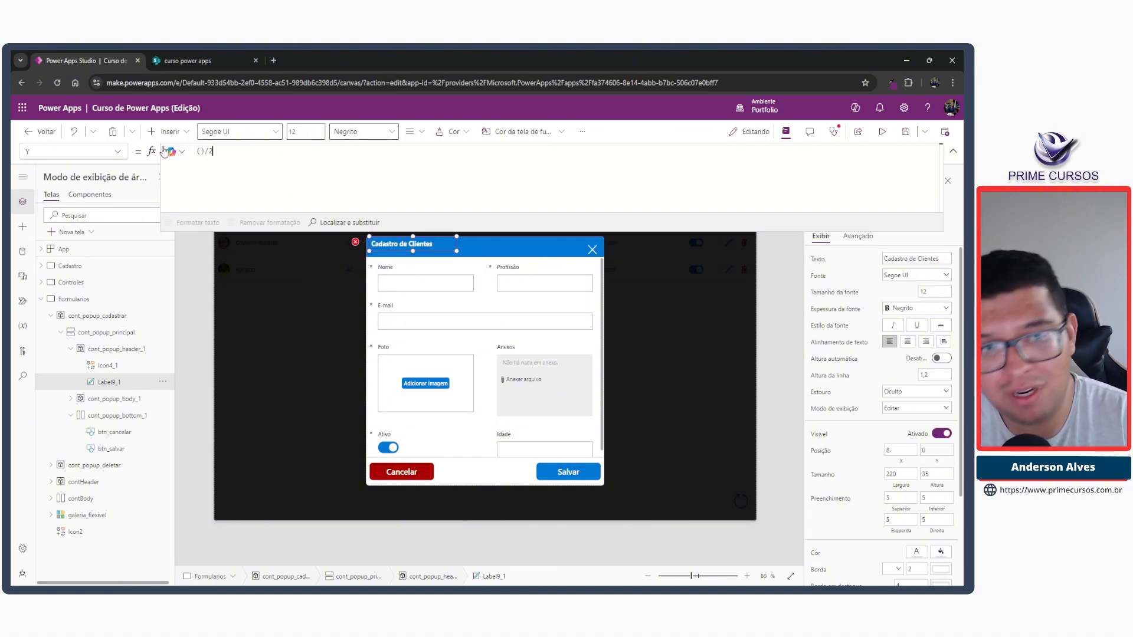
key(Left)
key(Left)
key(Left)
text(paren)
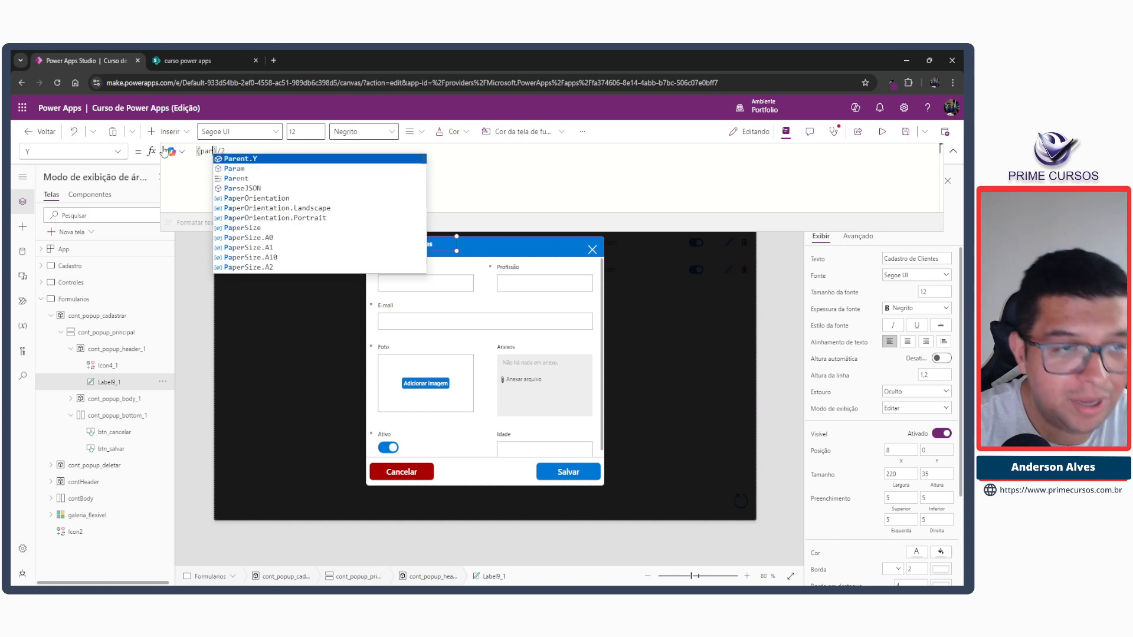
key(Tab)
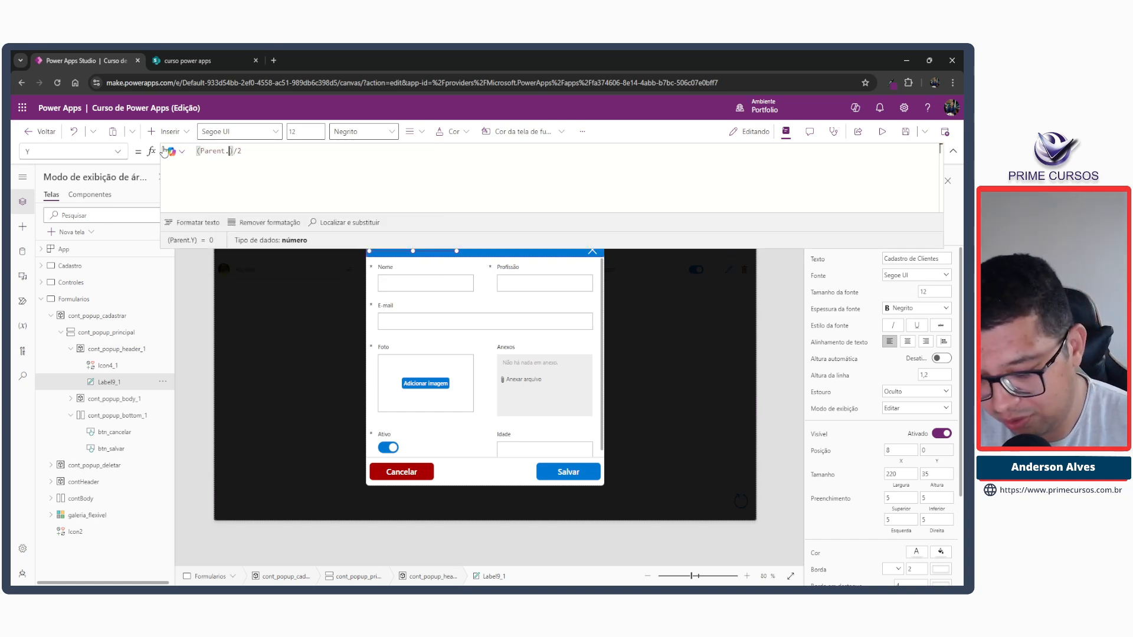
key(BackSpace)
text(He)
key(Tab)
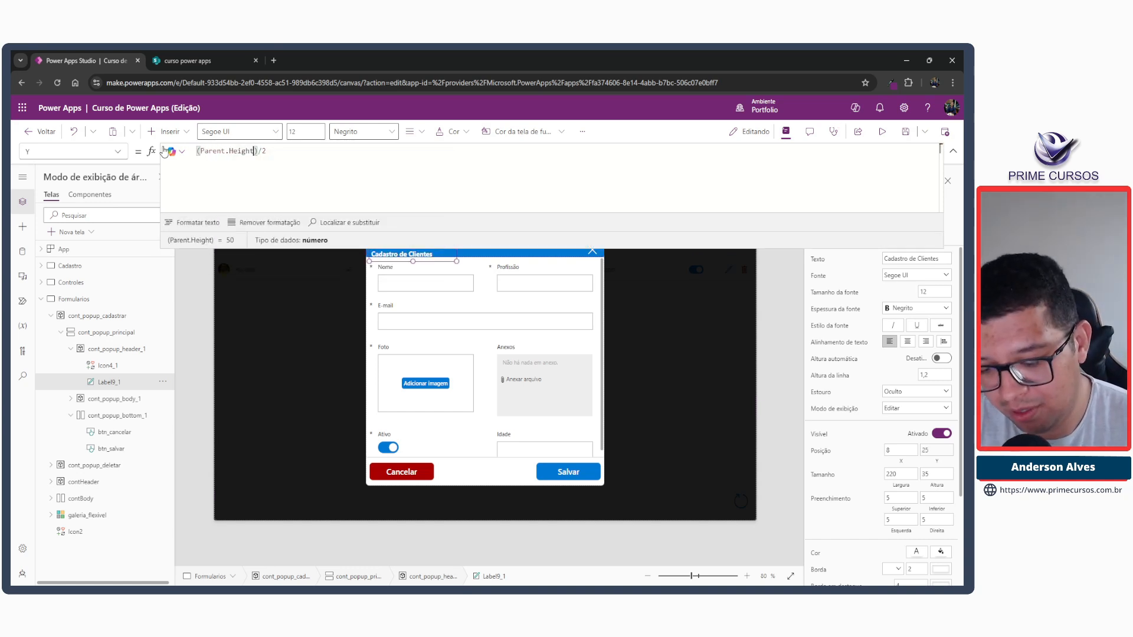
text(-)
text(Sel)
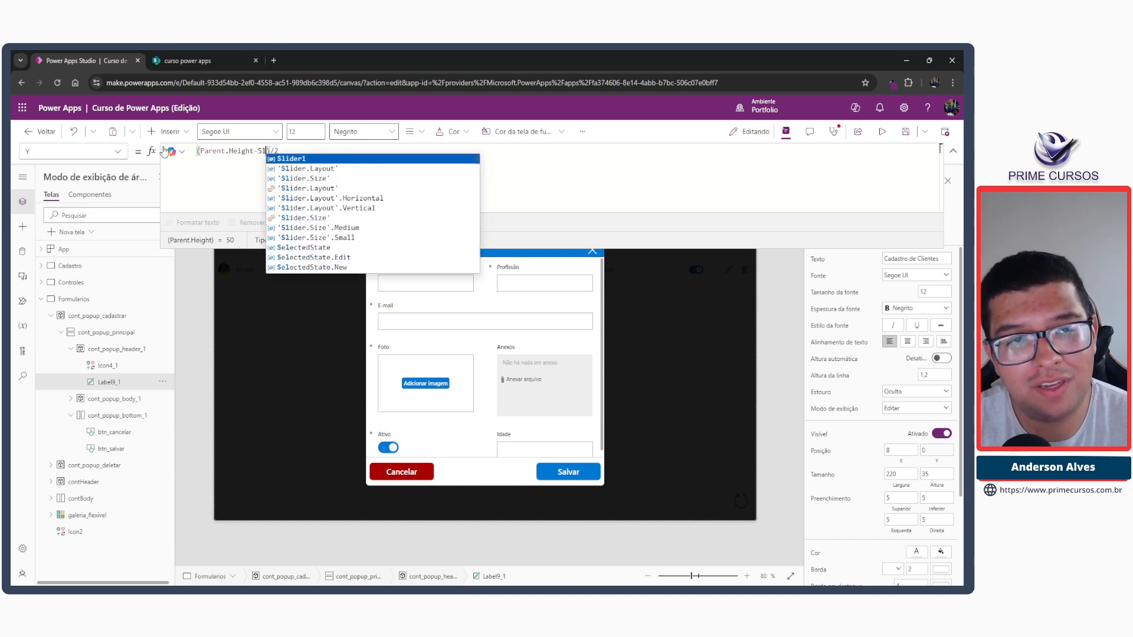
text(f.He)
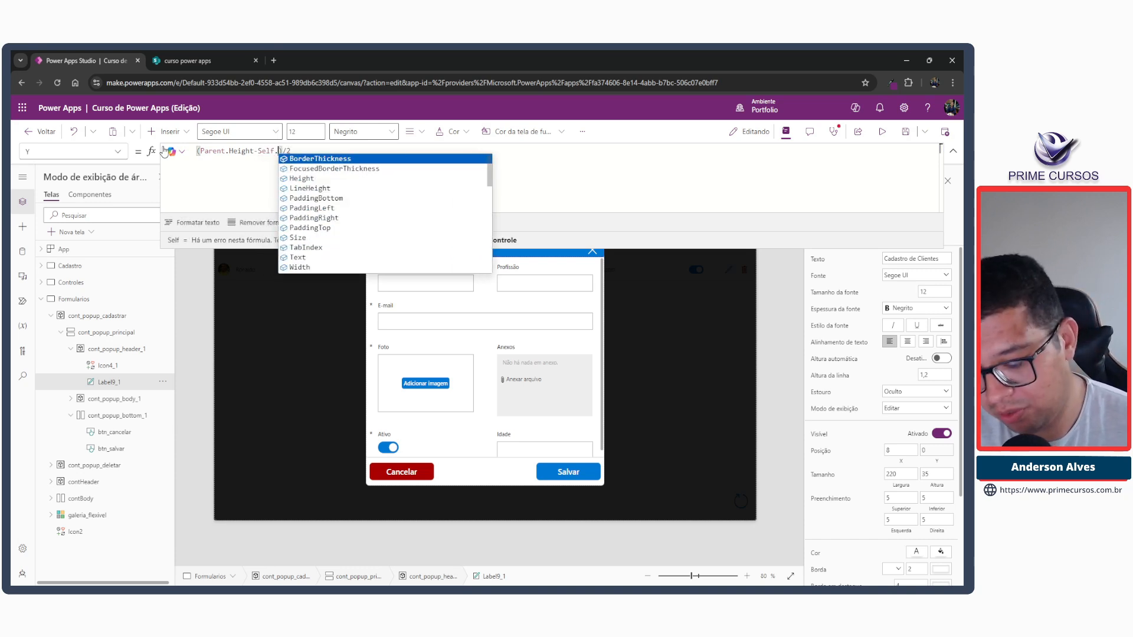
key(Tab)
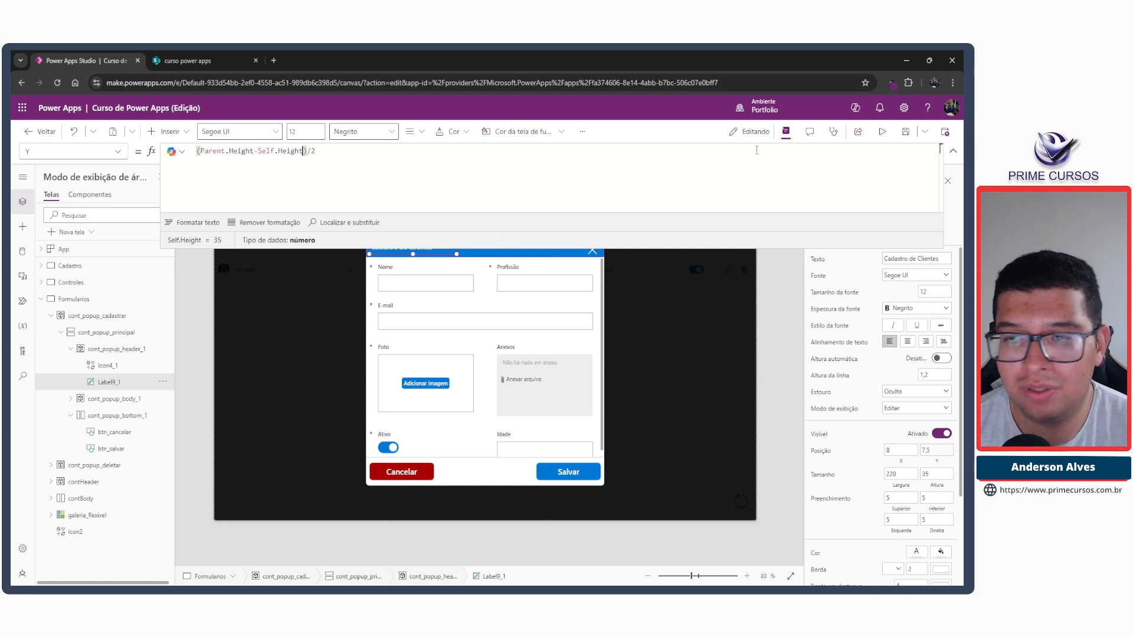
click(953, 151)
click(953, 152)
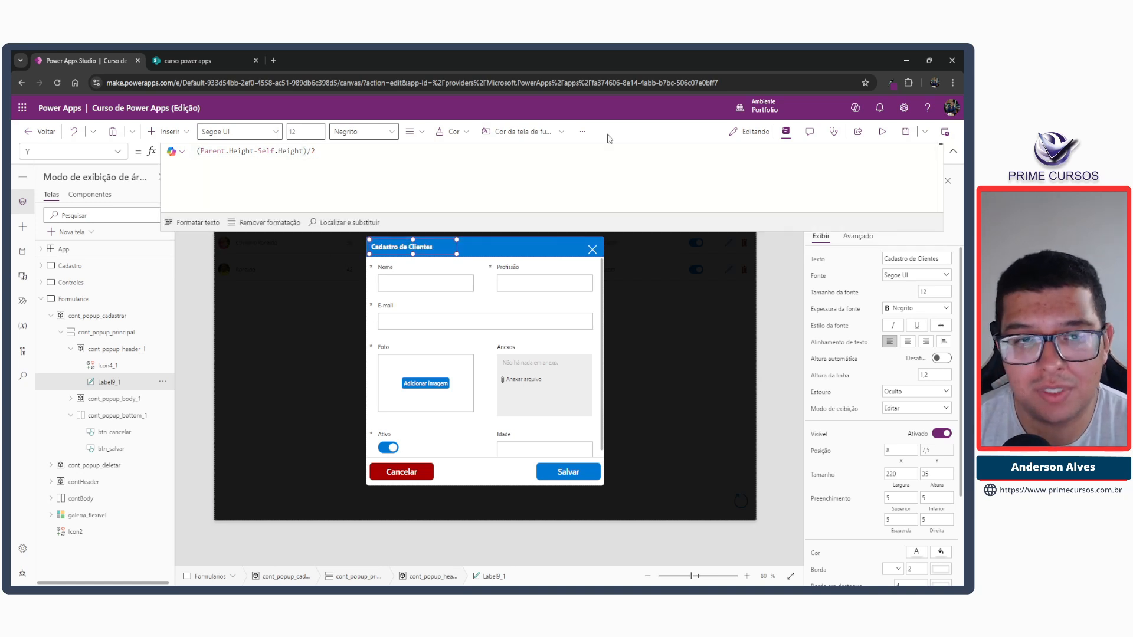
Reuse the label's Y formula (Parent.Height-Self.Height)/2 for the header's close icon, Icon4_1, to centre it vertically.
drag(323, 151, 196, 152)
key(ctrl+c)
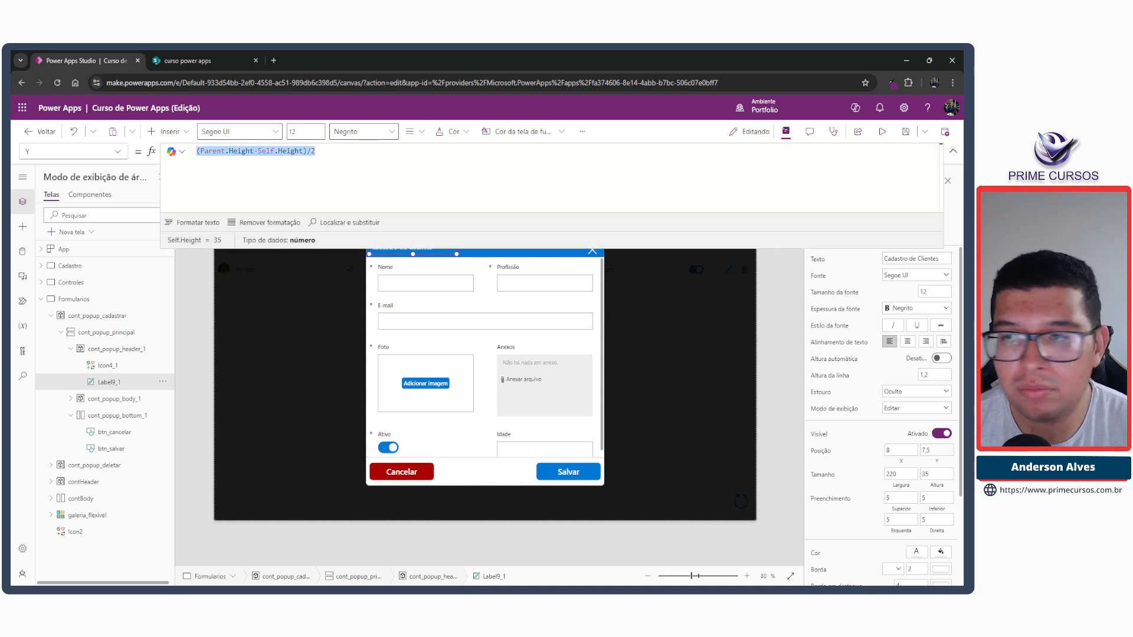
click(953, 152)
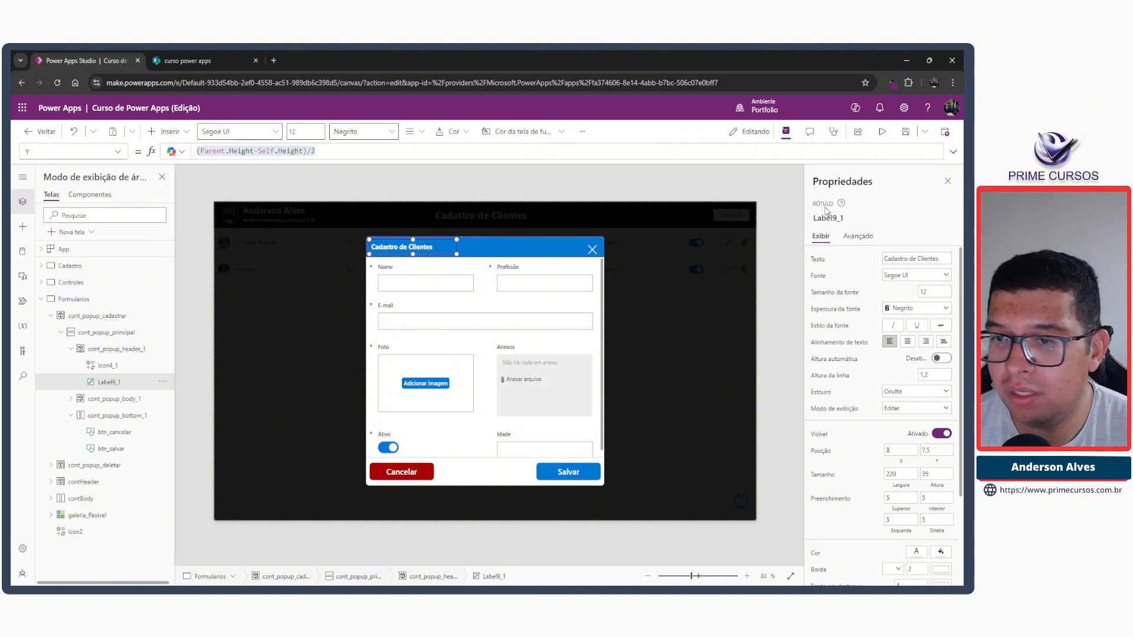
click(595, 253)
click(216, 150)
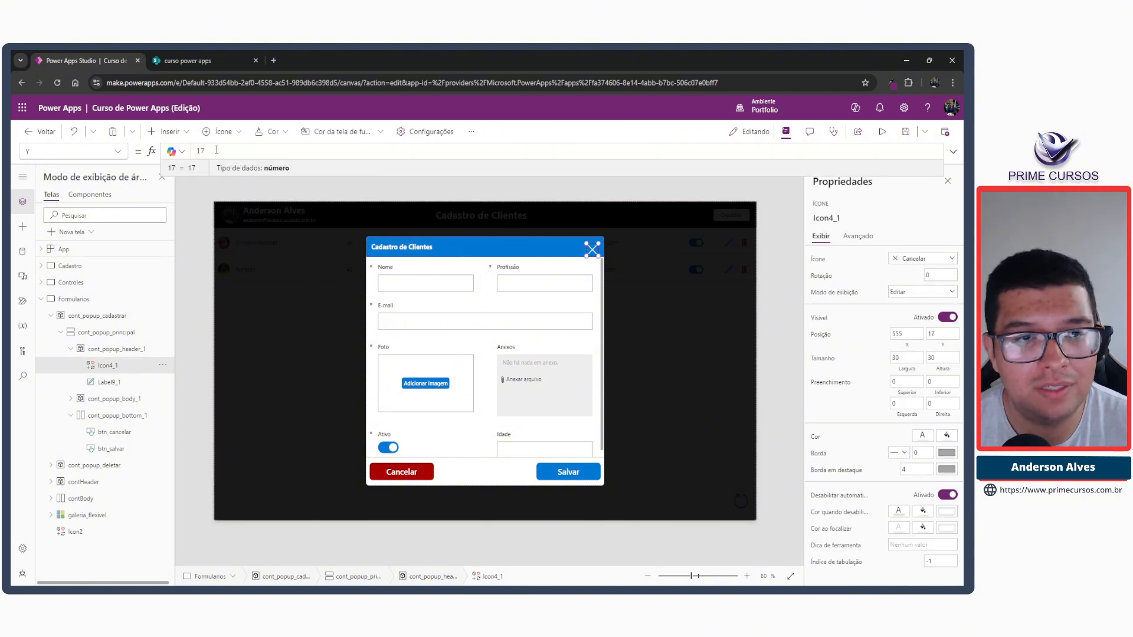
key(ctrl+a)
key(ctrl+v)
click(264, 189)
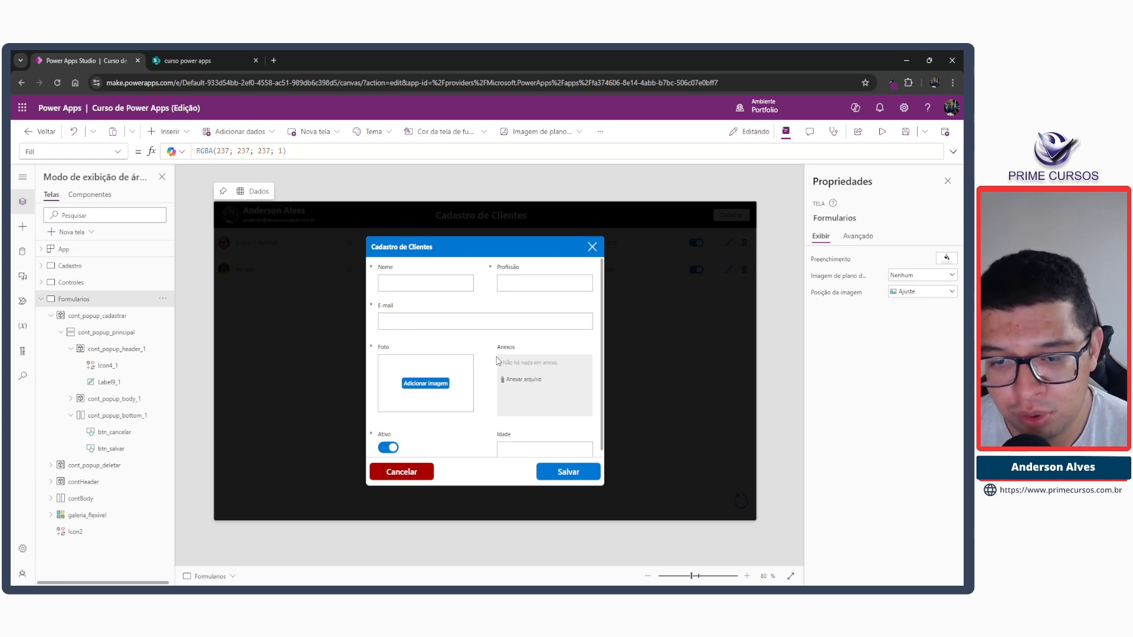
scroll(492, 401, down, 1)
scroll(493, 406, up, 1)
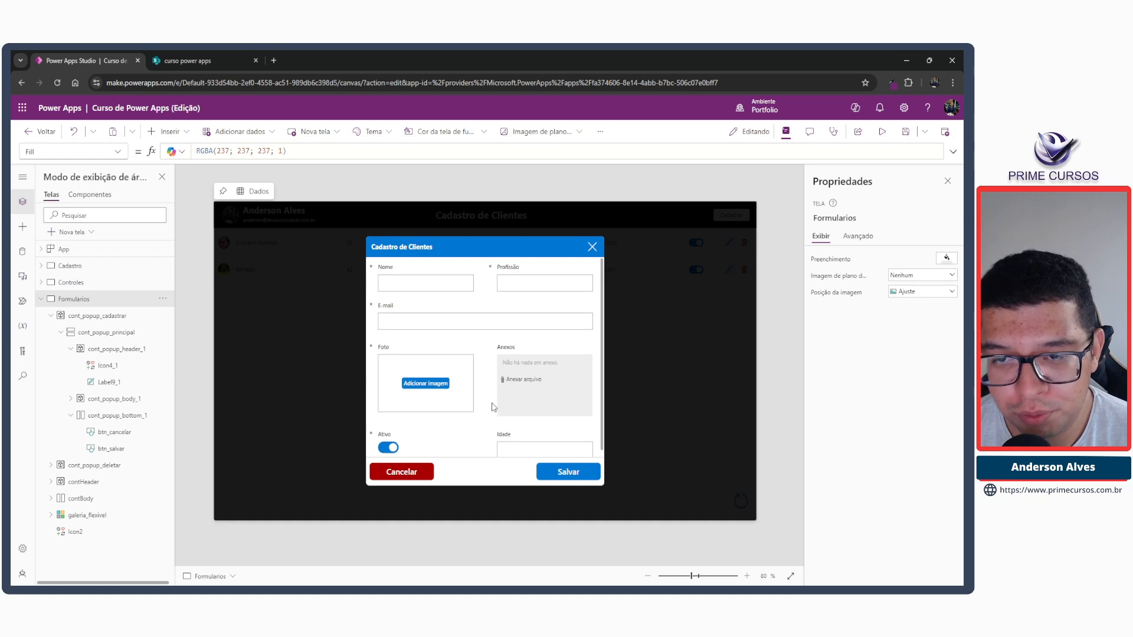
click(454, 474)
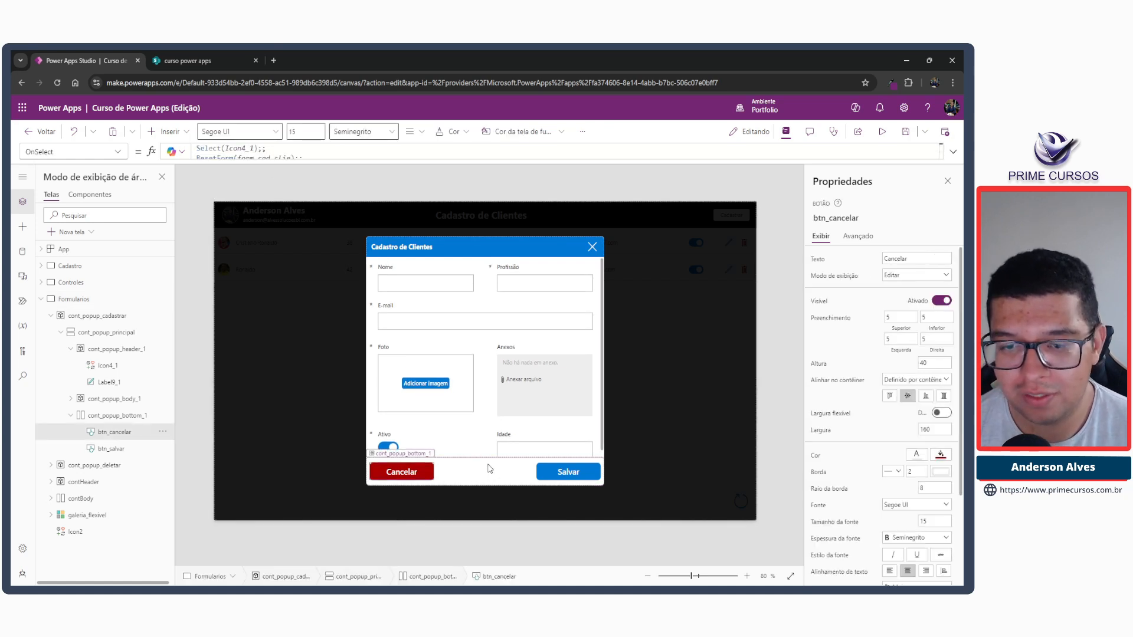
click(480, 468)
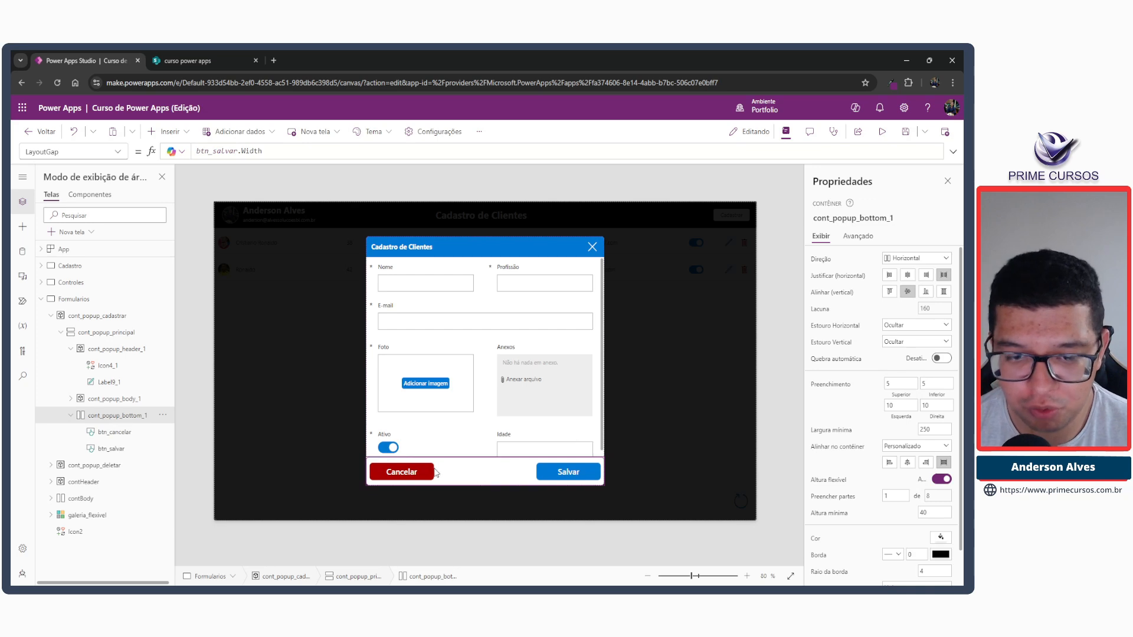
click(488, 442)
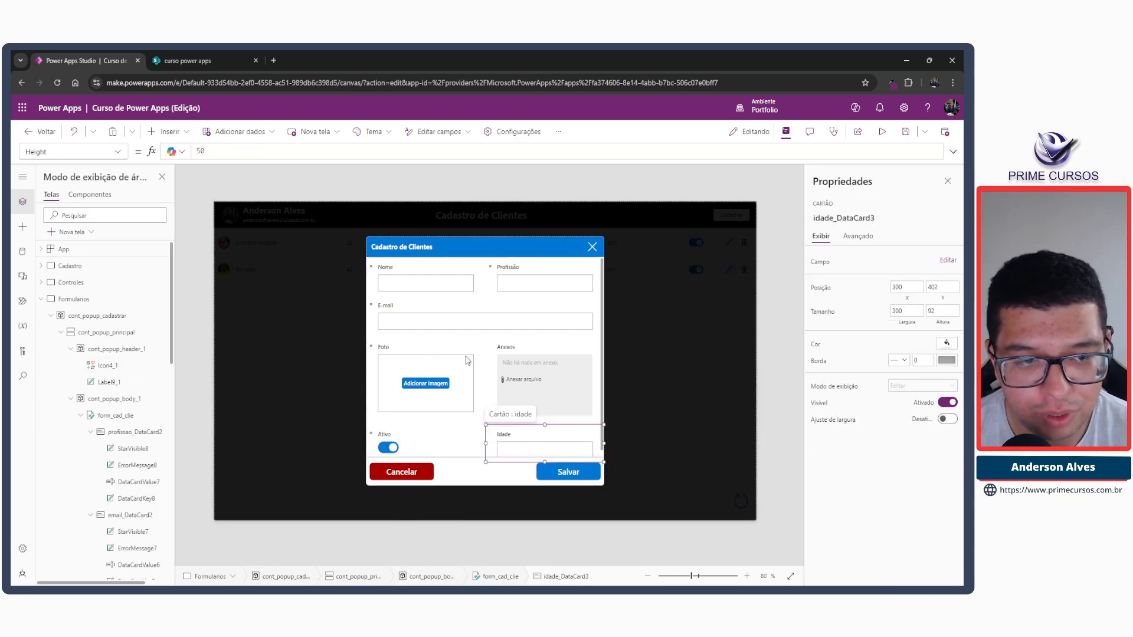
Set the fill portions of the flexible-height container cont_popup_body_1 to 9.
click(61, 333)
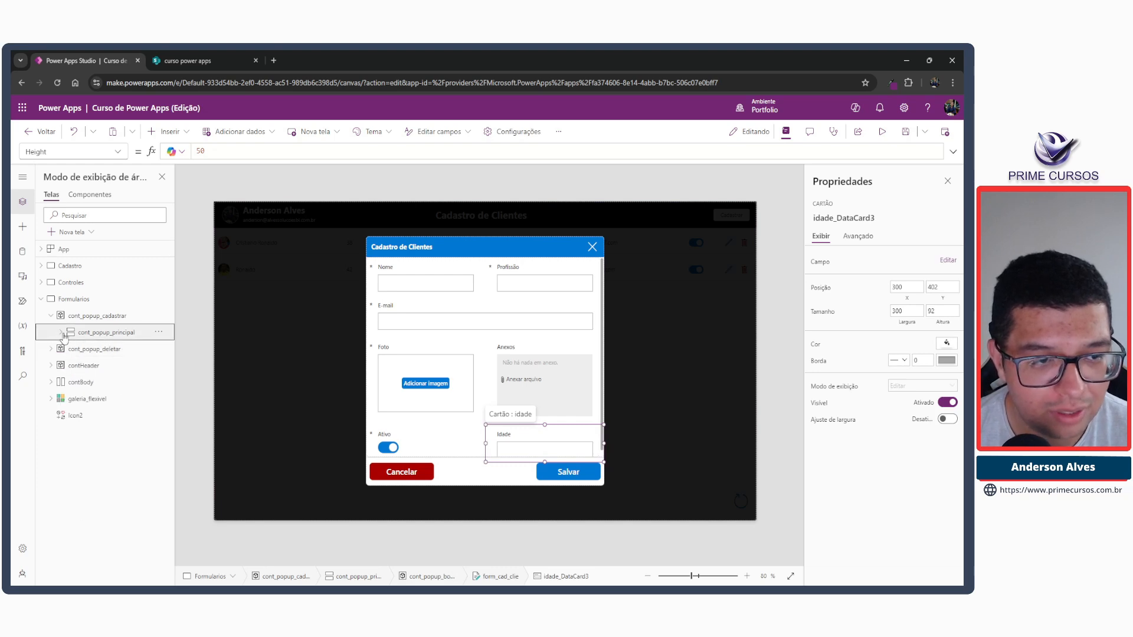
click(62, 333)
click(70, 366)
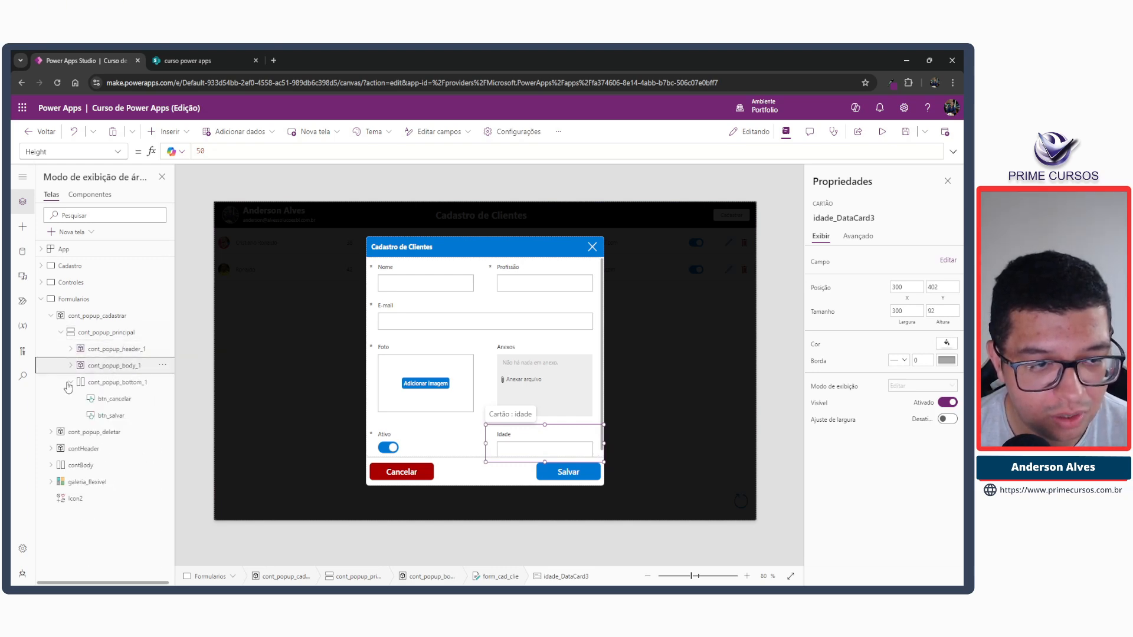
click(69, 387)
click(116, 370)
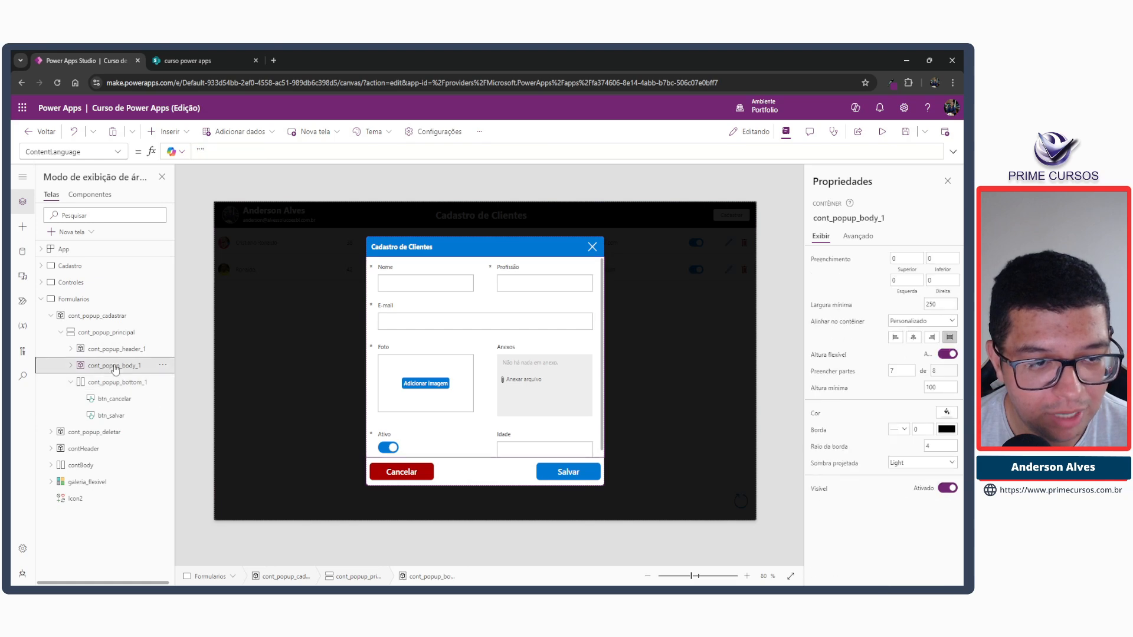
click(906, 375)
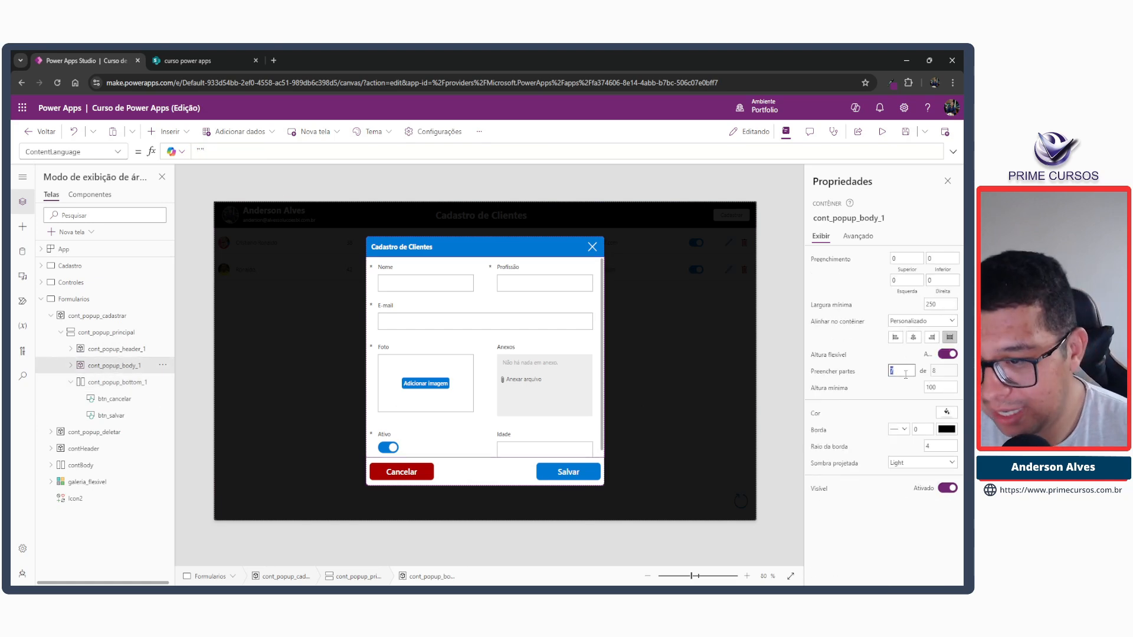
key(Tab)
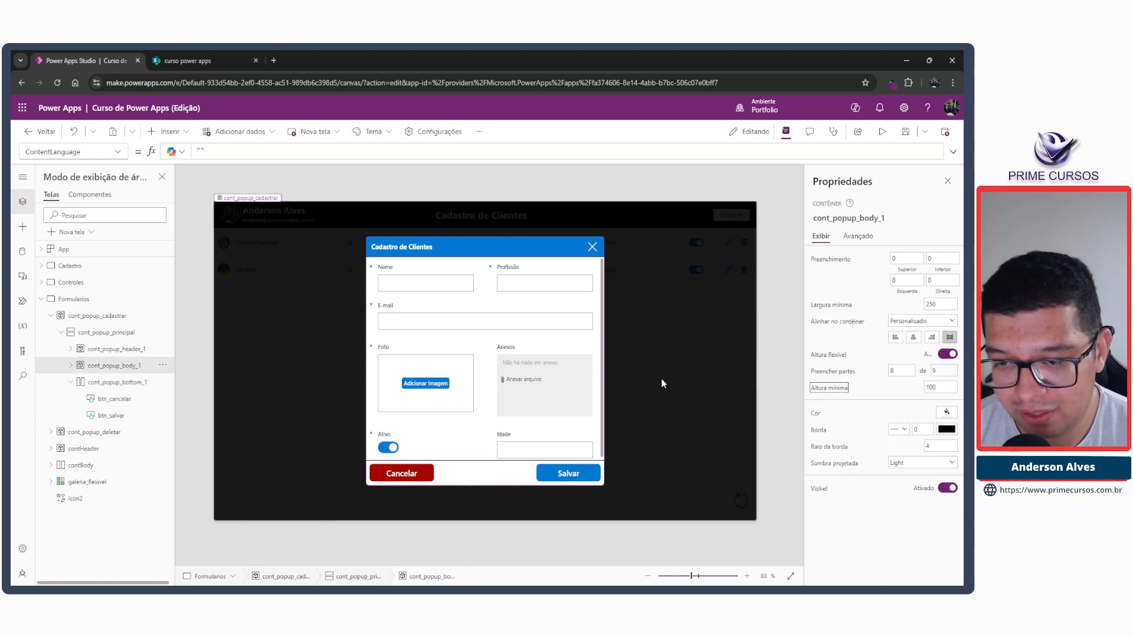
click(889, 371)
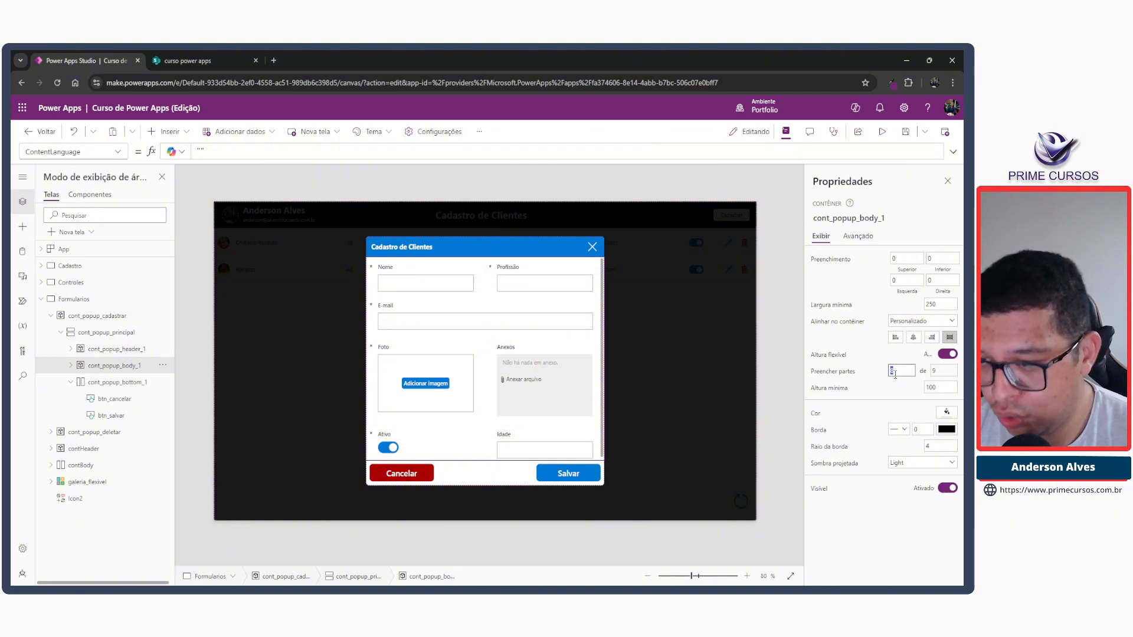
text(9)
key(Tab)
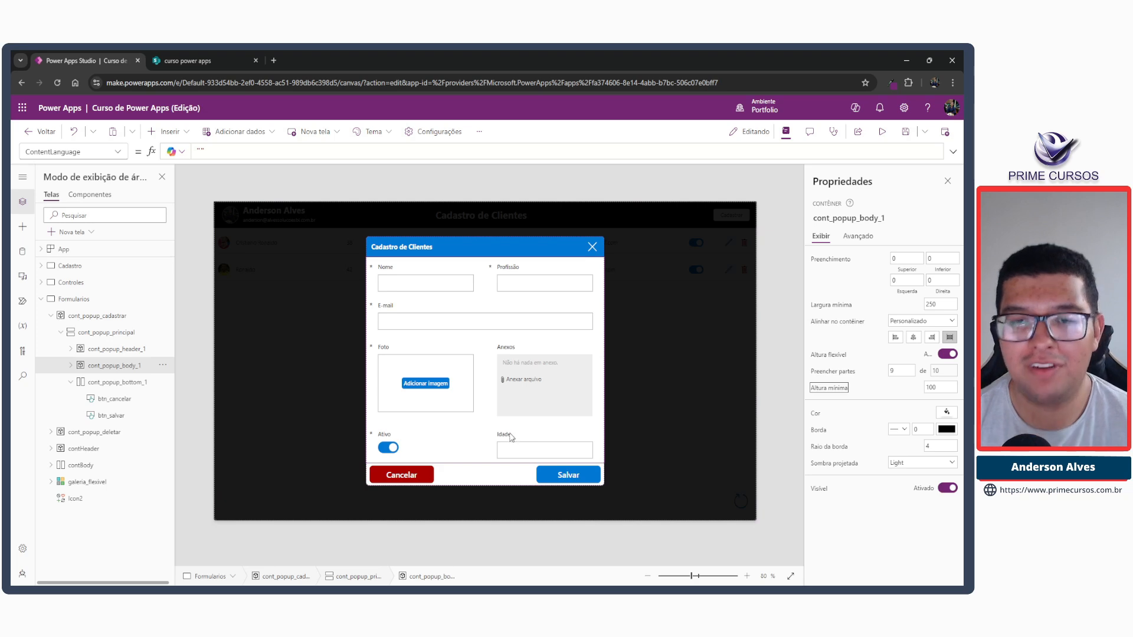
Reduce the height of the Cancelar button to 30, and settle on 35.
click(411, 477)
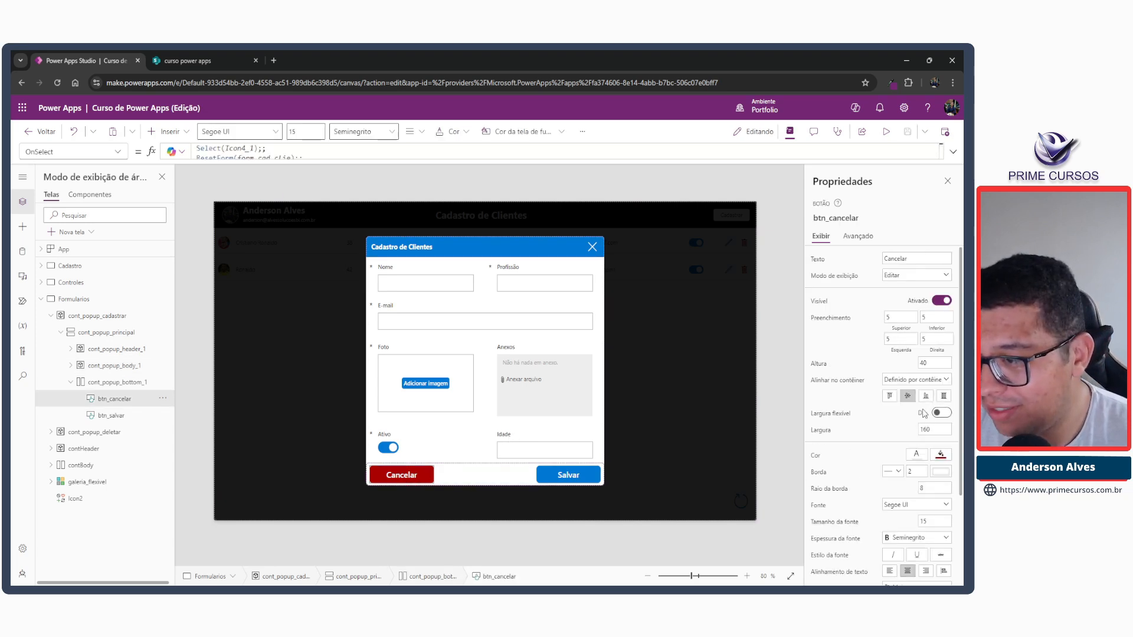
click(933, 363)
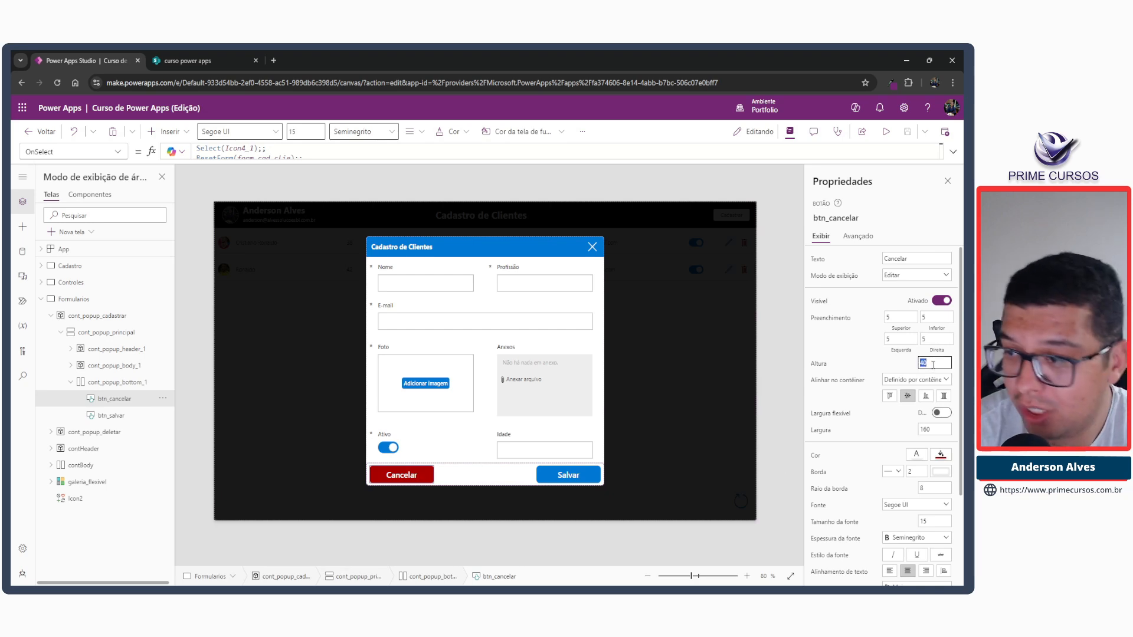
text(30)
key(Tab)
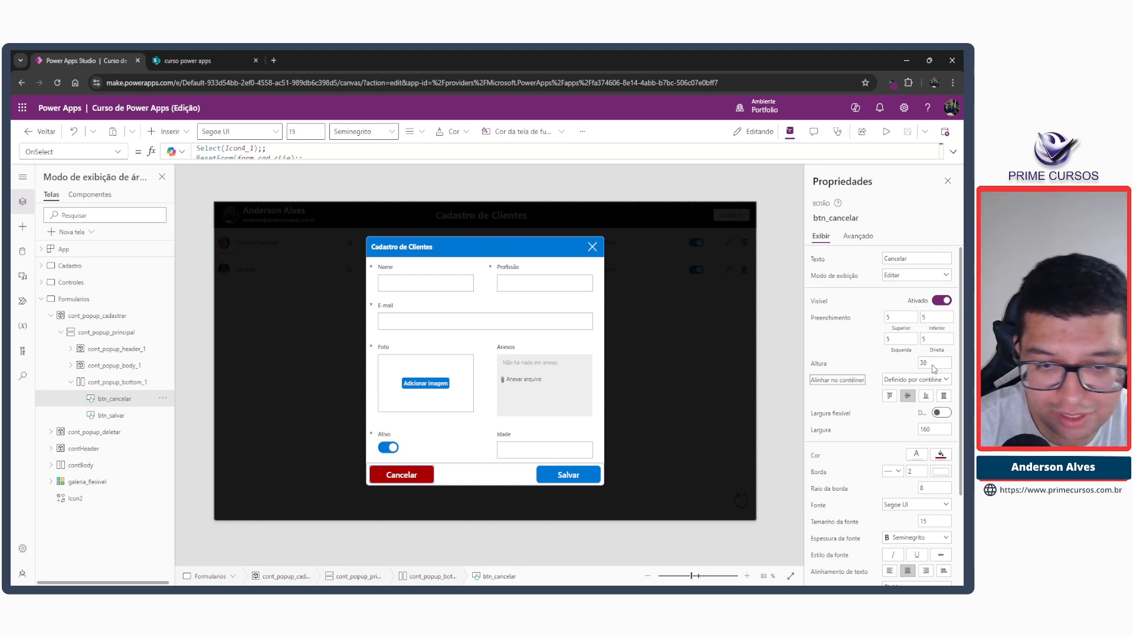
click(934, 361)
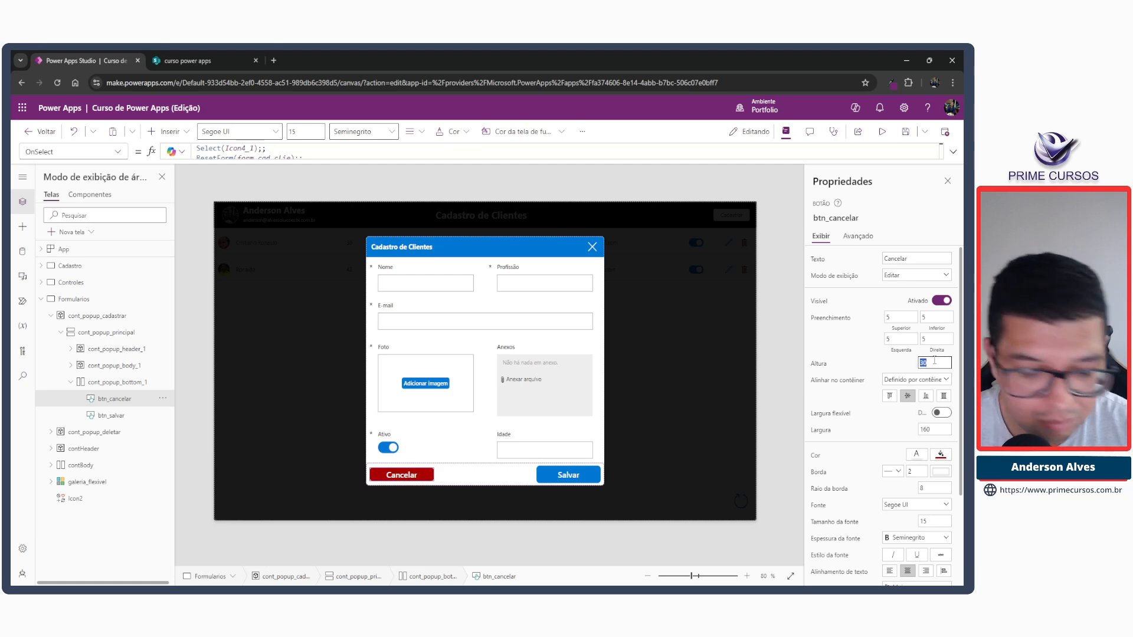
key(Tab)
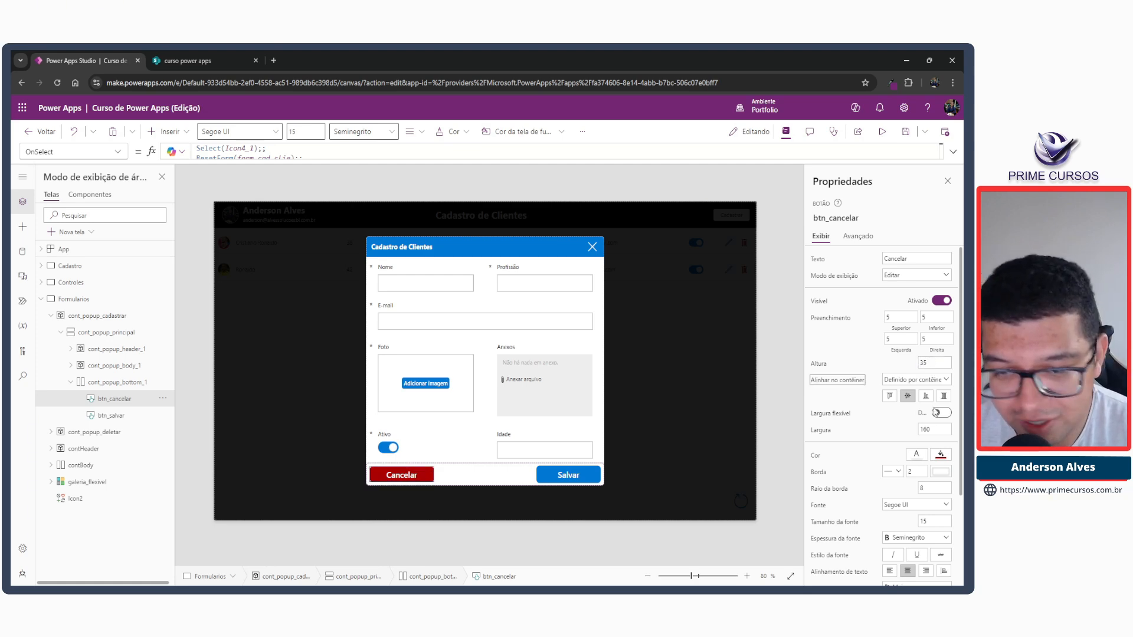
Set the Cancelar button's width to 100 and its font size to 10.
click(931, 430)
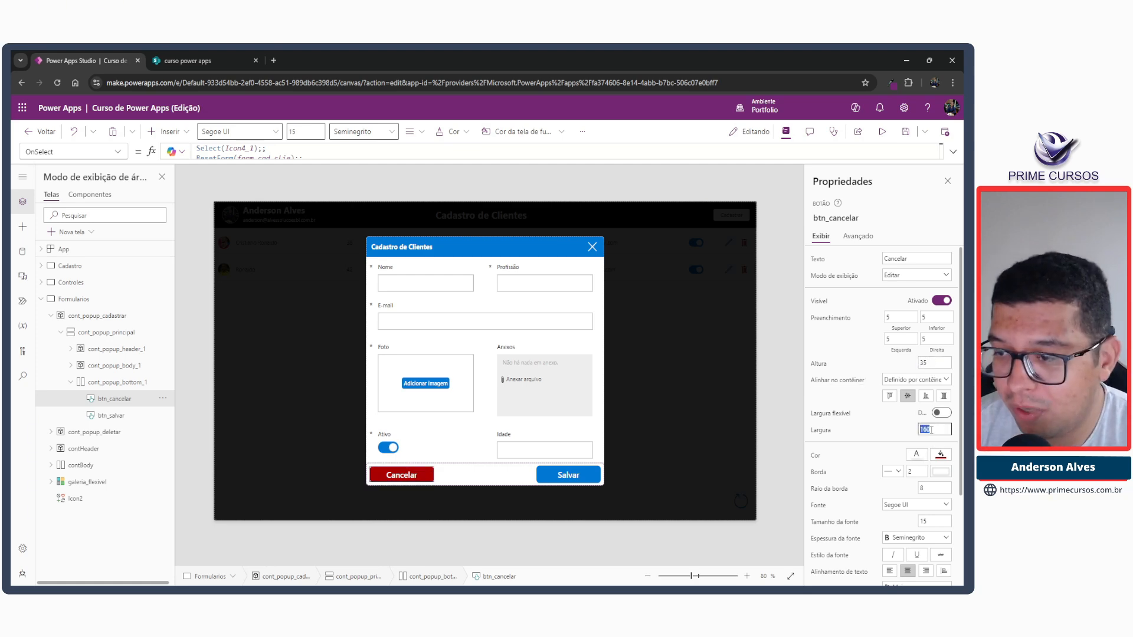
text(100)
key(Tab)
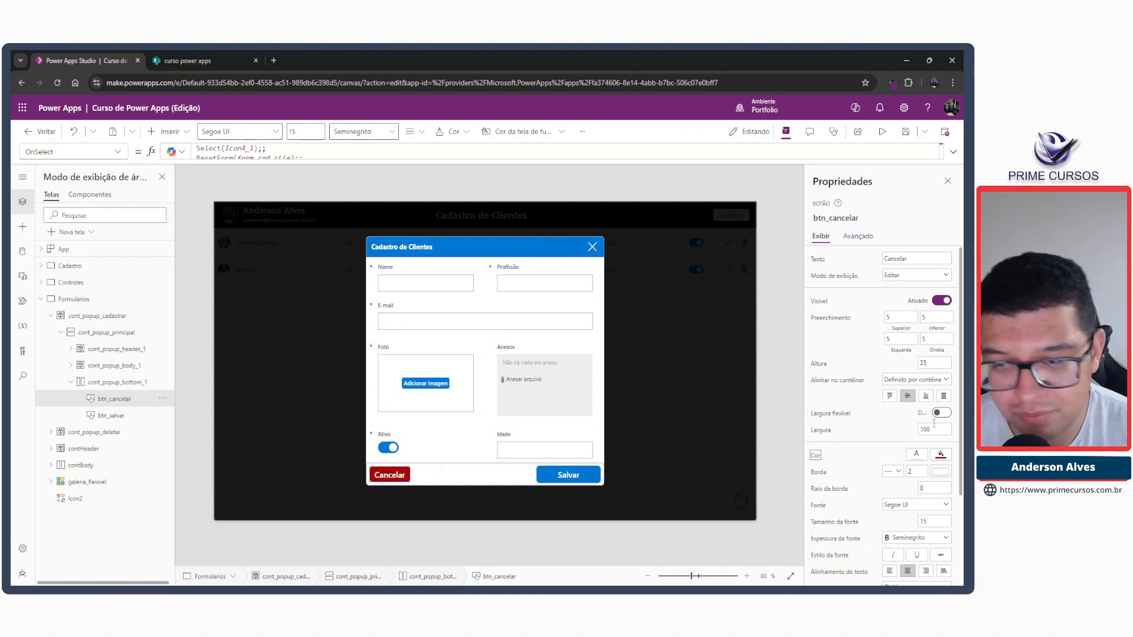
click(928, 521)
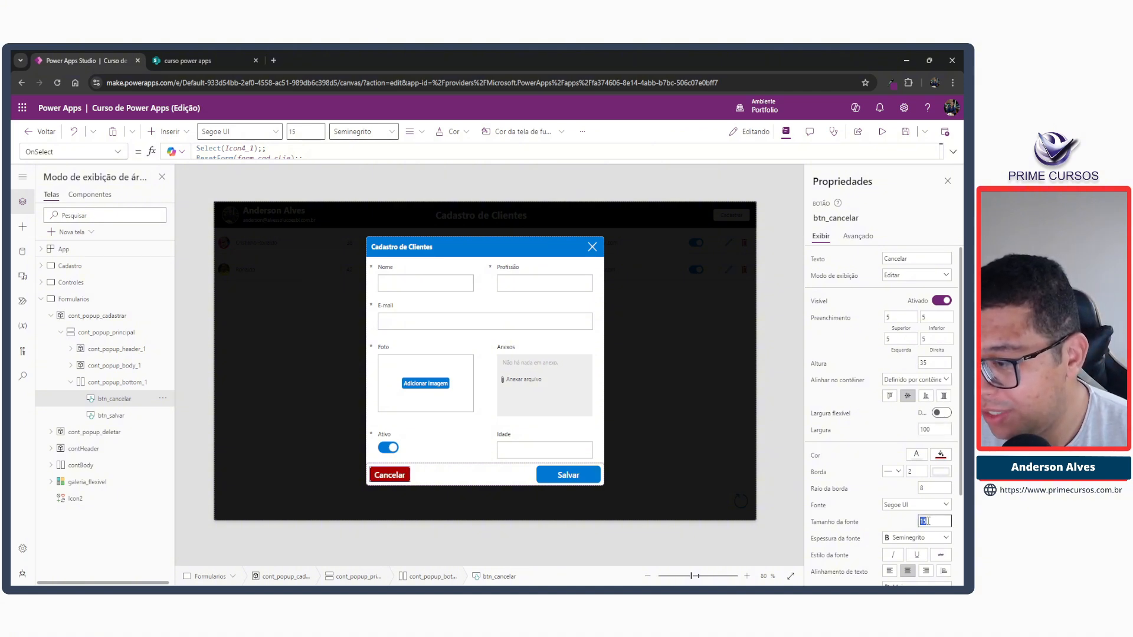
text(10)
key(Tab)
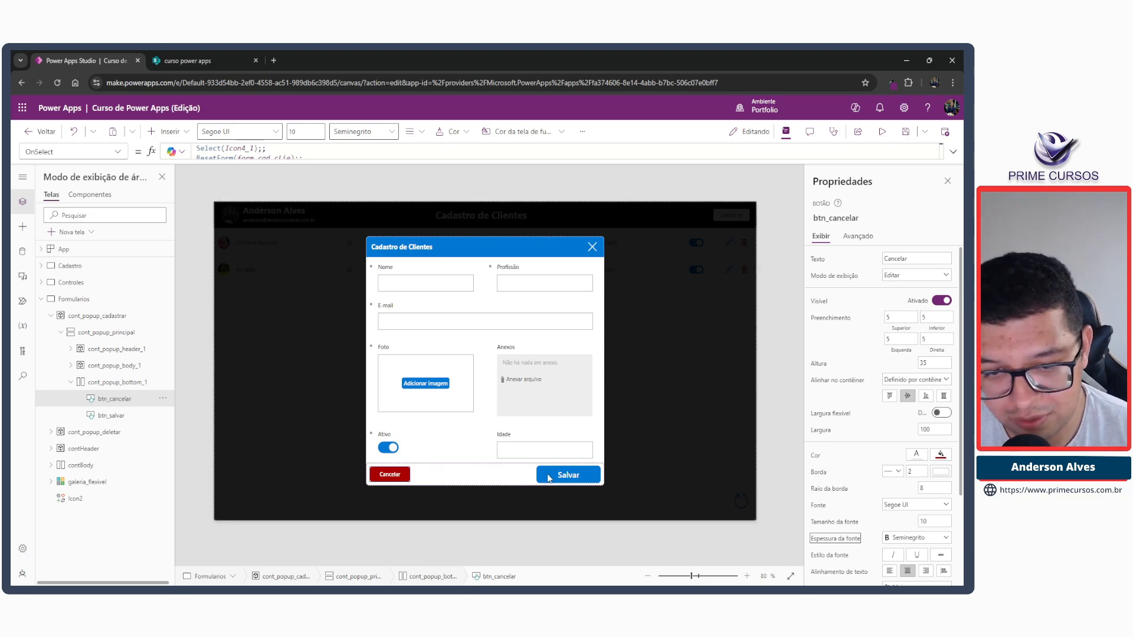
Set the font size of the Salvar button to 10.
click(549, 477)
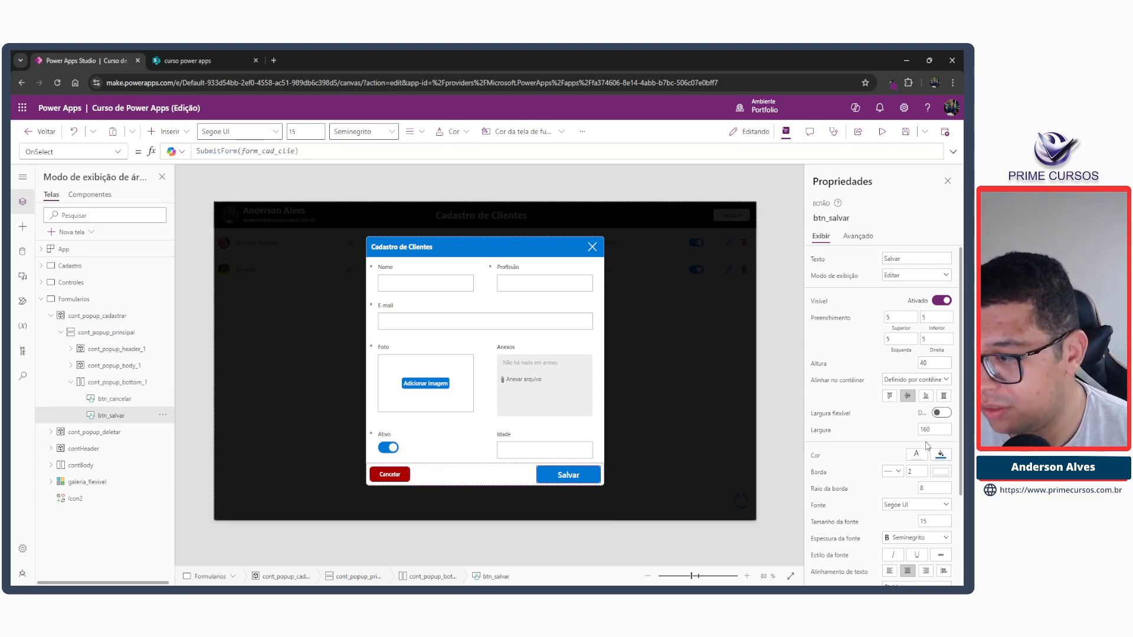
click(931, 520)
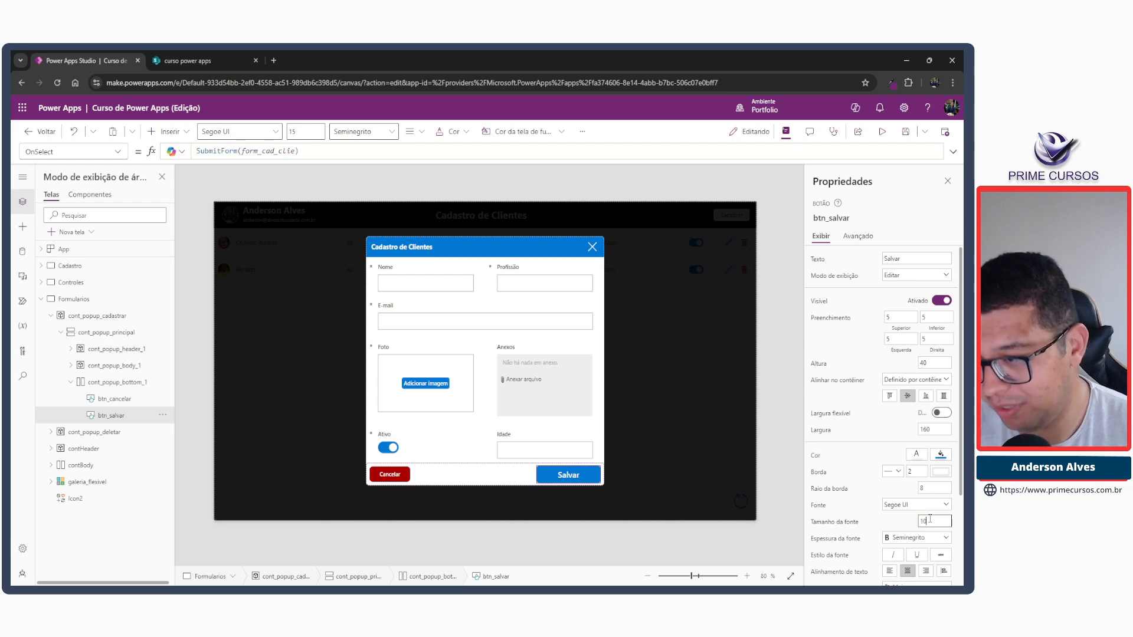
text(10)
key(Tab)
Set the Salvar button's height to 35 and its width to 100.
click(930, 362)
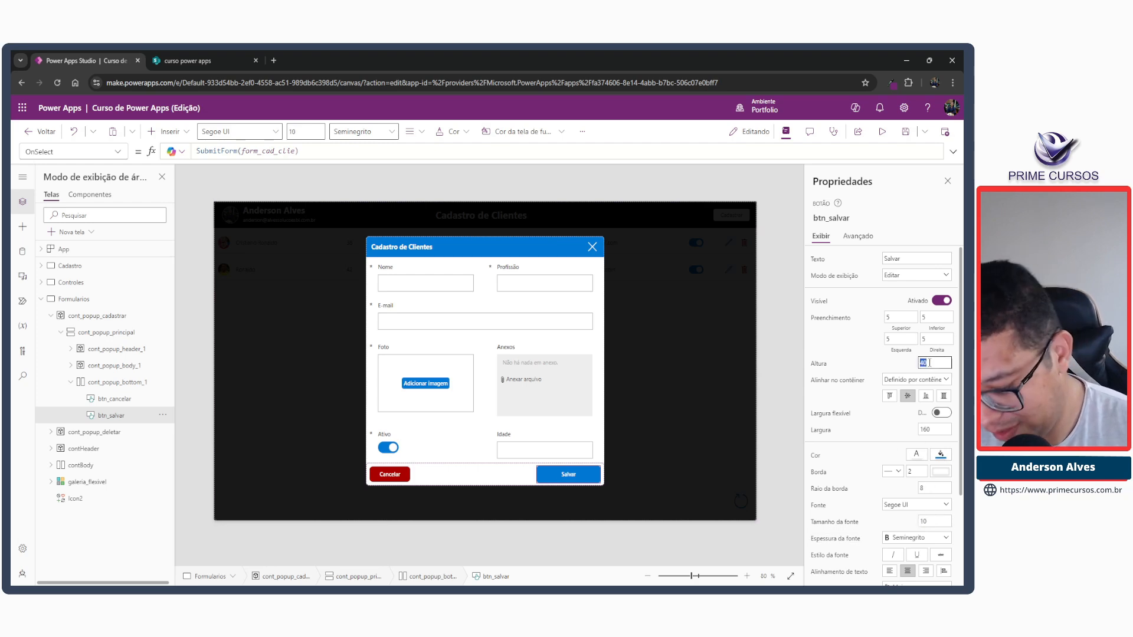
text(35)
click(933, 427)
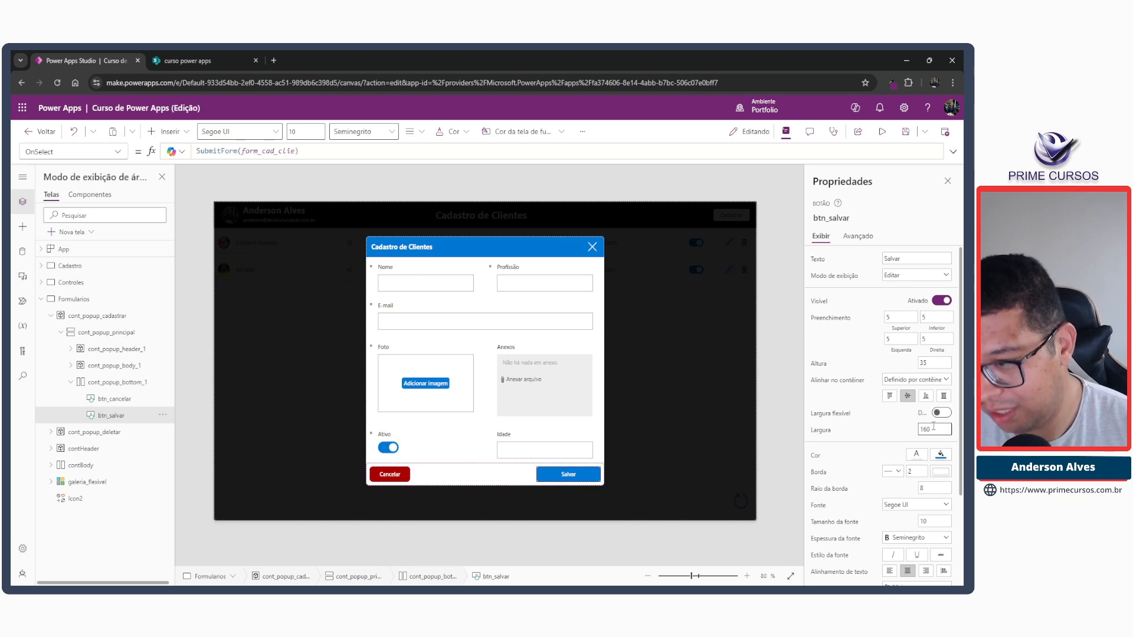
text(10)
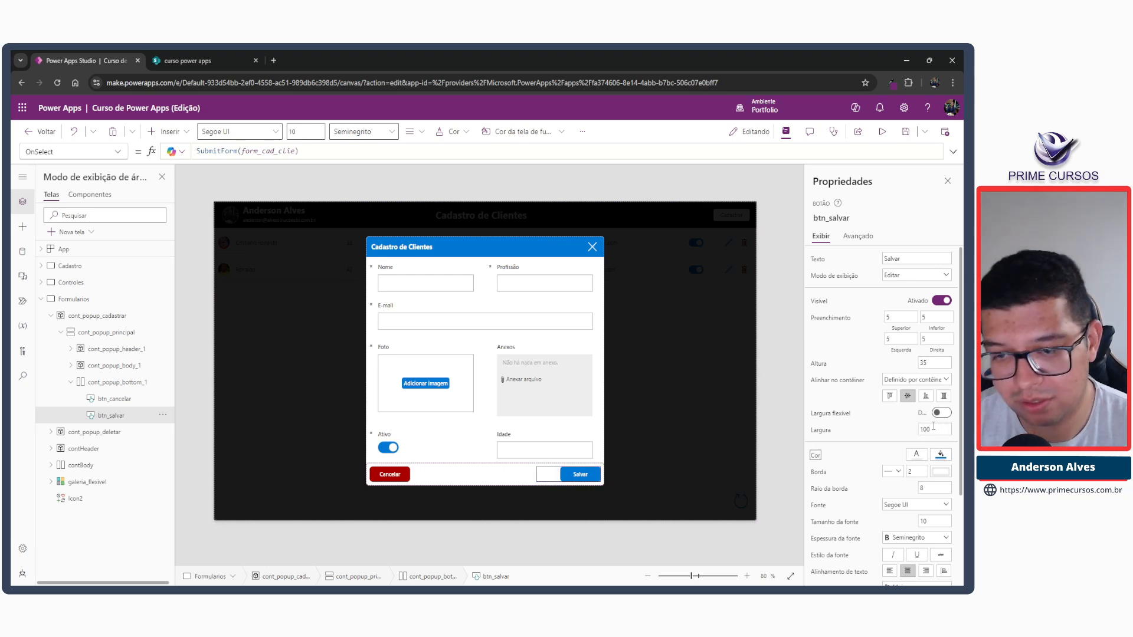
text(0)
key(Tab)
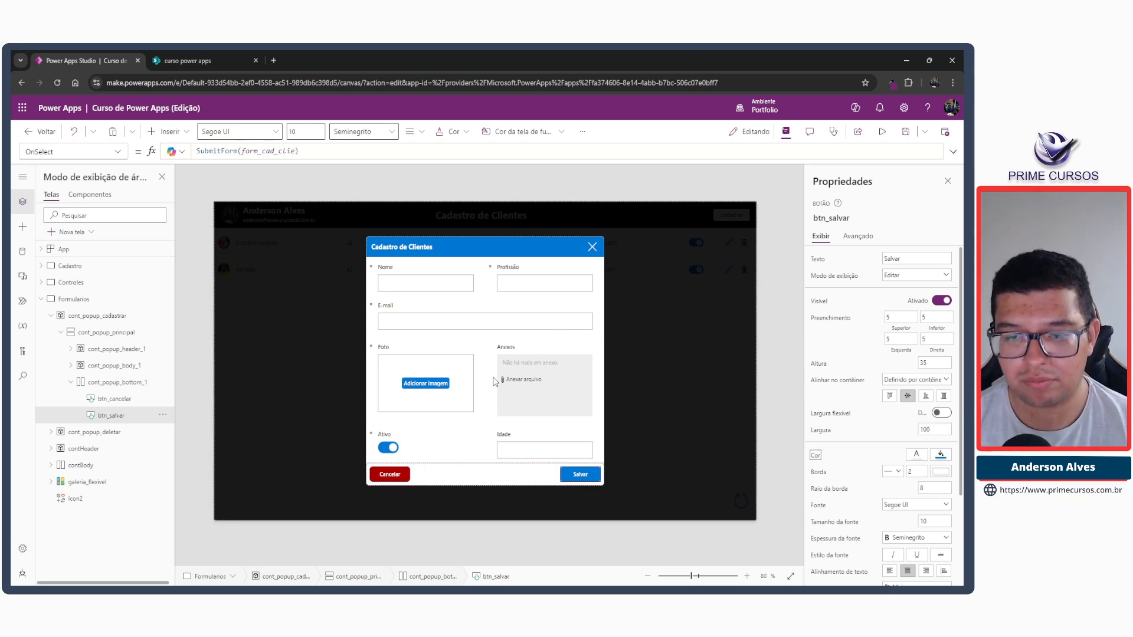
Justify the buttons in cont_popup_bottom_1 to the end of the container and set its LayoutGap to 20.
click(467, 470)
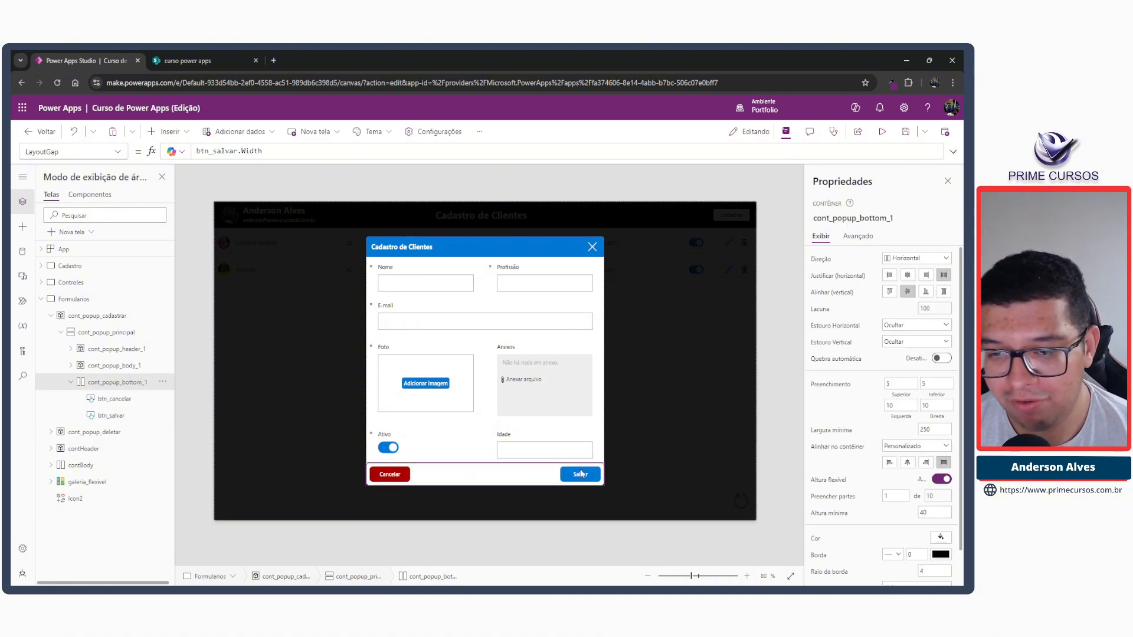
click(925, 275)
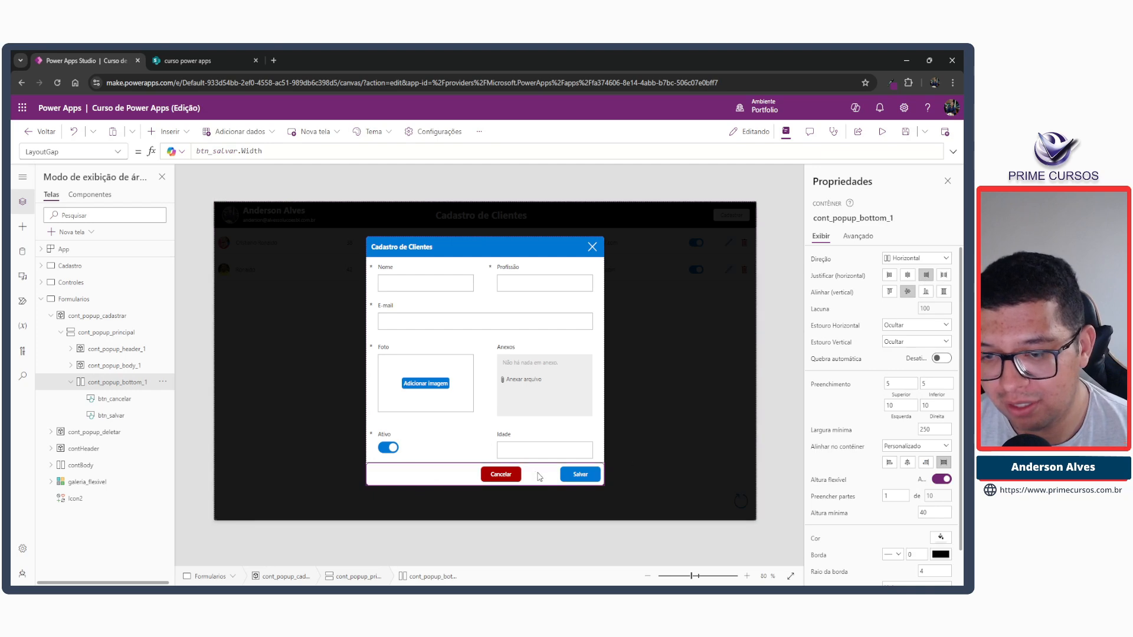
click(929, 312)
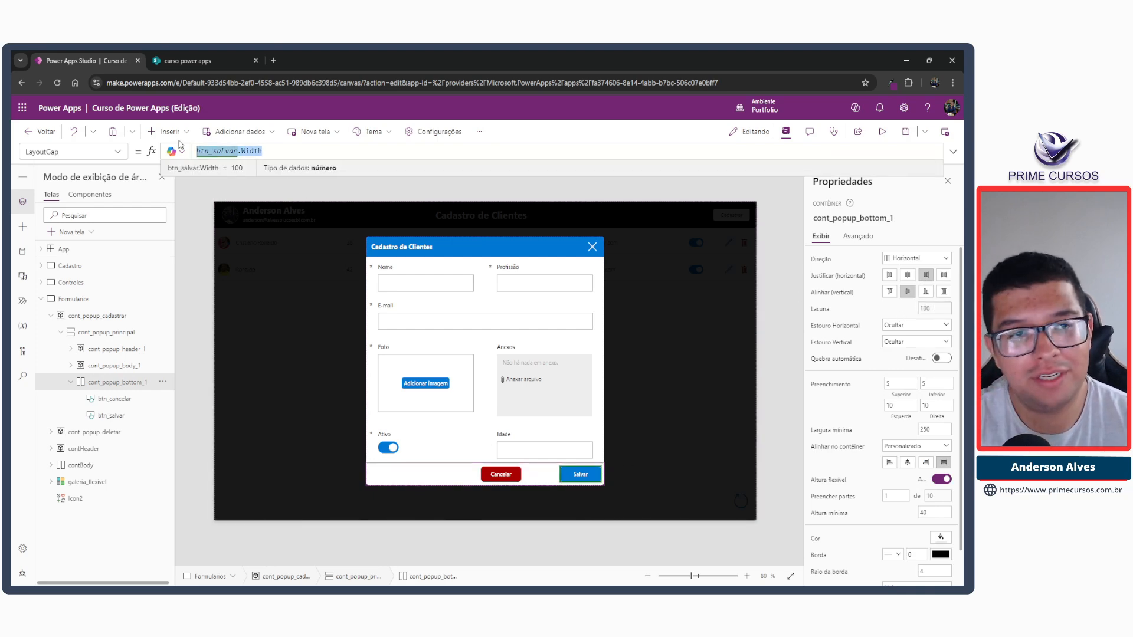
text(20)
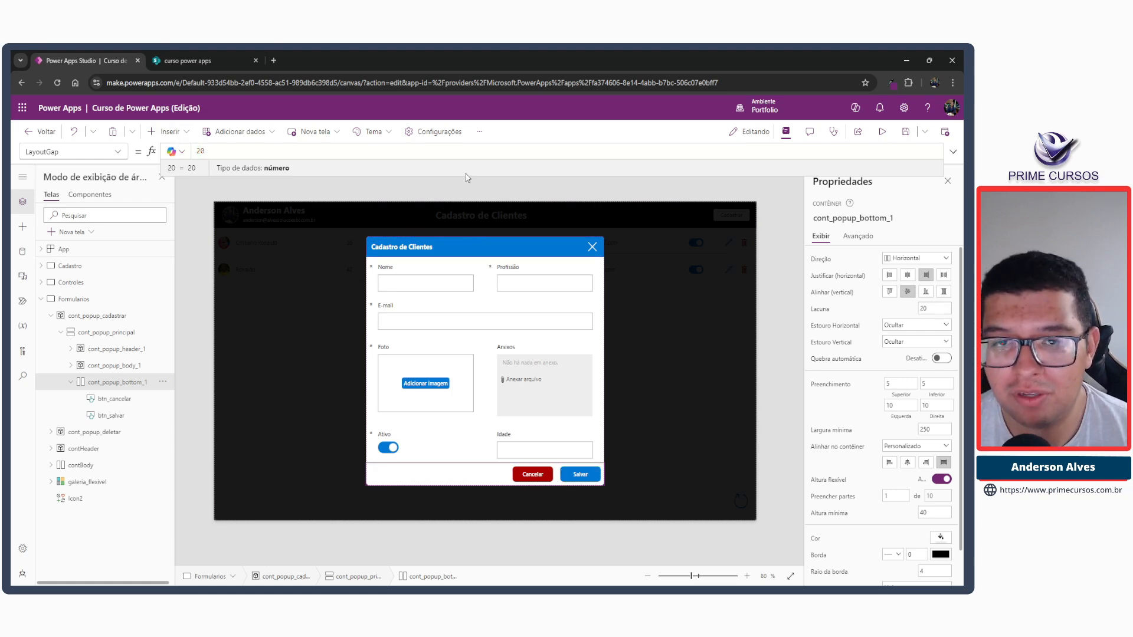
click(465, 190)
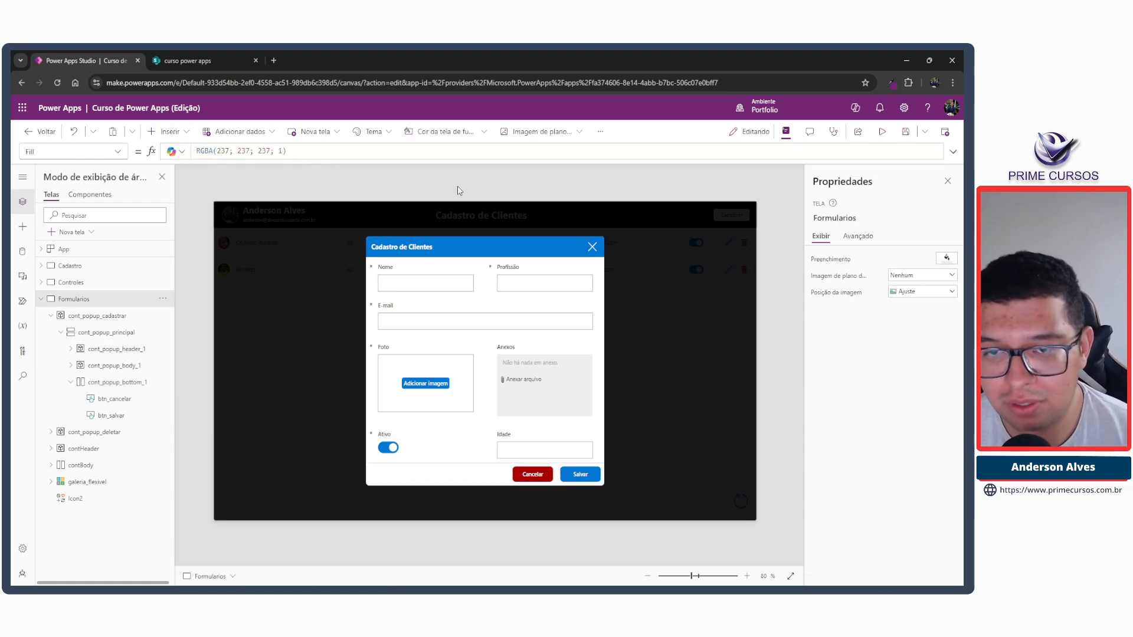
Preview the app and test cancelling and reopening the client registration popup.
click(886, 133)
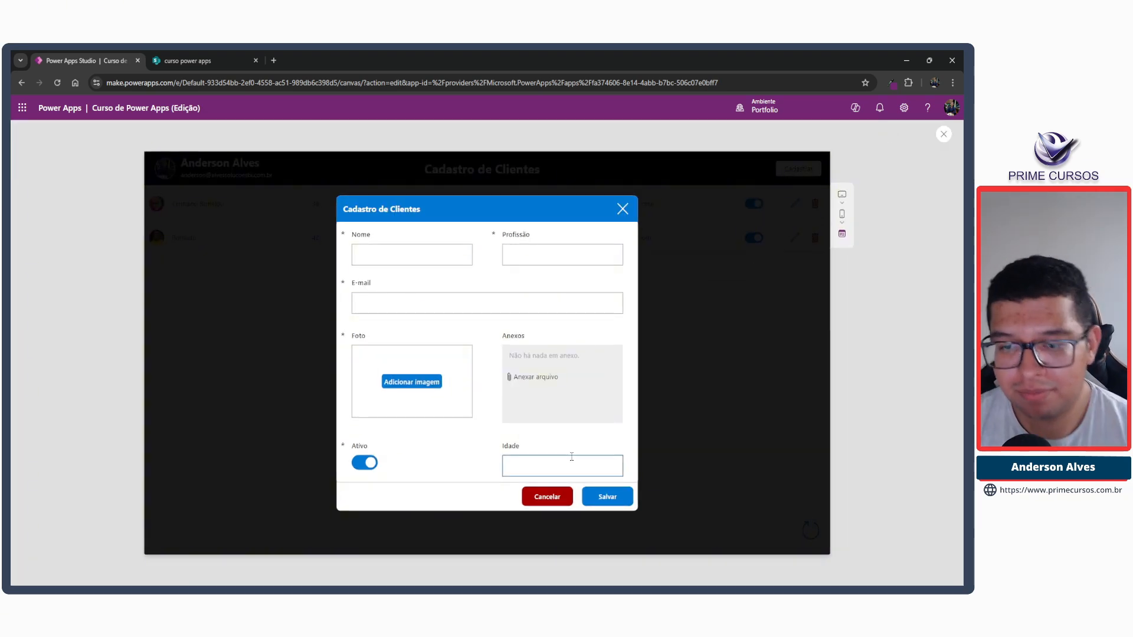
click(560, 500)
click(799, 168)
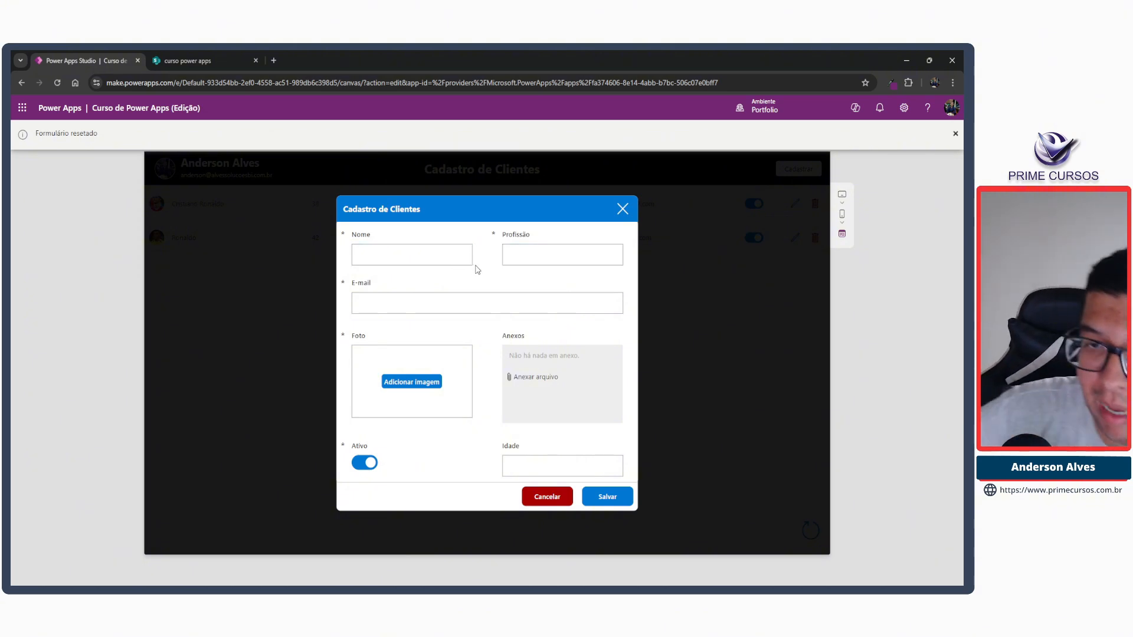
click(945, 135)
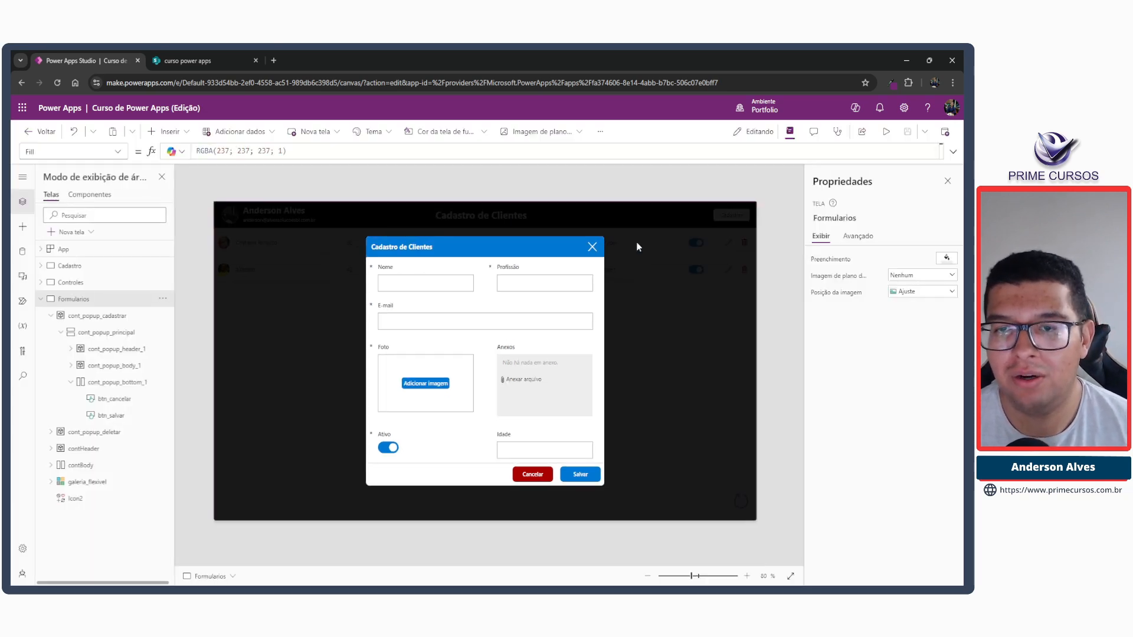
Check the popup's close icon and the name and OnSelect formula of the Cancelar button.
click(592, 244)
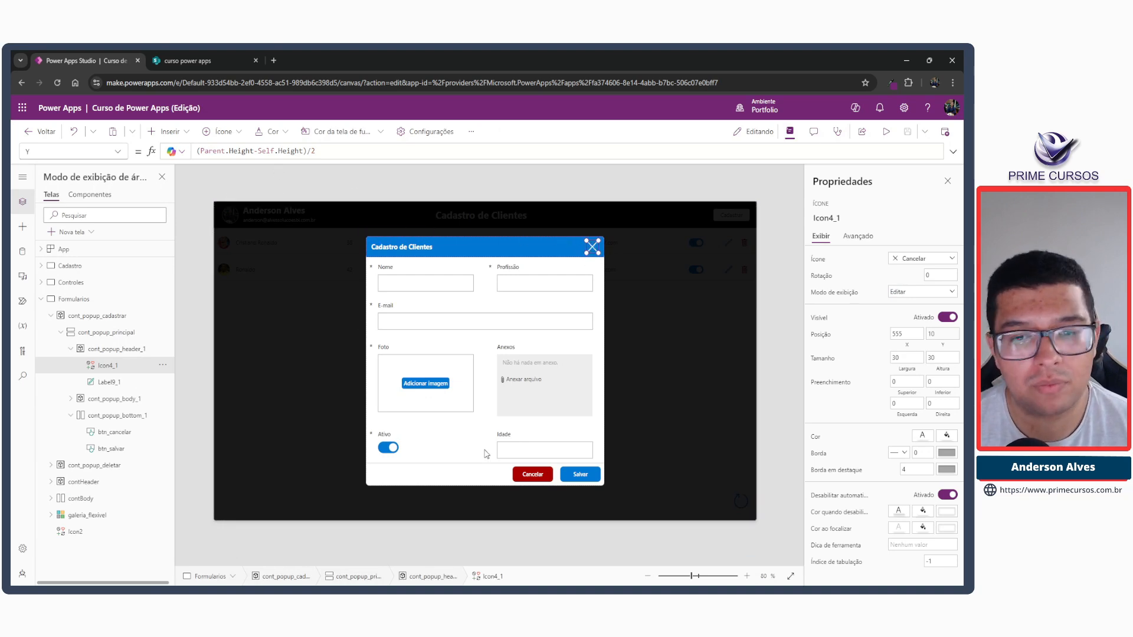
click(533, 475)
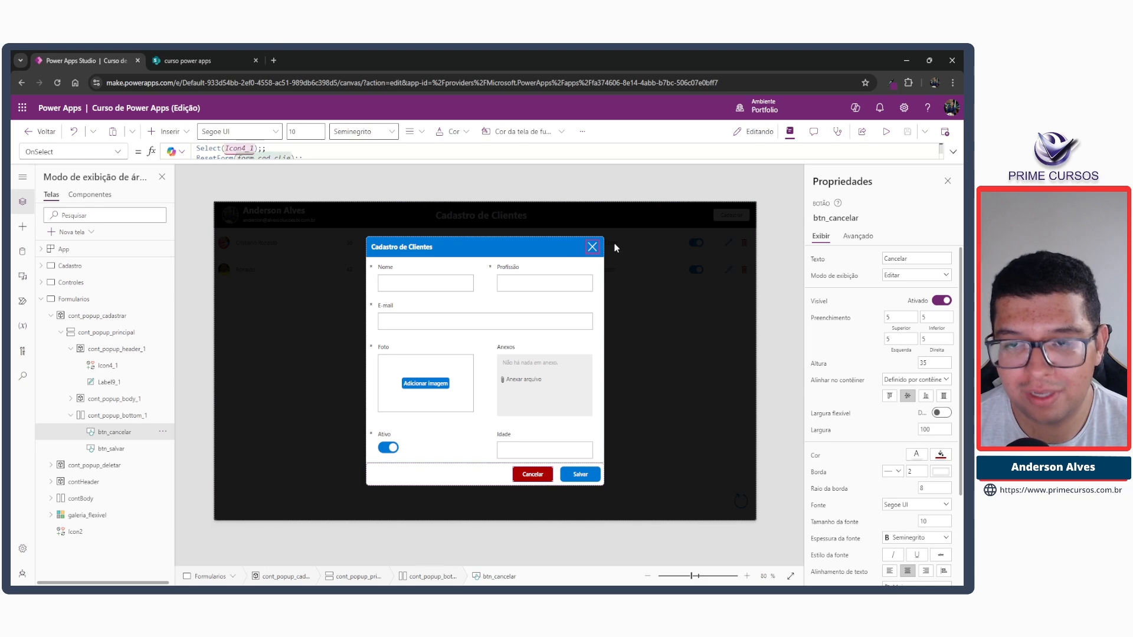
click(826, 219)
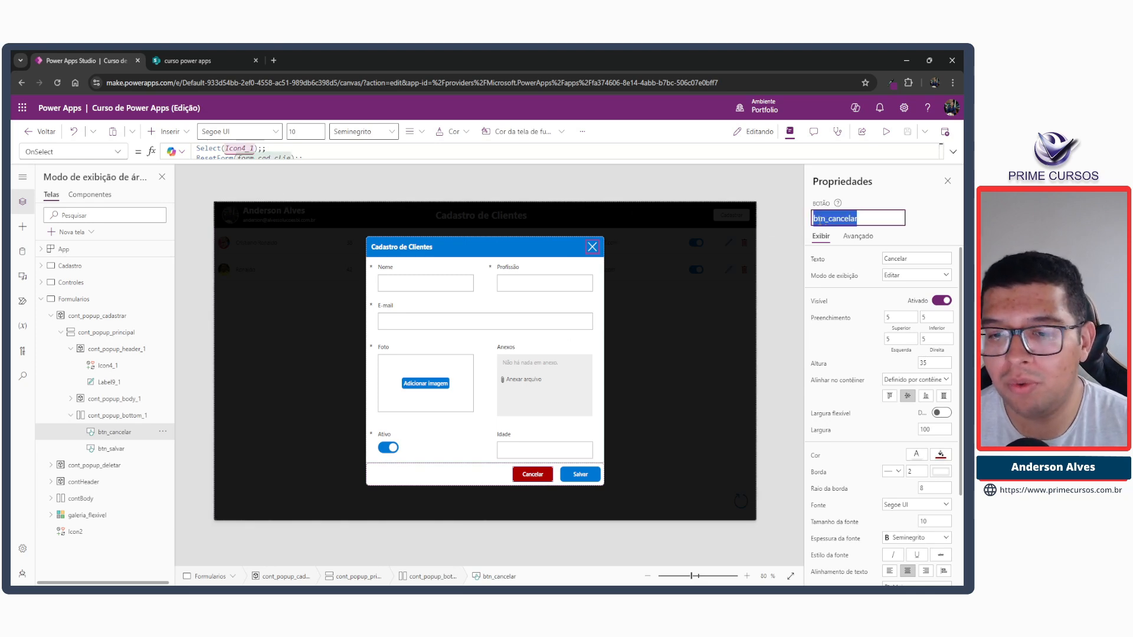
Review the full OnSuccess formula of the form_cad_clie form.
click(470, 353)
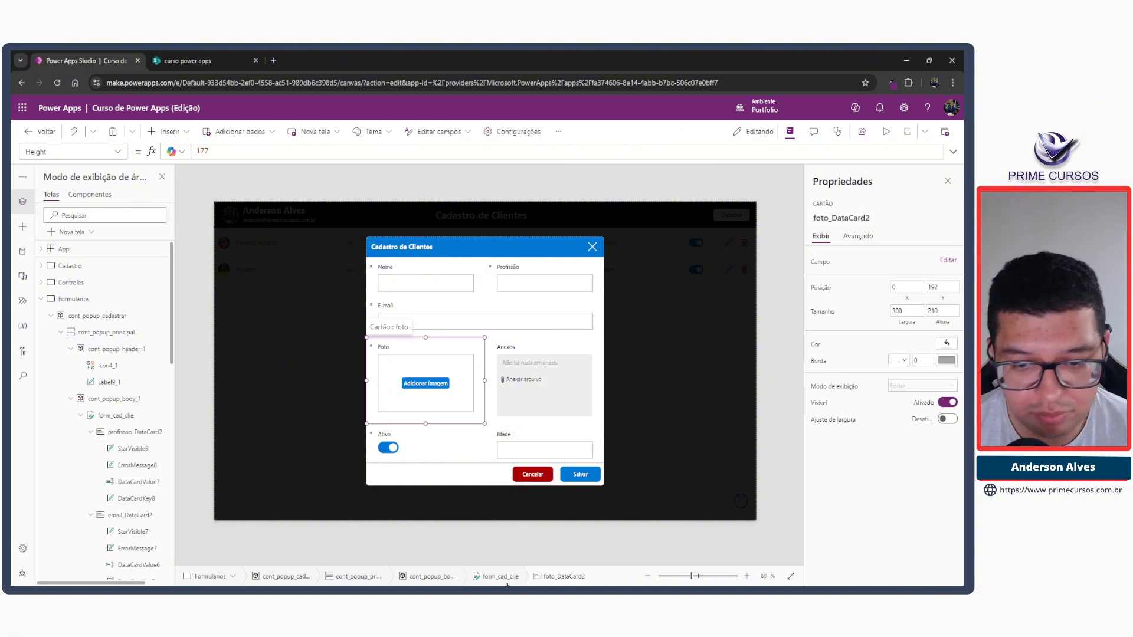
click(116, 415)
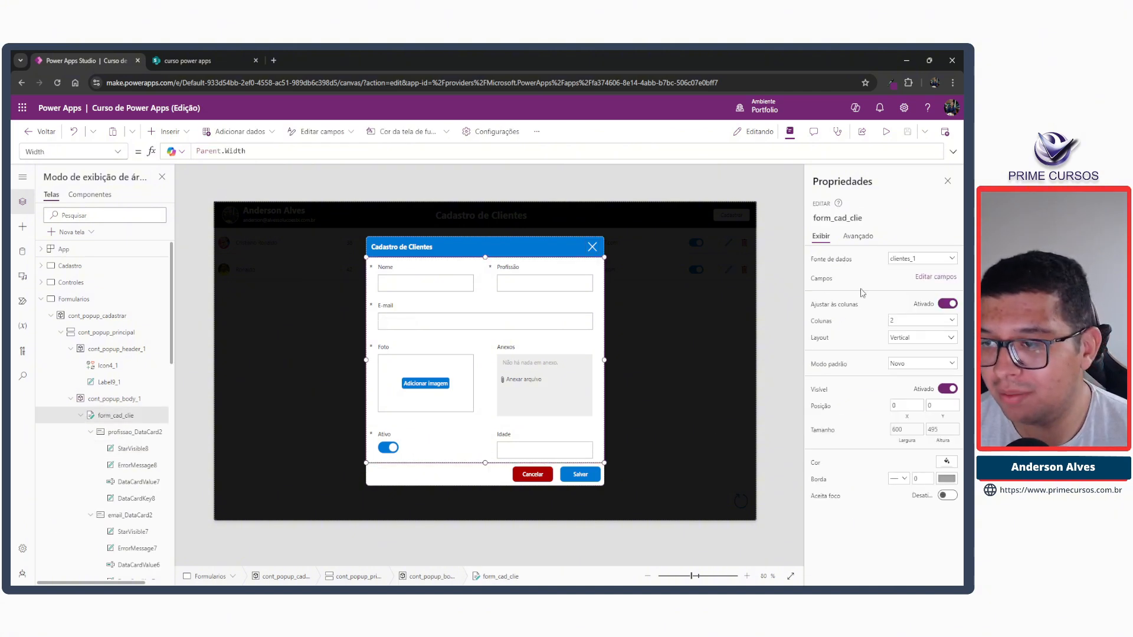
scroll(93, 343, down, 1)
scroll(93, 344, down, 3)
click(115, 151)
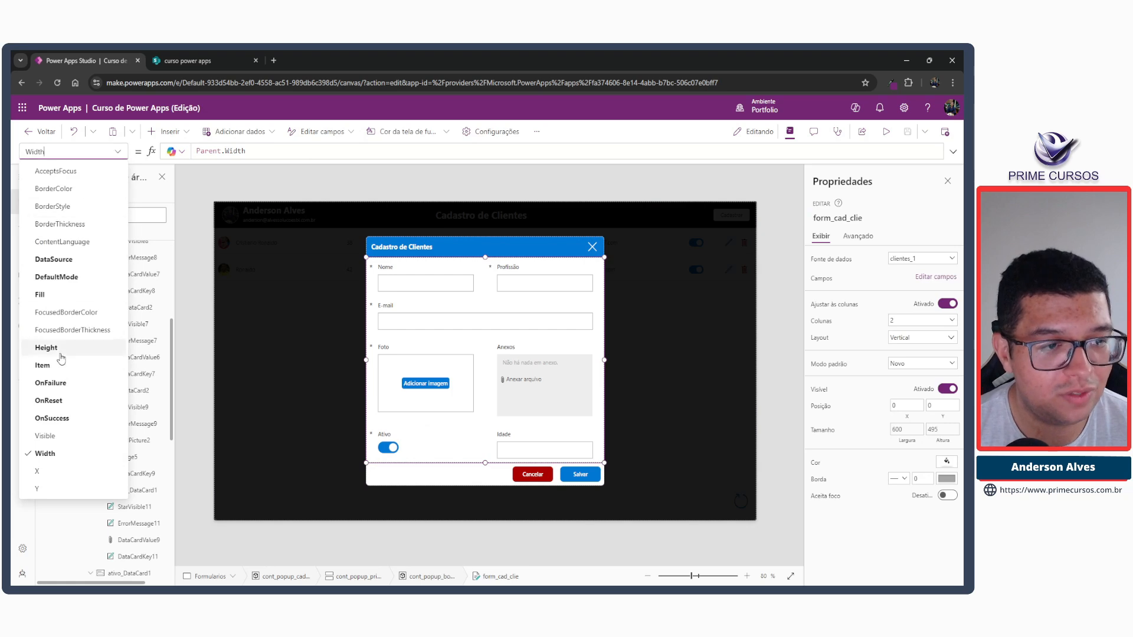
click(52, 418)
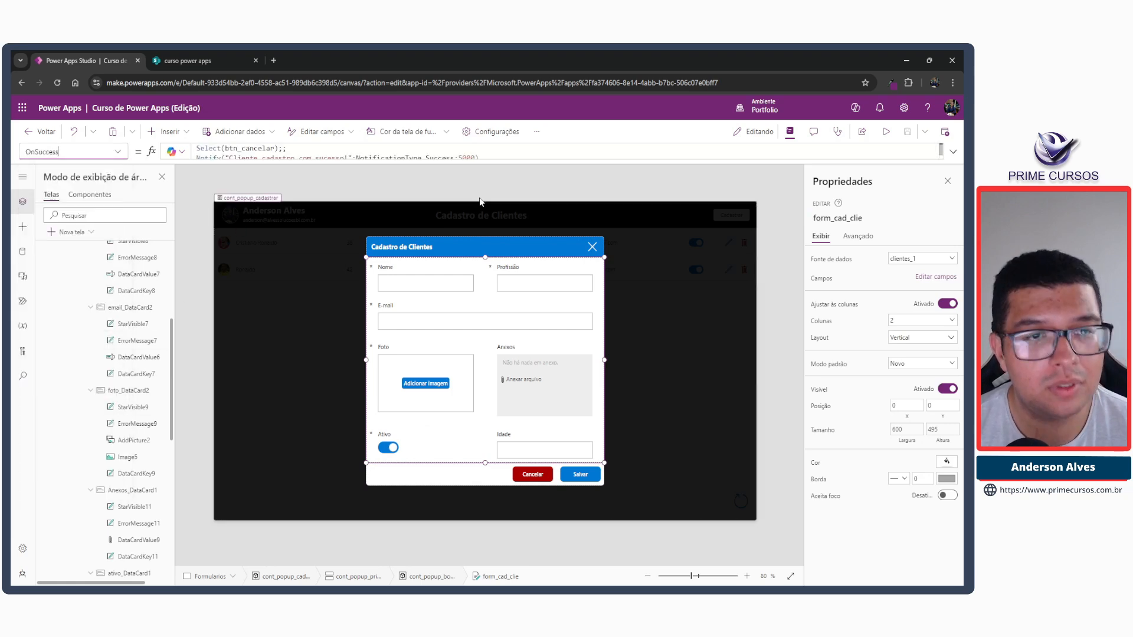
click(953, 152)
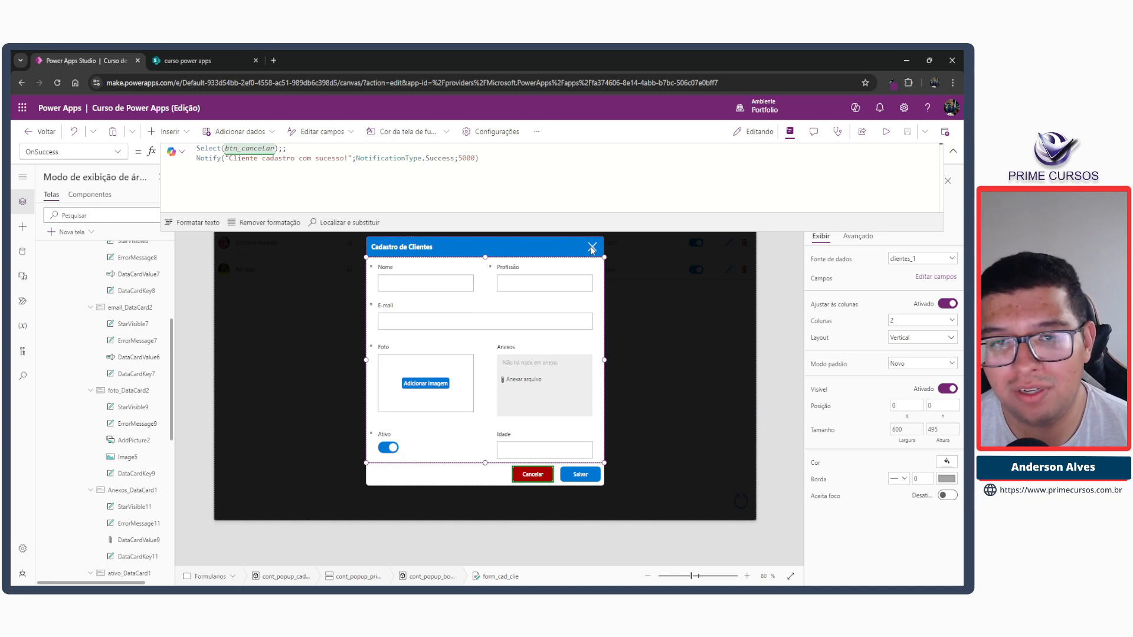
click(953, 152)
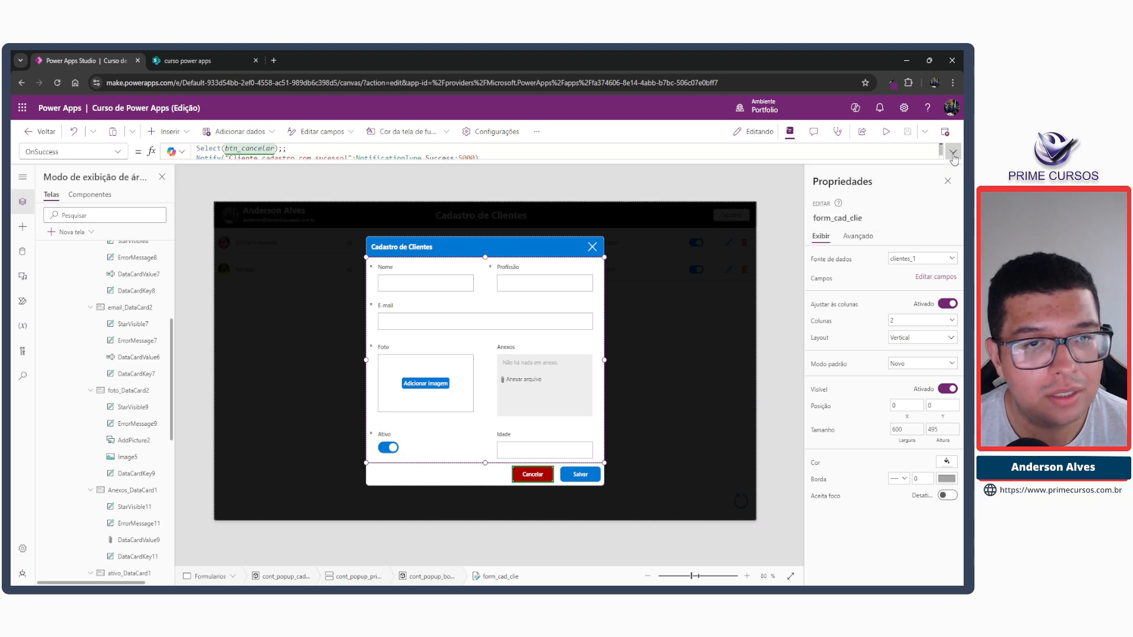
In preview, reopen the registration popup and fill in the client's name, e-mail, profession Data Analyst and age 31.
click(887, 131)
click(547, 496)
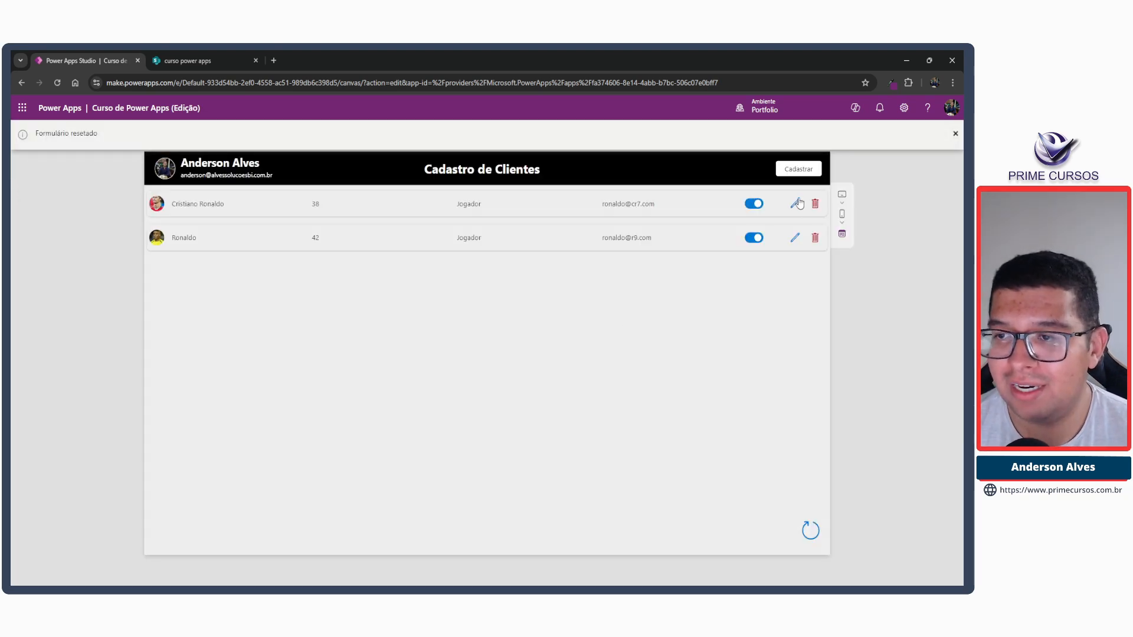
click(794, 176)
click(421, 258)
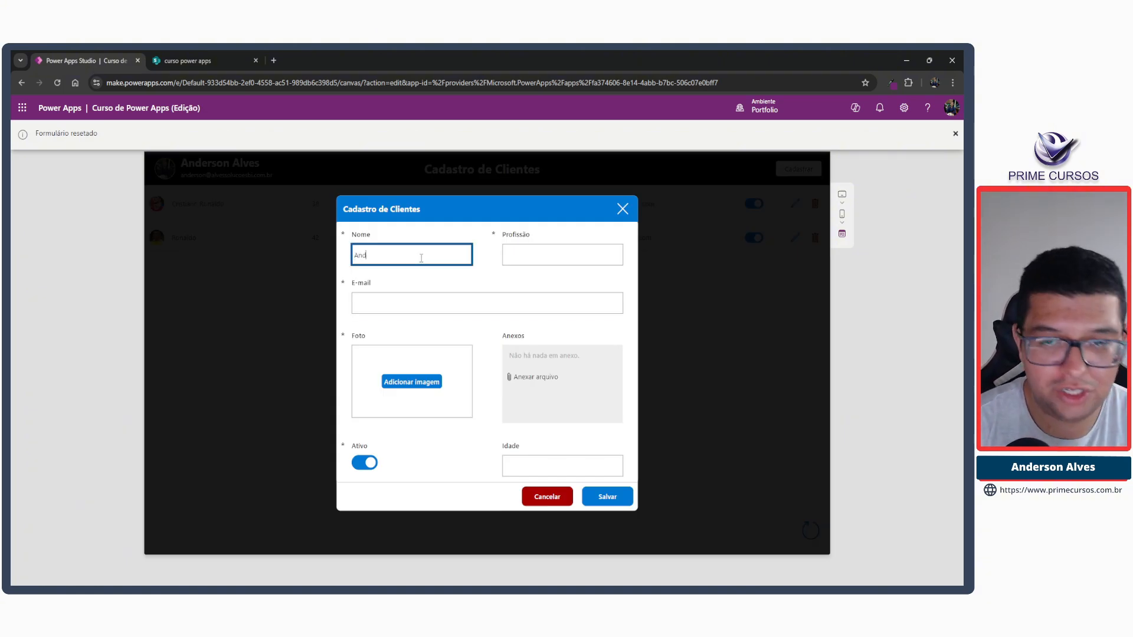
text(Anderson)
key(Tab)
text(D)
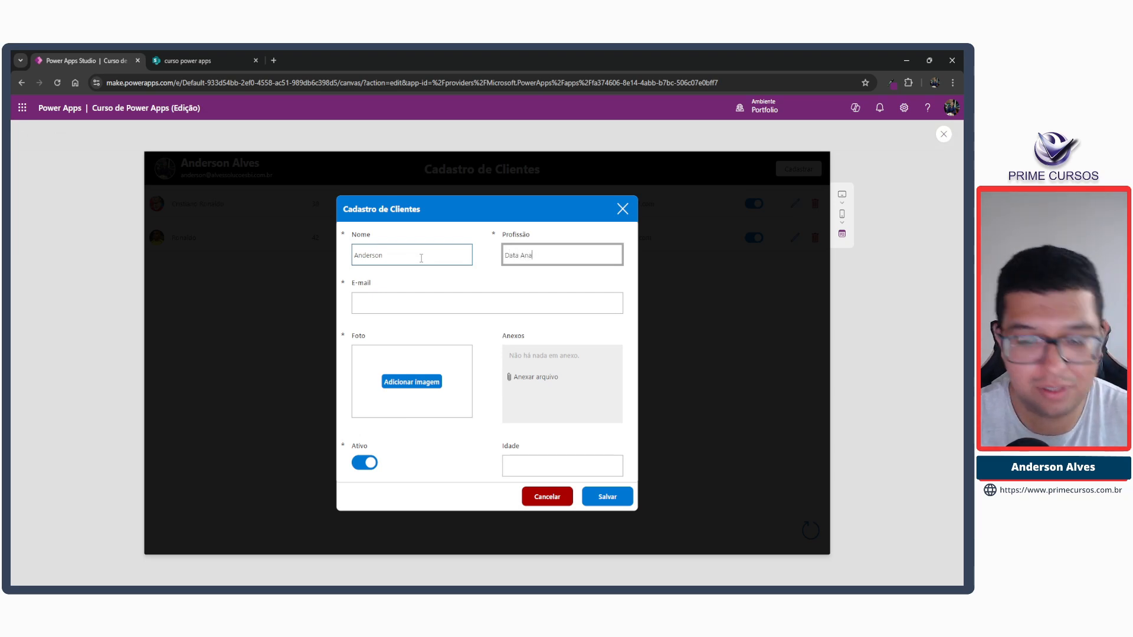
key(Tab)
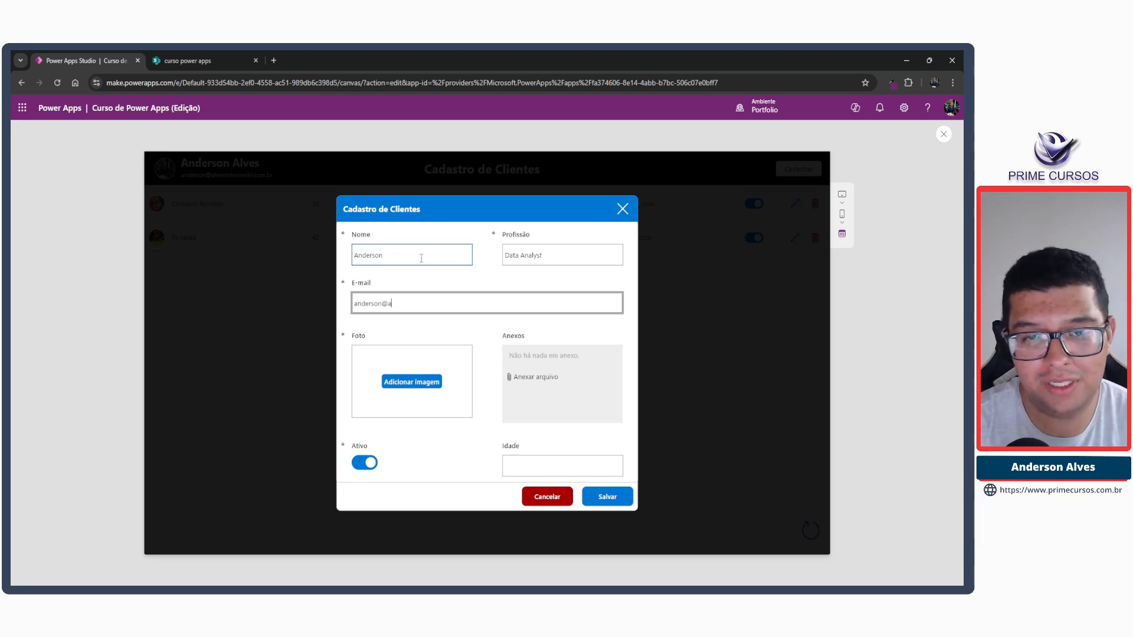
click(561, 463)
text(31)
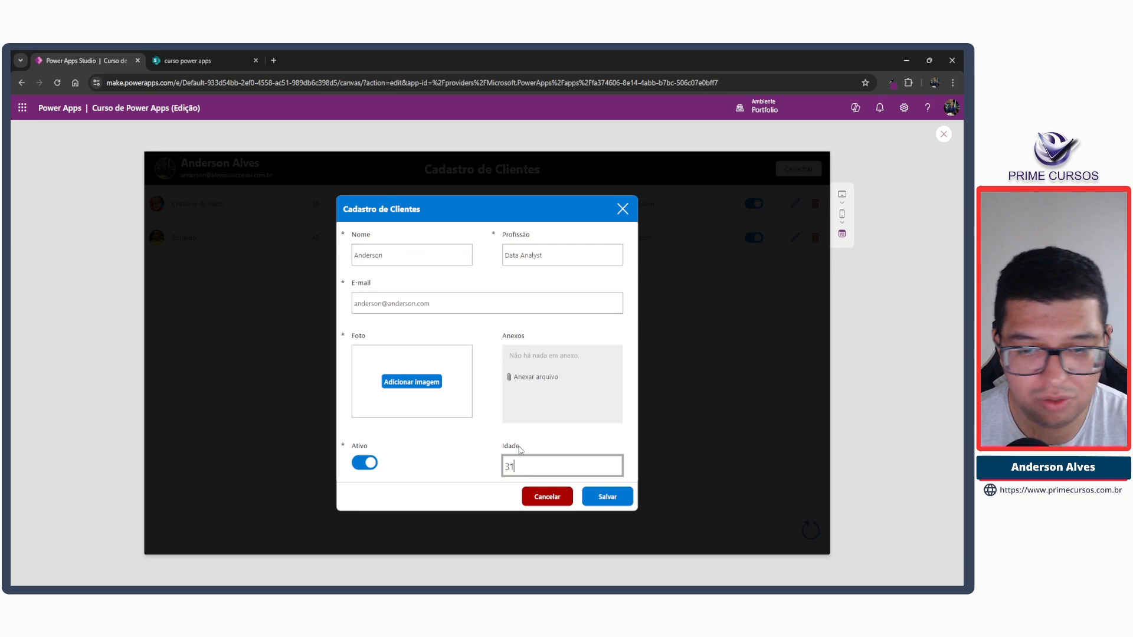
Add a photo to the new client, save the record and leave the preview.
click(439, 381)
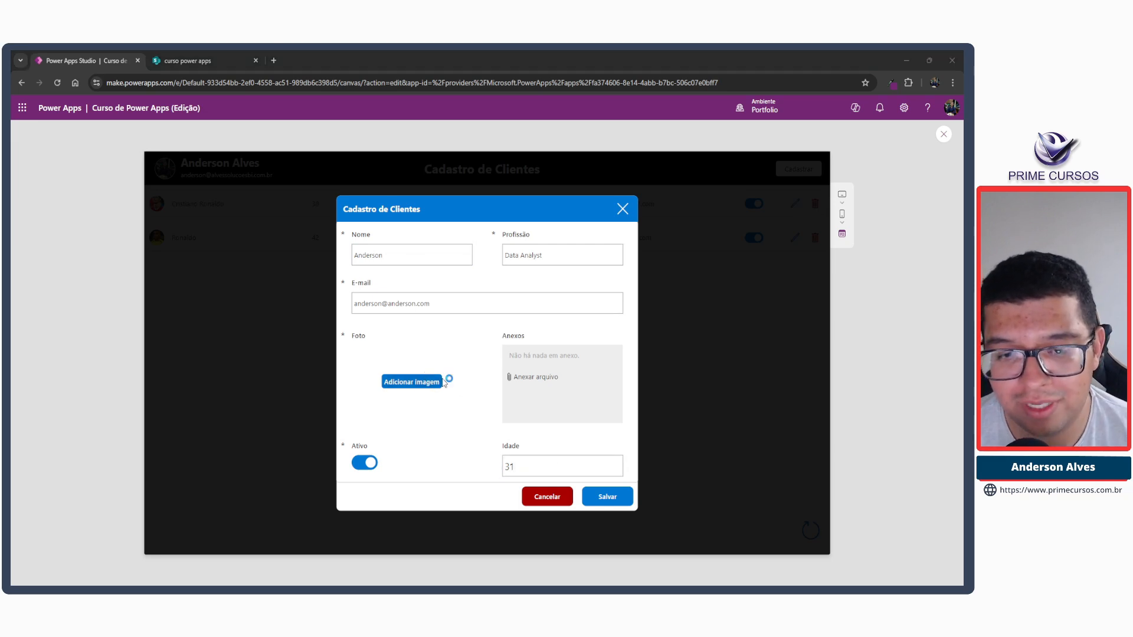
click(127, 142)
click(403, 312)
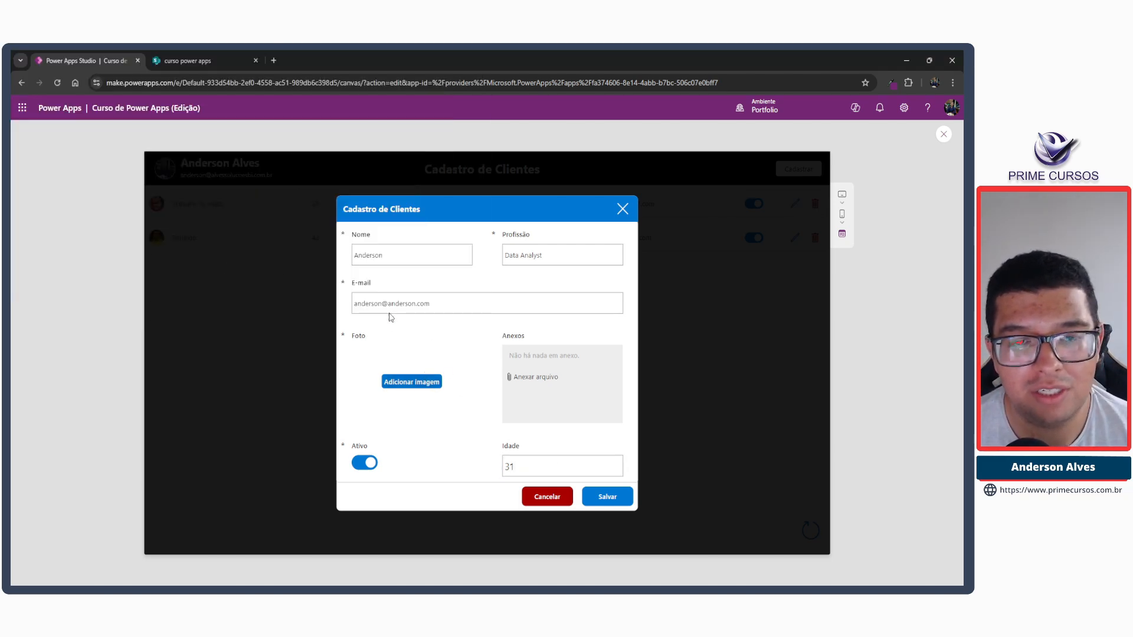
click(607, 496)
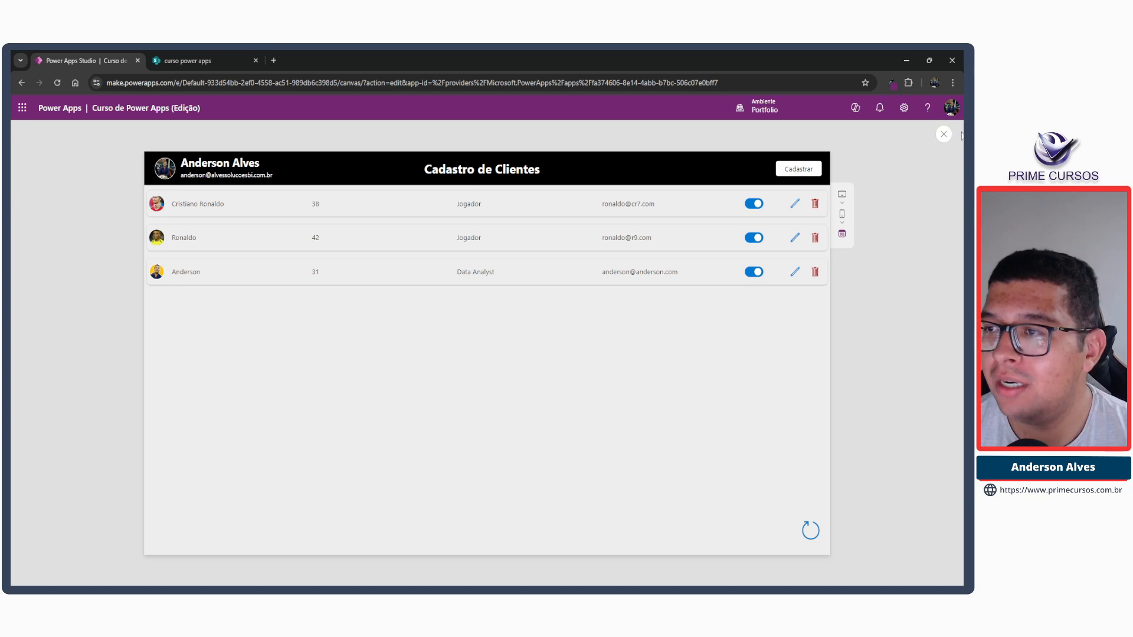
click(945, 135)
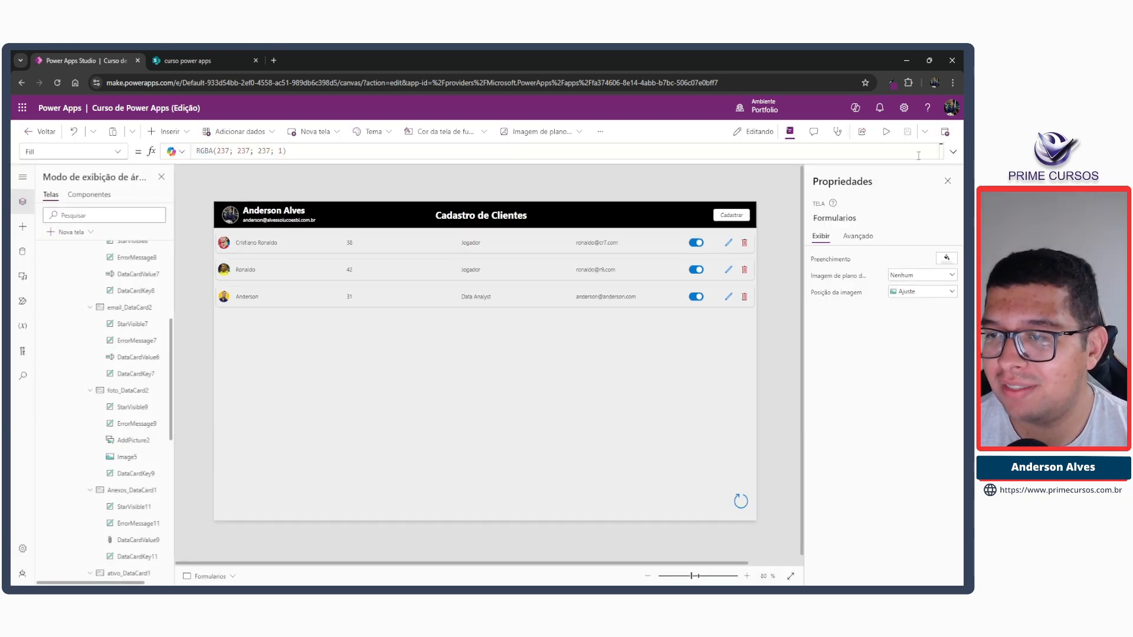
Reopen the registration popup and clear the Notify formula from the OnReset property of form_cad_clie.
alt+click(732, 216)
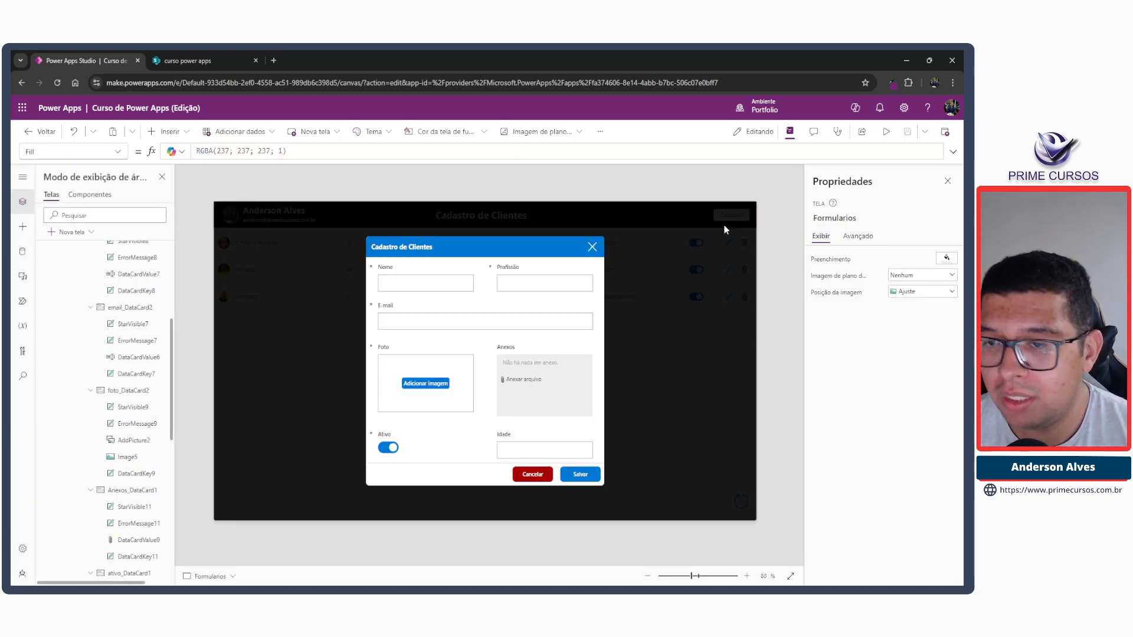
click(477, 334)
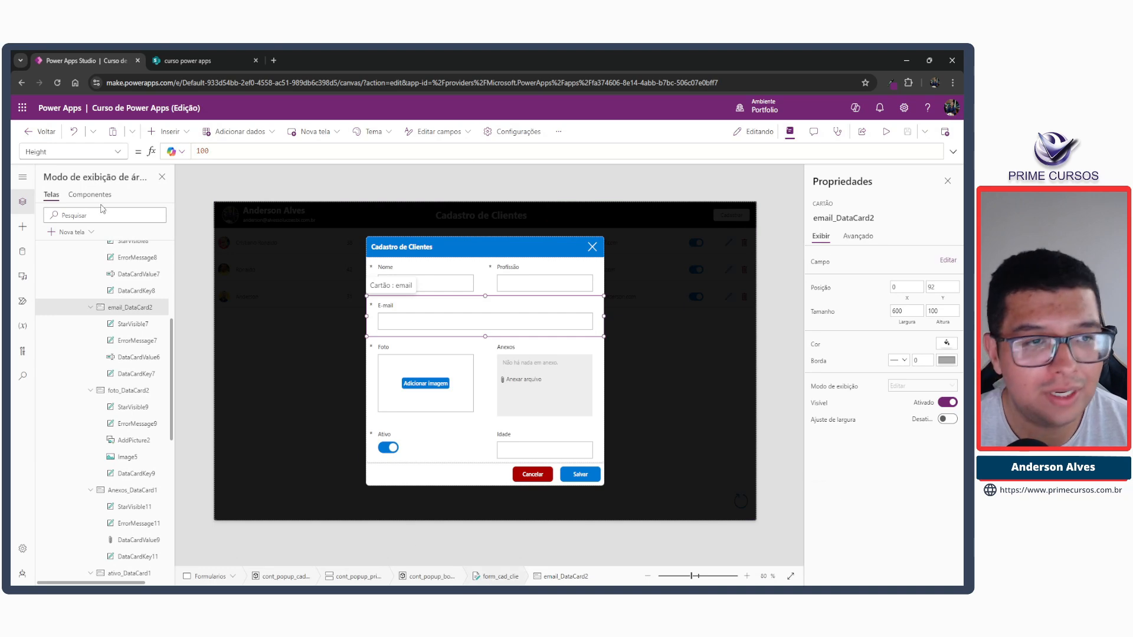
click(111, 154)
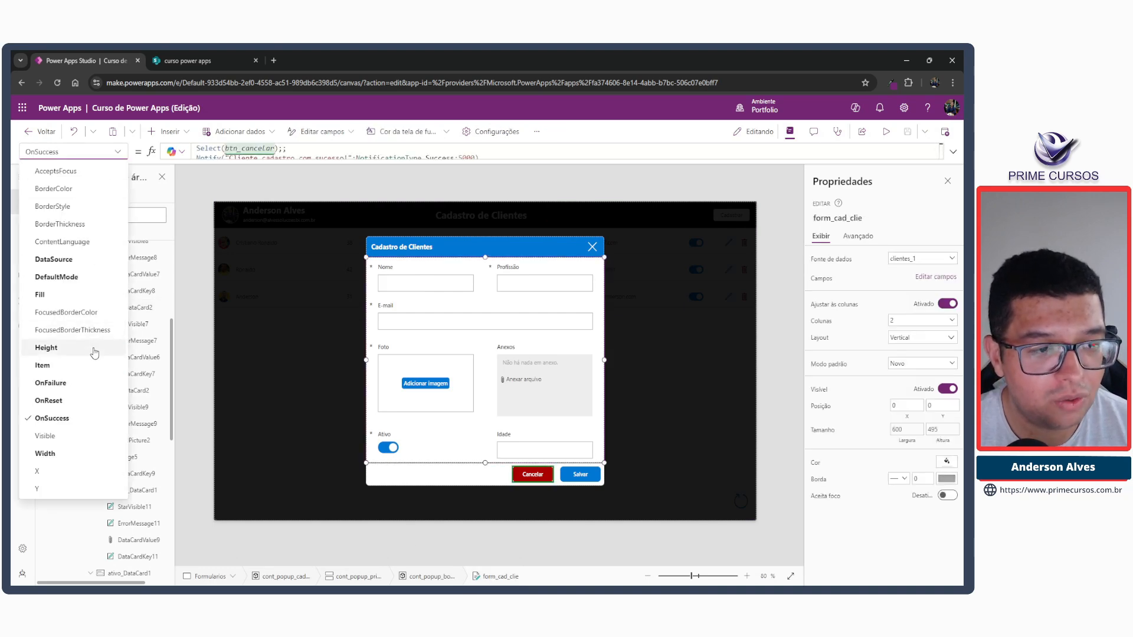
click(52, 401)
drag(456, 151, 193, 150)
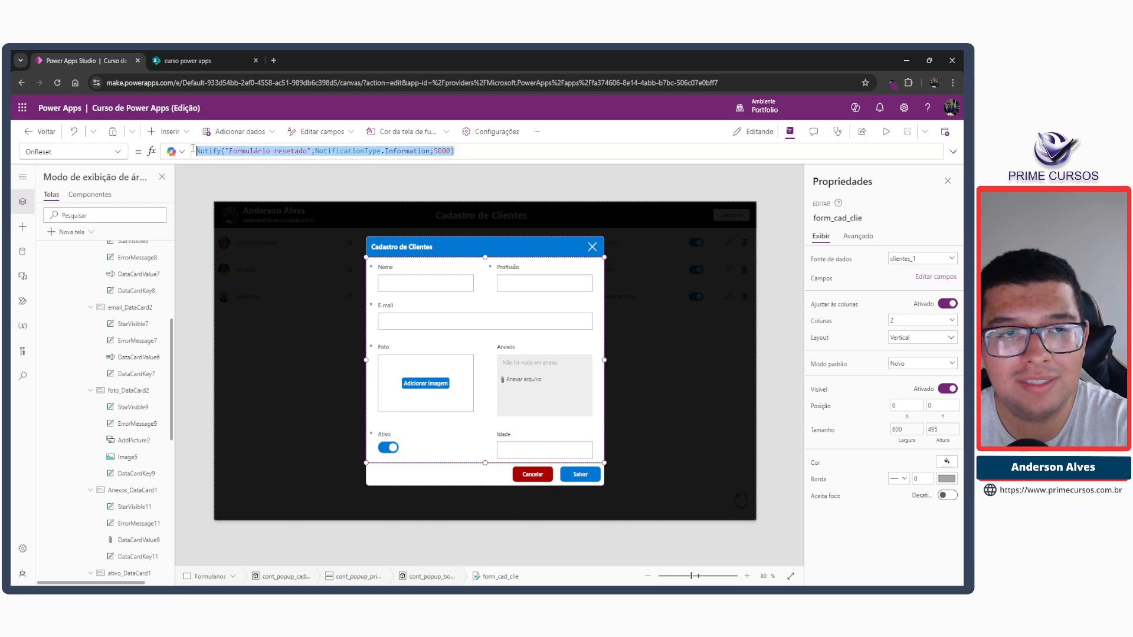
key(Delete)
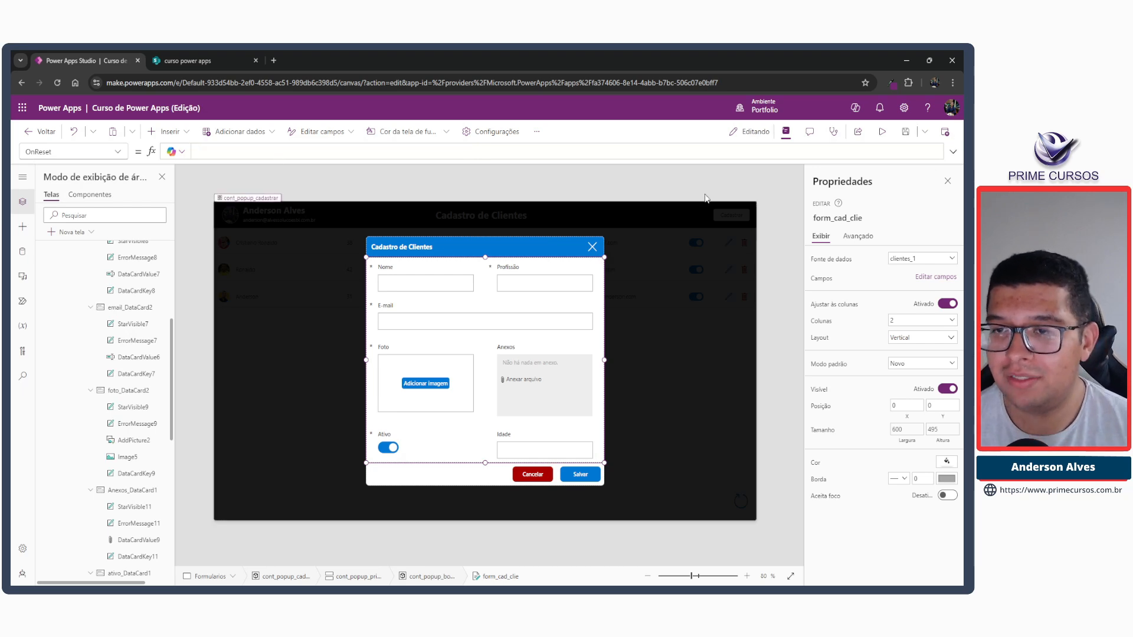
click(700, 185)
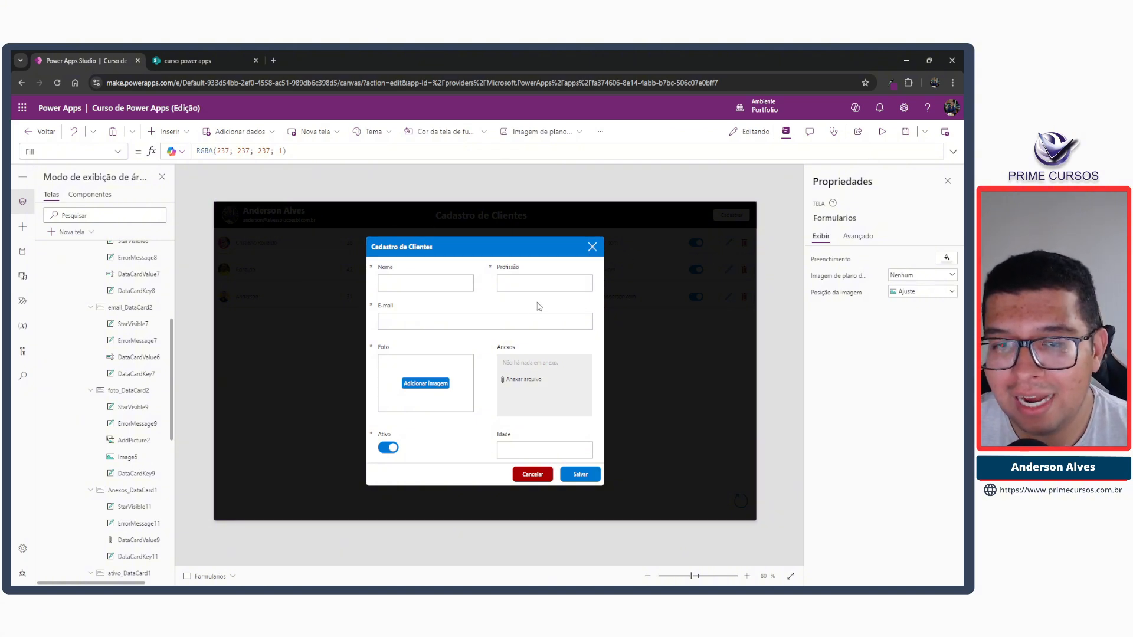
Select the close icon's whole OnSelect formula, UpdateContext({ucPopupCadastro: false}), and close the popup.
click(638, 270)
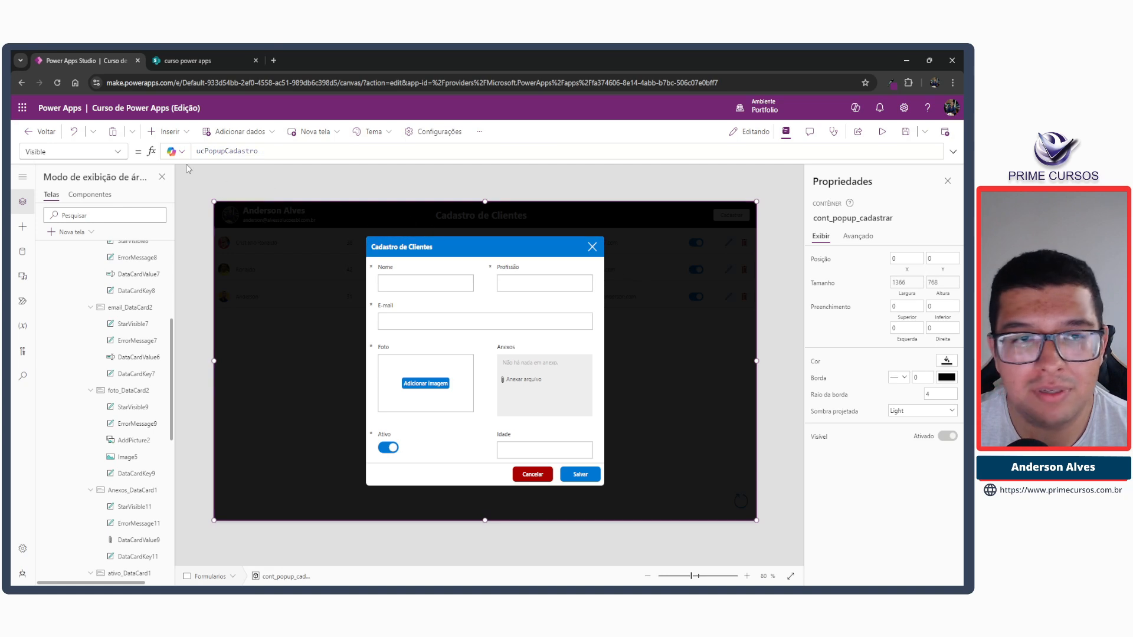
click(592, 246)
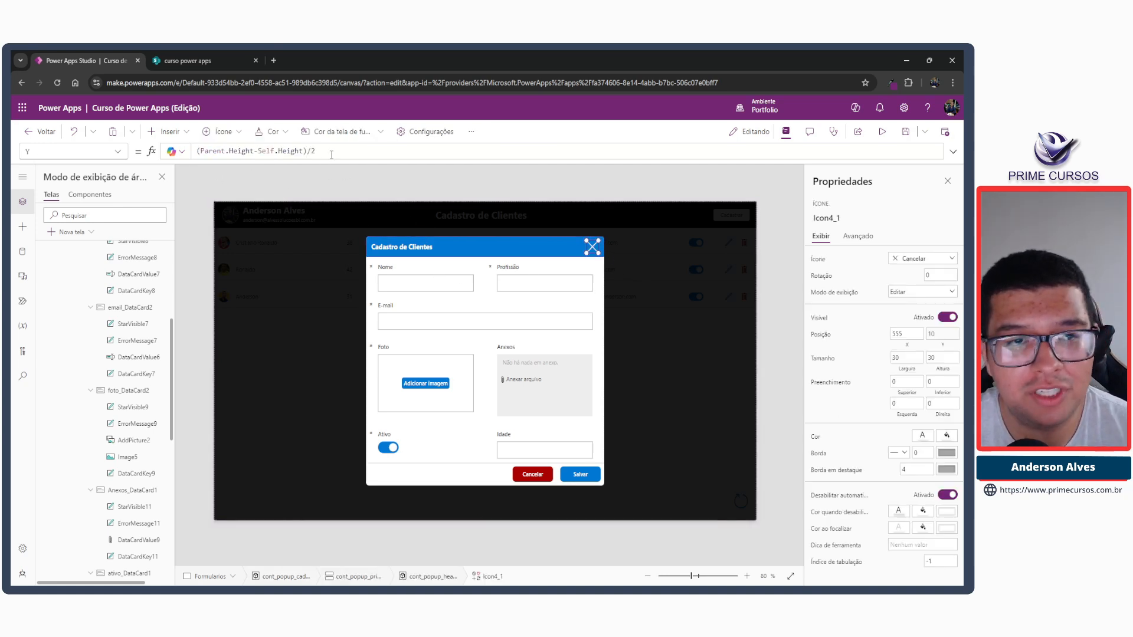
click(101, 151)
scroll(70, 303, up, 2)
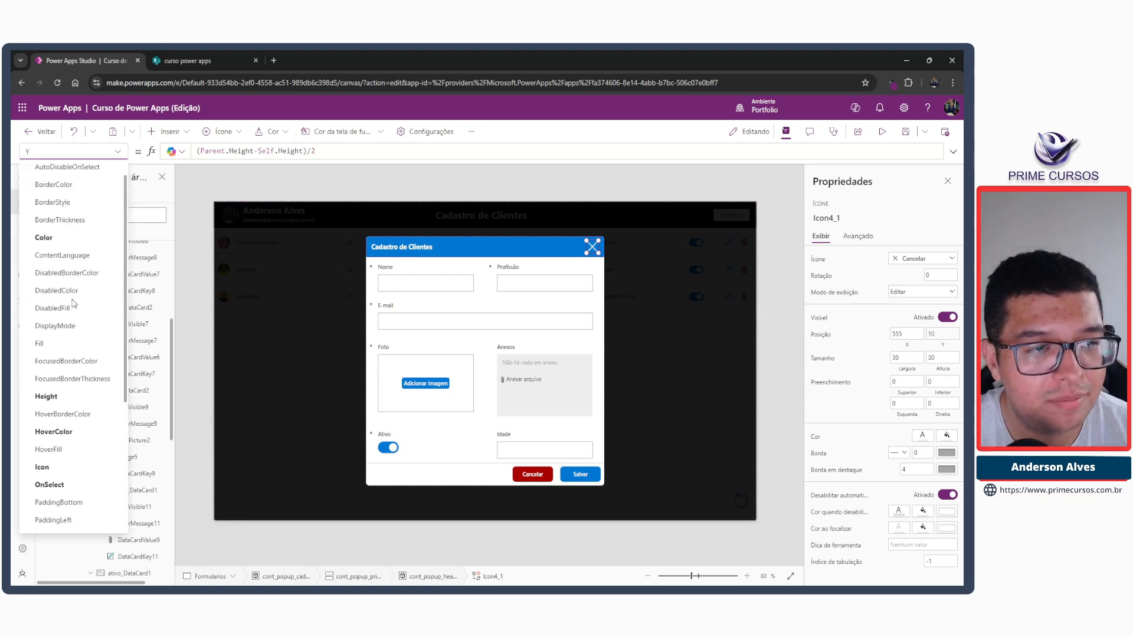
scroll(70, 304, down, 2)
click(49, 275)
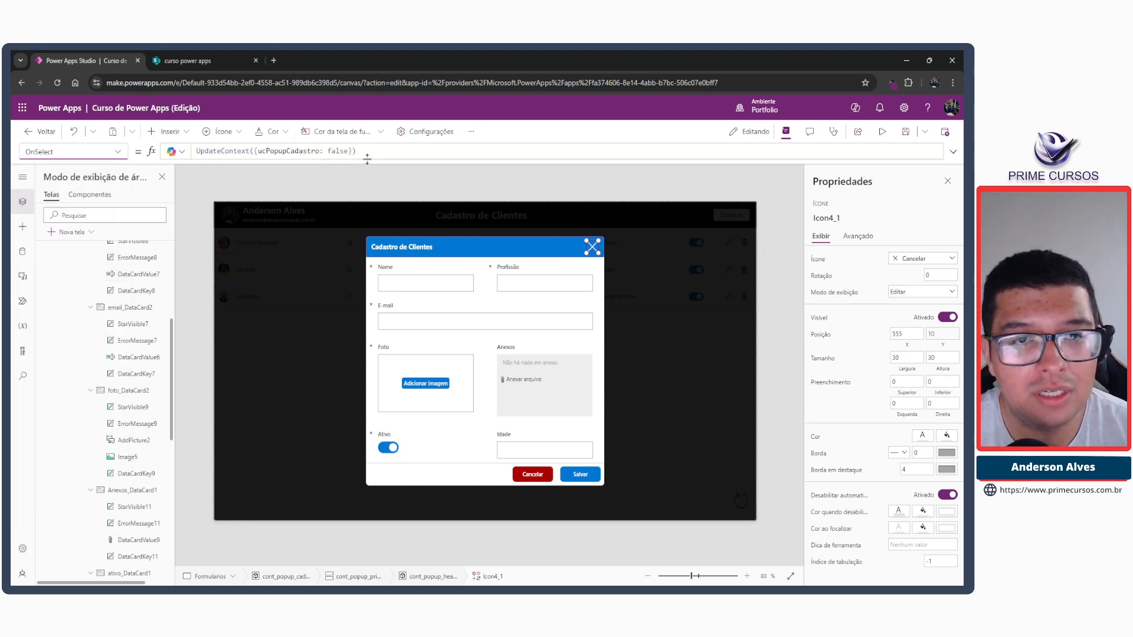
drag(361, 151, 196, 150)
key(ctrl+c)
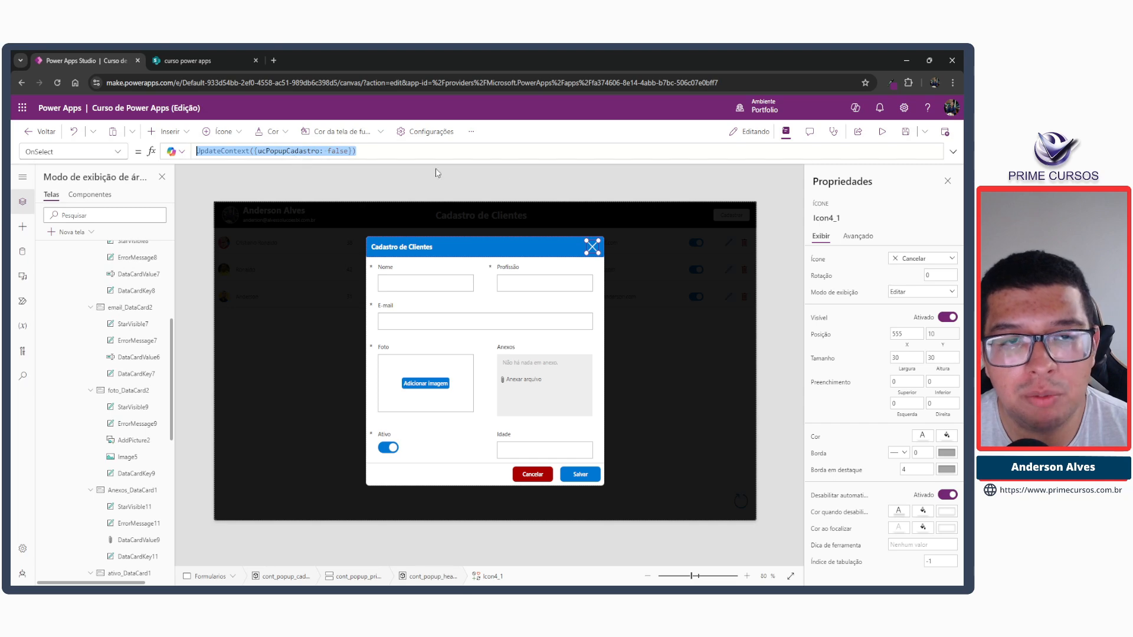
alt+click(592, 247)
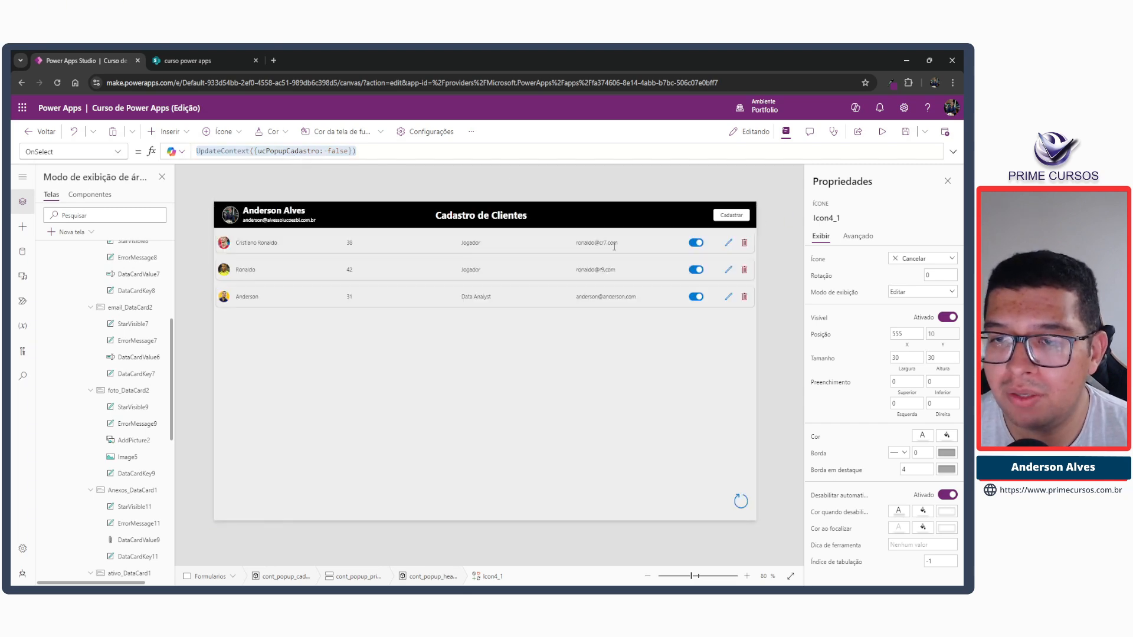
Append UpdateContext({ucPopupCadastro: true}) after EditForm(form_cad_clie);; in the OnSelect formula of the gallery's edit icon.
click(729, 244)
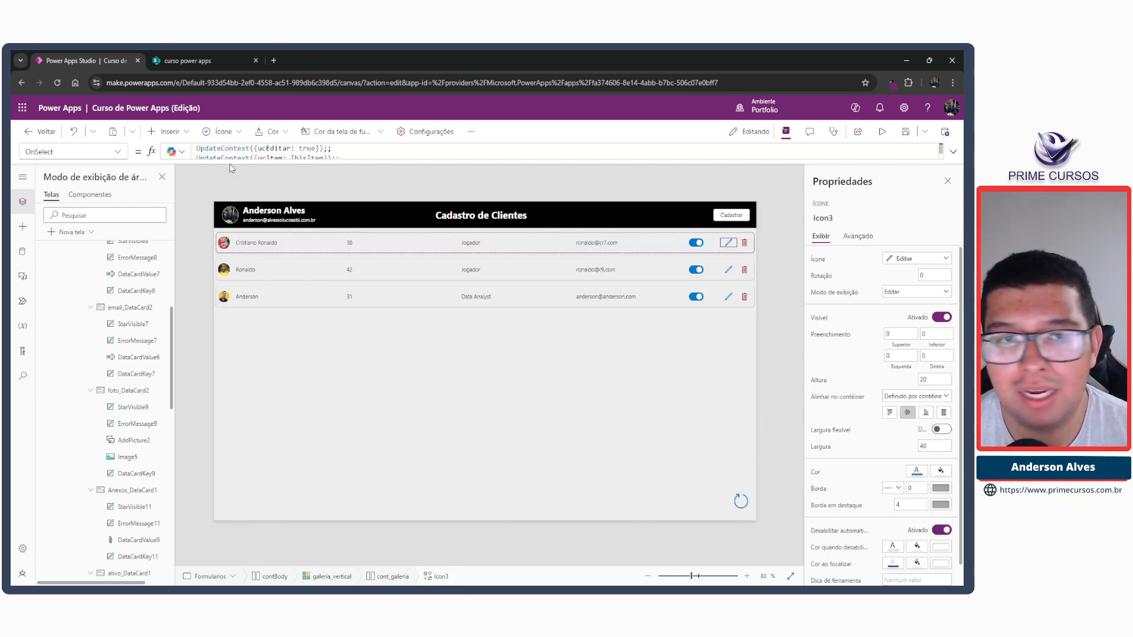
click(953, 151)
click(368, 176)
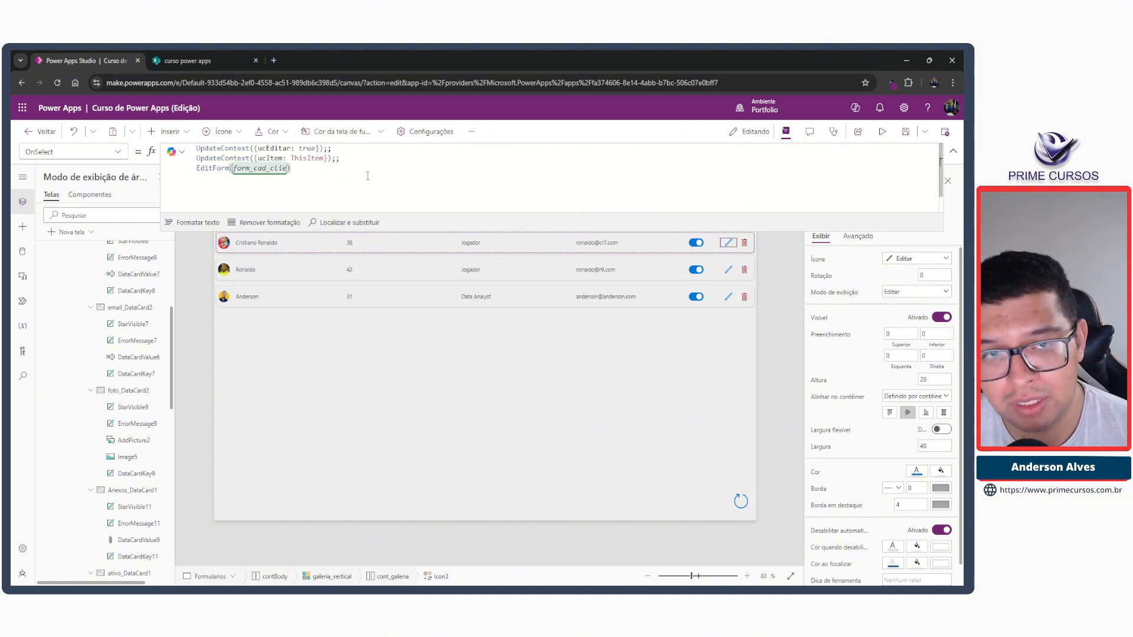
text(;;)
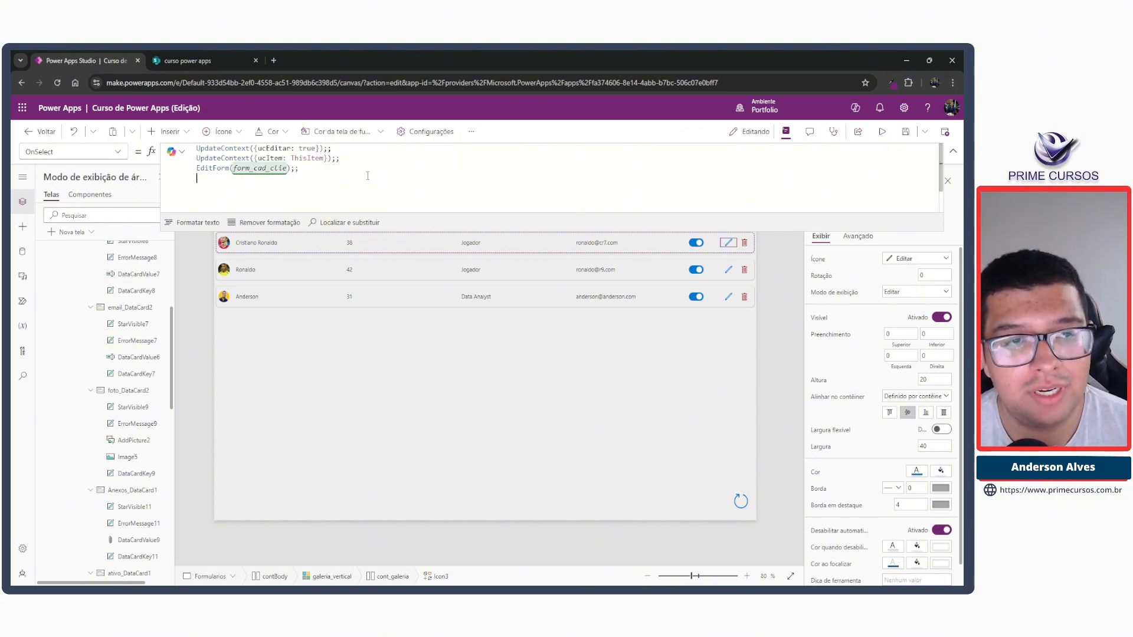
key(ctrl+v)
key(Left)
key(Left)
key(ctrl+shift+Left)
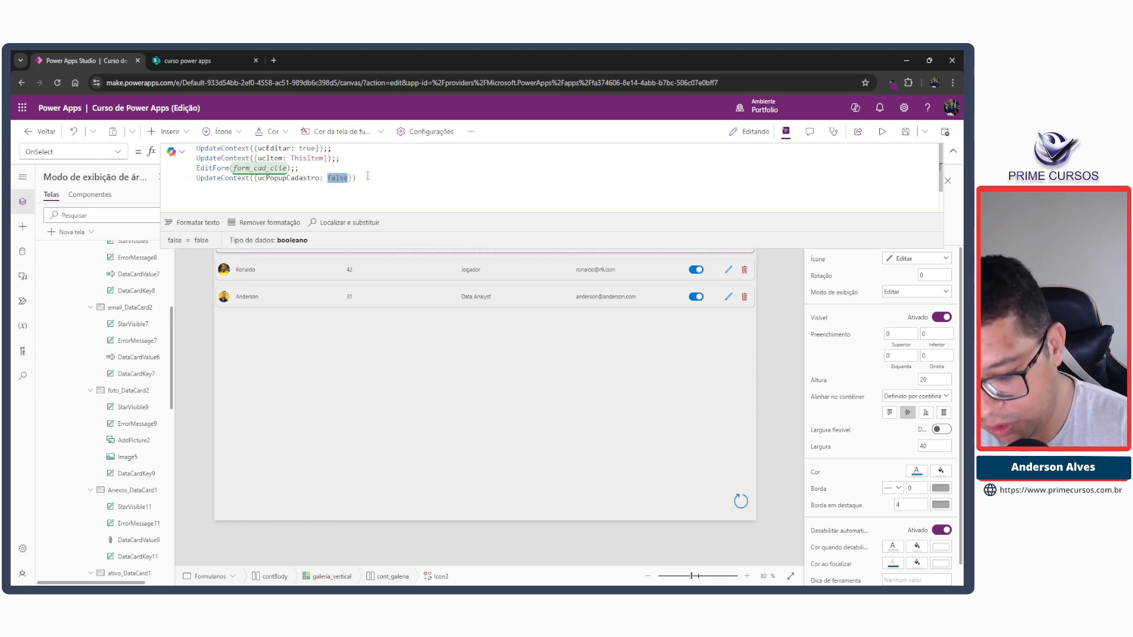
text(true)
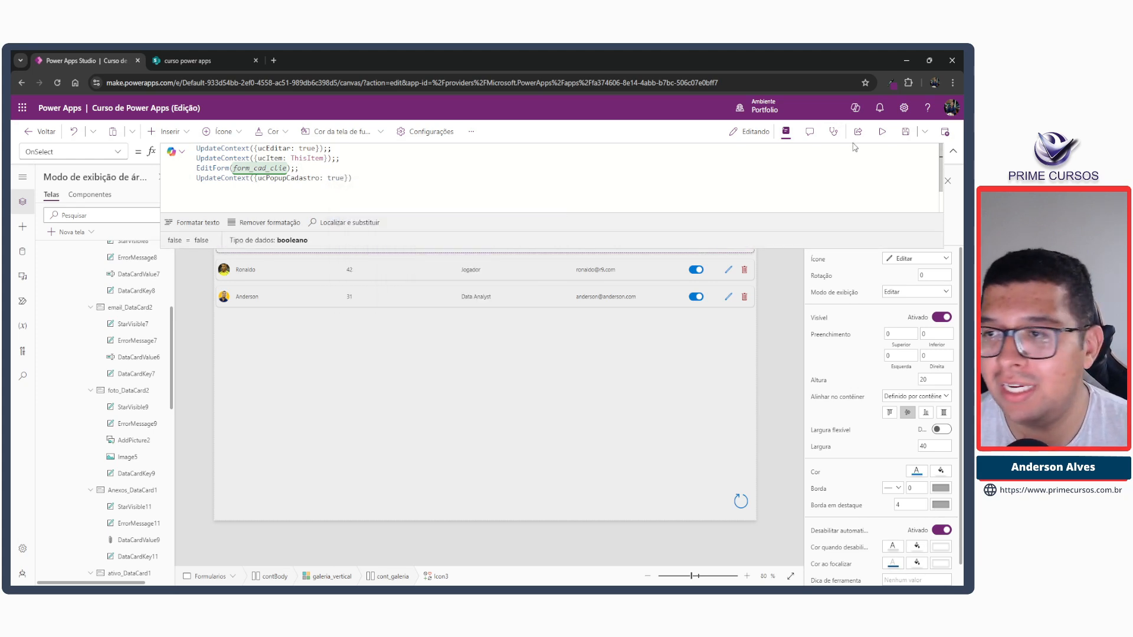
In preview, open the first client for editing, remove its attachment and save the record.
click(882, 131)
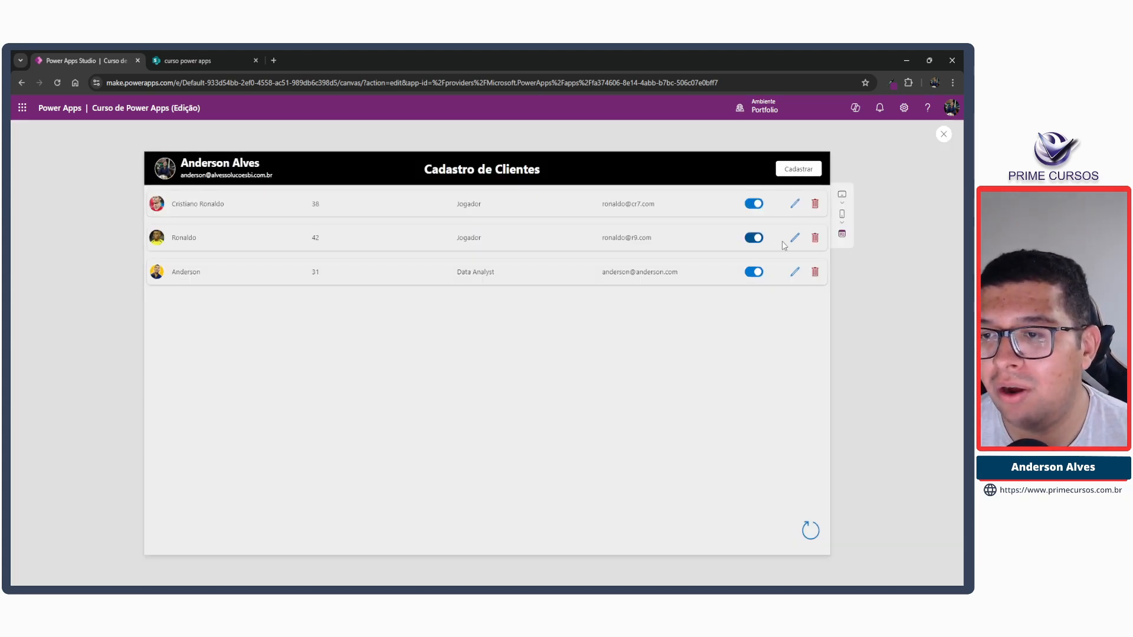
click(794, 205)
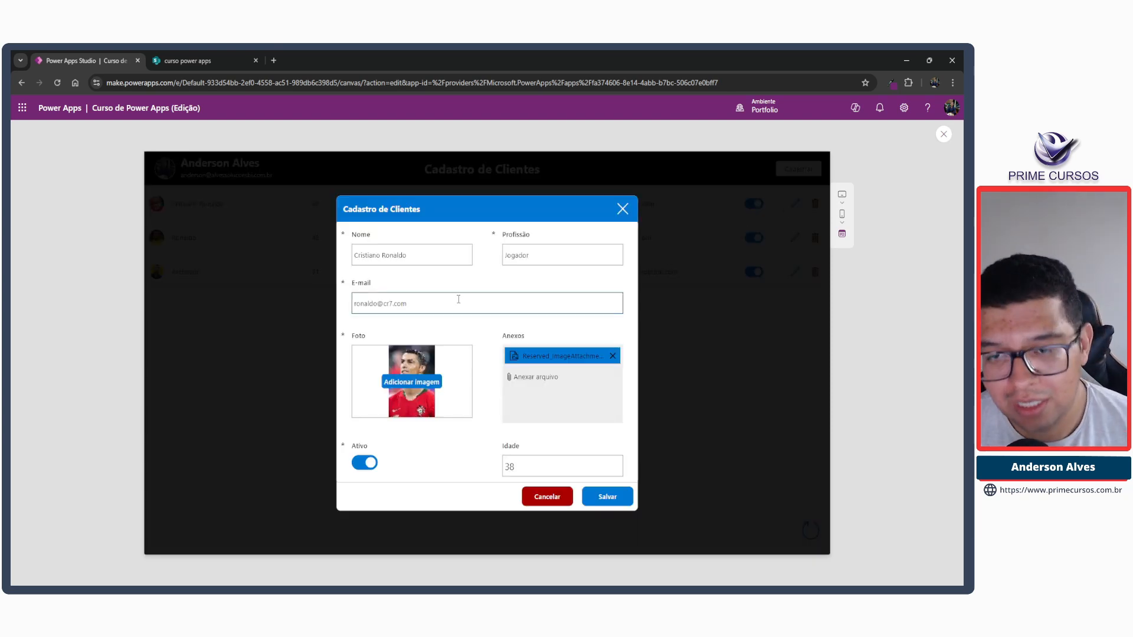
click(613, 358)
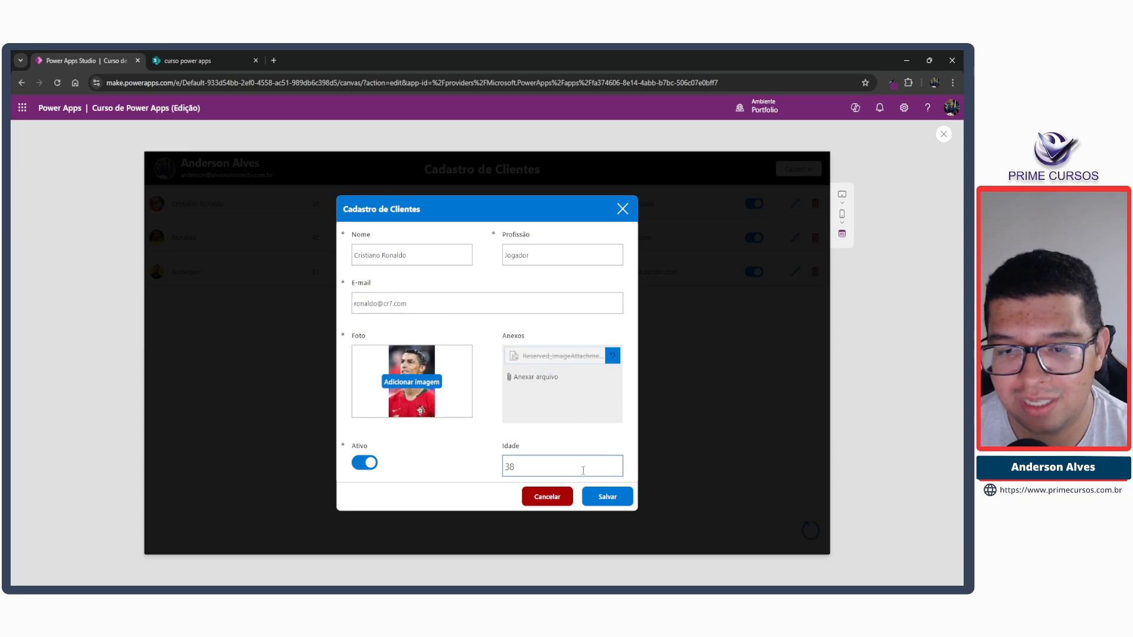
click(610, 503)
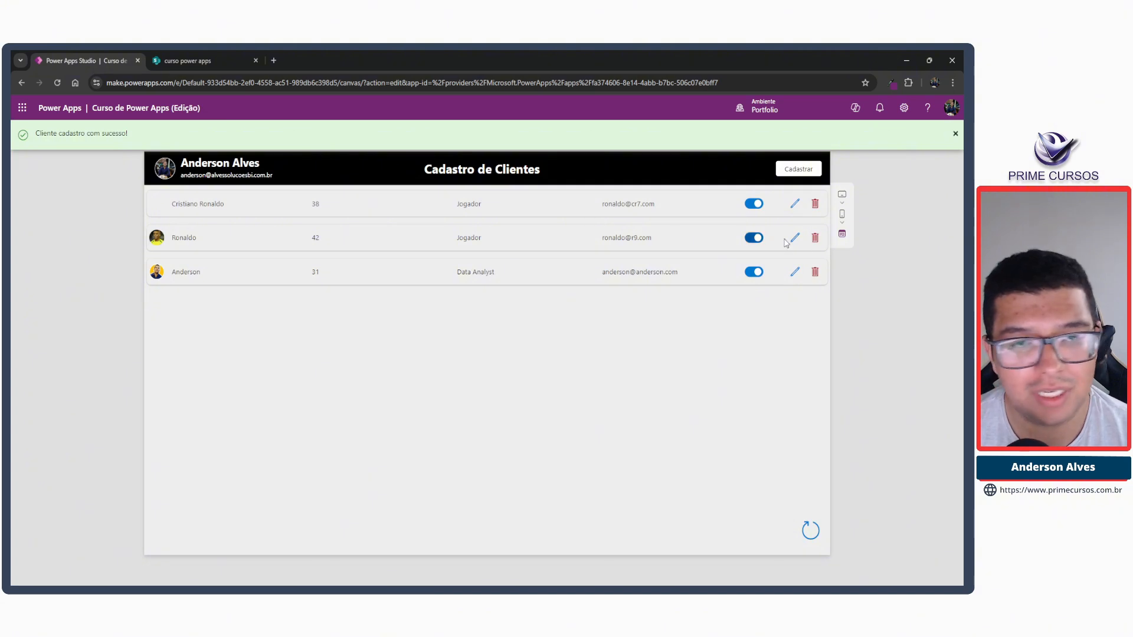
Reopen the first client for editing, add the photo Cristiano Ronaldo.jpg and save the record.
click(794, 206)
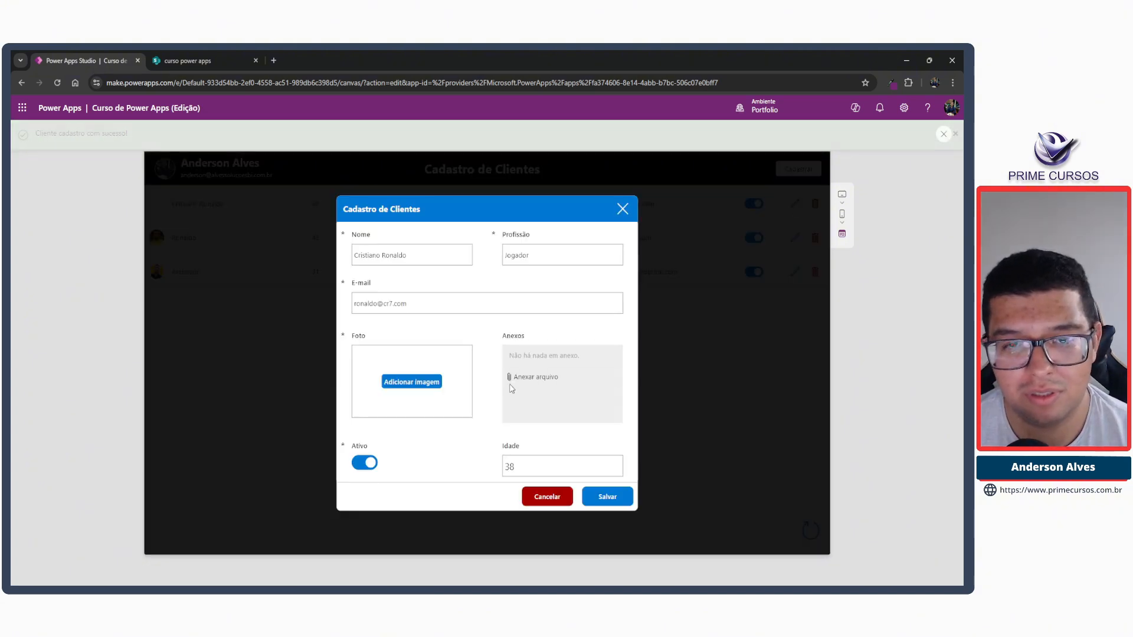
click(416, 384)
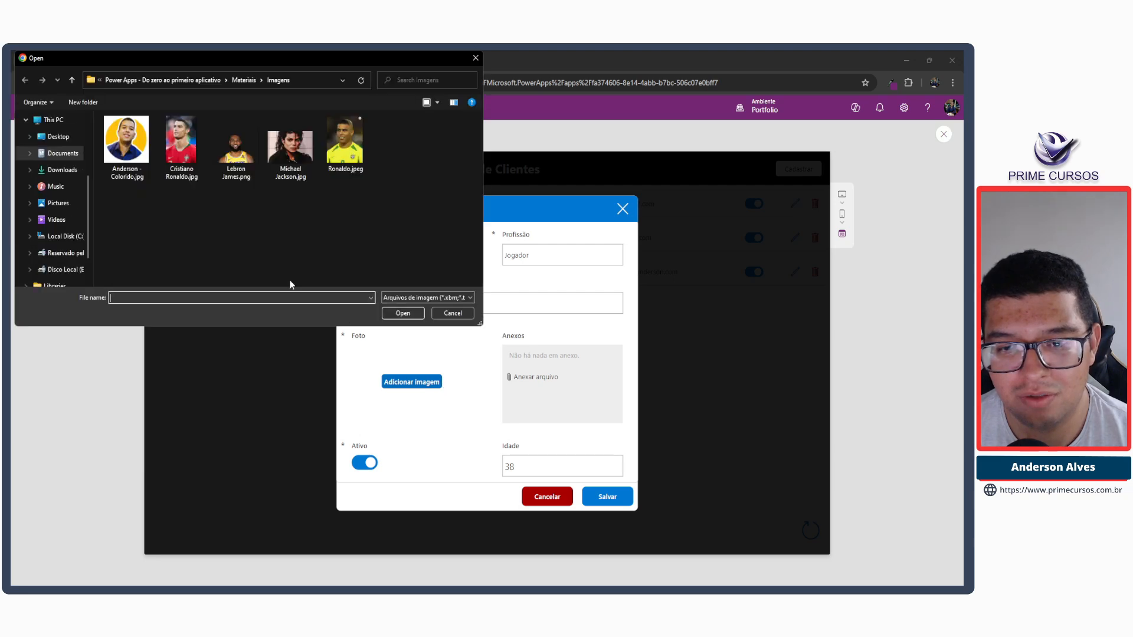
click(176, 164)
click(403, 313)
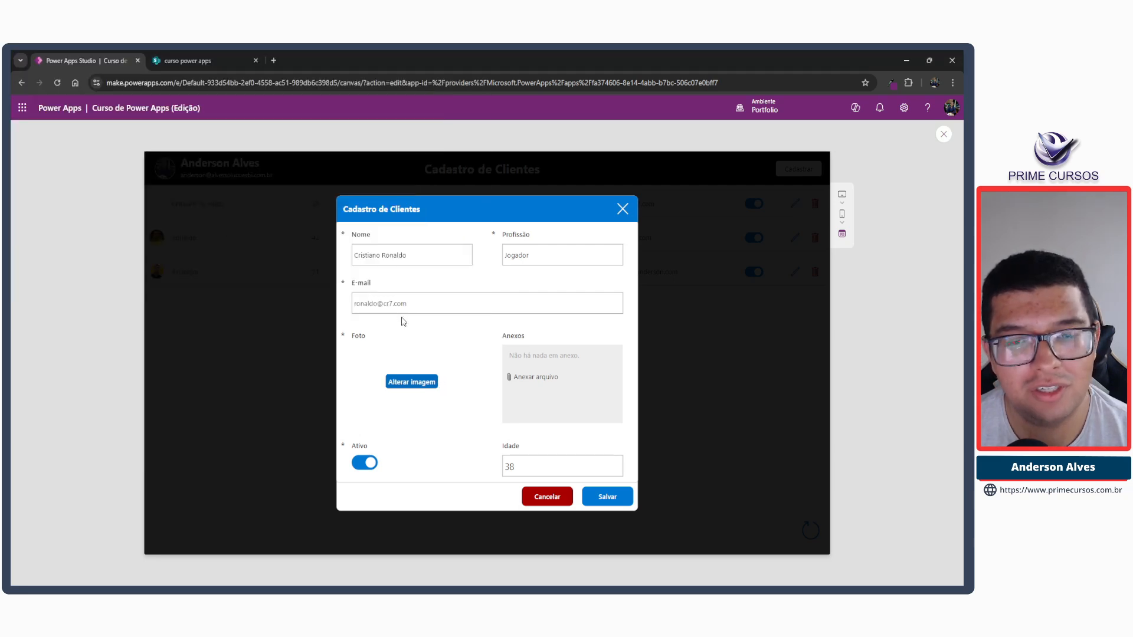
click(610, 499)
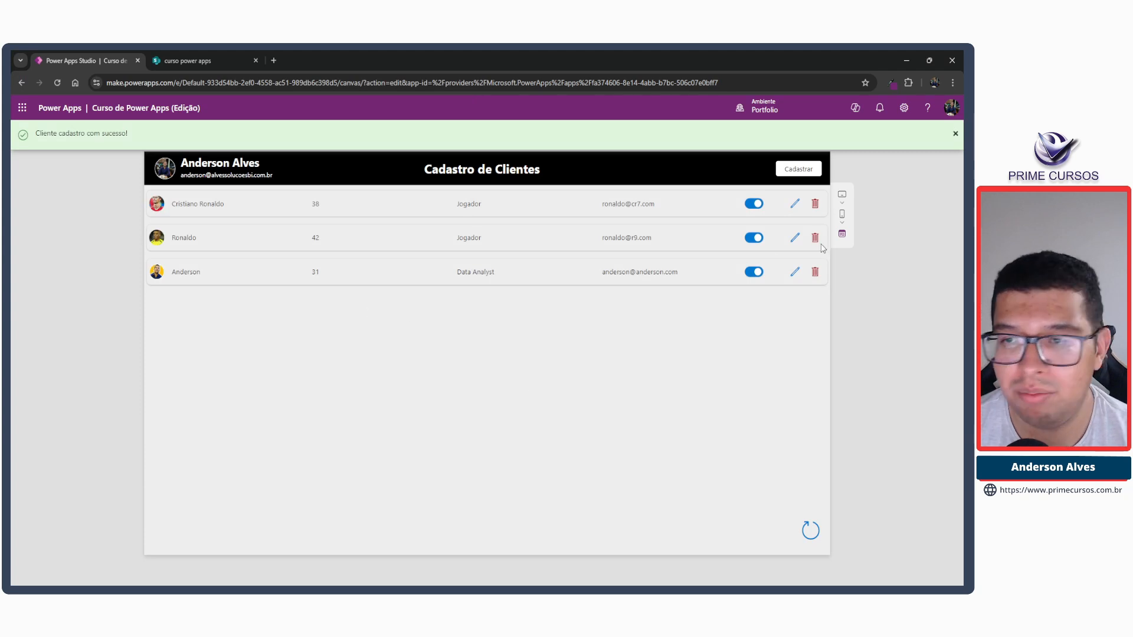
Check that the first client's edit icon opens the filled-in popup, close it each time and leave the preview.
click(794, 203)
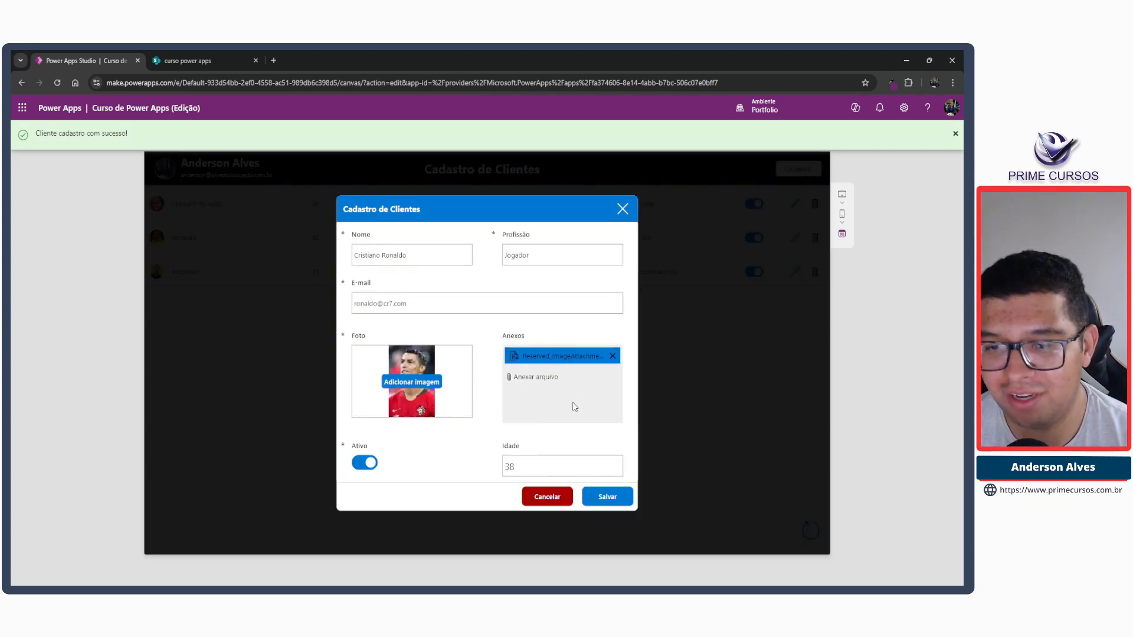
click(624, 211)
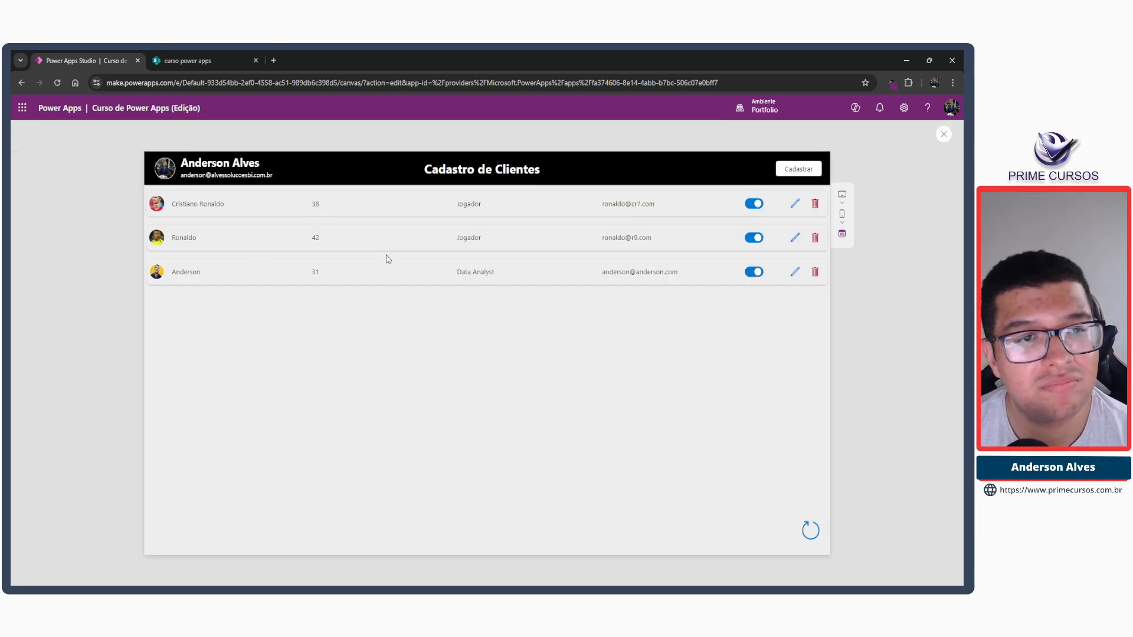
click(796, 204)
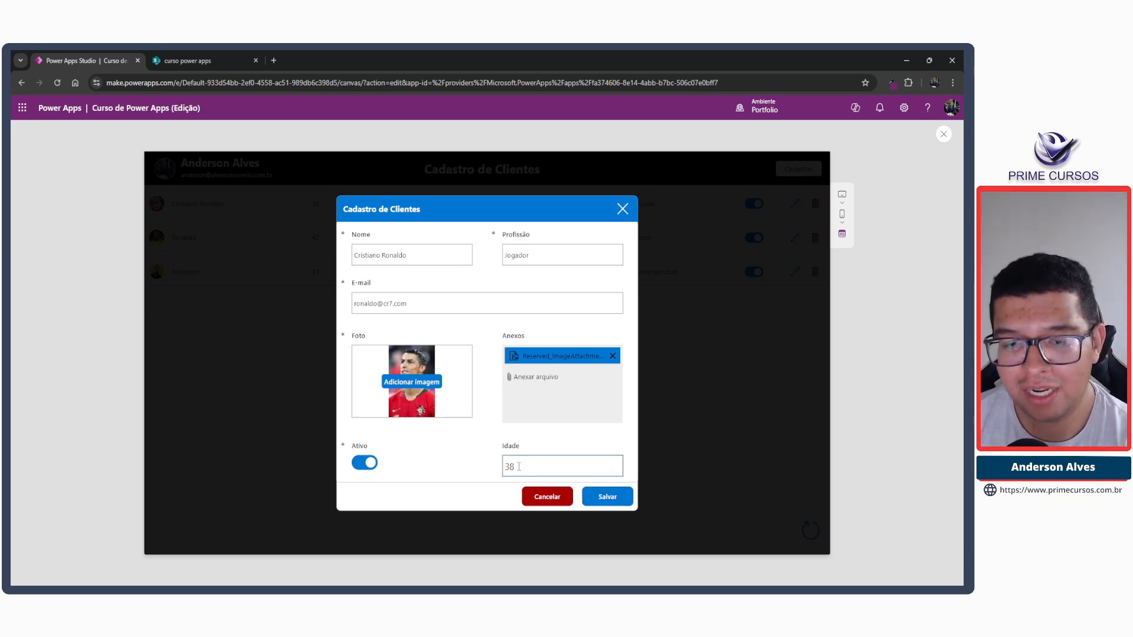
click(623, 210)
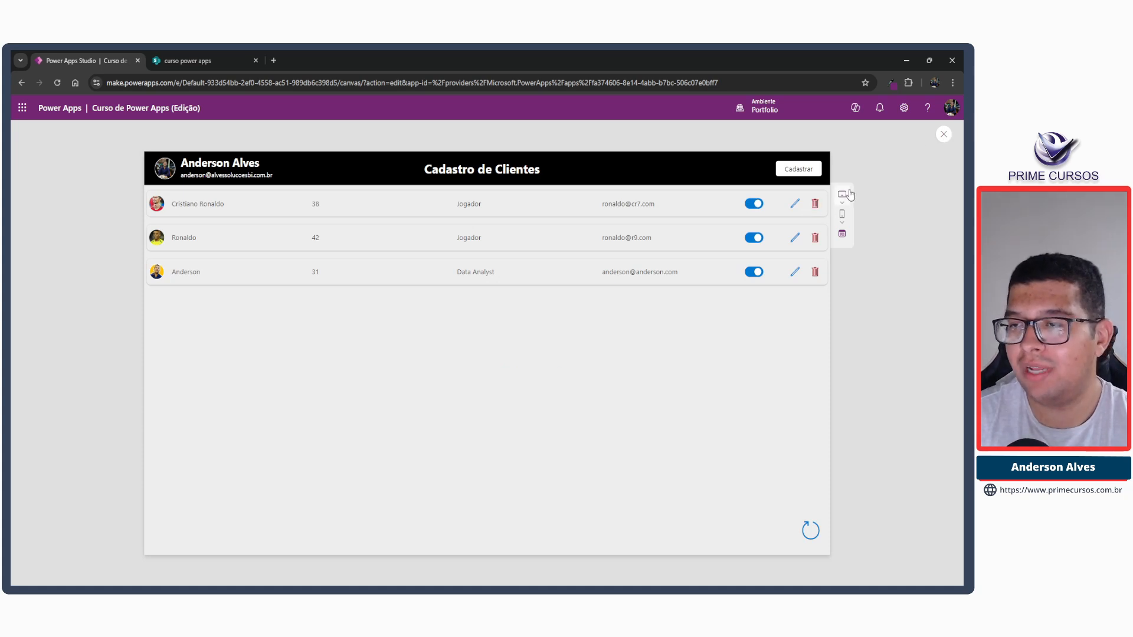
click(943, 136)
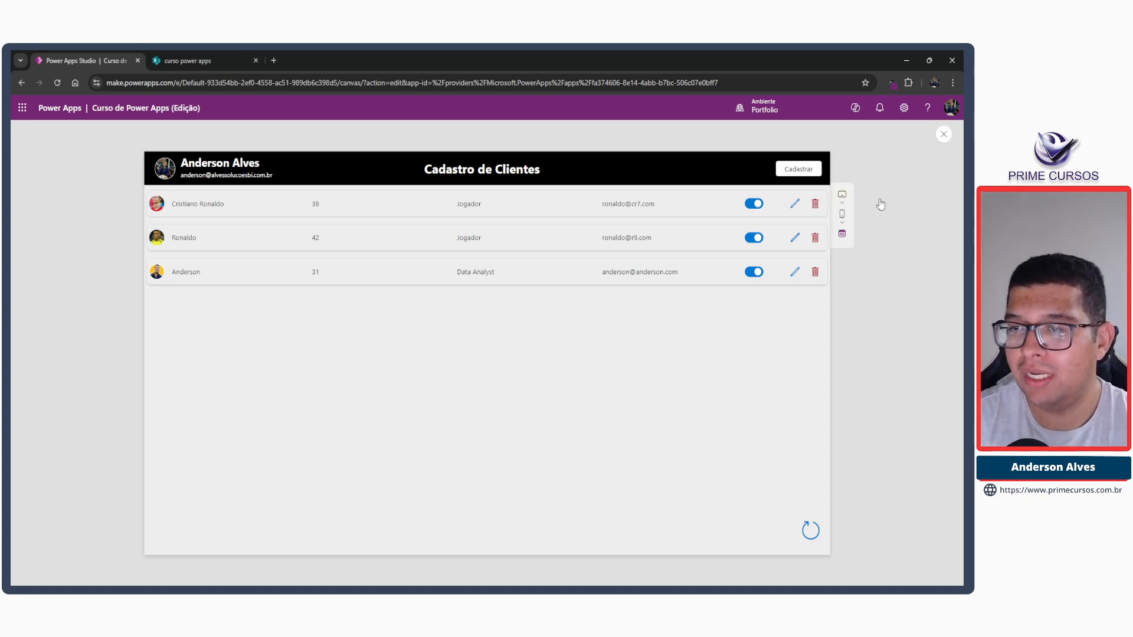
Select the variable name ucEditar in the OnSelect formula of the gallery's edit icon.
click(730, 245)
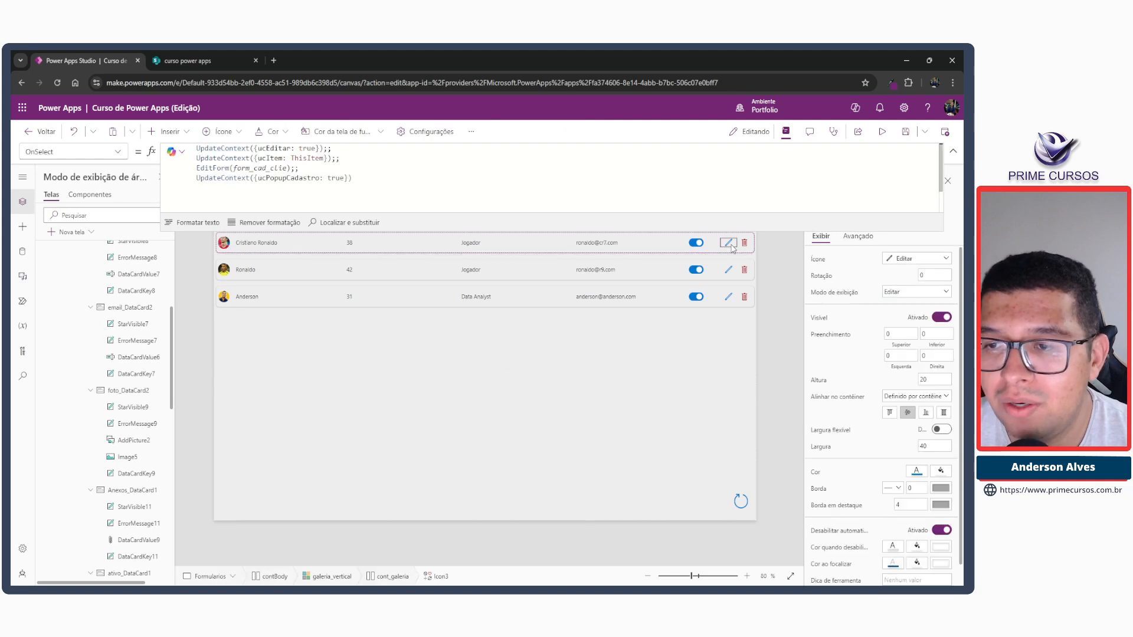
double_click(272, 150)
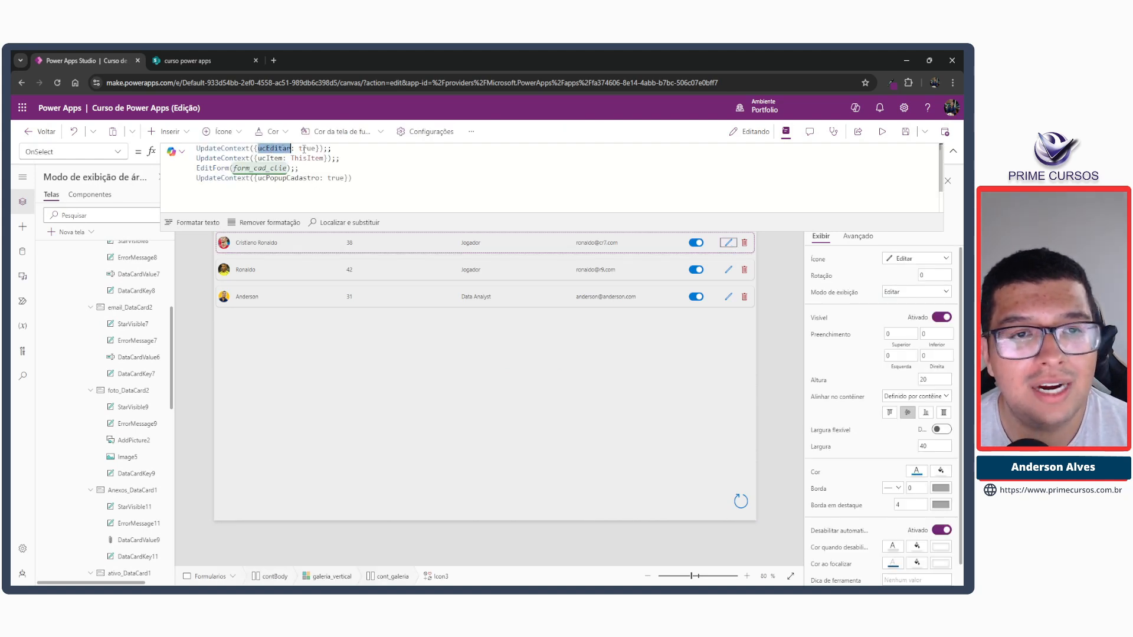
click(953, 152)
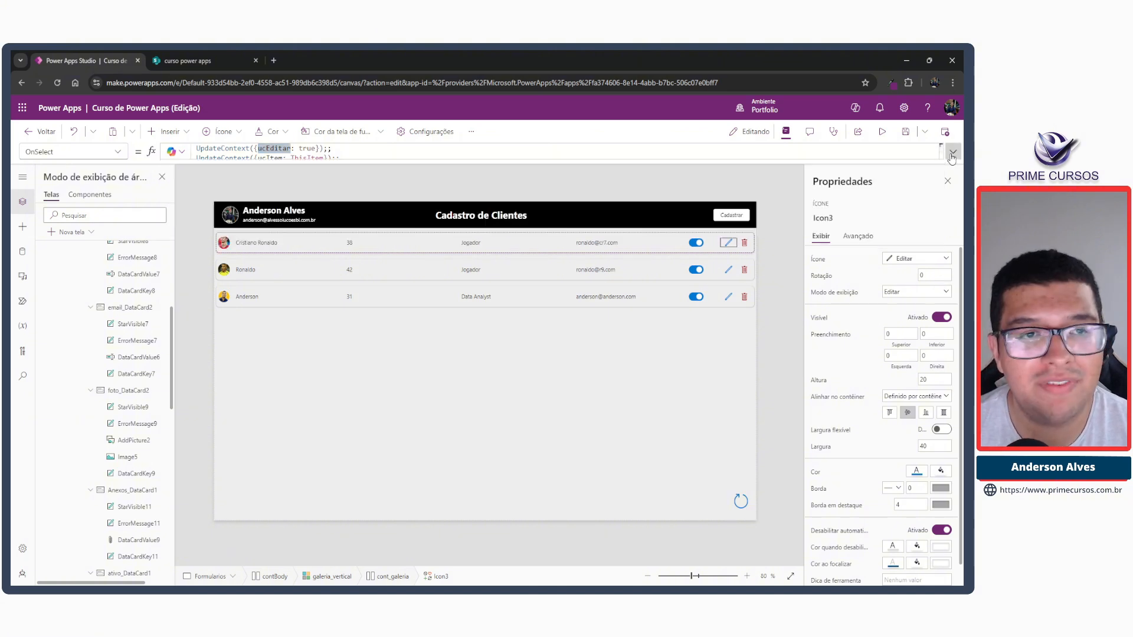
Open the popup from the edit icon and set btn_salvar's Text to If(ucEditar; "Editar"; "Salvar"), with the formula formatted.
alt+click(728, 243)
click(582, 474)
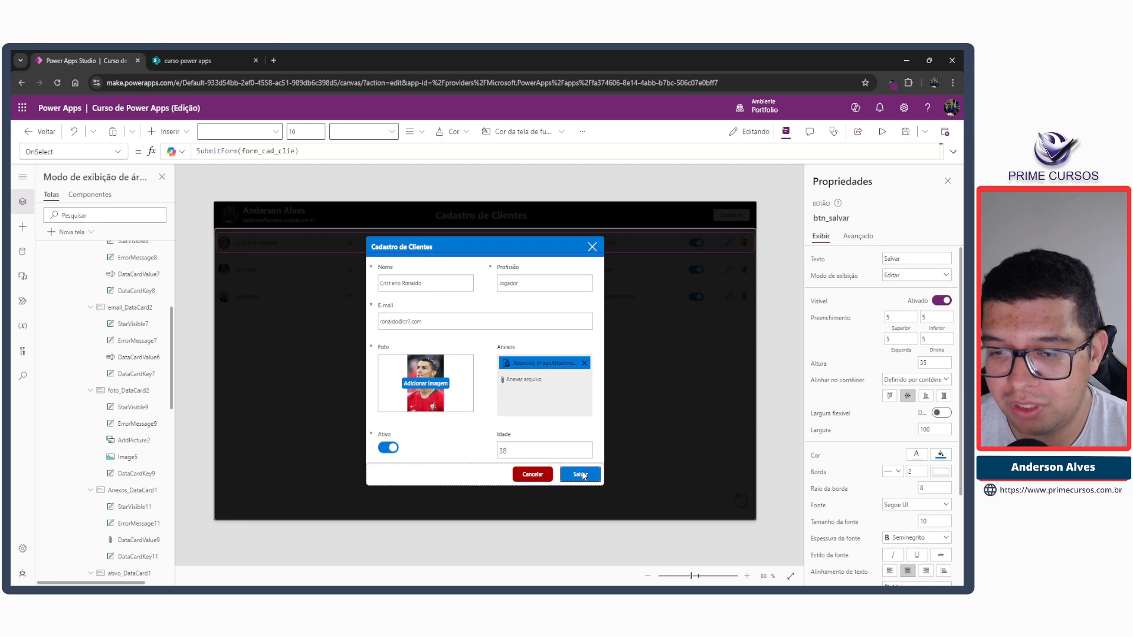
click(819, 260)
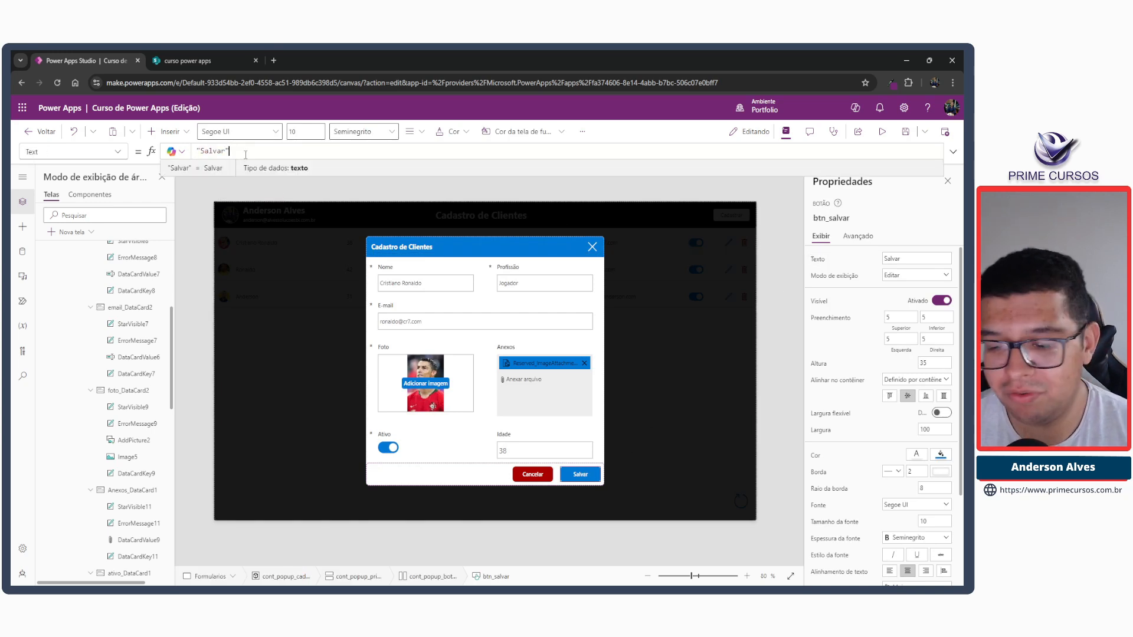
click(953, 151)
key(Return)
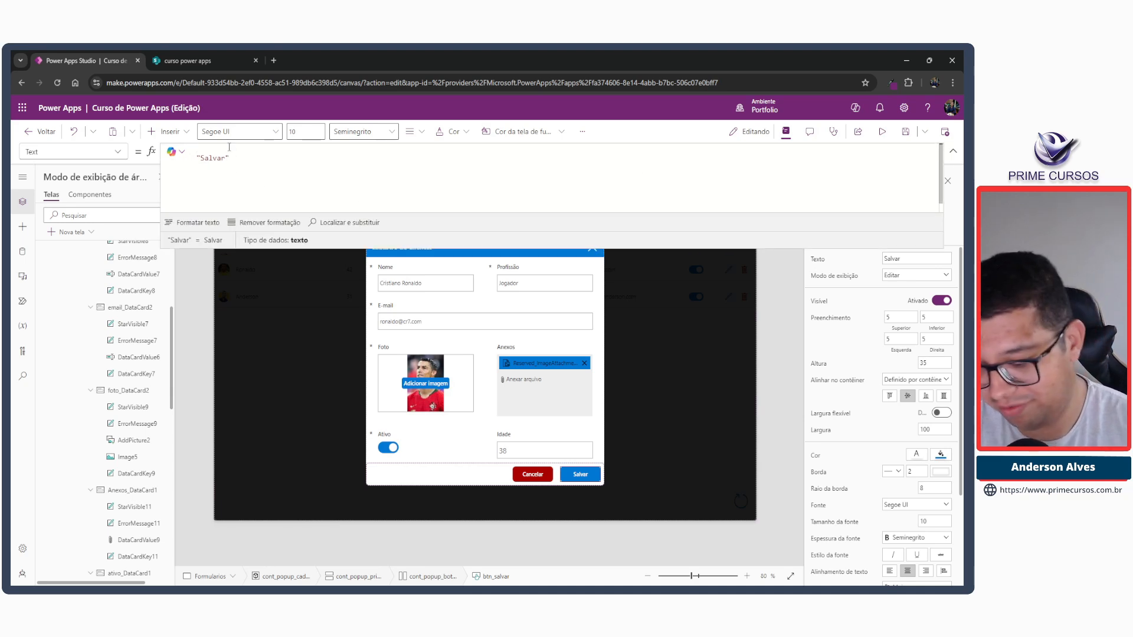
text(If(ucEditar)
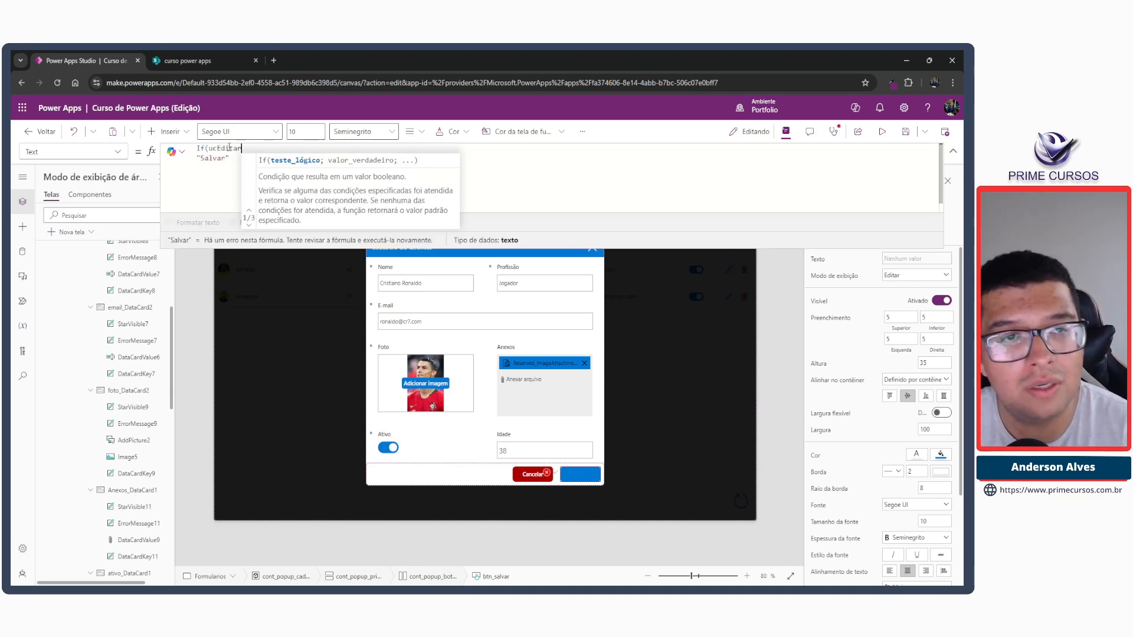
text(;)
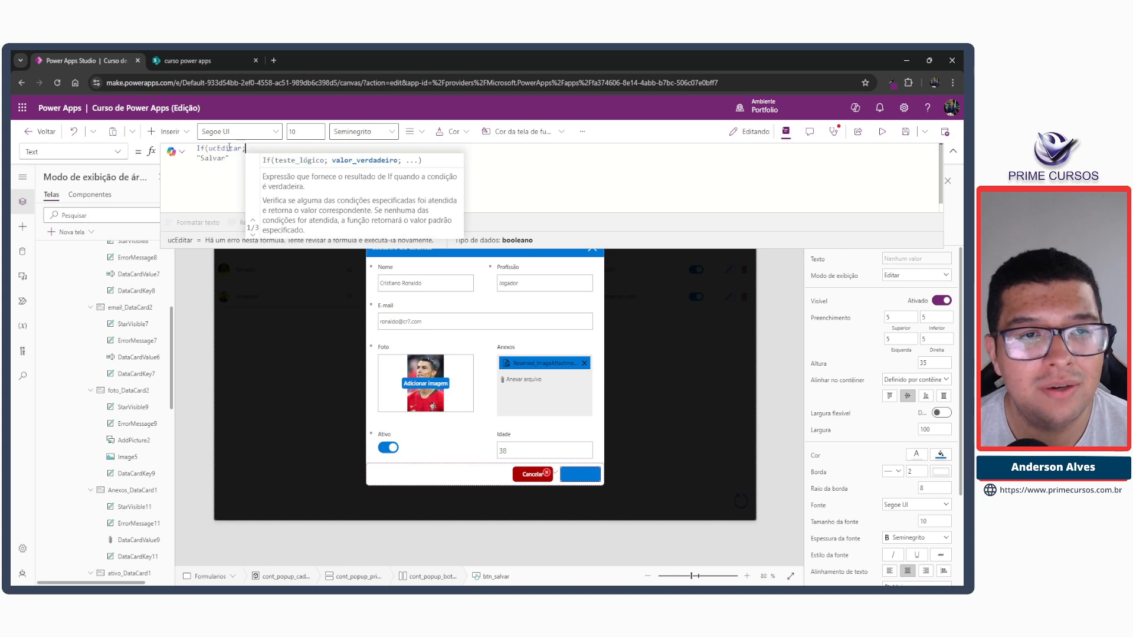
text( "Edi)
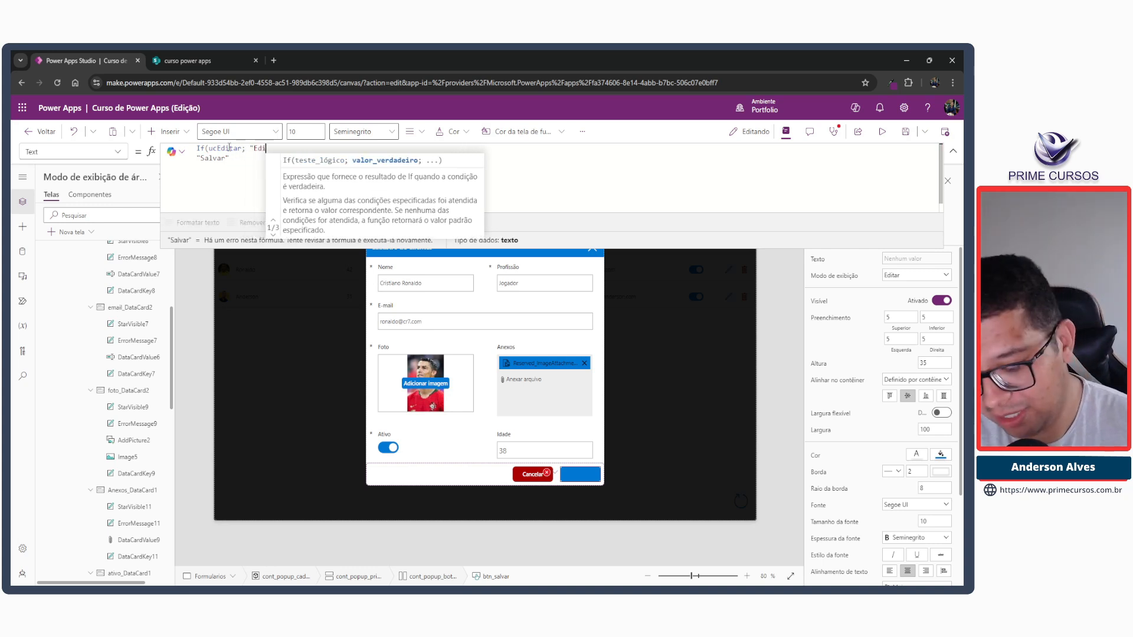
text(tar";)
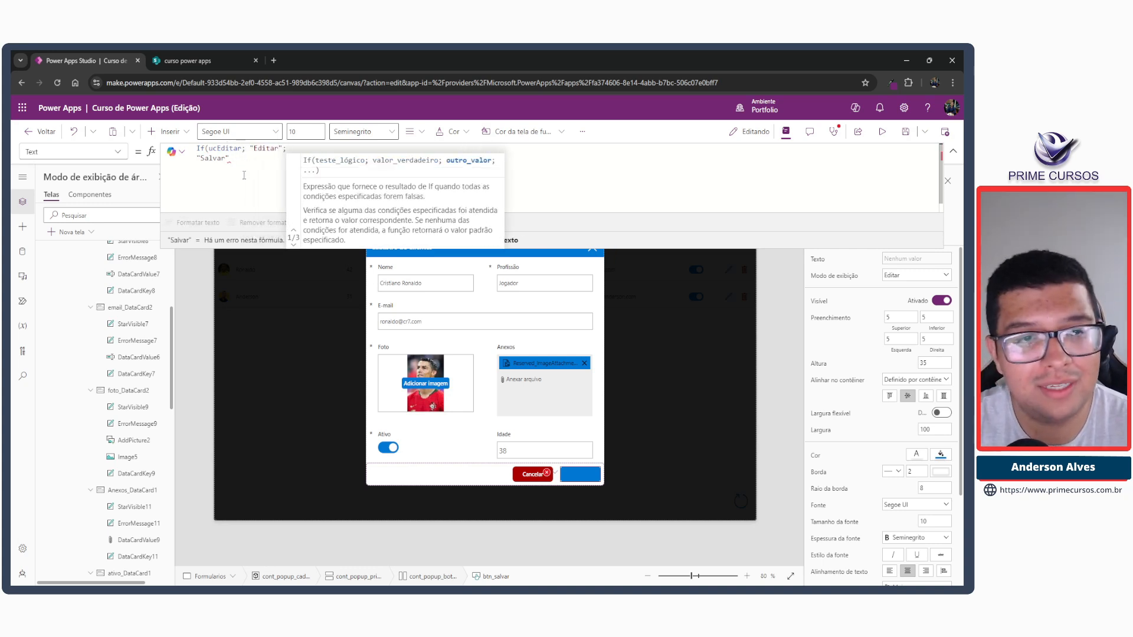
click(250, 176)
text())
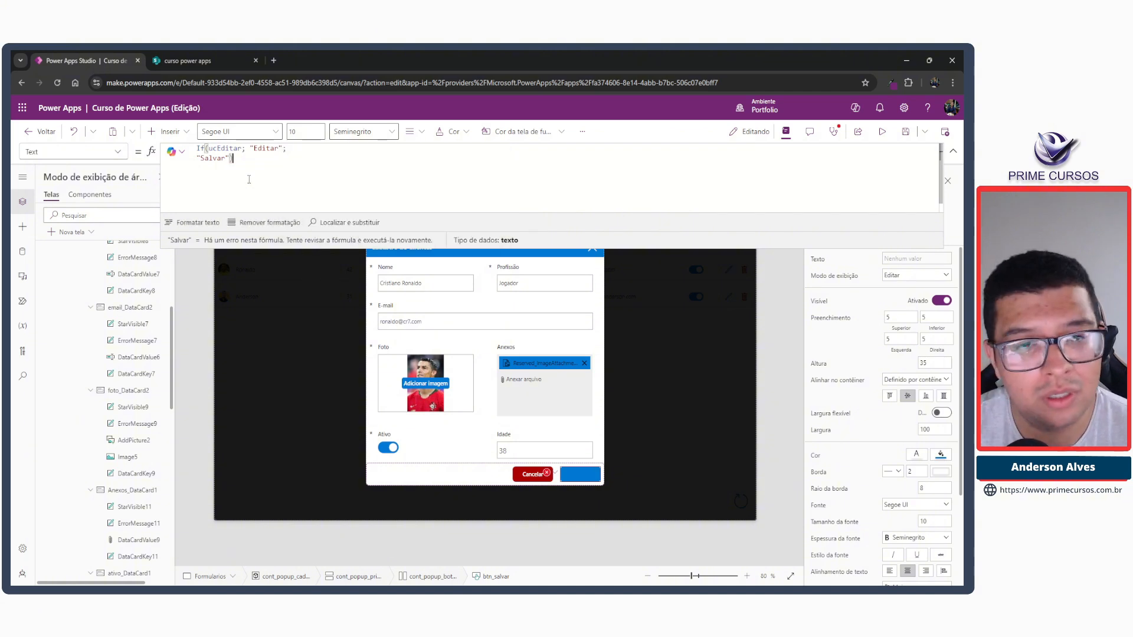
click(193, 222)
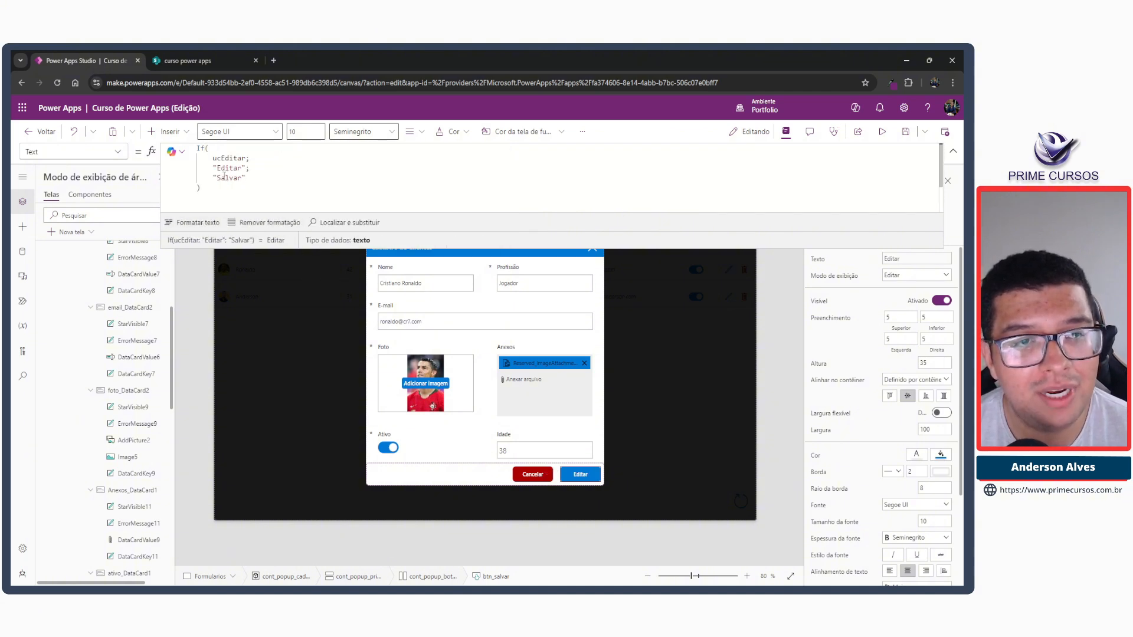
click(951, 152)
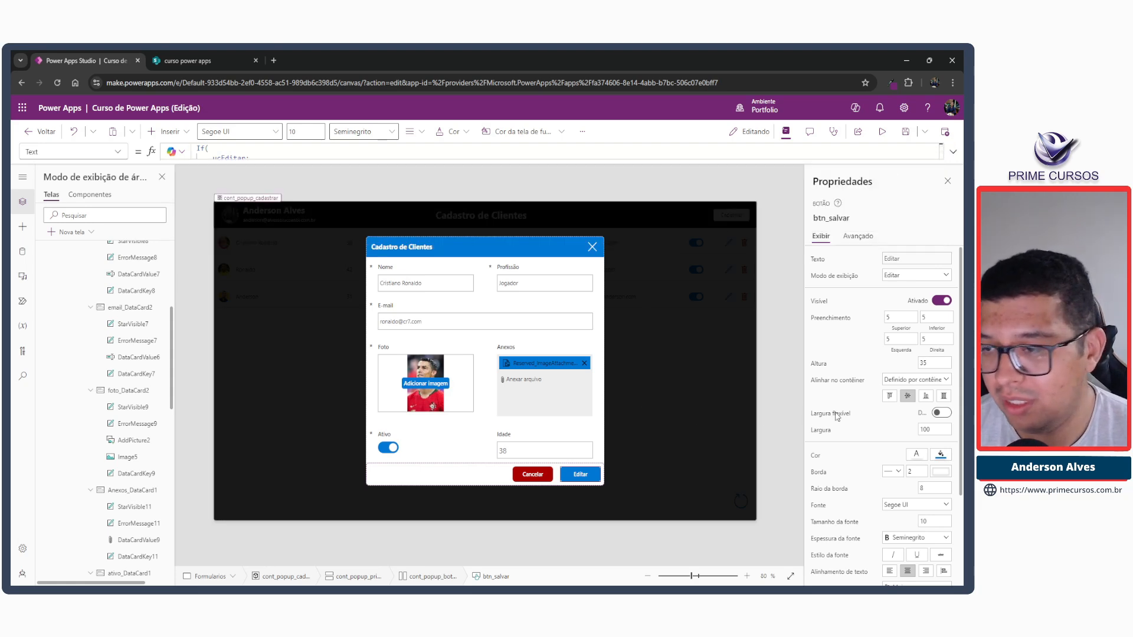
Copy the complete If formula from btn_salvar's Text property.
click(905, 152)
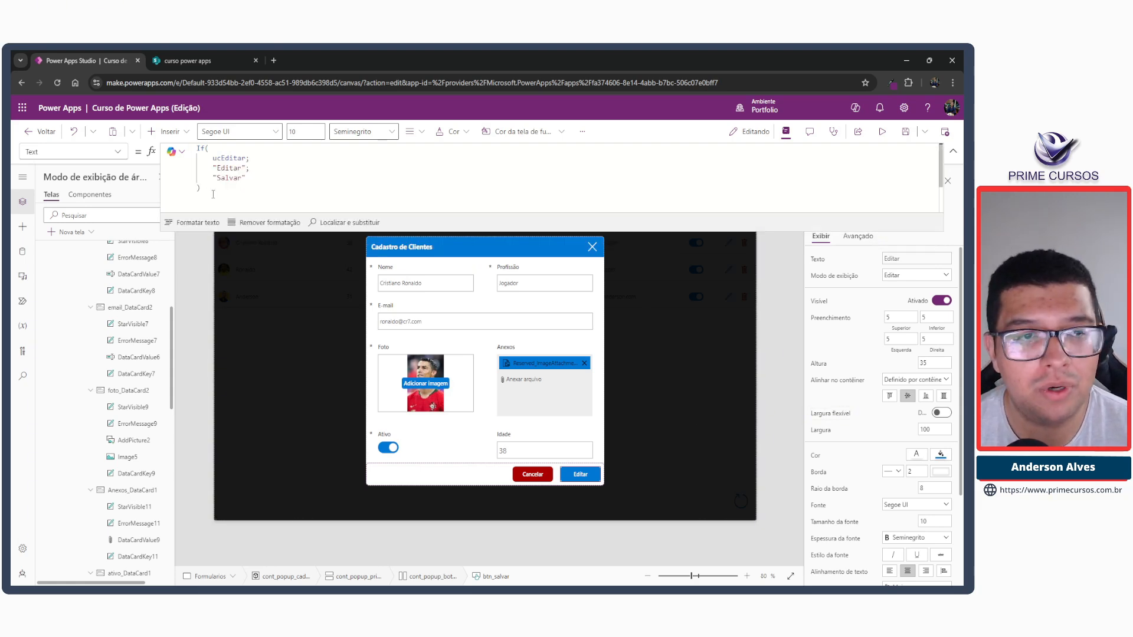
key(ctrl+a)
click(952, 152)
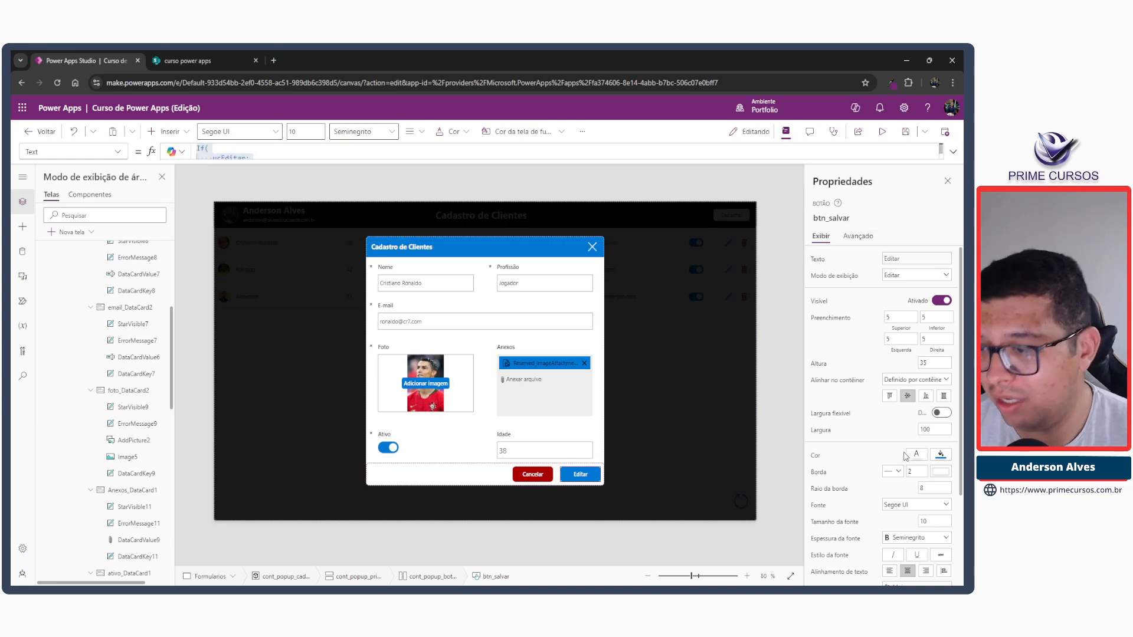
click(941, 455)
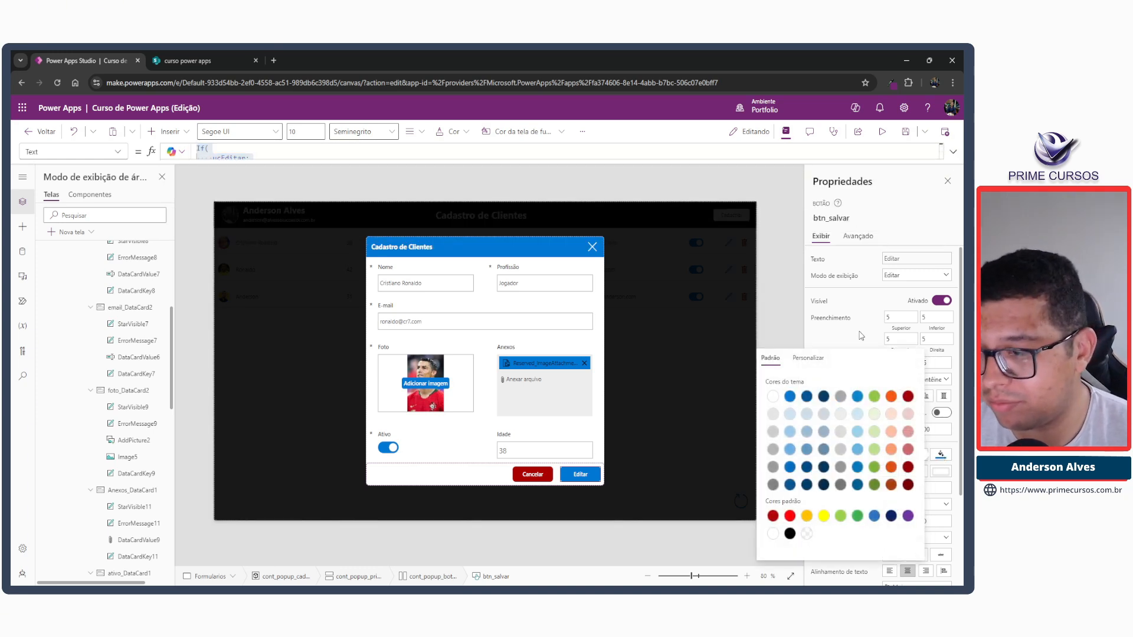
click(953, 152)
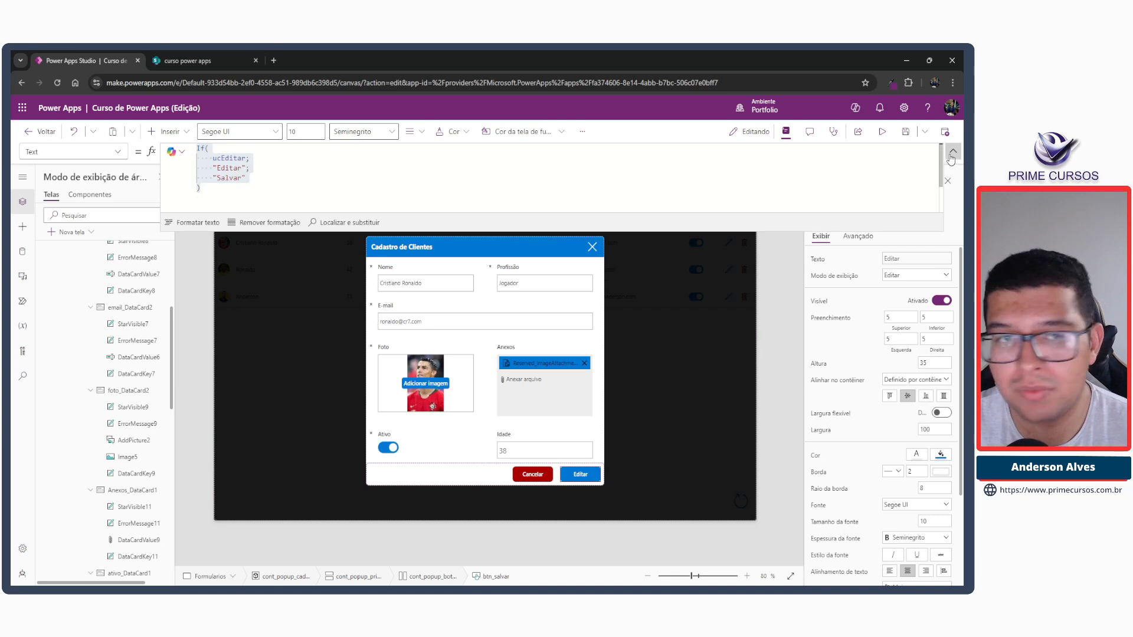
click(953, 151)
Paste the copied If formula above the existing RGBA color in btn_salvar's Fill property.
click(118, 152)
scroll(49, 248, down, 3)
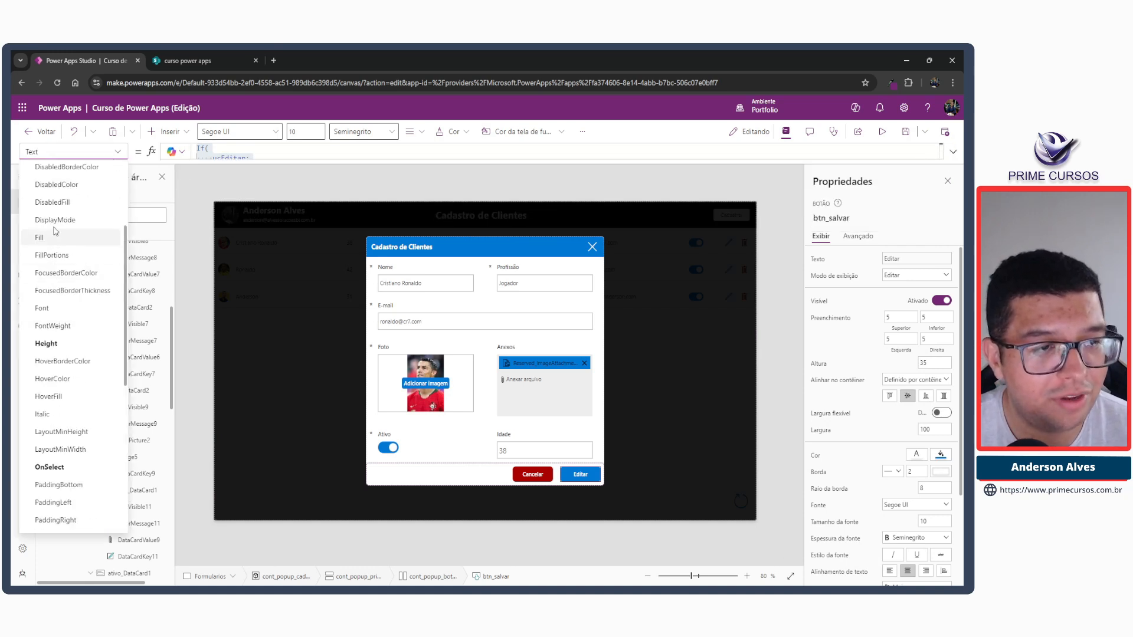
click(50, 239)
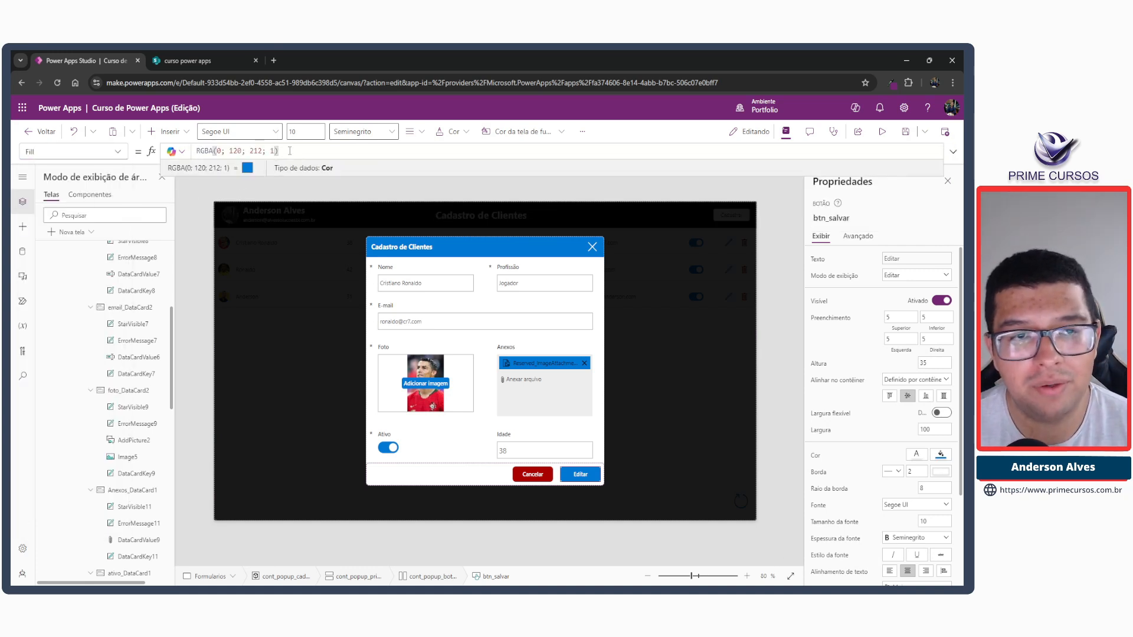
key(Home)
key(shift+Return)
key(Up)
key(ctrl+v)
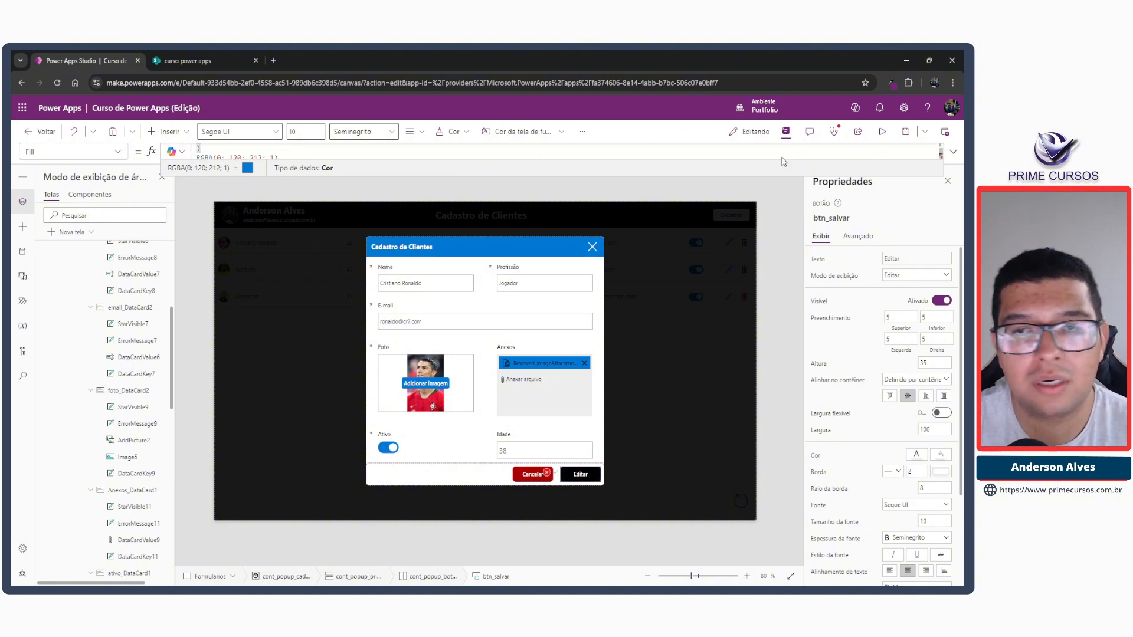
In the Fill formula, replace "Salvar" with RGBA(0; 120; 212; 1) and "Editar" with Color.Green.
click(953, 152)
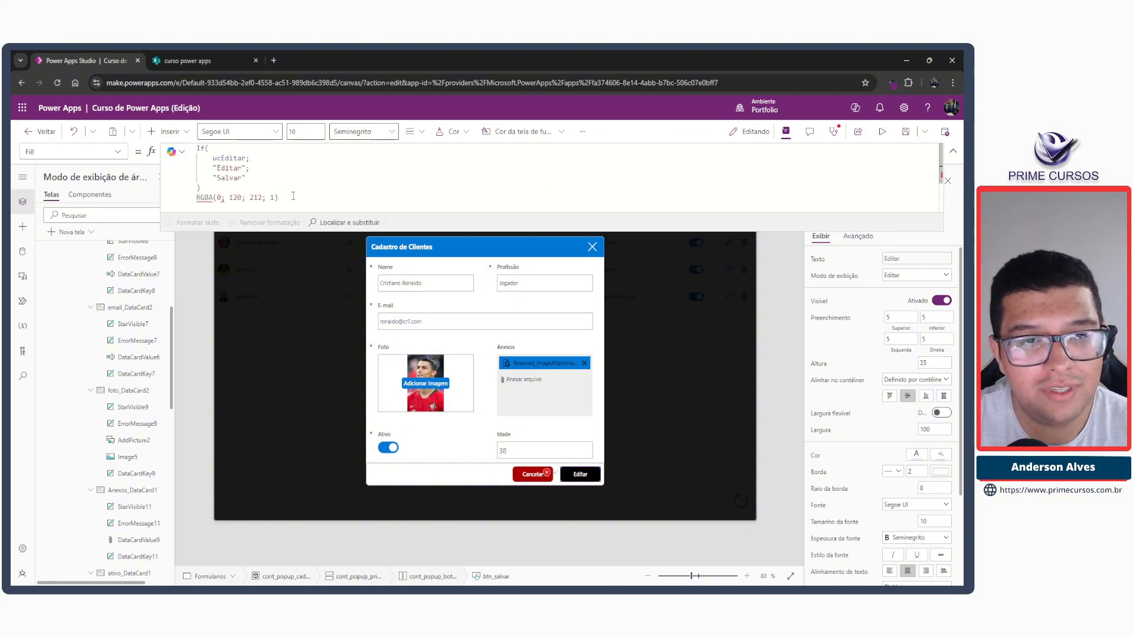
drag(279, 198, 215, 178)
key(ctrl+x)
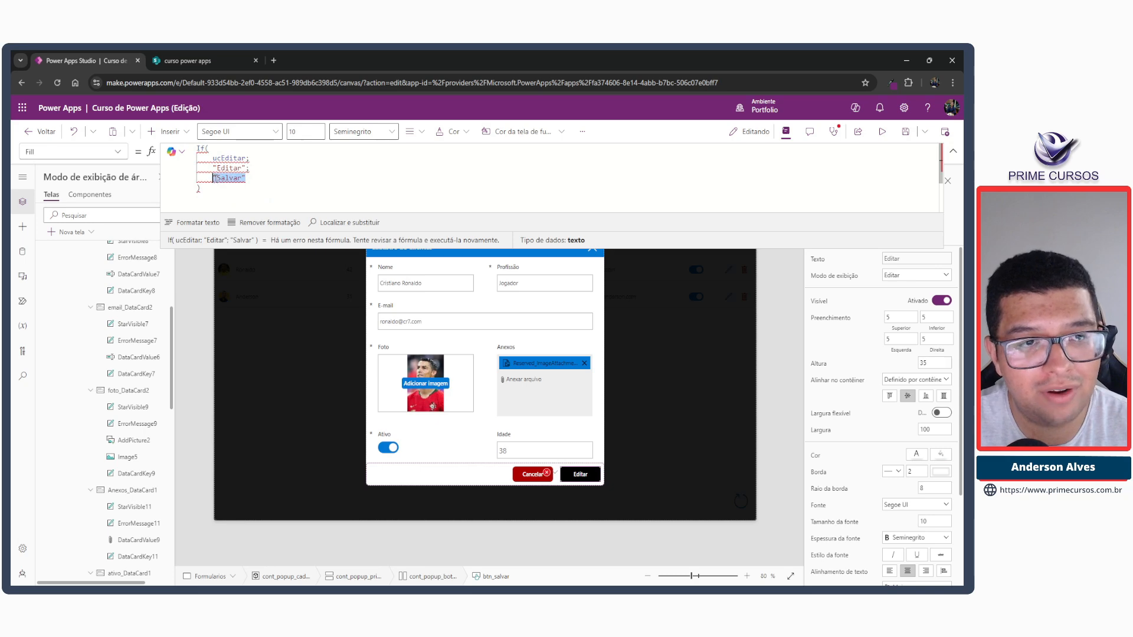
key(ctrl+v)
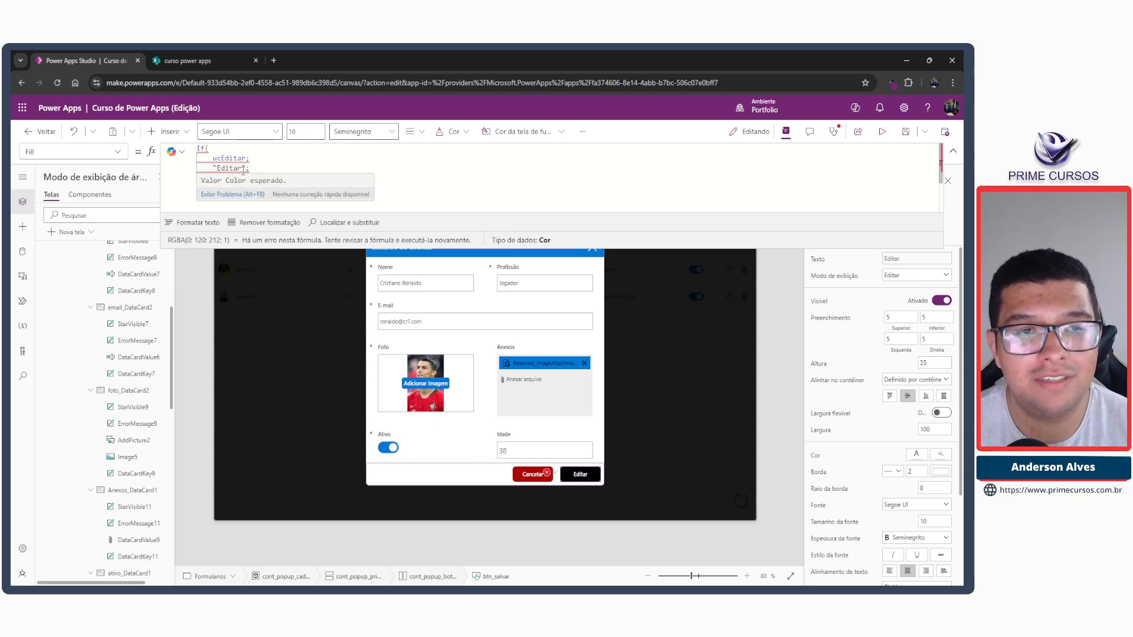
drag(248, 168, 213, 169)
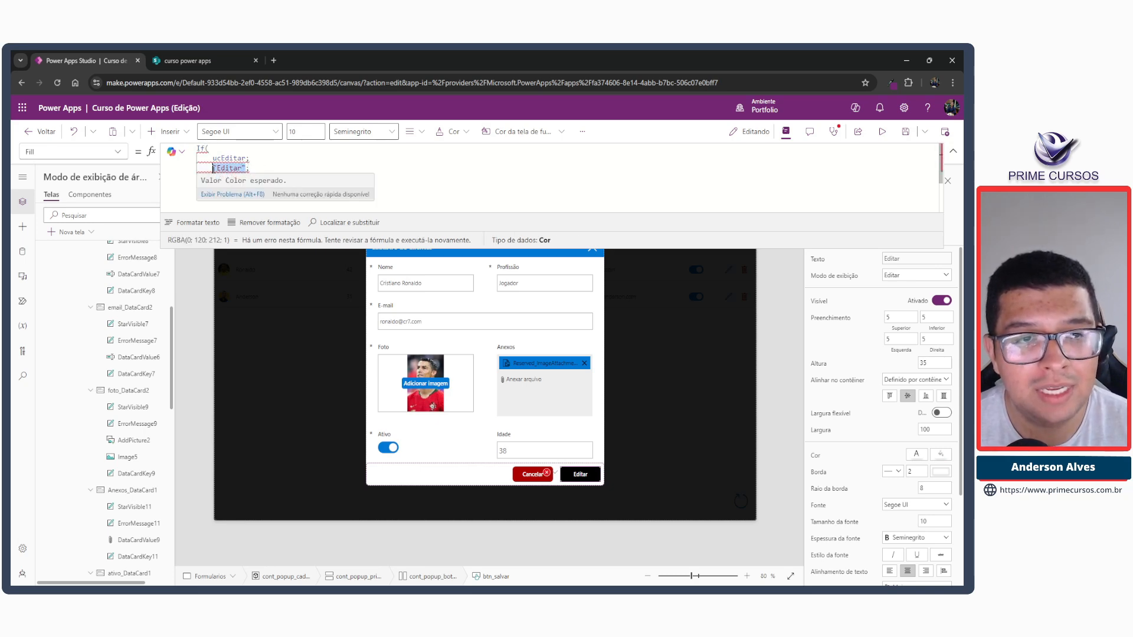
text(Color.Gr;)
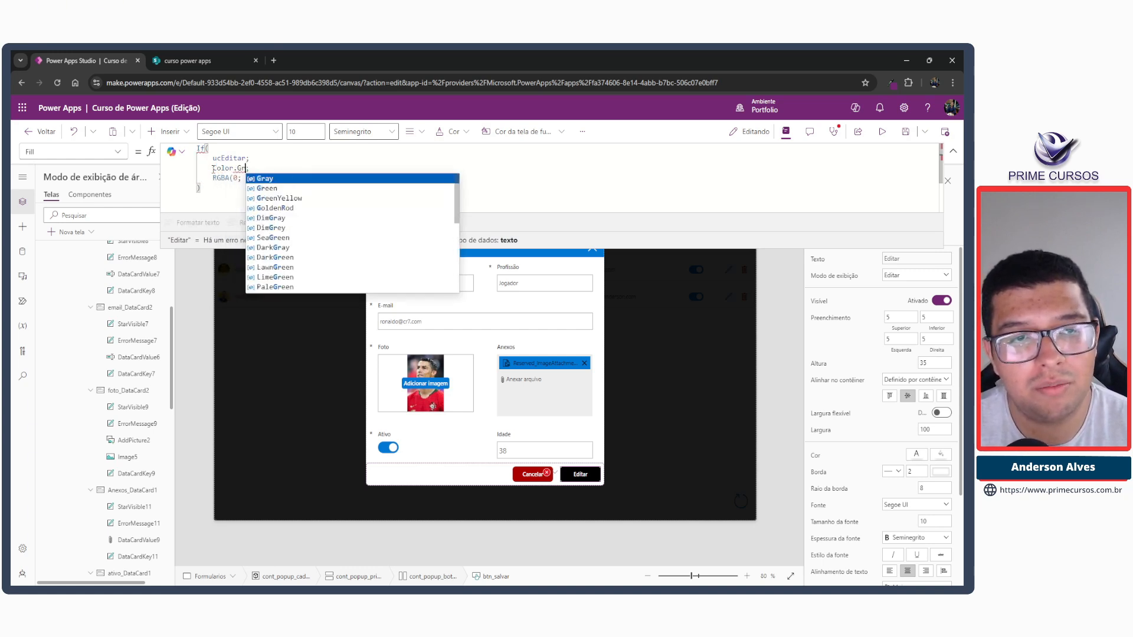
click(266, 188)
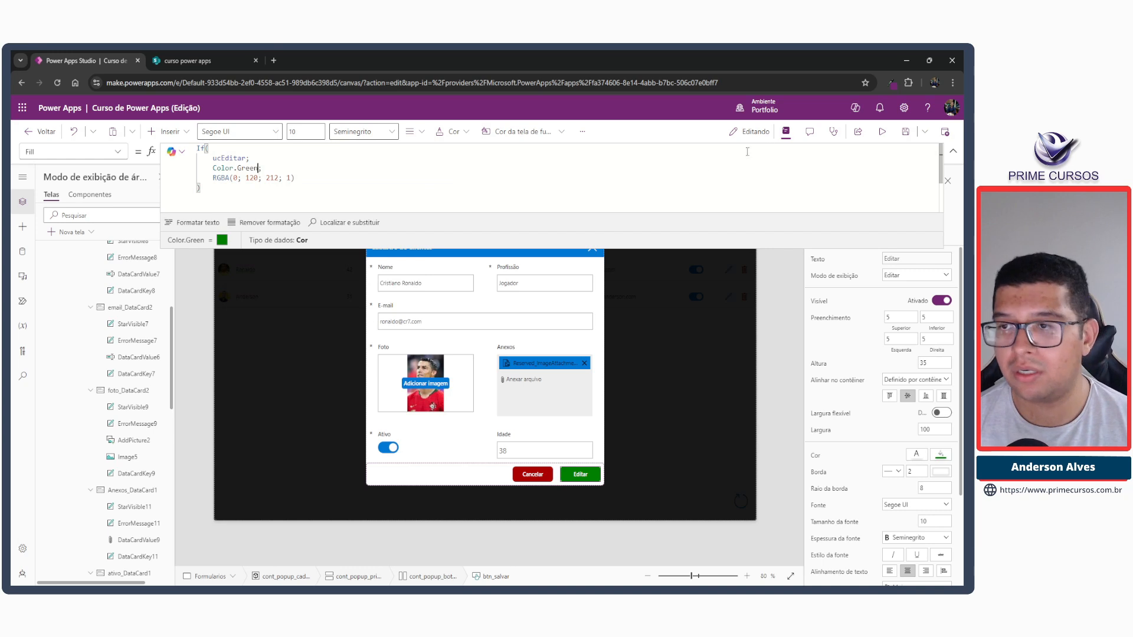
Preview the app, close the popup and reopen it through Cadastrar to check the Salvar button, ending the preview.
click(881, 131)
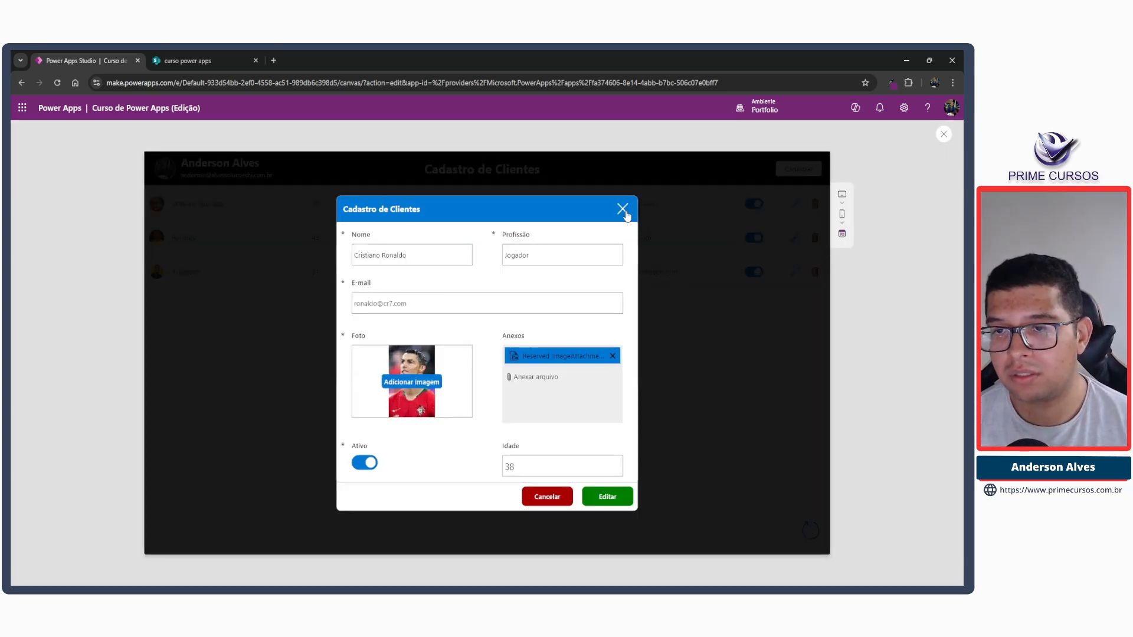
click(623, 209)
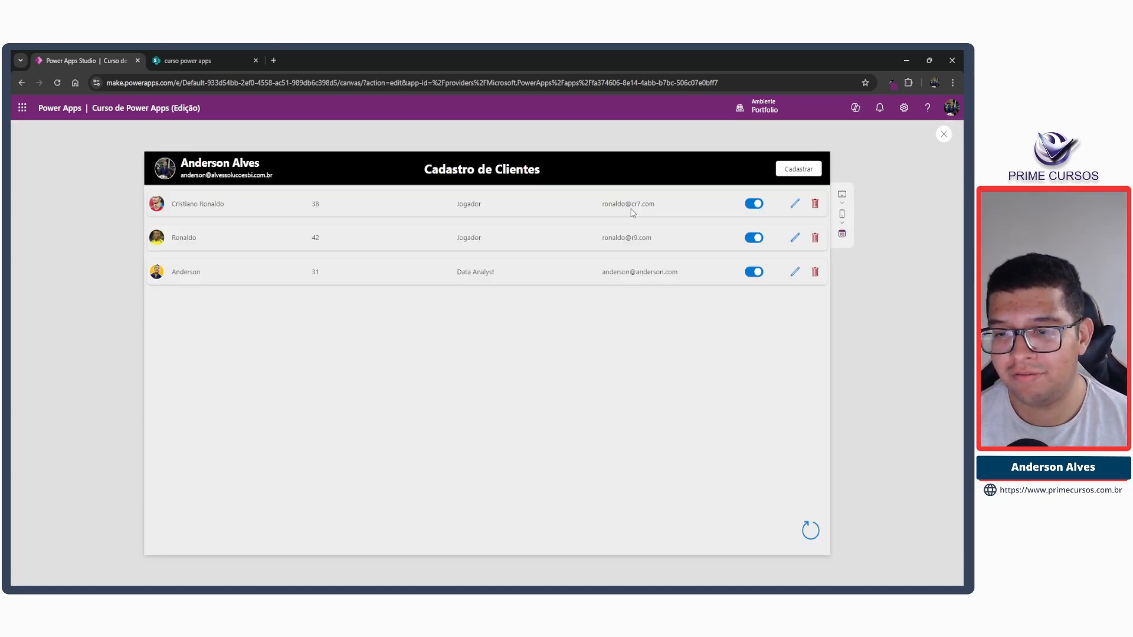
click(795, 172)
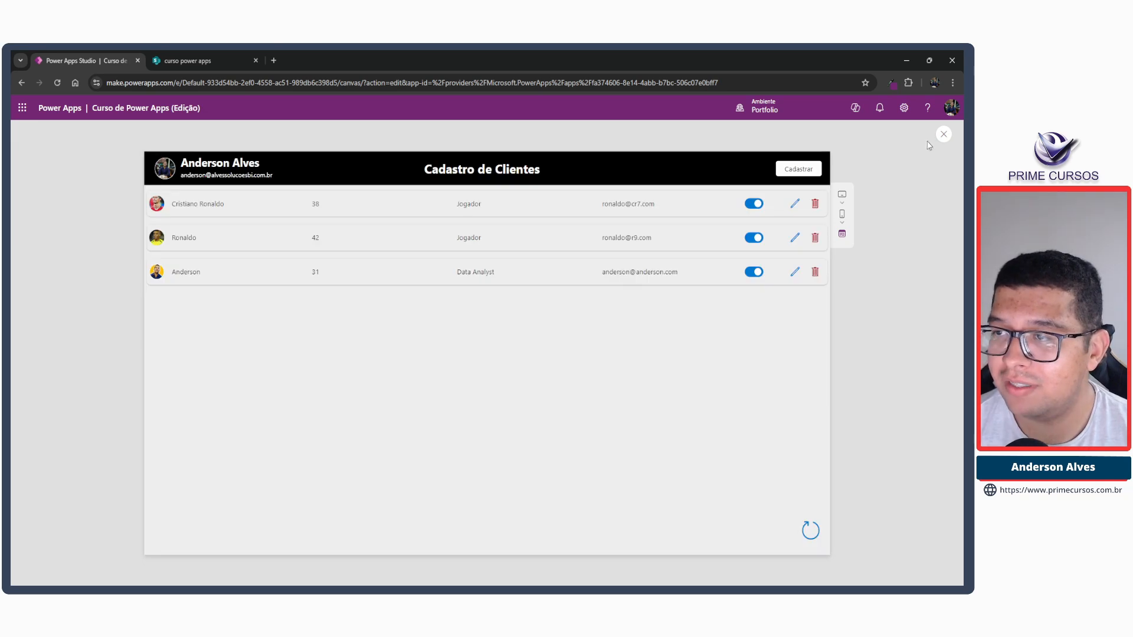
click(944, 134)
Copy the line UpdateContext({ucEditar: true});; from the OnSelect formula of the first row's edit icon.
click(728, 243)
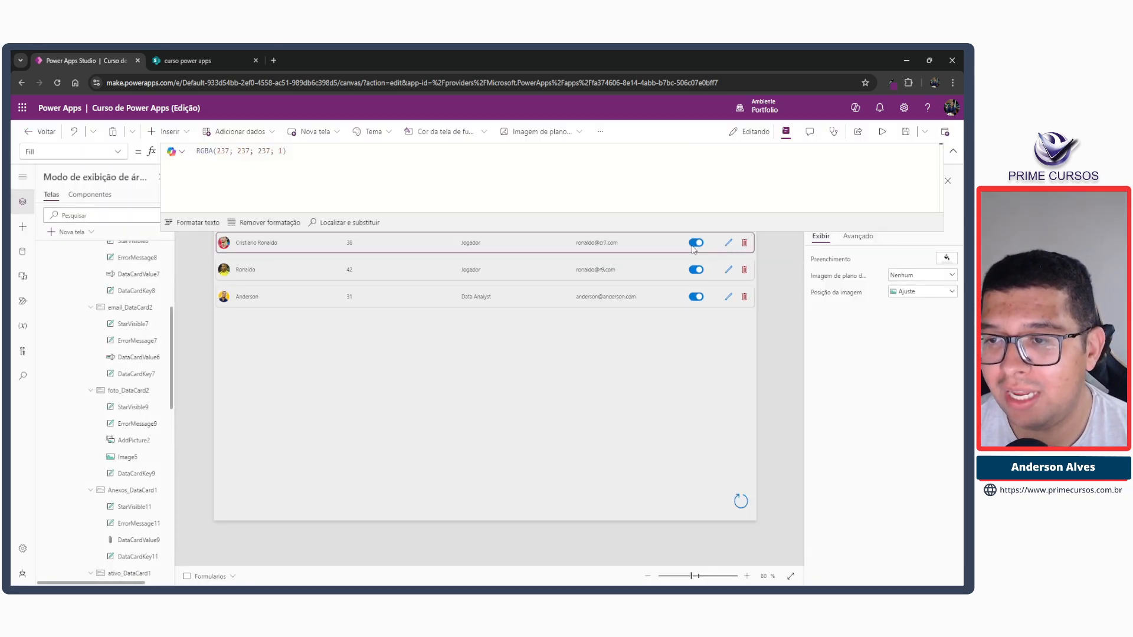
drag(351, 178, 193, 151)
click(954, 152)
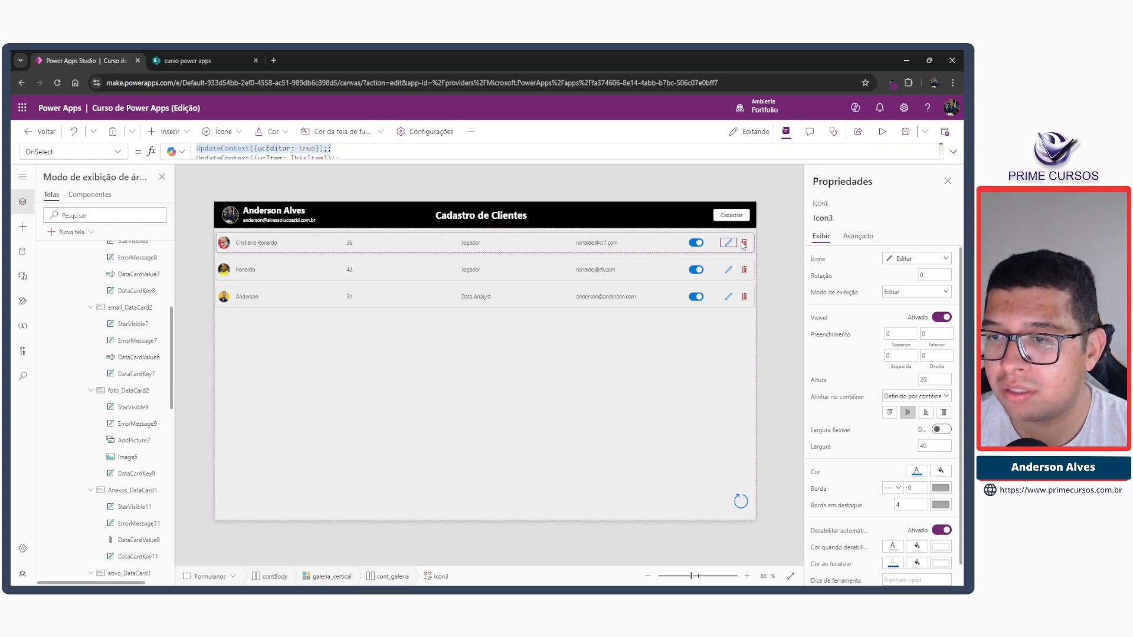
Open the popup from the edit icon and append the copied ucEditar line to its close icon's OnSelect formula, separated by ;;.
alt+click(728, 243)
click(592, 248)
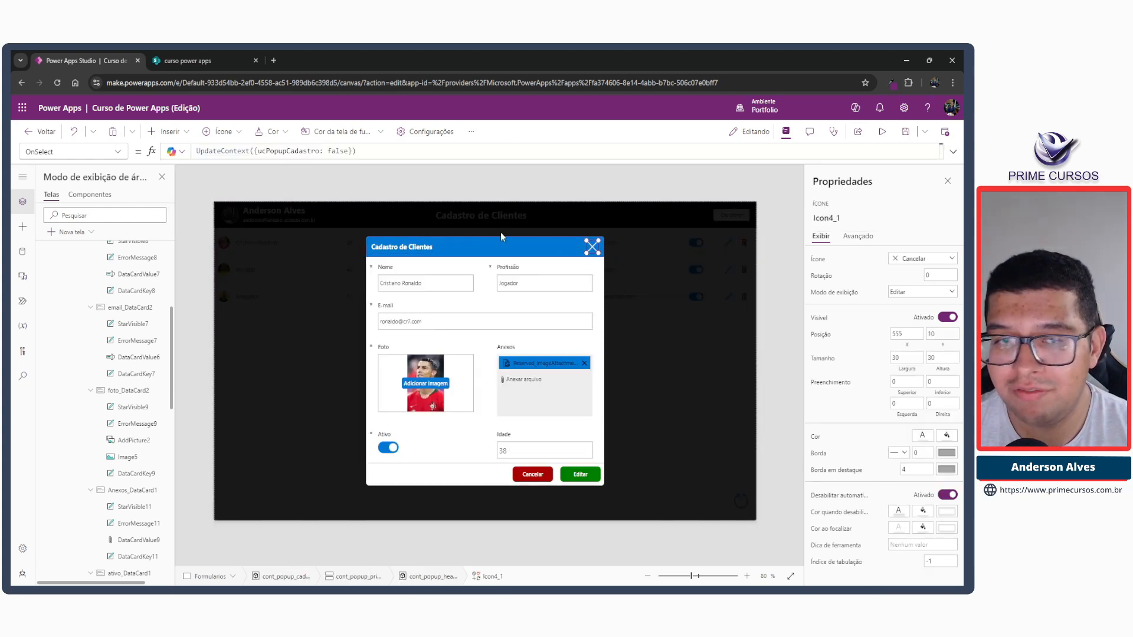
click(953, 152)
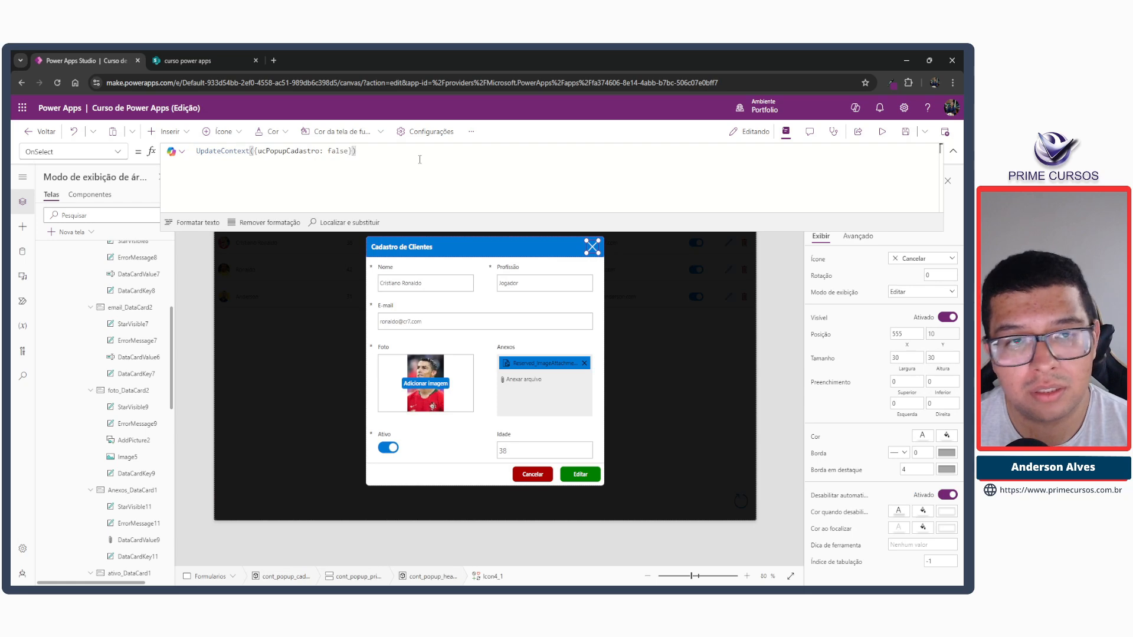
key(Home)
key(Return)
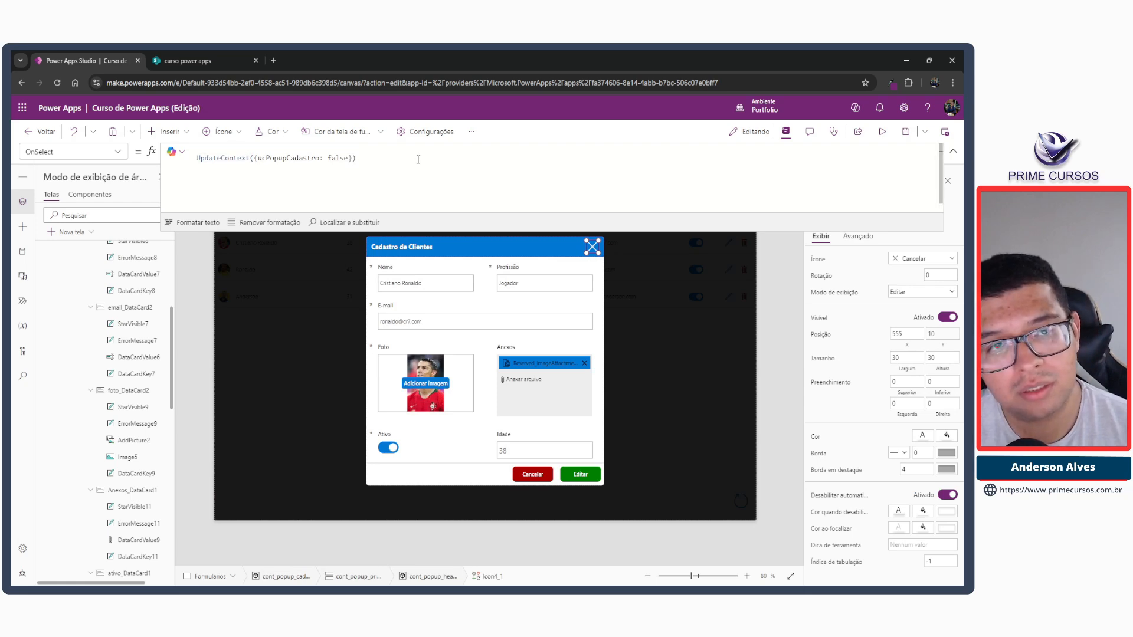
key(BackSpace)
key(End)
text(;;)
key(Return)
key(ctrl+v)
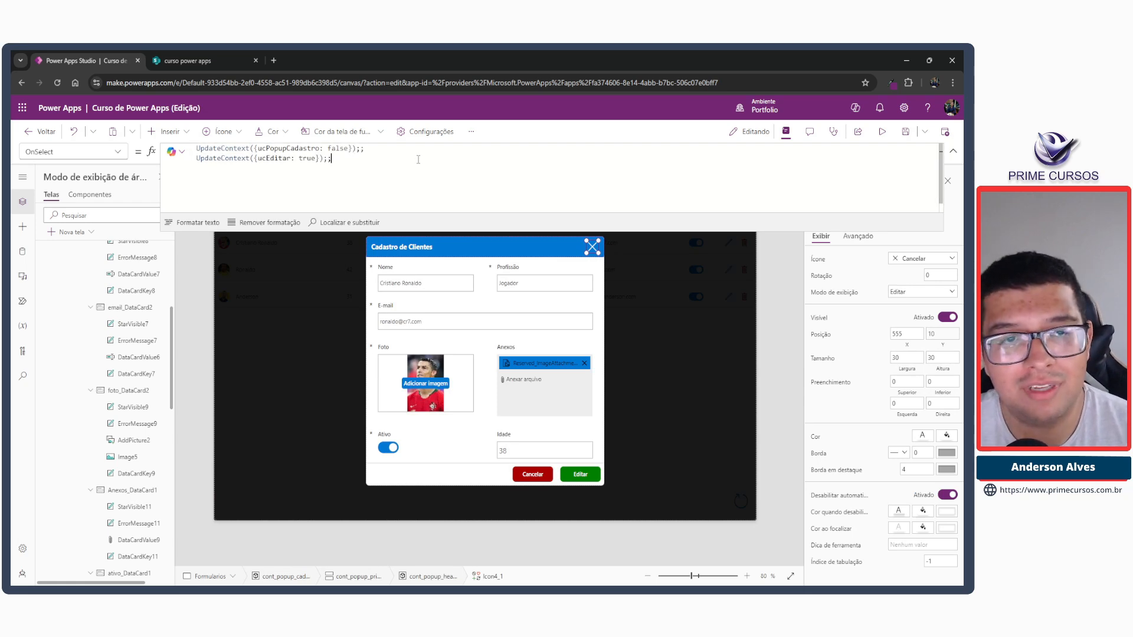
Set ucEditar to false in the close icon's OnSelect formula.
key(Left)
key(Left)
key(Left)
key(Left)
key(ctrl+shift+Left)
text(fals)
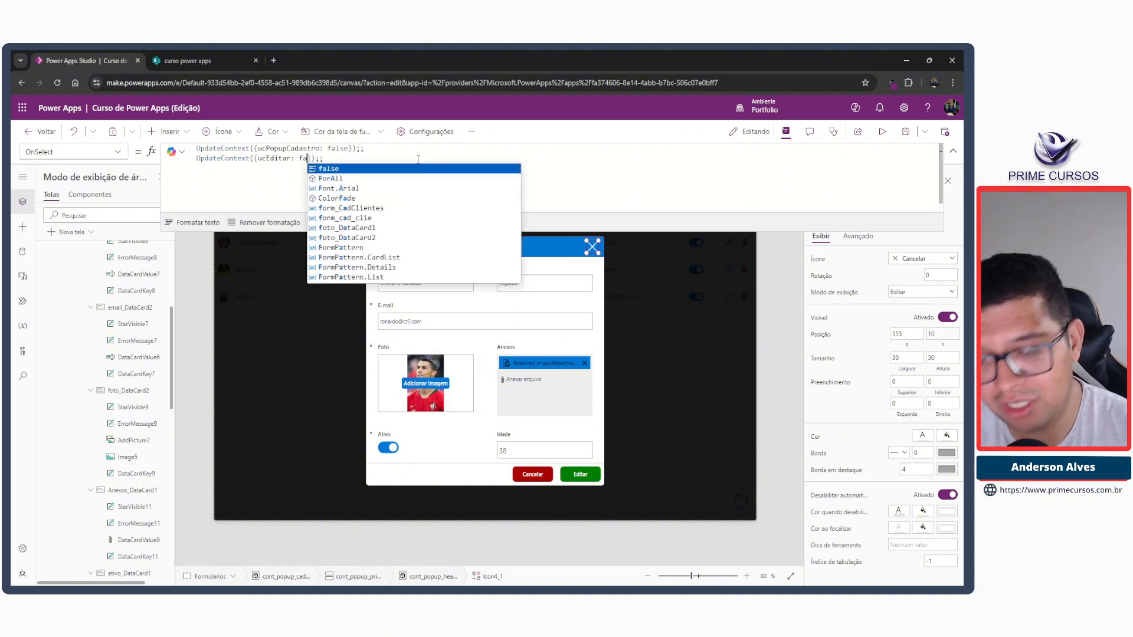
text(e)
key(Escape)
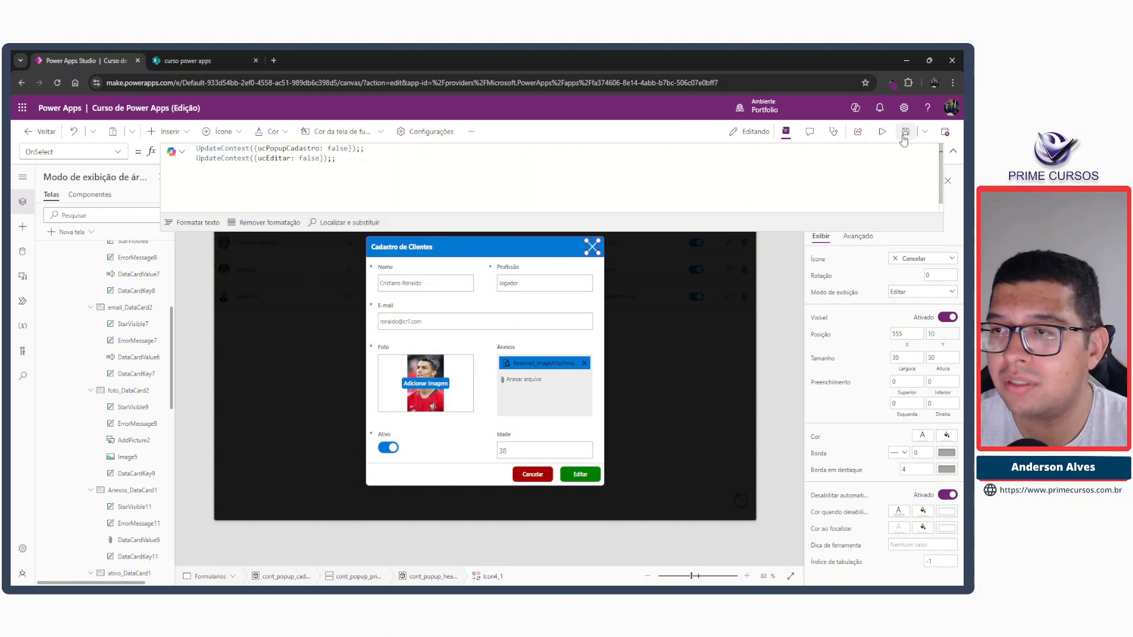
Preview closing the popup and opening it through Cadastrar to check the button and form fields, and leave the preview.
click(881, 132)
click(624, 211)
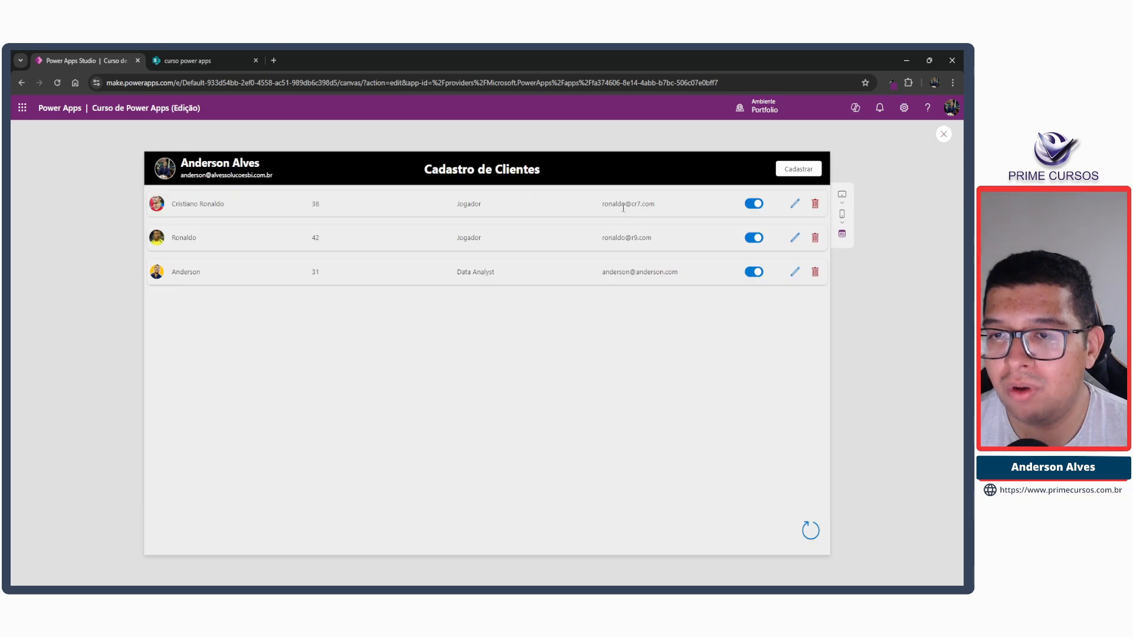
click(793, 170)
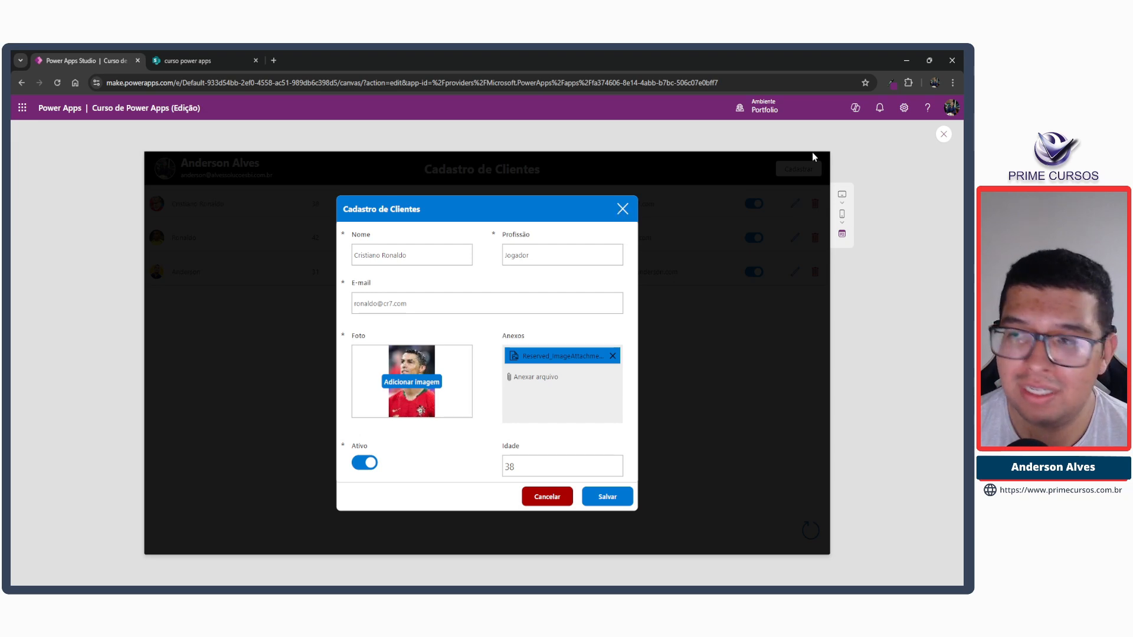
click(943, 135)
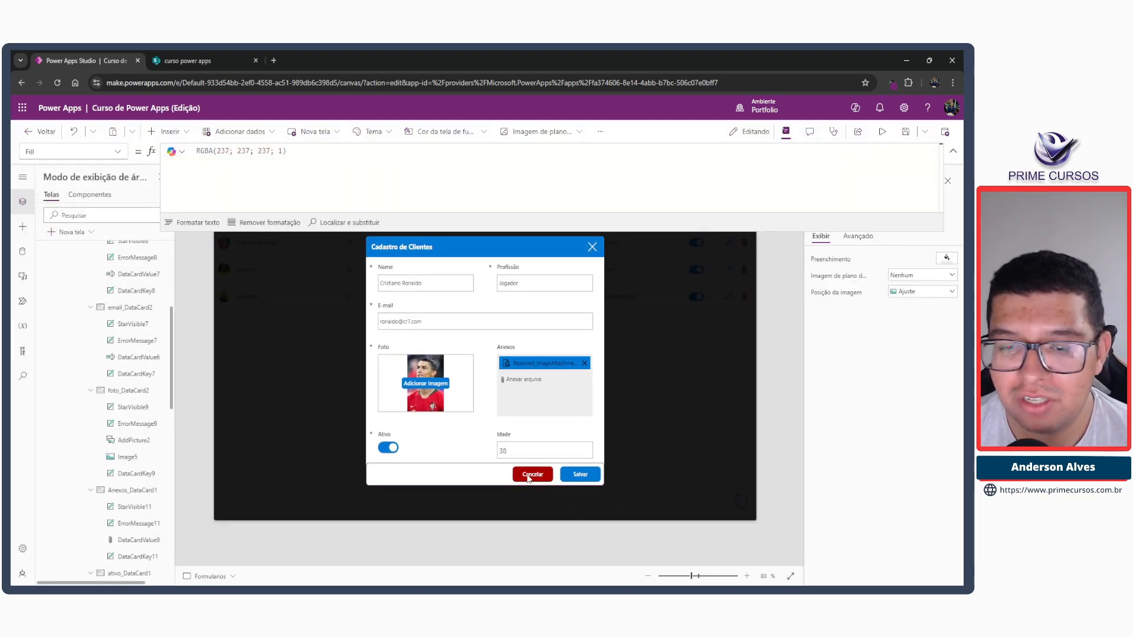
Move the ResetForm(form_cad_clie);; and NewForm(form_cad_clie) lines from the Cancelar button's OnSelect to the end of the close icon's OnSelect.
click(530, 476)
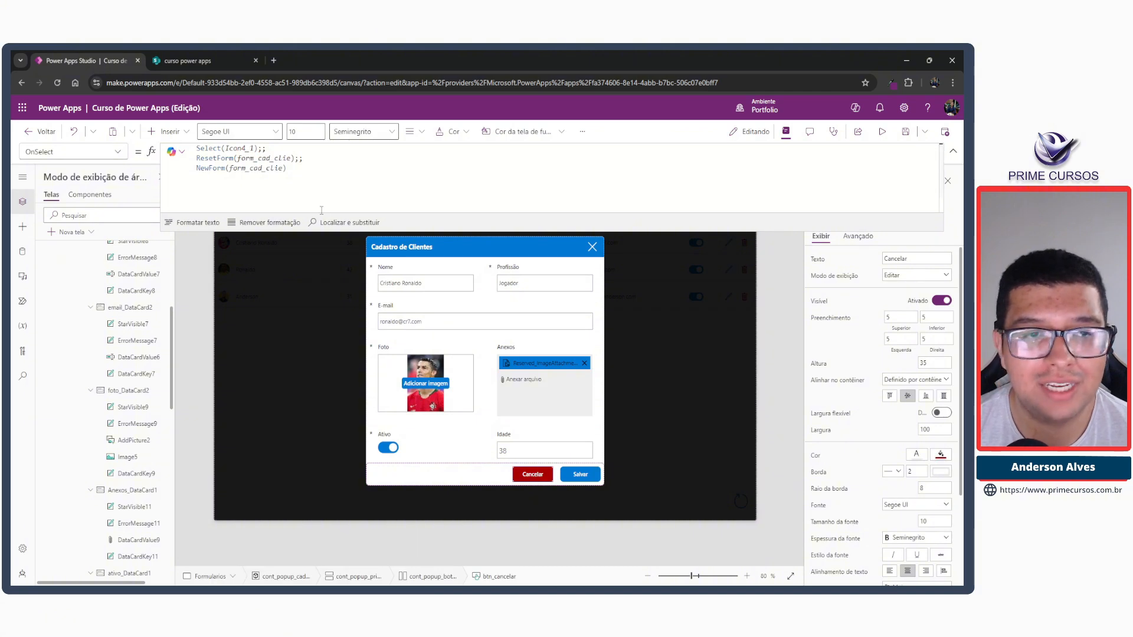
drag(309, 177, 197, 158)
key(ctrl+c)
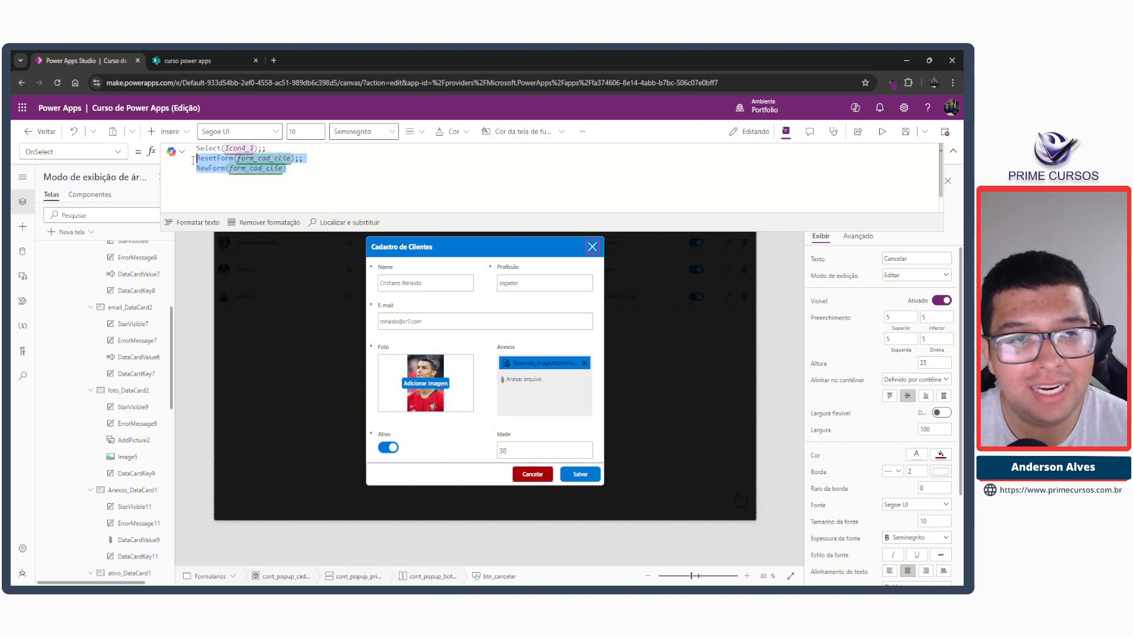
key(BackSpace)
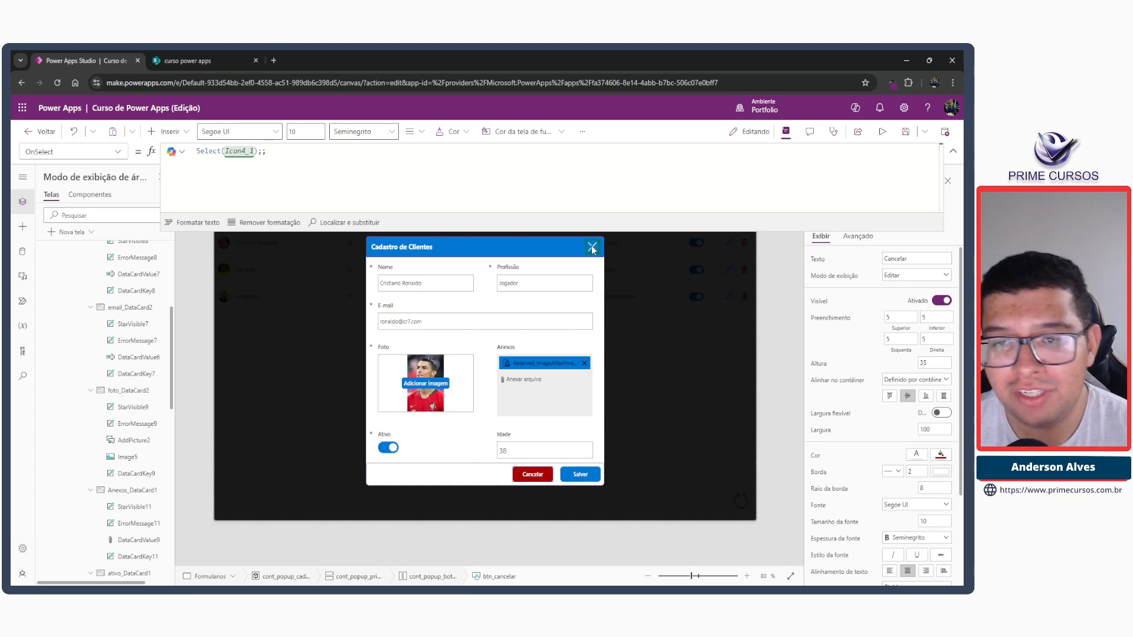
click(592, 249)
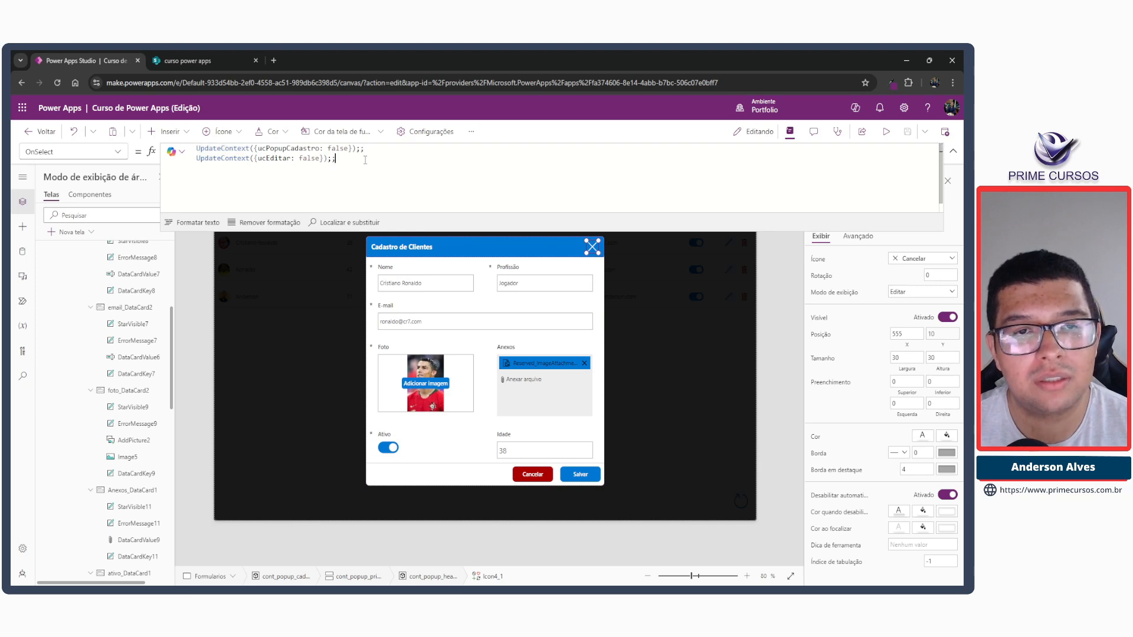
key(ctrl+v)
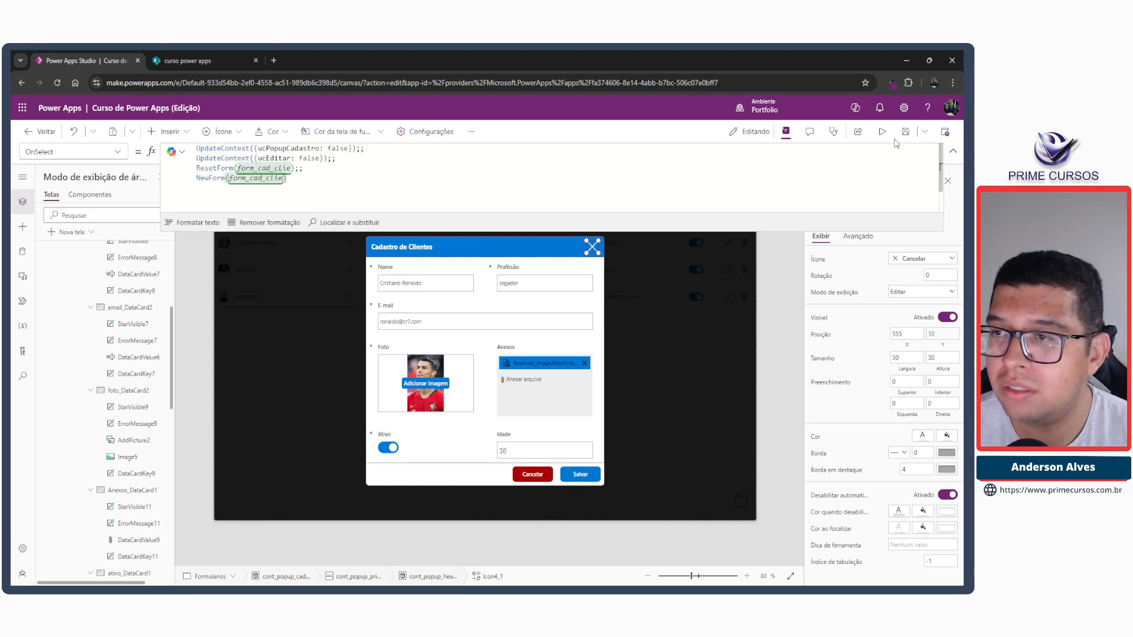
In the preview, cancel the popup, open and close the Cadastrar form, and open the first client for editing to check both modes.
click(883, 131)
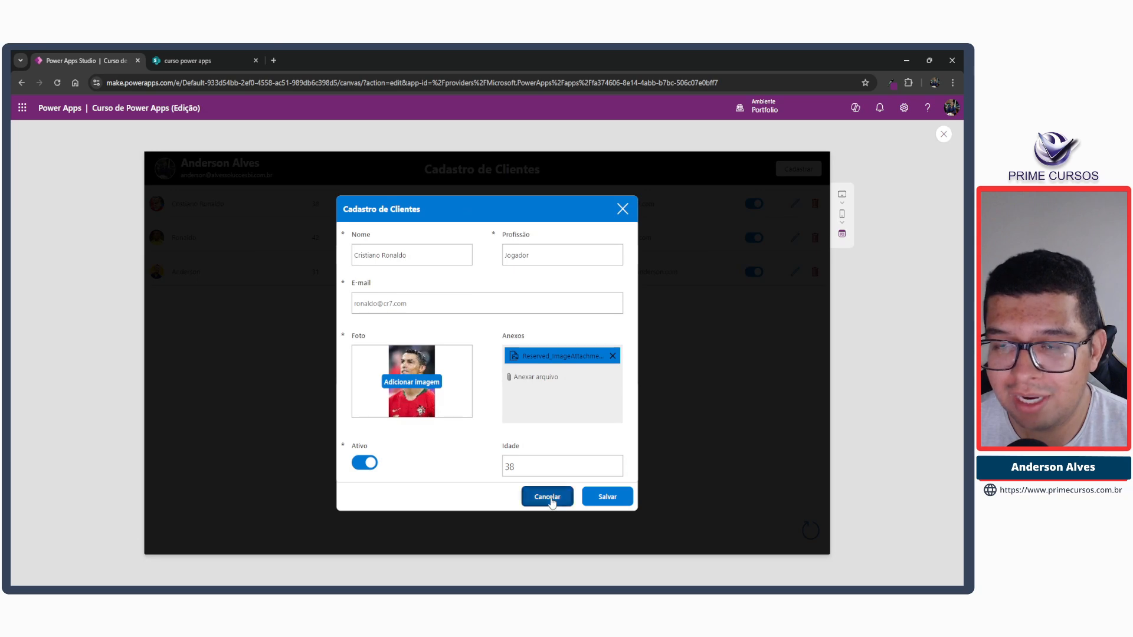
click(548, 497)
click(799, 169)
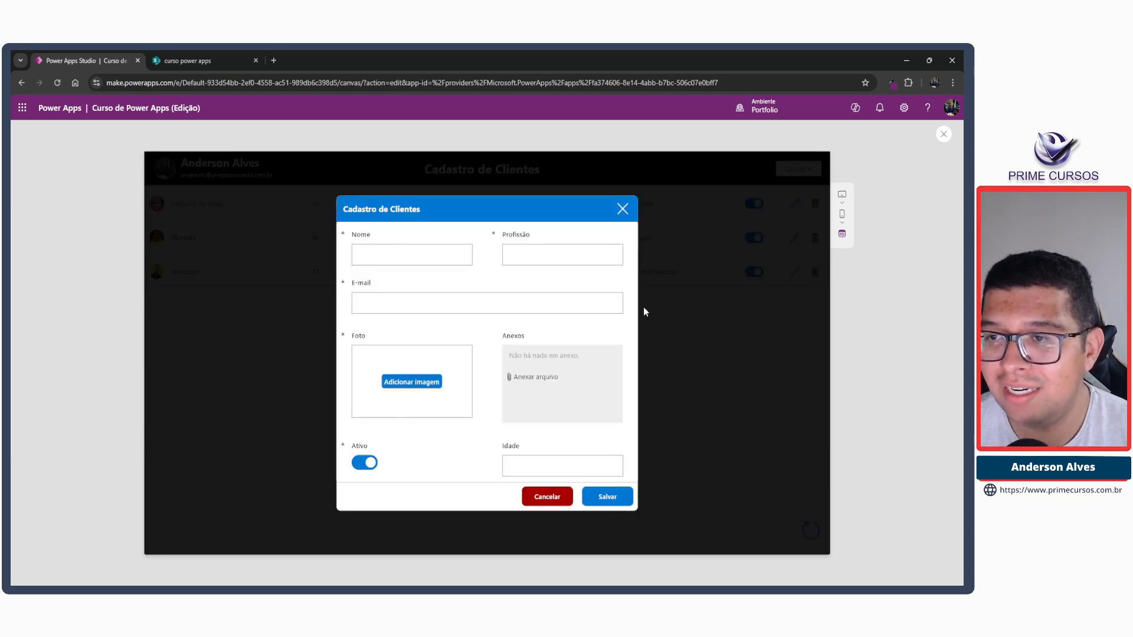
click(622, 209)
click(795, 203)
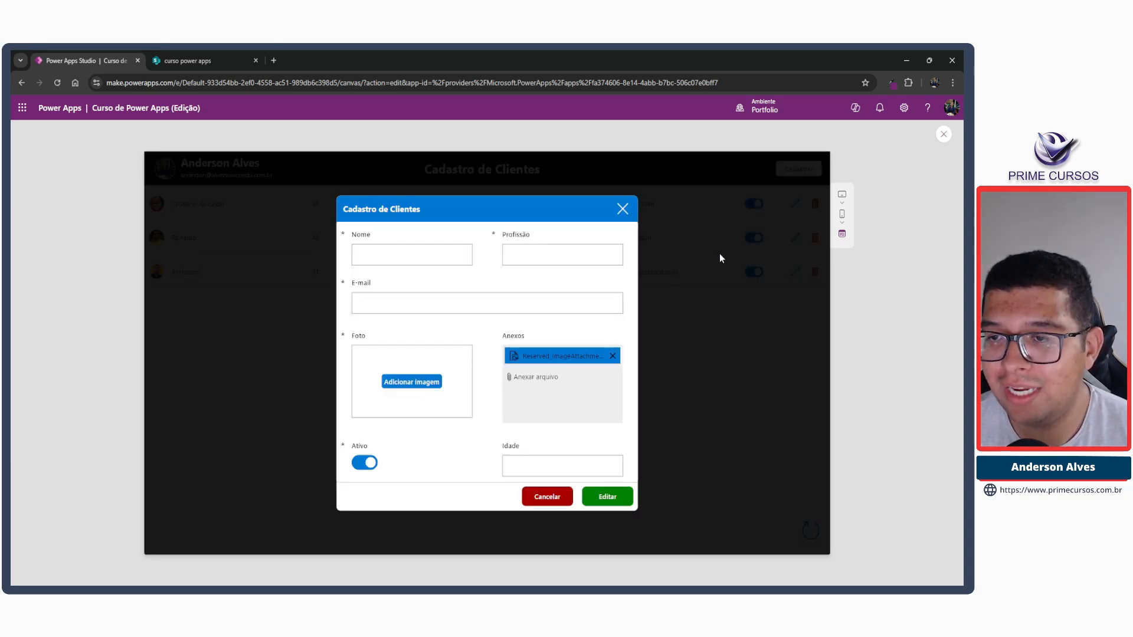
Close the popup, open a new registration, and enter LeBron James as Nome, Jogador de basquete as Profissão and the client's e-mail.
click(622, 209)
click(798, 169)
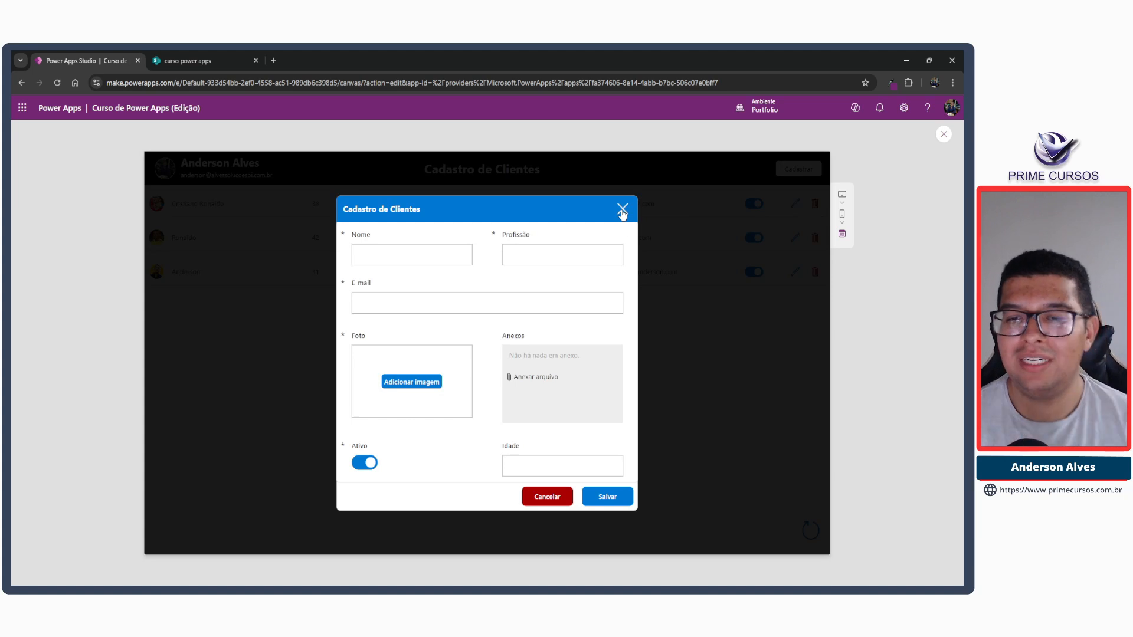
click(421, 252)
text(LeBron james)
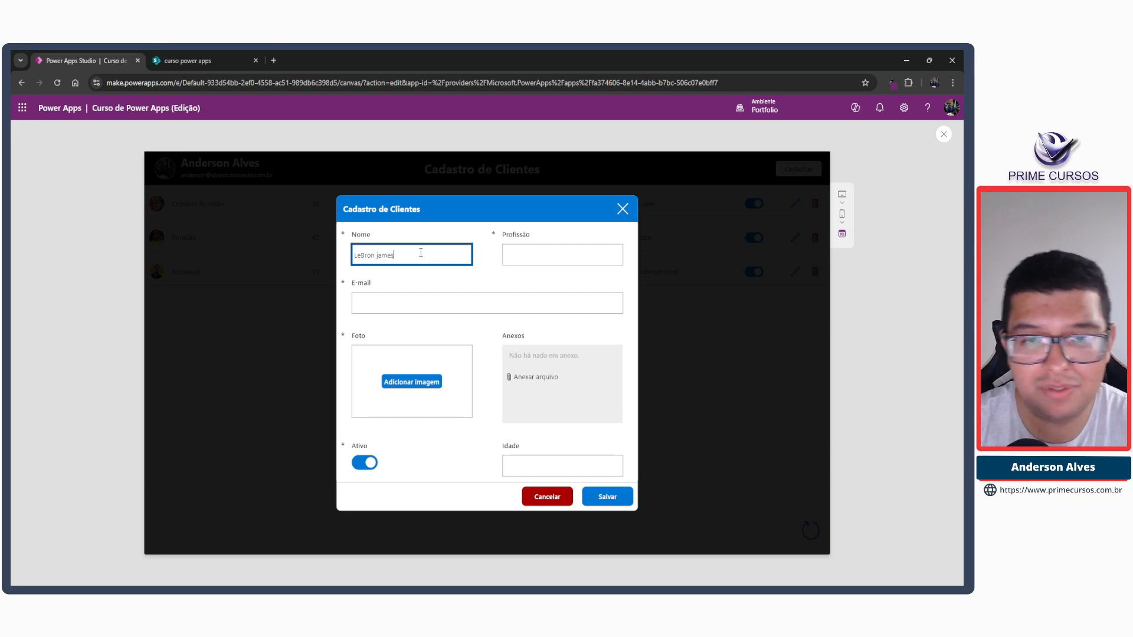
key(Tab)
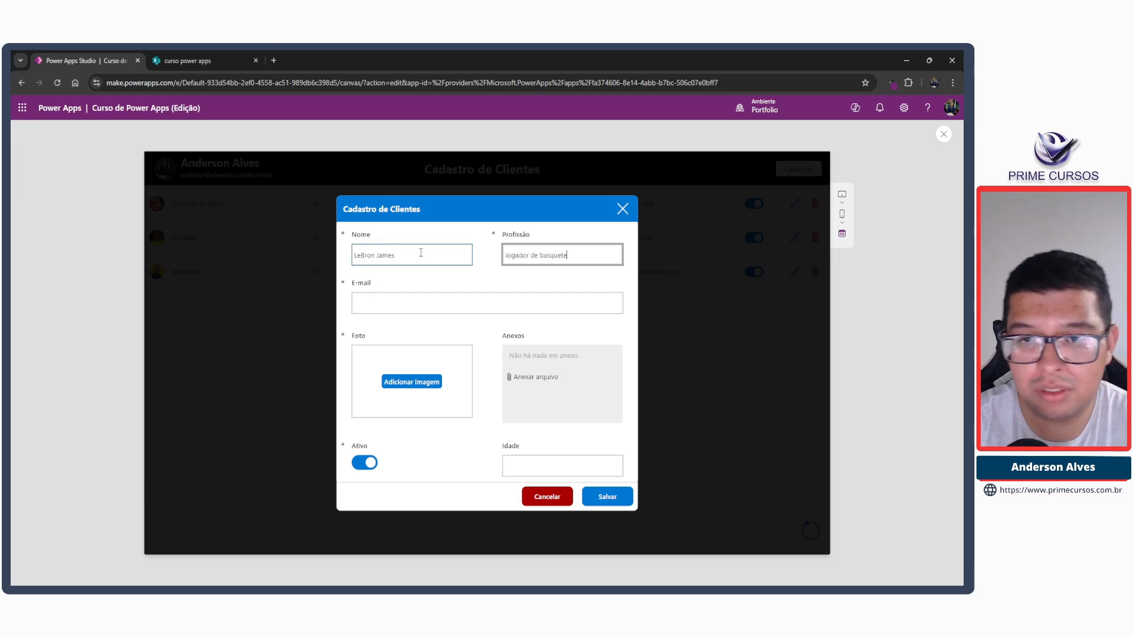
key(Tab)
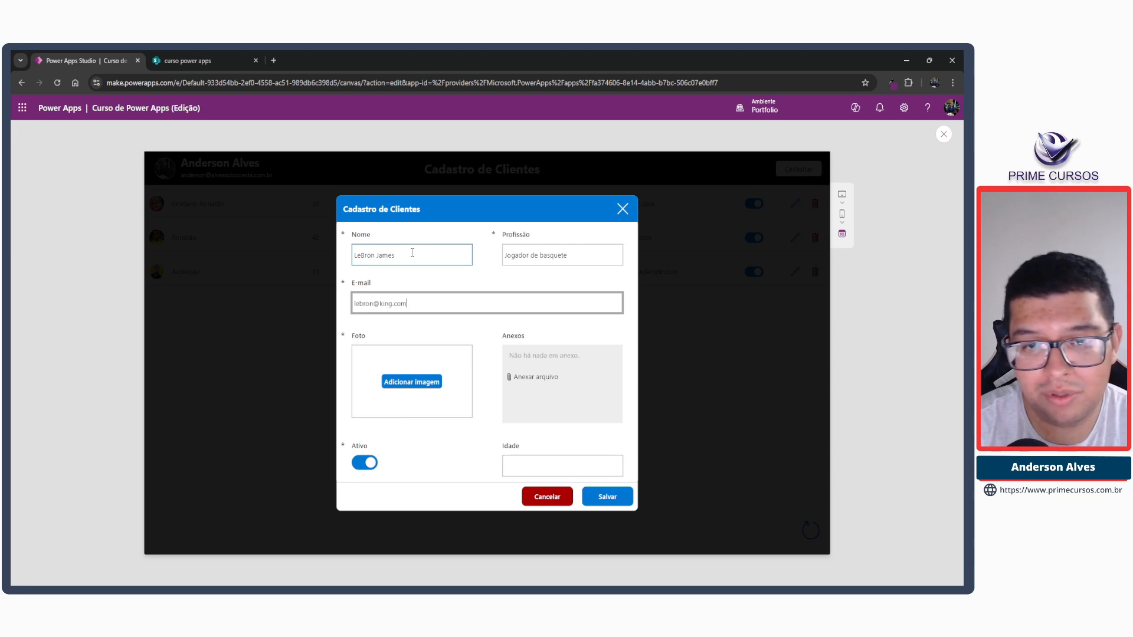
Add the Lebron James.png photo, set Idade to 40 and save the new client.
click(430, 382)
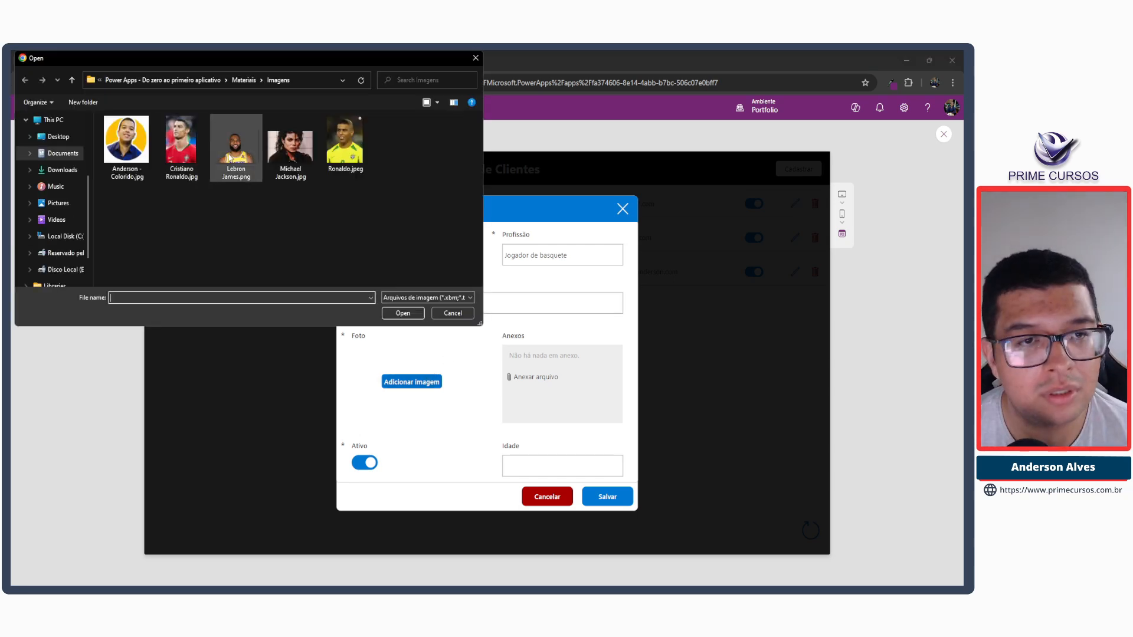
double_click(230, 160)
click(528, 469)
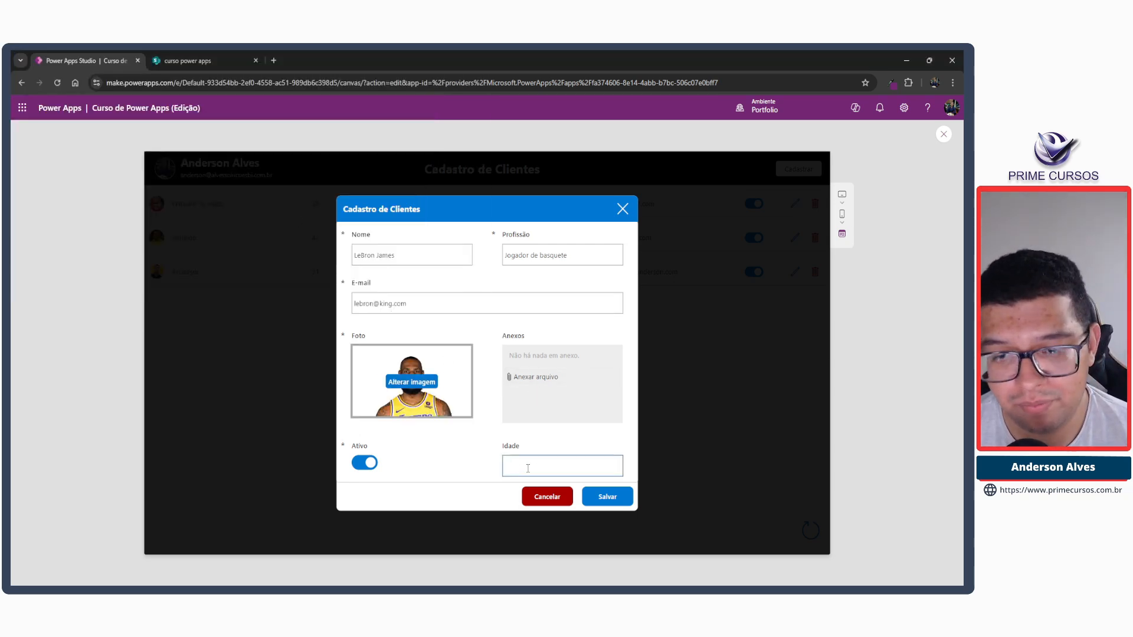
text(4)
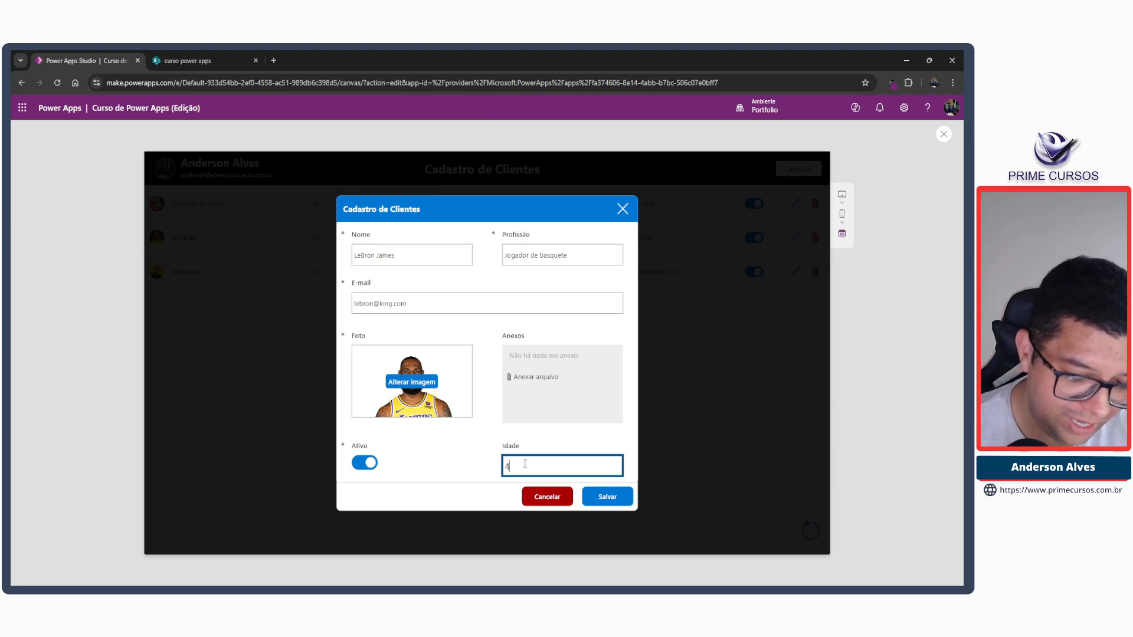
text(0)
click(612, 497)
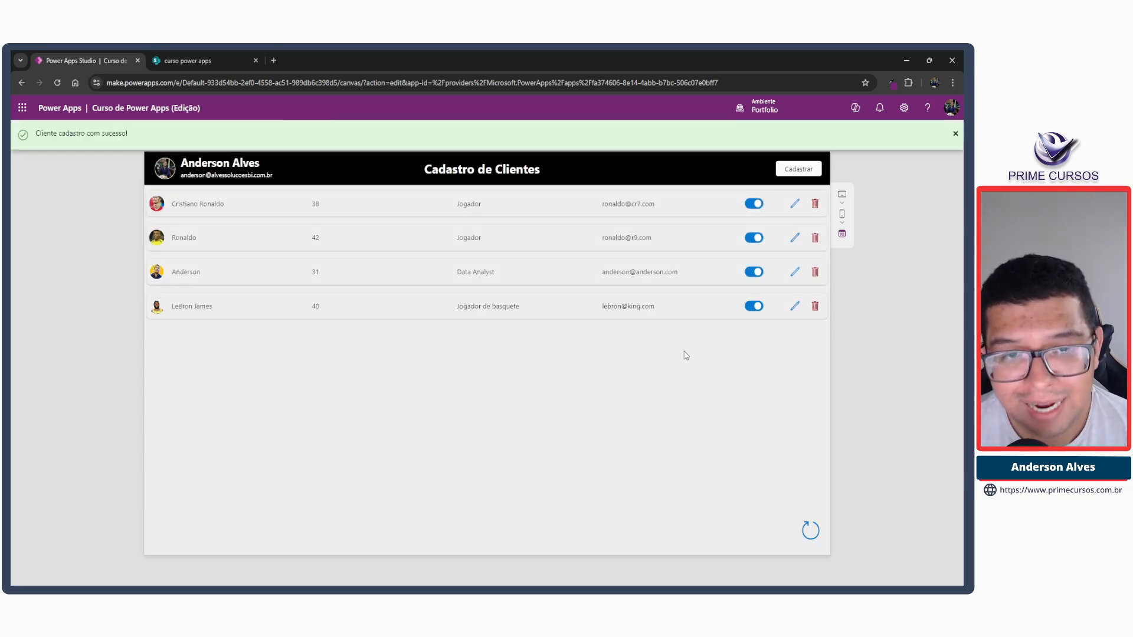
Open LeBron James's record for editing, switch Ativo off and save the edit.
click(794, 305)
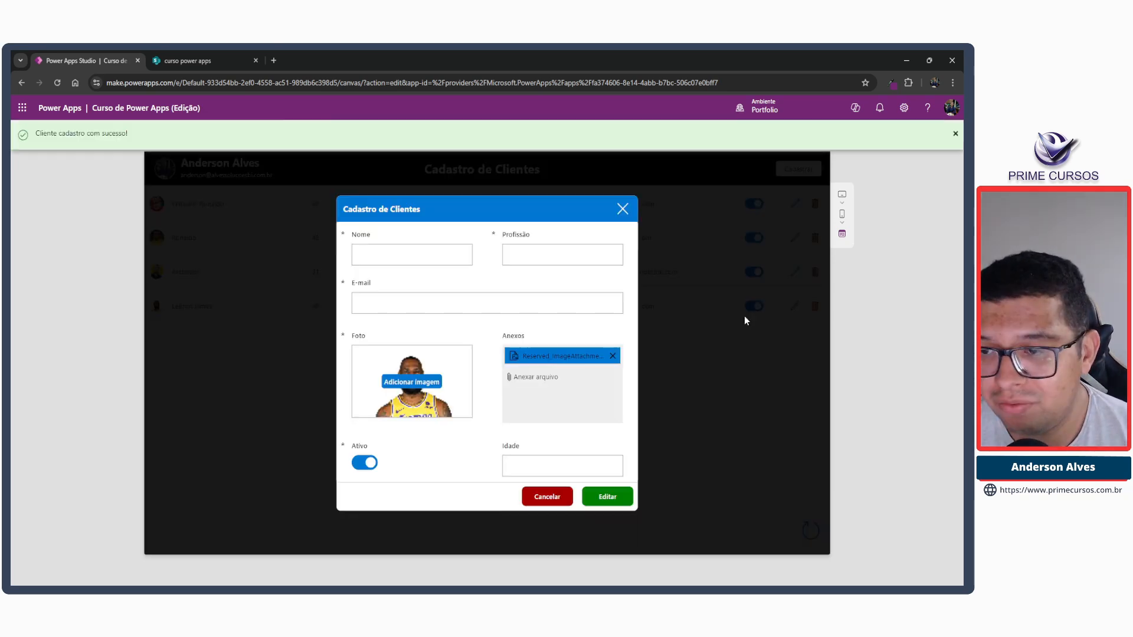
click(364, 462)
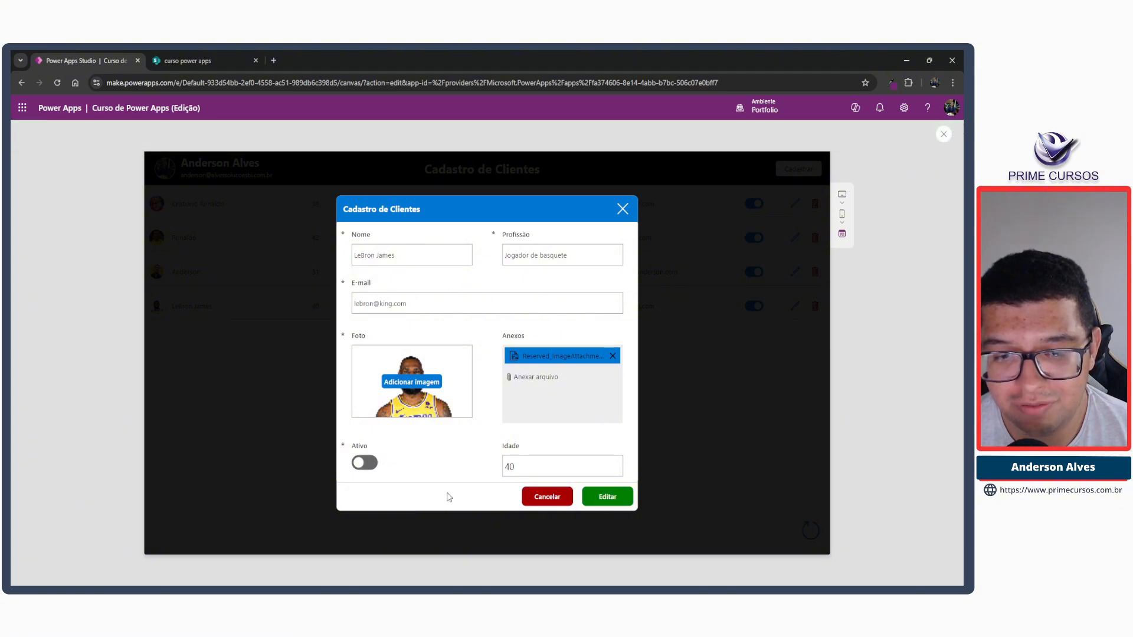
click(612, 497)
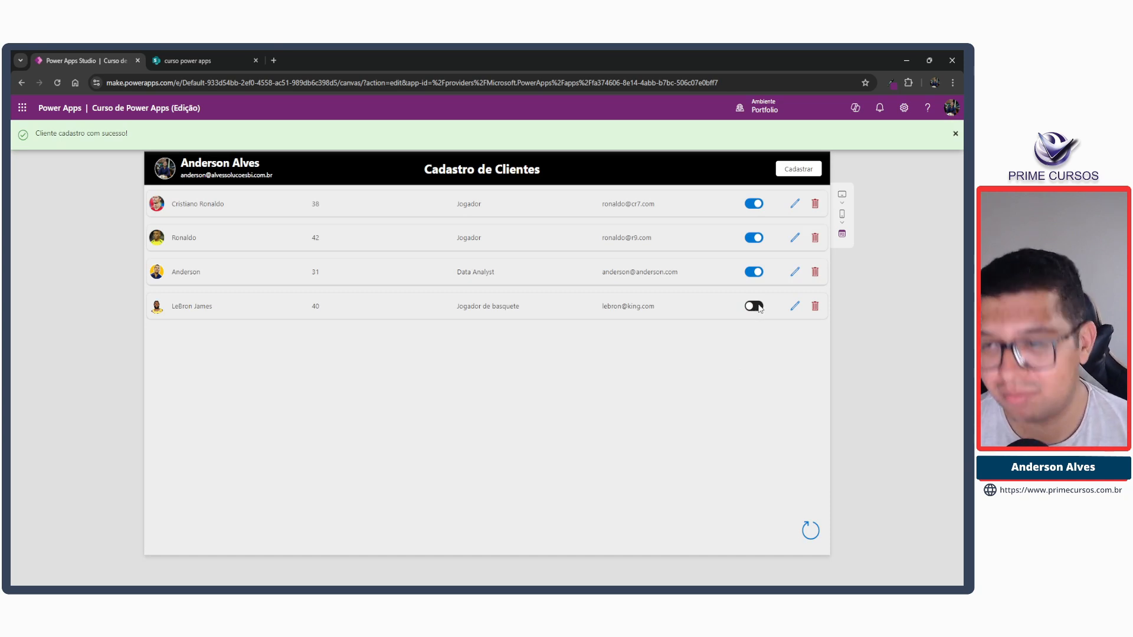
Open the first client's record for editing, dismiss the success notification and leave the preview.
click(795, 204)
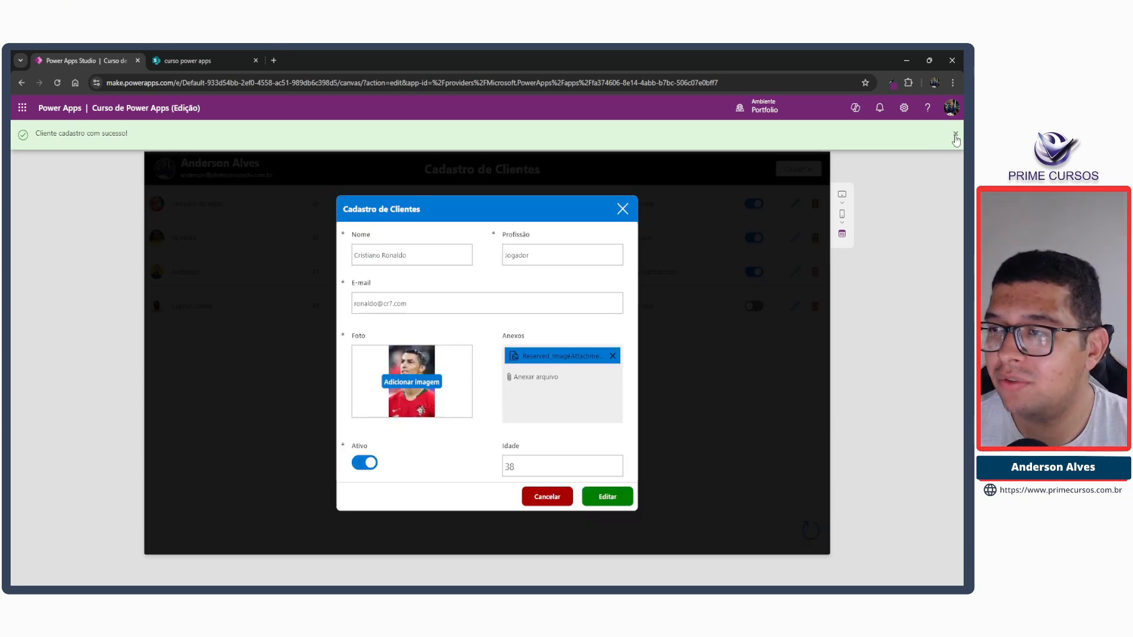
click(954, 138)
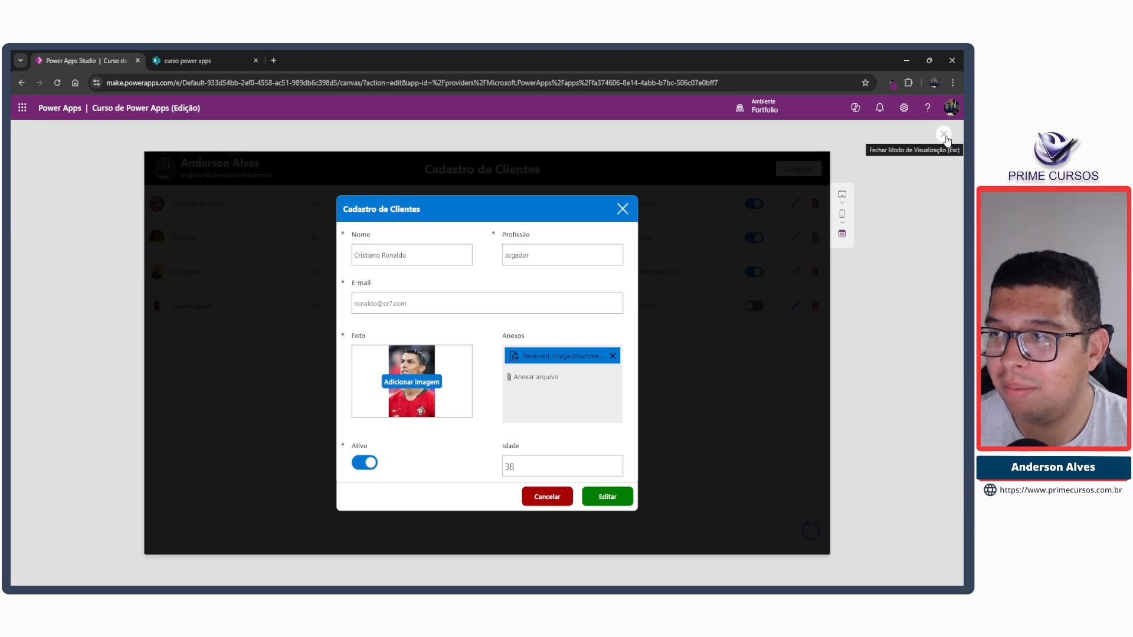
click(944, 136)
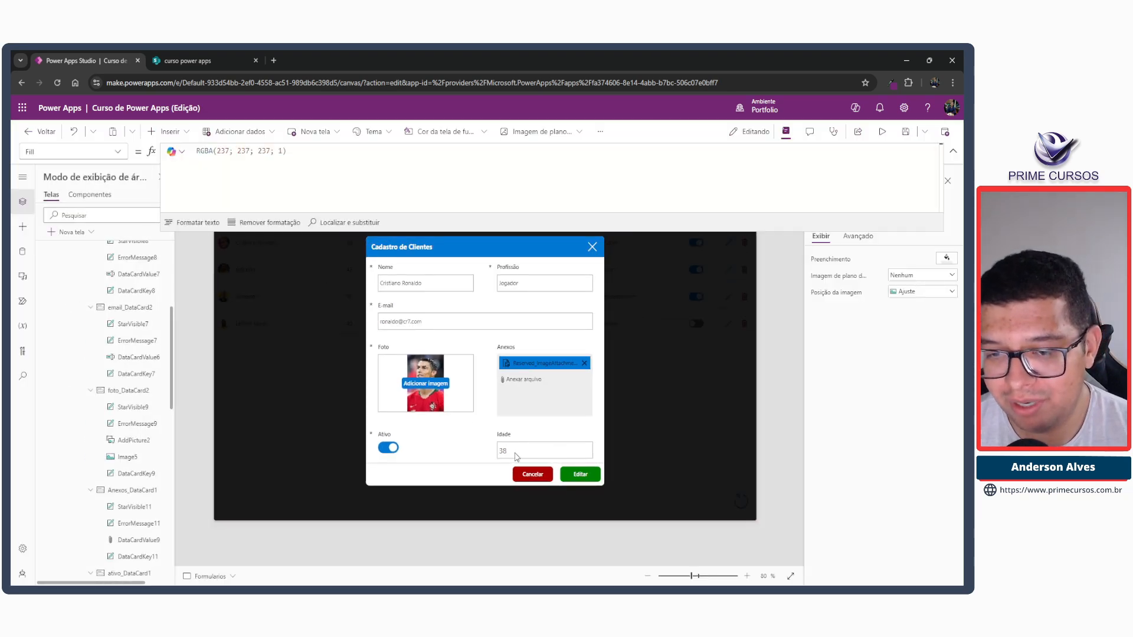
Set the font size of the Idade input in the popup form to 10, and check it in the preview before closing the popup.
click(516, 456)
click(528, 451)
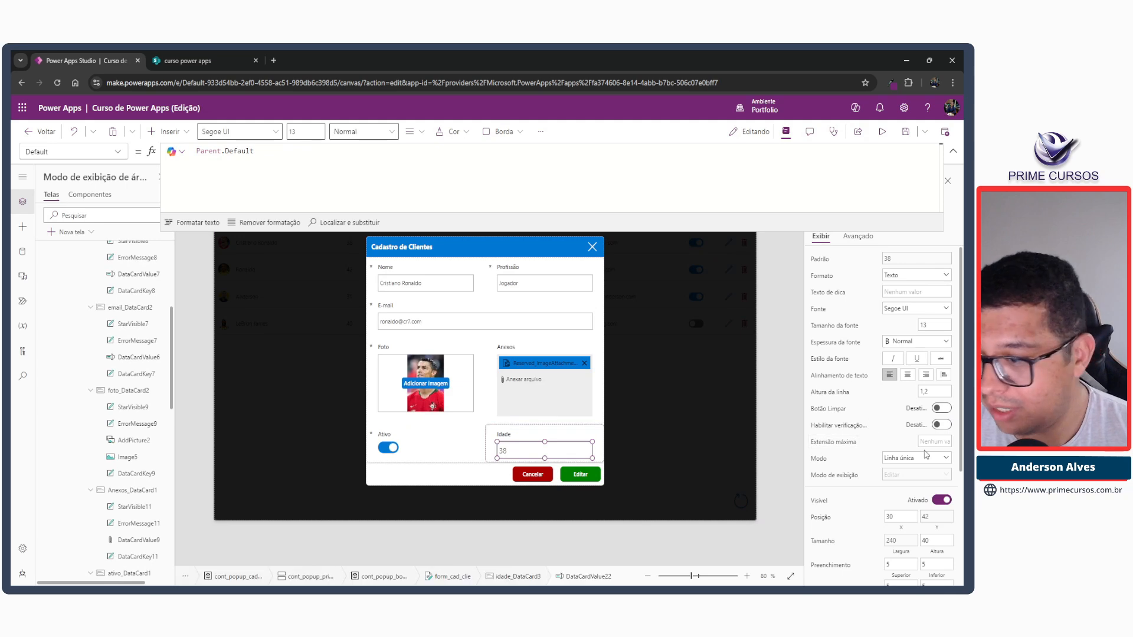
click(927, 328)
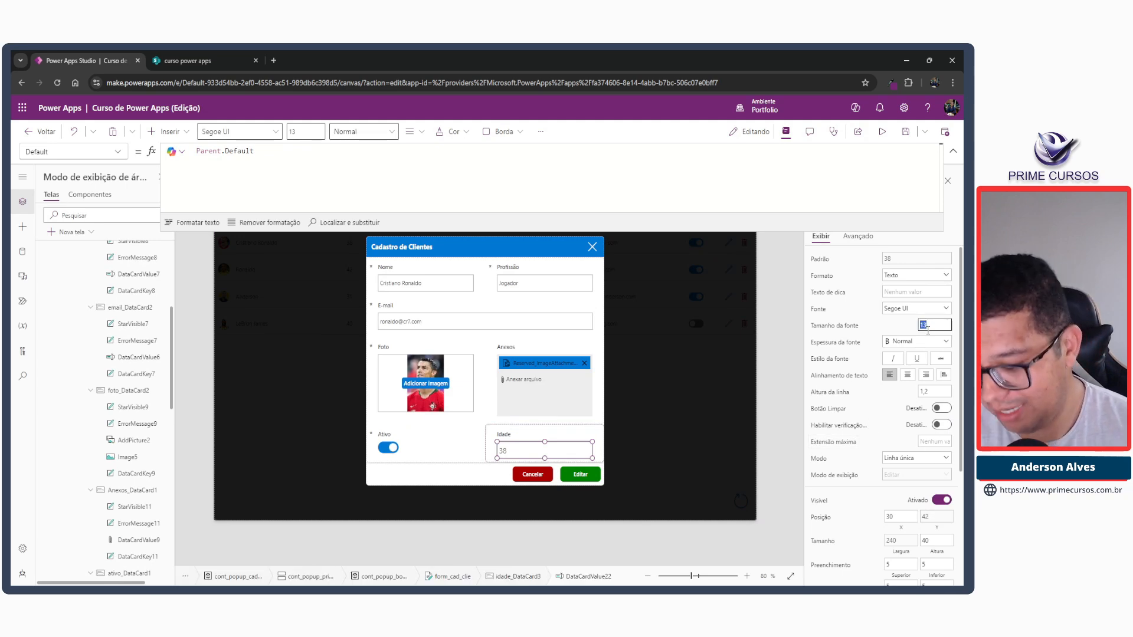
text(10)
key(Tab)
click(882, 131)
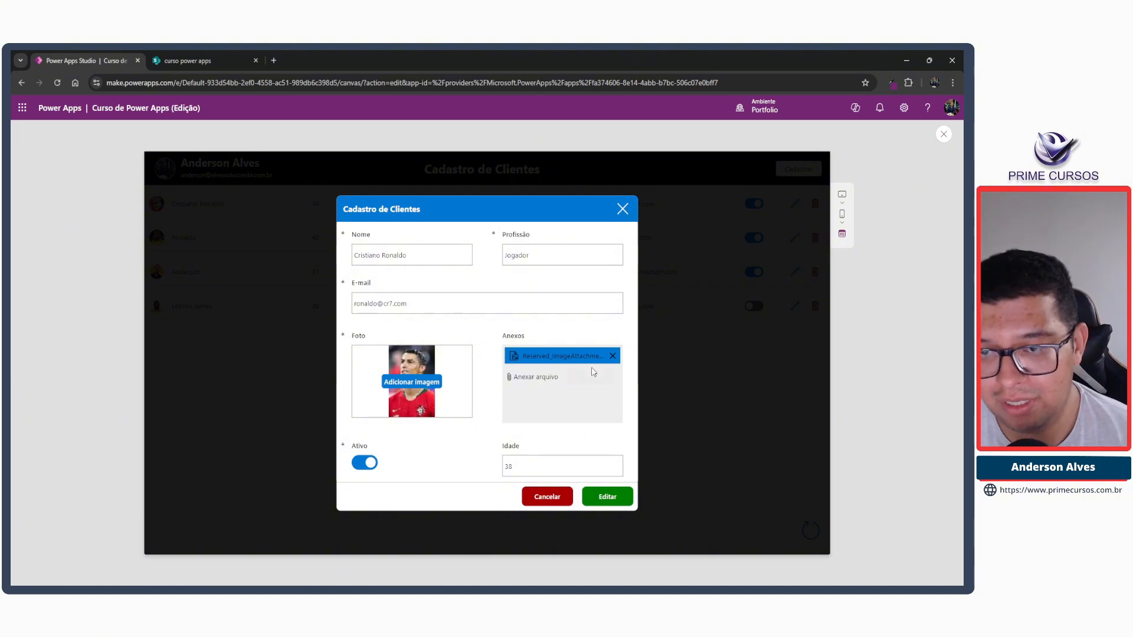
click(622, 209)
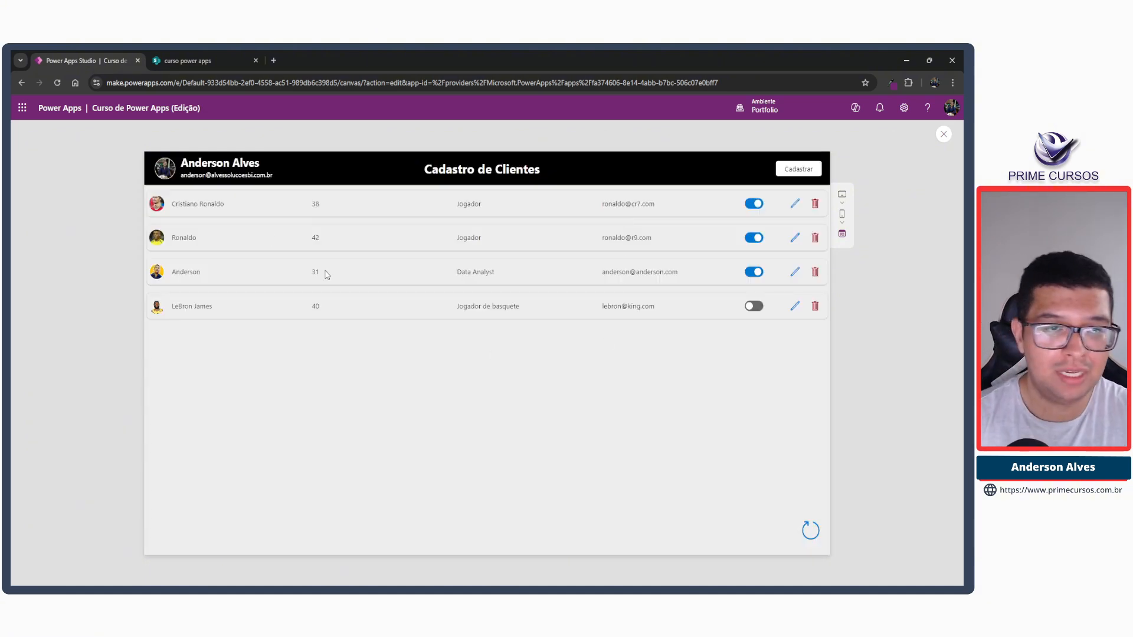
drag(152, 187, 823, 200)
key(Escape)
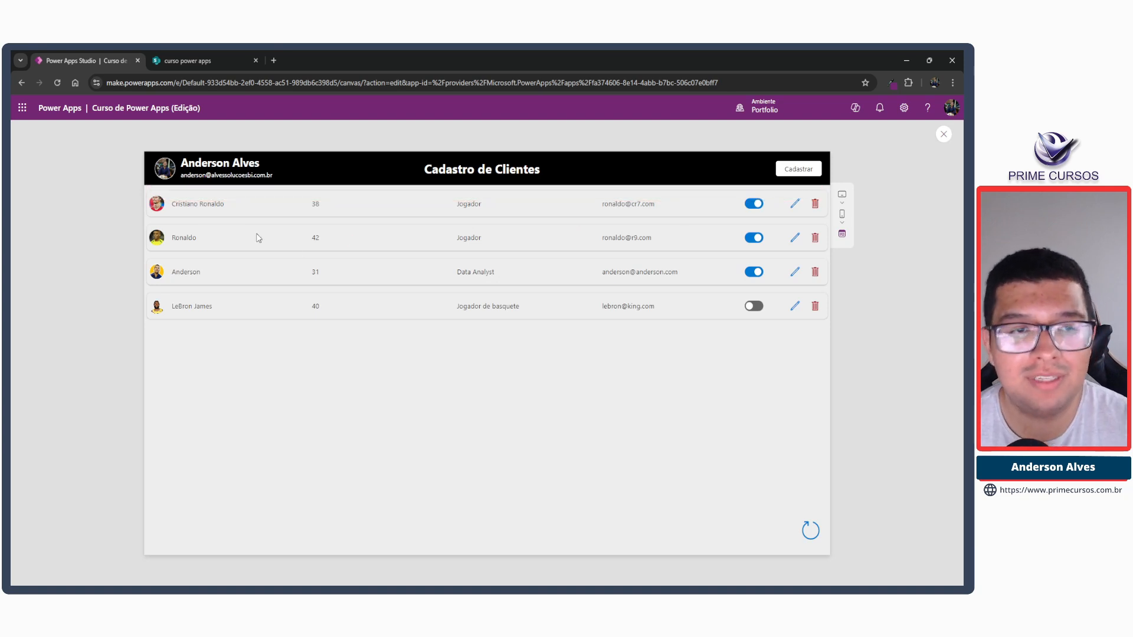
key(ctrl+2)
drag(167, 195, 231, 235)
drag(281, 192, 361, 229)
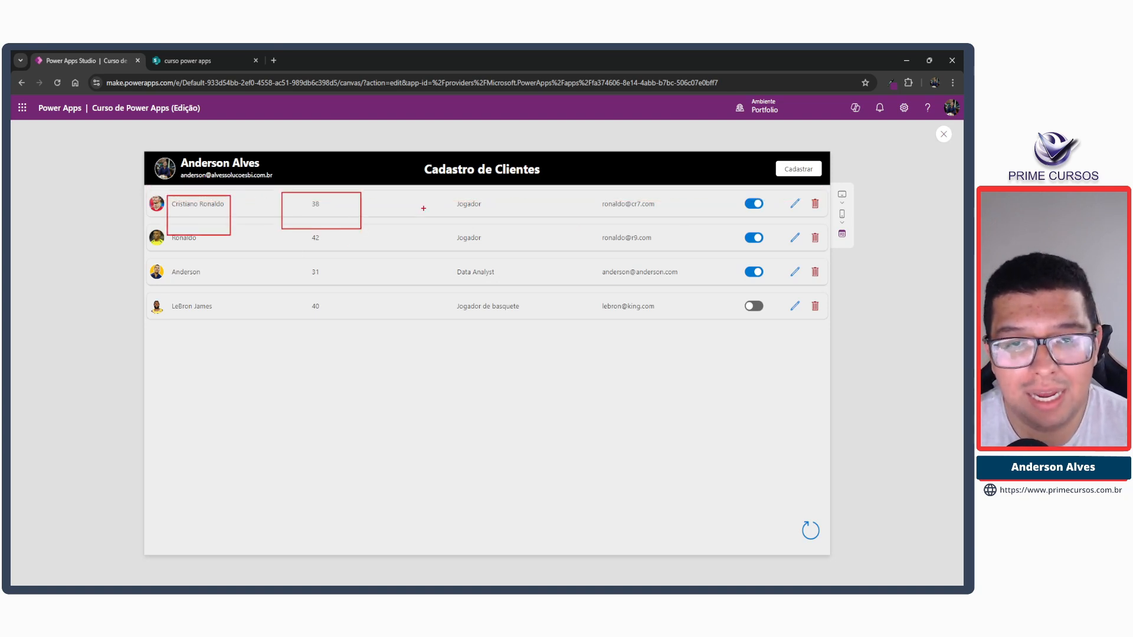
drag(449, 193, 494, 225)
drag(593, 192, 696, 220)
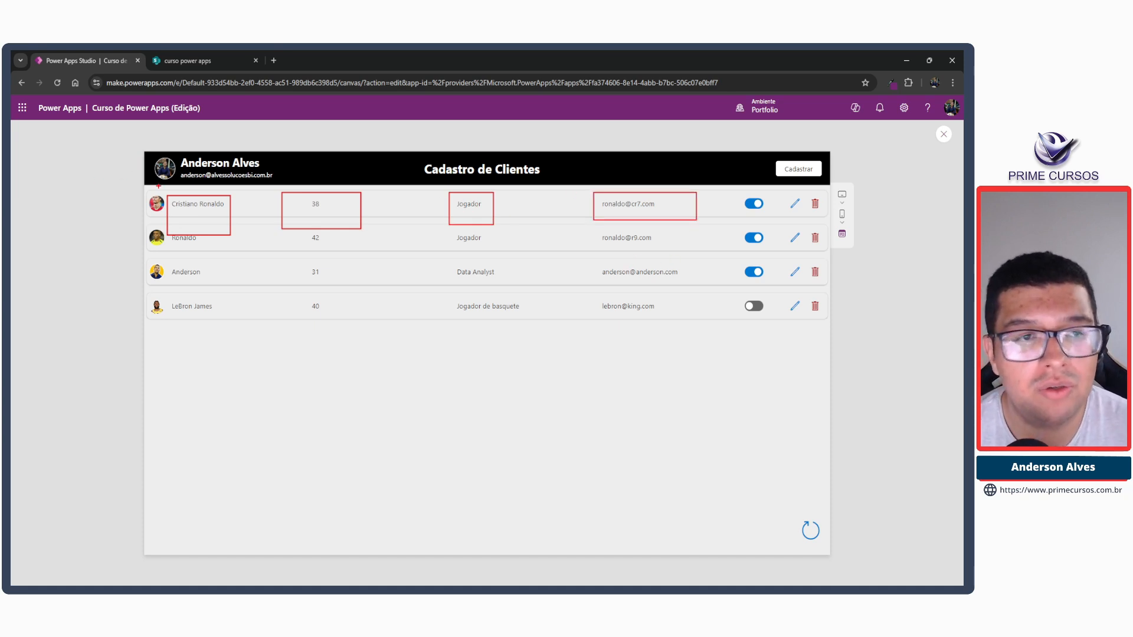
drag(143, 185, 829, 203)
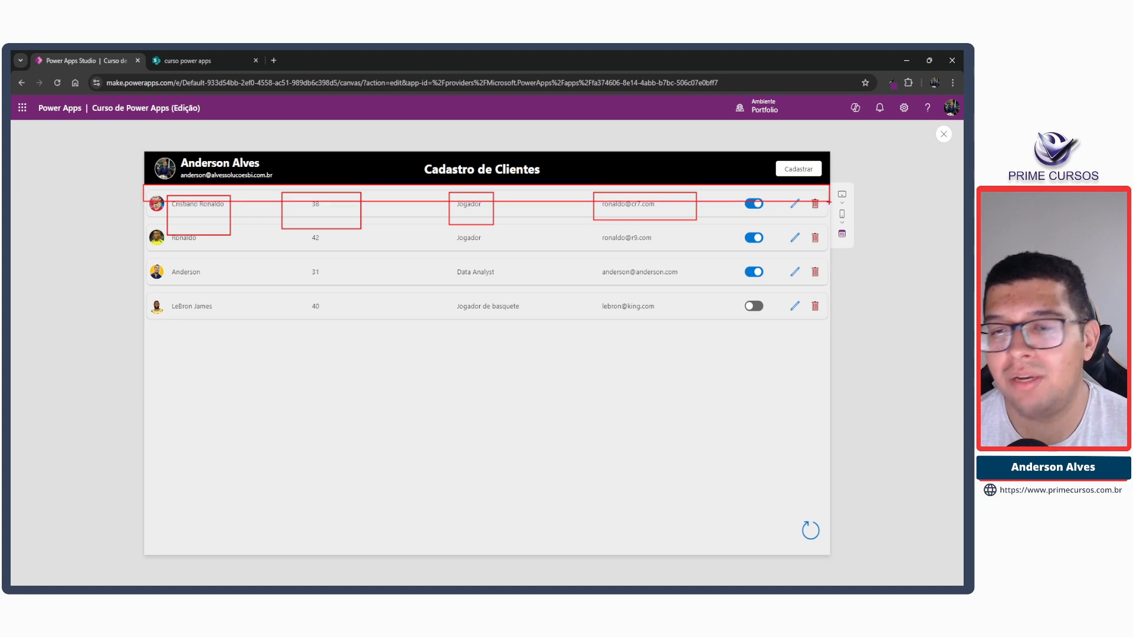
key(Escape)
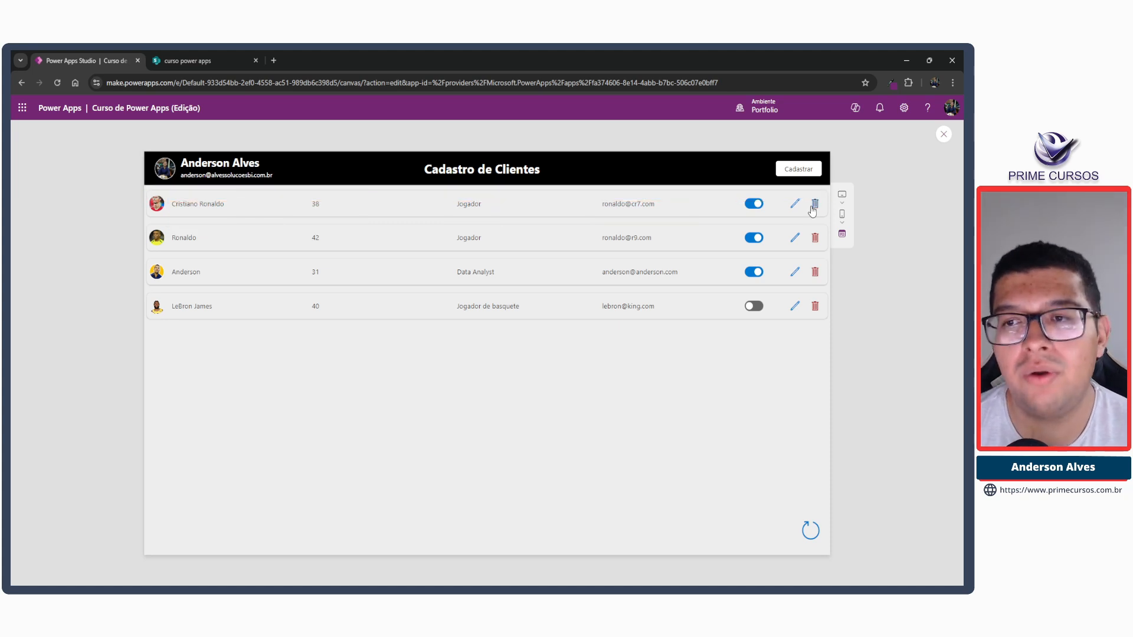
Leave the preview and collapse cont_popup_principal, contBody and cont_popup_cadastrar in the Formularios screen's tree.
click(942, 137)
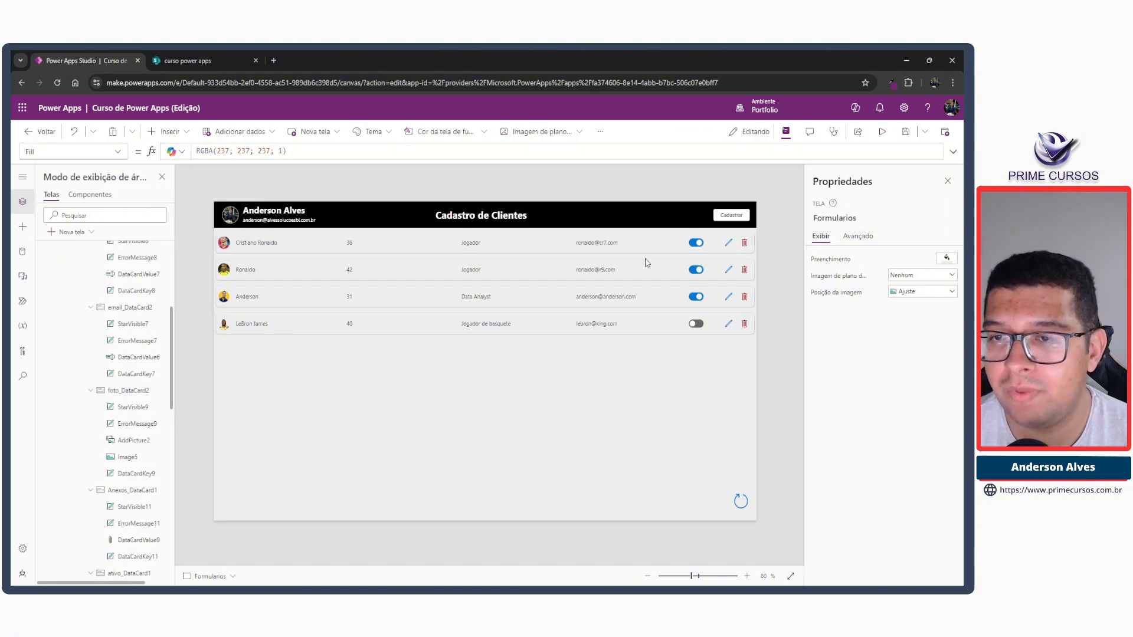
scroll(130, 337, up, 5)
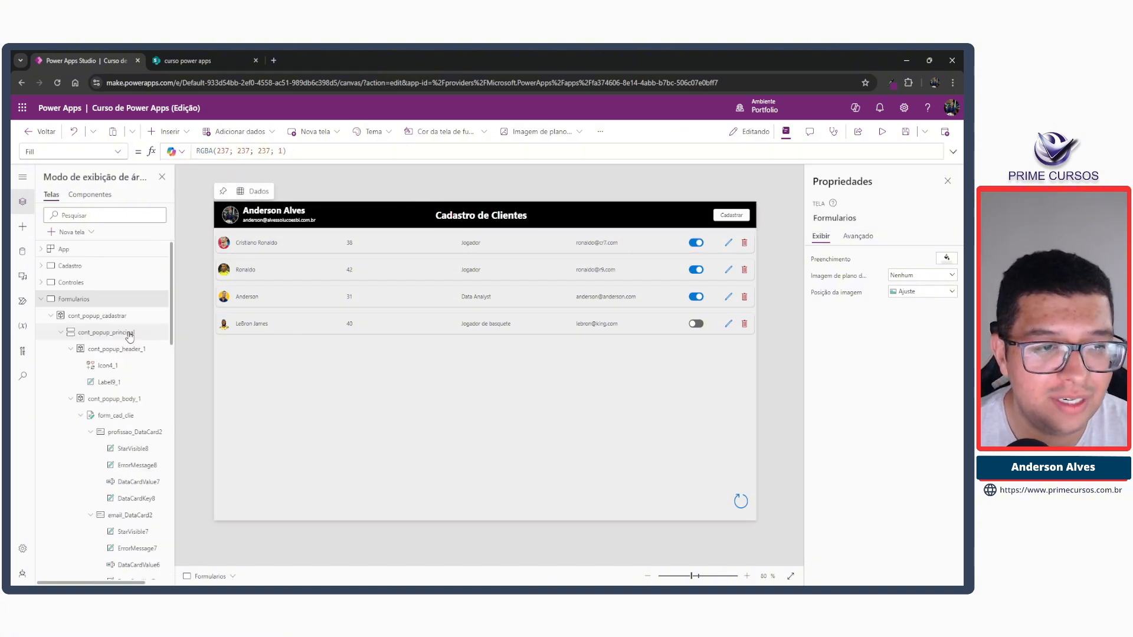
click(60, 332)
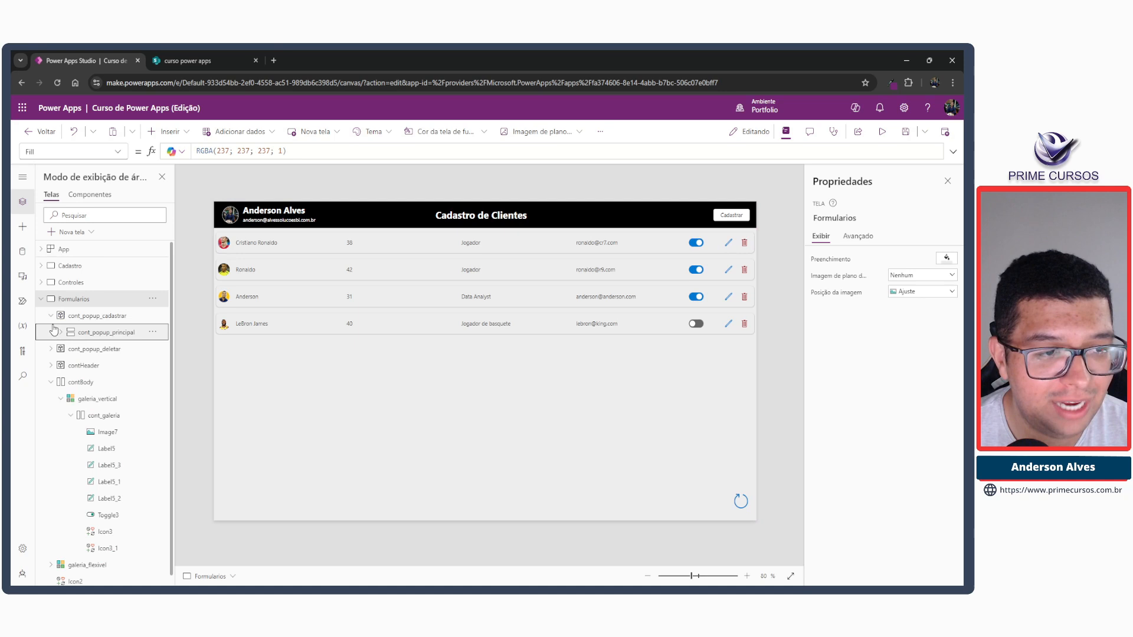
click(51, 381)
click(51, 316)
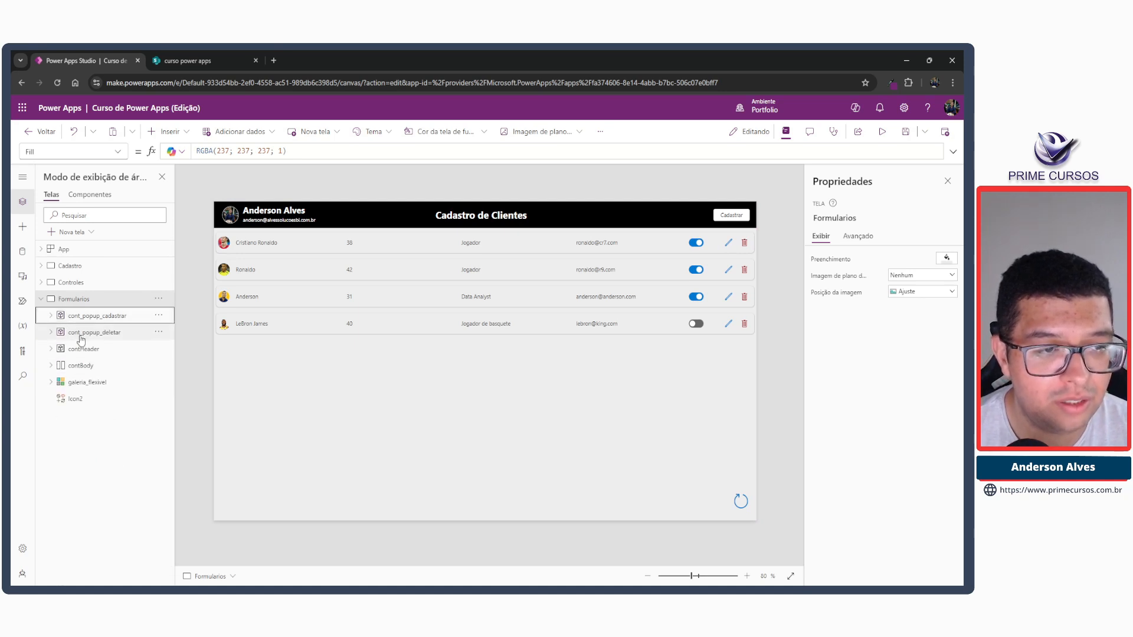
Select contHeader and contBody in turn to compare their areas on the Formularios screen, finishing on contBody.
click(82, 349)
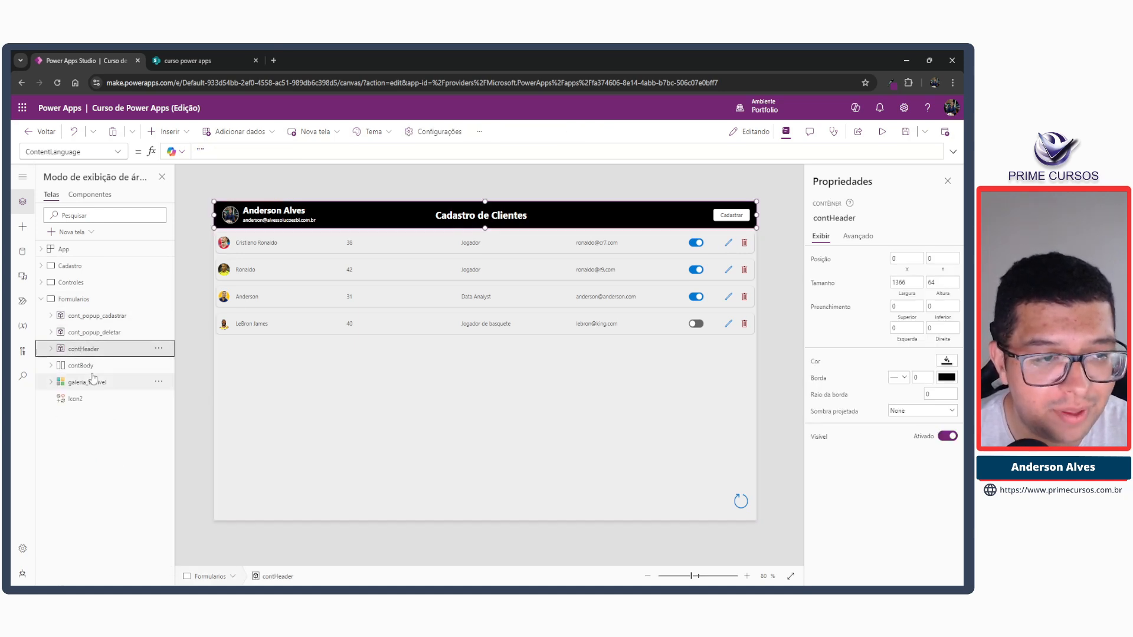
click(93, 366)
click(95, 353)
click(92, 367)
click(96, 354)
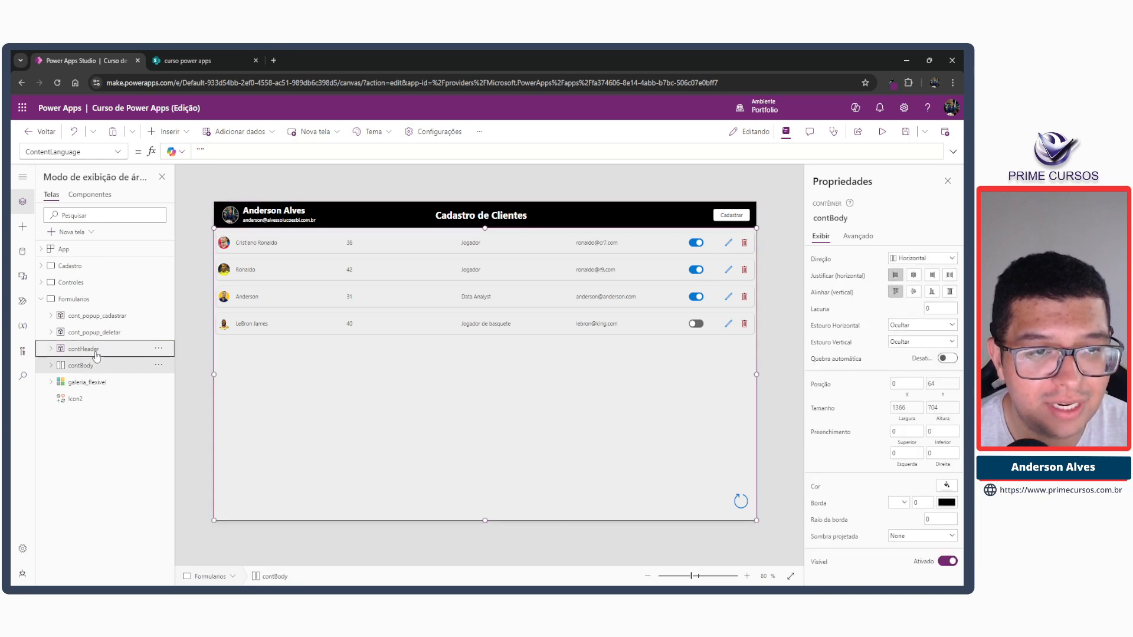
click(89, 367)
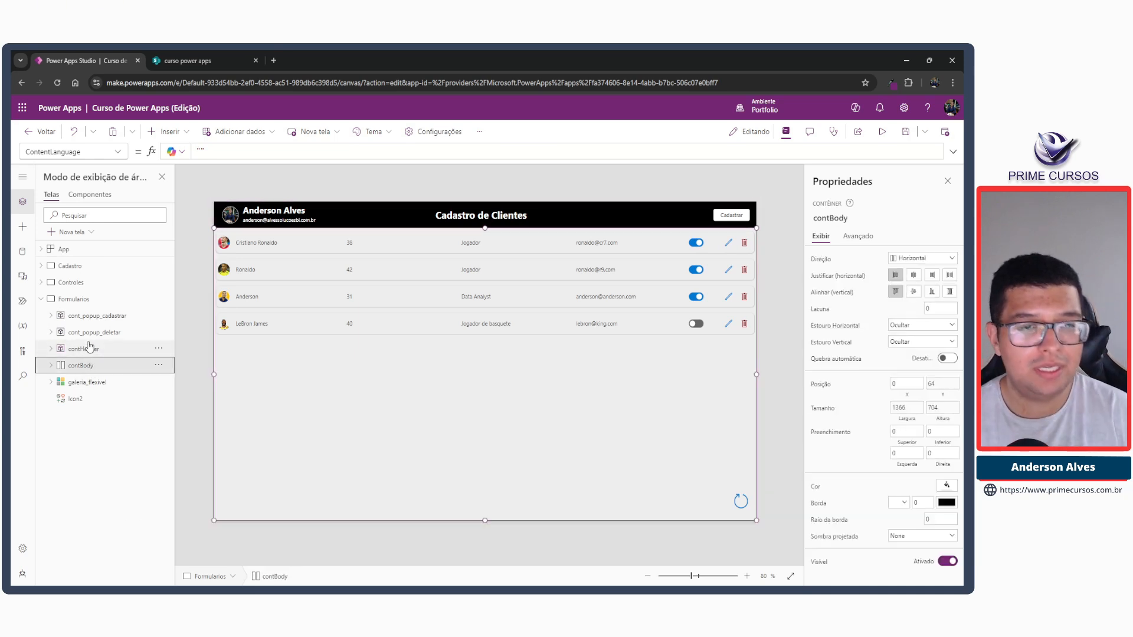
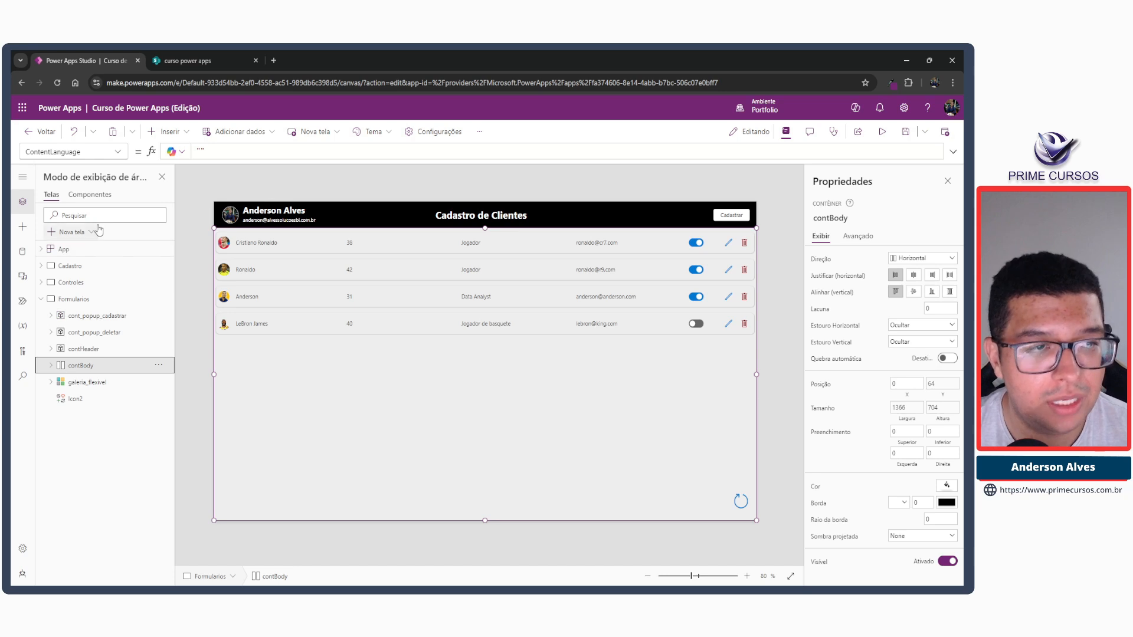
Insert a horizontal container (Contêiner horizontal) inside contBody, next to the client gallery.
click(168, 131)
text(cont)
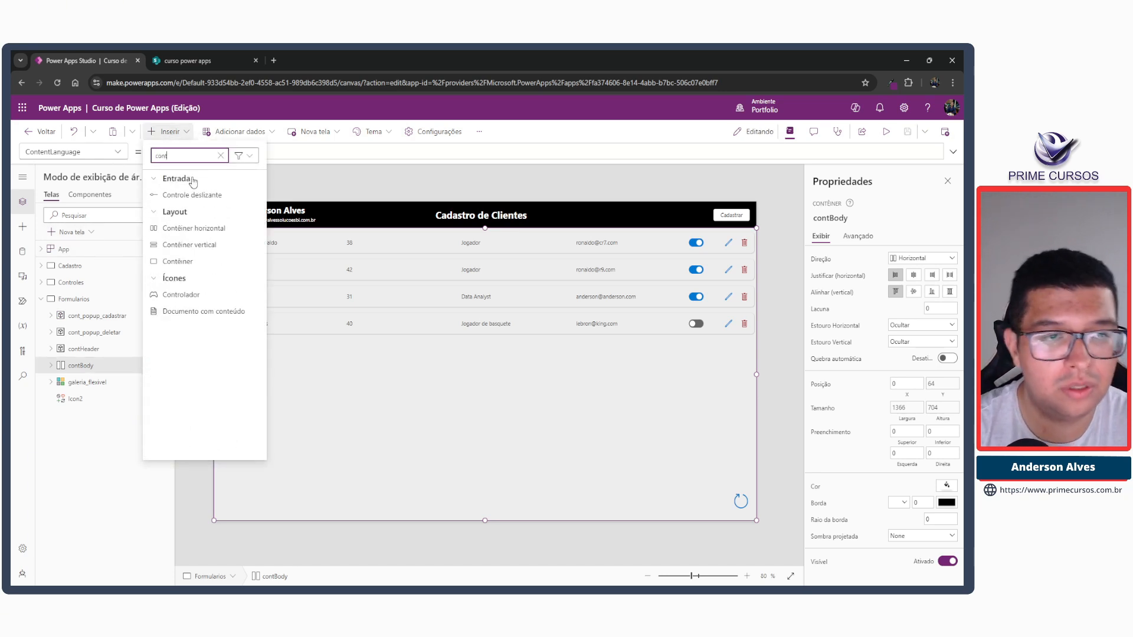
click(219, 231)
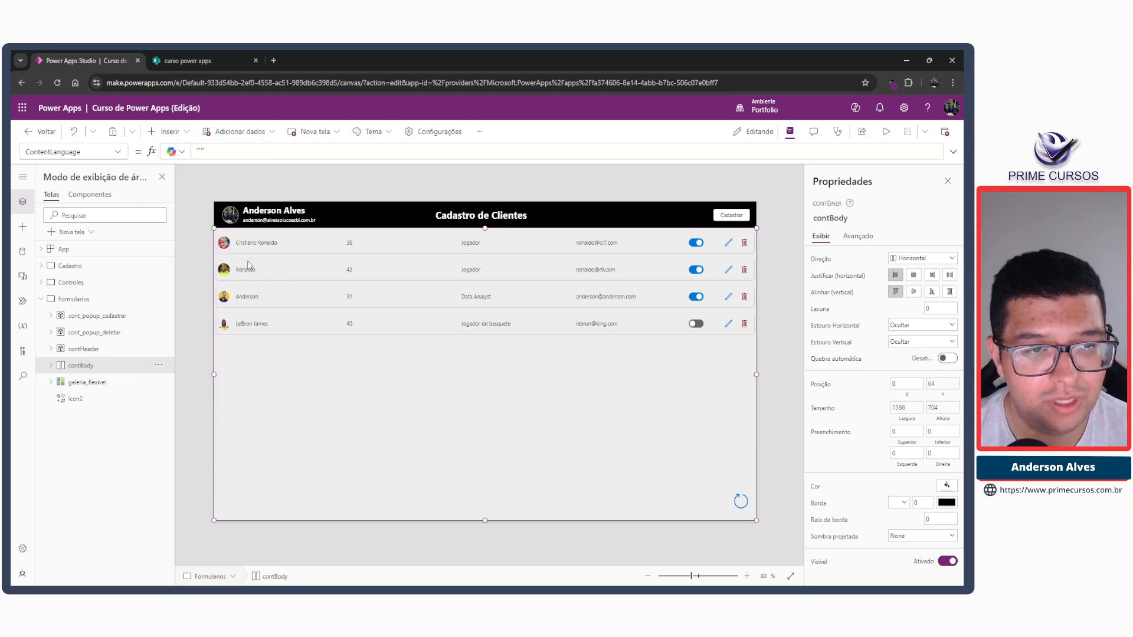
click(51, 366)
click(51, 365)
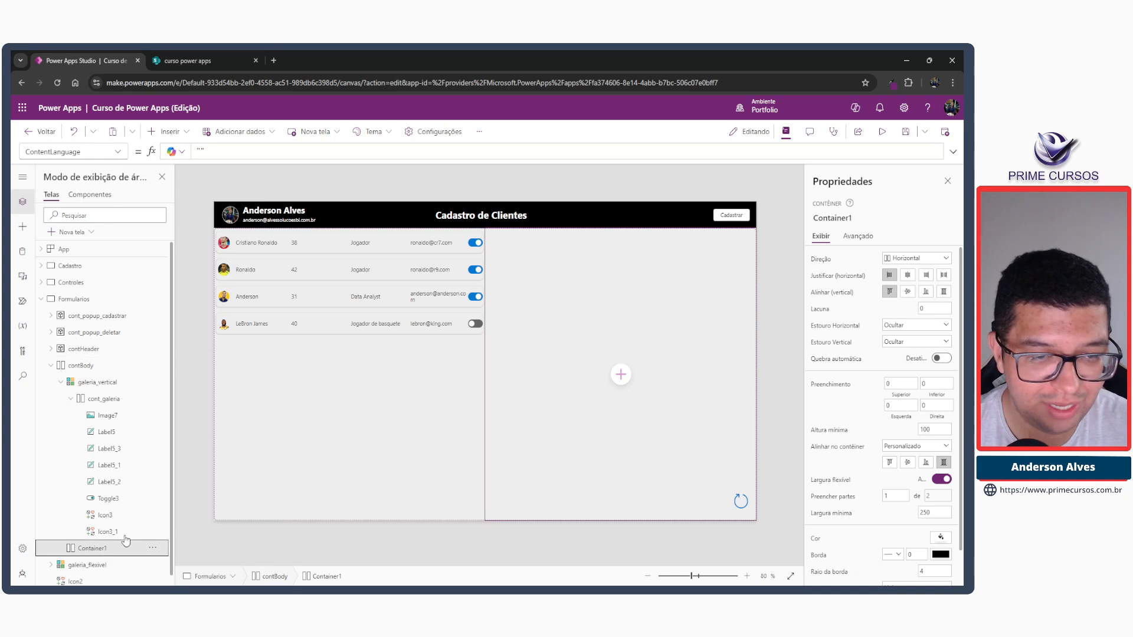
Move the new Container1 out of contBody so it sits directly on the Formularios screen.
key(Delete)
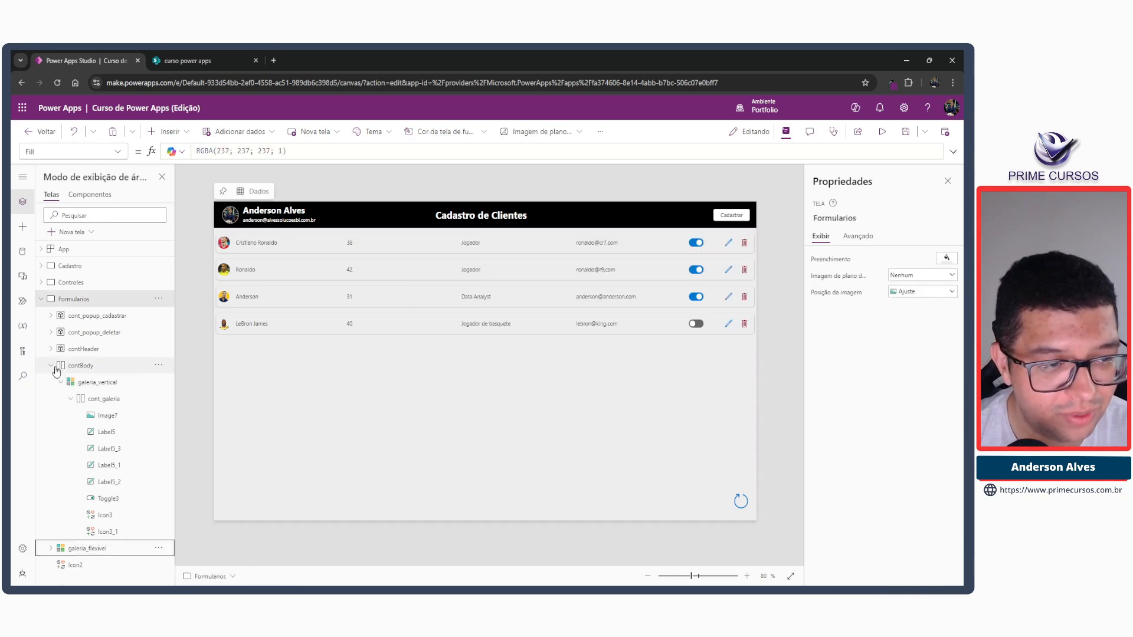
click(51, 365)
click(66, 299)
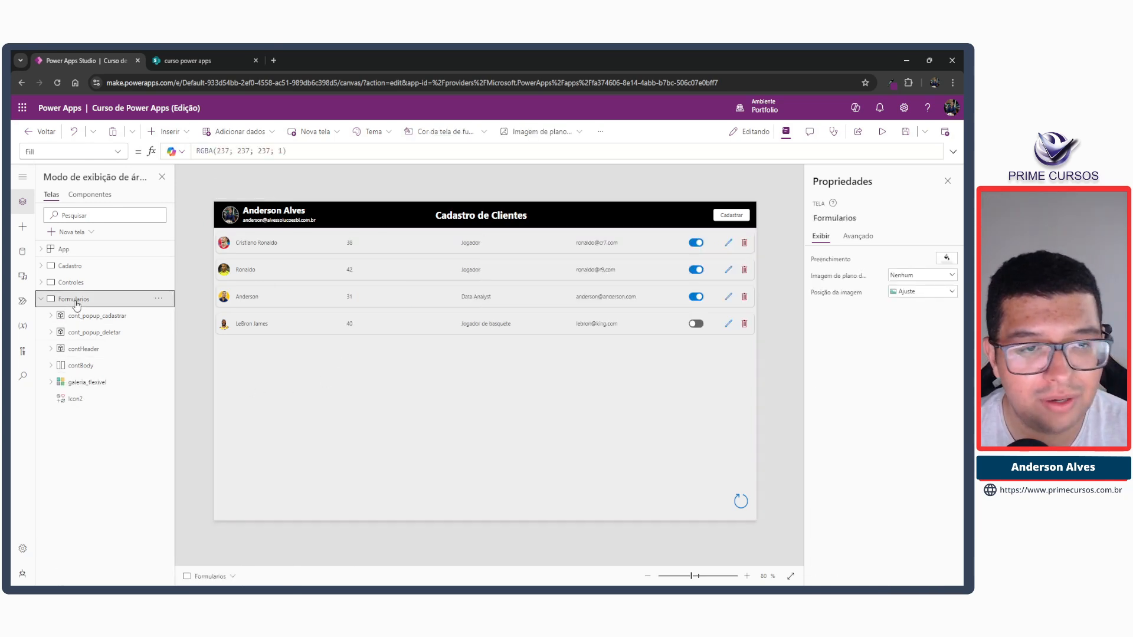
key(ctrl+v)
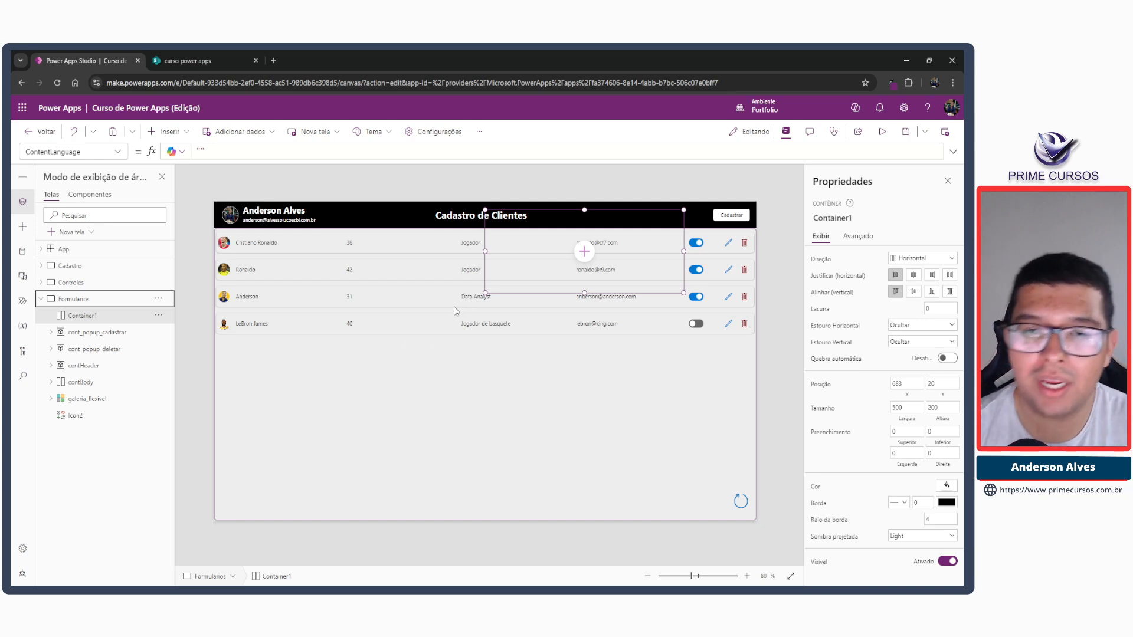
Set Container1's Y position to contHeader.Height, reusing the Y formula from contBody.
click(400, 411)
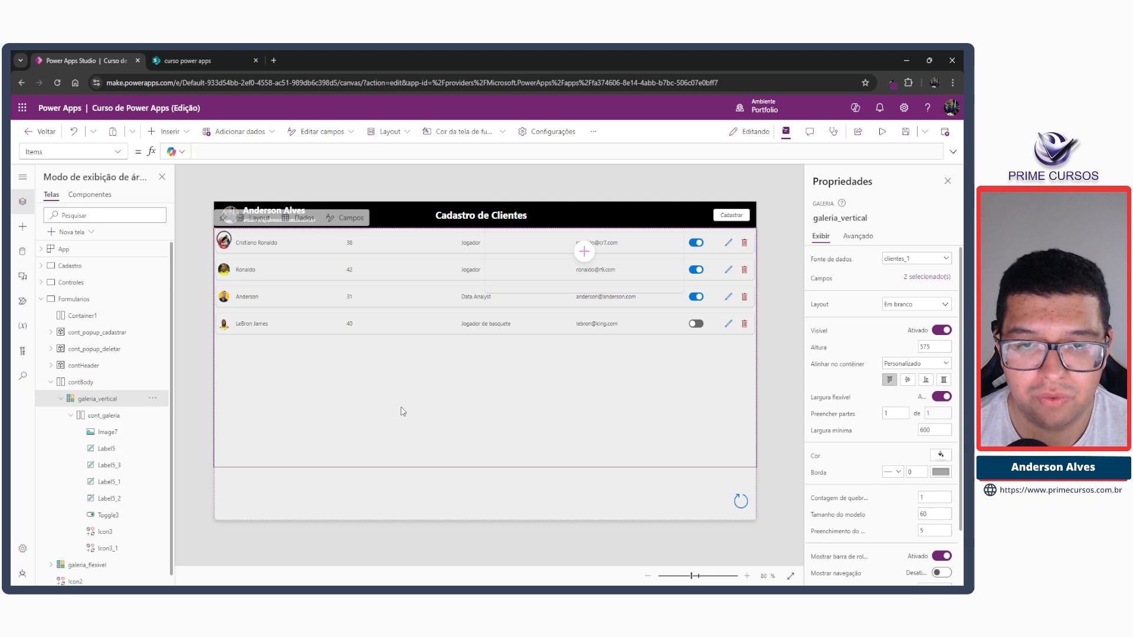
click(363, 497)
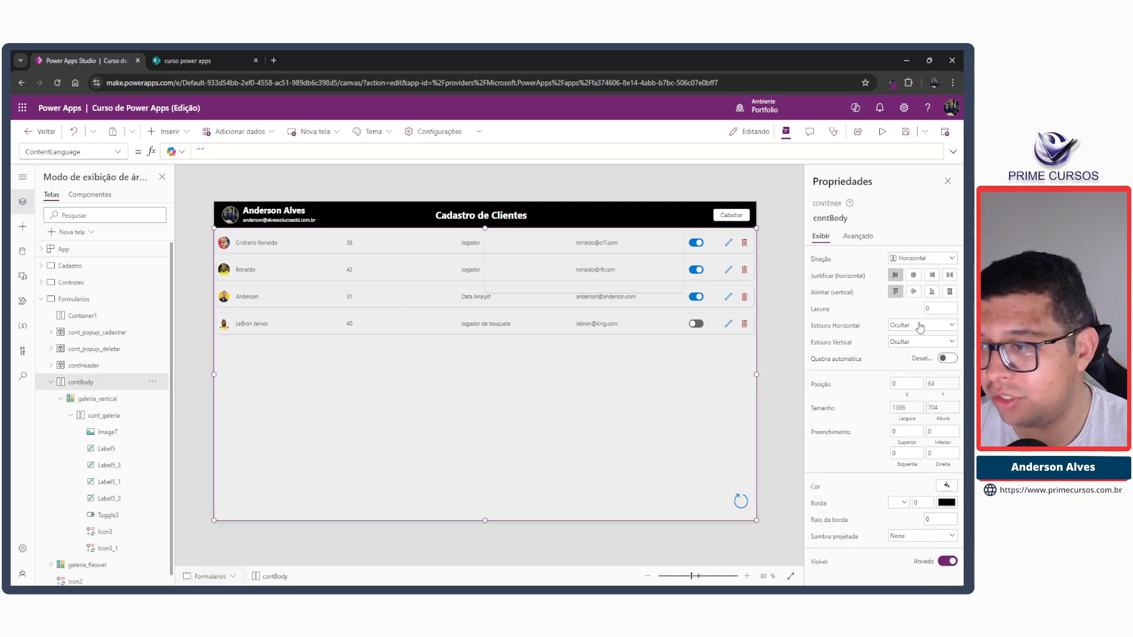
click(942, 384)
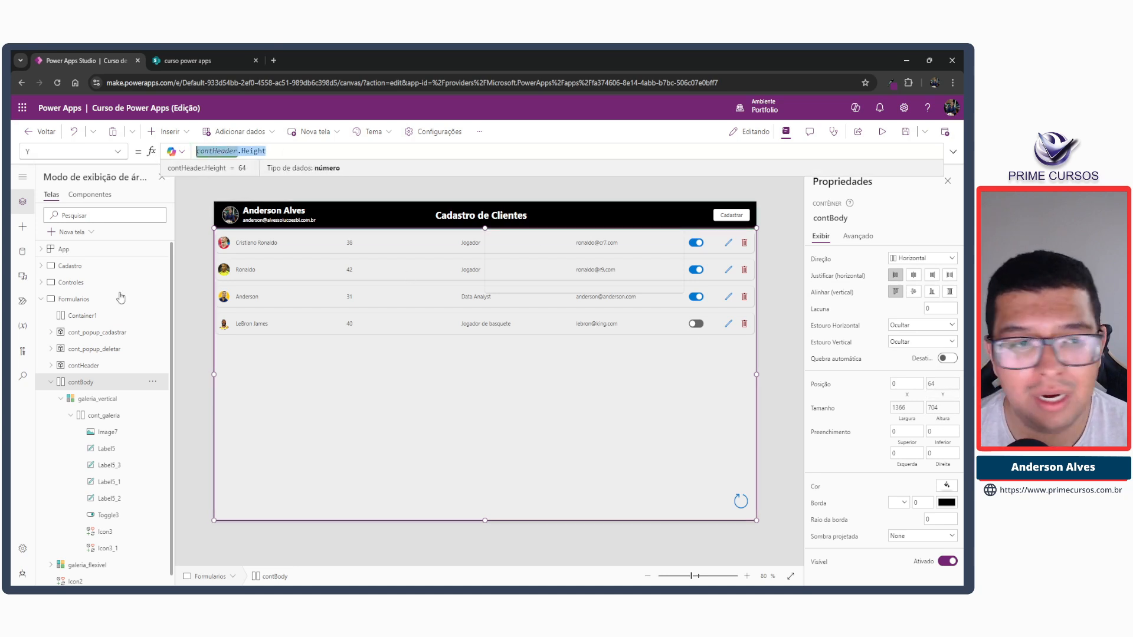
click(51, 383)
click(82, 367)
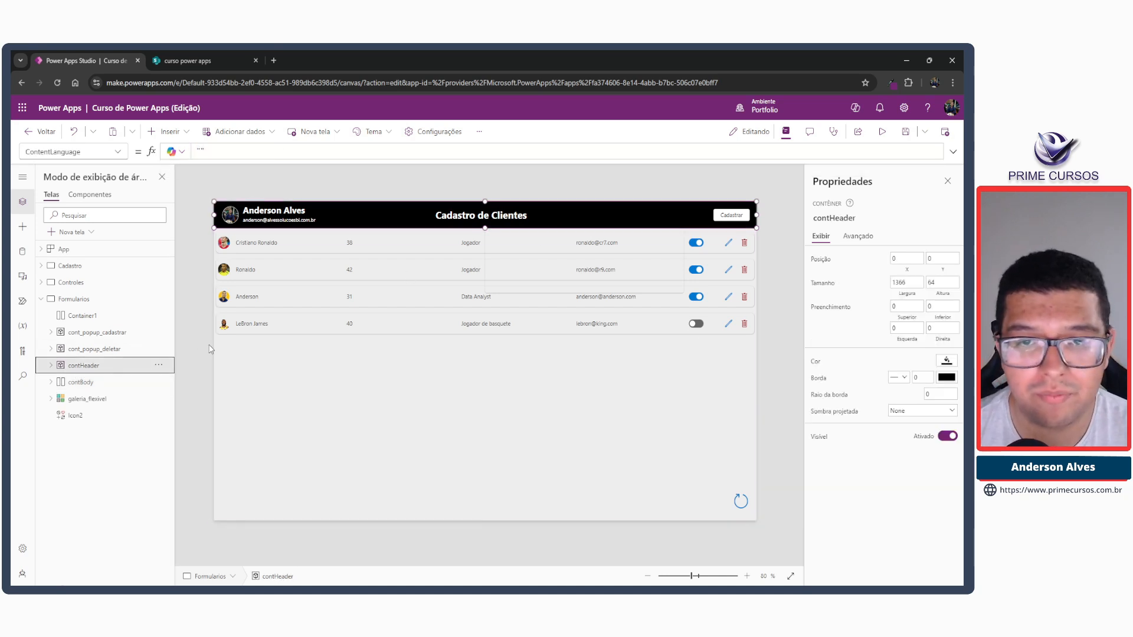
click(83, 316)
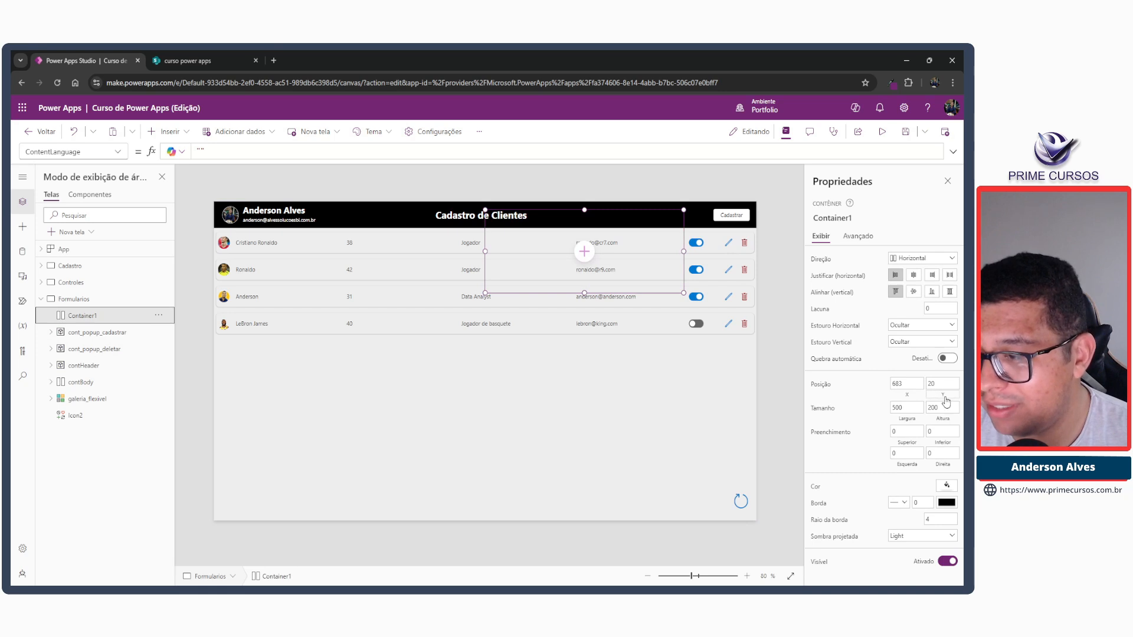
click(945, 399)
drag(236, 153, 170, 148)
text(contHeader.Height)
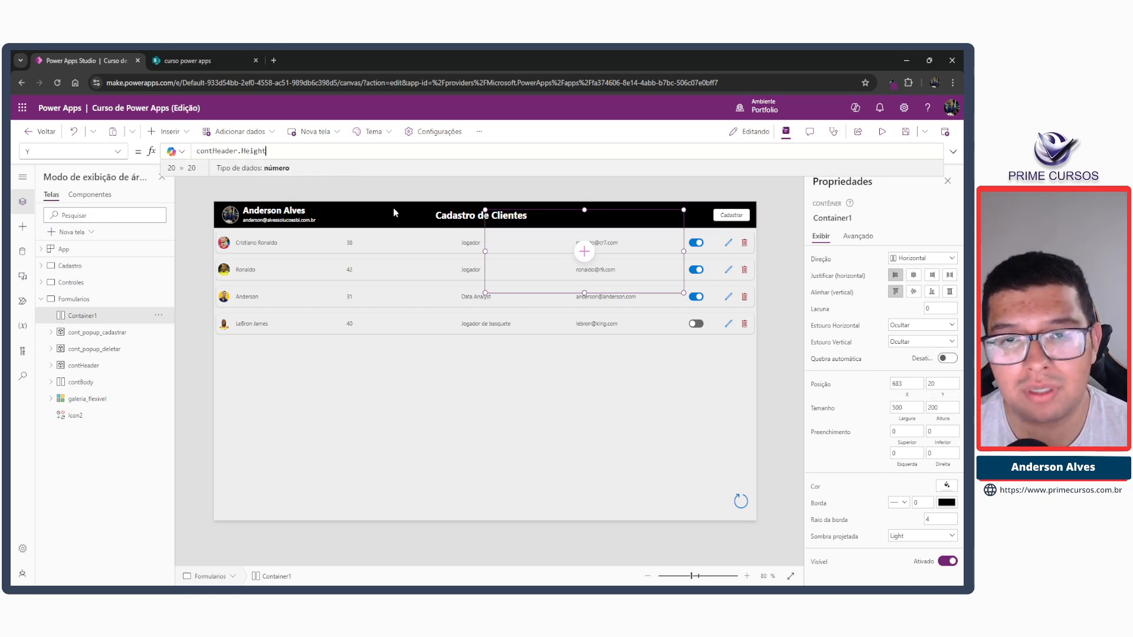
key(Tab)
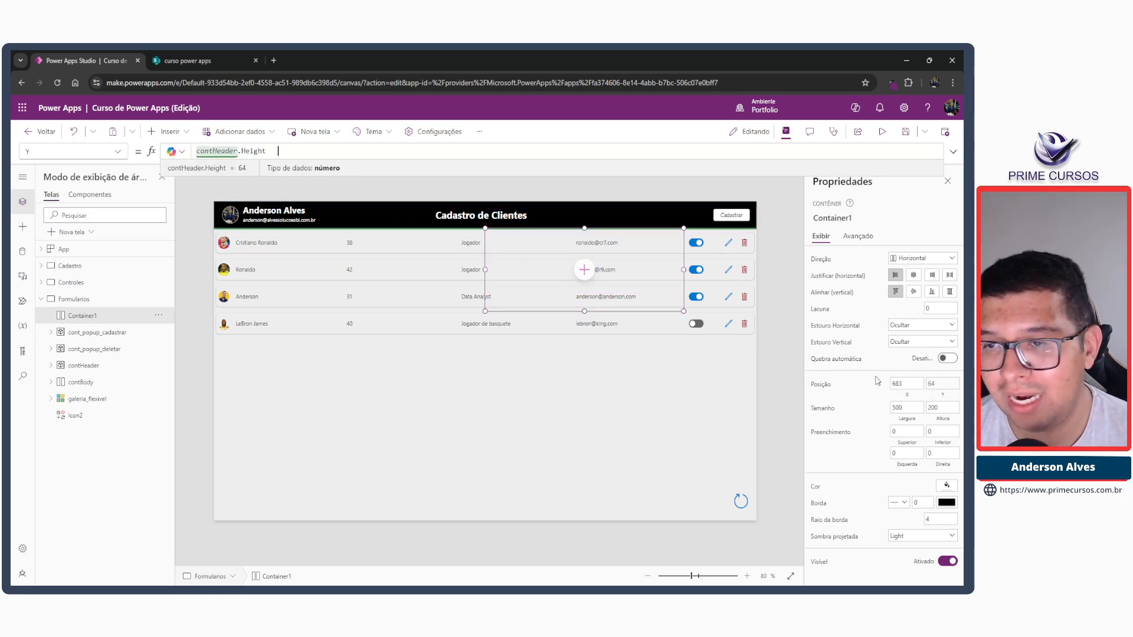
Try black as Container1's fill colour and settle on the bright blue theme colour.
click(946, 486)
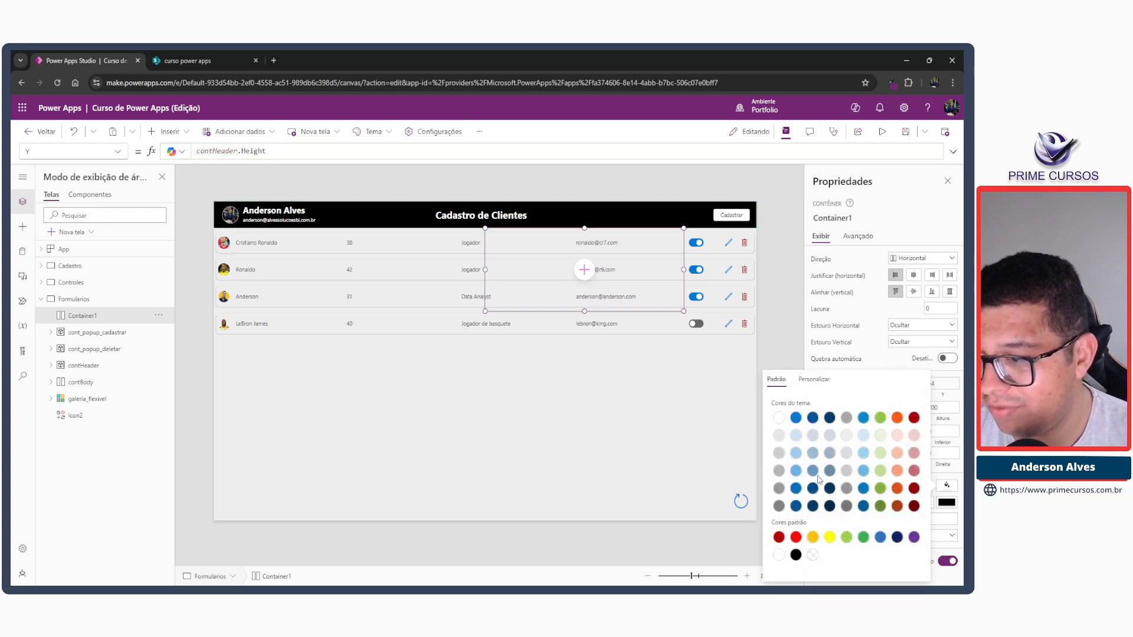
click(795, 555)
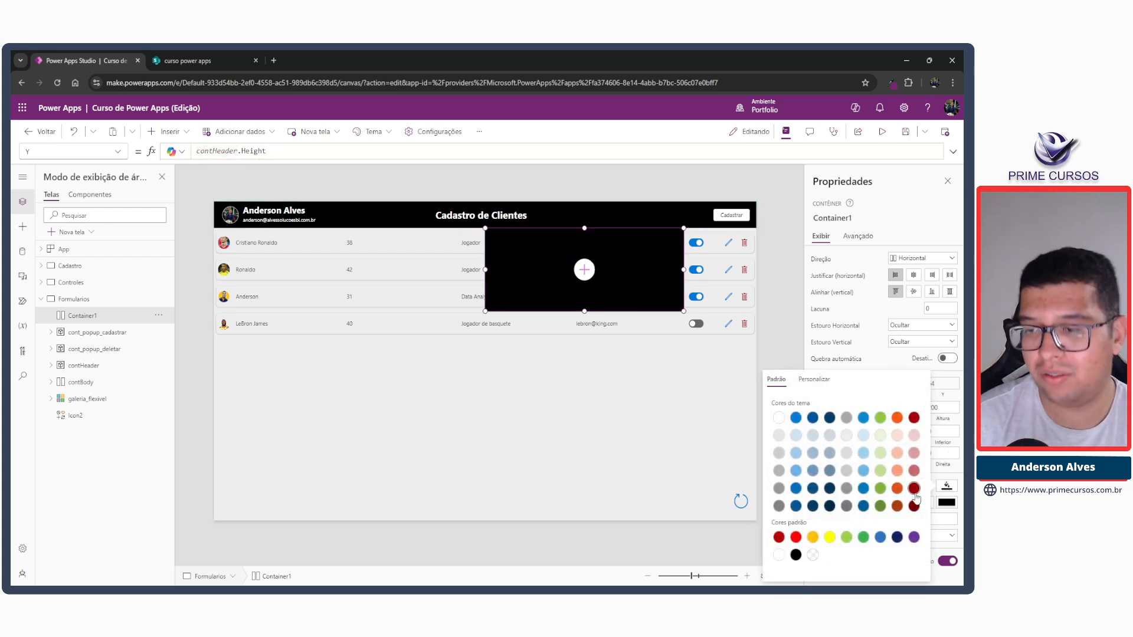
click(863, 419)
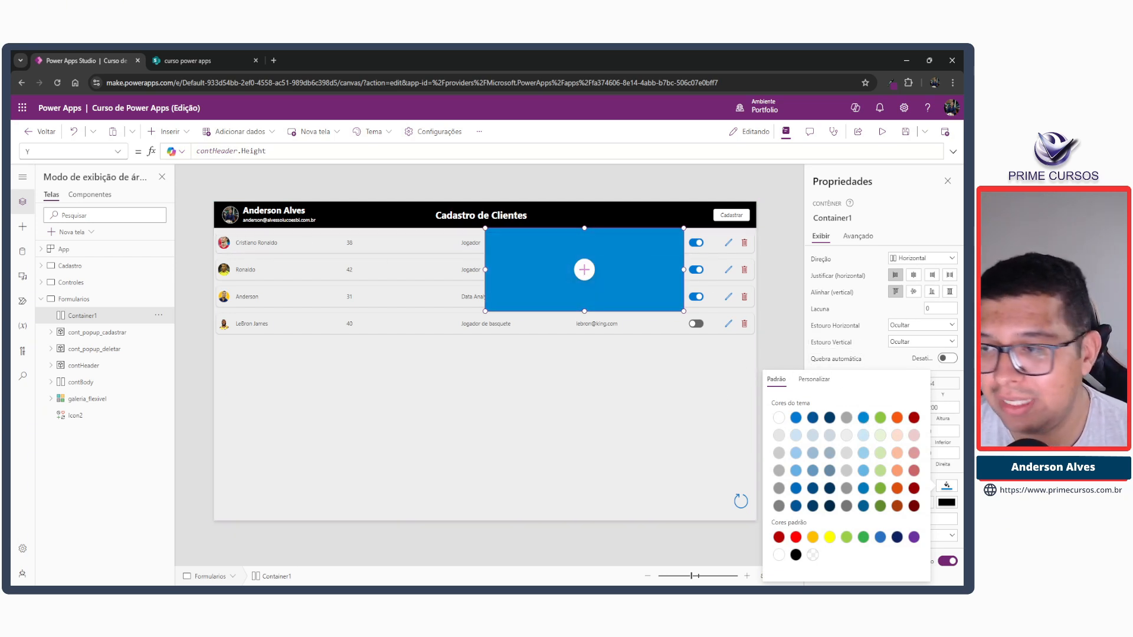
Set Container1's width to Parent.Width and its X position to 0.
click(907, 409)
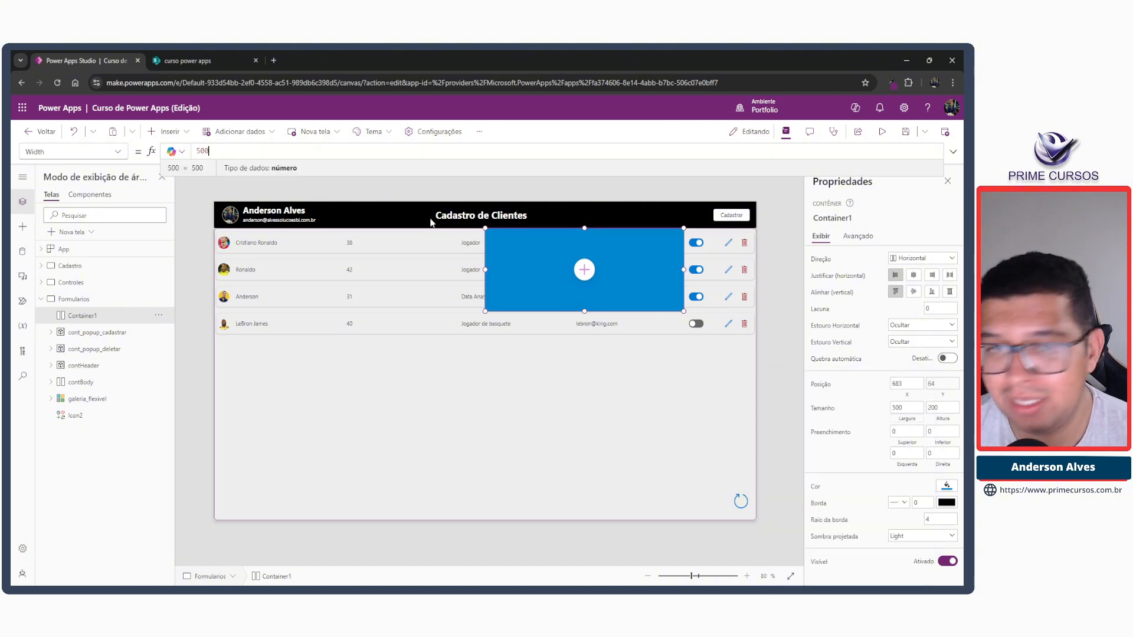
drag(245, 154, 159, 146)
text(Parent.Width)
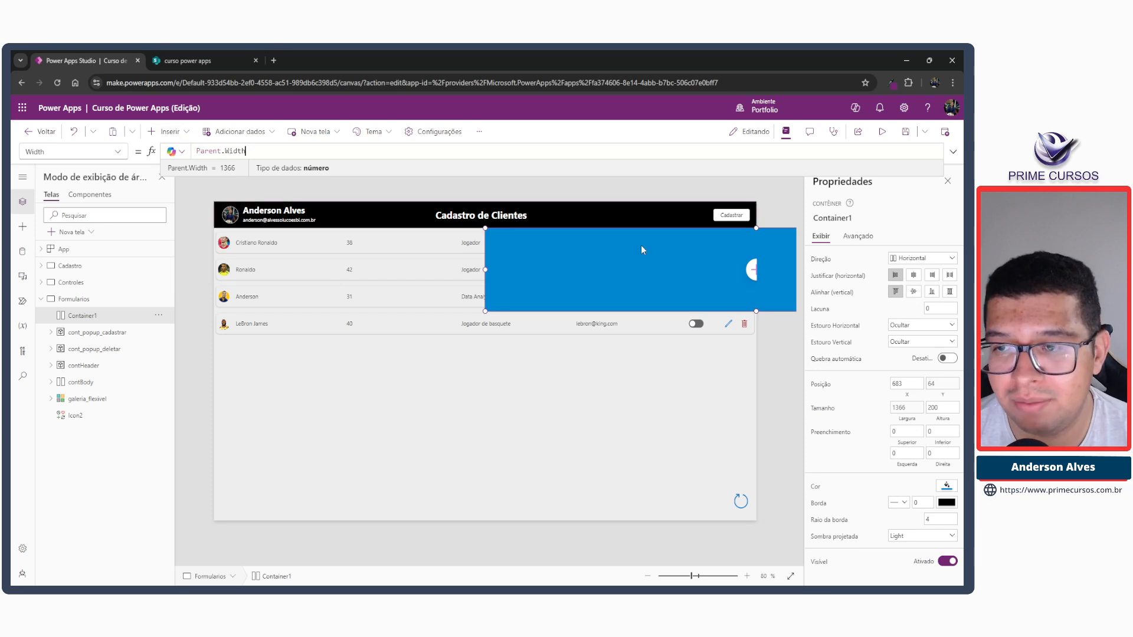
click(907, 383)
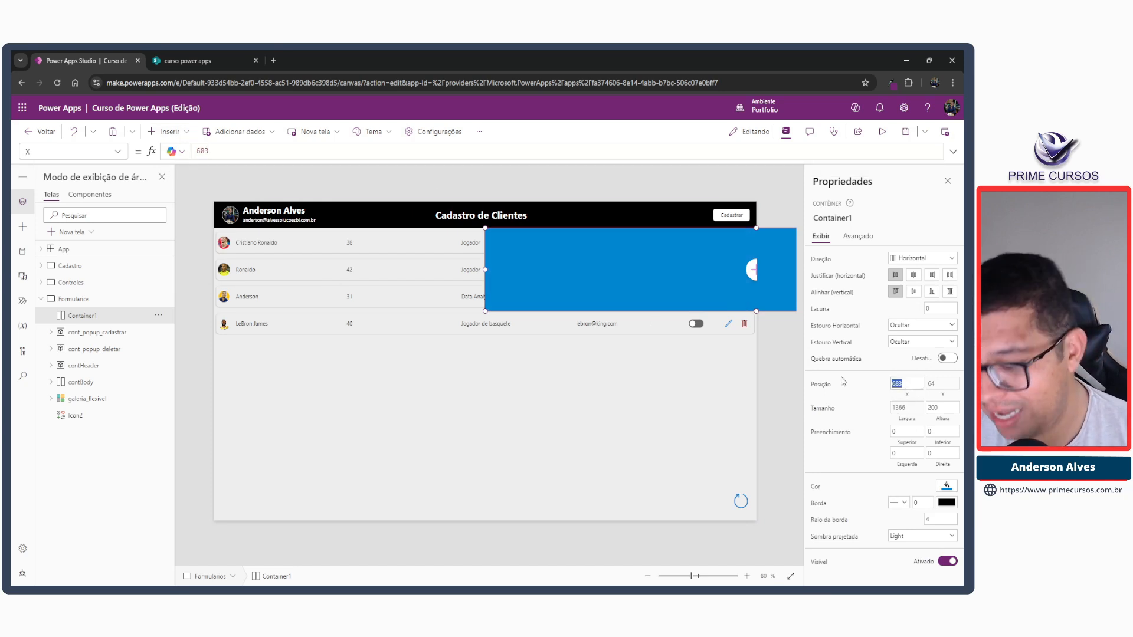
text(0)
key(Return)
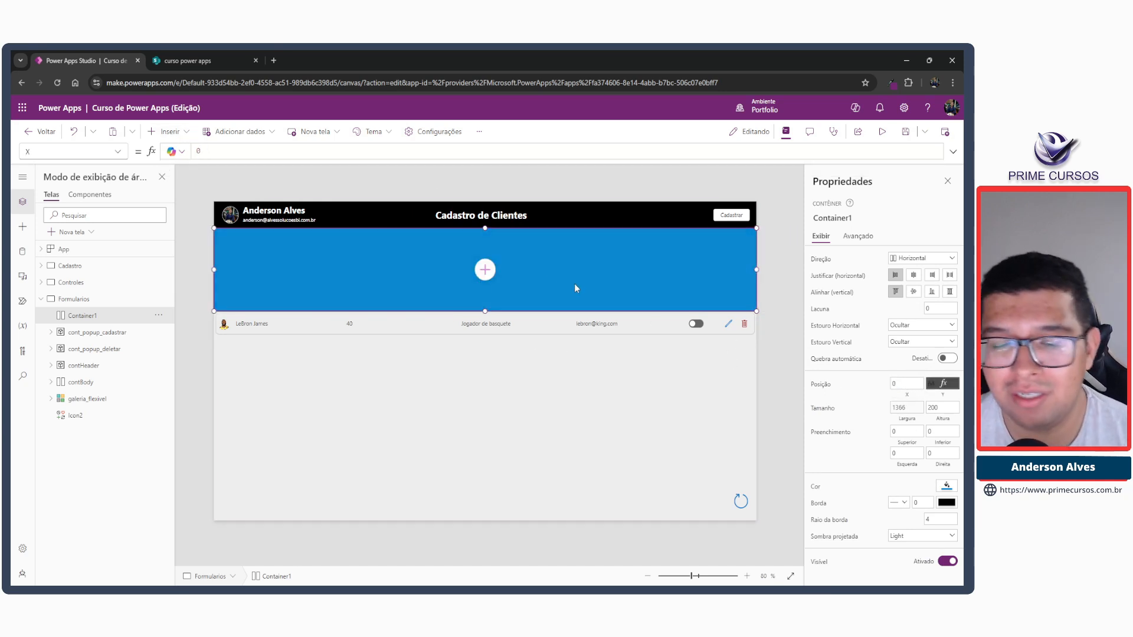
Try heights of 30, 40 and 60 for Container1.
double_click(938, 408)
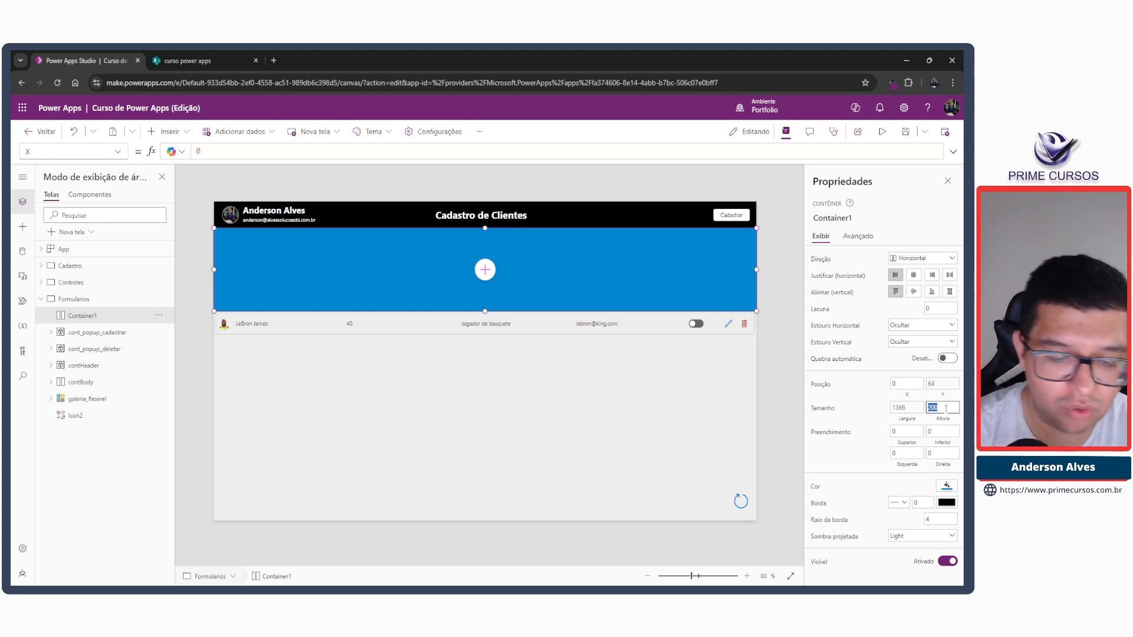
text(30)
key(Tab)
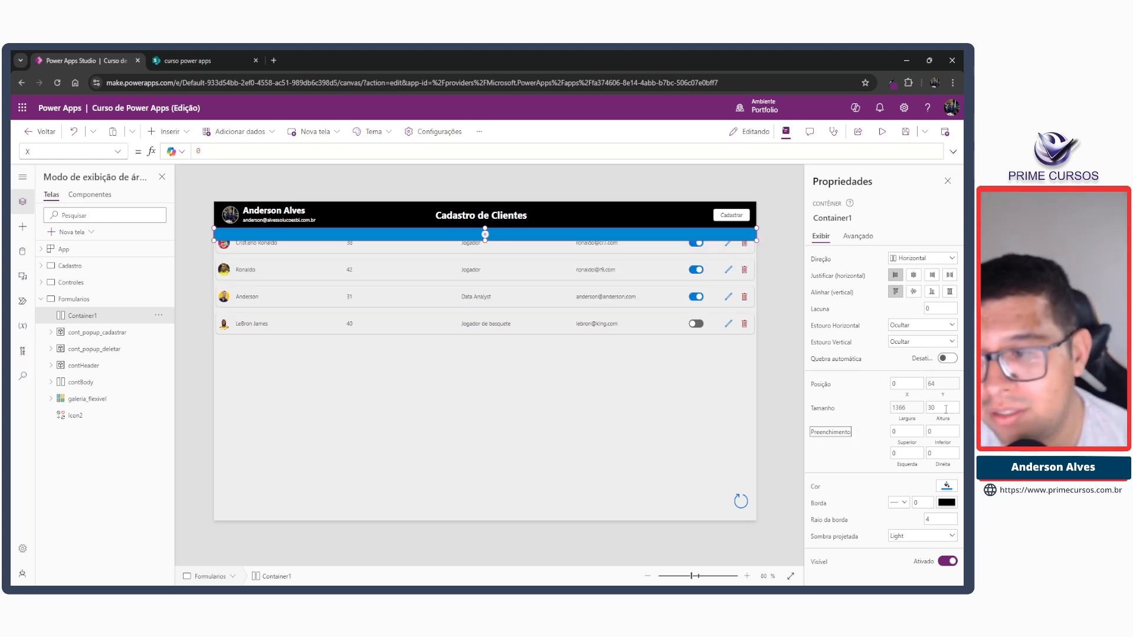
double_click(946, 409)
text(40)
key(Tab)
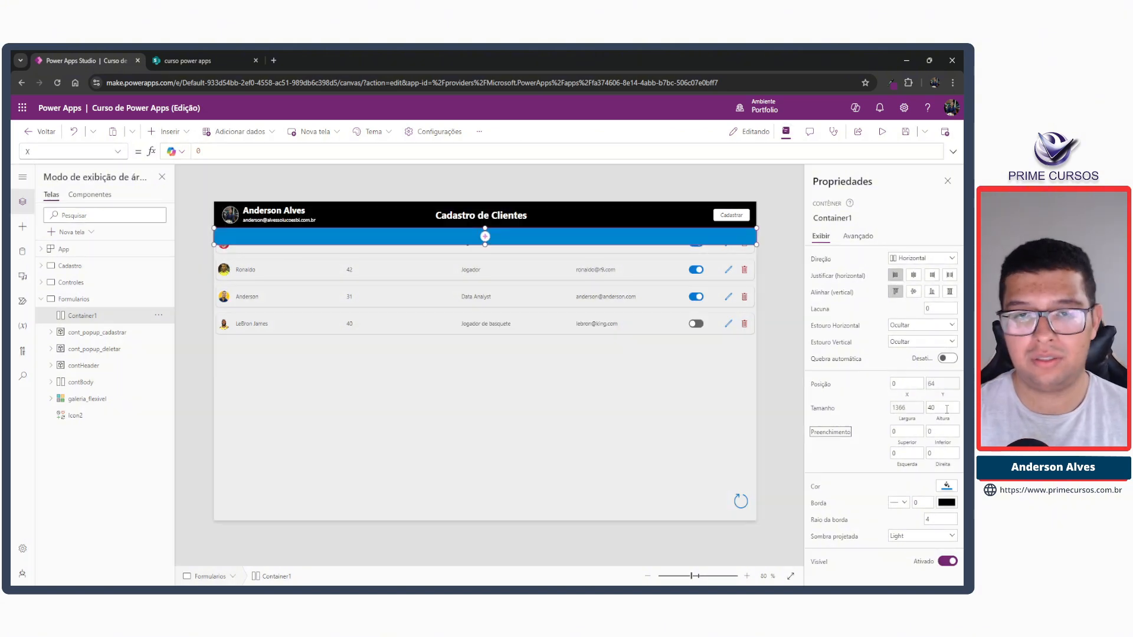
click(946, 409)
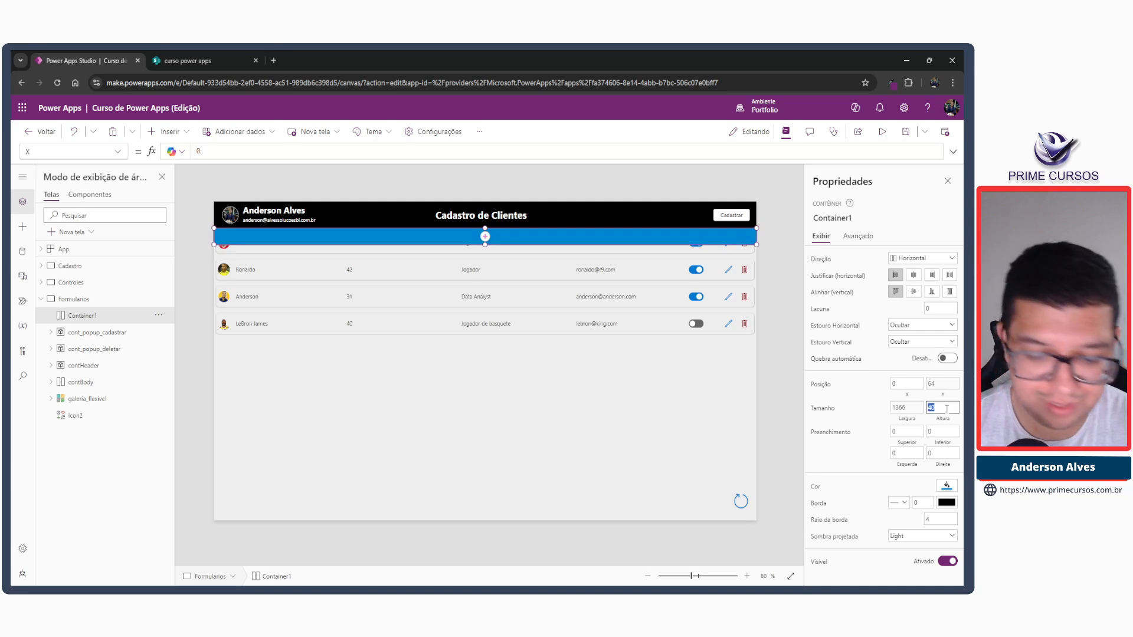
text(60)
key(Tab)
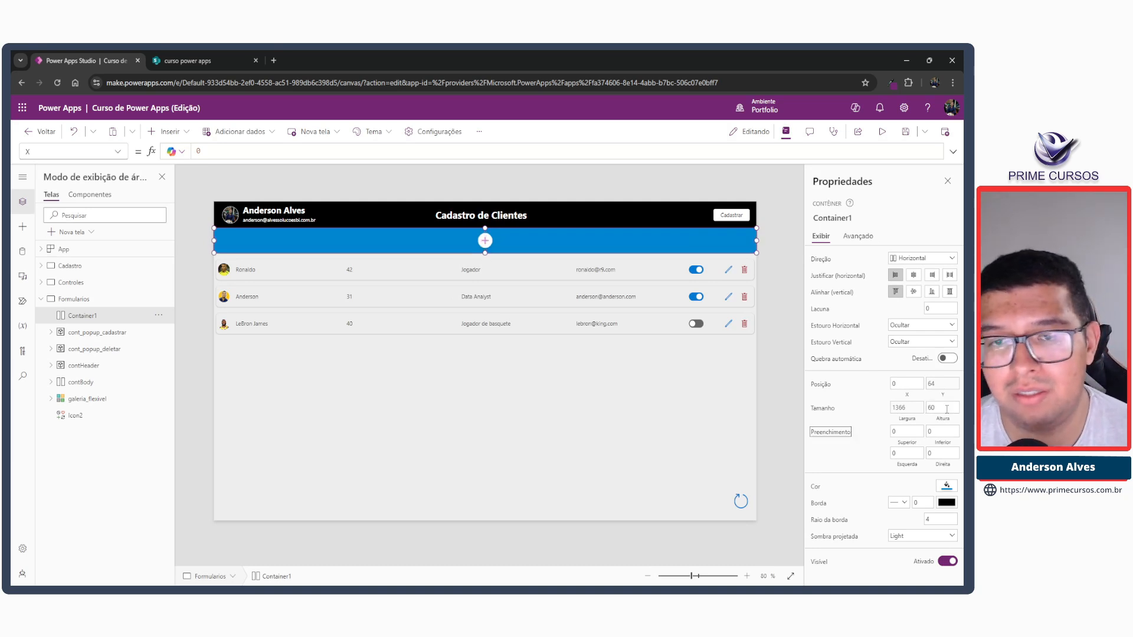
Set the height of Container1 to 50.
double_click(946, 408)
text(5)
key(Tab)
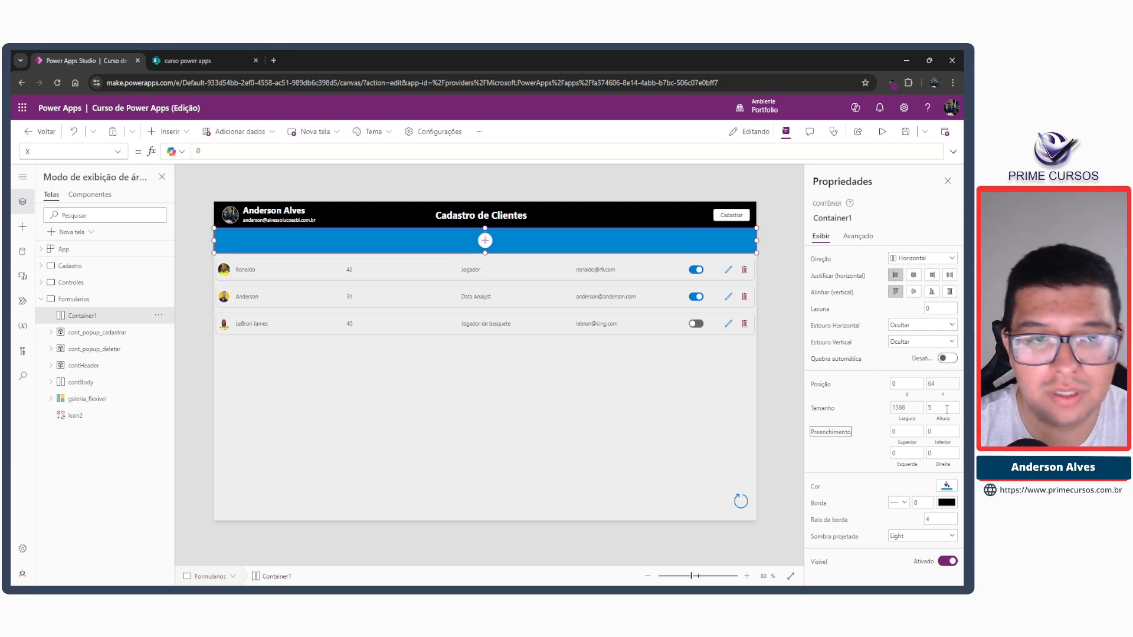
click(946, 409)
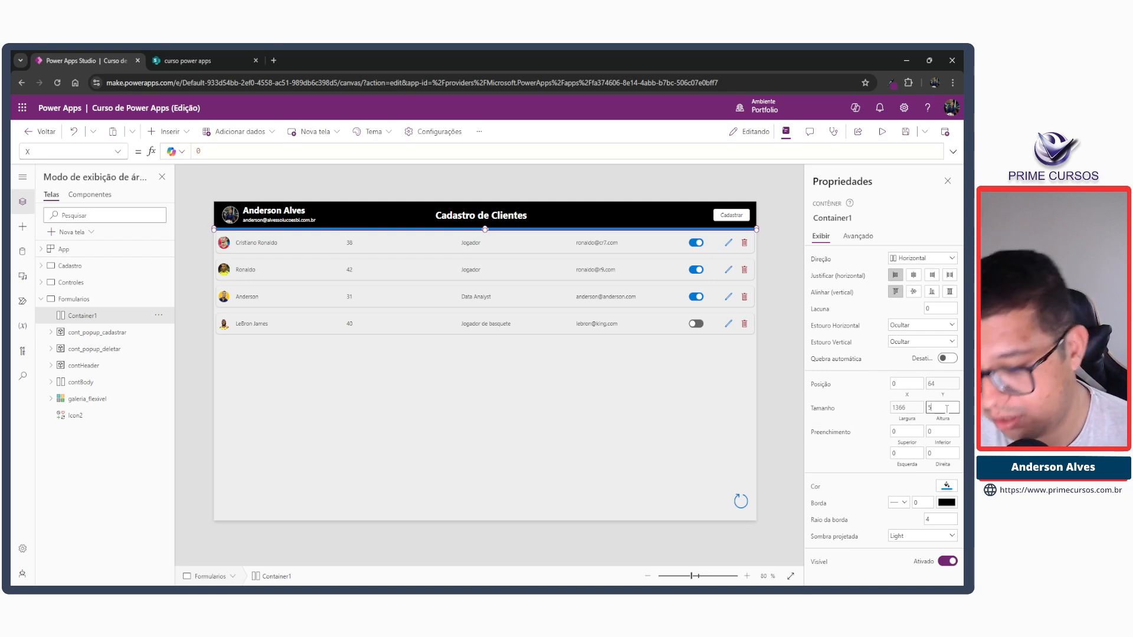
text(0)
key(Tab)
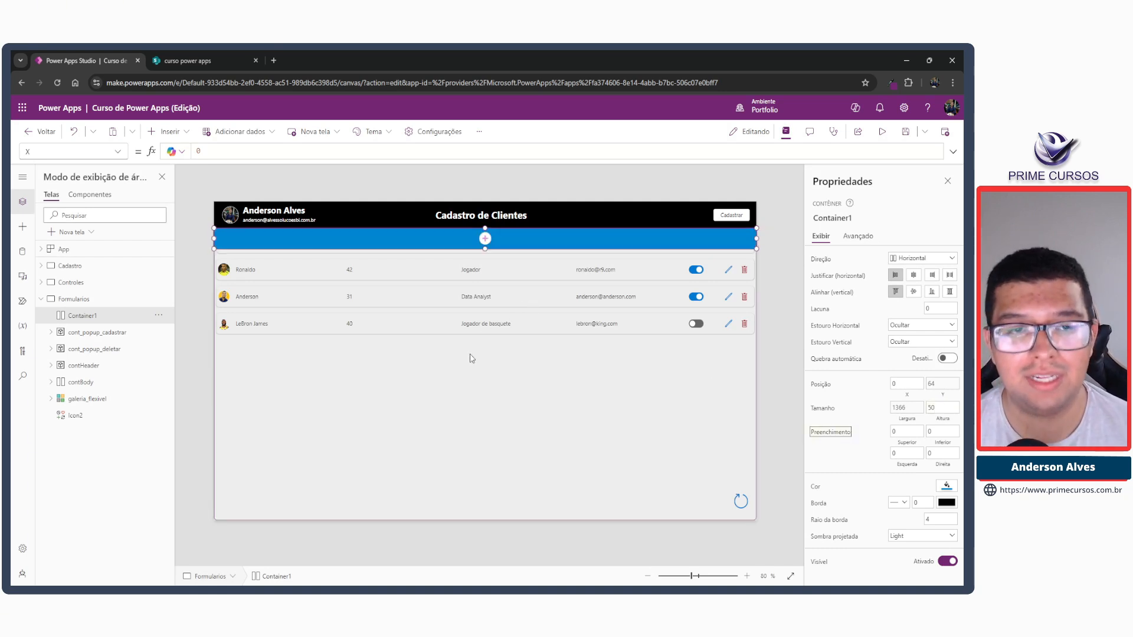
Try to rename Container1 as cont_cabecalho, and copy that name for use in a formula.
click(827, 218)
text(co)
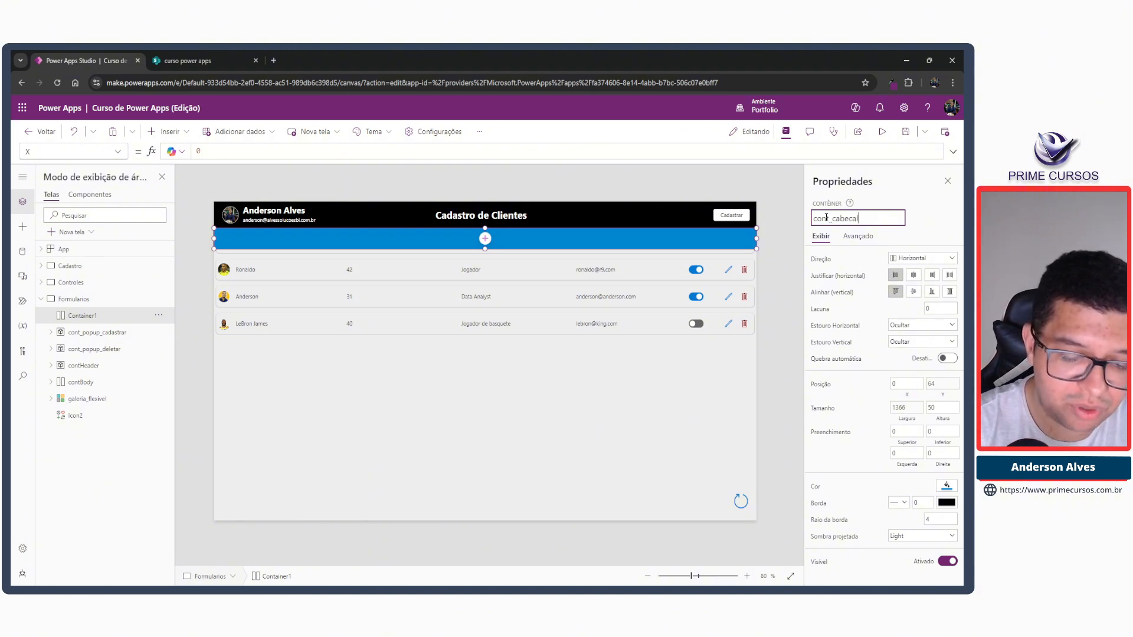
double_click(827, 217)
key(ctrl+c)
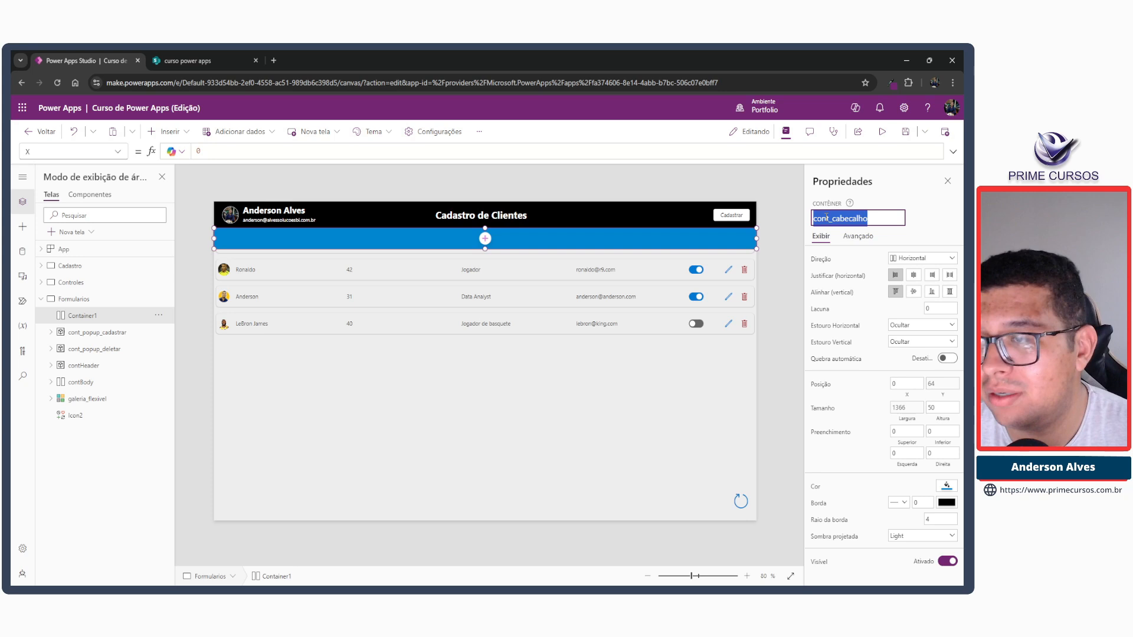
click(704, 184)
Replace contHeader in contBody's Y formula so that it reads cont_cabecalho.Height.
click(390, 330)
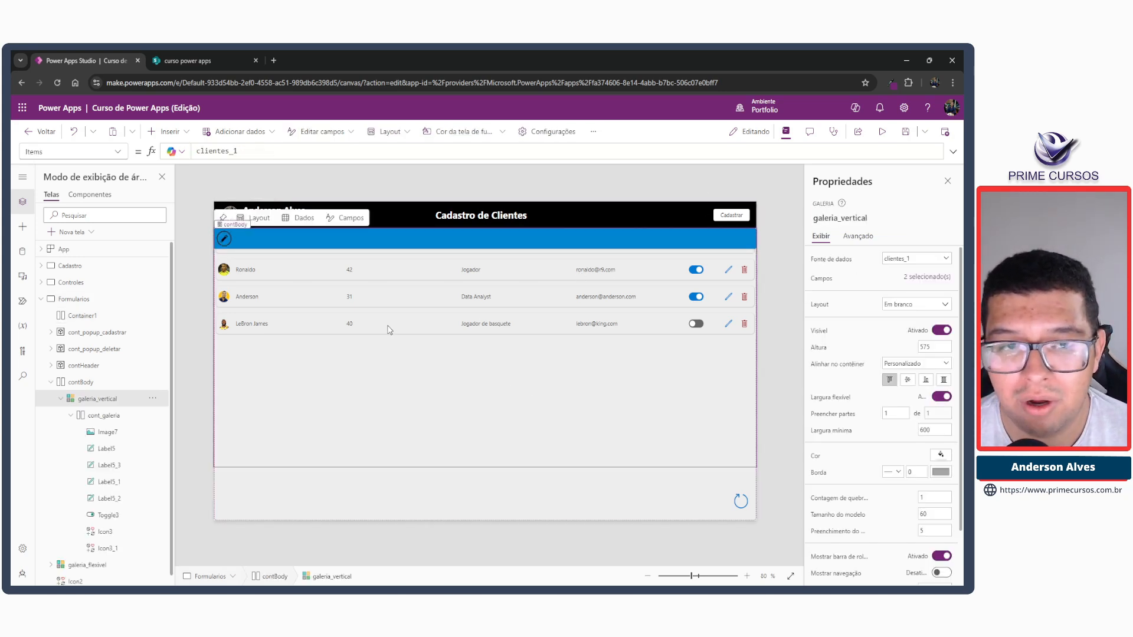
click(356, 494)
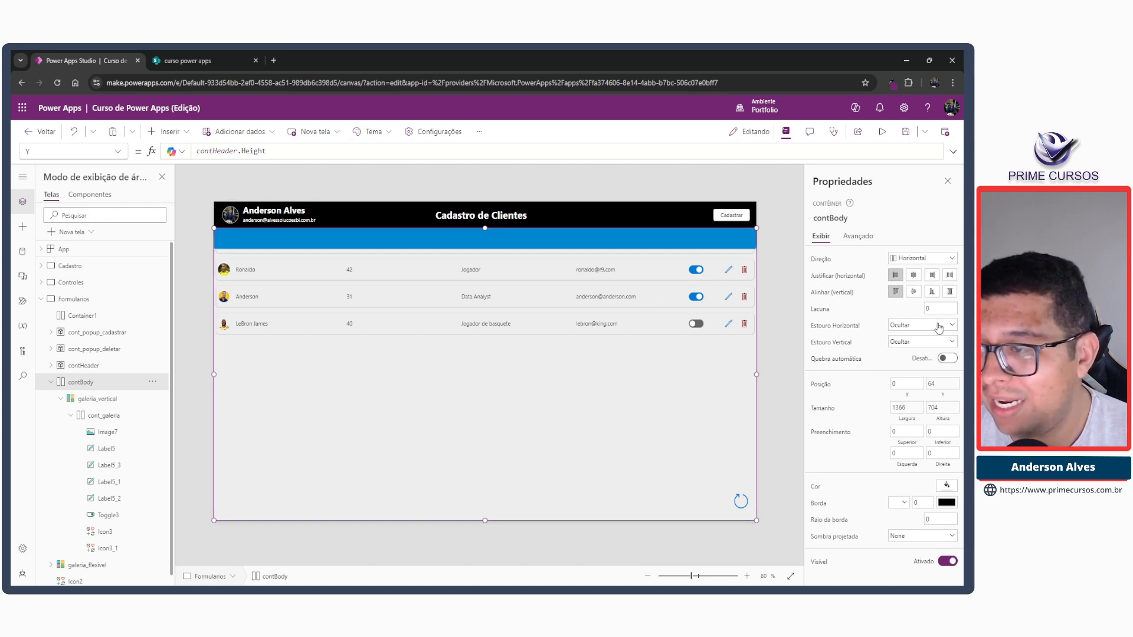
click(932, 384)
click(275, 152)
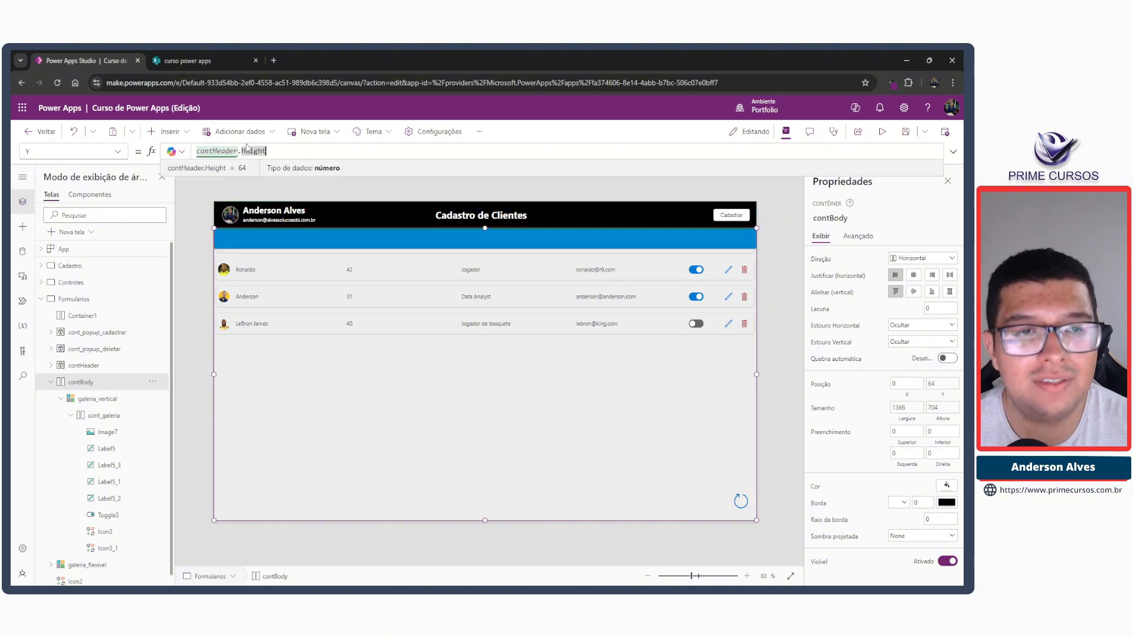
double_click(222, 150)
key(ctrl+v)
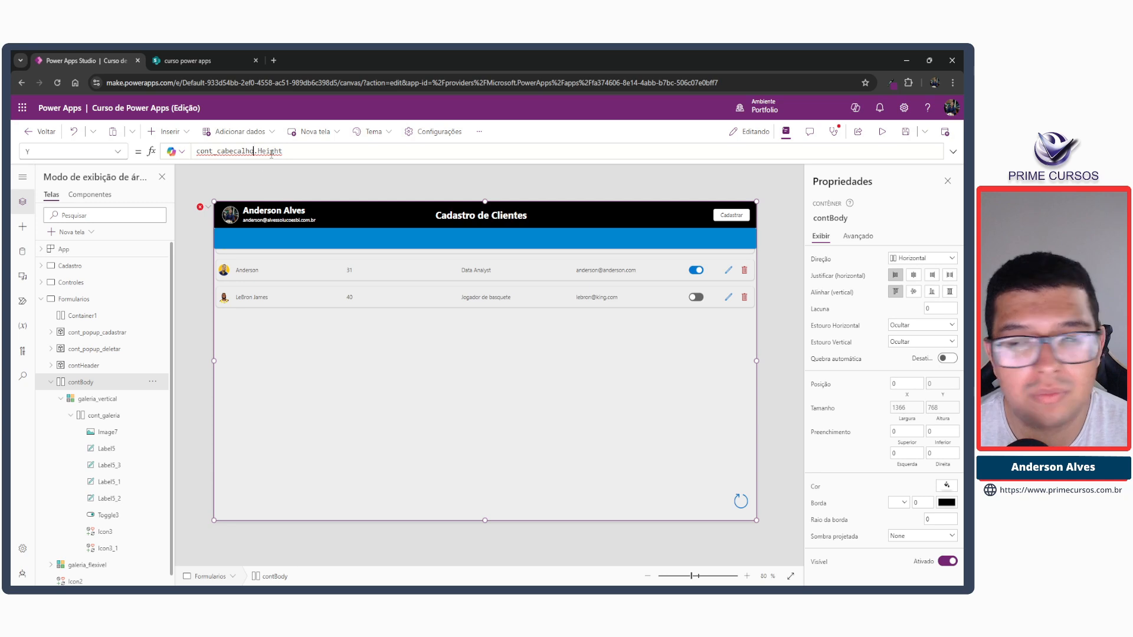
click(291, 189)
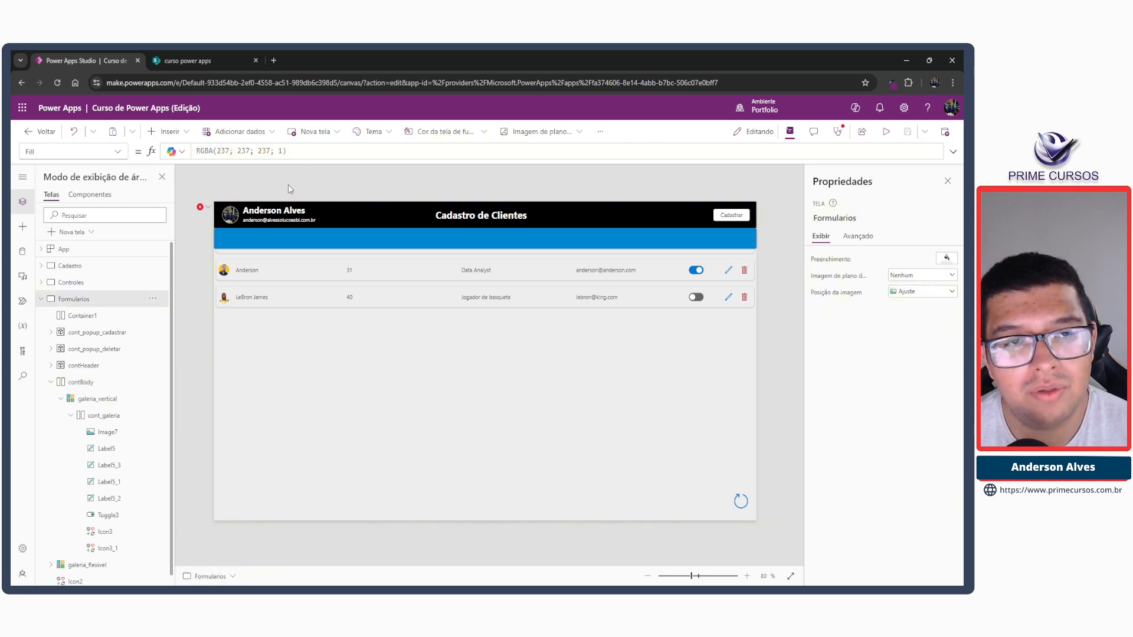
Rename Container1 on the Formularios screen as cont_cabecalho.
click(269, 340)
click(100, 386)
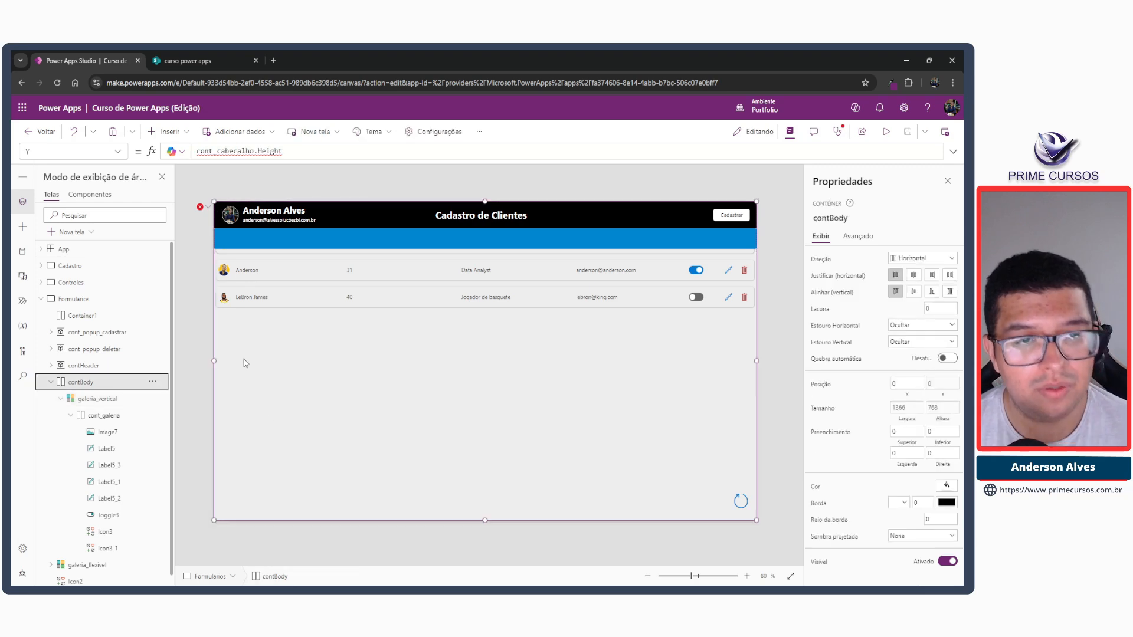
click(285, 234)
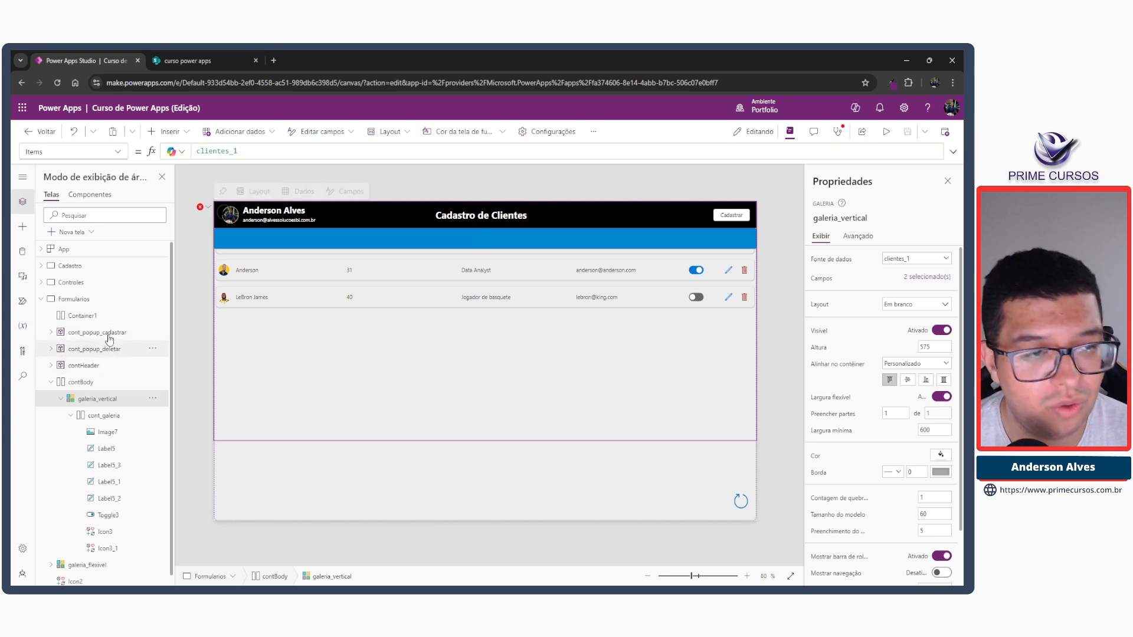
click(82, 315)
click(837, 219)
key(ctrl+v)
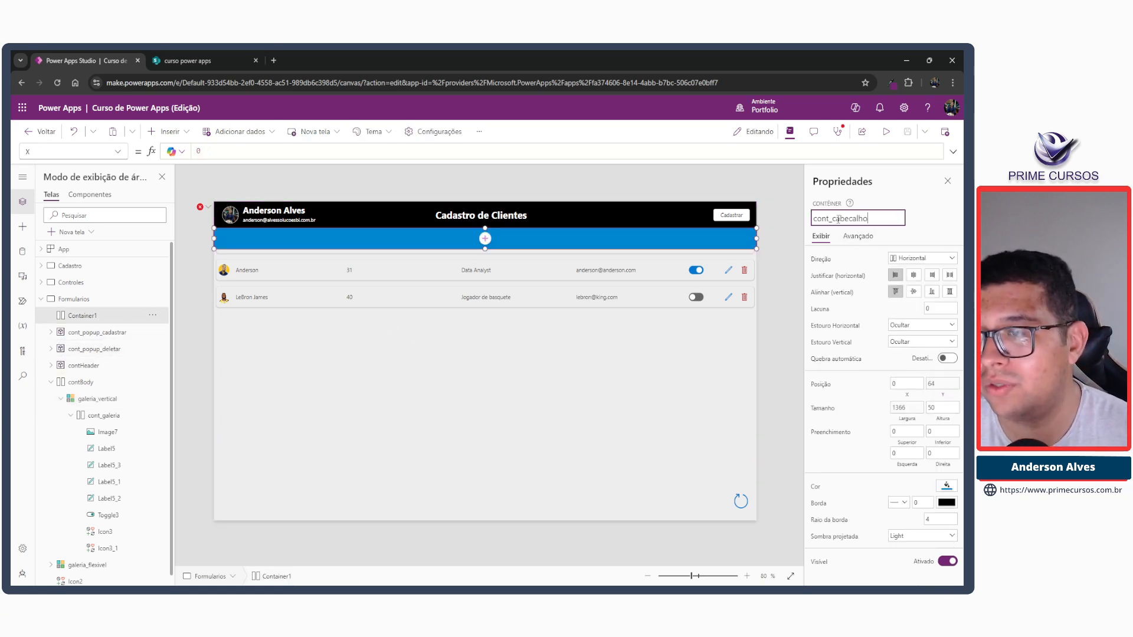
key(Return)
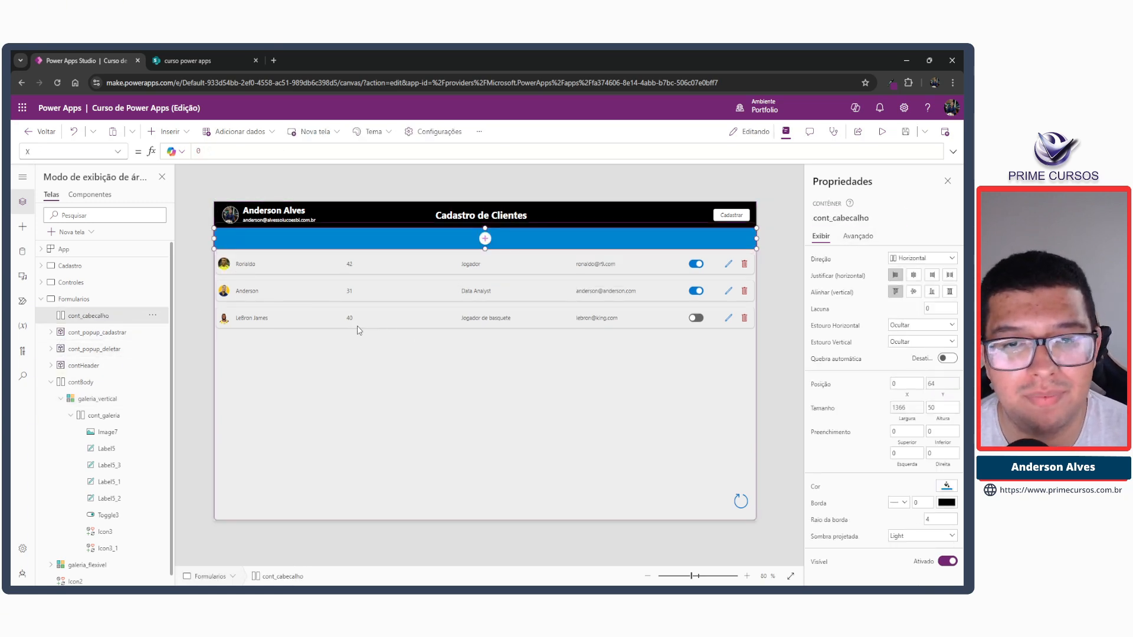
Change contBody's Y formula to cont_cabecalho.Y+cont_cabecalho.Height so the body starts below the column-title container.
click(522, 180)
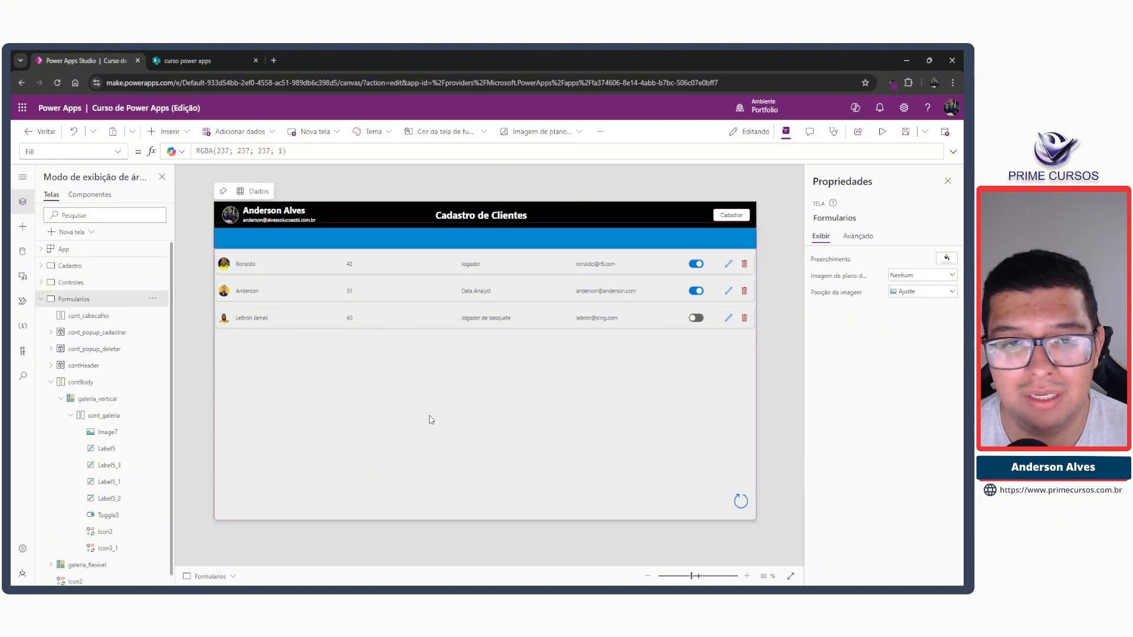
click(406, 411)
click(314, 479)
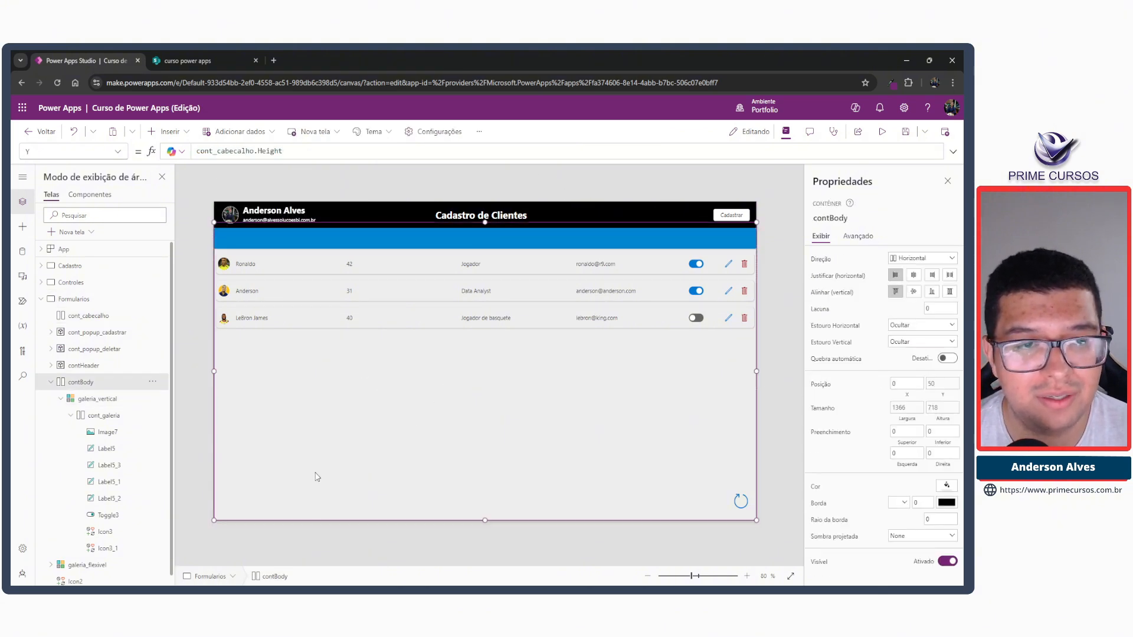
click(321, 443)
click(306, 495)
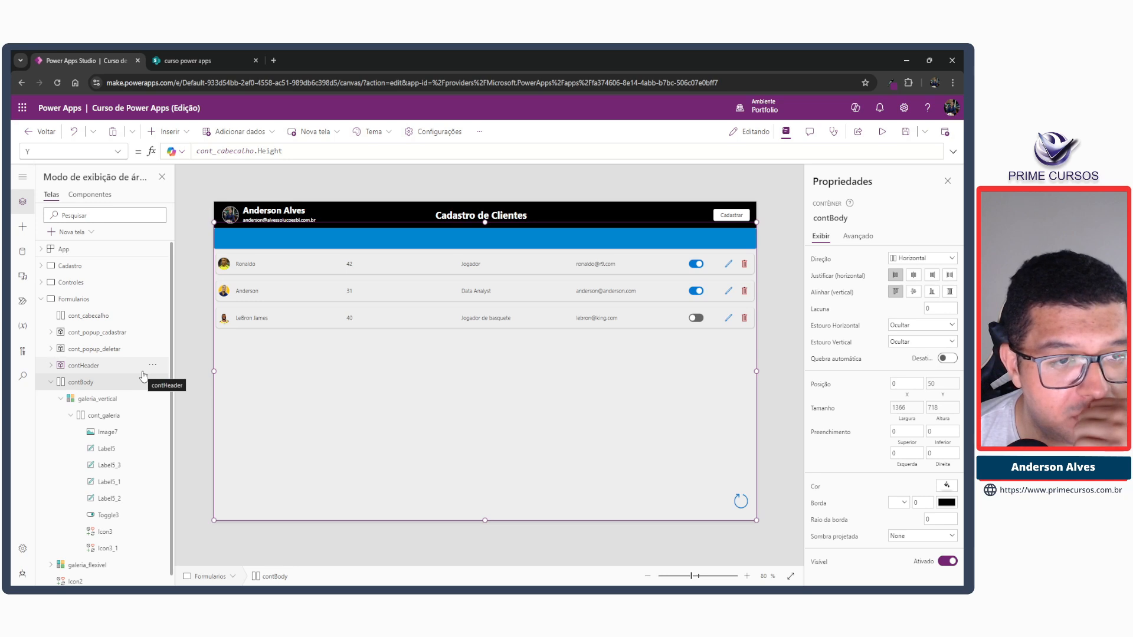
double_click(269, 151)
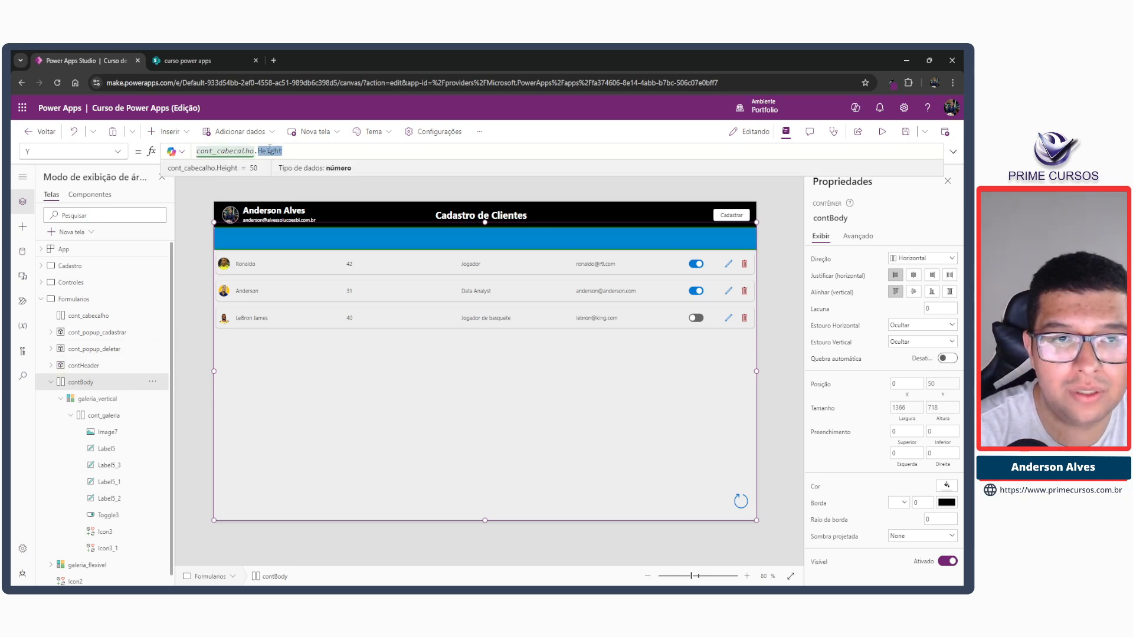
text(Y)
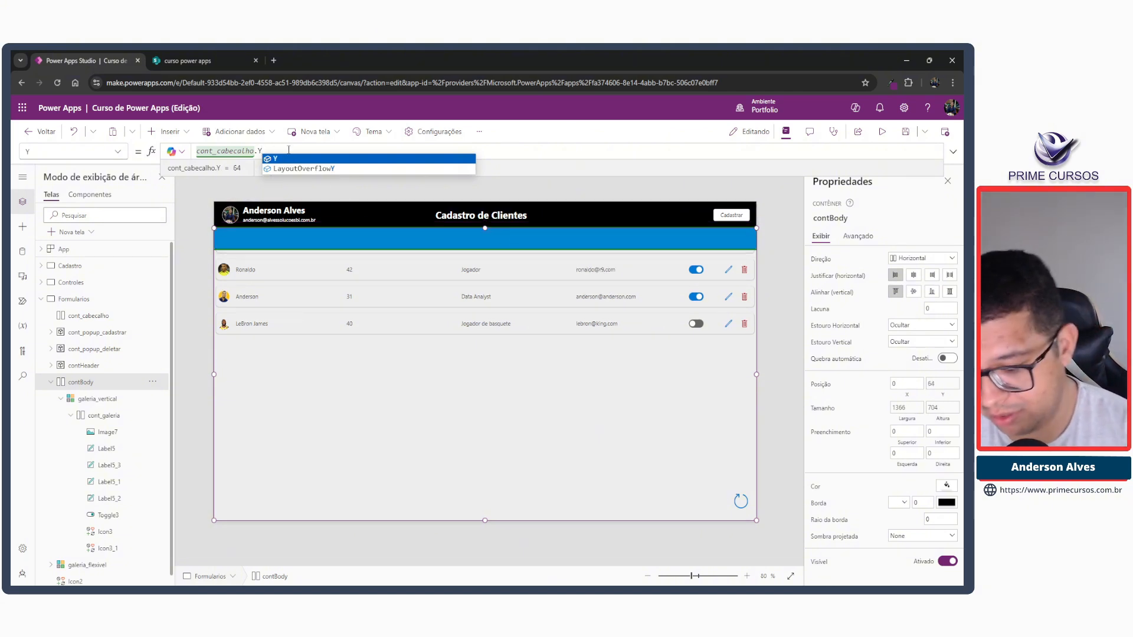
text(+)
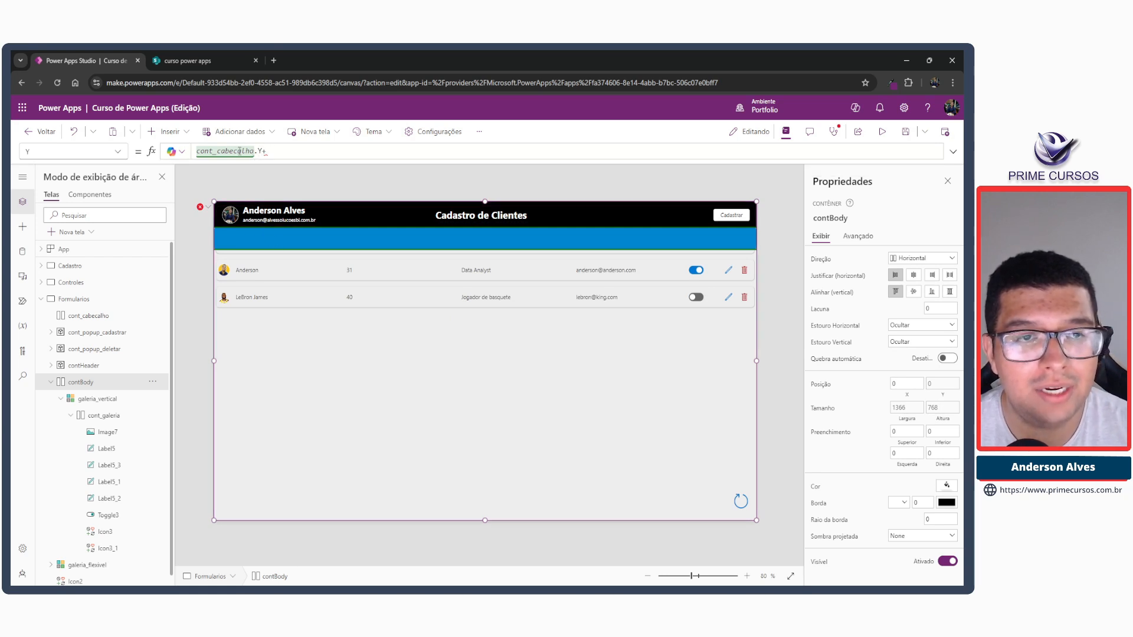
text(cont_cabecalho.)
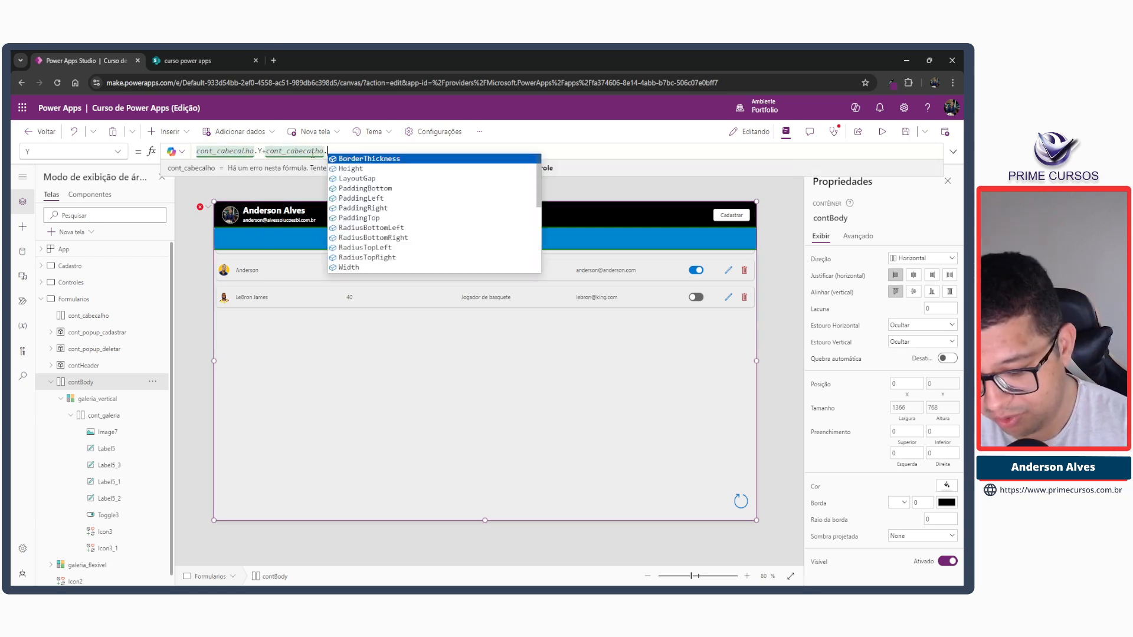
text(Height)
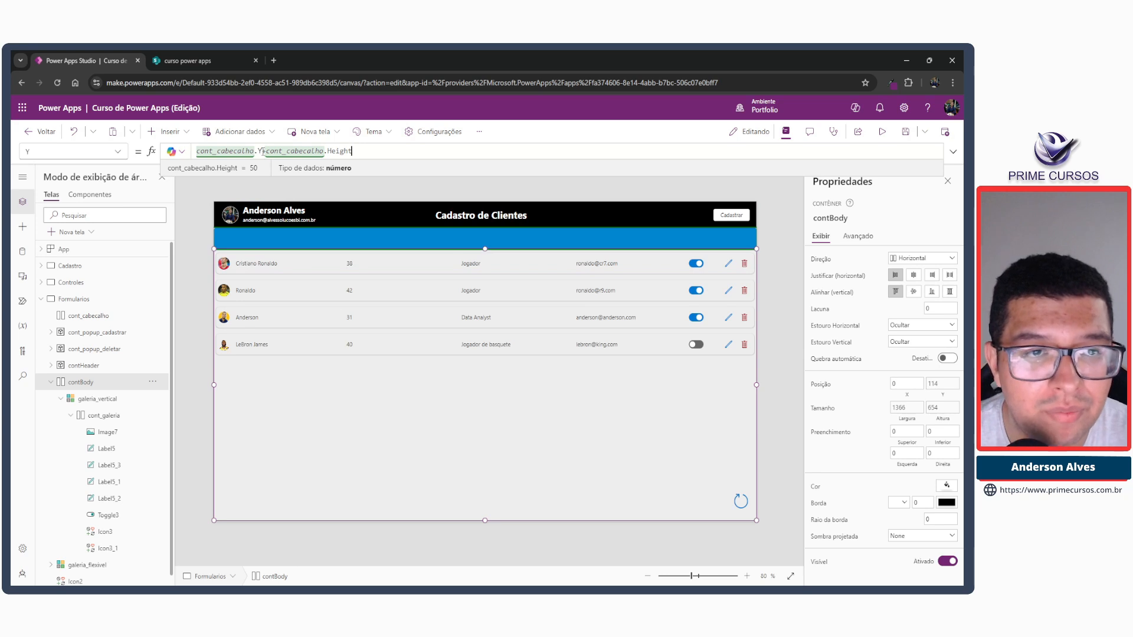
drag(263, 152, 196, 152)
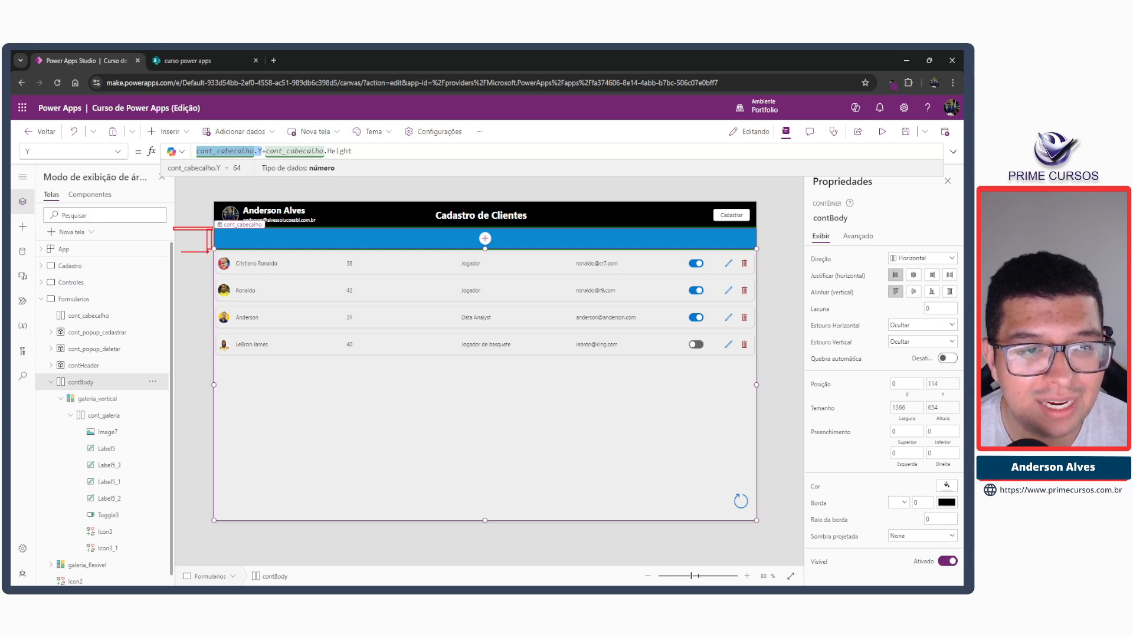
click(329, 182)
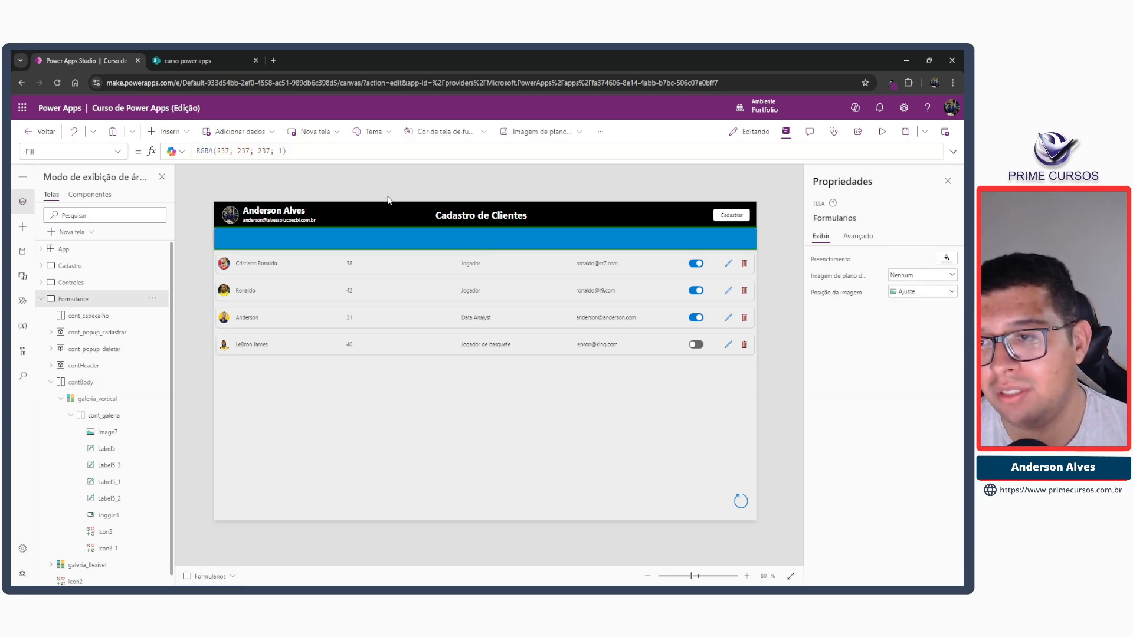
Set cont_cabecalho's border radius to 0 and its fill colour to light grey RGBA(237, 237, 237, 1).
click(434, 239)
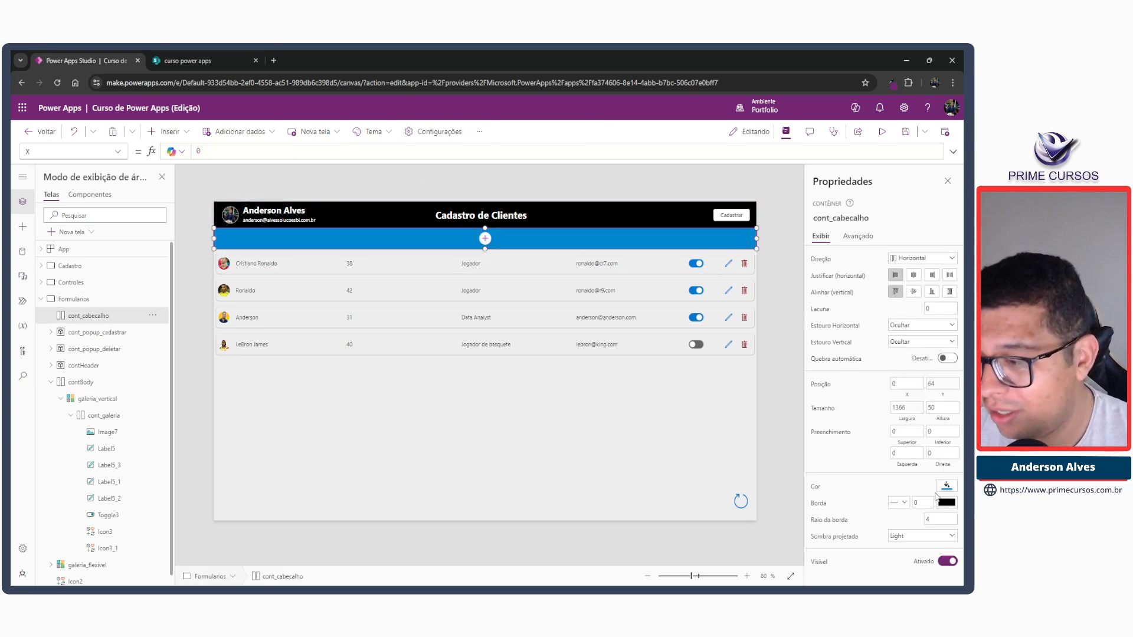
double_click(926, 519)
text(0)
key(Tab)
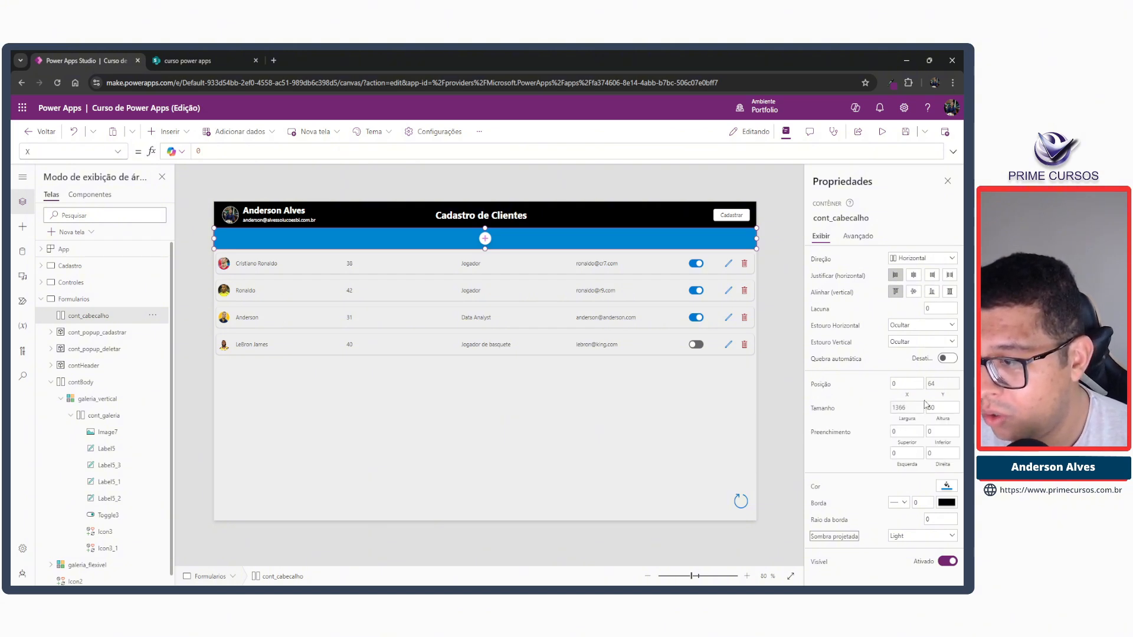
click(946, 486)
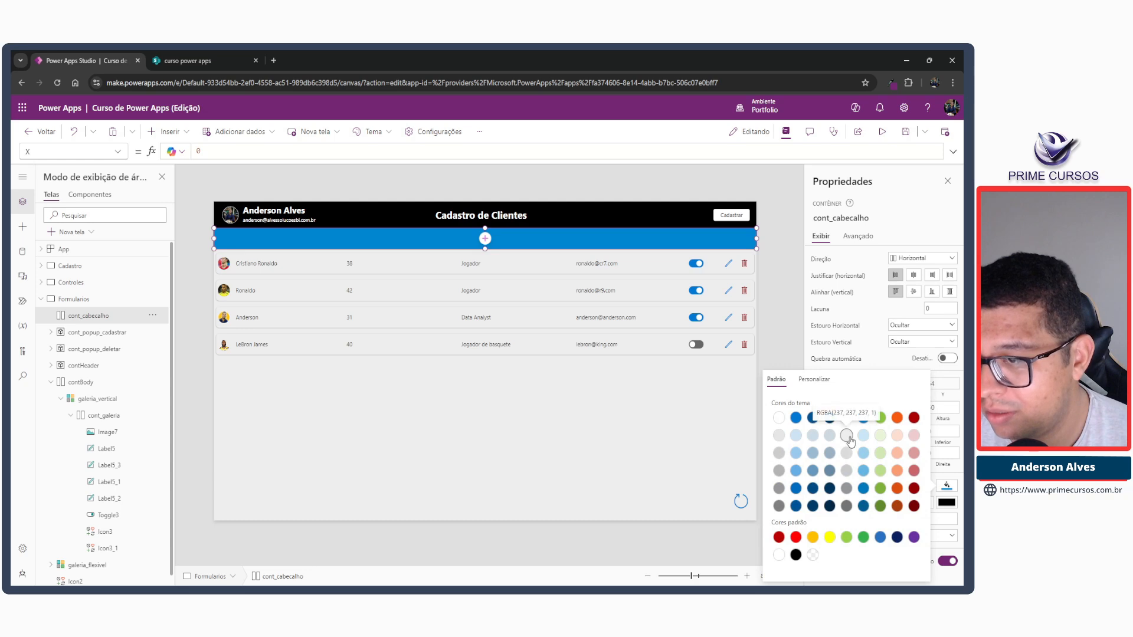
click(848, 439)
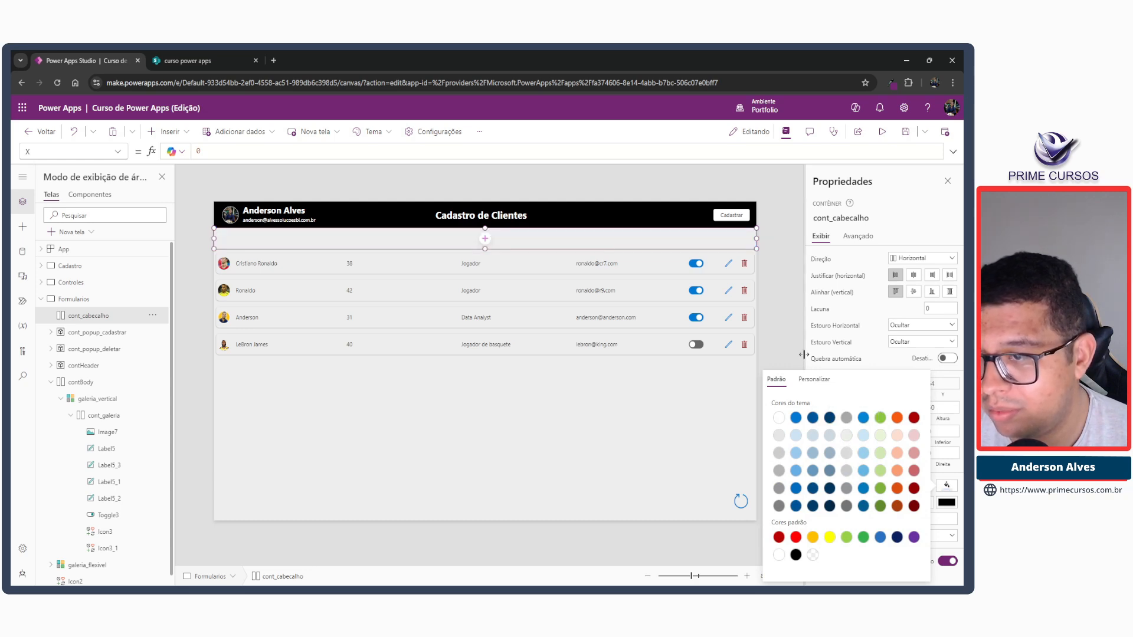
click(780, 344)
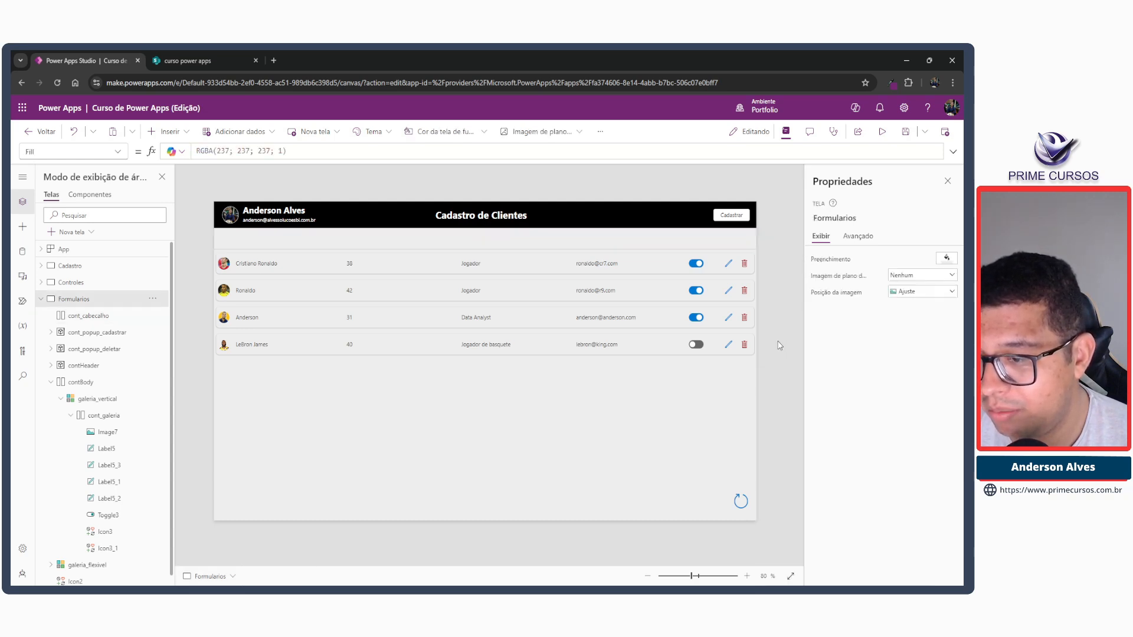
Set the fill colour of the contBody container to white.
click(736, 412)
click(608, 506)
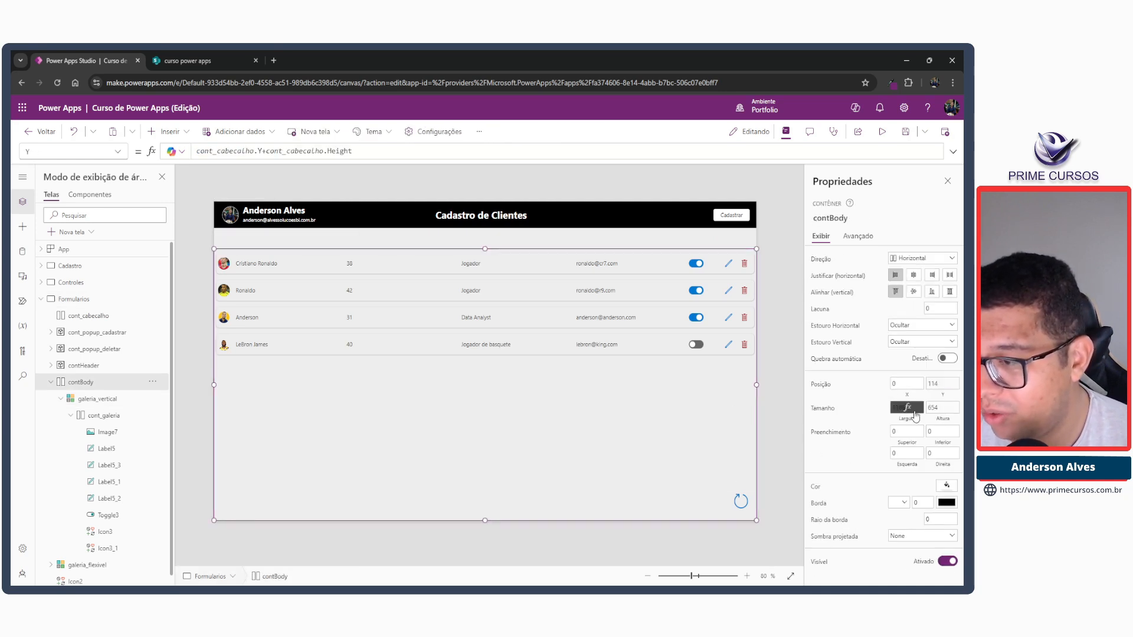
click(947, 486)
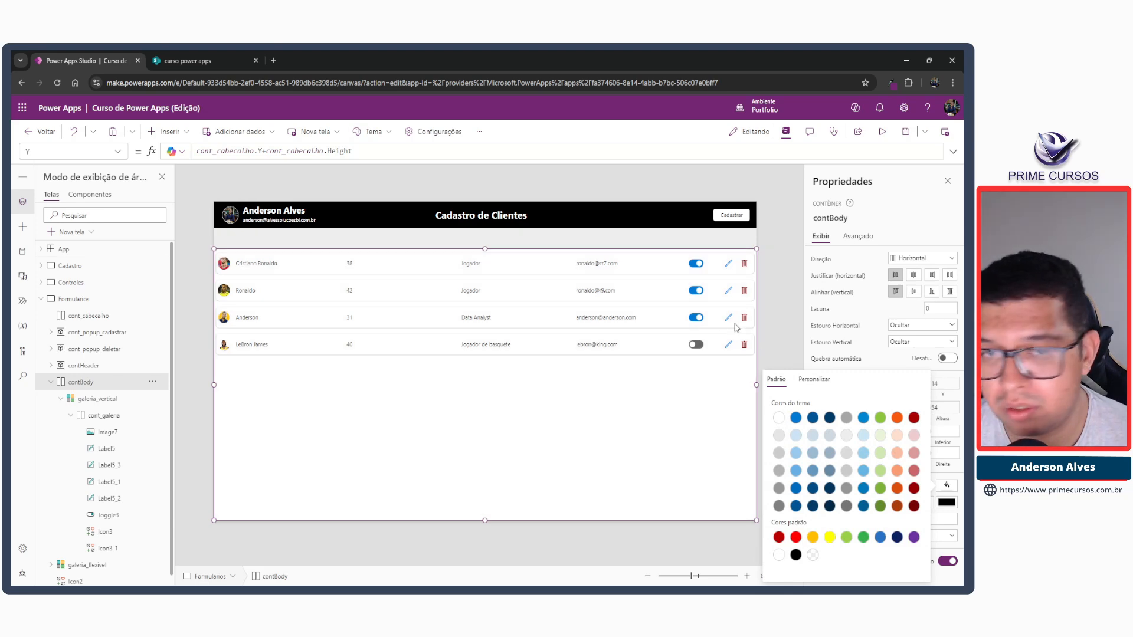
click(774, 313)
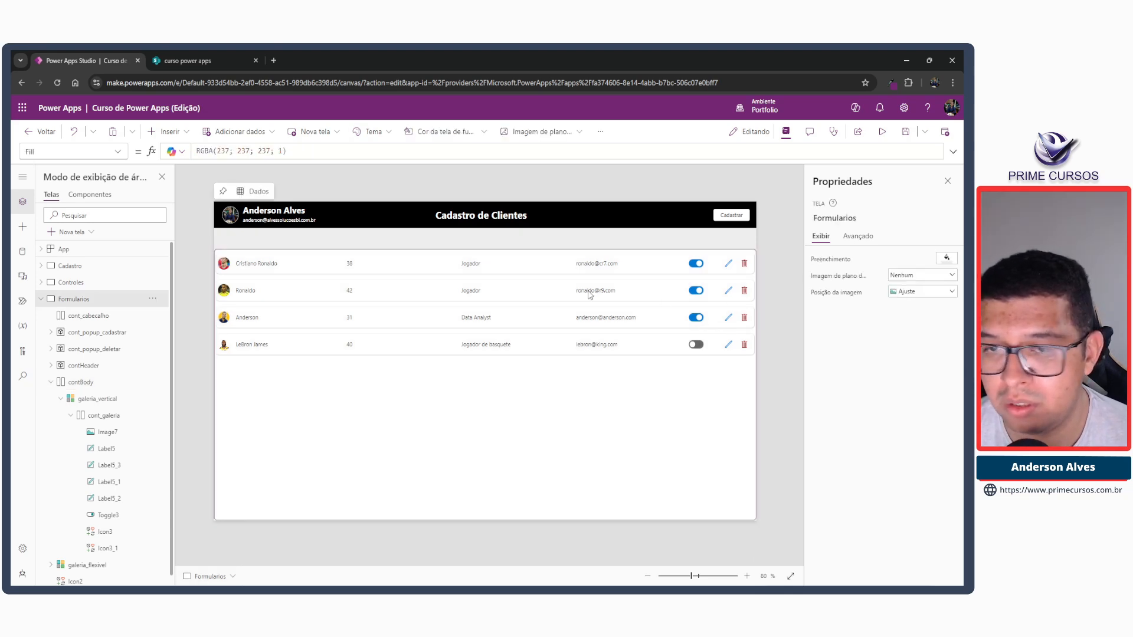
Fill the cont_galeria row container with light grey RGBA(237, 237, 237, 1).
click(501, 264)
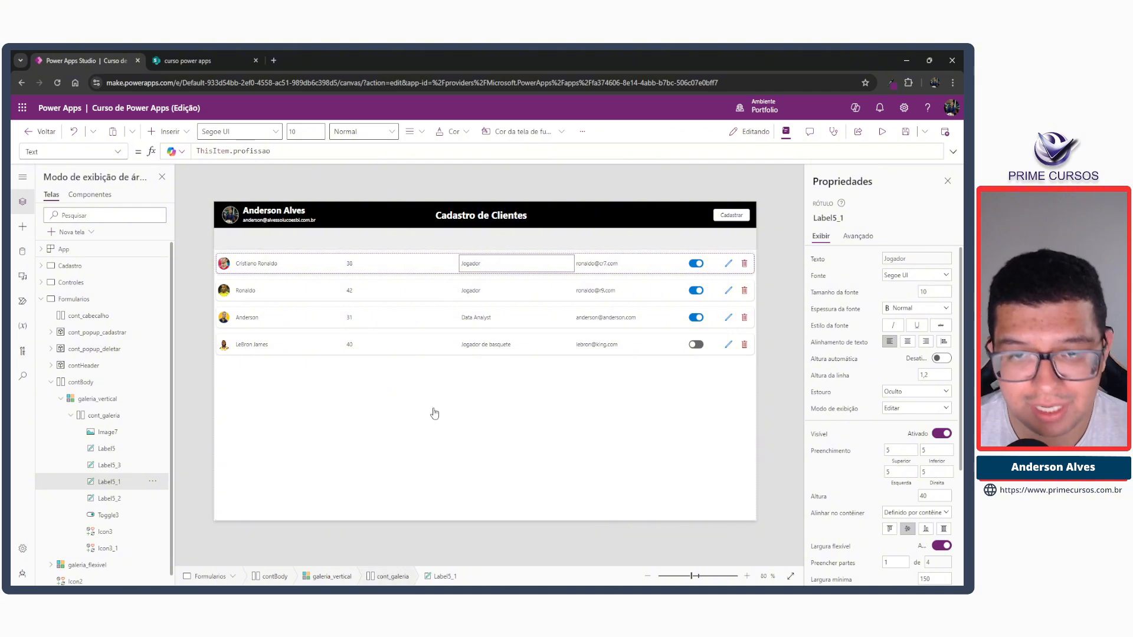
click(420, 332)
click(947, 485)
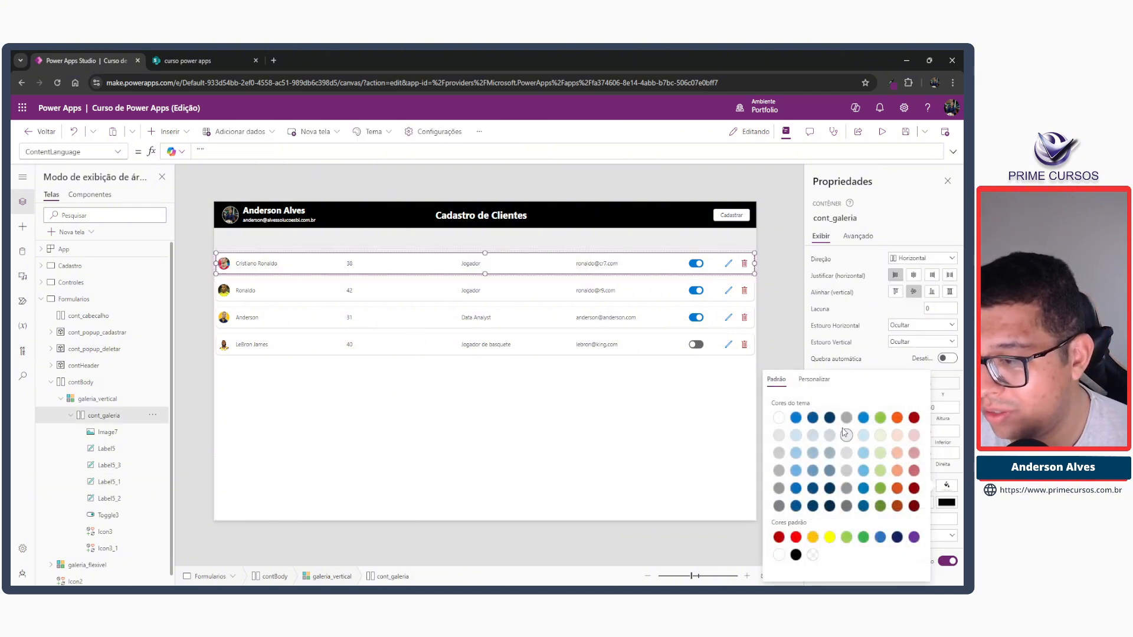
click(847, 437)
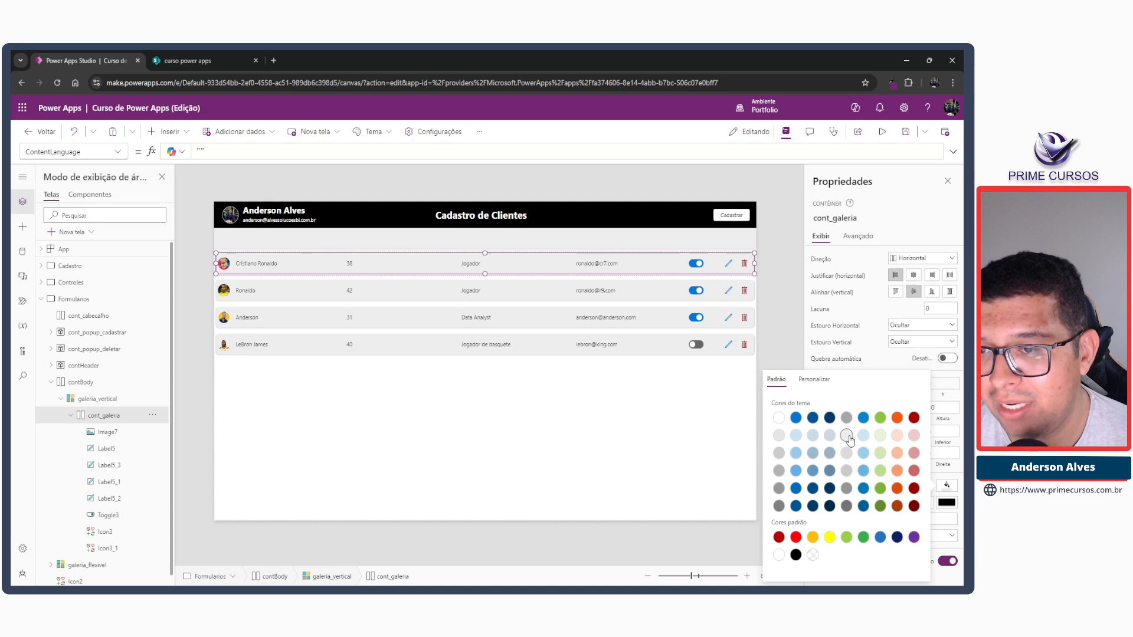
click(770, 263)
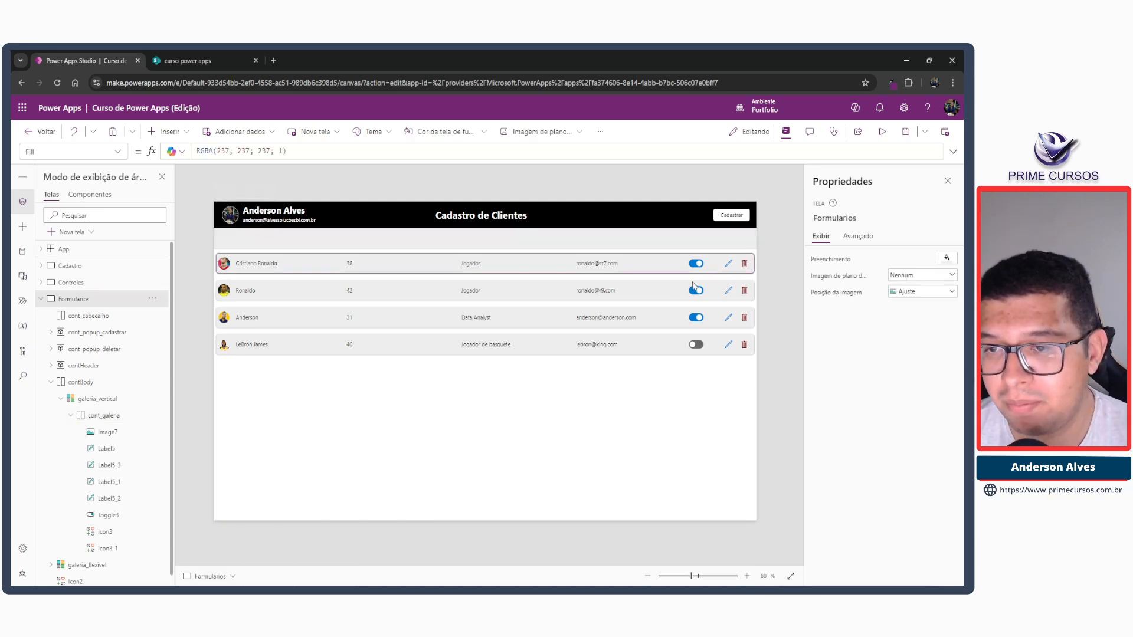
Reduce the opacity of cont_galeria's light grey fill (EDEDED) to about 50 percent.
click(657, 267)
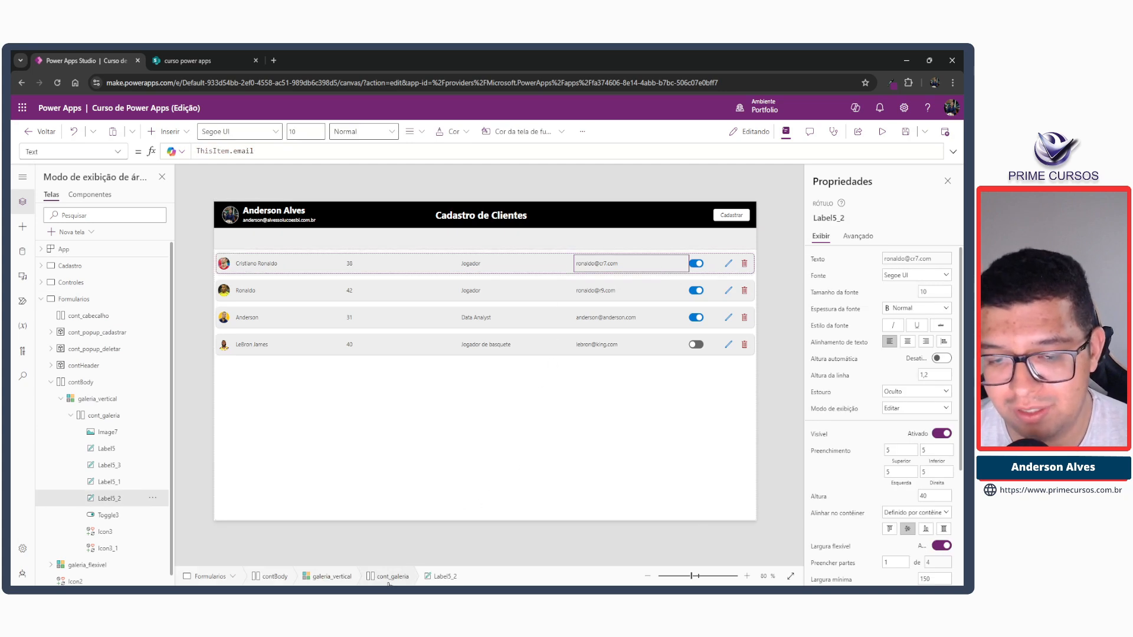
click(946, 486)
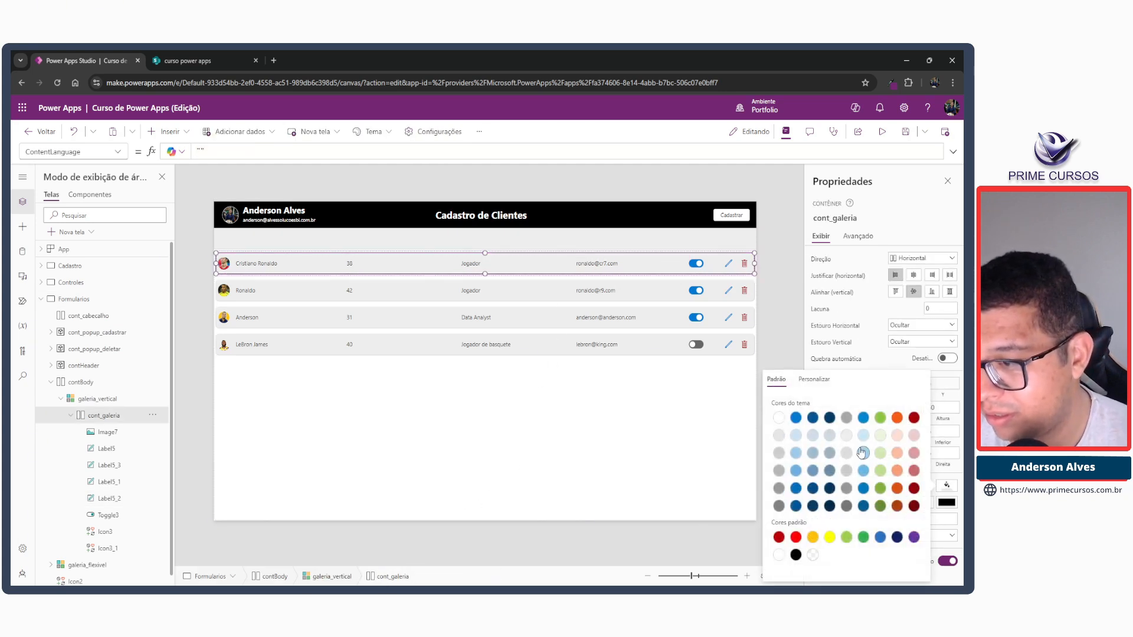
click(815, 379)
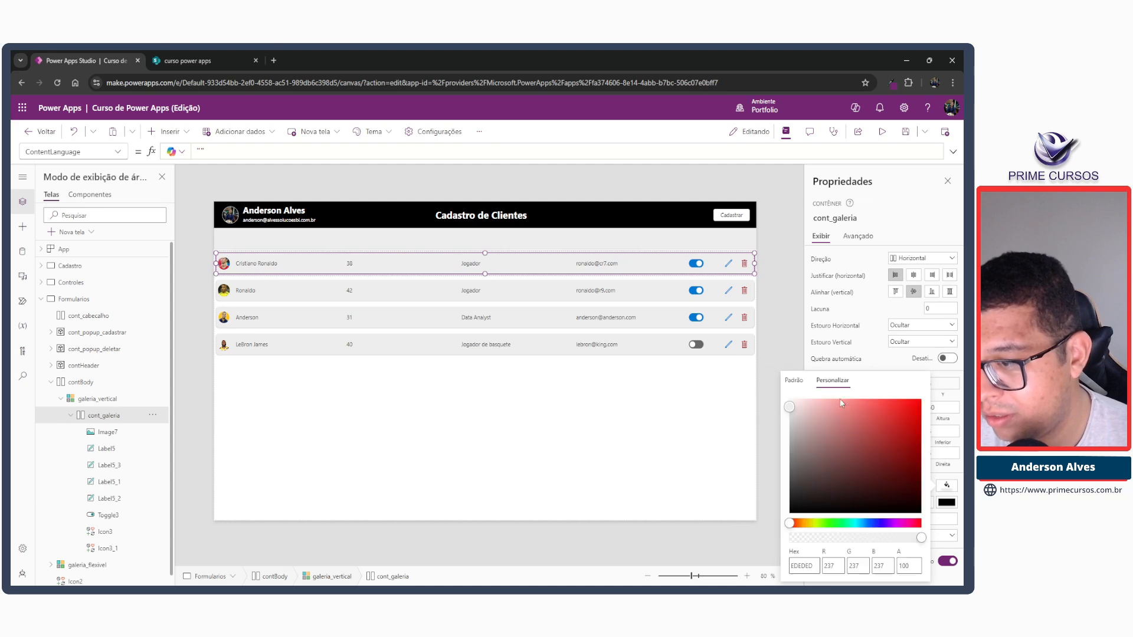
drag(920, 538, 856, 539)
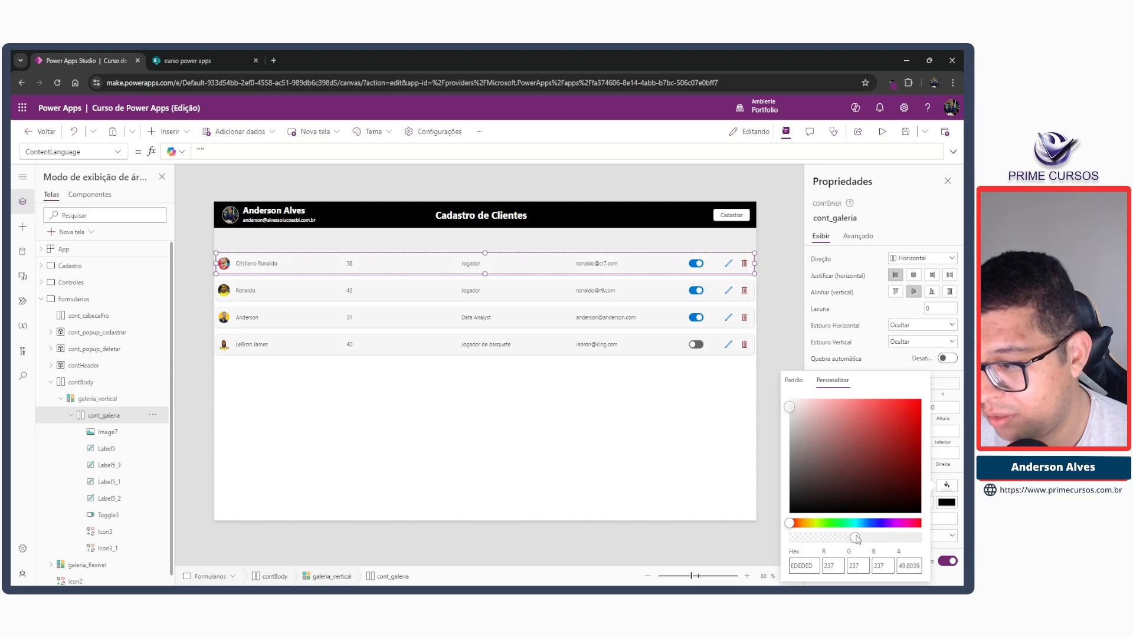
click(769, 306)
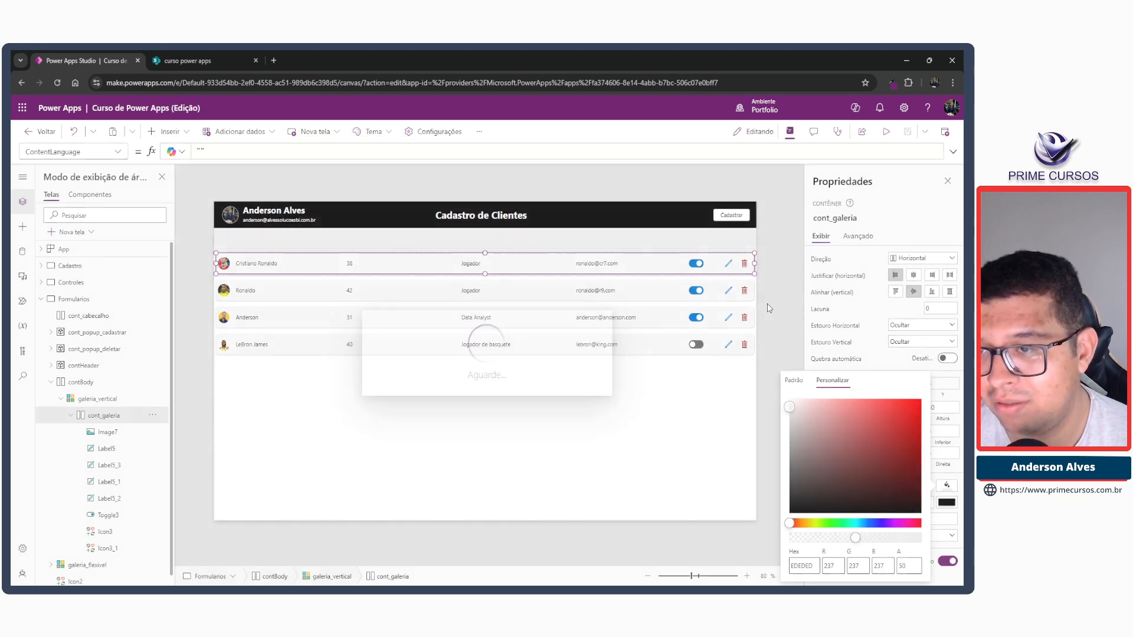
click(769, 307)
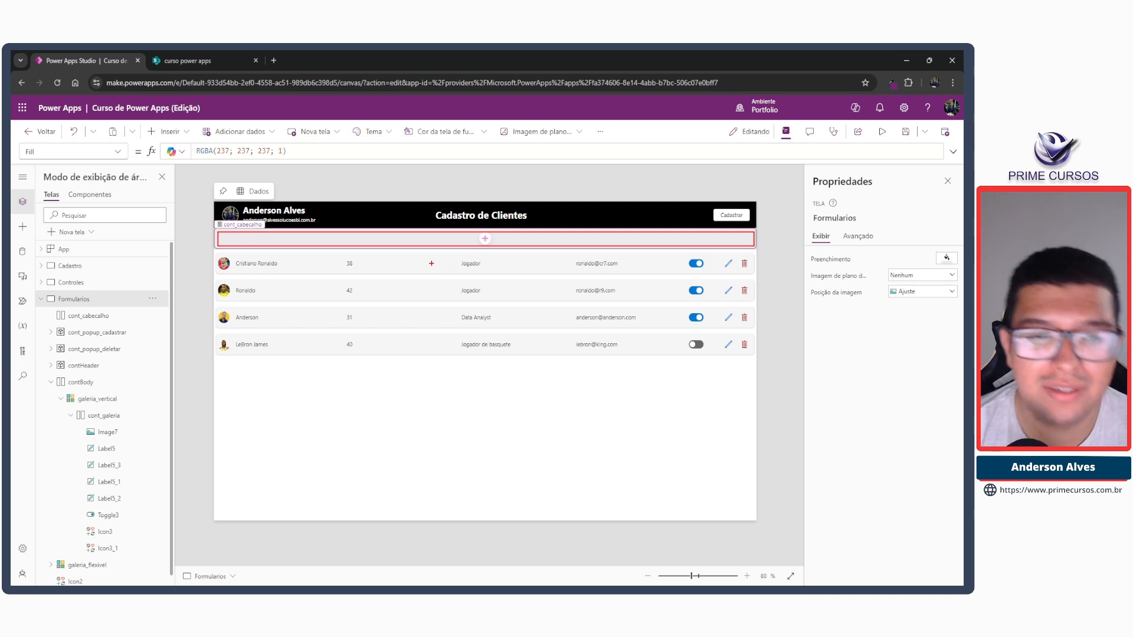
click(305, 266)
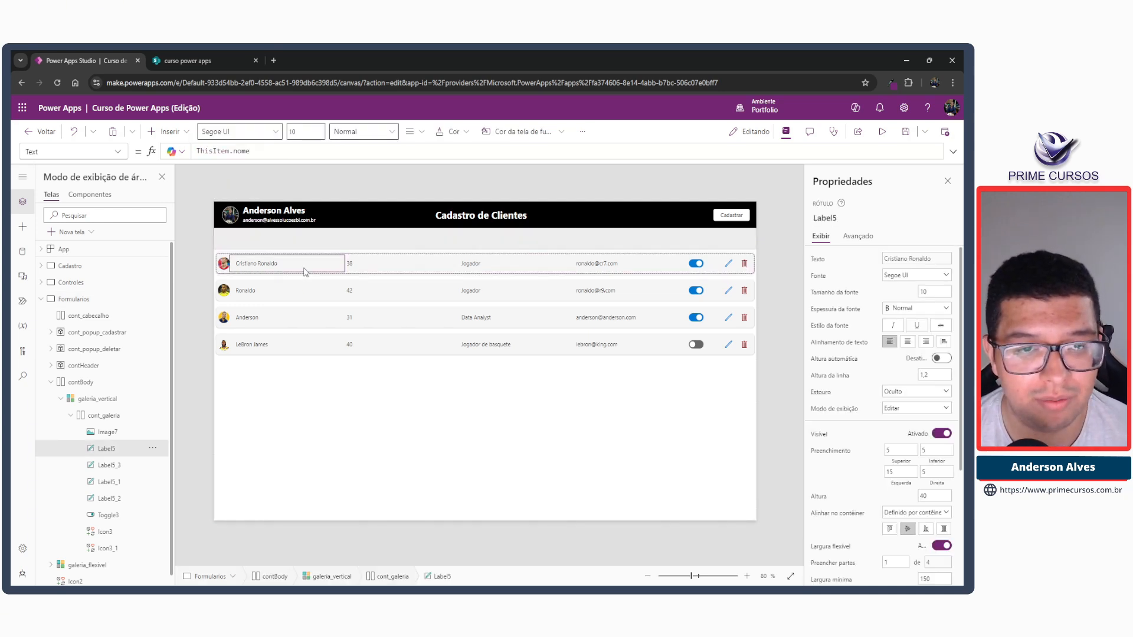
click(391, 576)
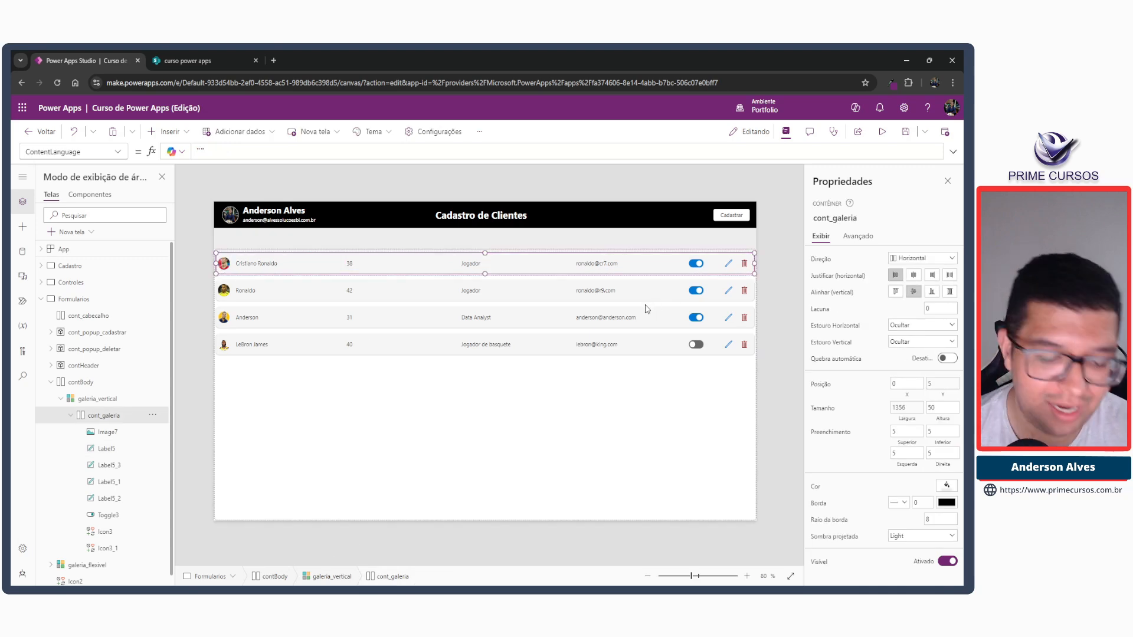
click(452, 240)
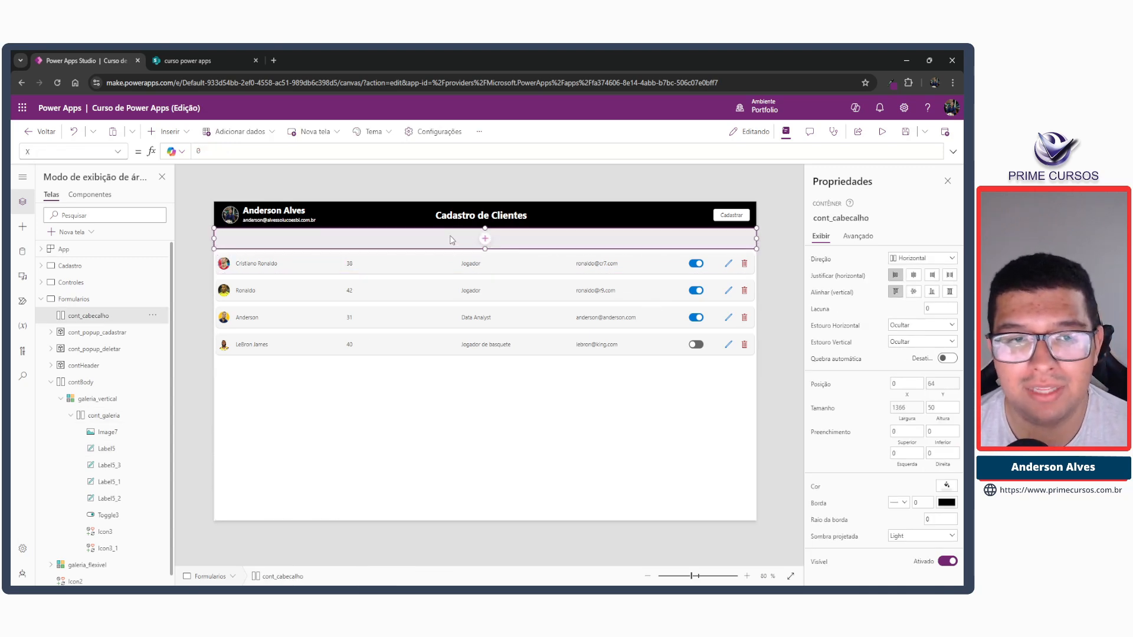
key(ctrl+v)
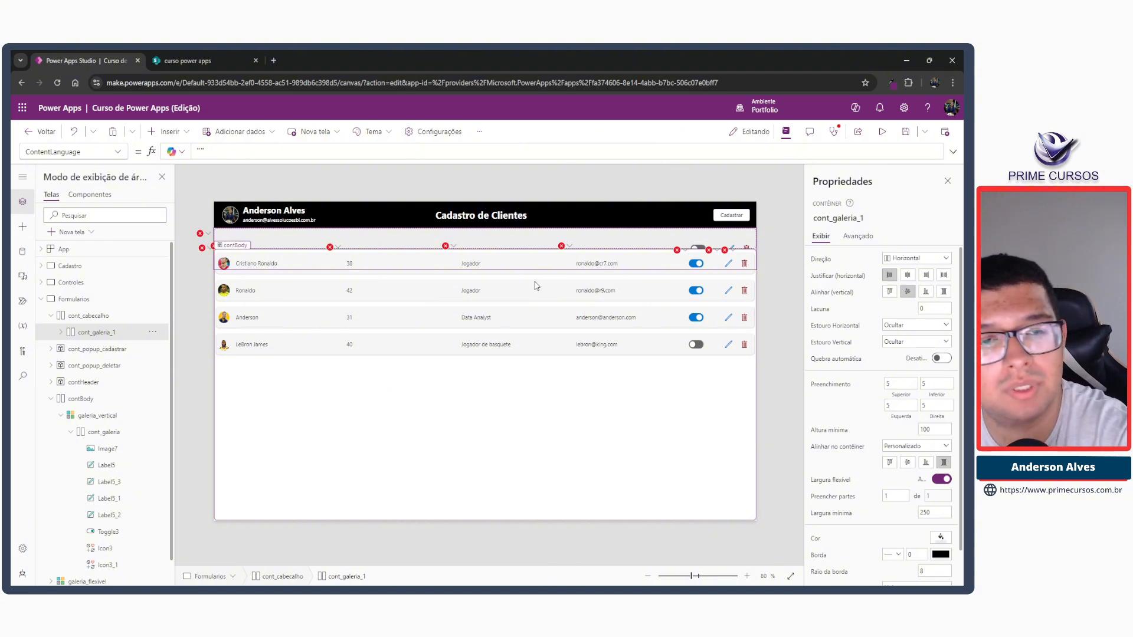
key(Delete)
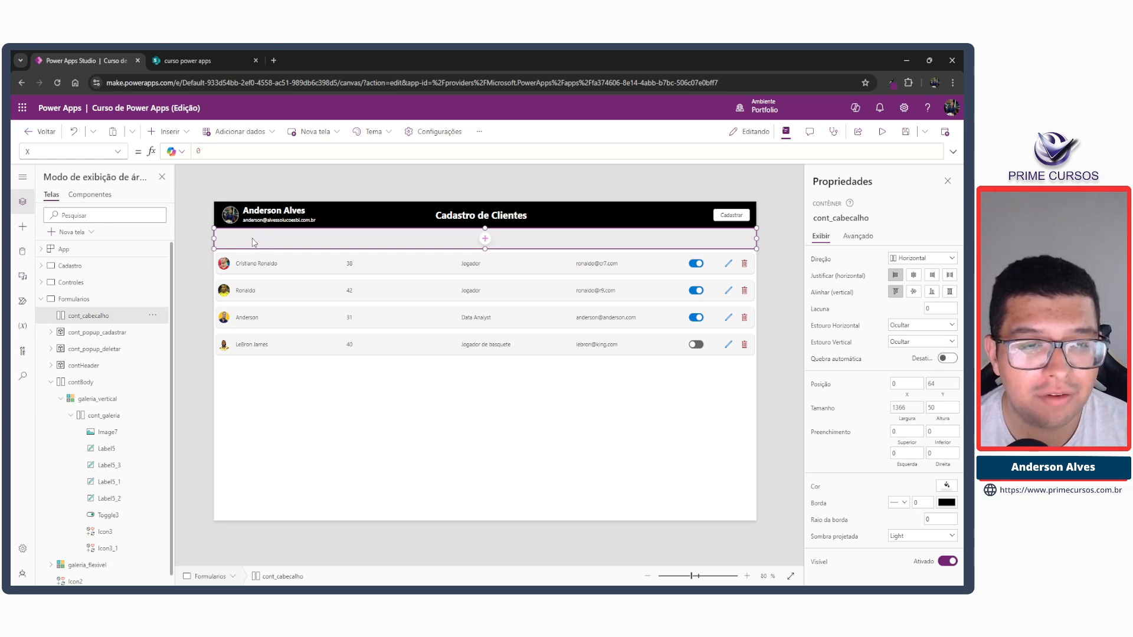
Paste a copy of the cont_cabecalho container inside cont_cabecalho itself and select the nested copy.
key(ctrl+v)
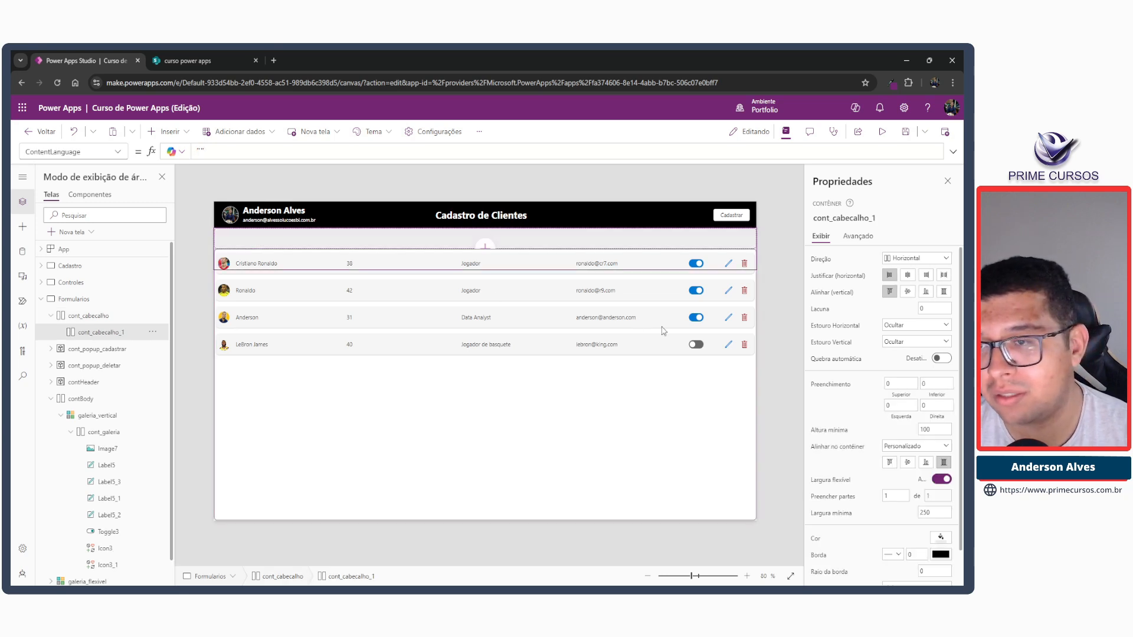
scroll(934, 420, down, 1)
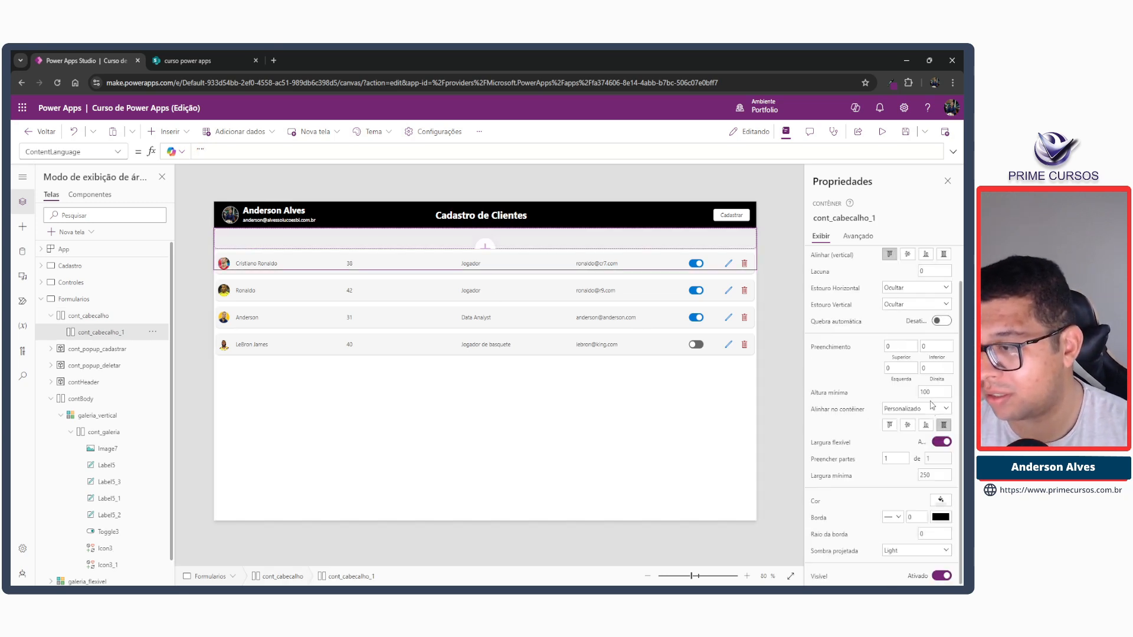
scroll(933, 404, up, 1)
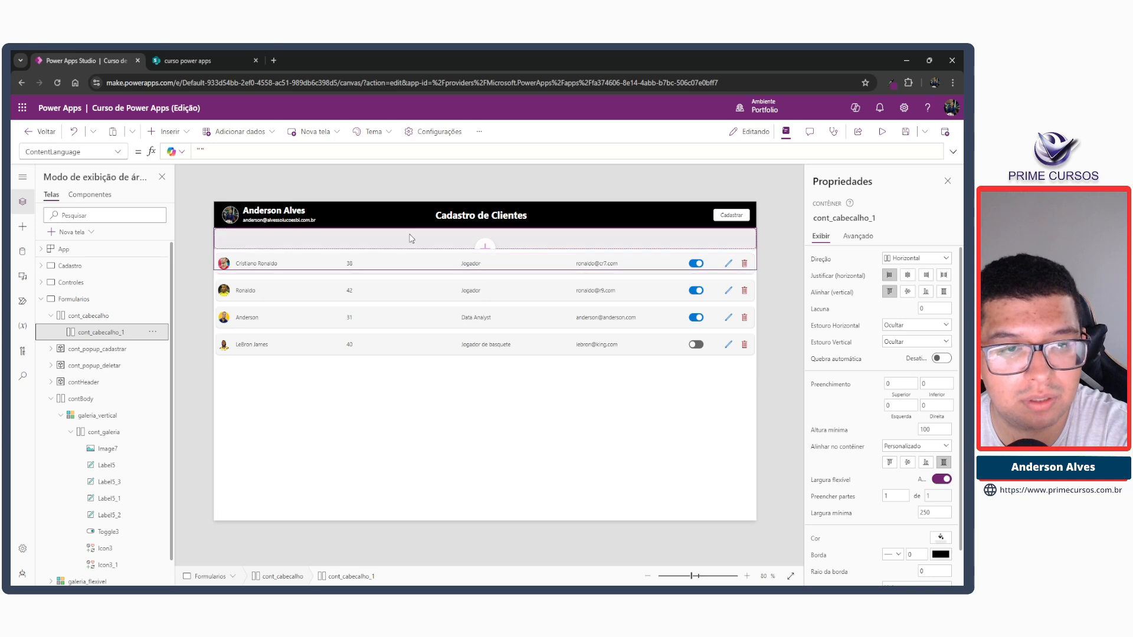
click(80, 318)
click(81, 333)
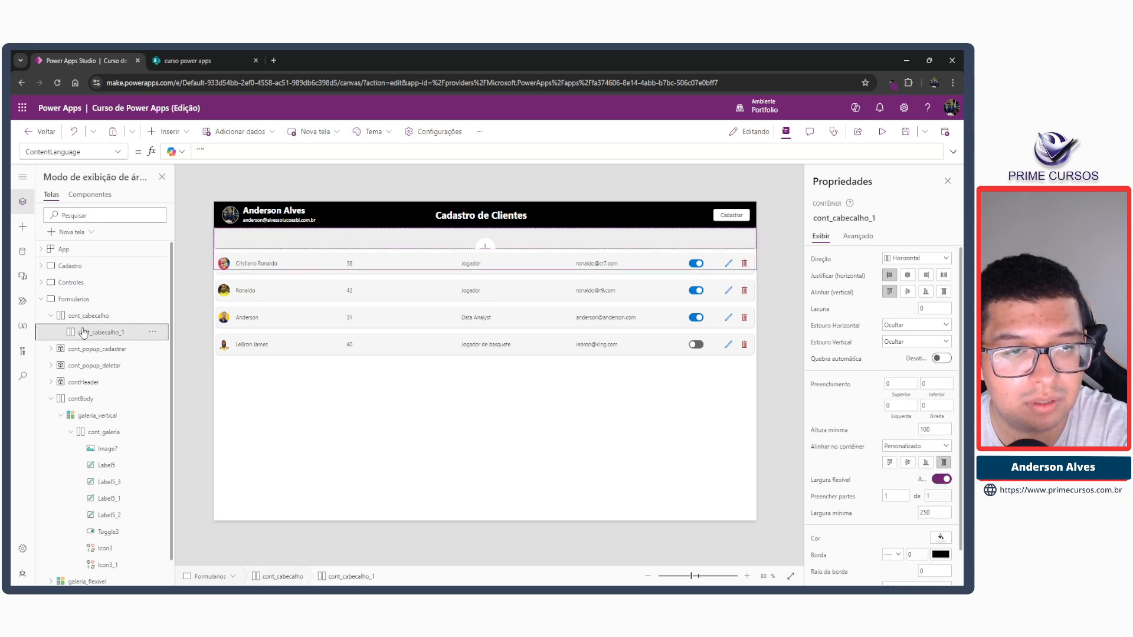
Try a minimum height of 60 on the nested container cont_cabecalho_1, settling on 50.
double_click(933, 430)
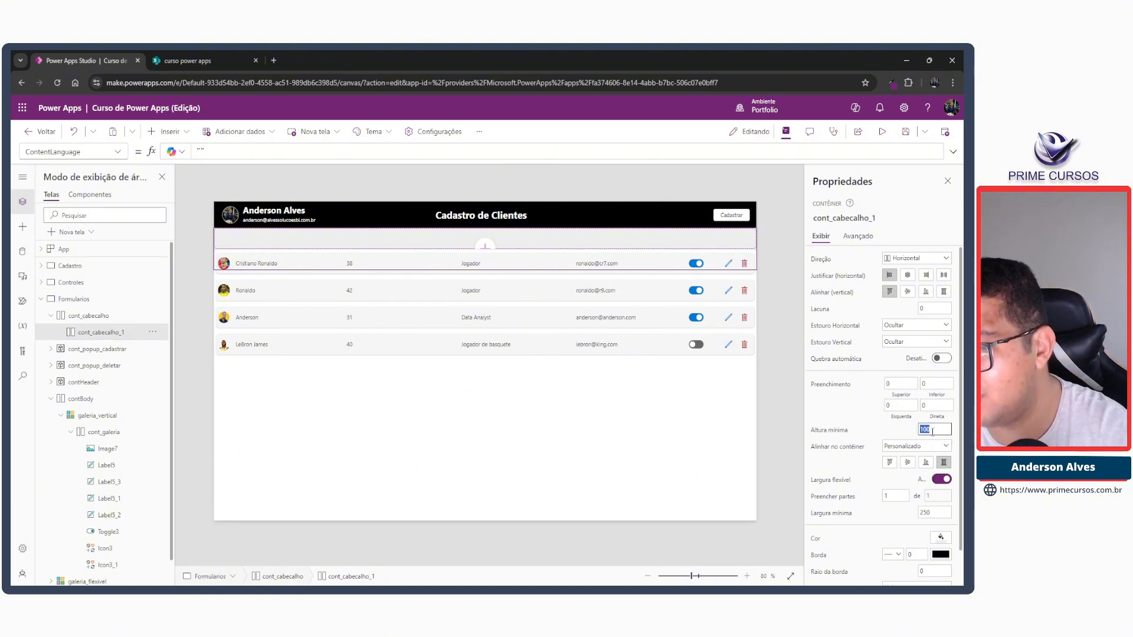
text(60)
key(Tab)
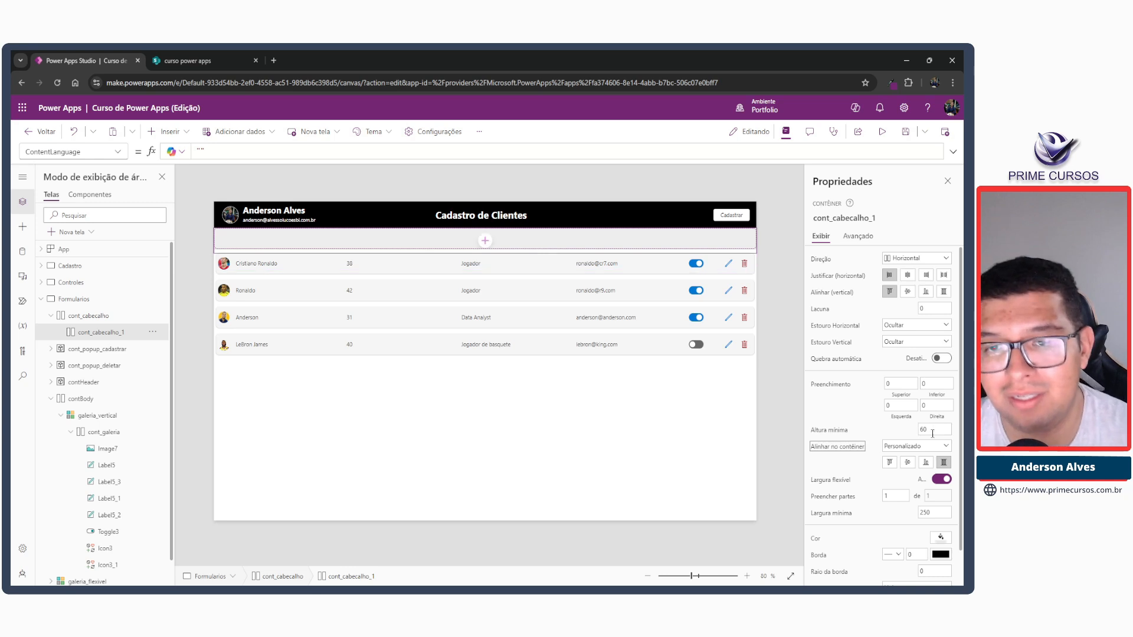
double_click(935, 429)
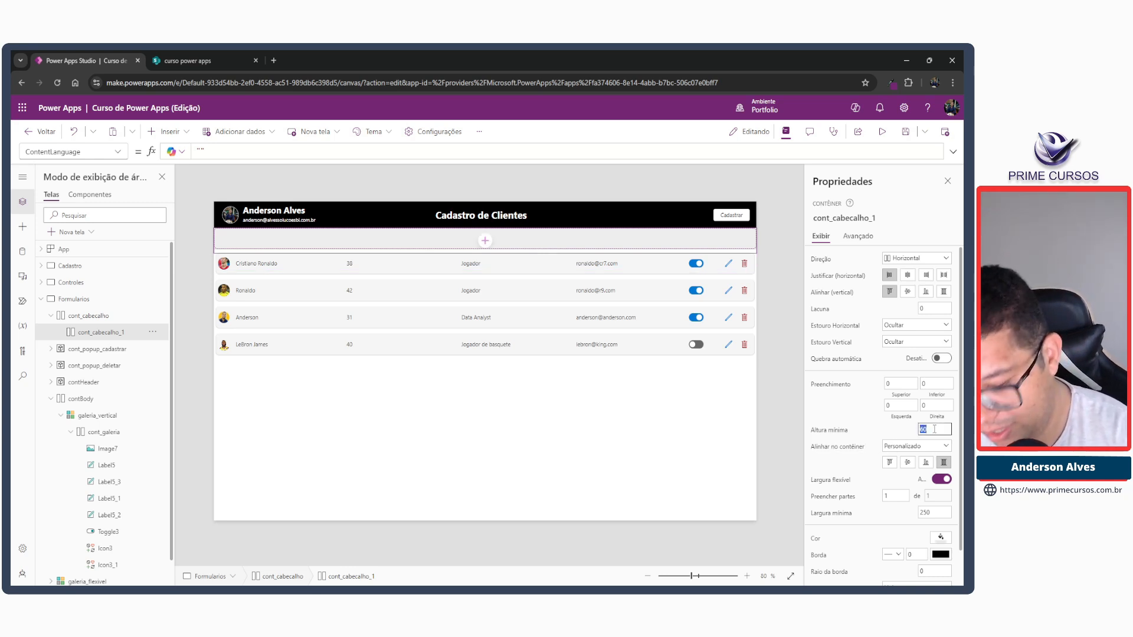
text(50)
key(Tab)
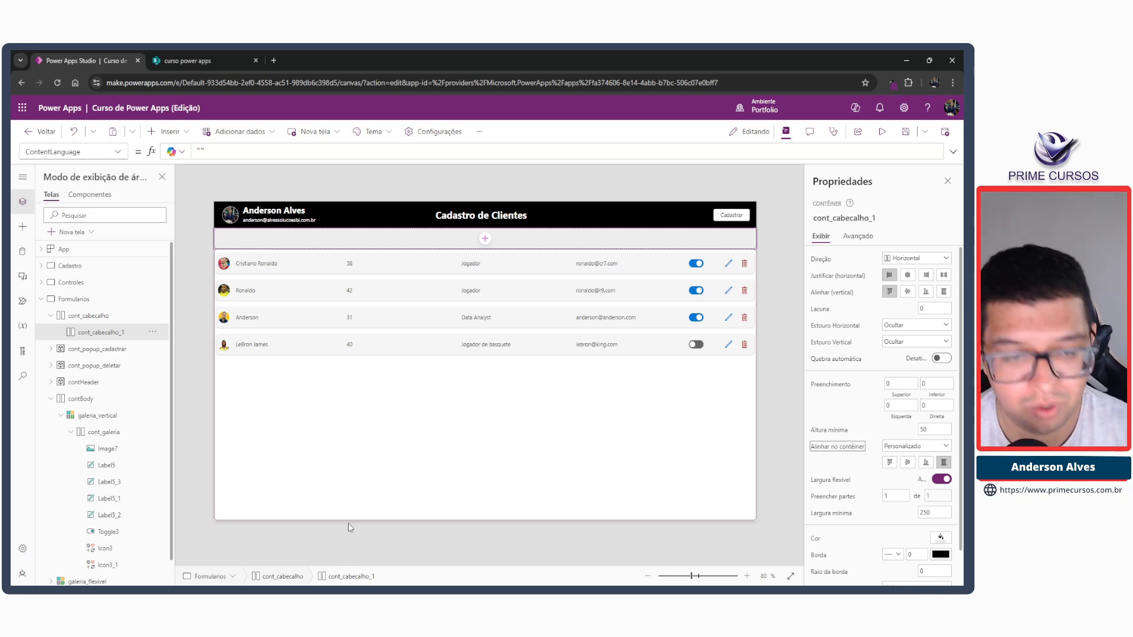
Set cont_cabecalho's padding to 5 on all four sides and its fill colour to white.
click(279, 577)
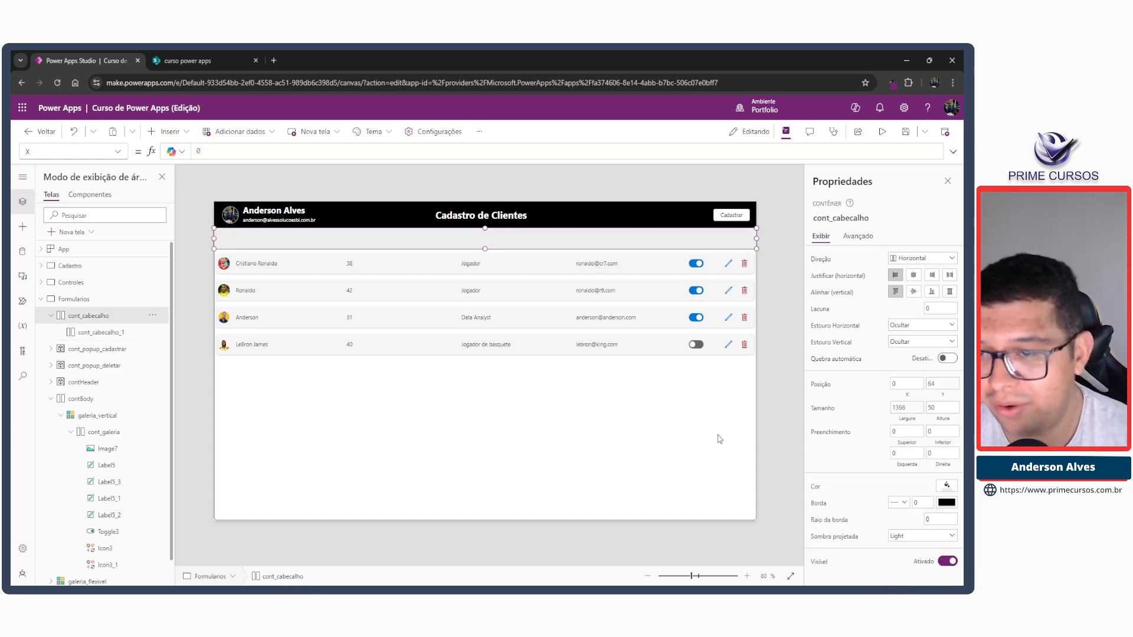
click(899, 430)
text(5)
key(Tab)
text(5)
key(Tab)
text(5)
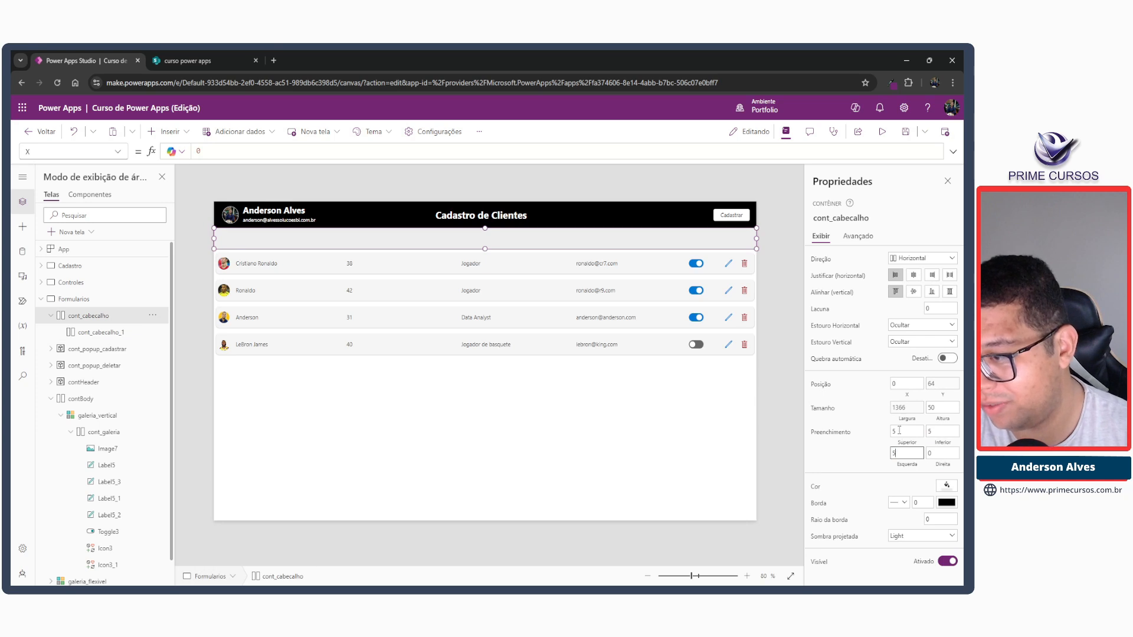
key(Tab)
text(5)
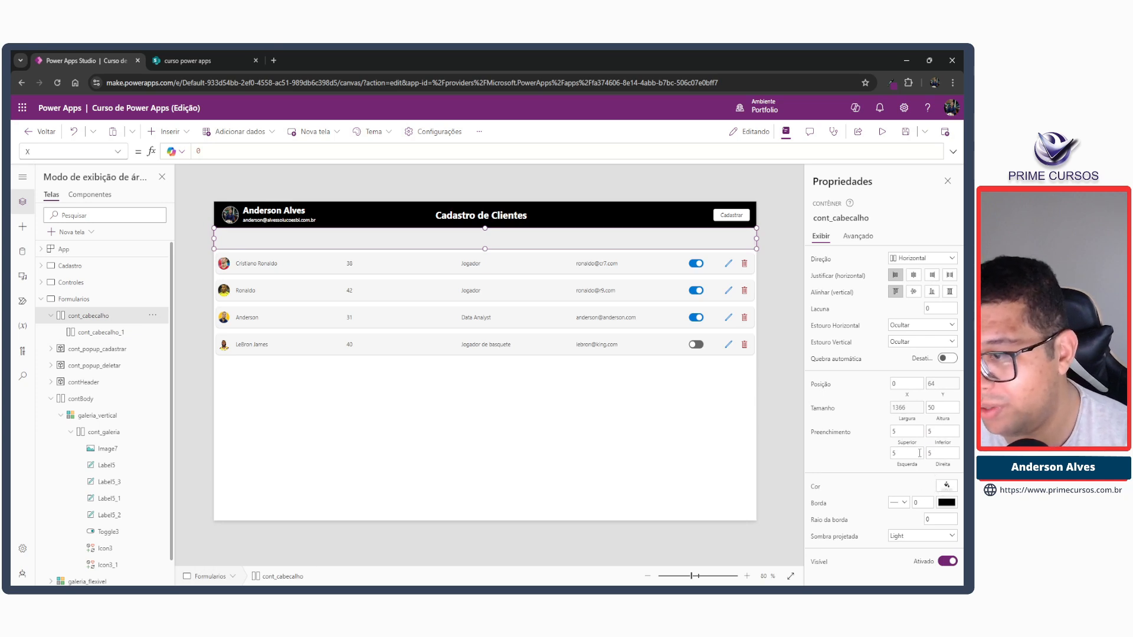
click(946, 485)
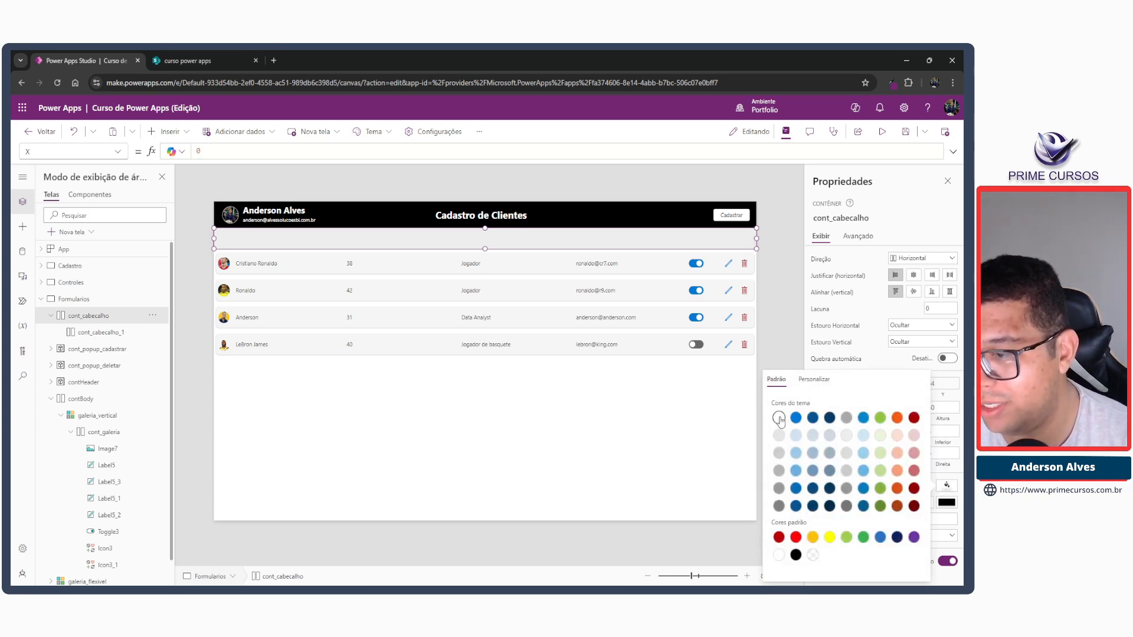
click(771, 300)
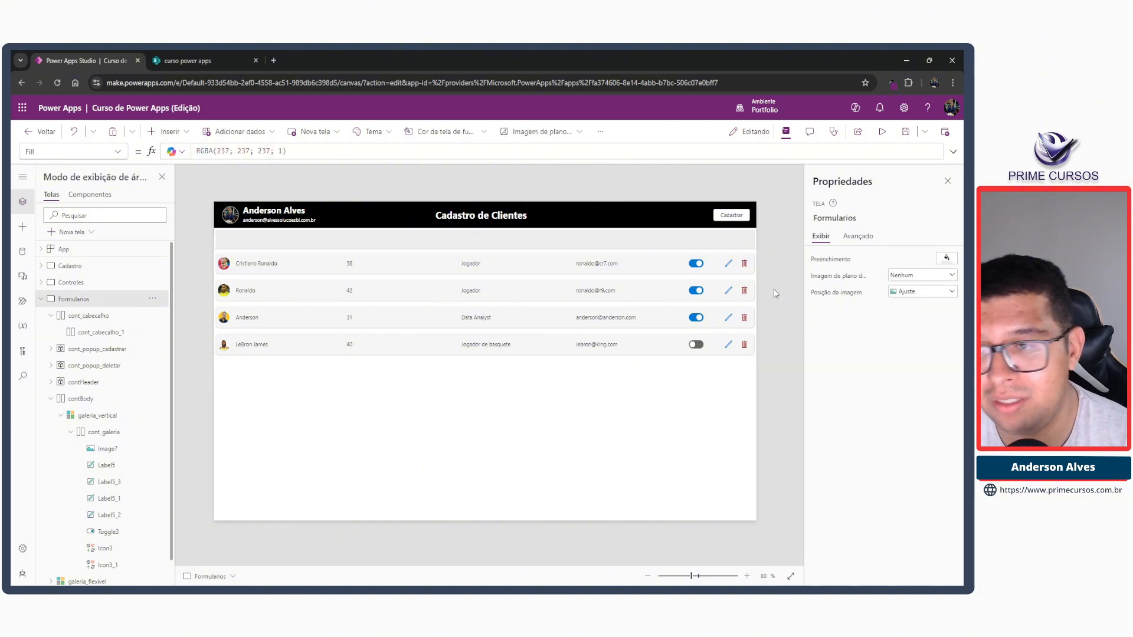
Set the border radius of the nested container cont_cabecalho_1 to 8.
click(598, 247)
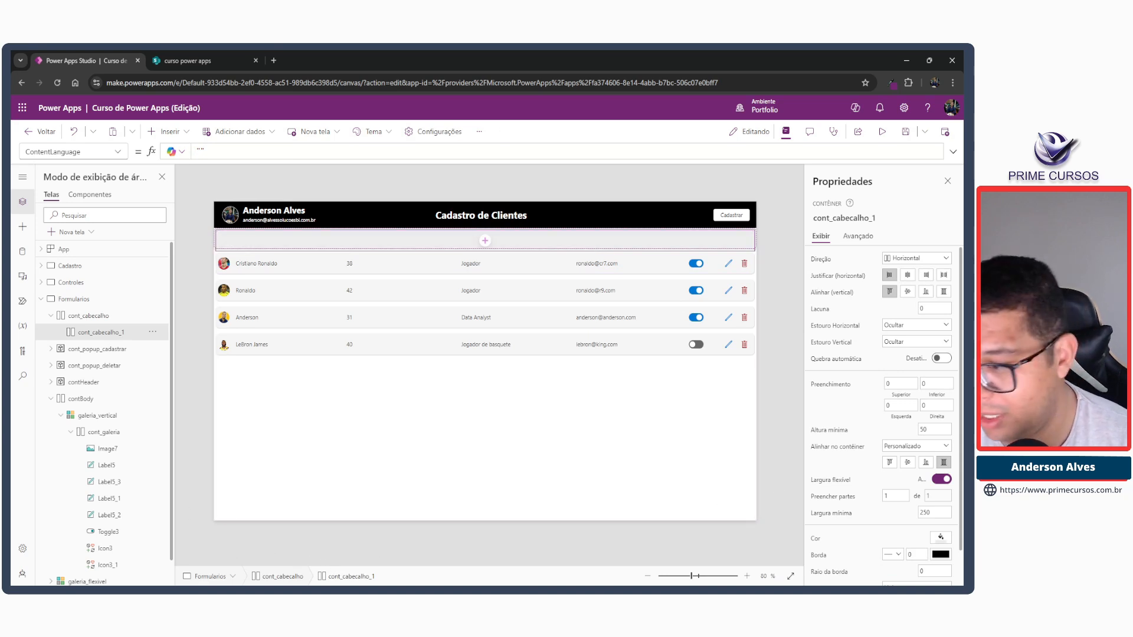
scroll(938, 514, down, 1)
click(930, 534)
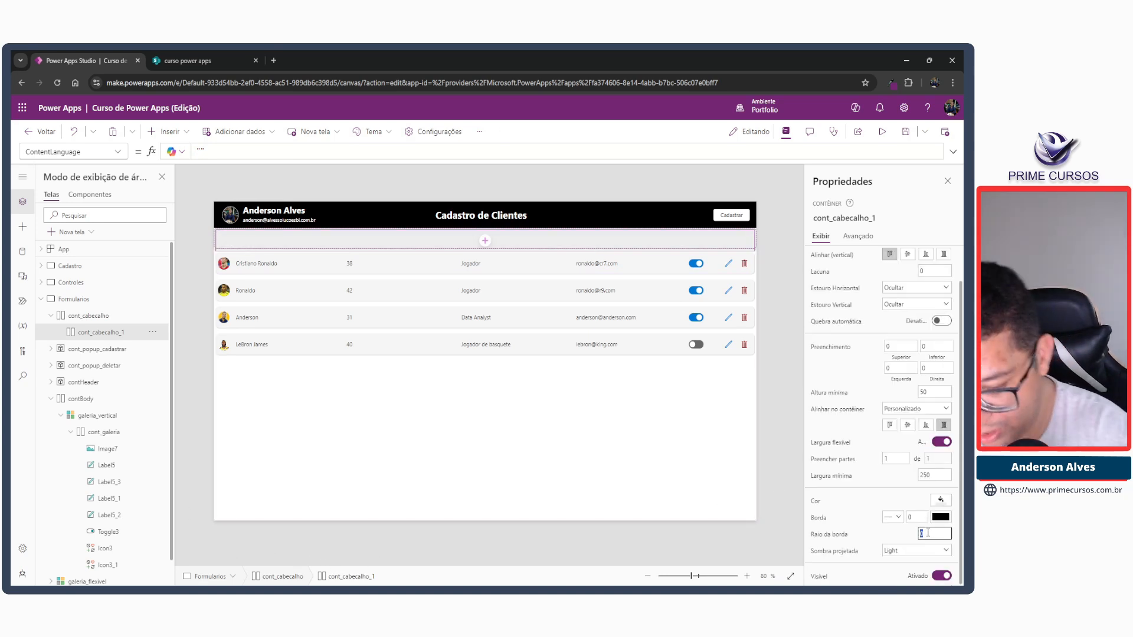
key(BackSpace)
text(8)
key(Tab)
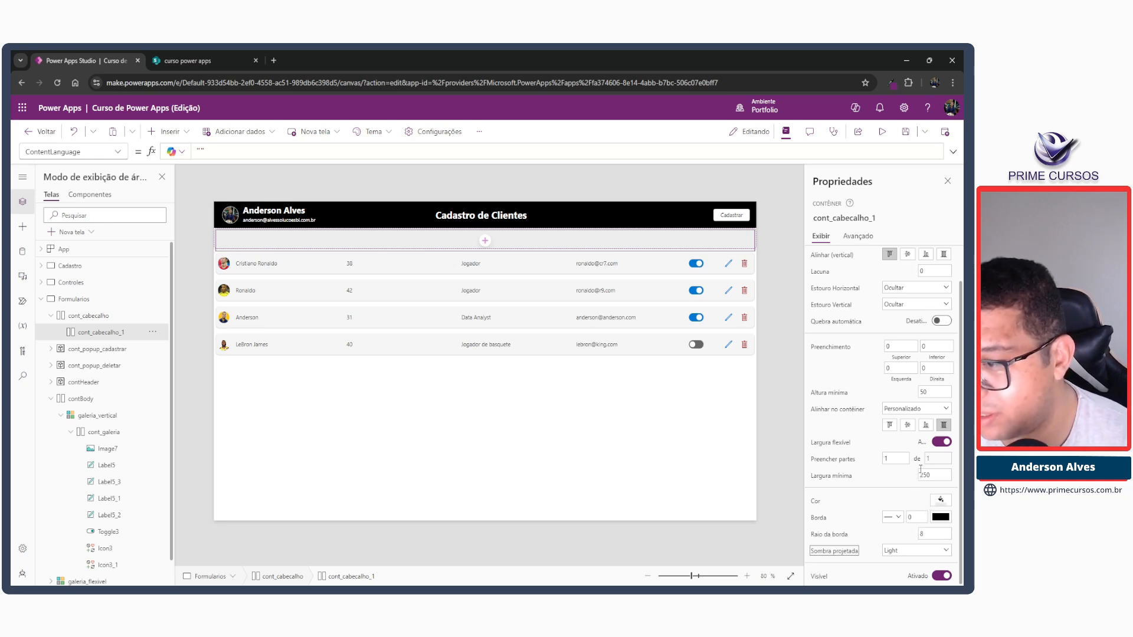
Reduce the opacity of cont_cabecalho_1's light grey fill (EDEDED) to 50 percent.
click(940, 503)
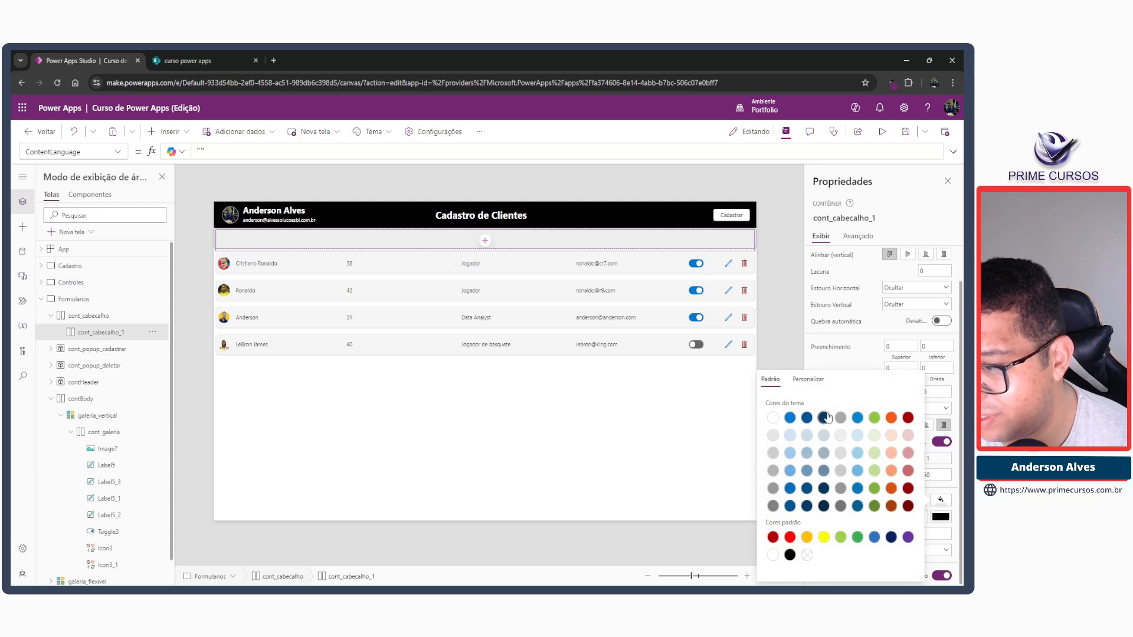
click(826, 380)
double_click(899, 566)
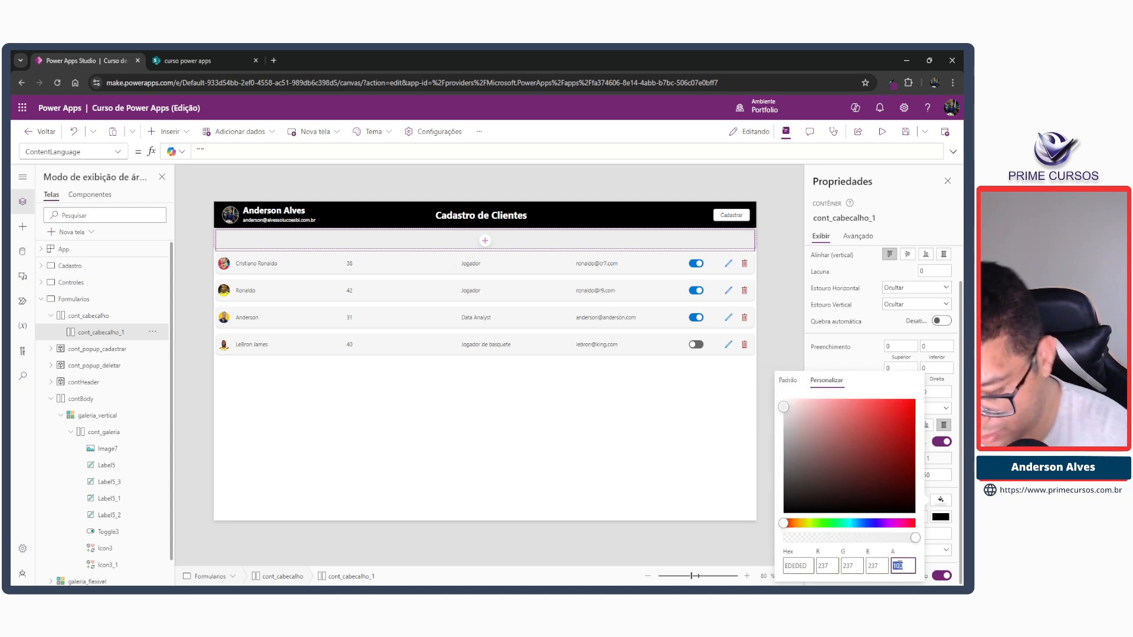
text(50)
click(587, 172)
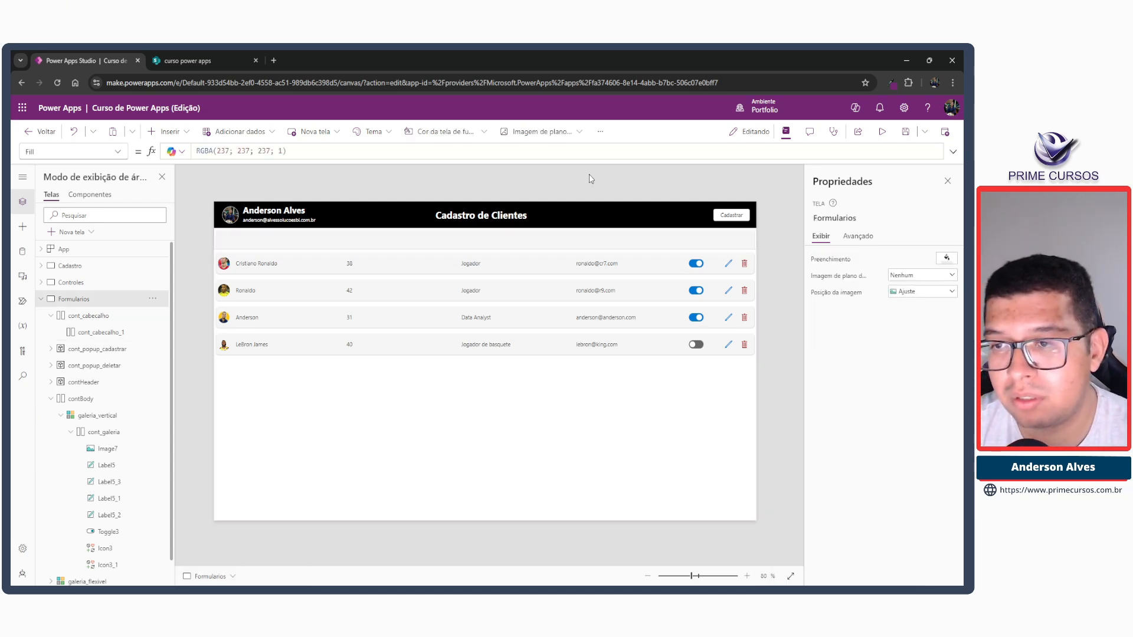
Set the minimum height of the nested container cont_cabecalho_1 to 40.
click(590, 243)
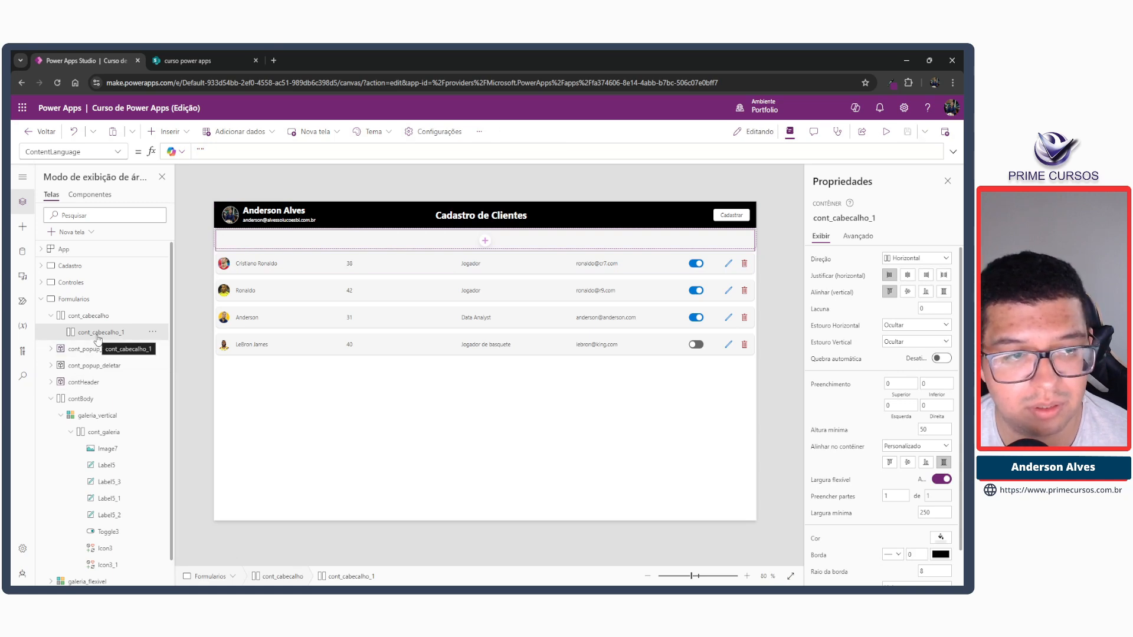
click(935, 430)
text(40)
key(Tab)
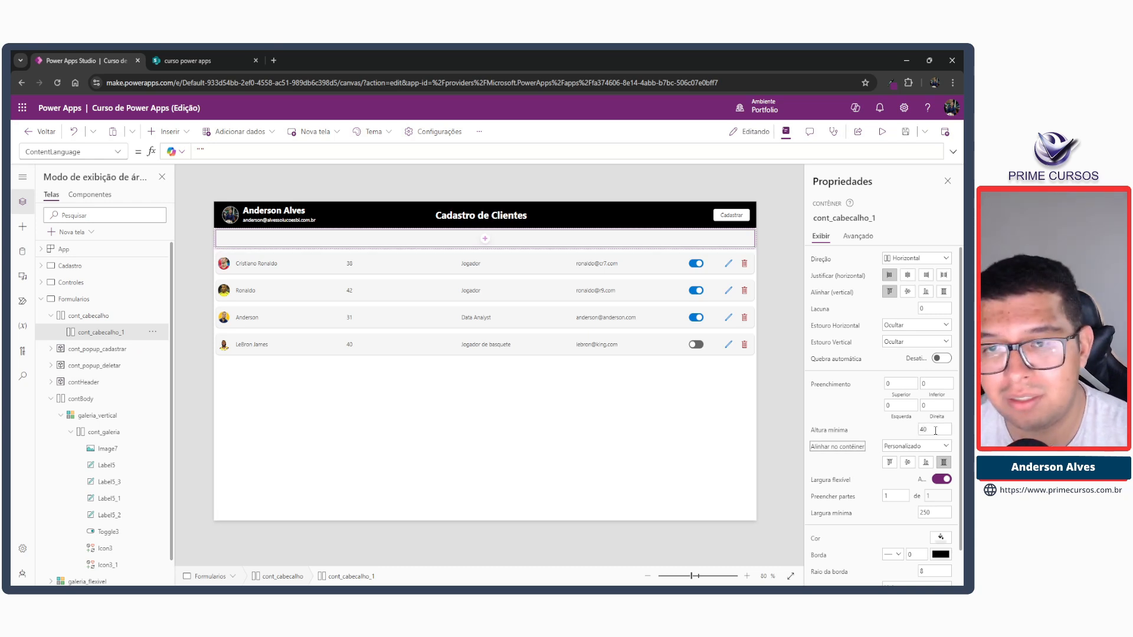
click(664, 184)
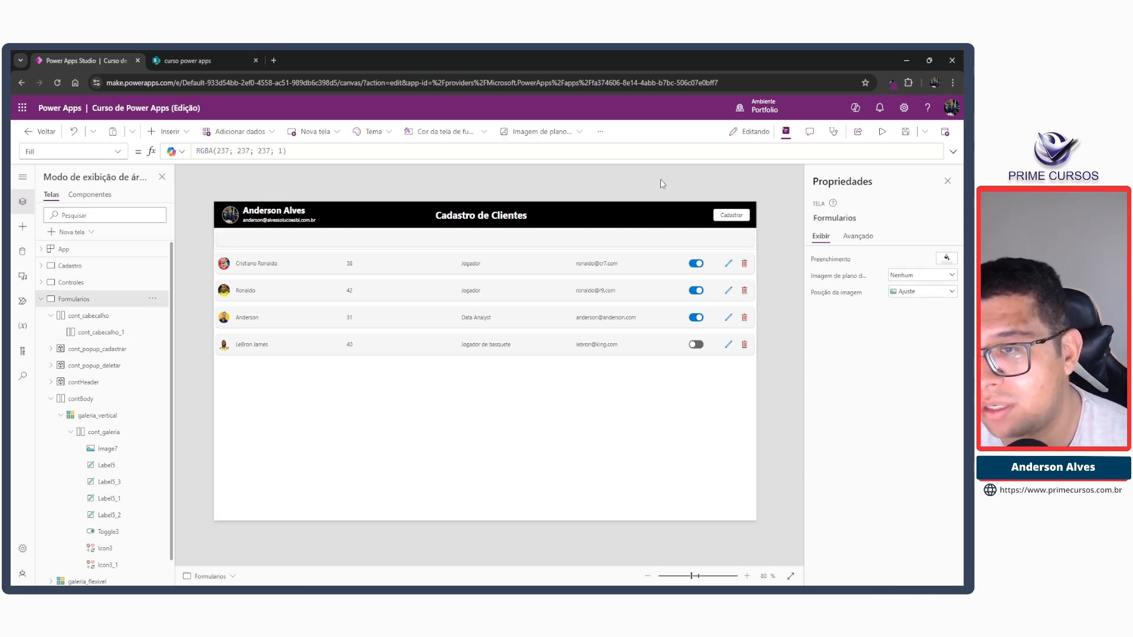
Centre cont_cabecalho_1 vertically within its parent container and set its height to 40.
click(675, 236)
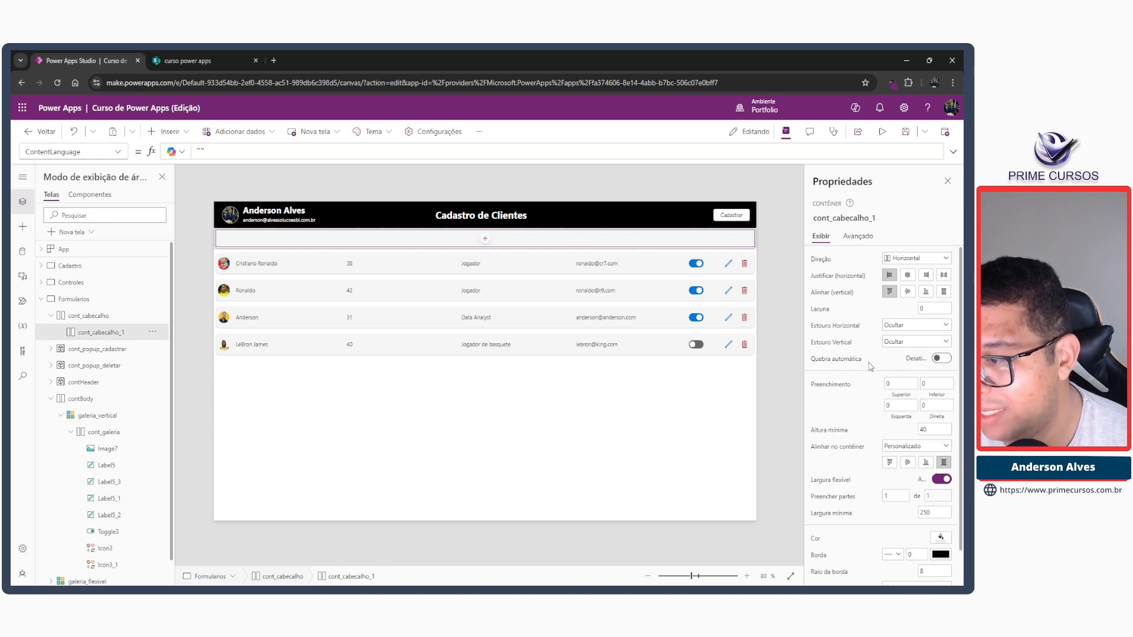
click(908, 463)
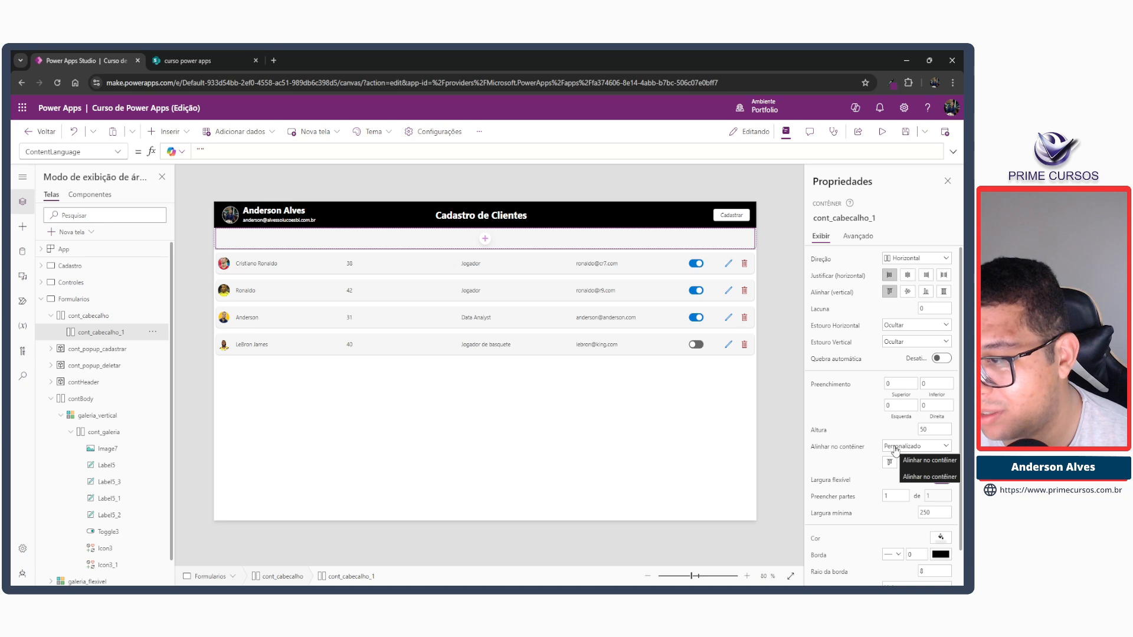
scroll(919, 456, down, 1)
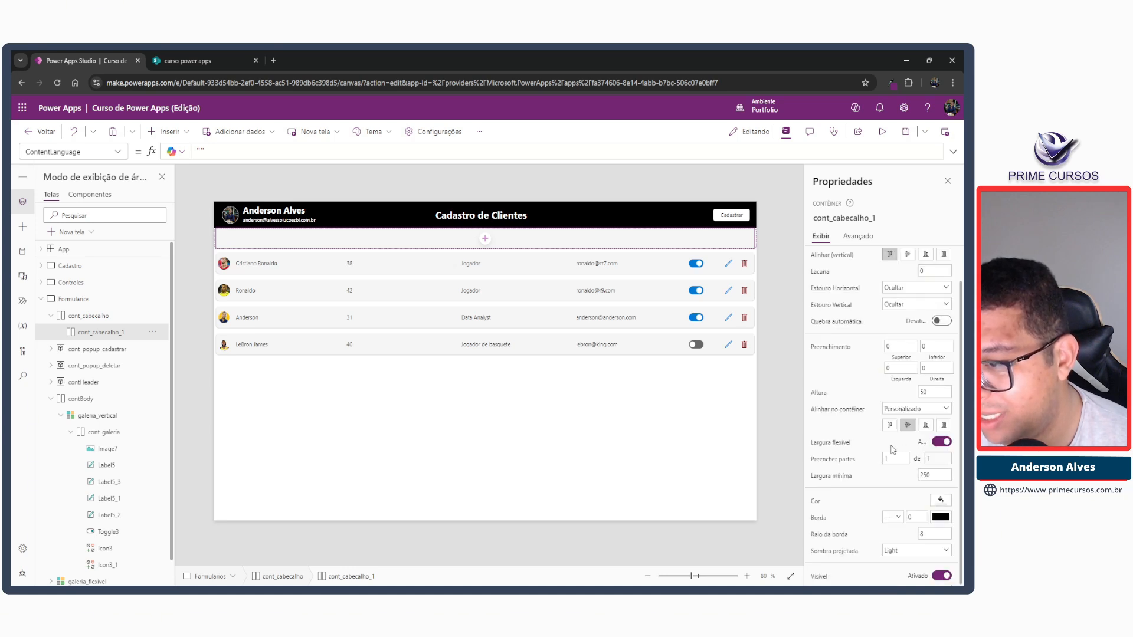
click(924, 392)
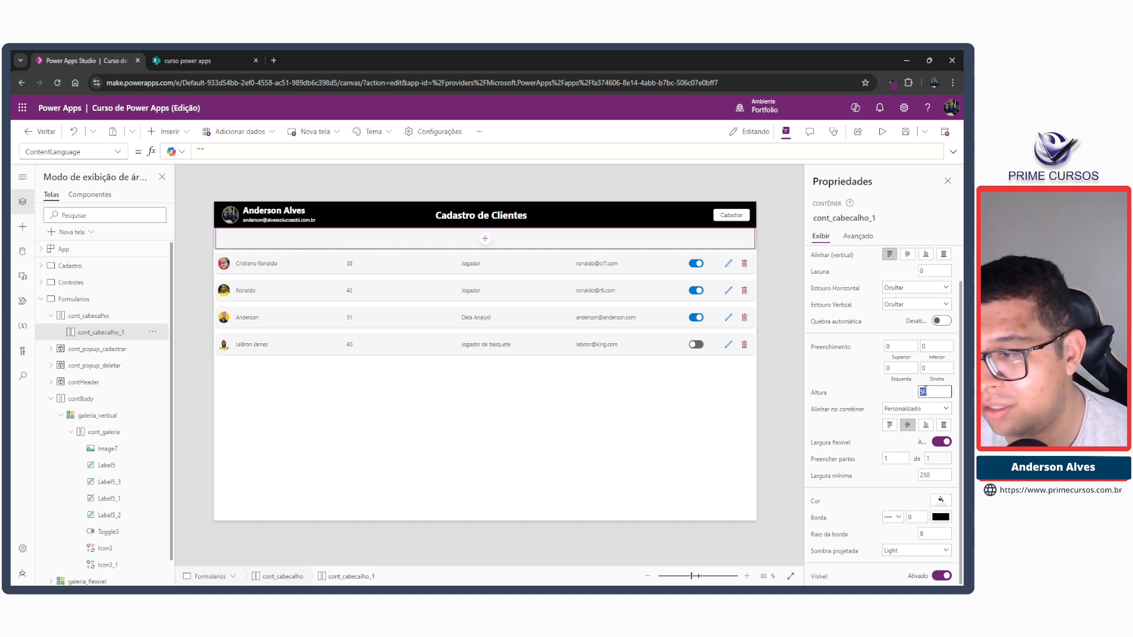
text(40)
key(Tab)
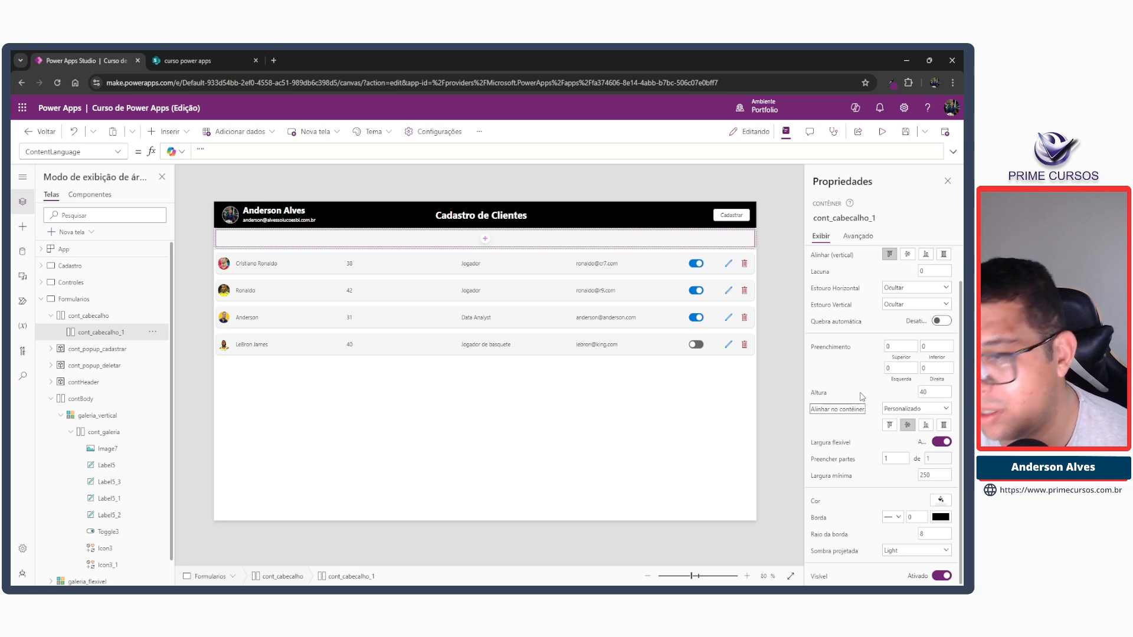
click(573, 188)
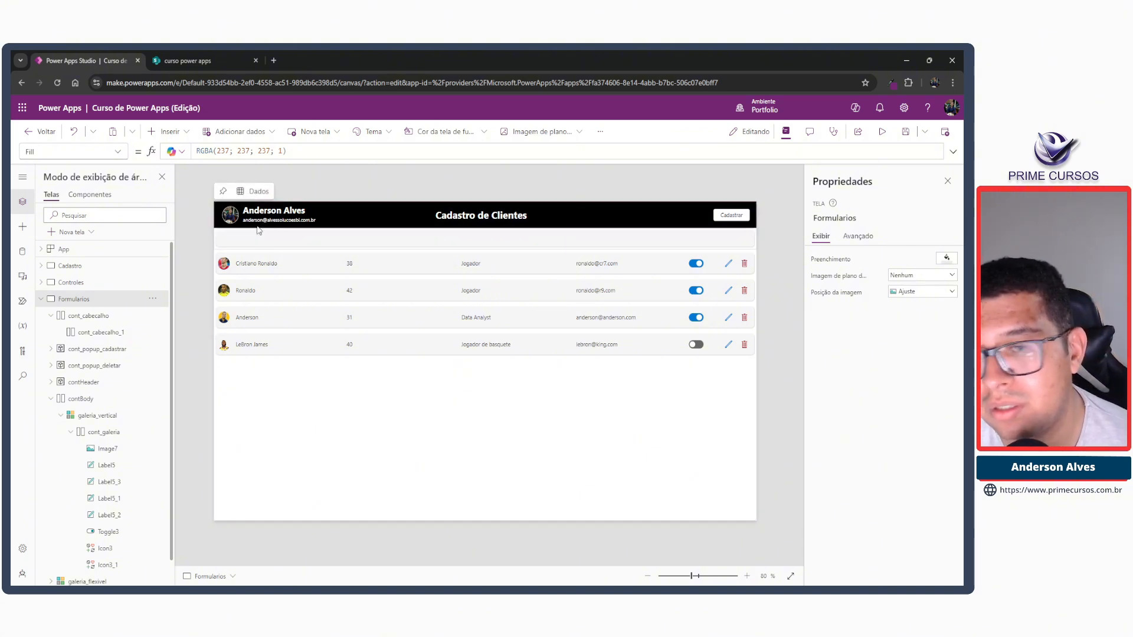
Set the border style of the outer cont_cabecalho container to none.
click(219, 245)
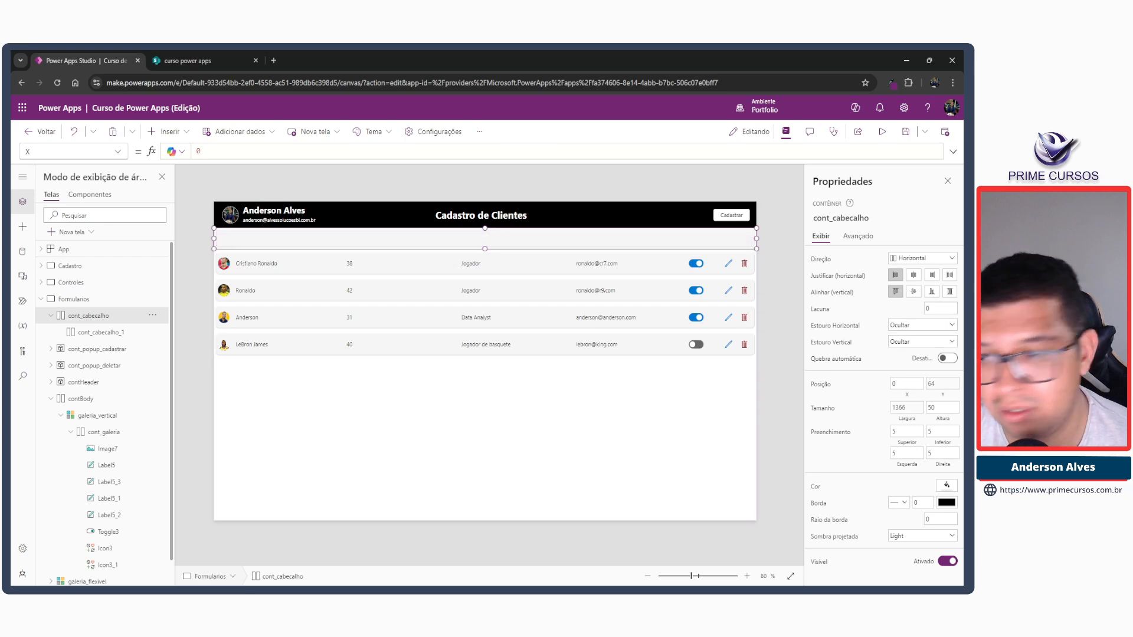
click(898, 502)
click(894, 546)
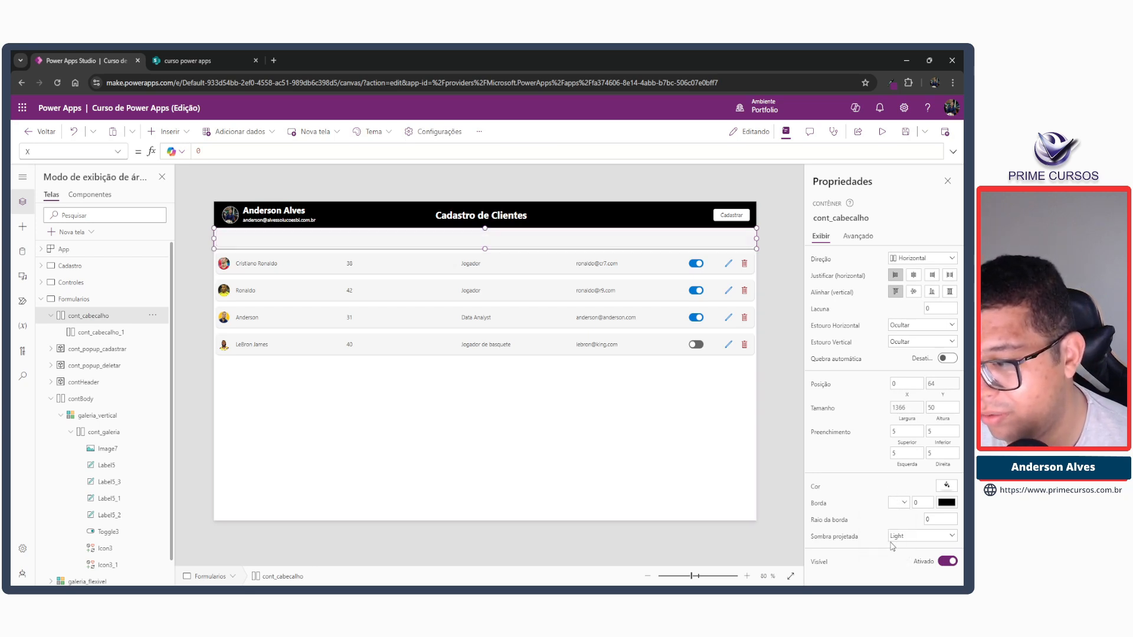
Remove the drop shadow from the outer cont_cabecalho container.
click(603, 406)
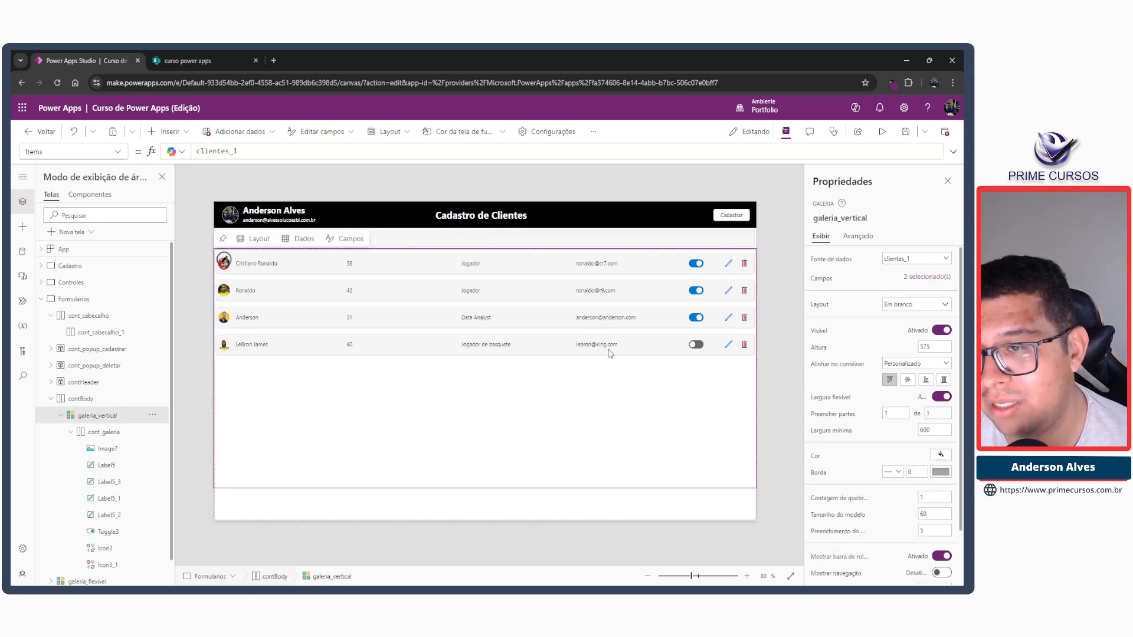
click(763, 370)
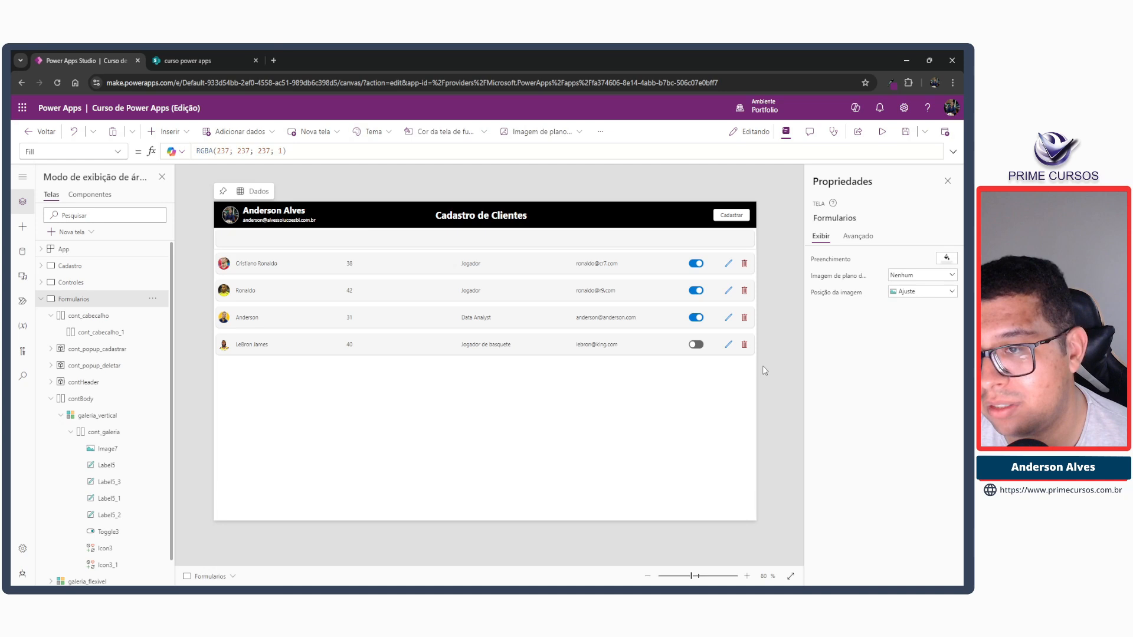
click(215, 238)
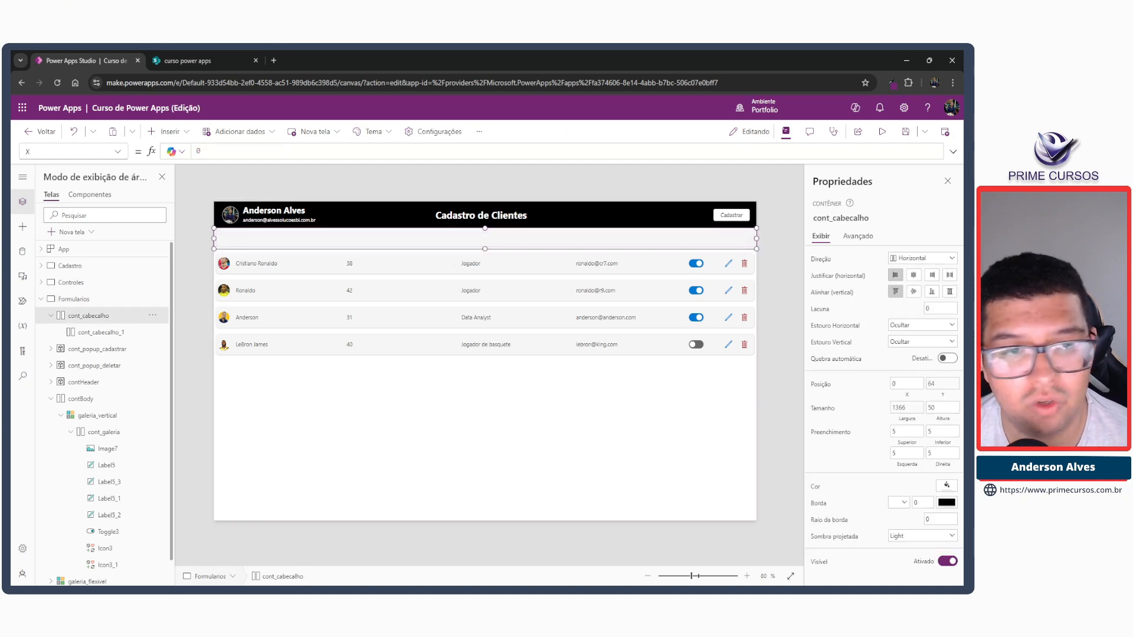
click(901, 536)
click(913, 459)
click(788, 390)
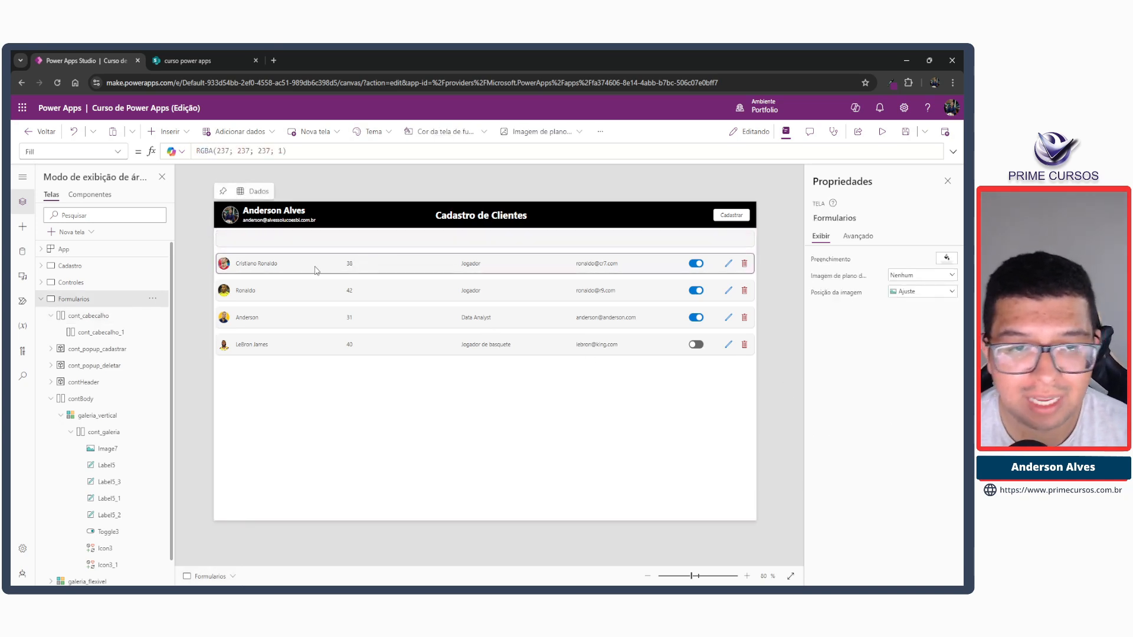
Copy the gallery row's name label into cont_cabecalho_1 and set the copy's text to "Nome".
click(260, 266)
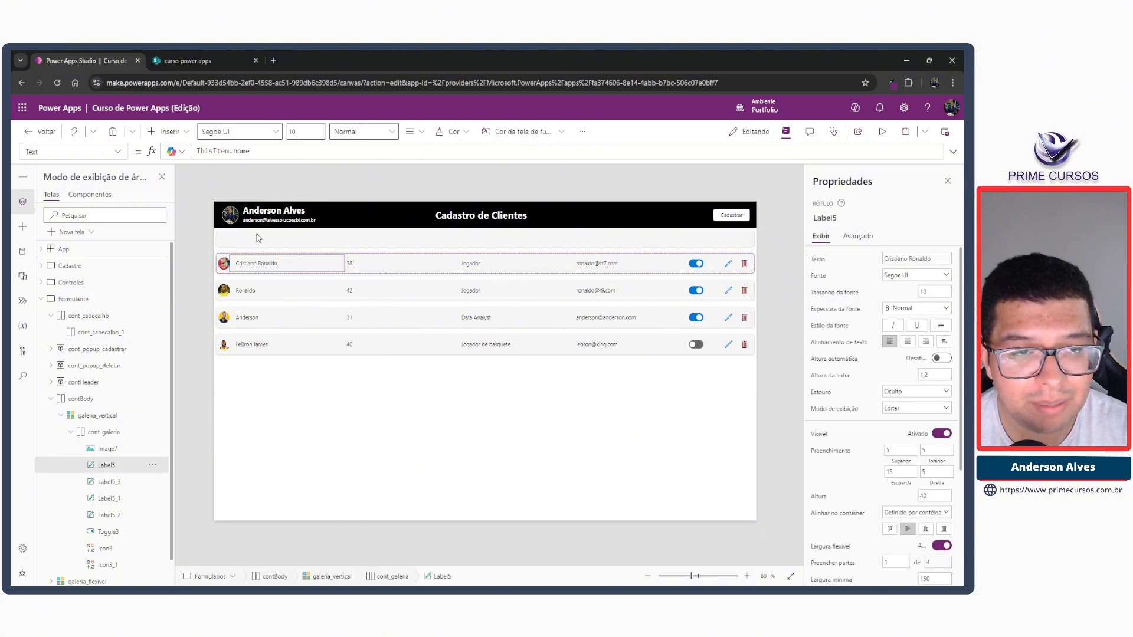
click(254, 237)
key(ctrl+v)
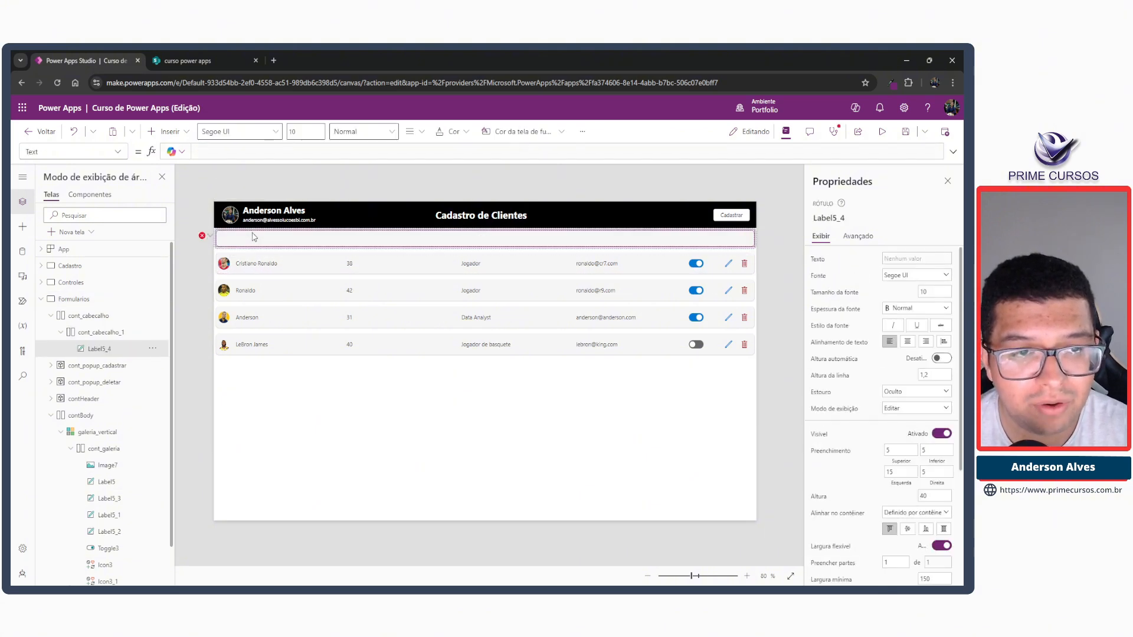
drag(250, 151, 190, 146)
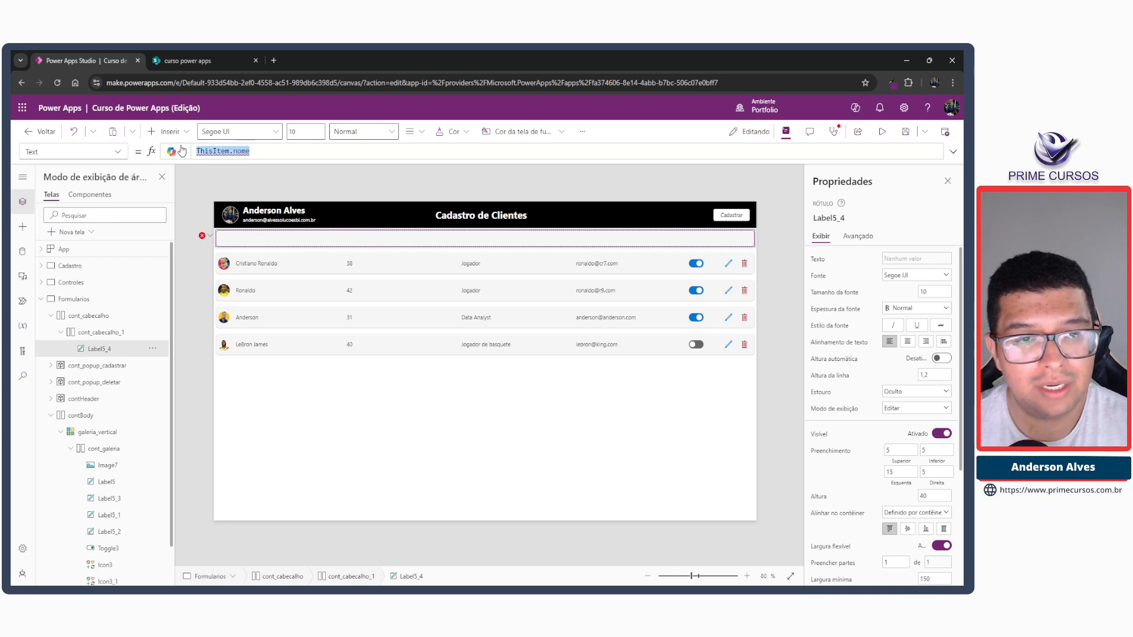
text("Nome)
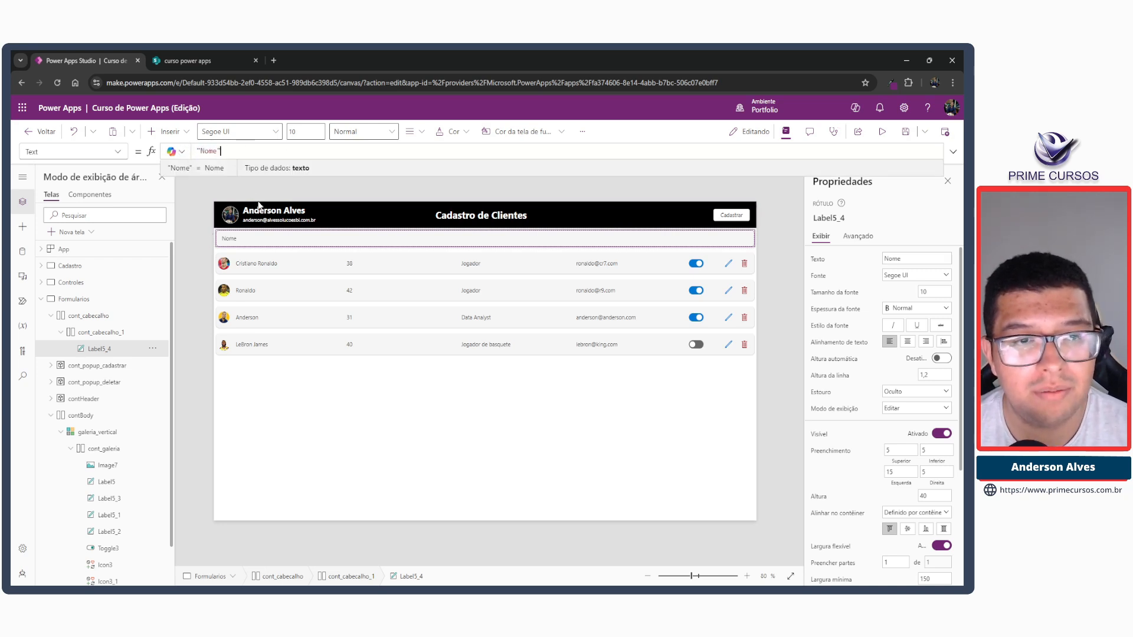
click(230, 238)
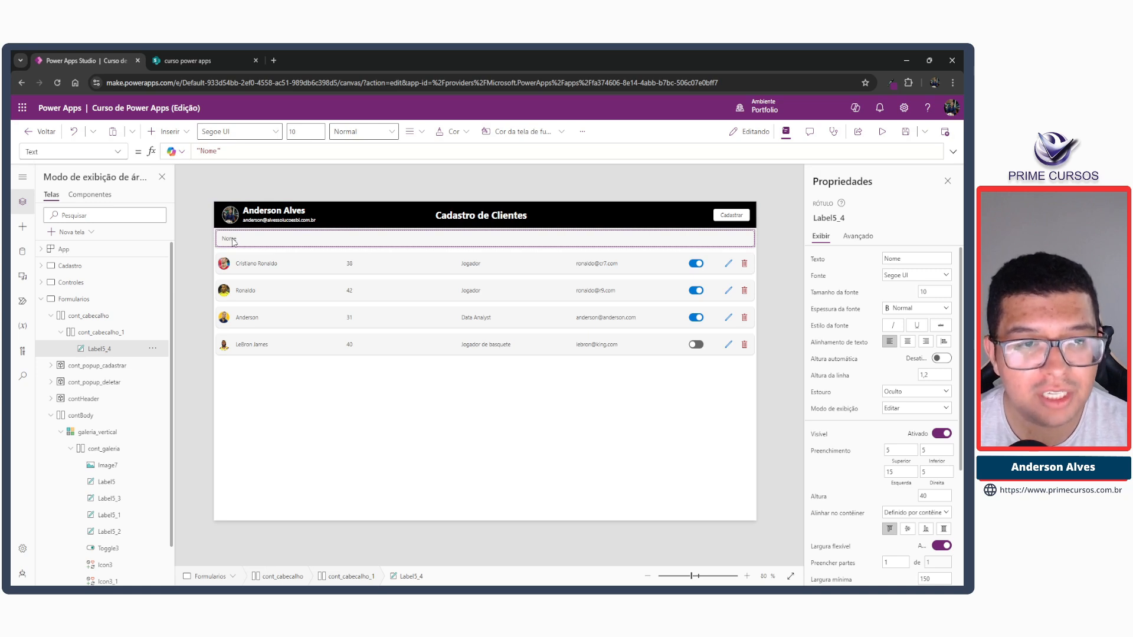
click(242, 187)
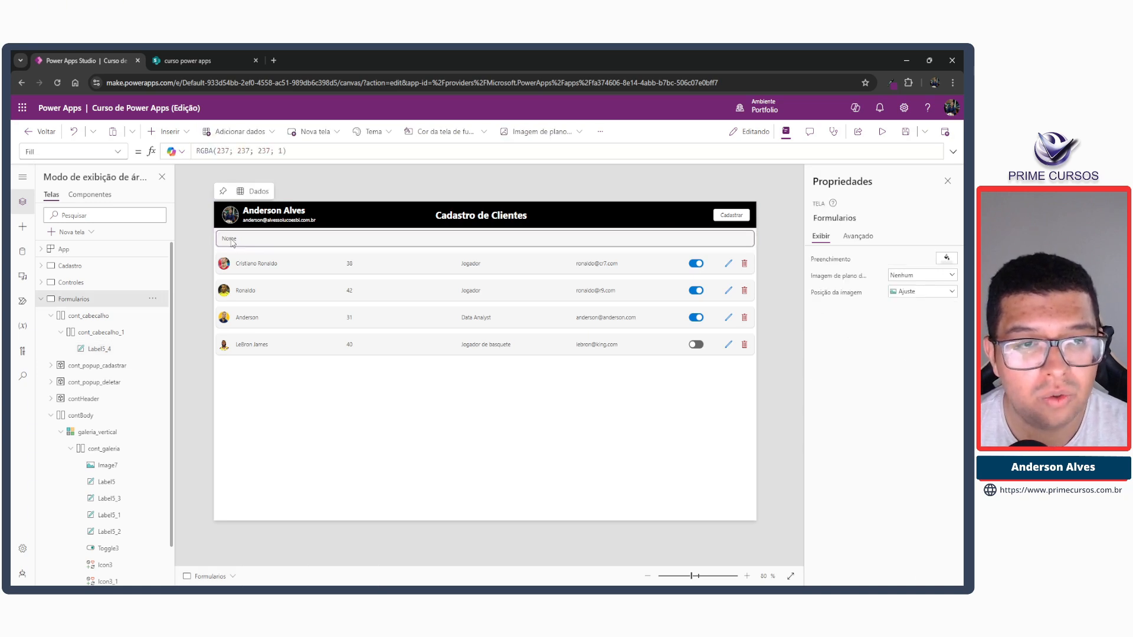
Duplicate the "Nome" title label inside cont_cabecalho_1 and set the new label's text to "Idade".
click(231, 239)
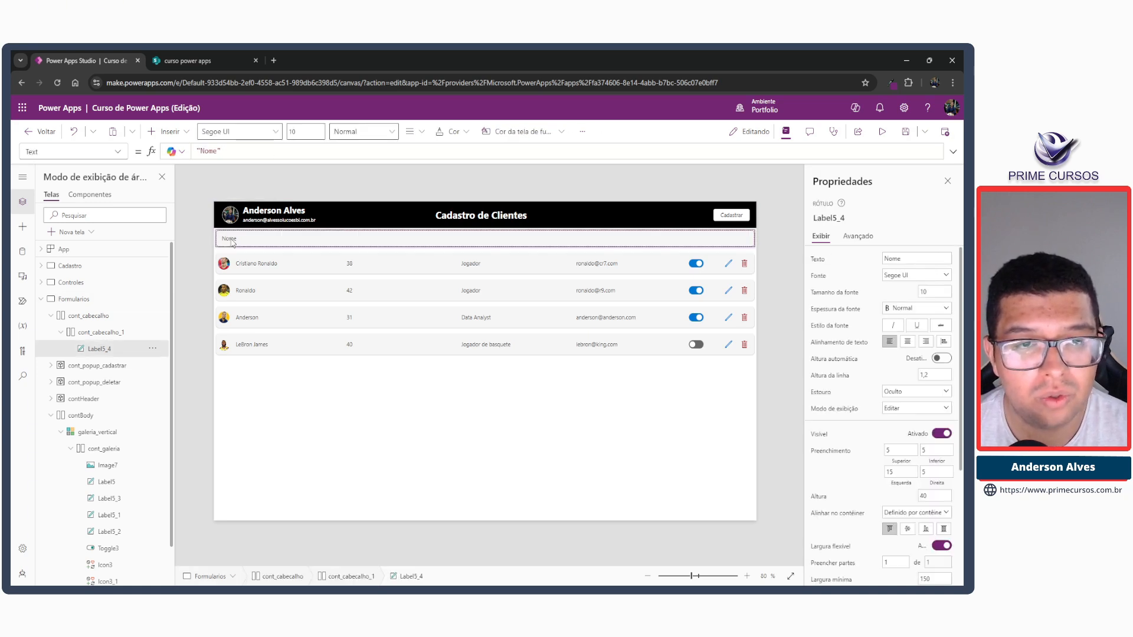
click(98, 332)
key(ctrl+v)
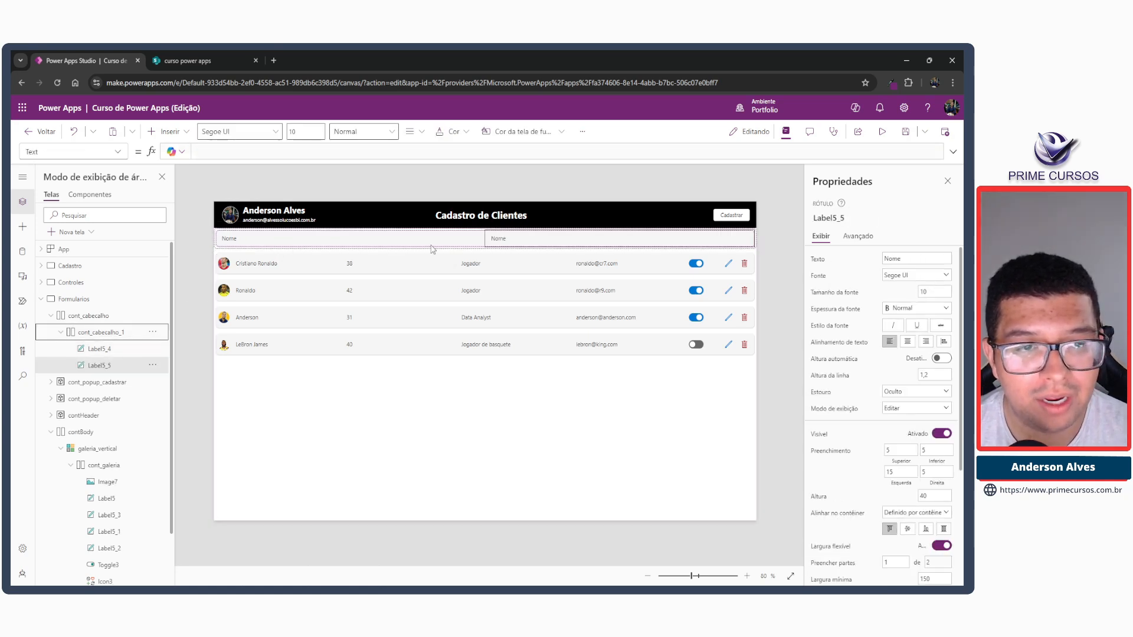
double_click(207, 151)
text(Idad)
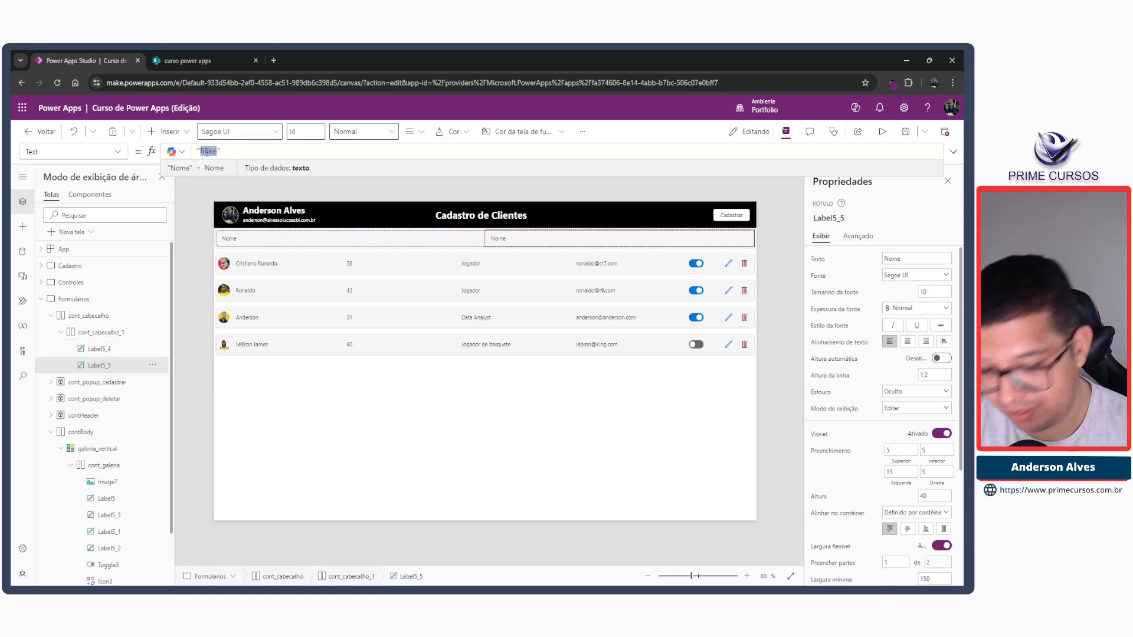
text(e)
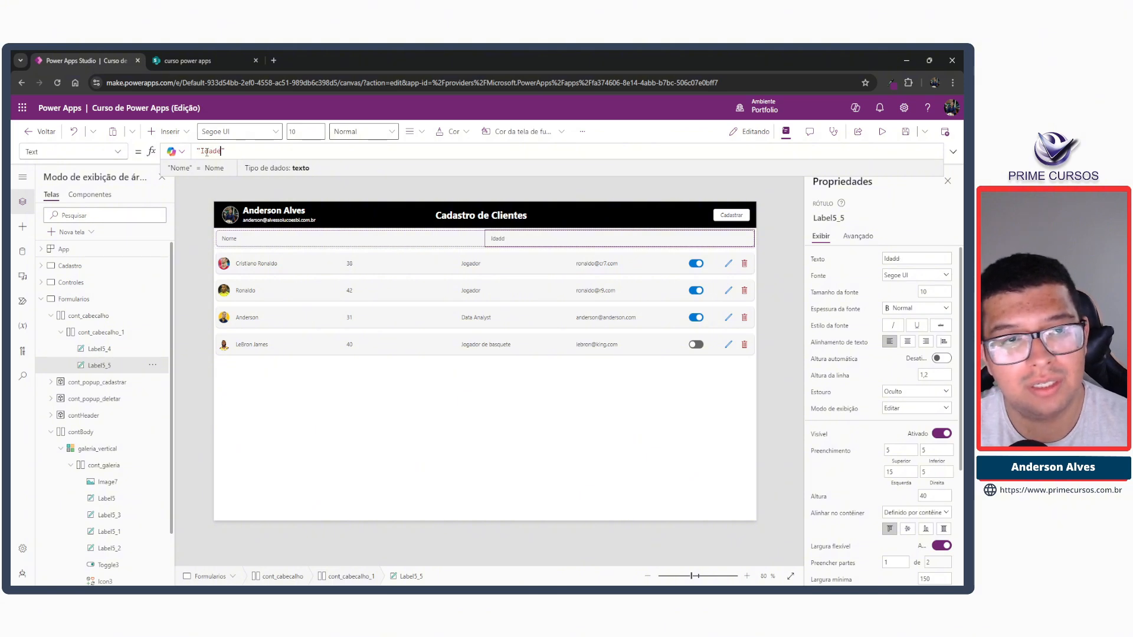
Paste a third title label into cont_cabecalho_1 and set its text to "Profissão".
click(108, 336)
key(ctrl+v)
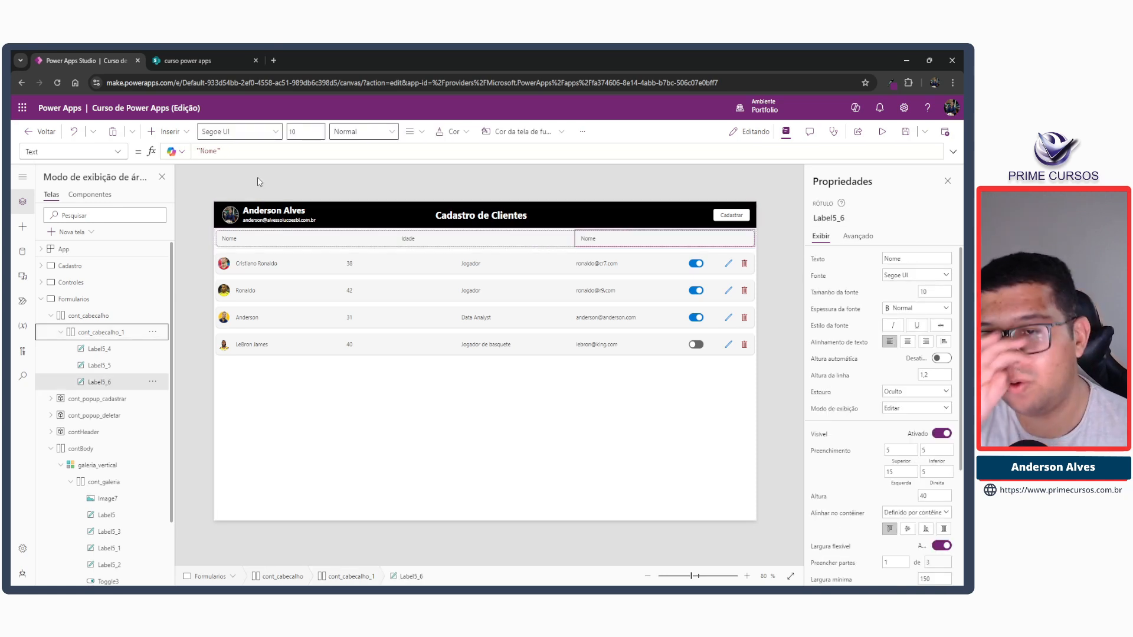
double_click(214, 151)
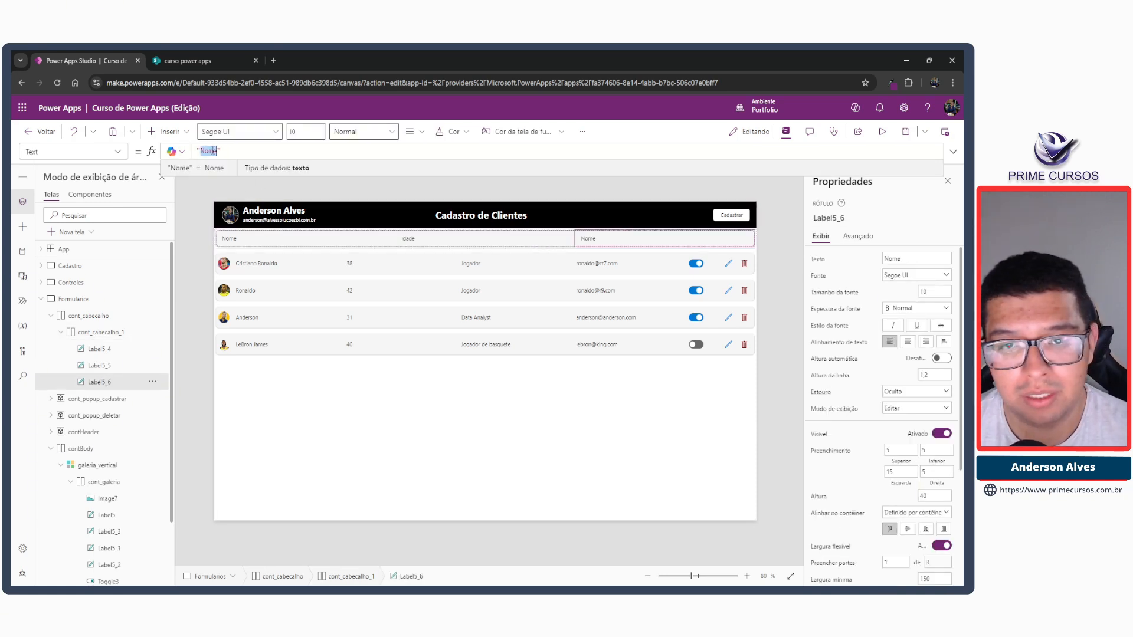
text(Prof)
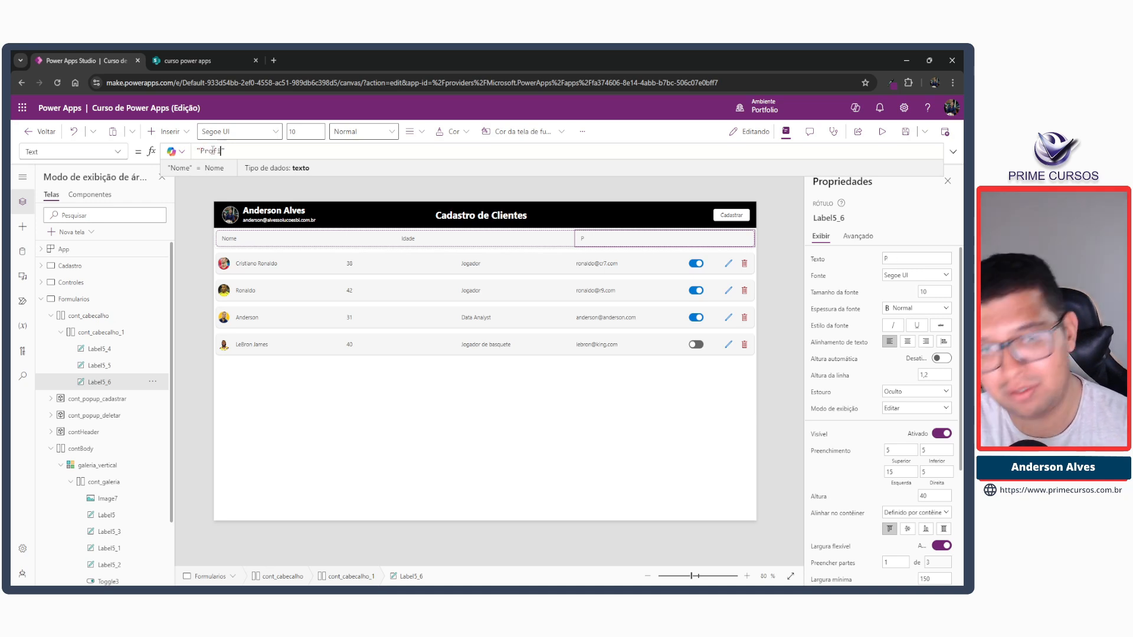
text(issão)
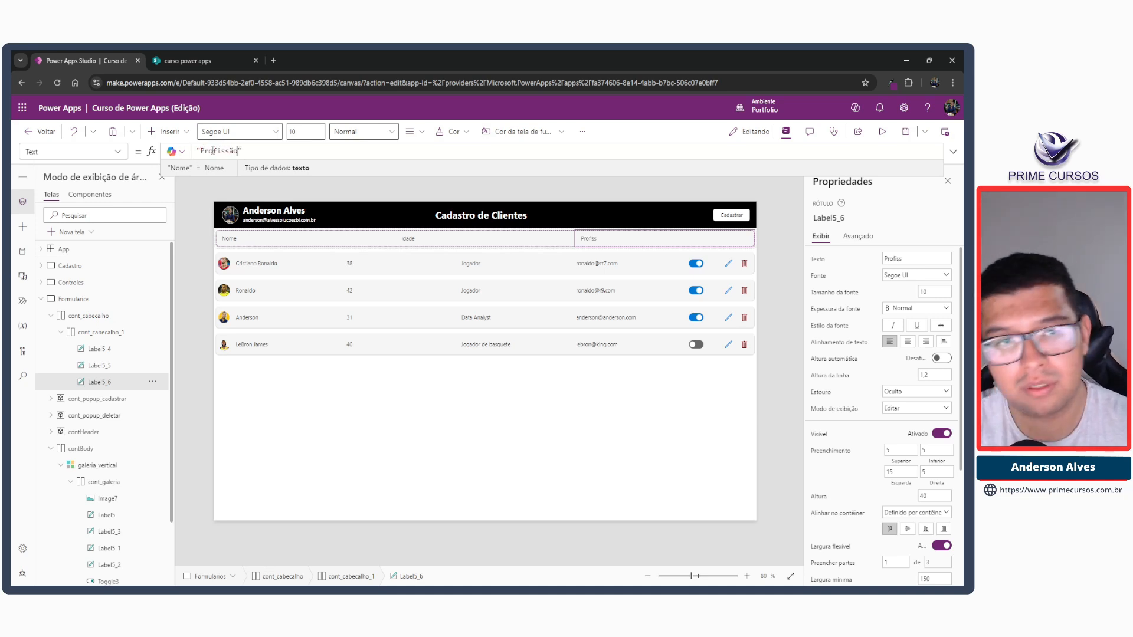
Paste a fourth title label into cont_cabecalho_1 and set its text to "E-mail".
click(525, 234)
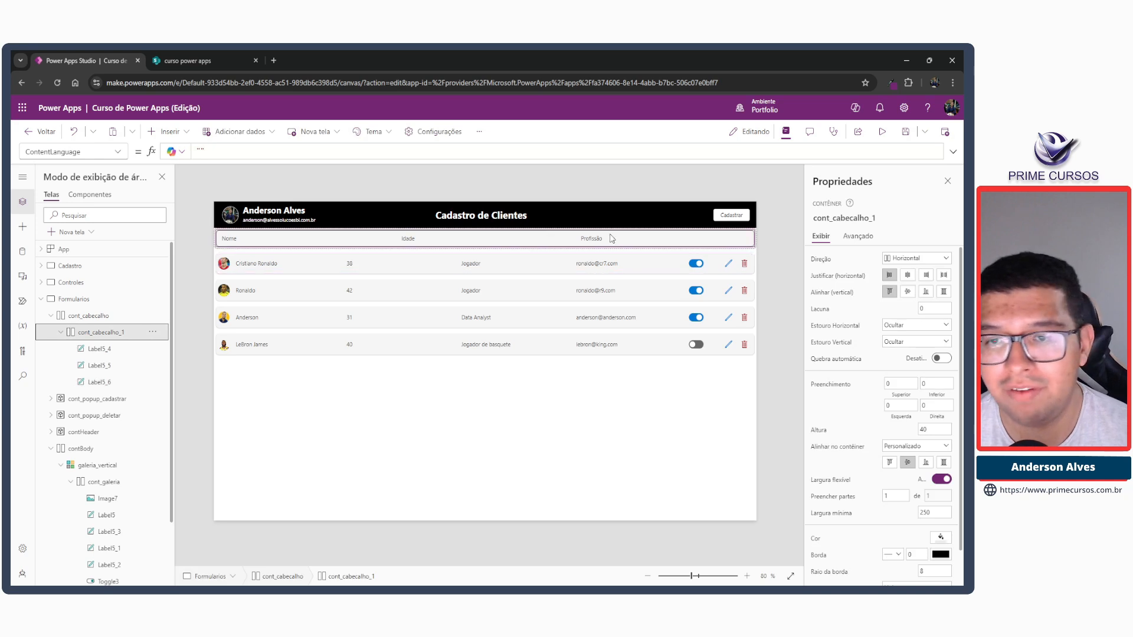
key(ctrl+v)
click(213, 153)
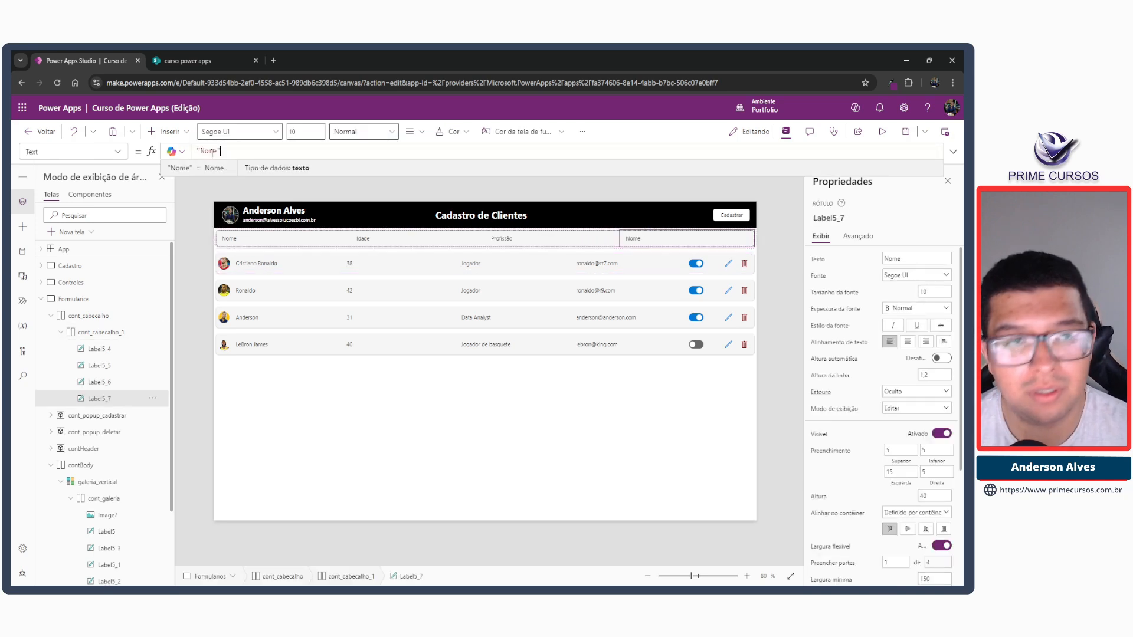
double_click(213, 152)
text(E-mail)
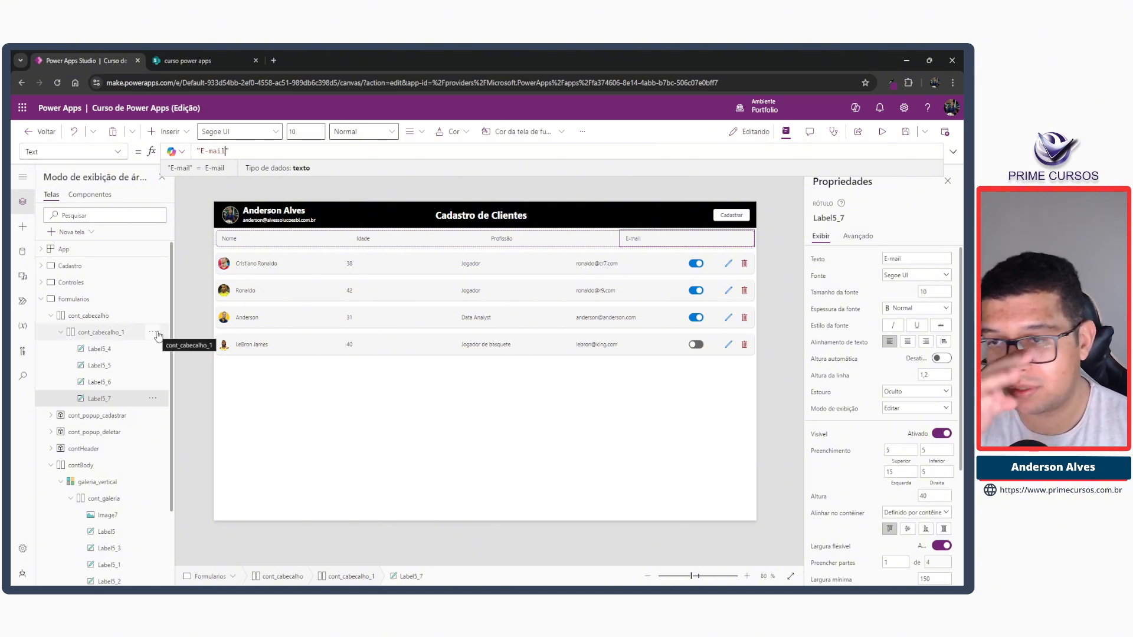
Paste a fifth title label into cont_cabecalho_1 and set its text to "Ativo".
click(94, 332)
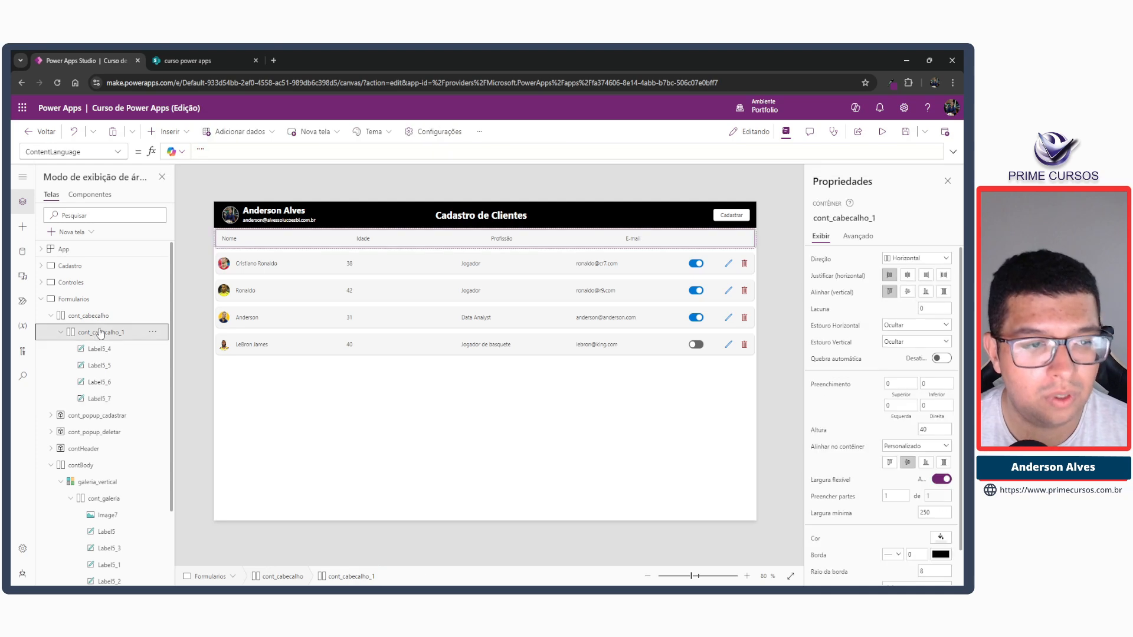
key(ctrl+v)
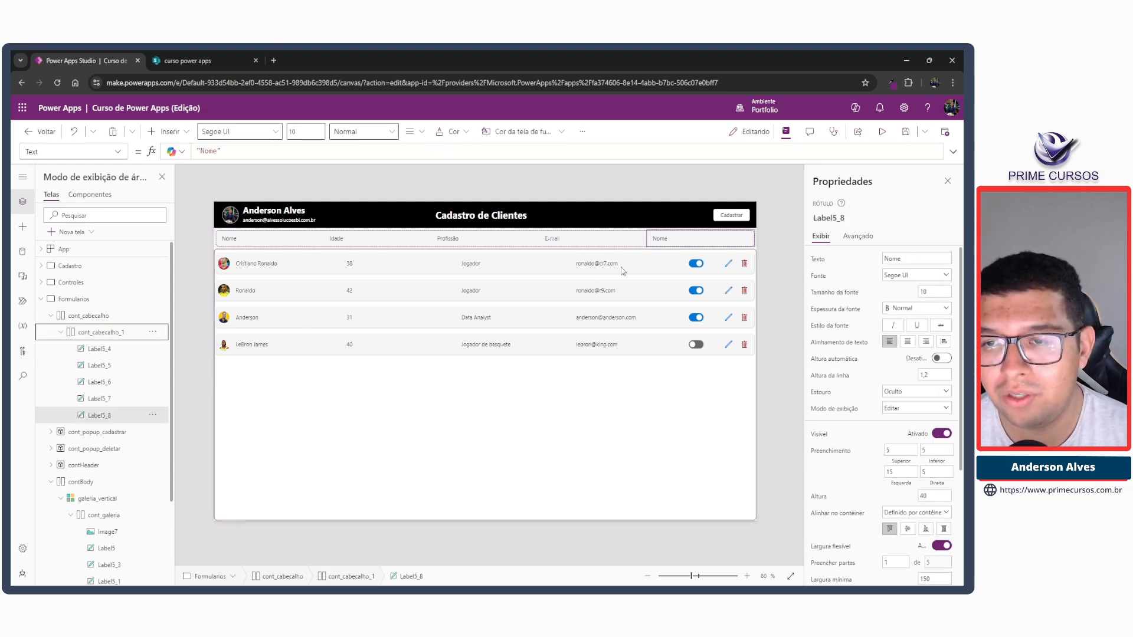
double_click(209, 152)
text(A)
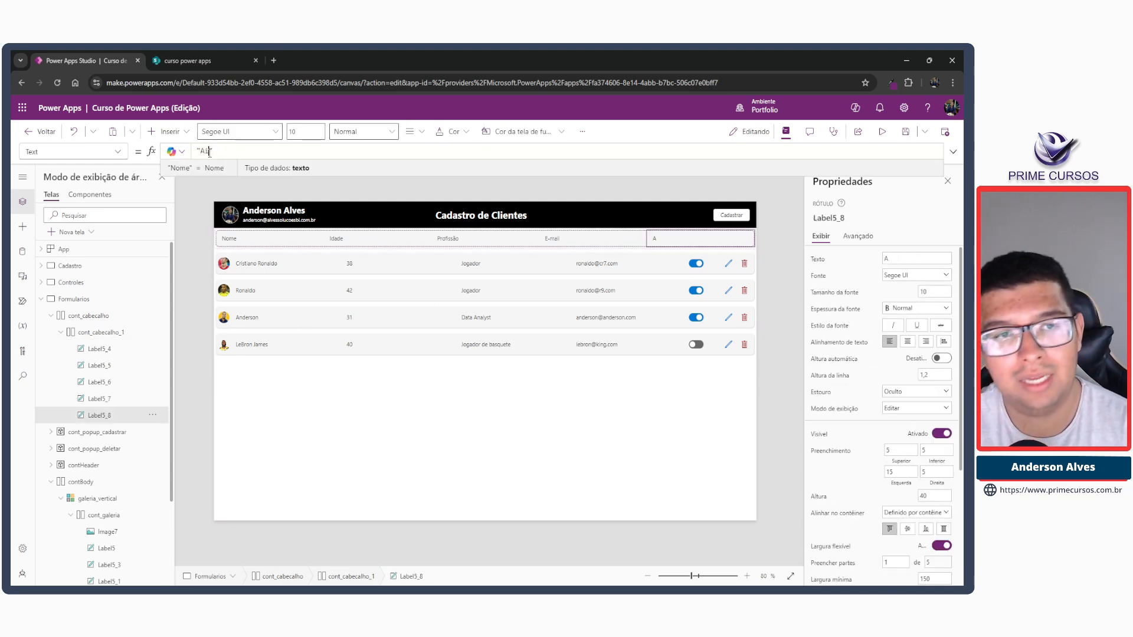
text(i)
text(b)
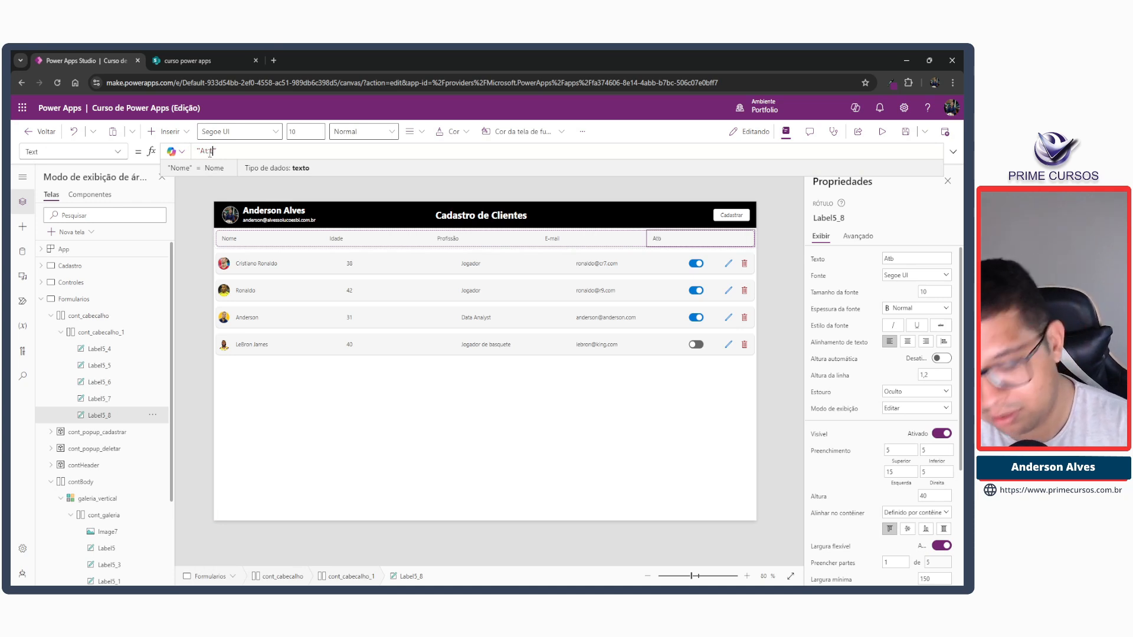
key(BackSpace)
text(ivo)
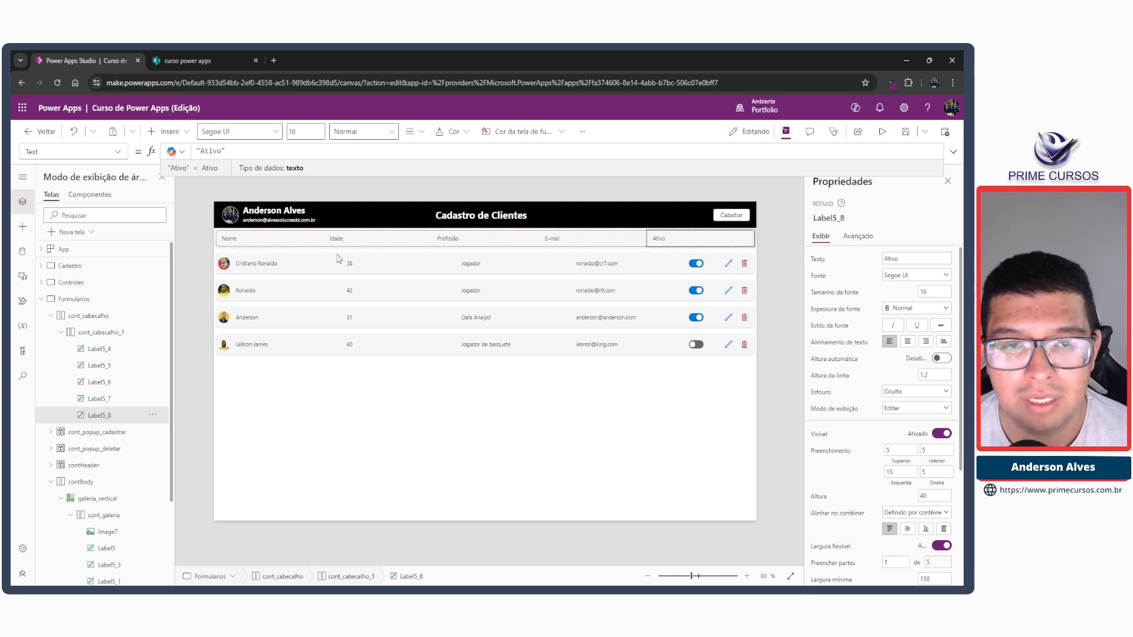
Examine the flexible width, fill portions and width settings of the gallery row's labels, toggle, edit and delete icons, and its container.
click(257, 265)
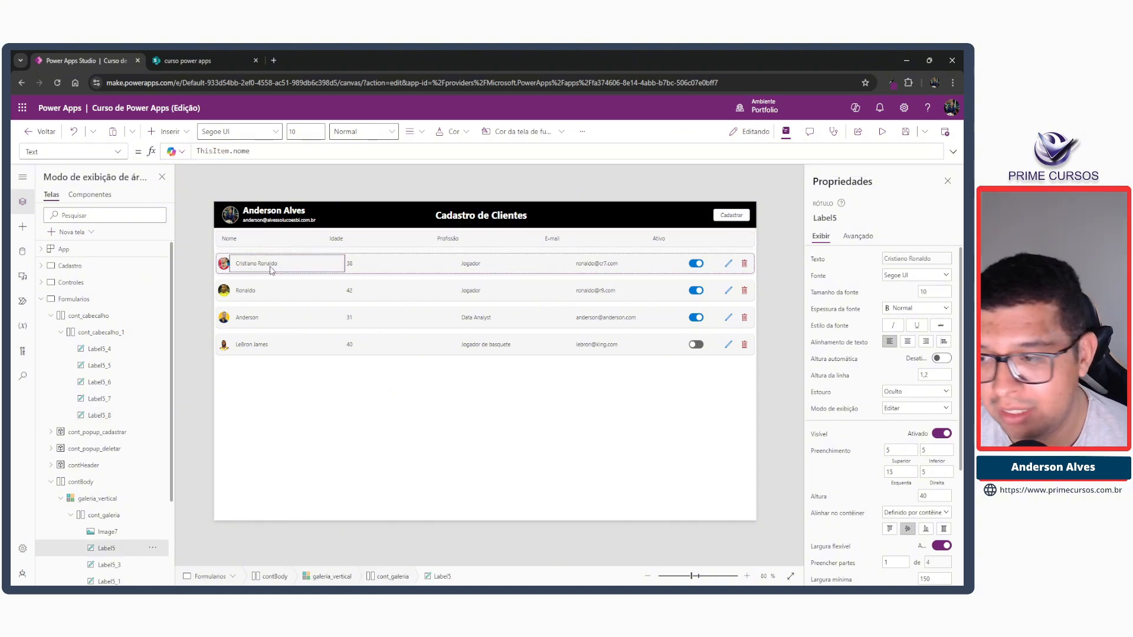
scroll(834, 391, down, 2)
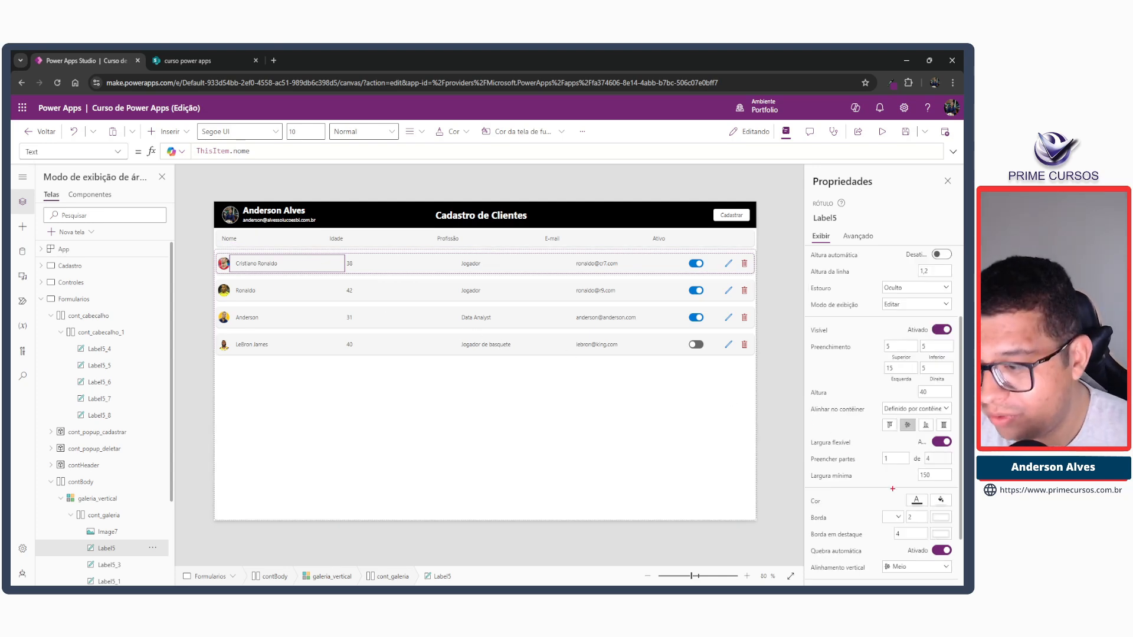
drag(874, 451, 916, 466)
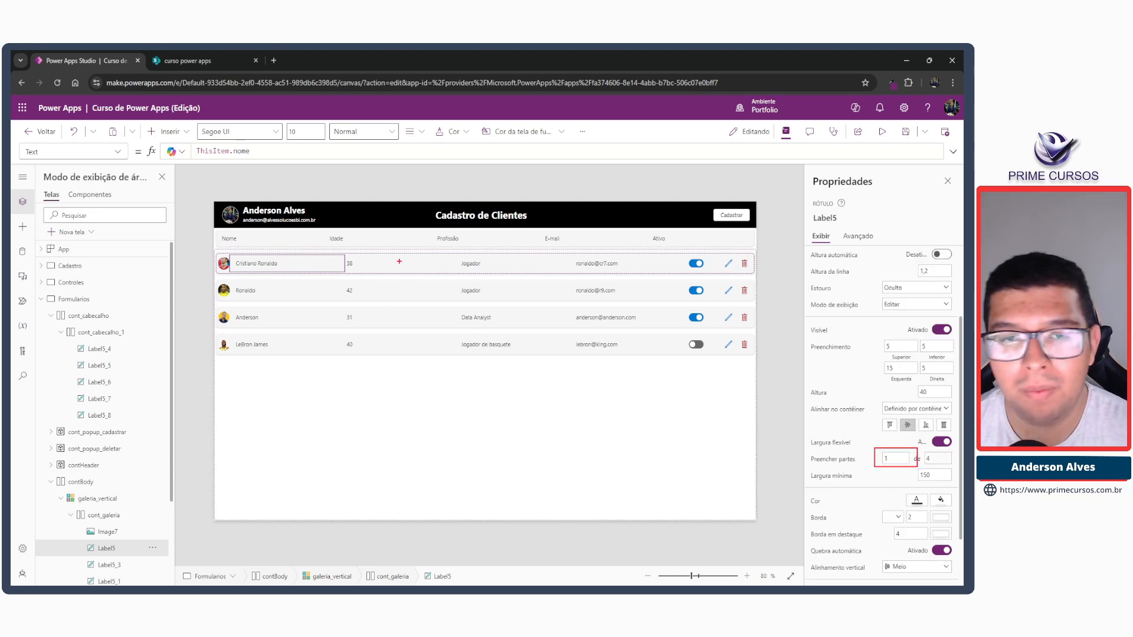
click(363, 267)
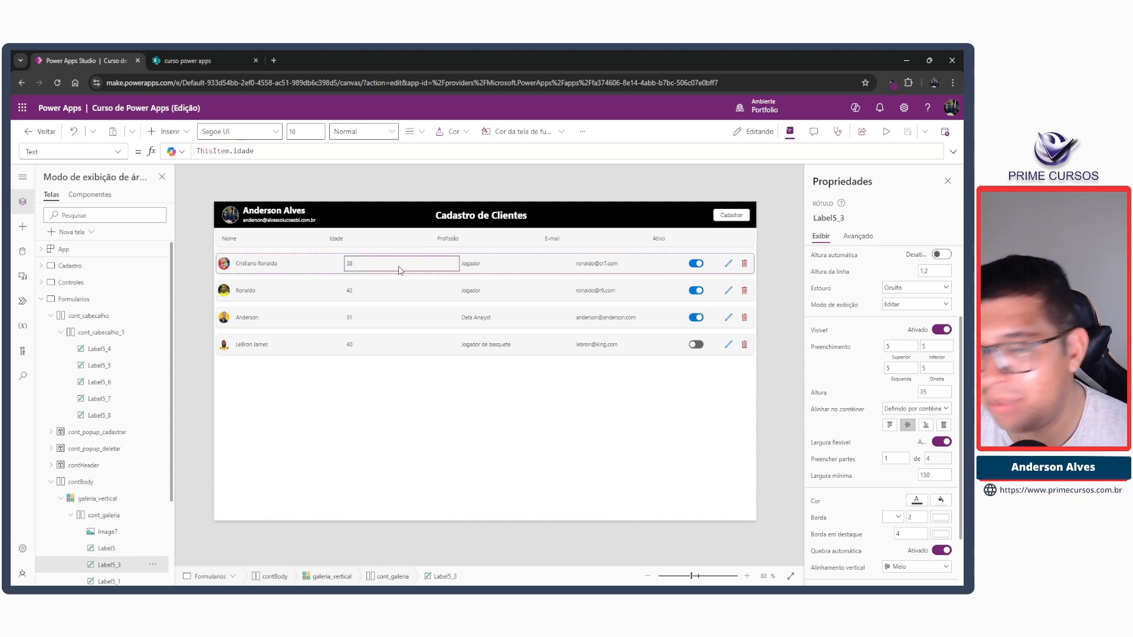
click(517, 270)
click(596, 269)
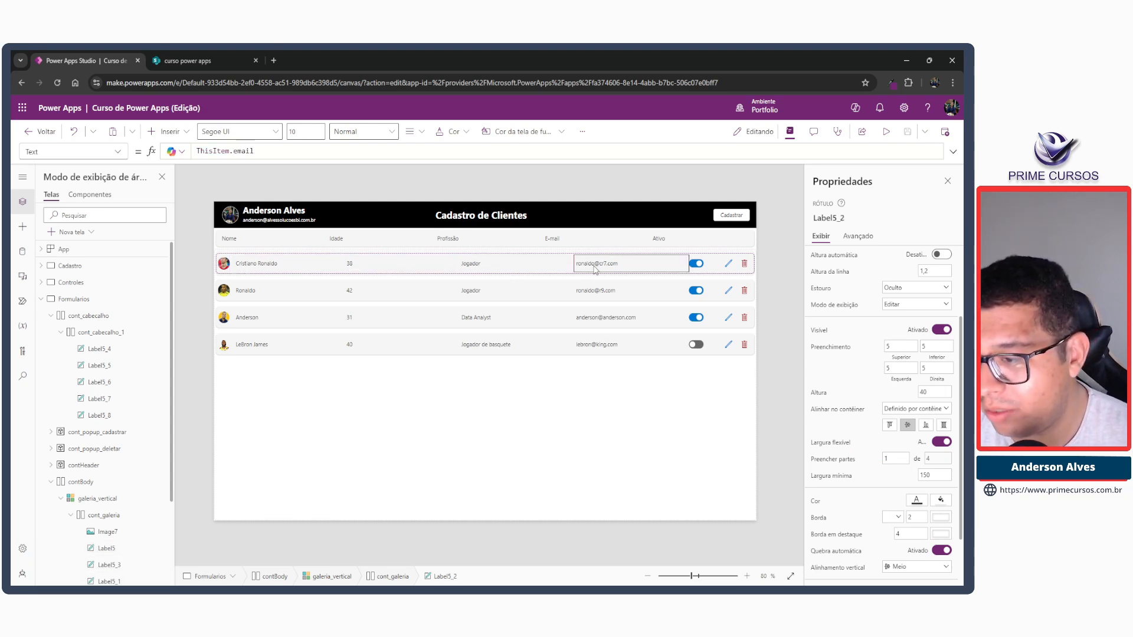
click(703, 272)
click(698, 265)
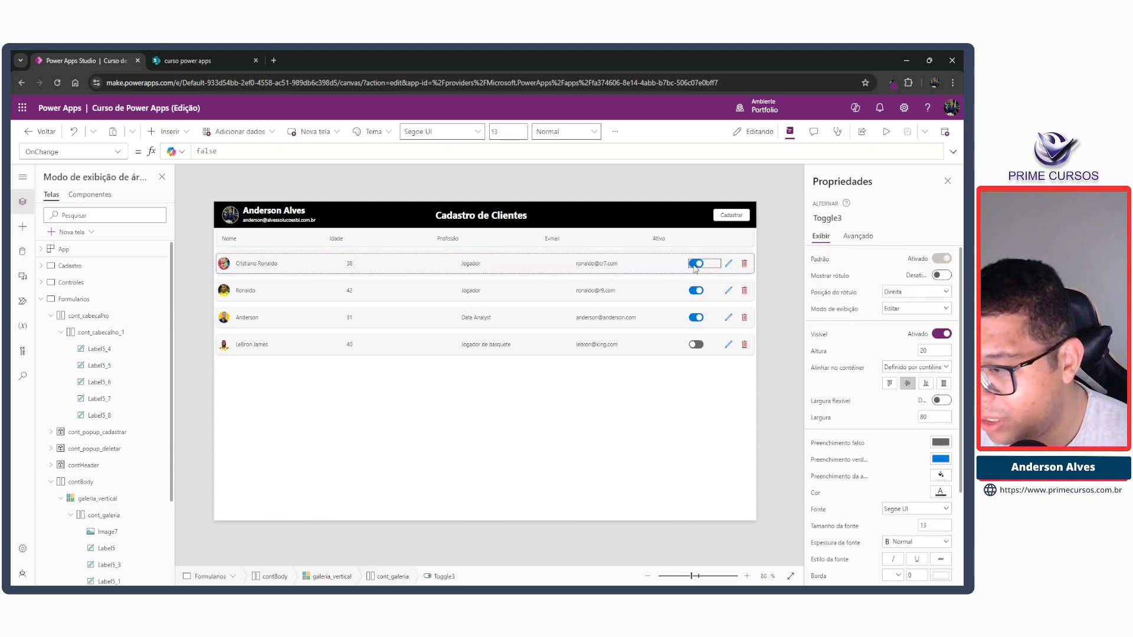
click(730, 267)
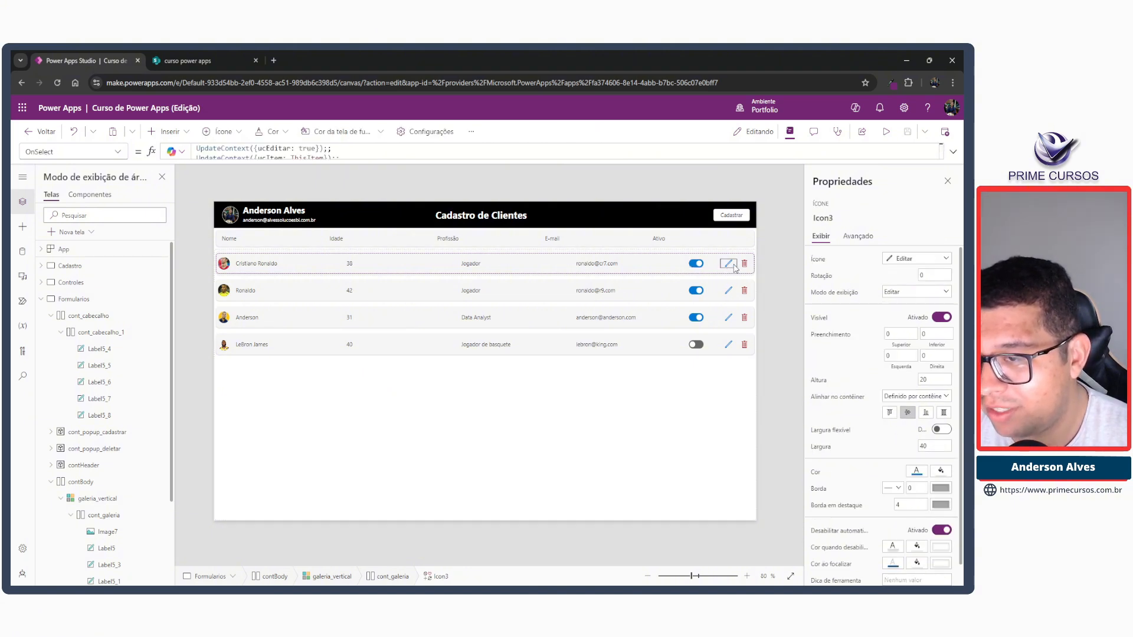
click(744, 265)
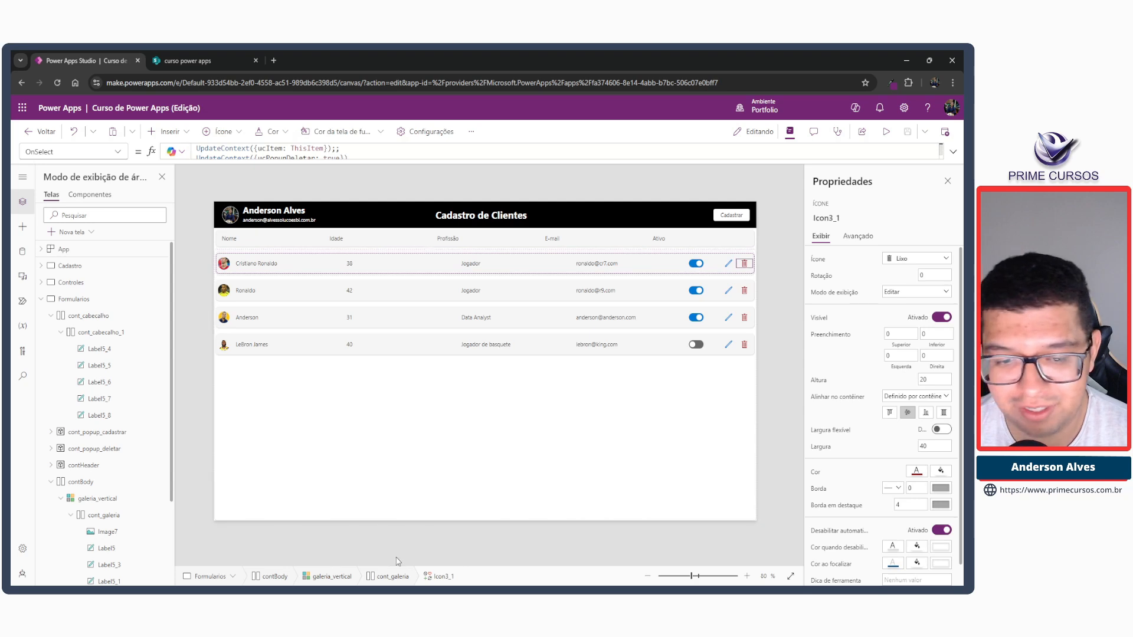
click(566, 350)
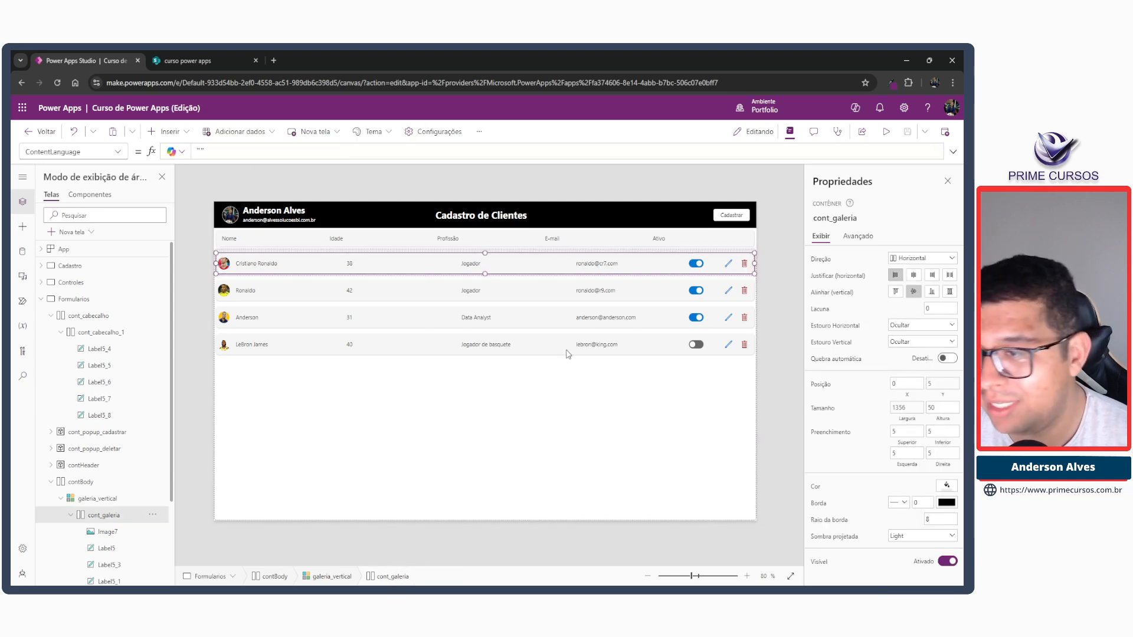
click(699, 267)
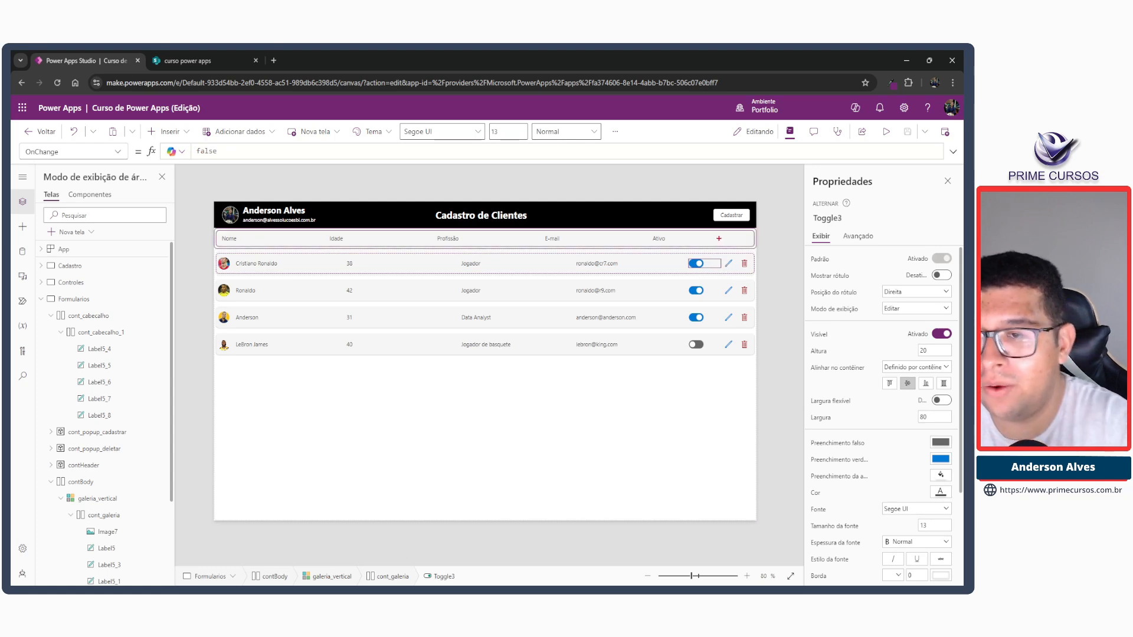
drag(722, 232, 752, 244)
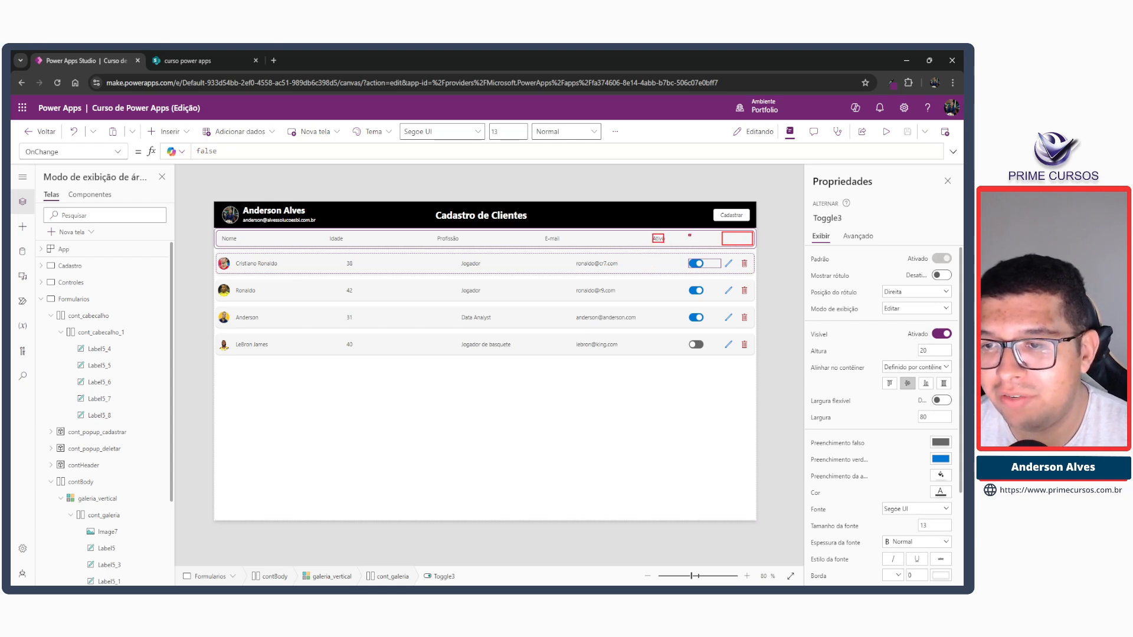
drag(574, 235, 614, 243)
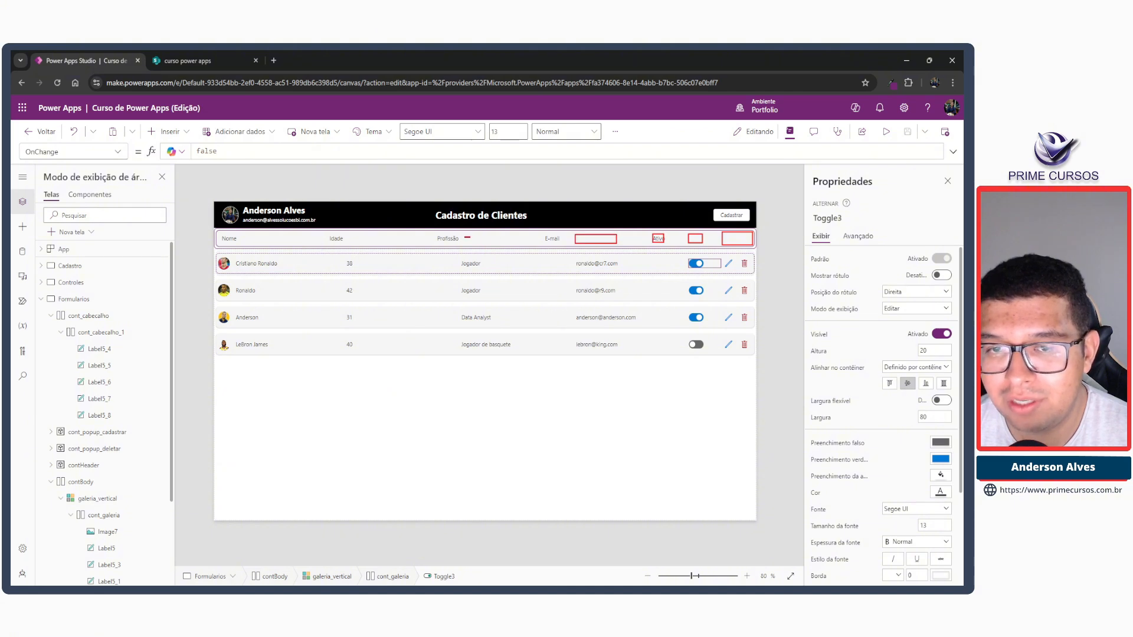
drag(470, 239, 487, 242)
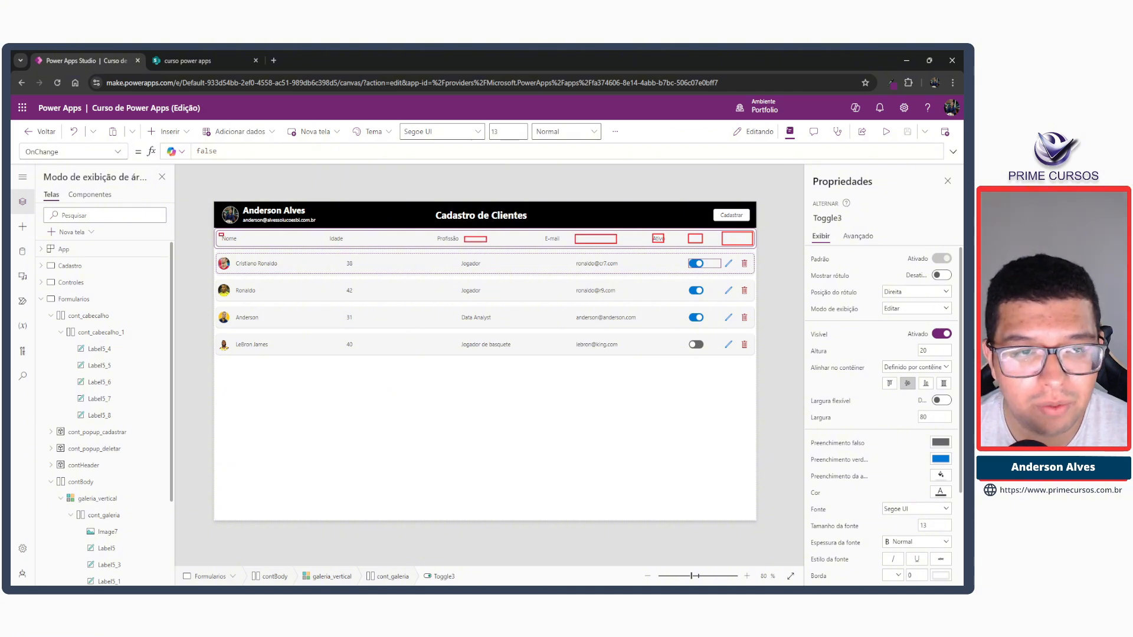
key(Escape)
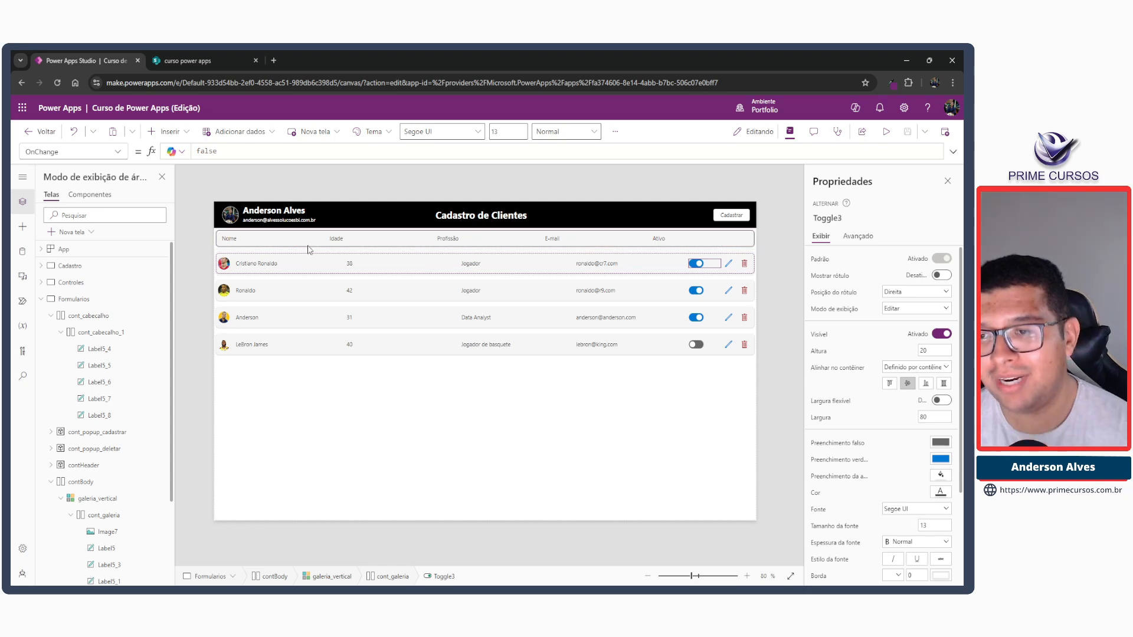
Copy the Nome title label, paste it into cont_cabecalho_1 after Ativo and empty the pasted label's text.
click(230, 241)
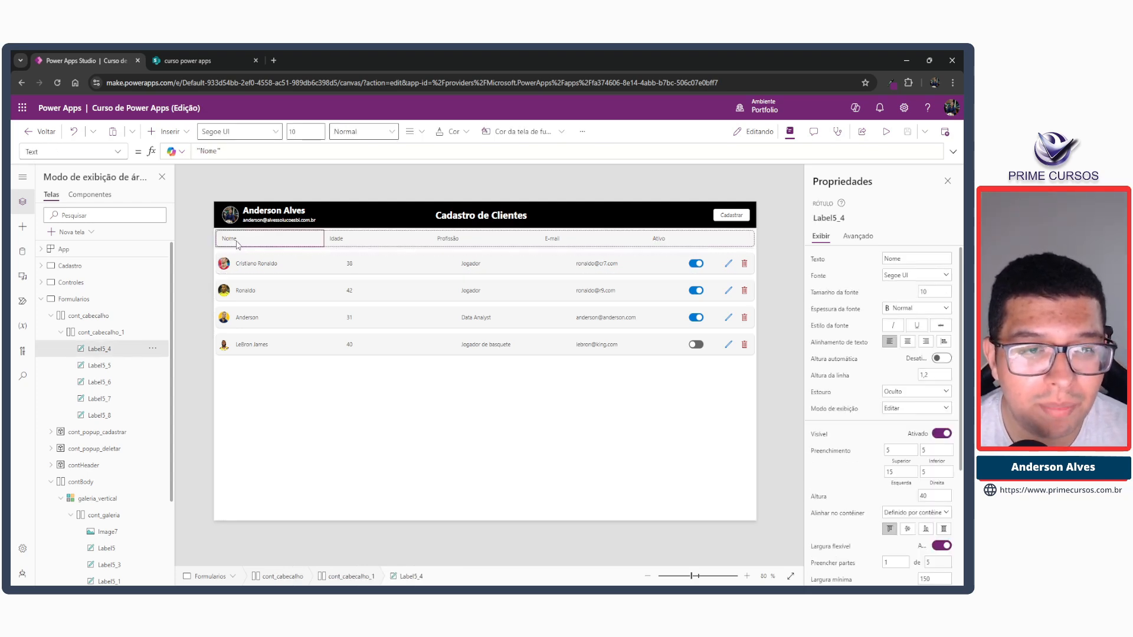
click(146, 327)
key(ctrl+2)
drag(56, 327, 143, 340)
key(Escape)
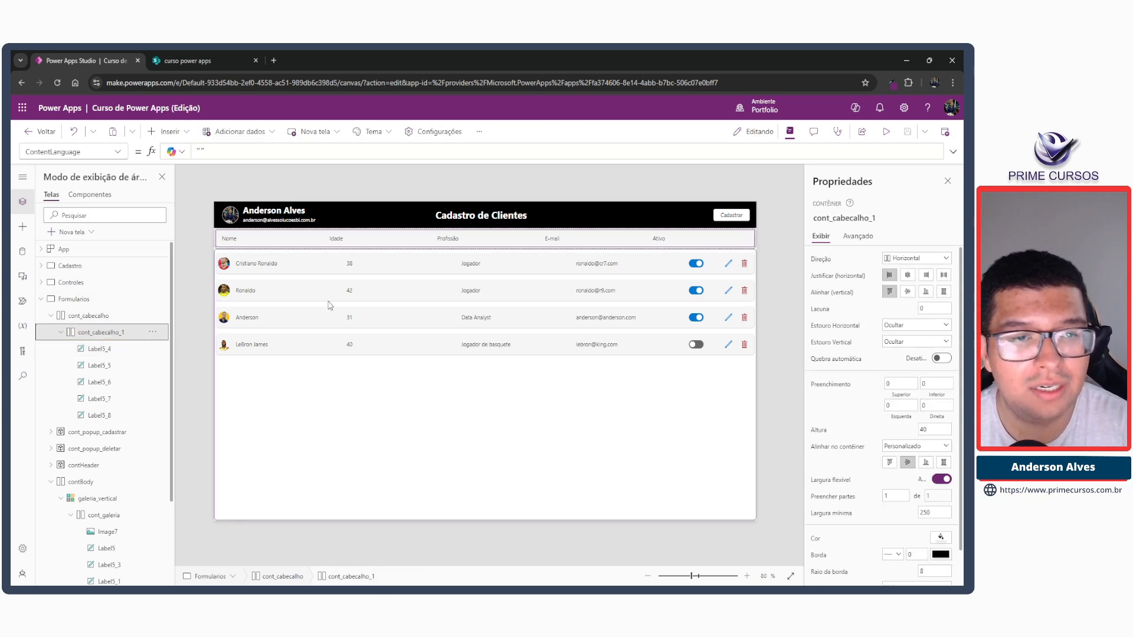
key(ctrl+v)
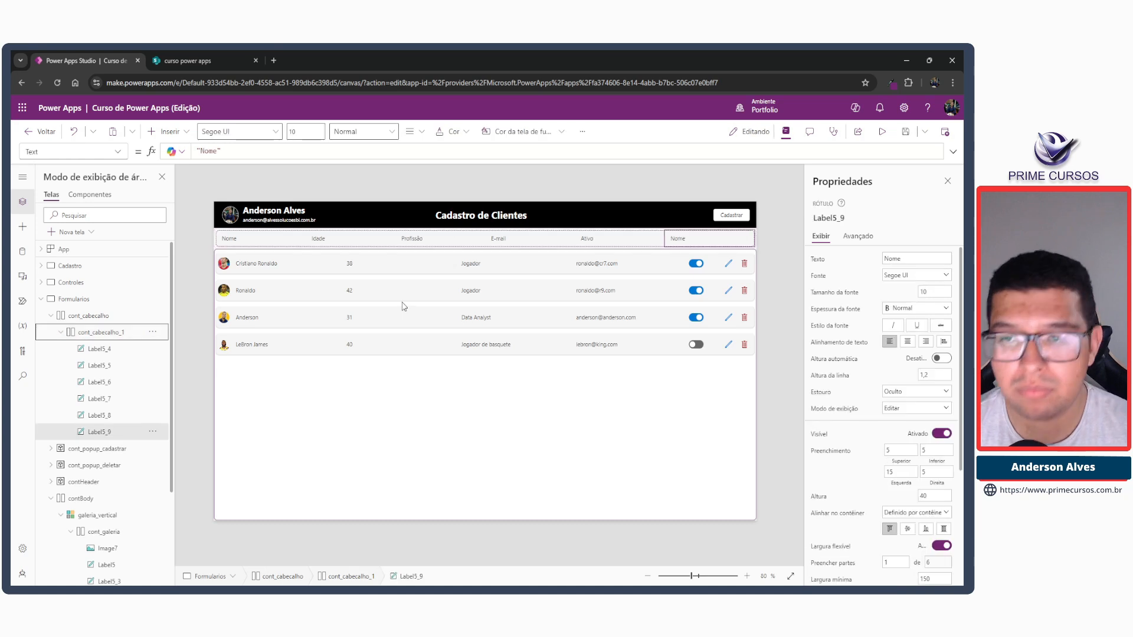
double_click(208, 151)
key(BackSpace)
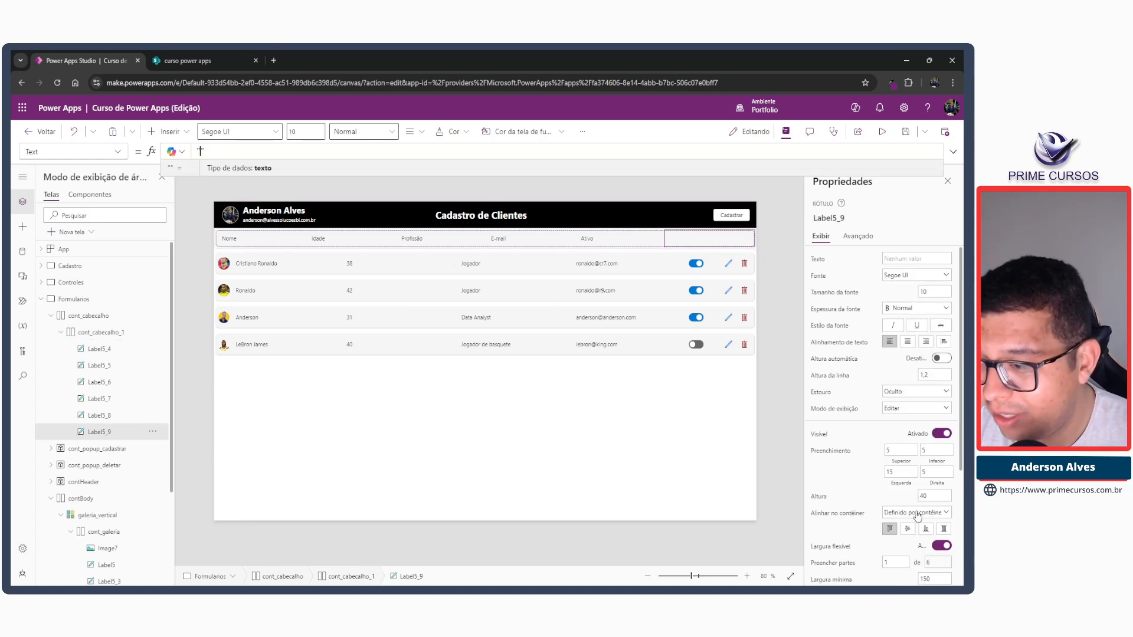
Turn off flexible width for the blank label after Ativo and set its width to 80, matching the edit and delete icons combined.
click(942, 546)
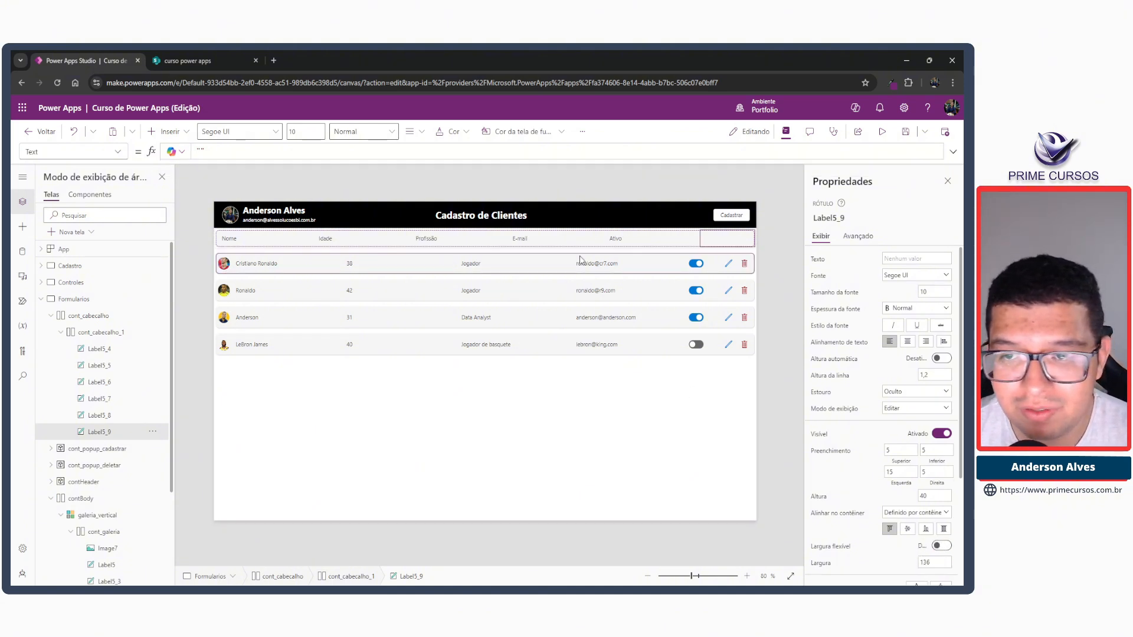
click(728, 265)
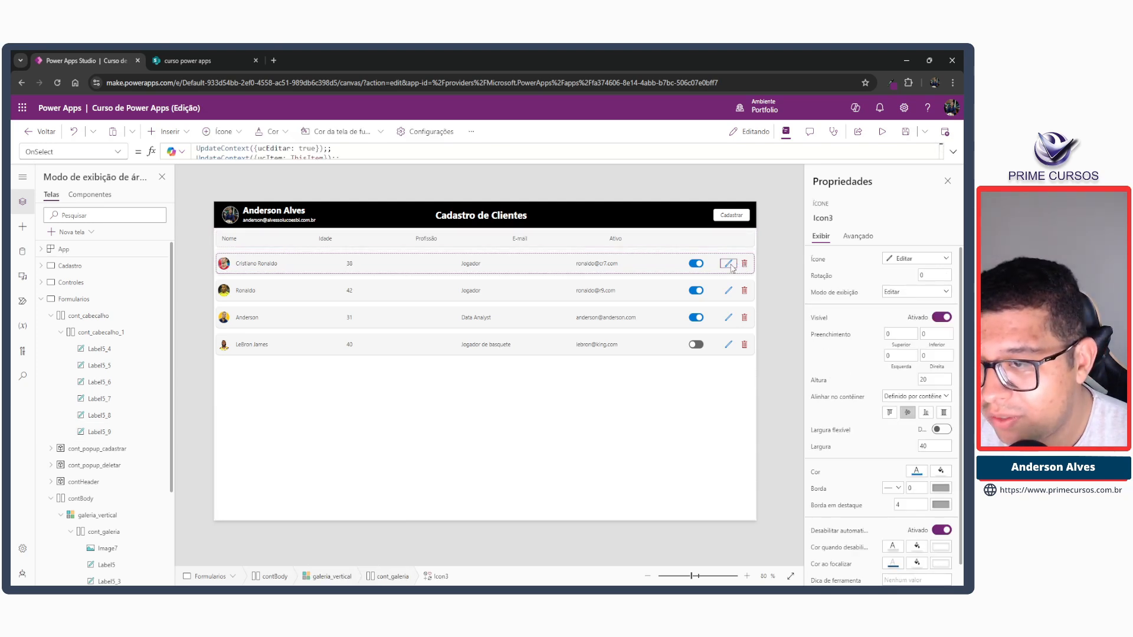
click(743, 265)
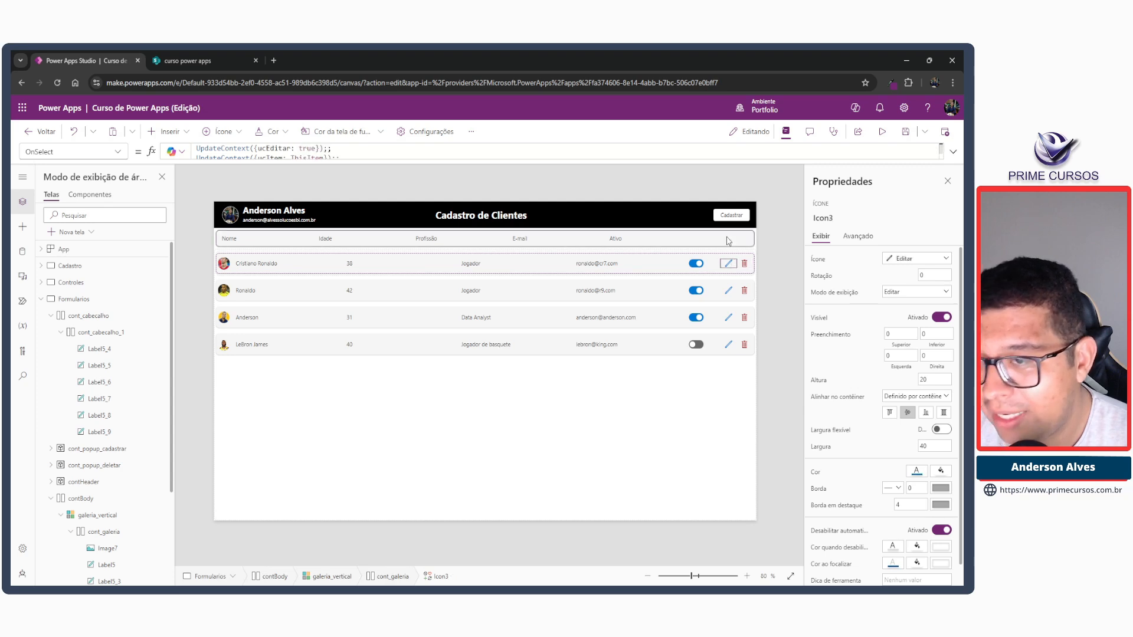
click(728, 241)
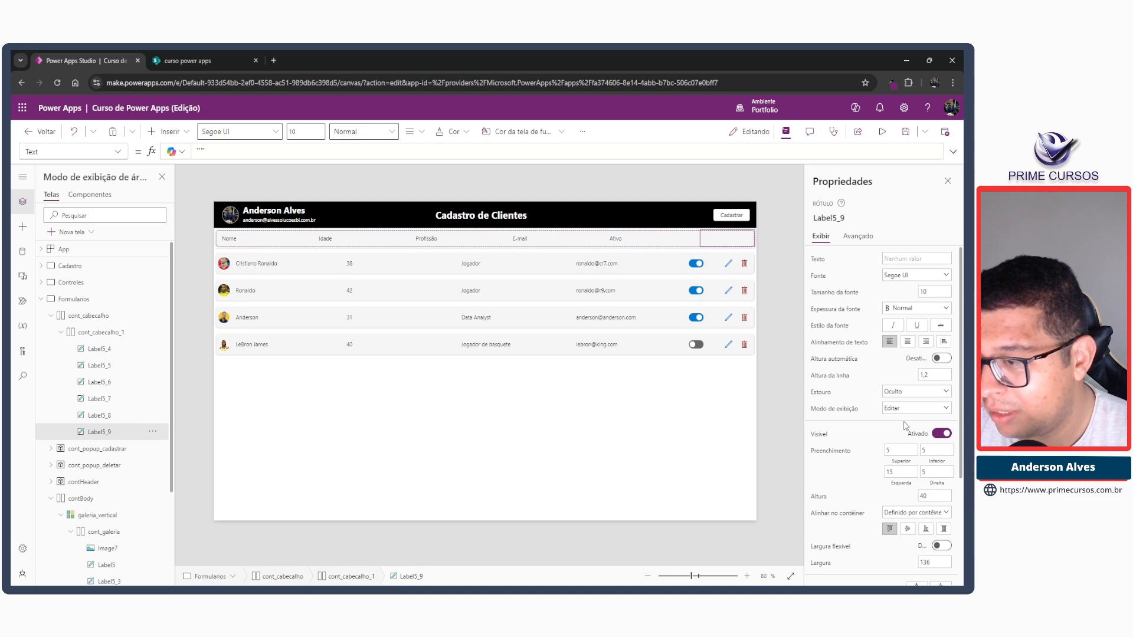
scroll(907, 425, down, 1)
double_click(932, 510)
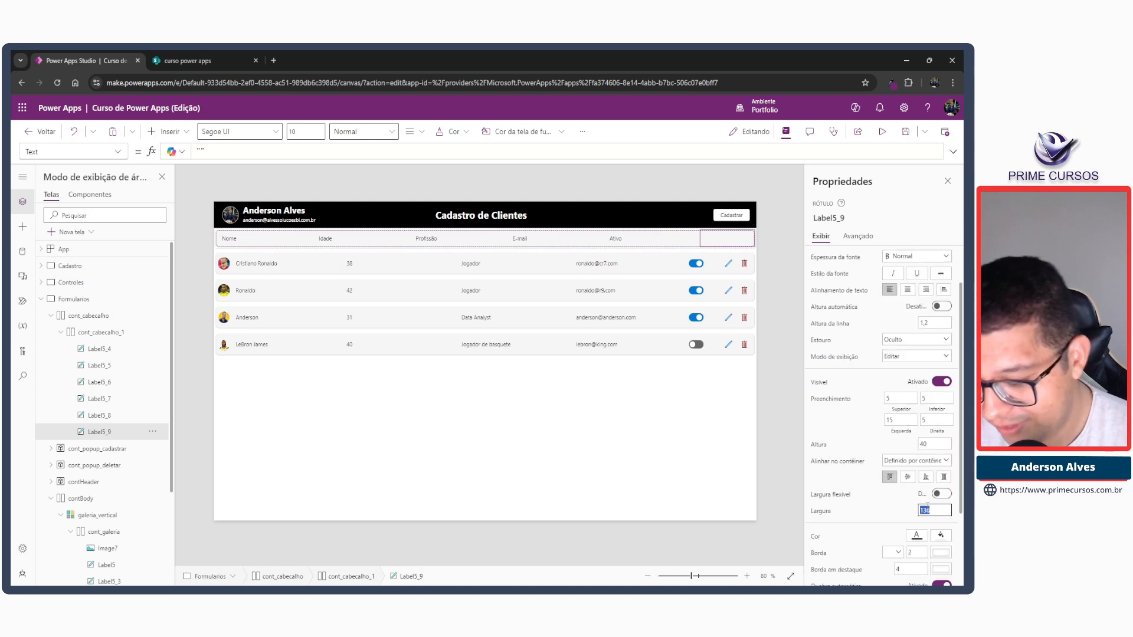
text(80)
key(Tab)
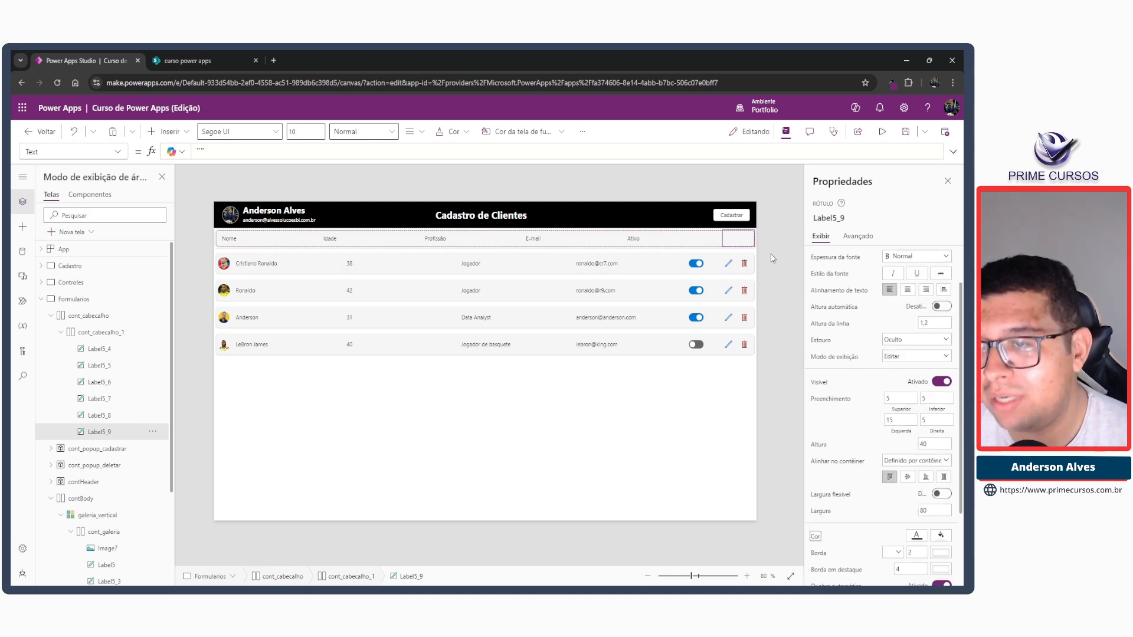
Set the left and right padding of cont_cabecalho_1 to 5, matching the gallery row container.
click(726, 265)
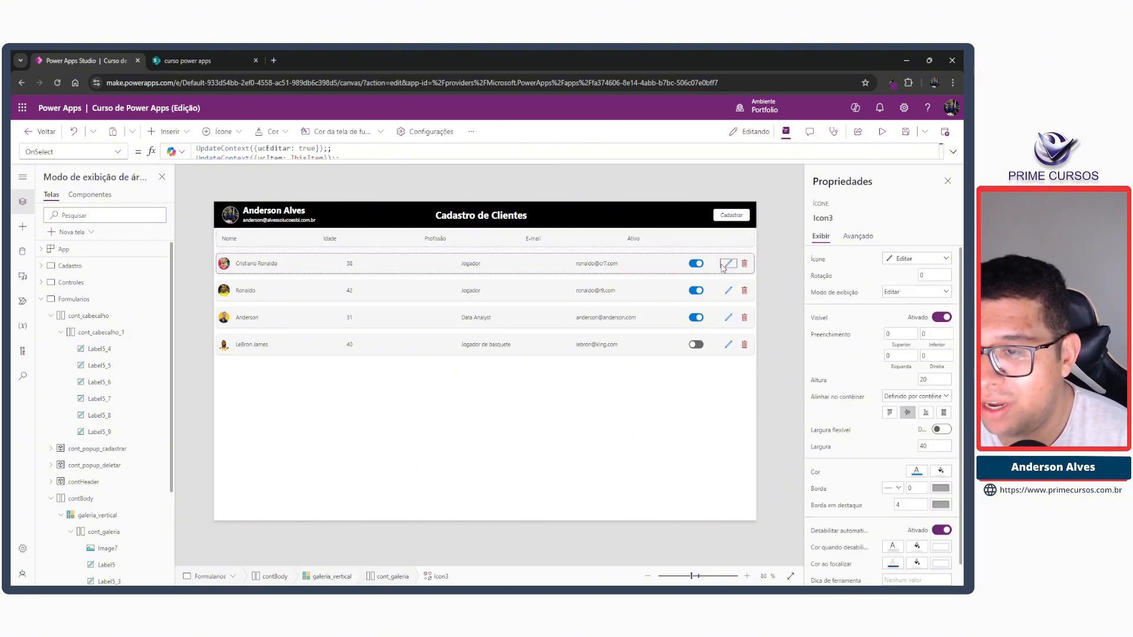
click(724, 242)
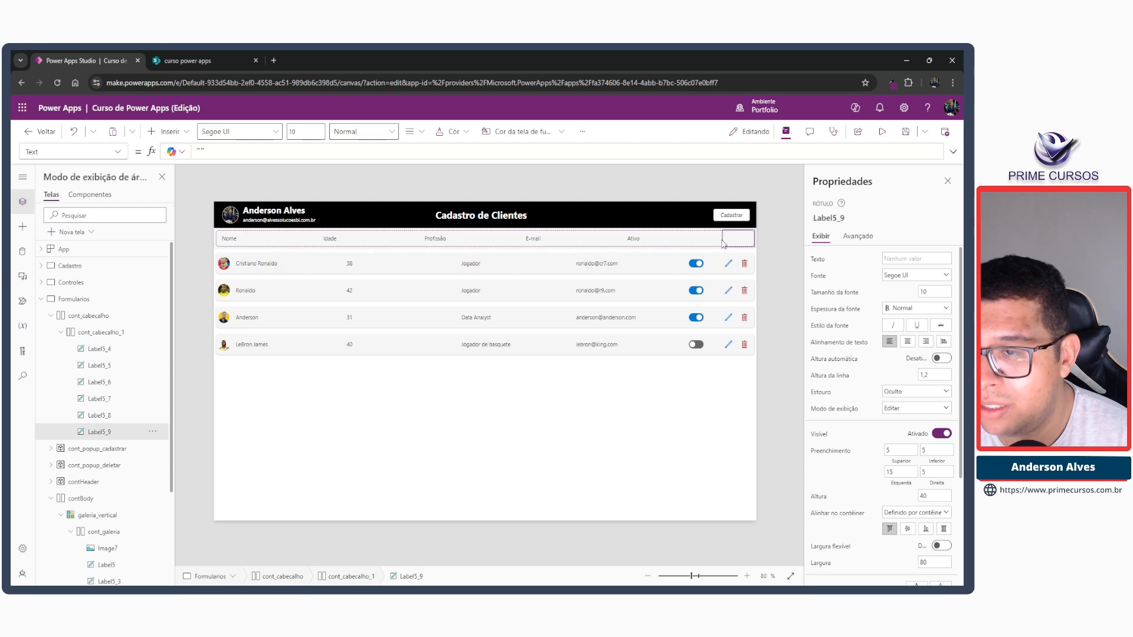
click(750, 265)
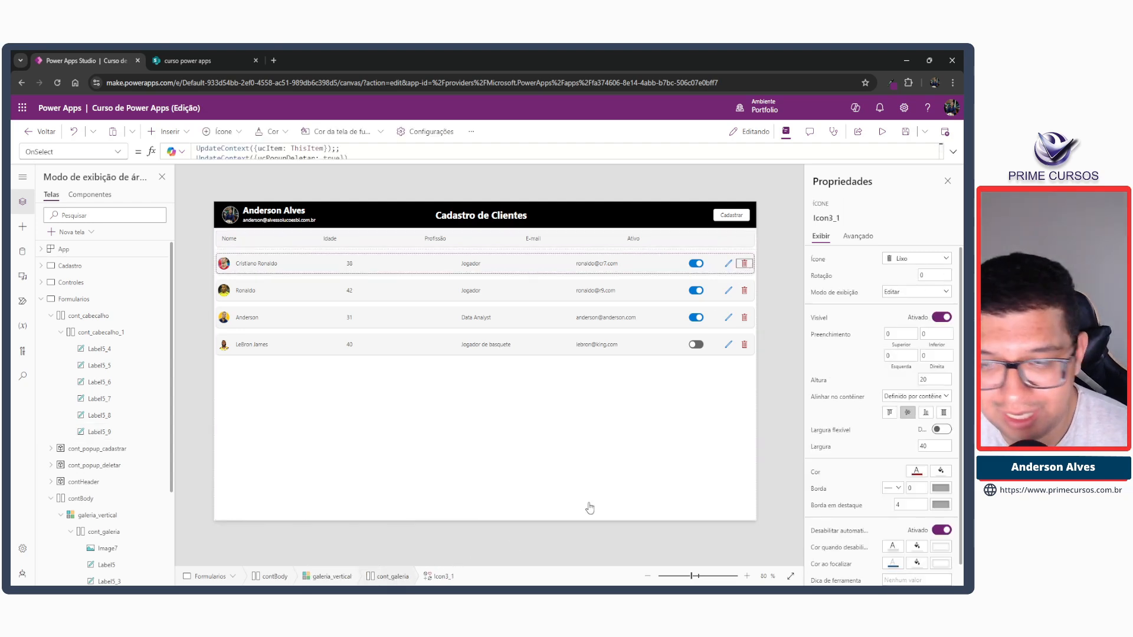
click(753, 313)
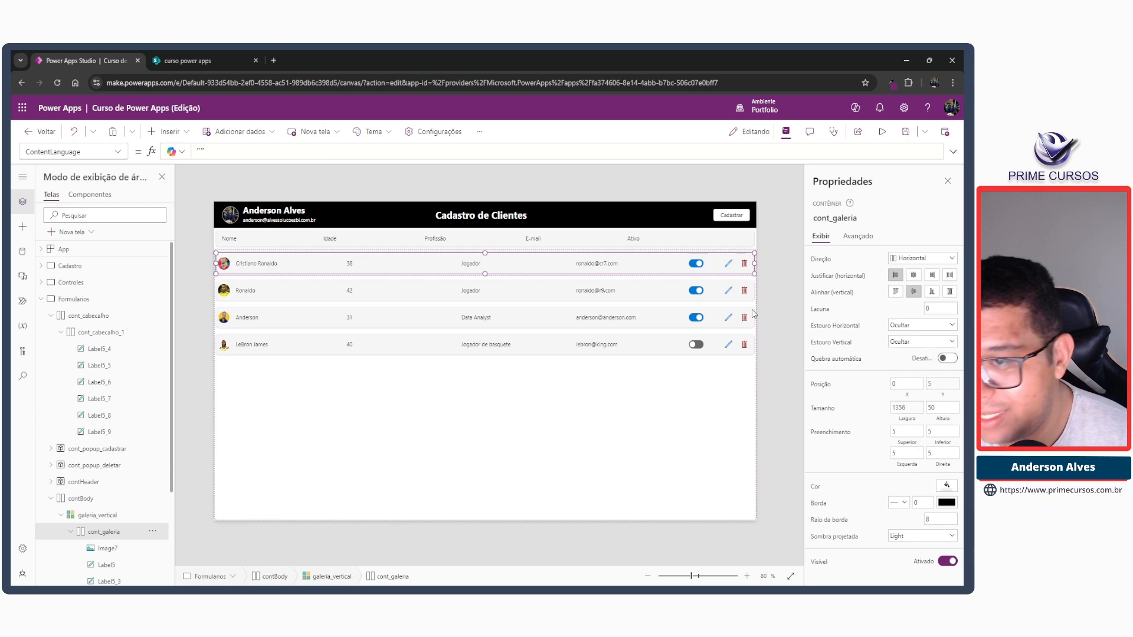
click(711, 239)
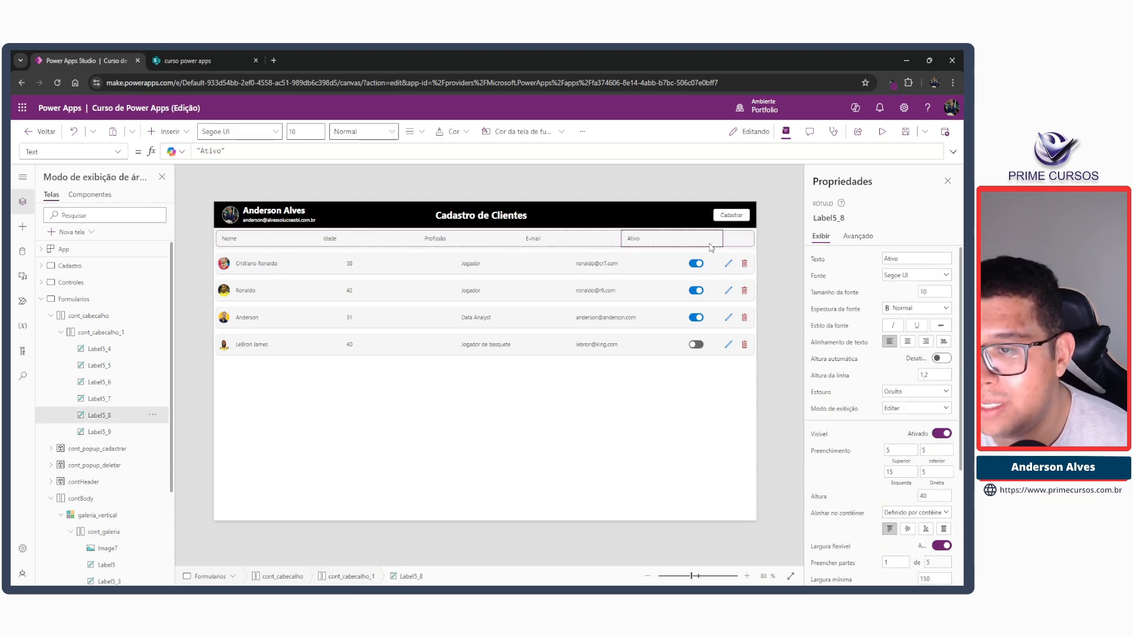
click(352, 577)
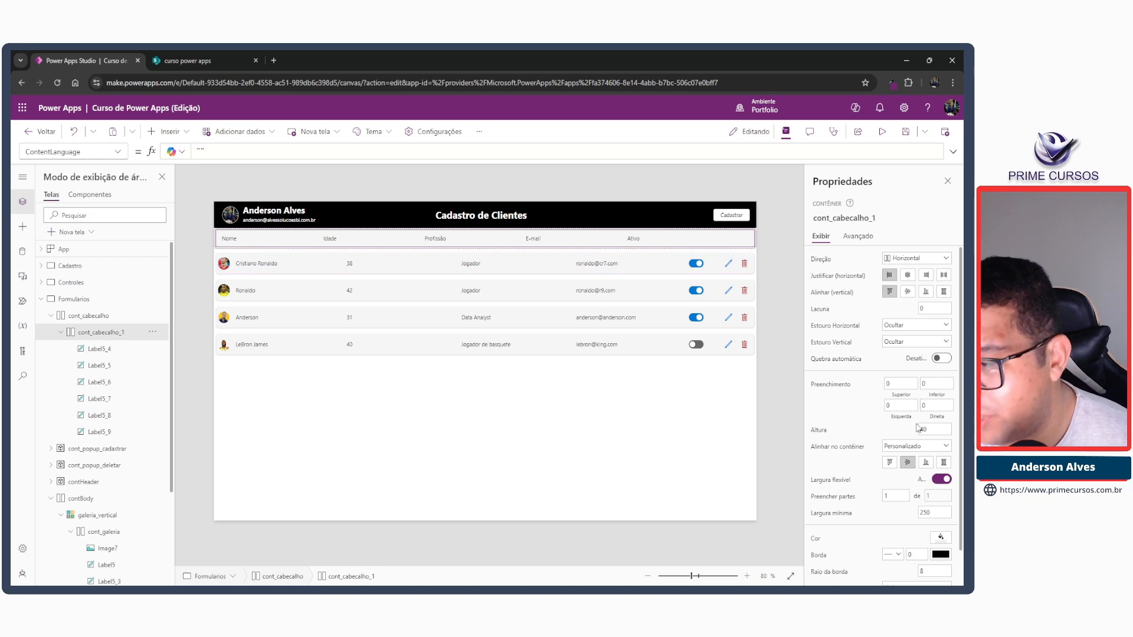
click(897, 405)
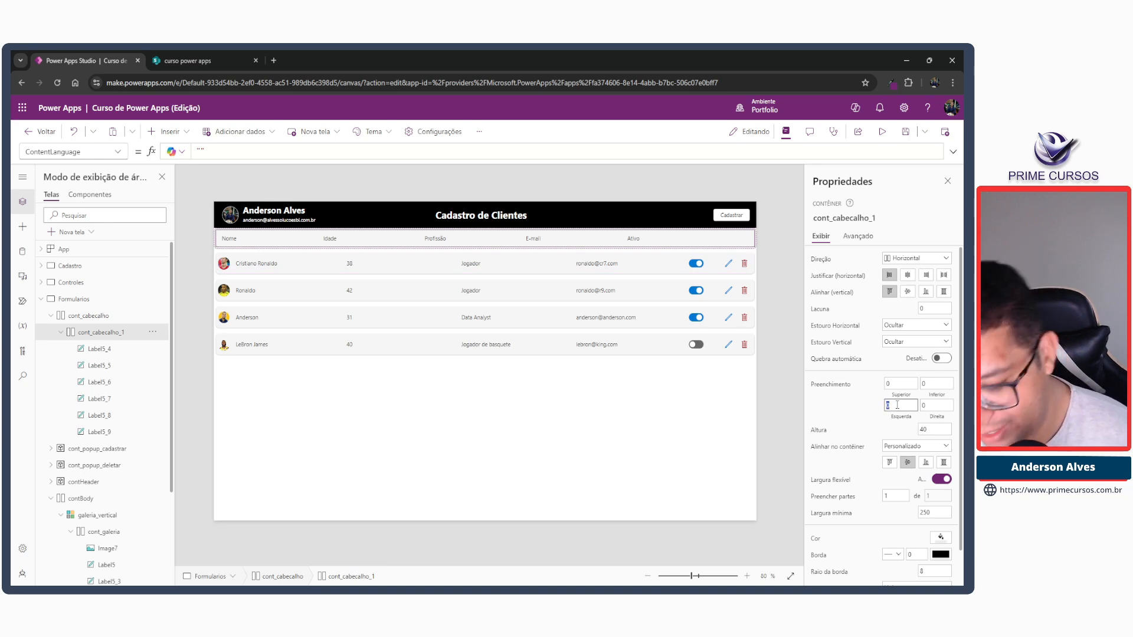
key(Tab)
text(5)
key(Tab)
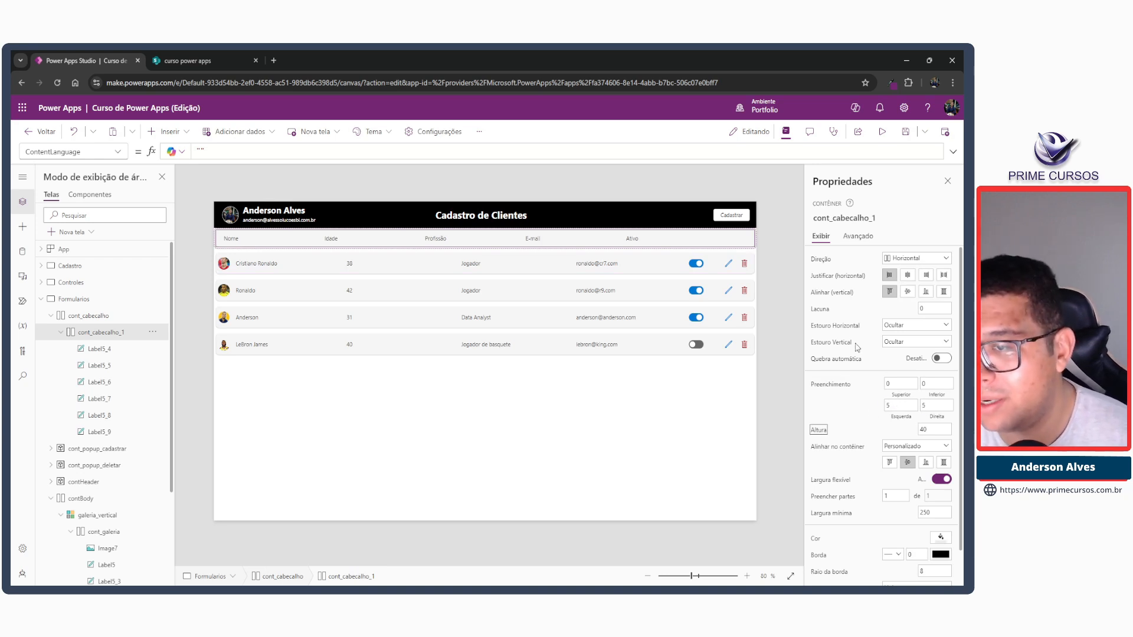
Paste a copy of the blank label into cont_cabecalho_1 and reorder it to the first position, before Nome.
click(737, 242)
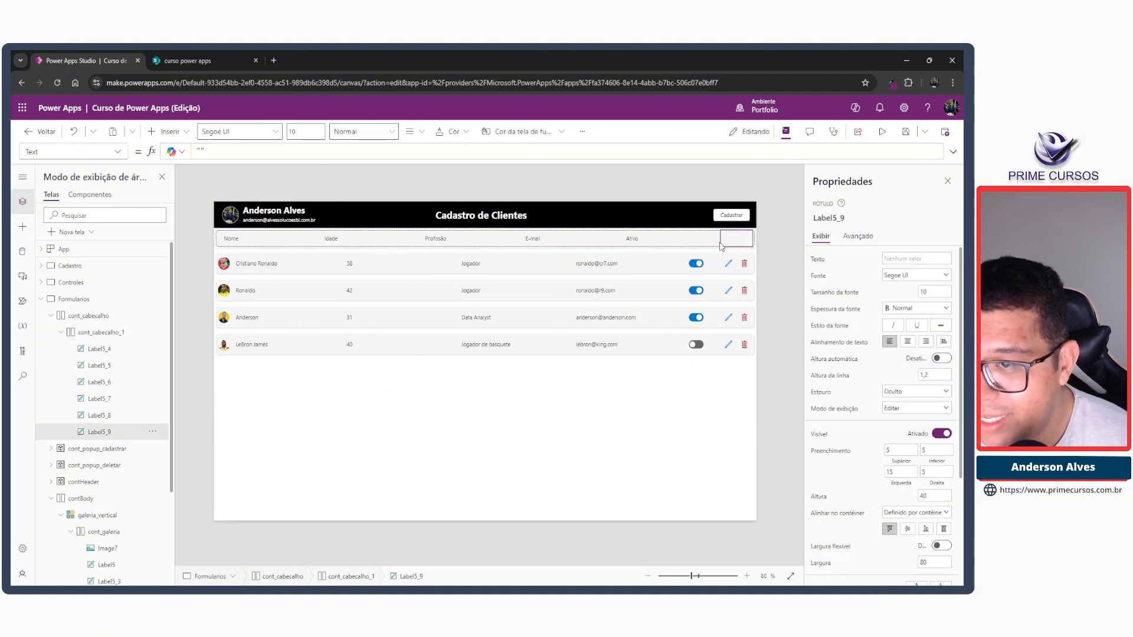
click(728, 266)
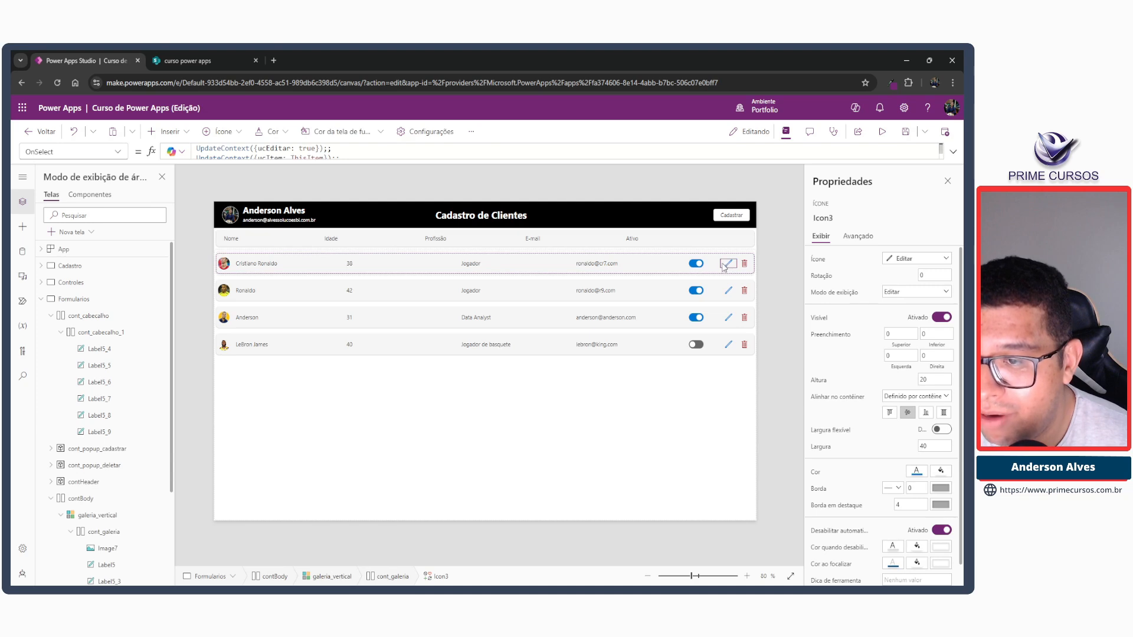
click(725, 240)
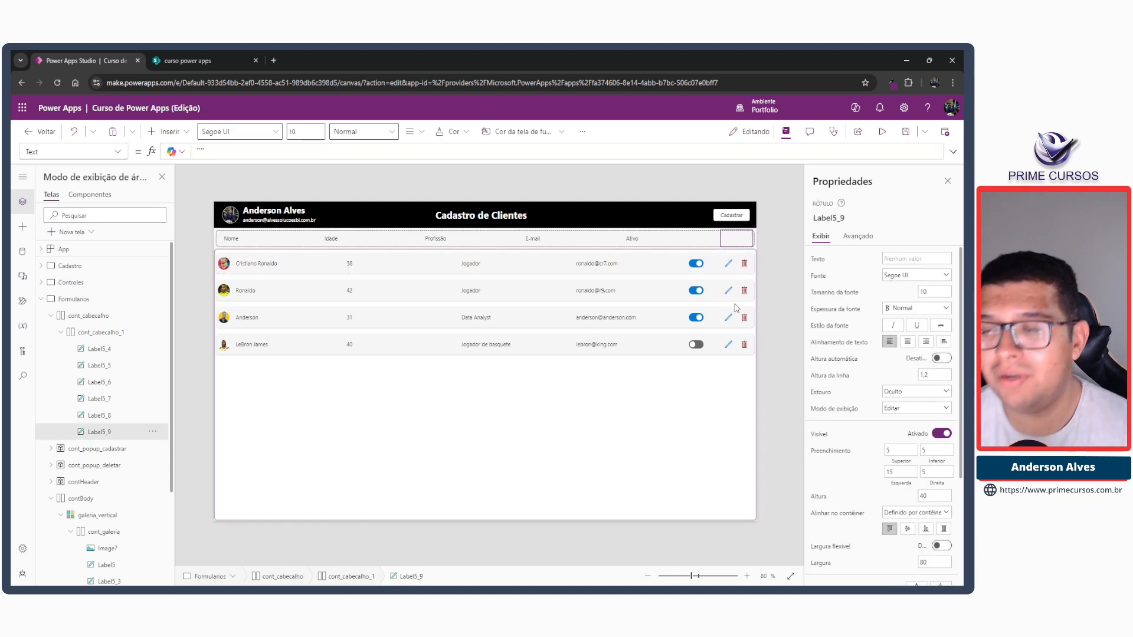
click(89, 336)
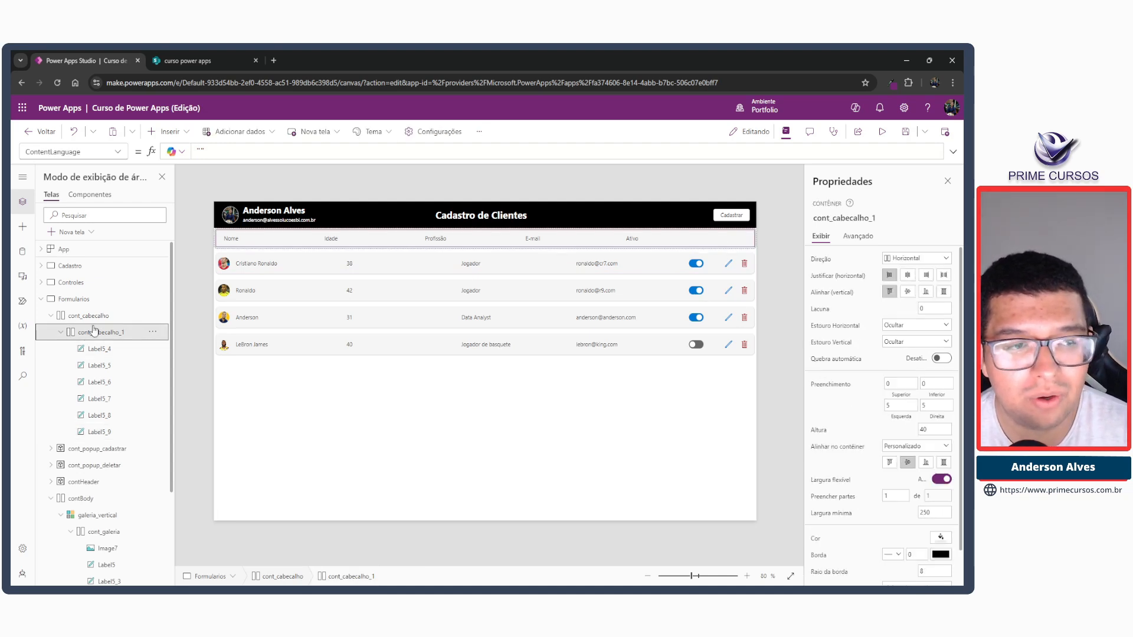
key(ctrl+v)
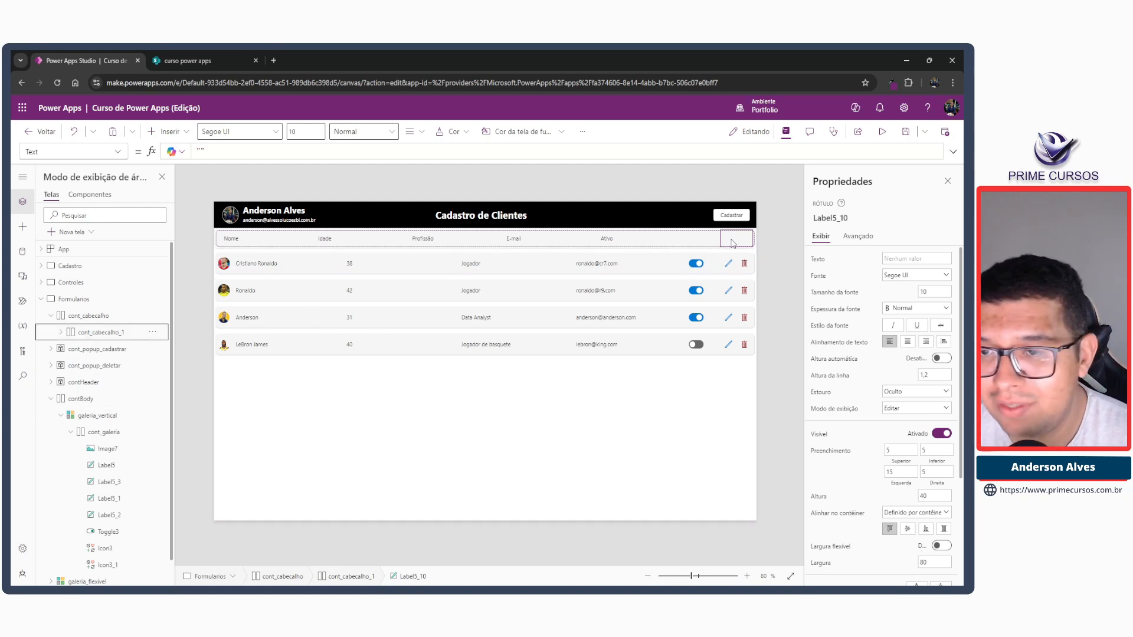
key(Left)
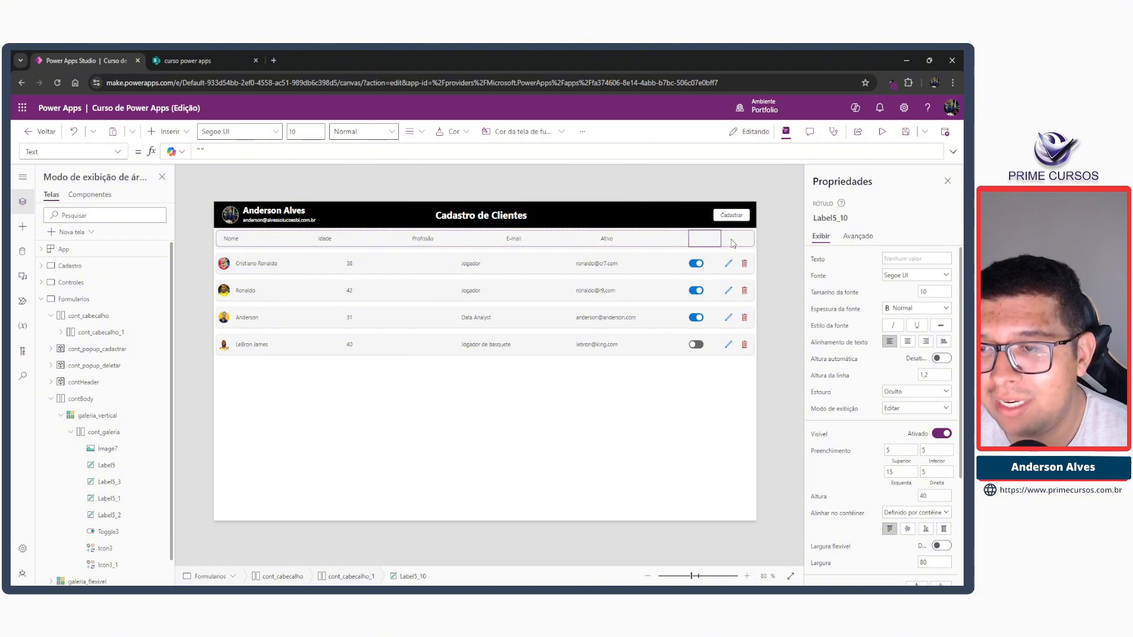
key(Left)
key(Left)
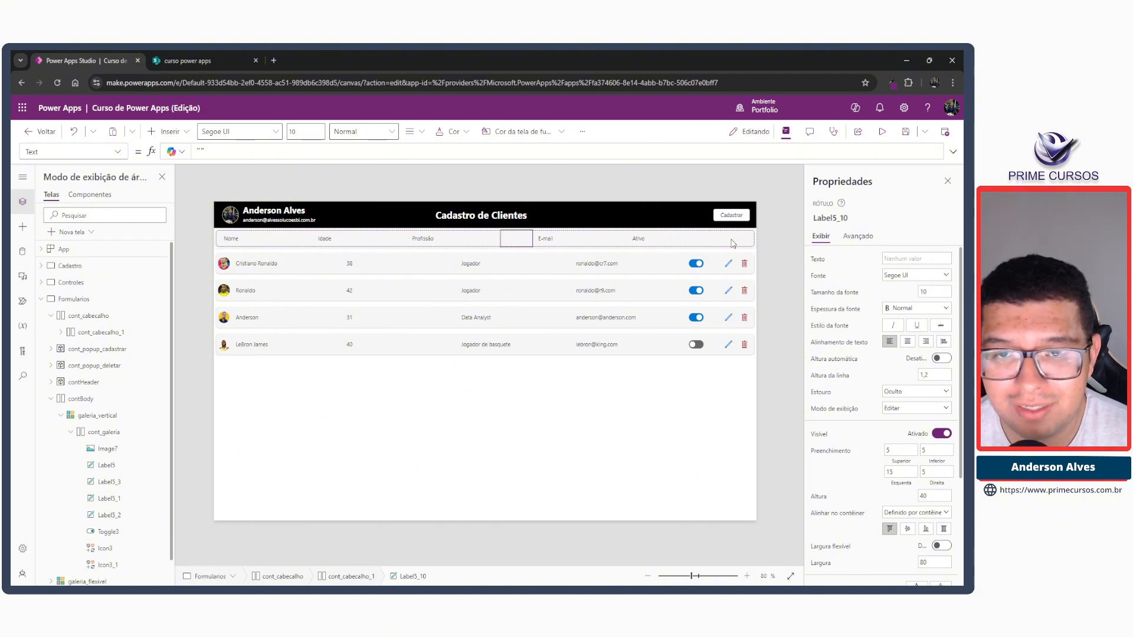
key(Left)
key(Left)
key(Left)
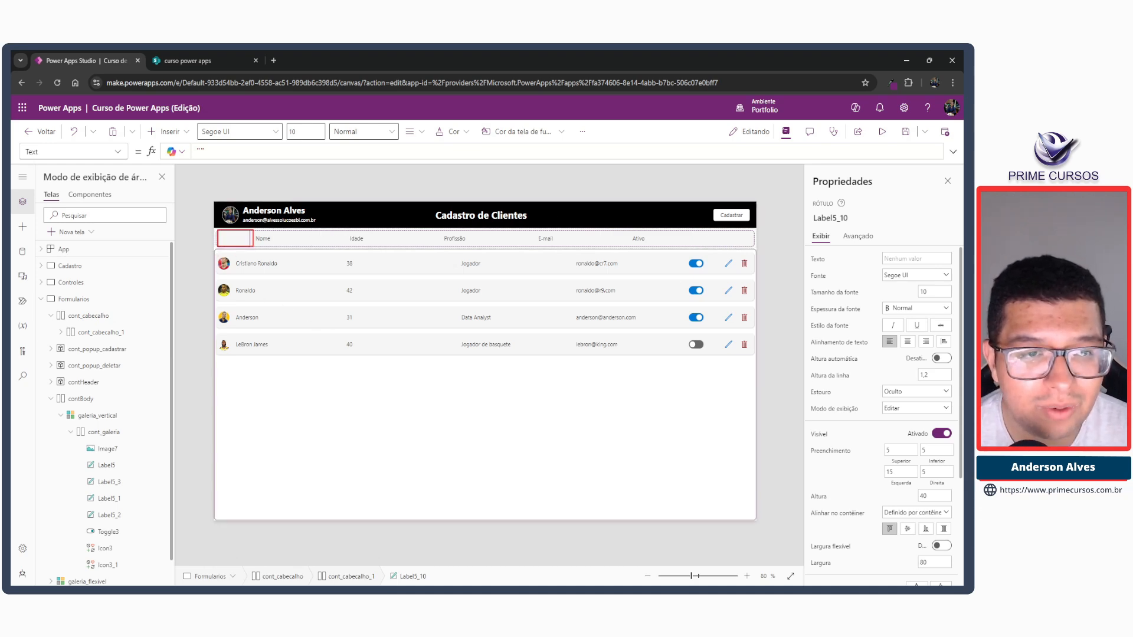
Set the width of the blank label before Nome to 30, matching the gallery row's photo.
click(224, 263)
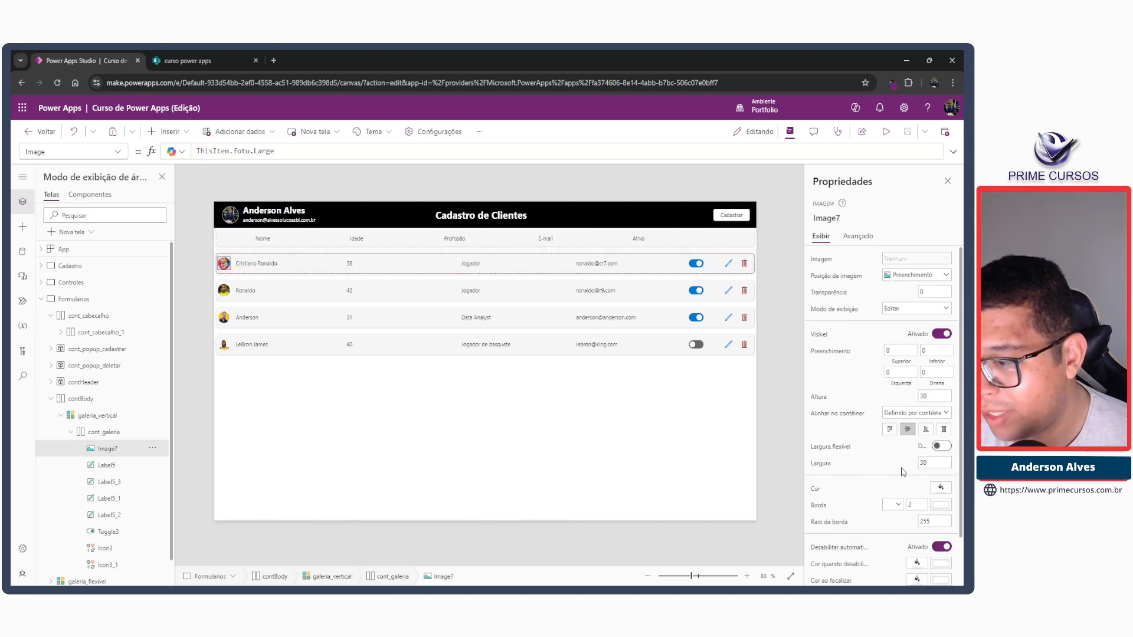
click(233, 240)
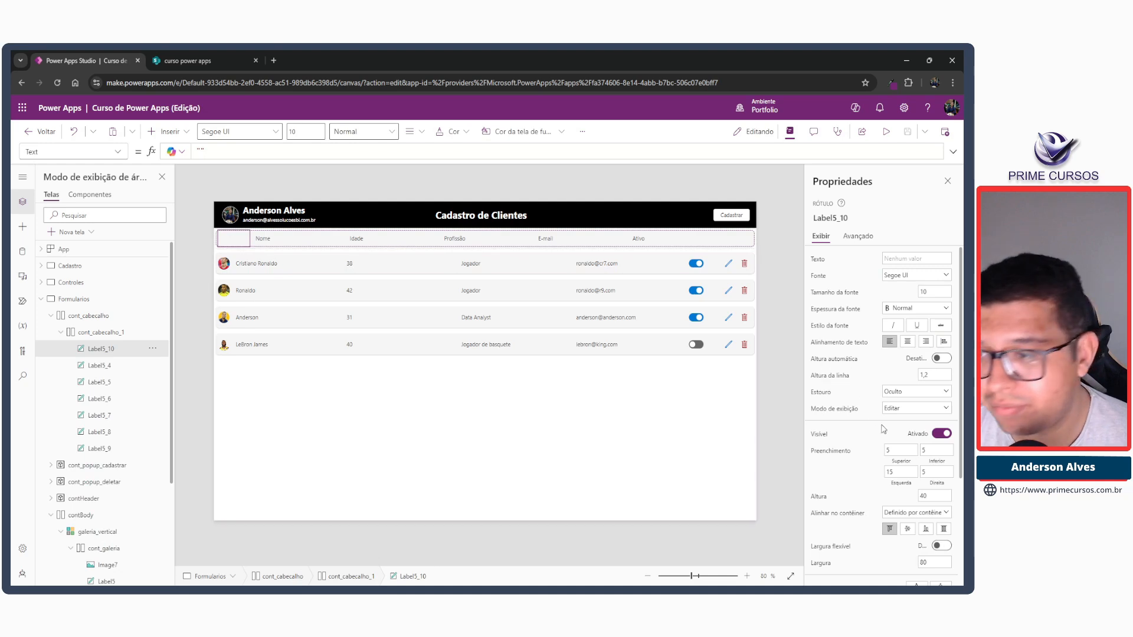
scroll(928, 424, down, 3)
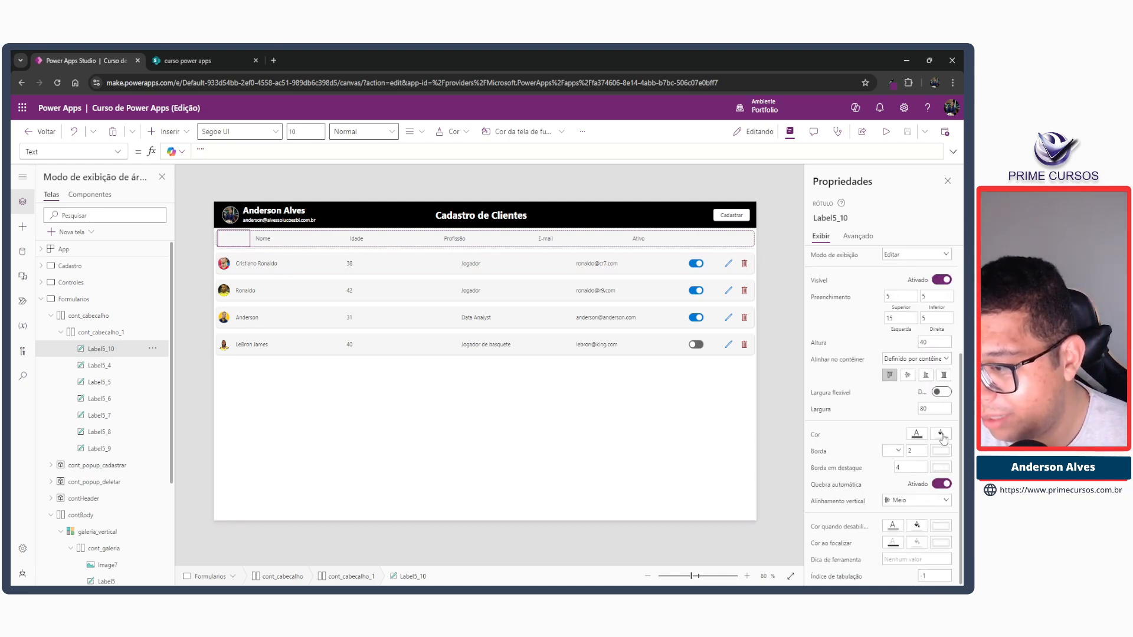
click(938, 409)
text(30)
key(Tab)
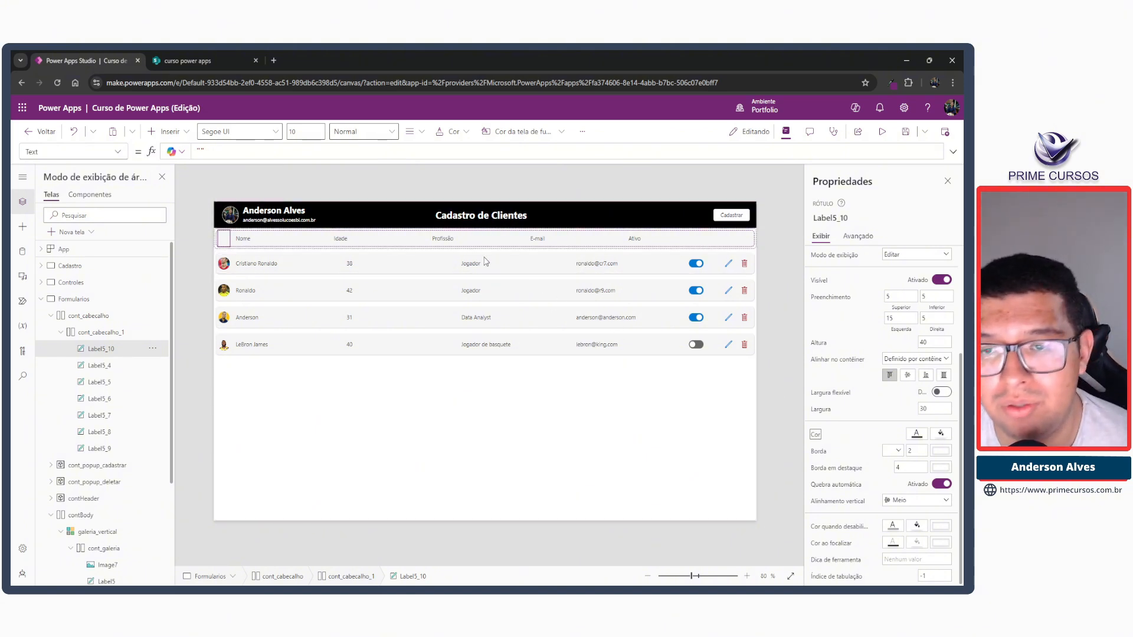
Turn off flexible width for the Ativo title label and set its width to 80, matching the gallery row's toggle.
click(634, 242)
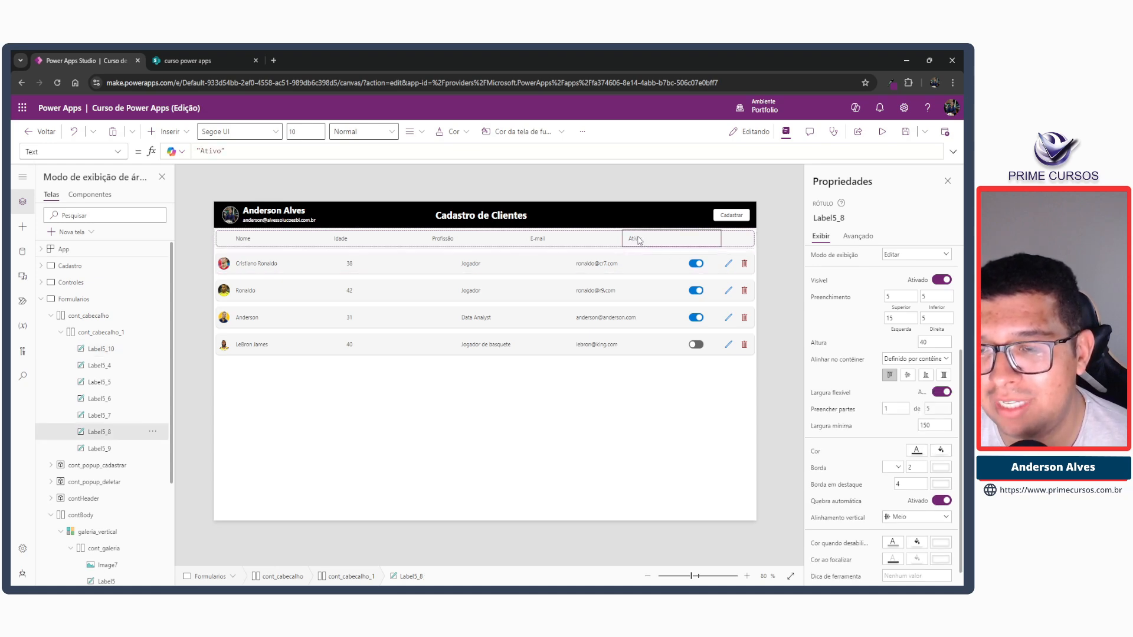
click(697, 266)
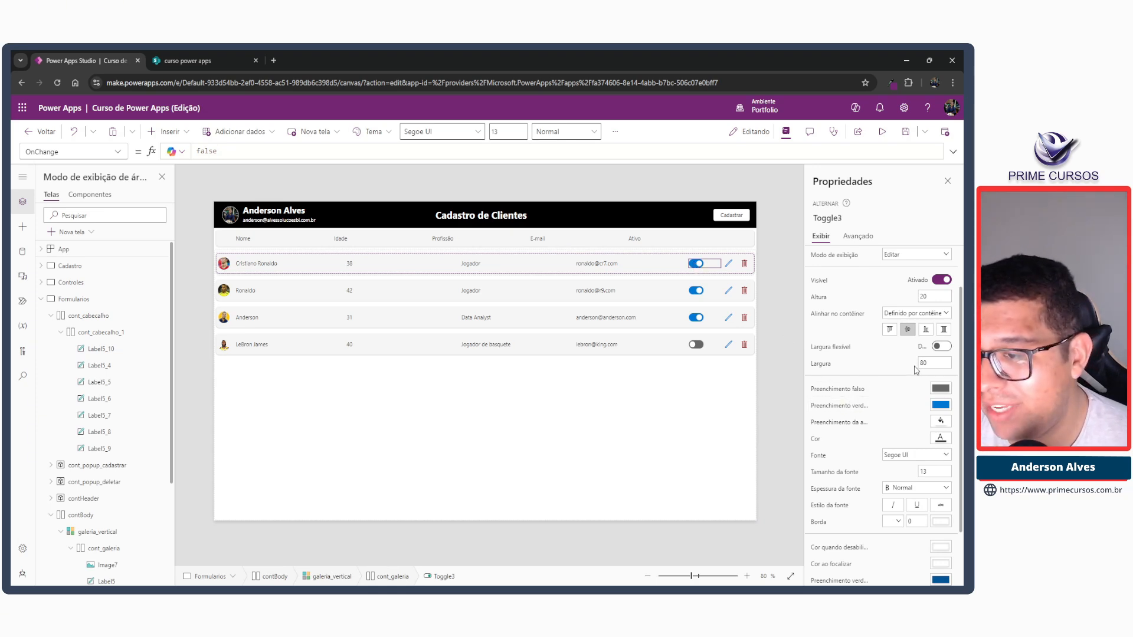
click(633, 242)
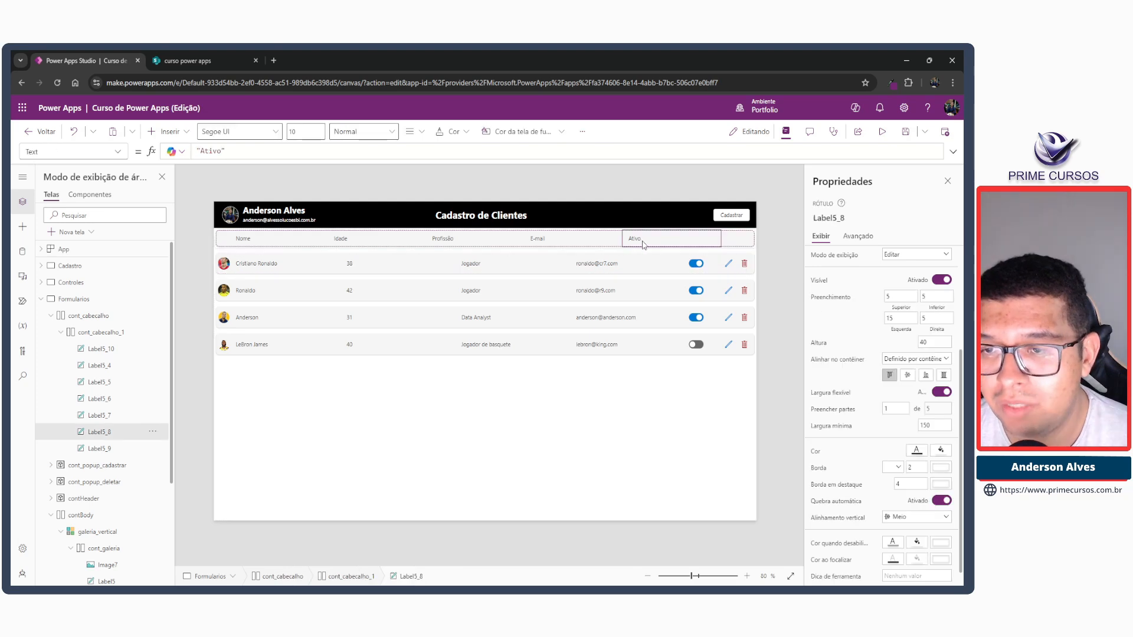
click(939, 394)
double_click(931, 408)
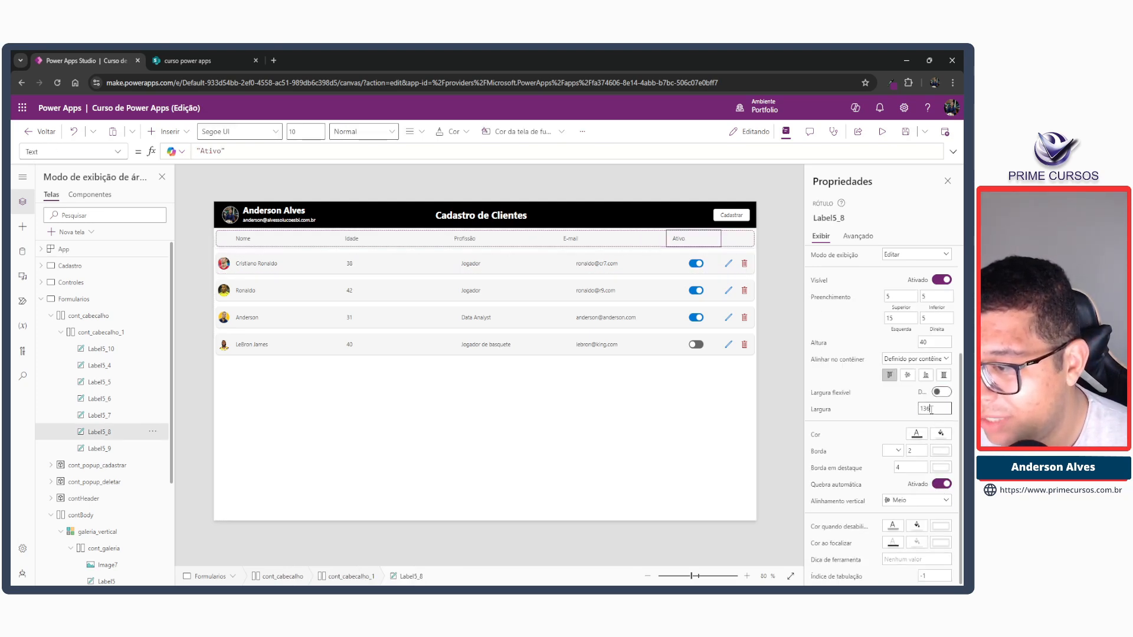
key(Tab)
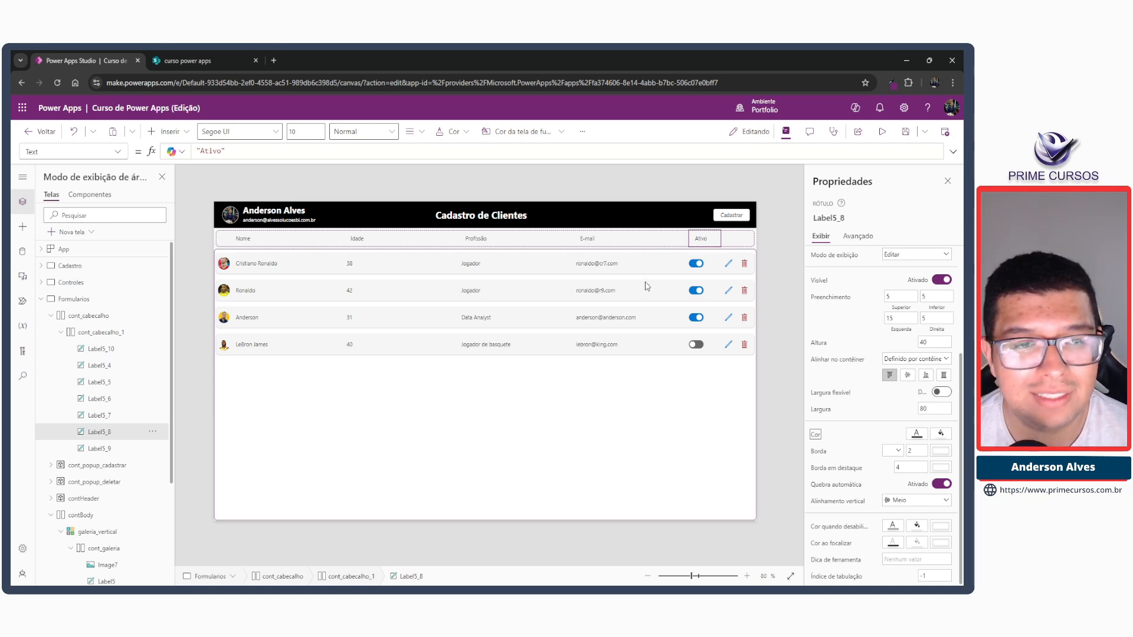
Set the left padding of the Idade title label to 5.
click(246, 240)
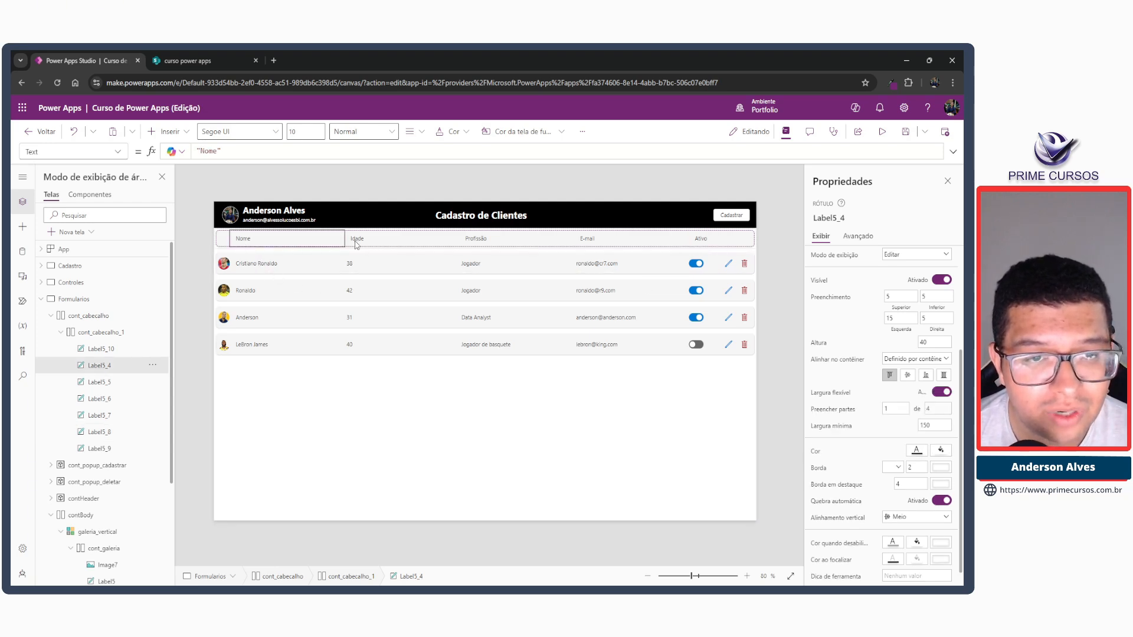
click(355, 266)
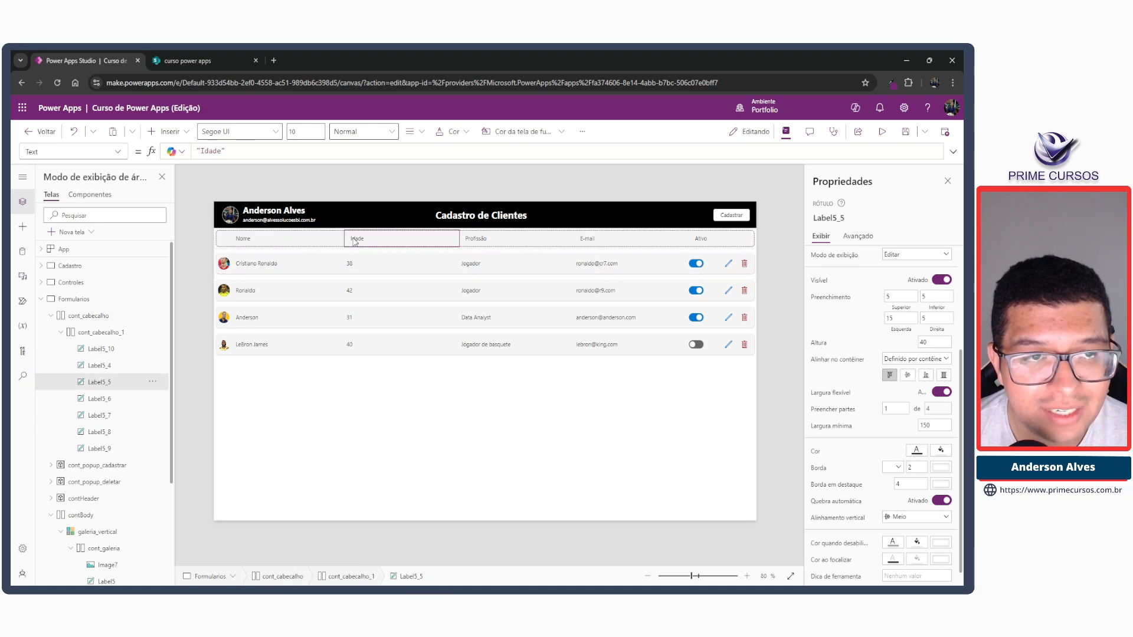
click(357, 240)
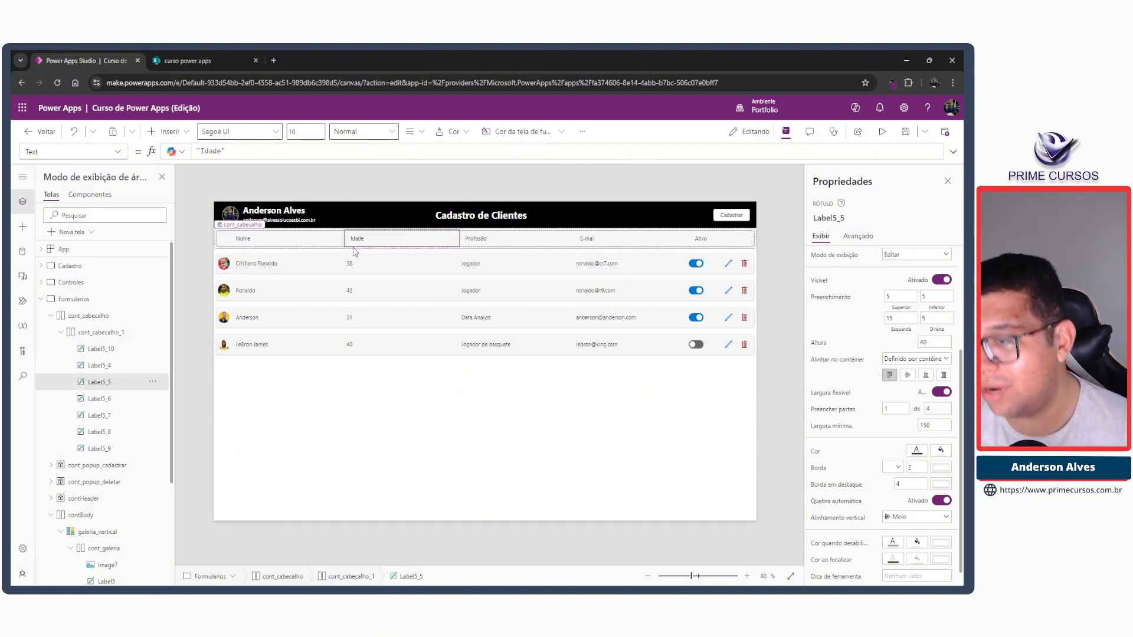
scroll(910, 454, down, 1)
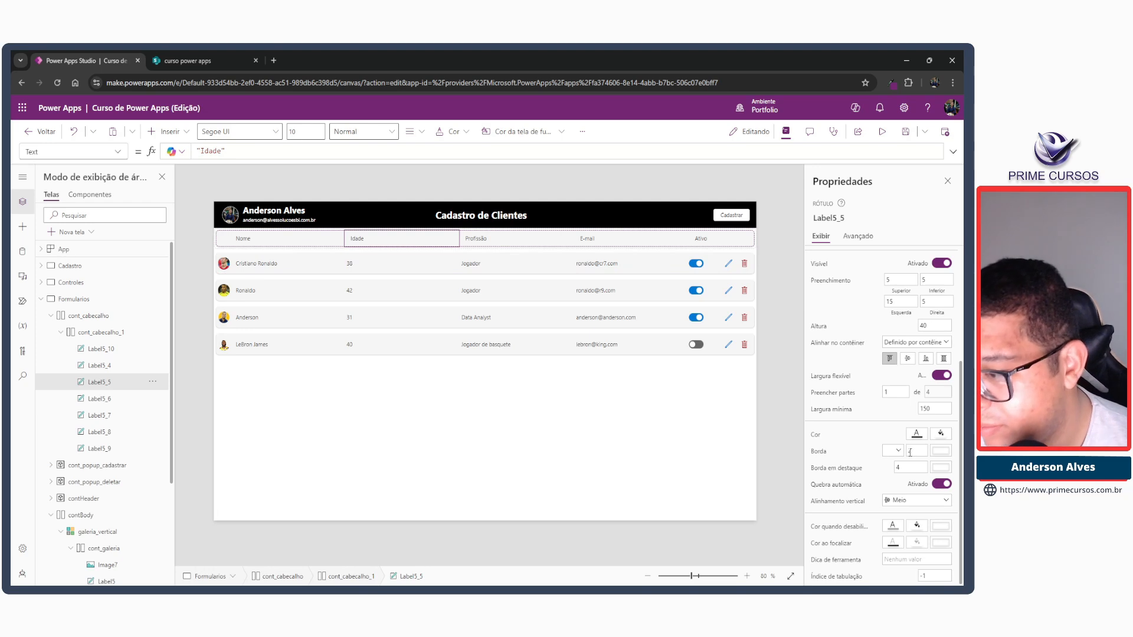
scroll(910, 452, up, 3)
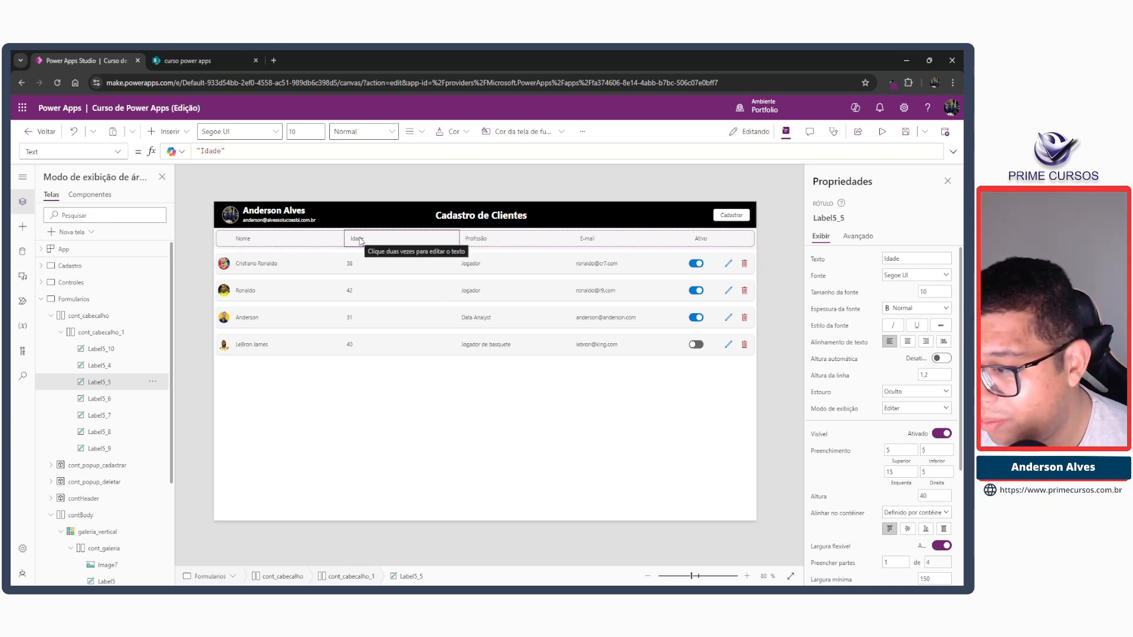
click(892, 471)
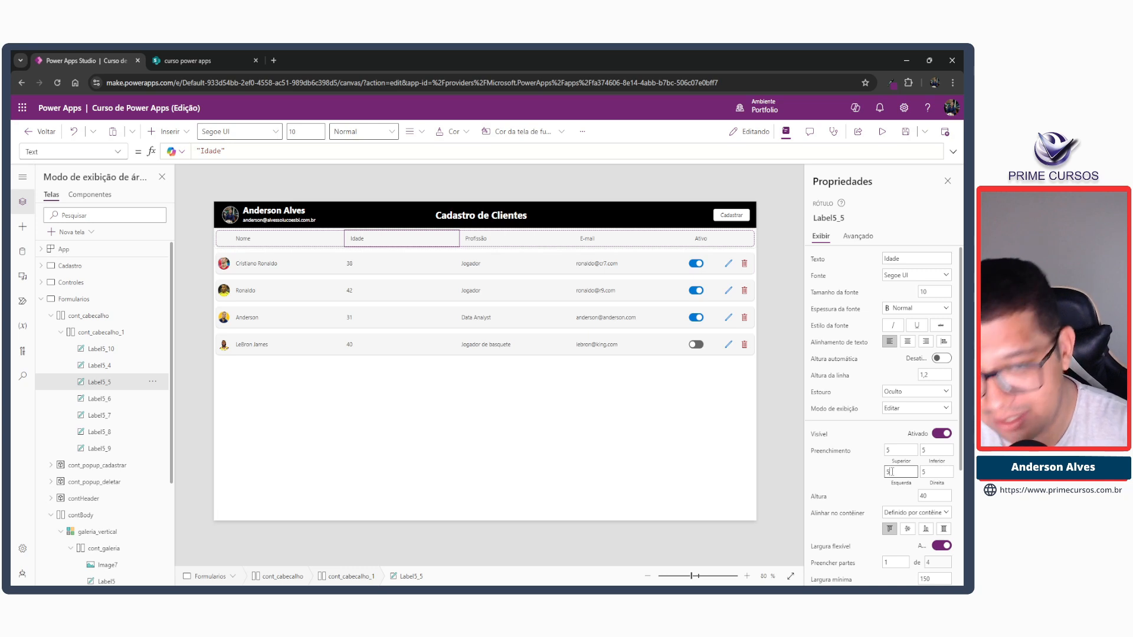
key(Tab)
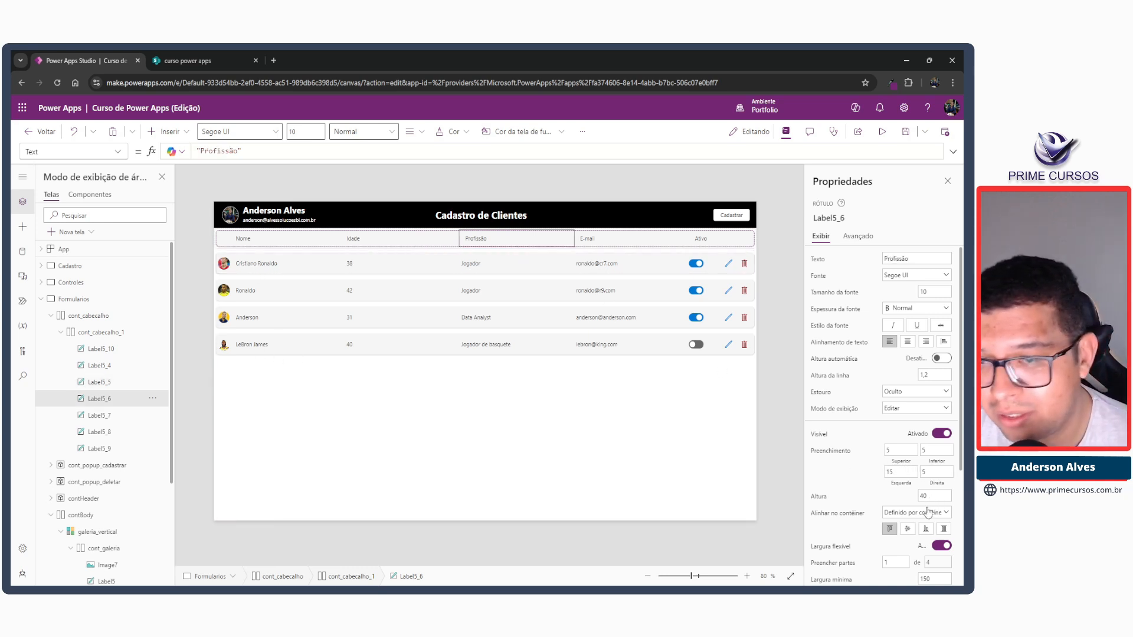
Set the left padding of the Profissão, E-mail and Ativo title labels to 5.
drag(898, 472, 843, 469)
text(5)
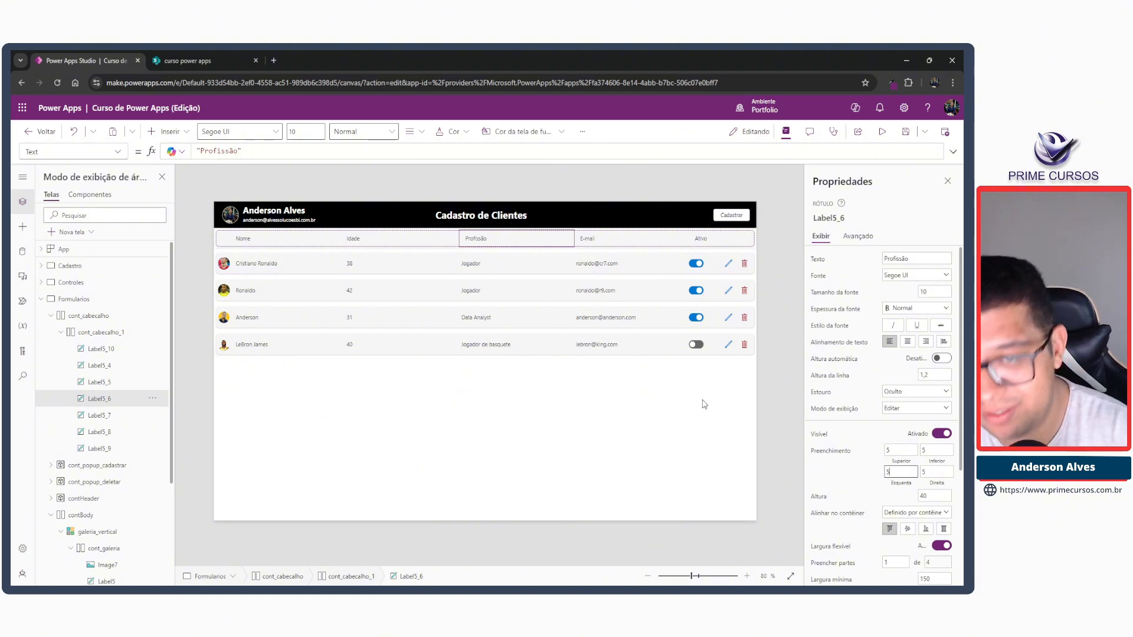
click(585, 242)
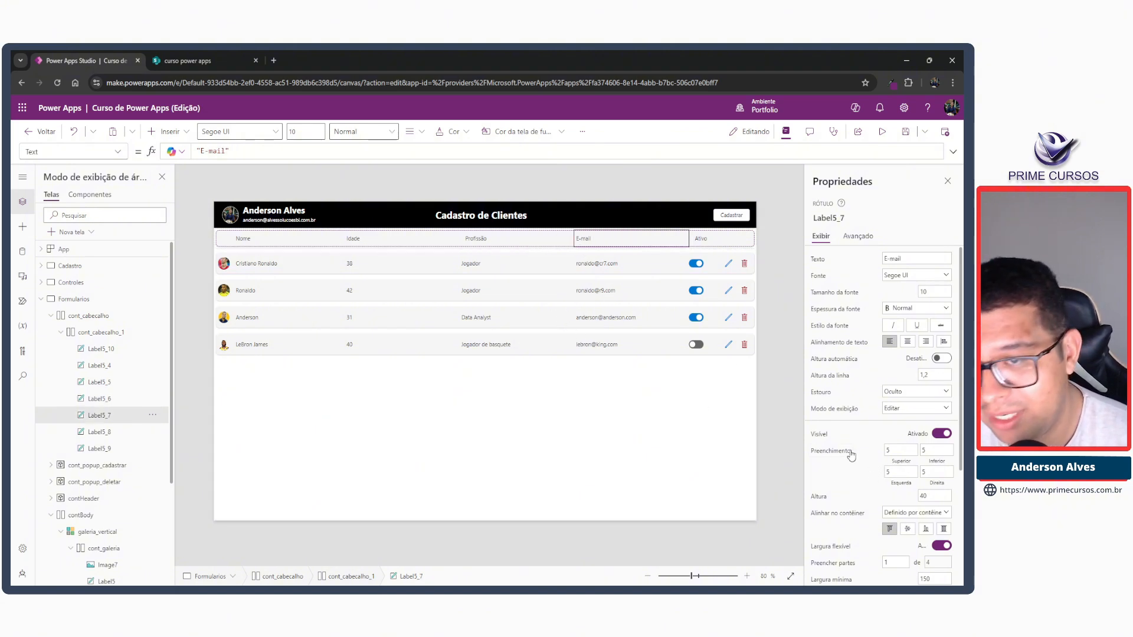
click(702, 239)
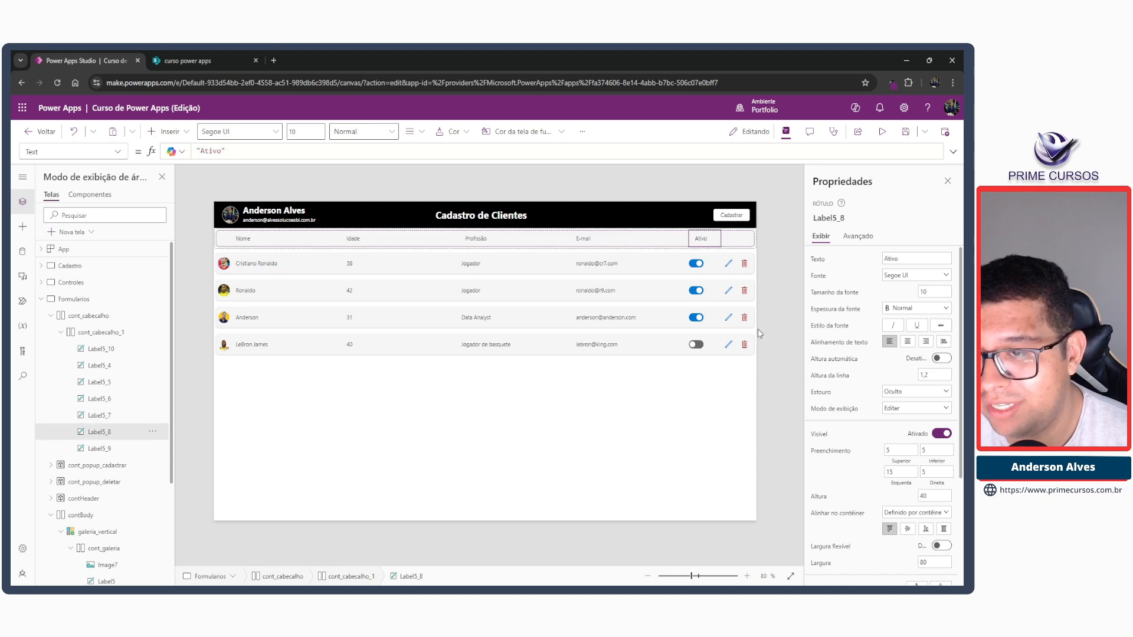
drag(900, 471, 857, 470)
text(5)
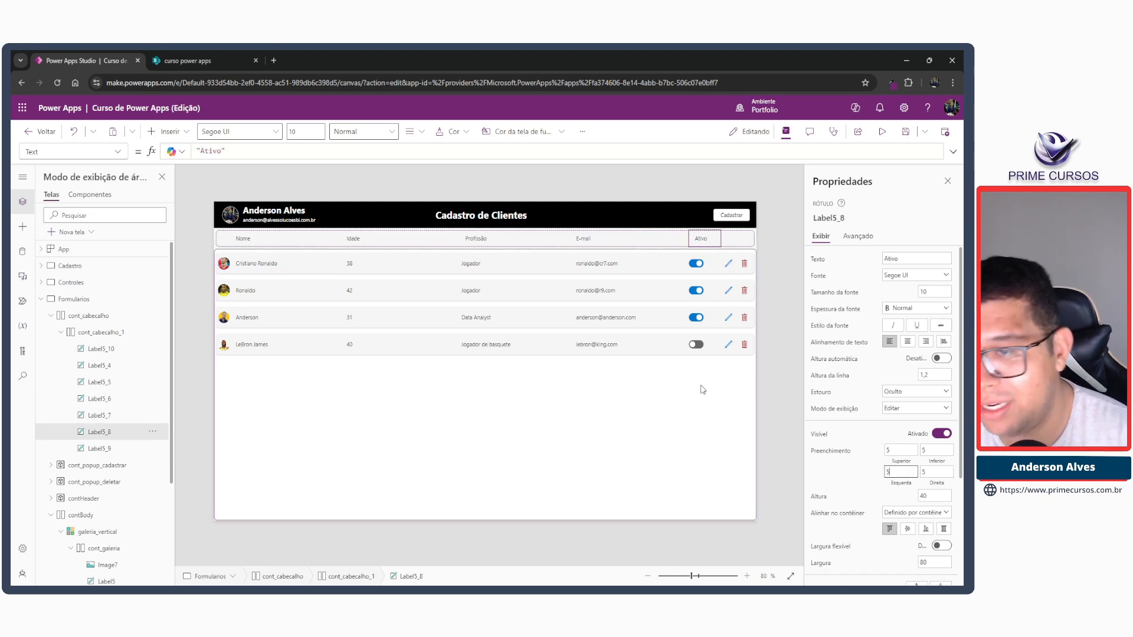
key(Tab)
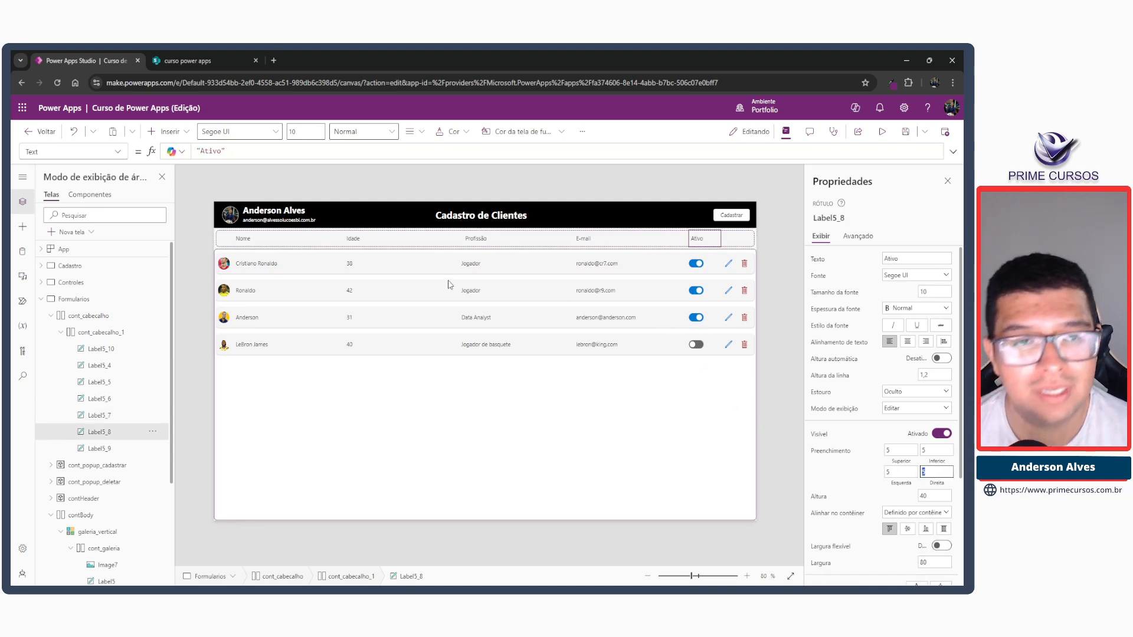
Set the font weight of the Nome, Idade, Profissão, E-mail and Ativo title labels together to Negrito.
click(248, 240)
shift+click(378, 243)
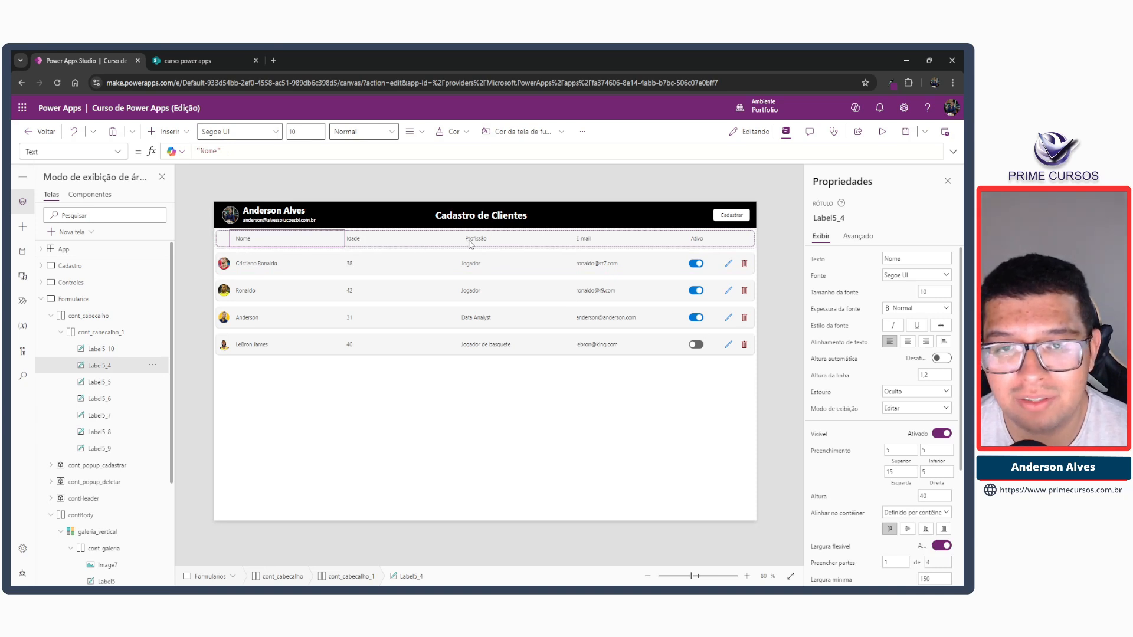
shift+click(471, 245)
shift+click(584, 244)
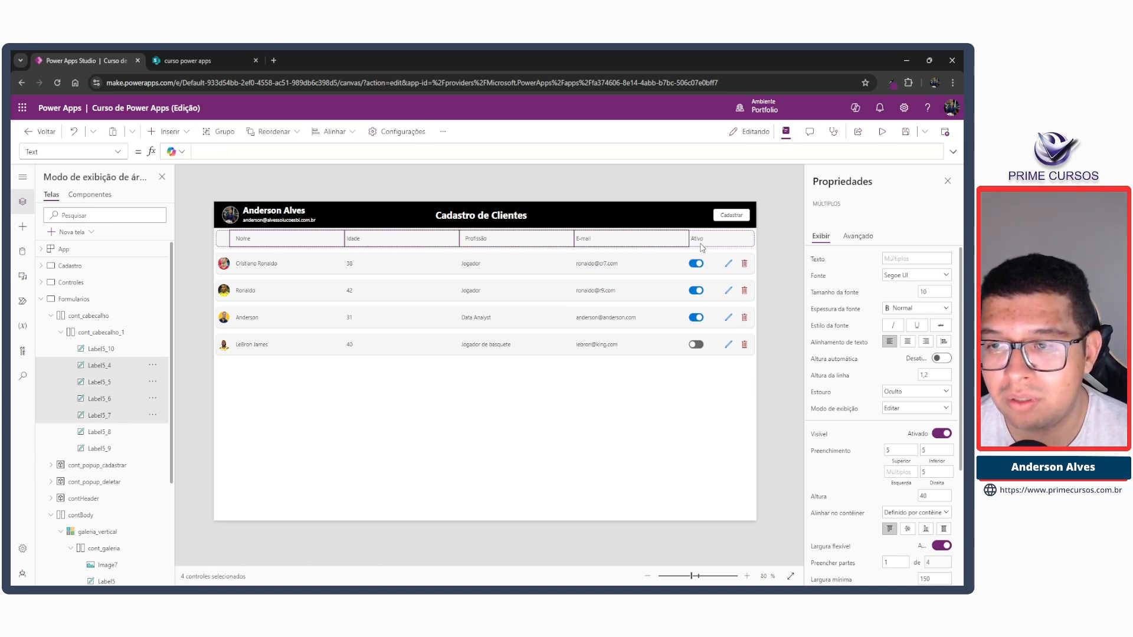
shift+click(701, 247)
click(895, 312)
click(901, 322)
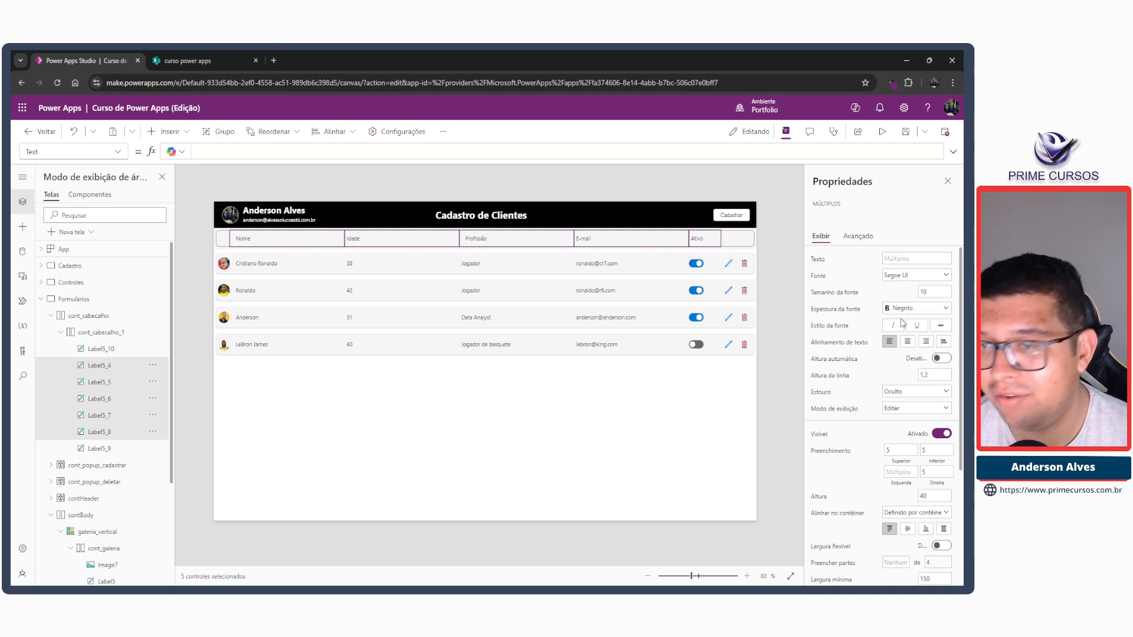
click(447, 175)
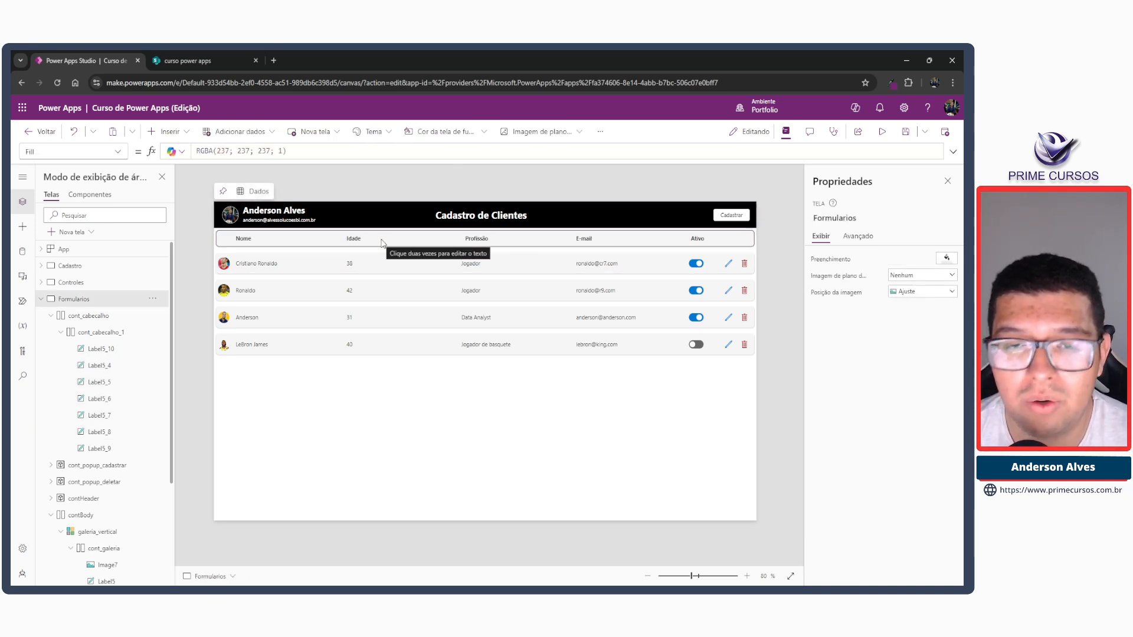
Set the fill colour of cont_galeria, the gallery row container, to white.
click(402, 269)
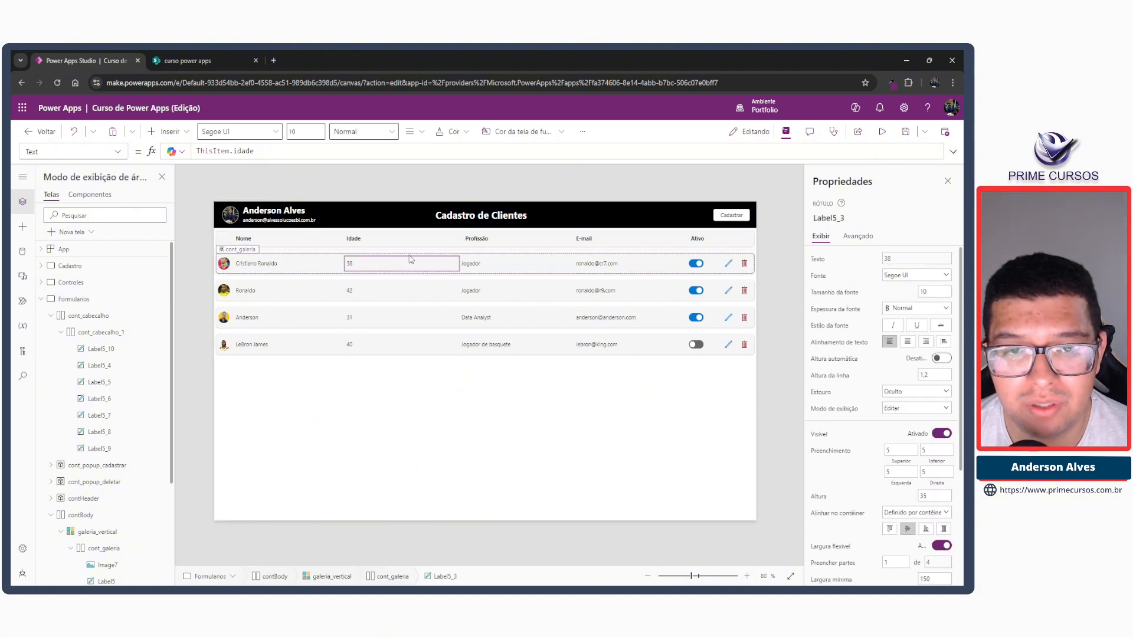
click(412, 259)
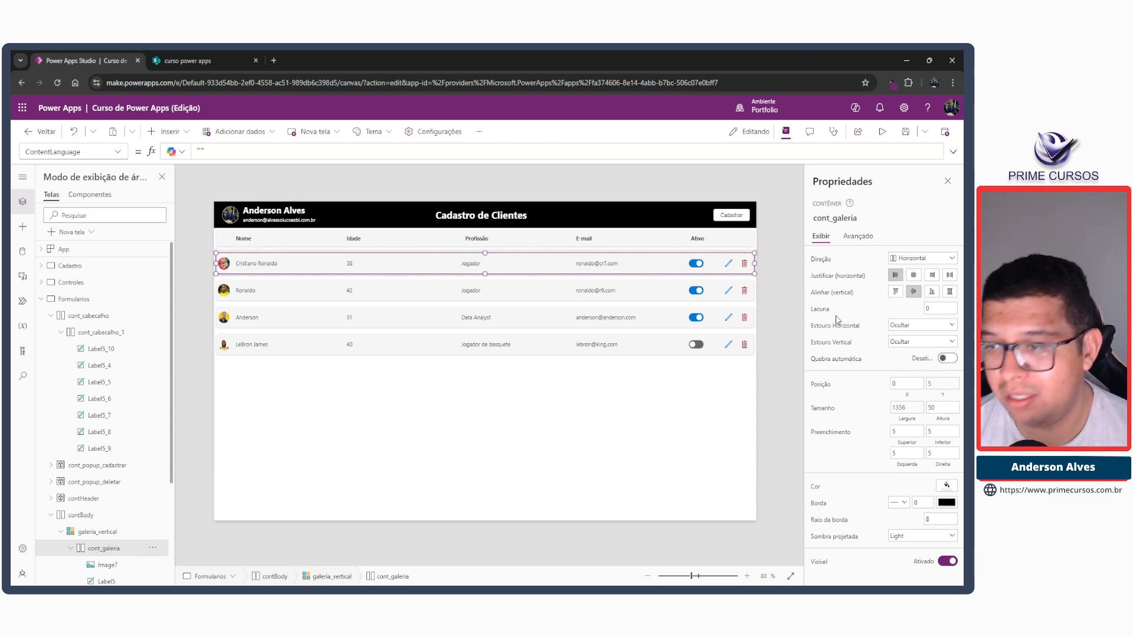
click(941, 487)
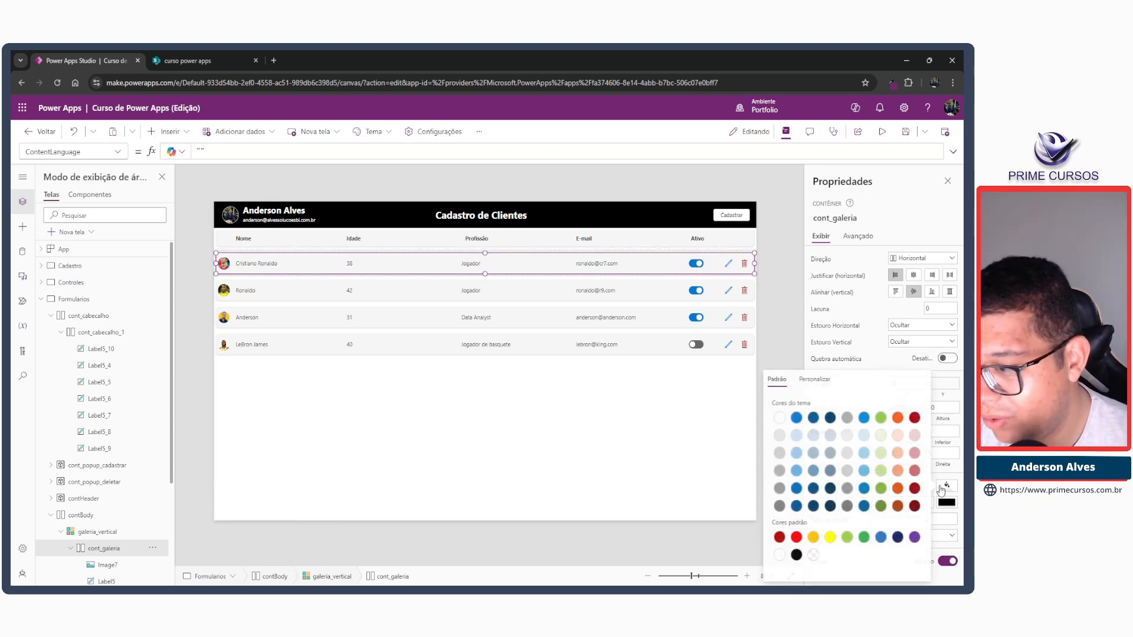
click(779, 419)
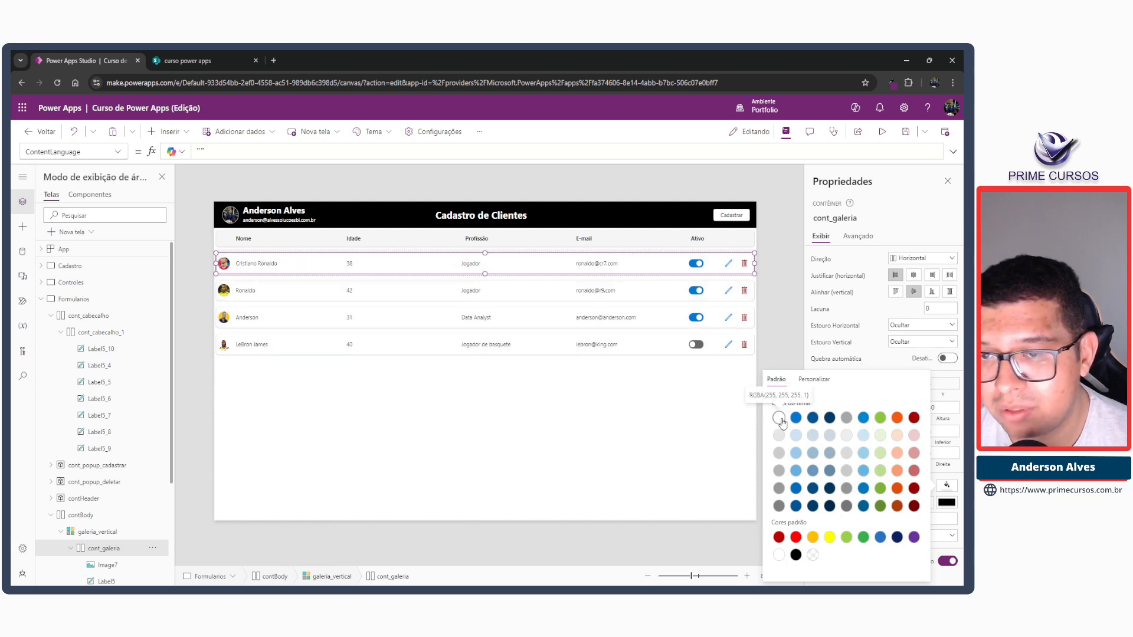
click(773, 310)
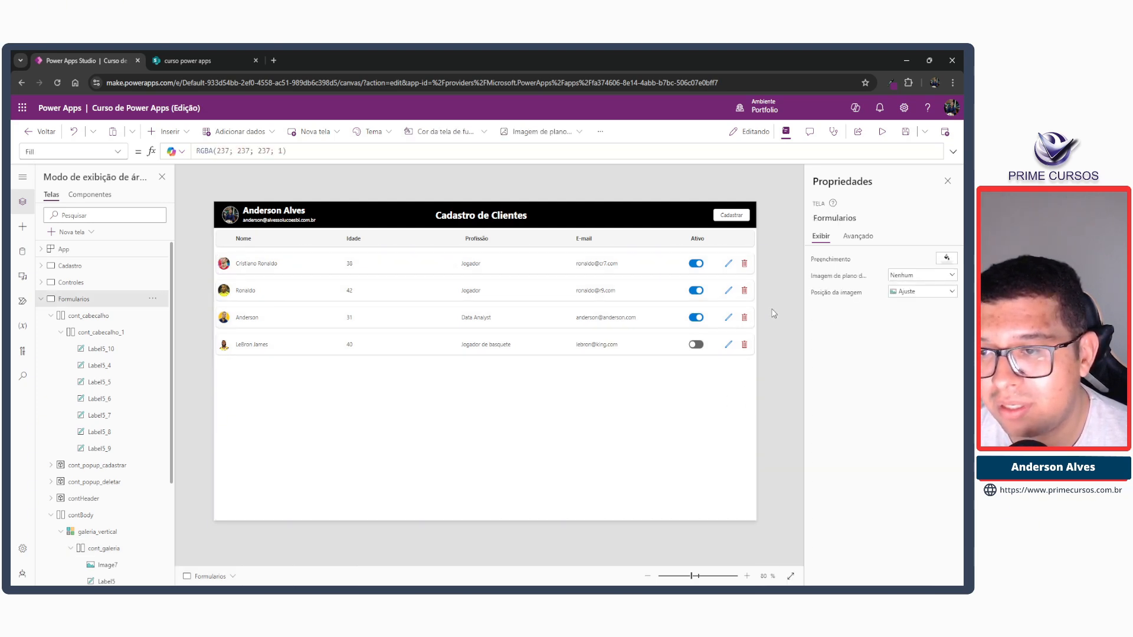
click(758, 246)
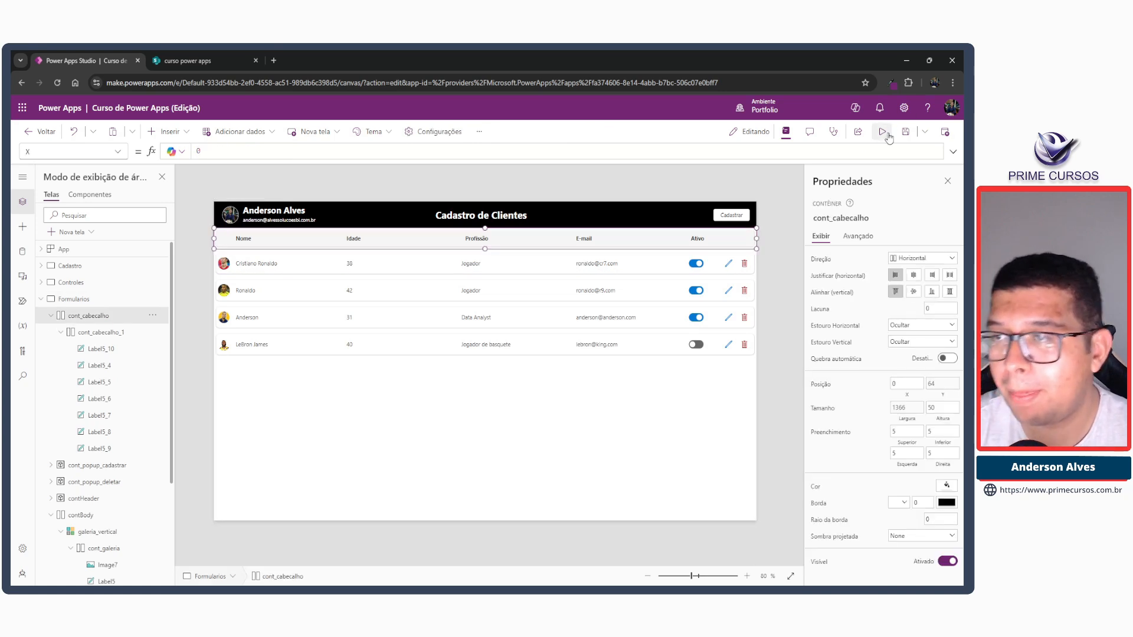
Set the left padding of the Profissão title label to 5, previewing the app before and after the correction.
click(882, 132)
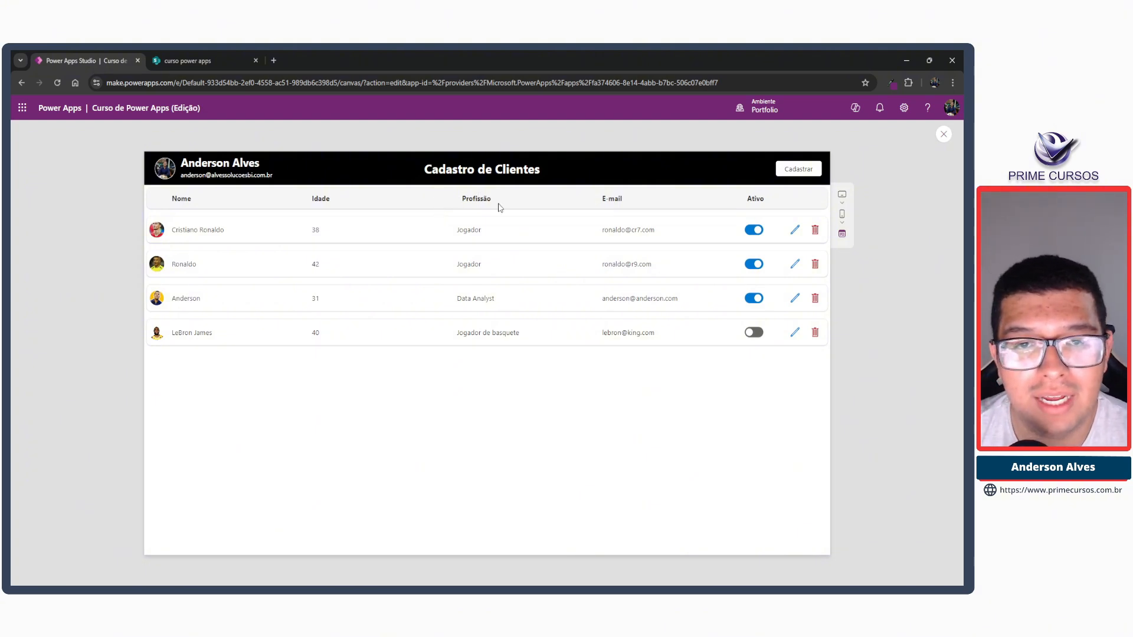
key(Escape)
click(474, 242)
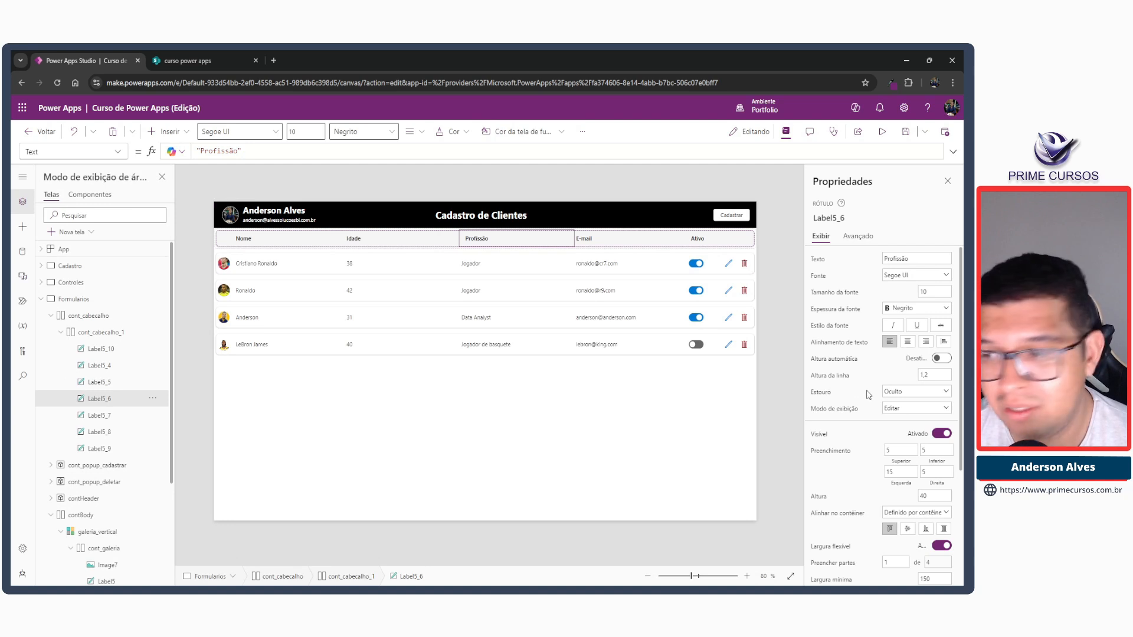
click(904, 473)
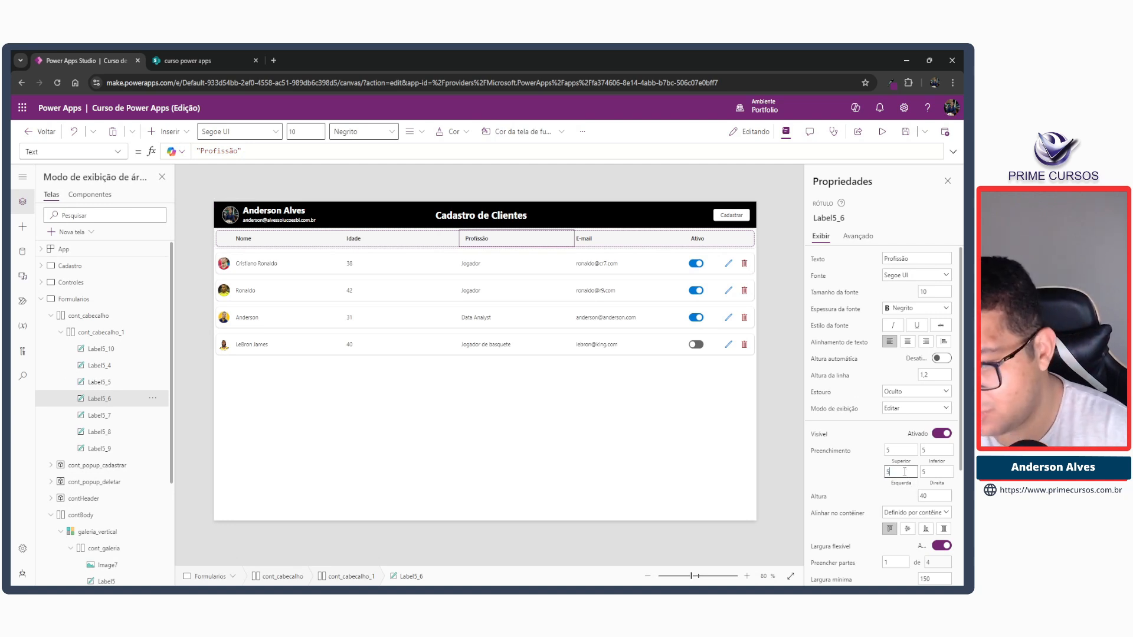
key(Tab)
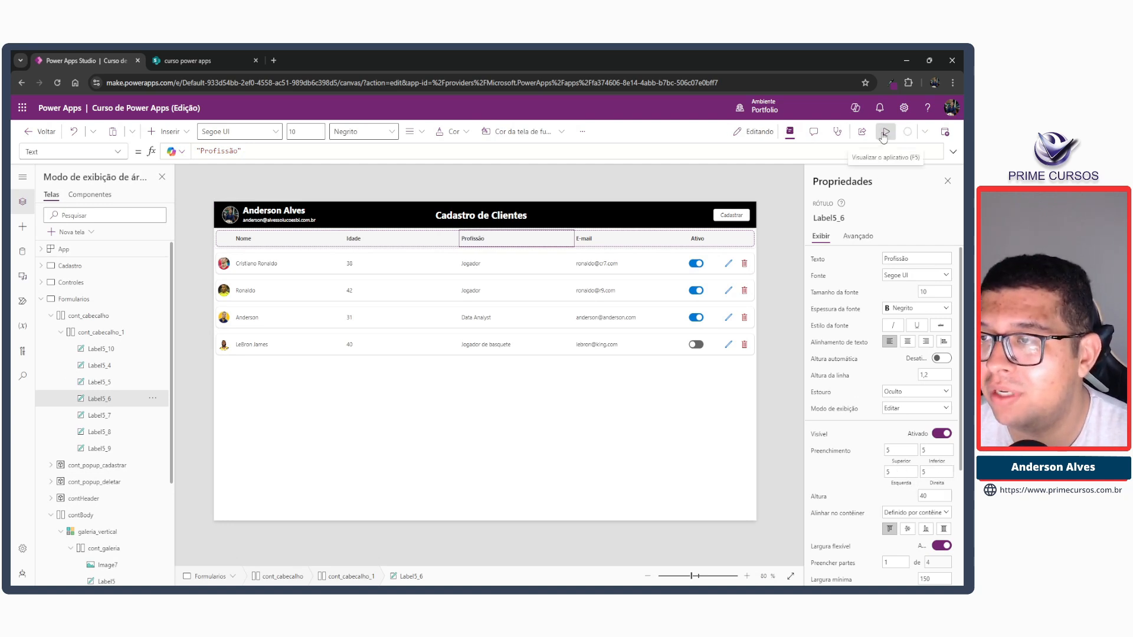
click(882, 132)
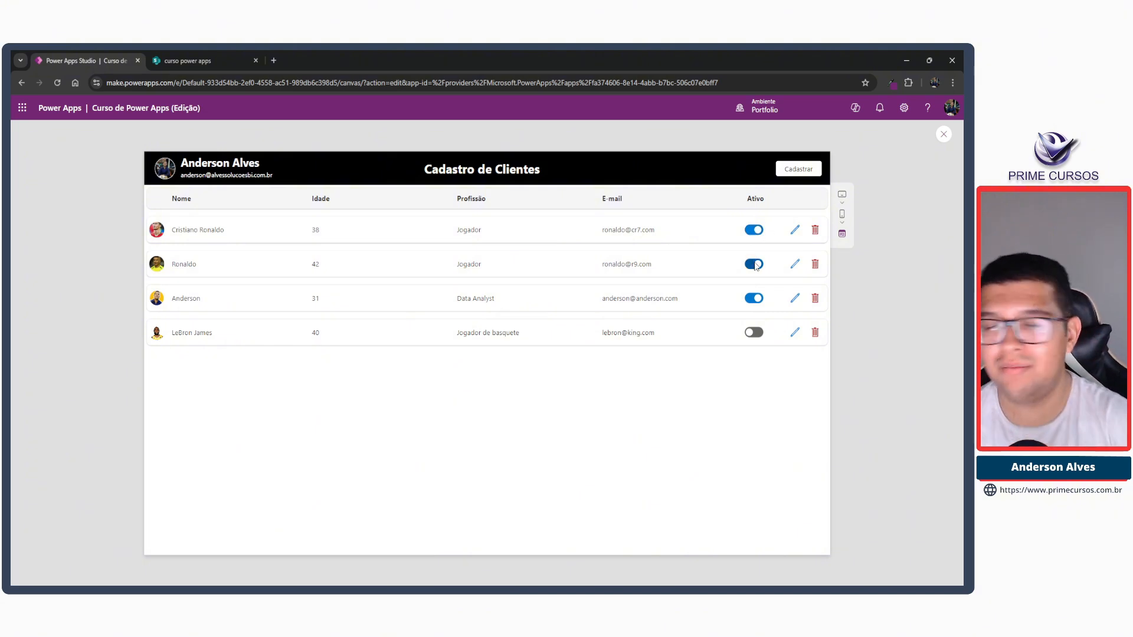
click(943, 135)
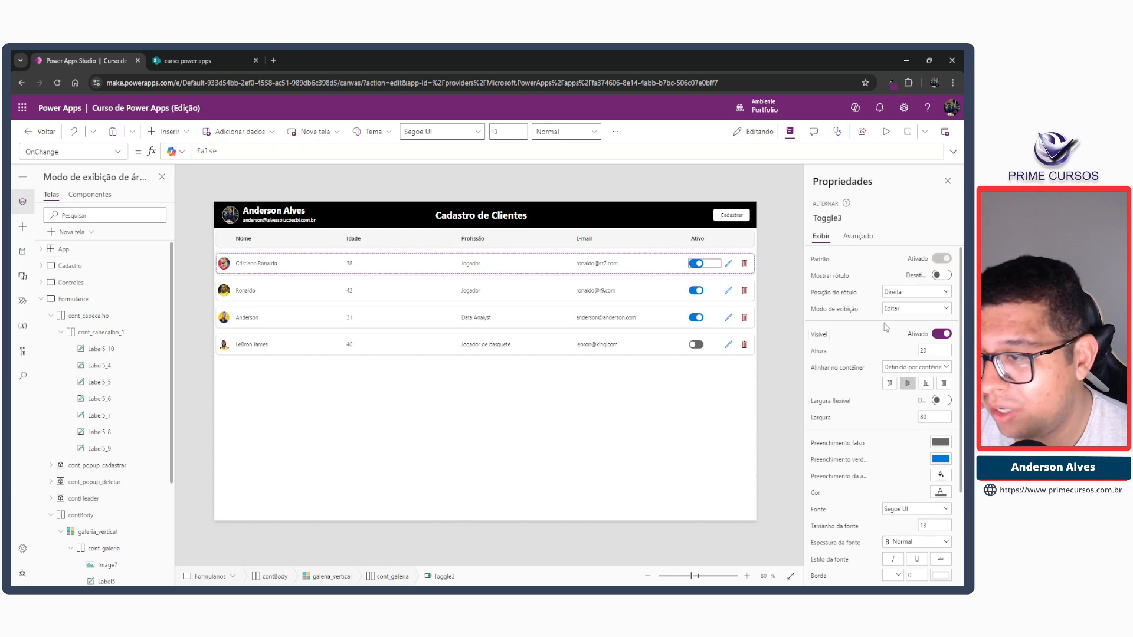
Try the Exibição and Desabilitado display modes on the gallery's Ativo toggle, Toggle3, then set it back to Editar.
click(897, 310)
click(895, 346)
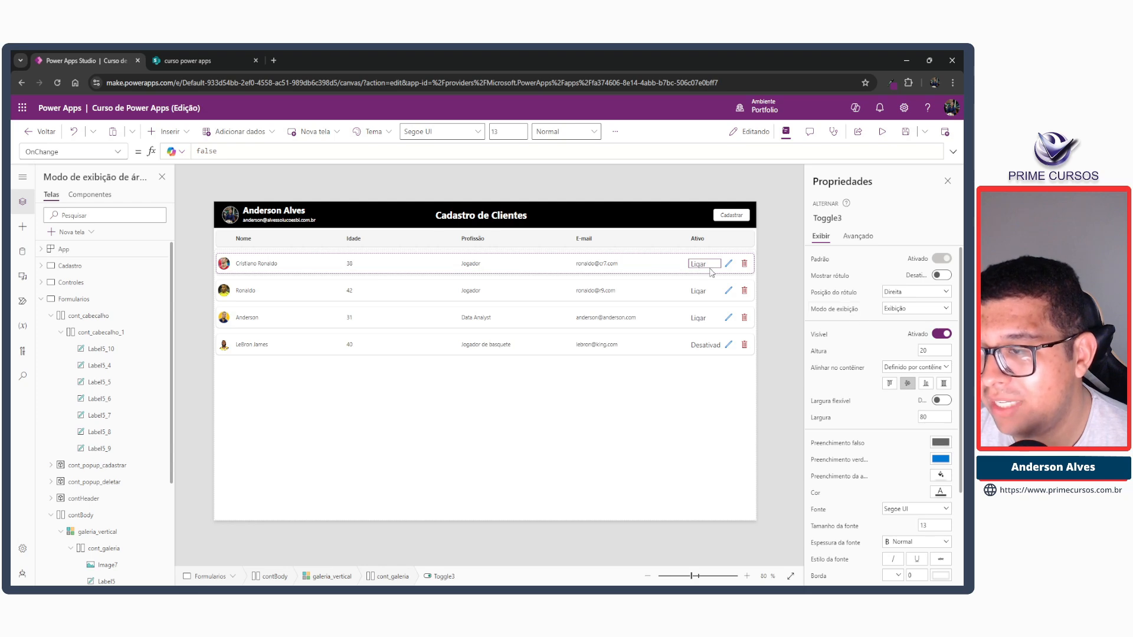
click(903, 309)
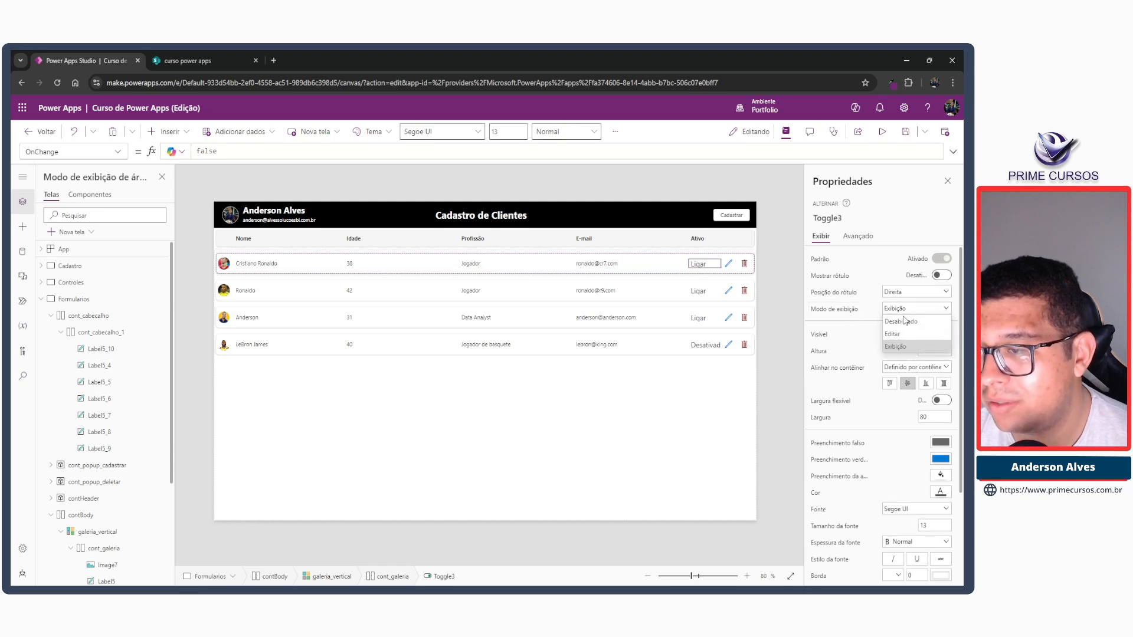
click(903, 335)
click(904, 308)
click(905, 321)
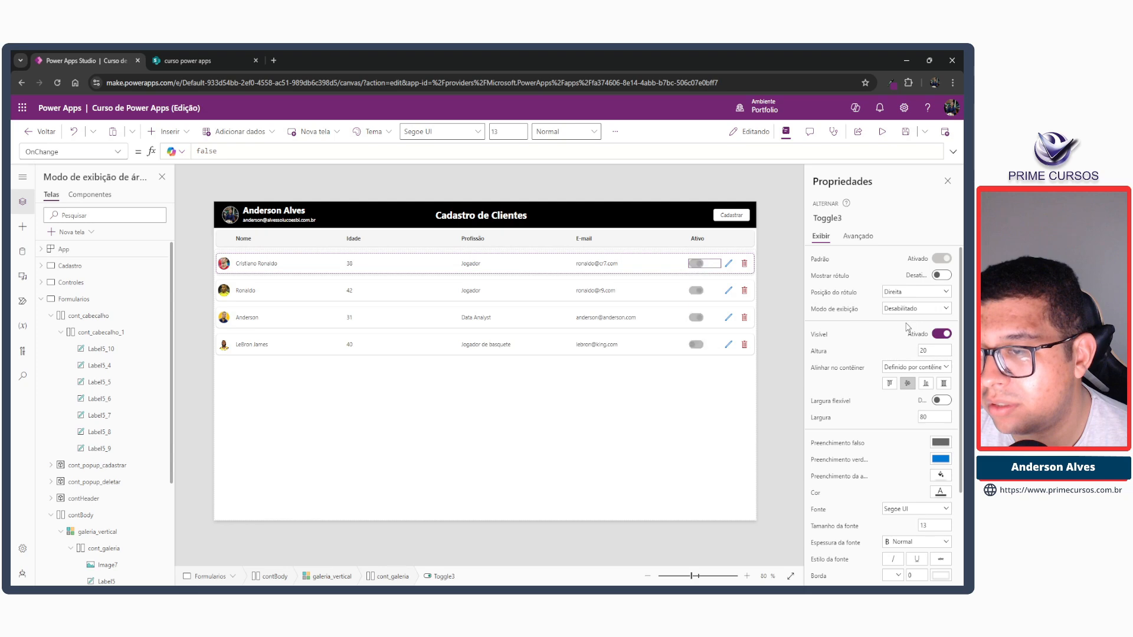
click(905, 308)
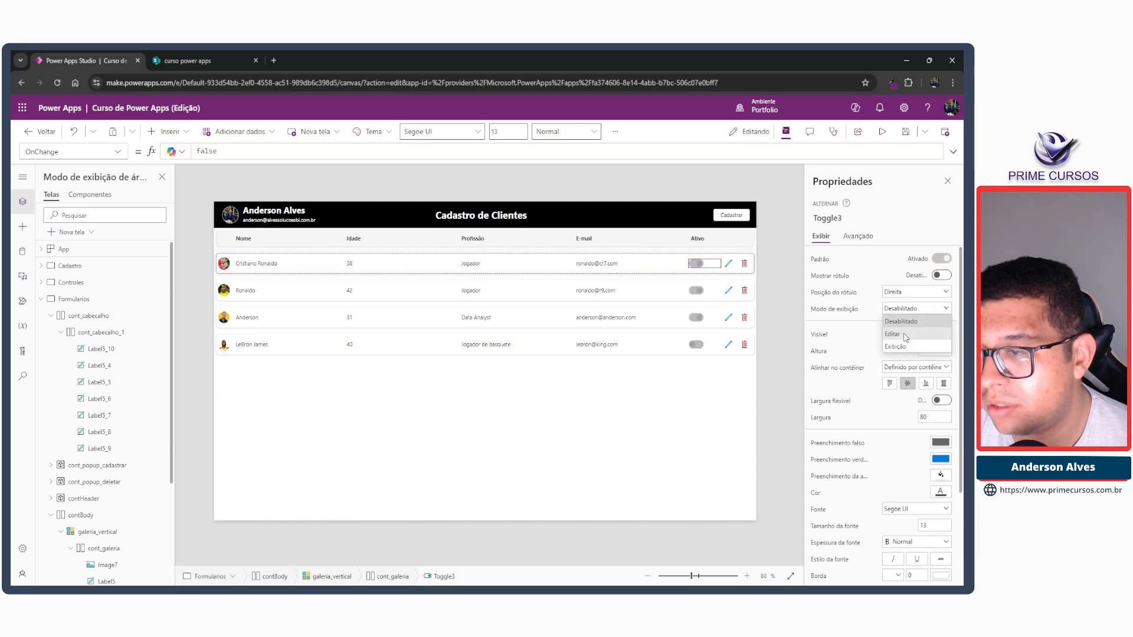
click(903, 347)
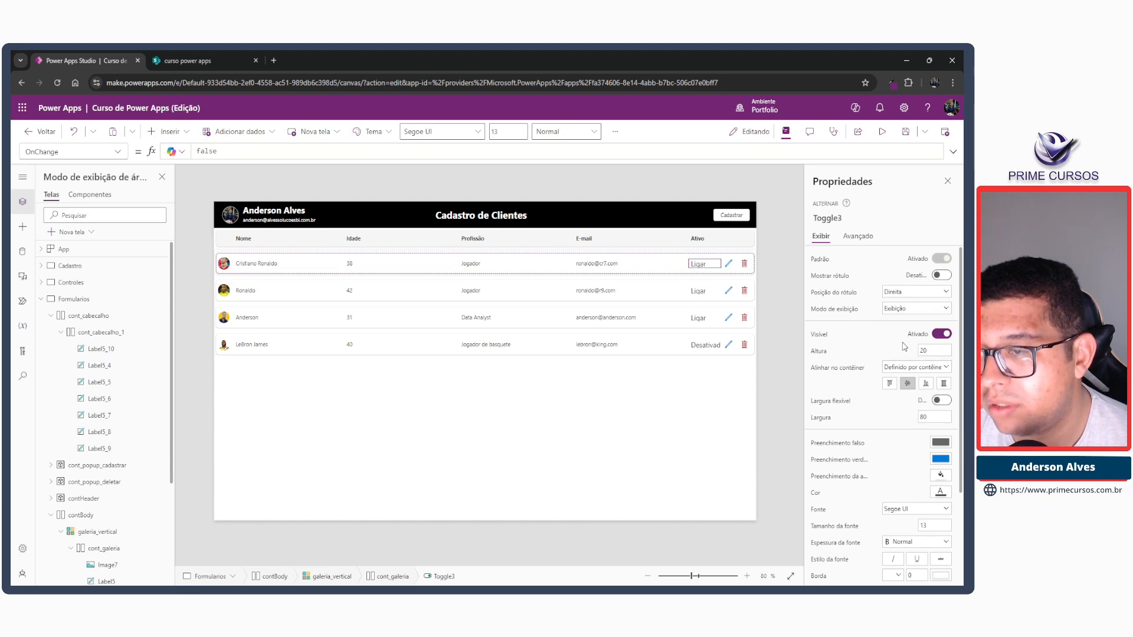
click(937, 276)
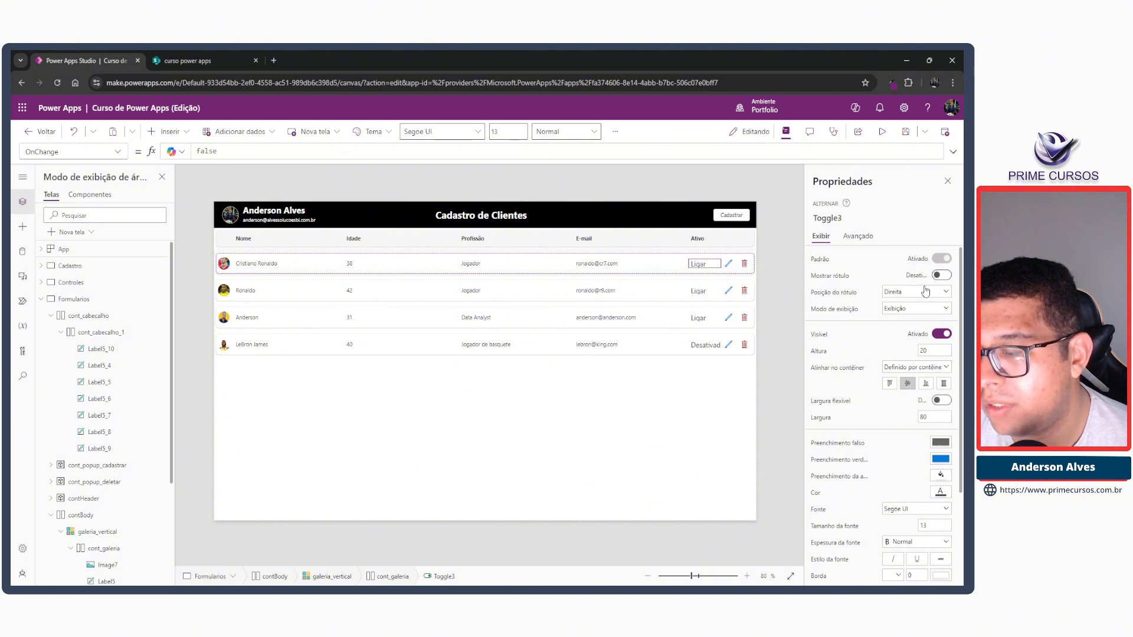
click(902, 308)
click(897, 335)
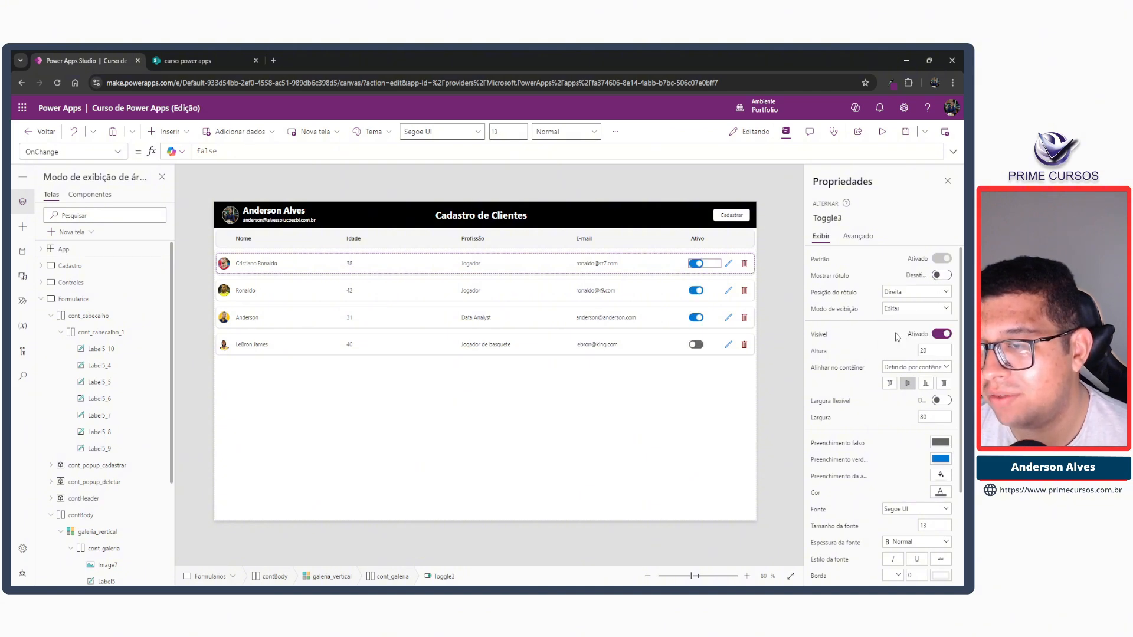
Preview the app and test the first client's Ativo toggle by switching it repeatedly, leaving it off before closing the preview.
click(882, 132)
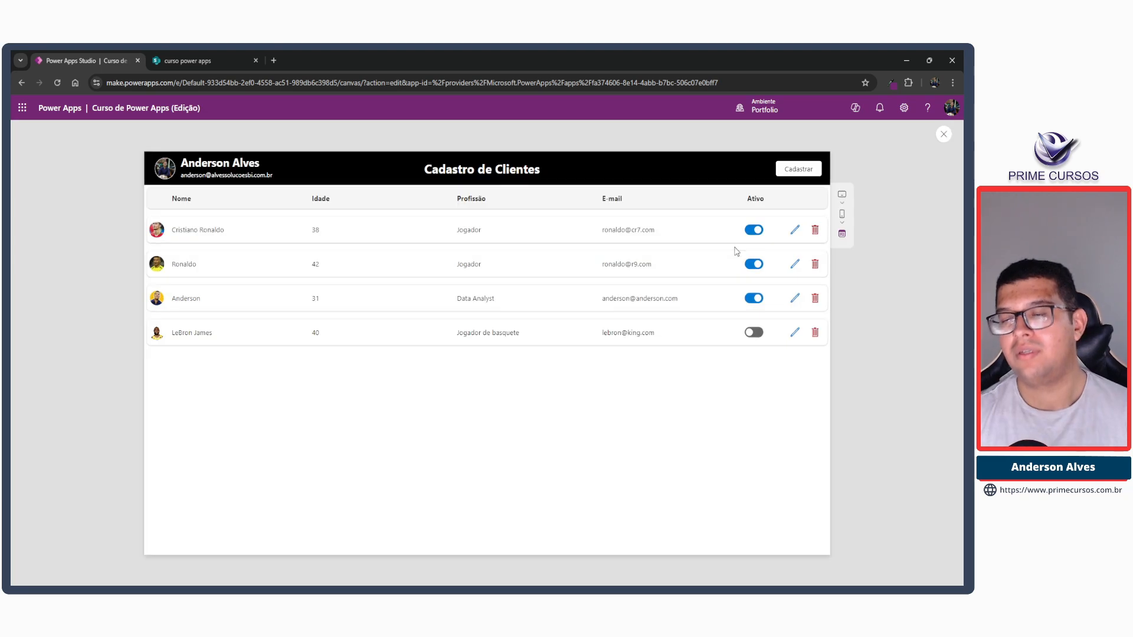
click(751, 230)
click(751, 232)
click(752, 232)
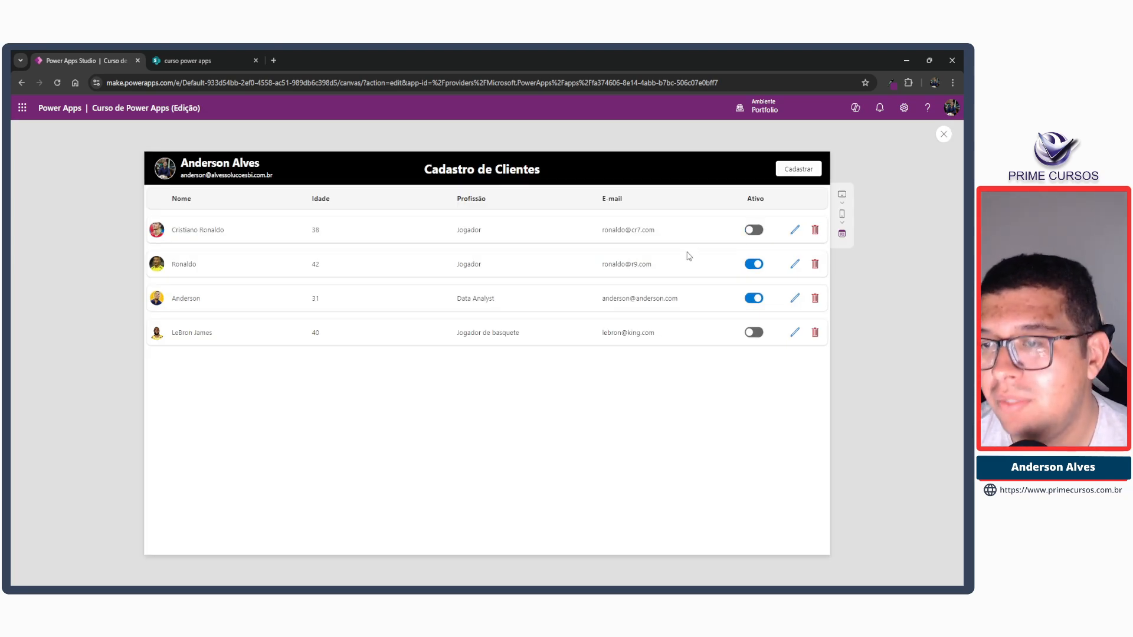
click(754, 232)
click(753, 231)
click(753, 231)
click(753, 231)
click(753, 231)
click(752, 232)
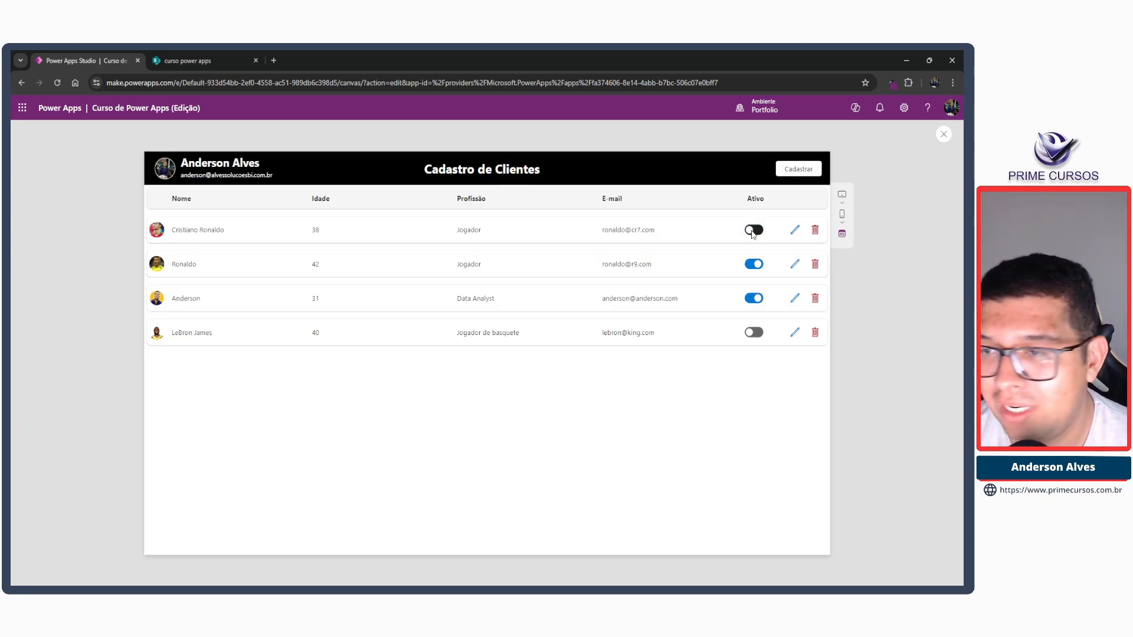
click(753, 232)
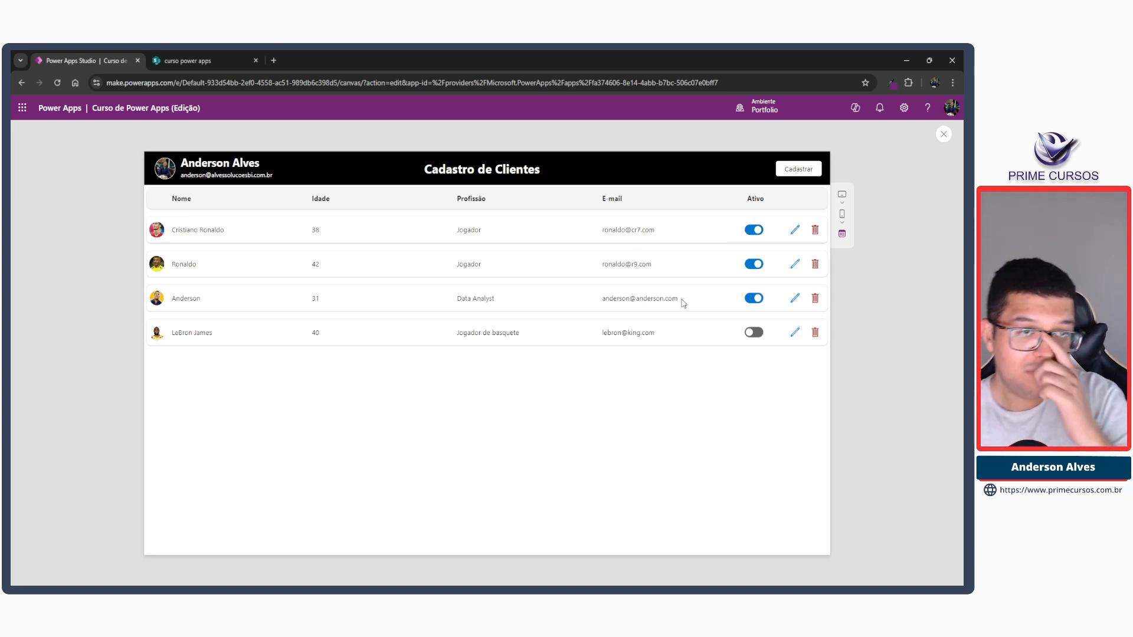
click(755, 232)
click(756, 234)
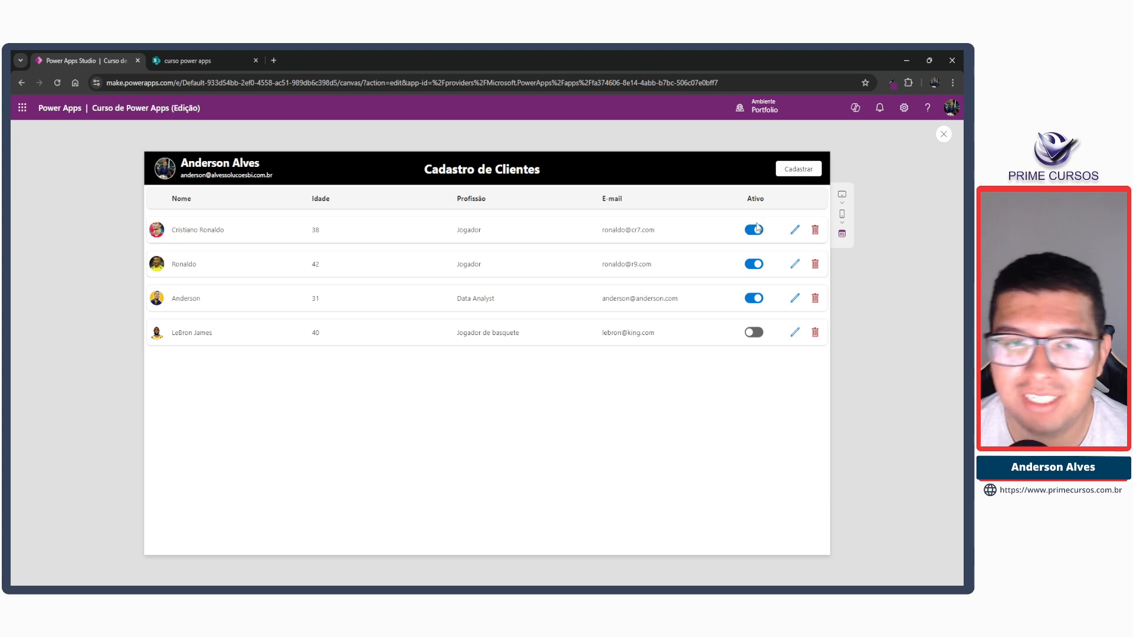
click(754, 236)
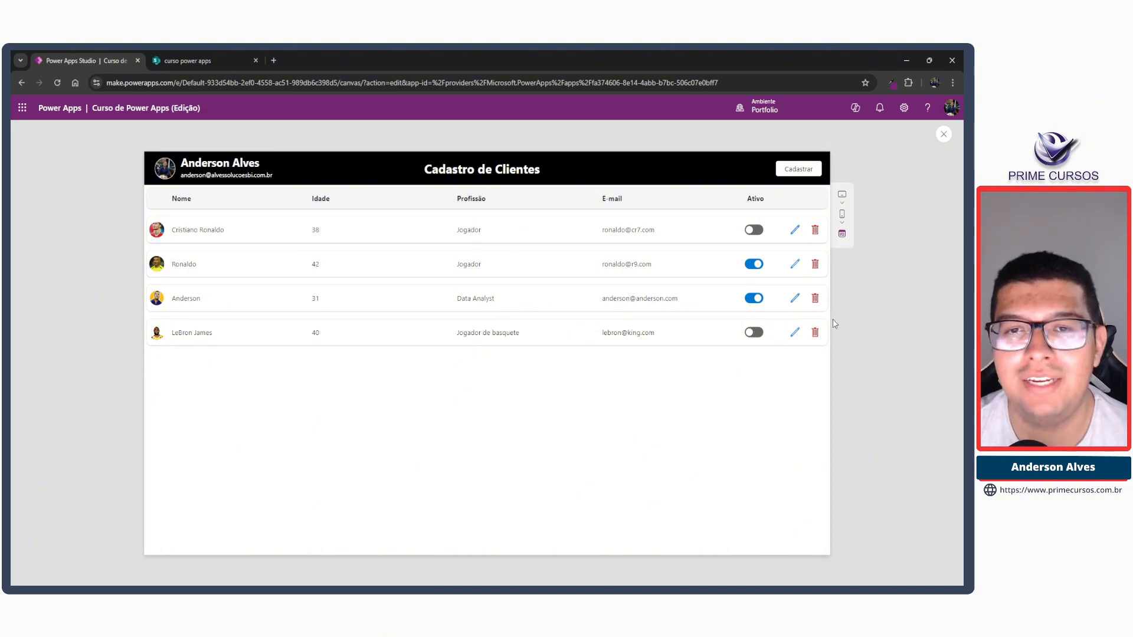
click(944, 134)
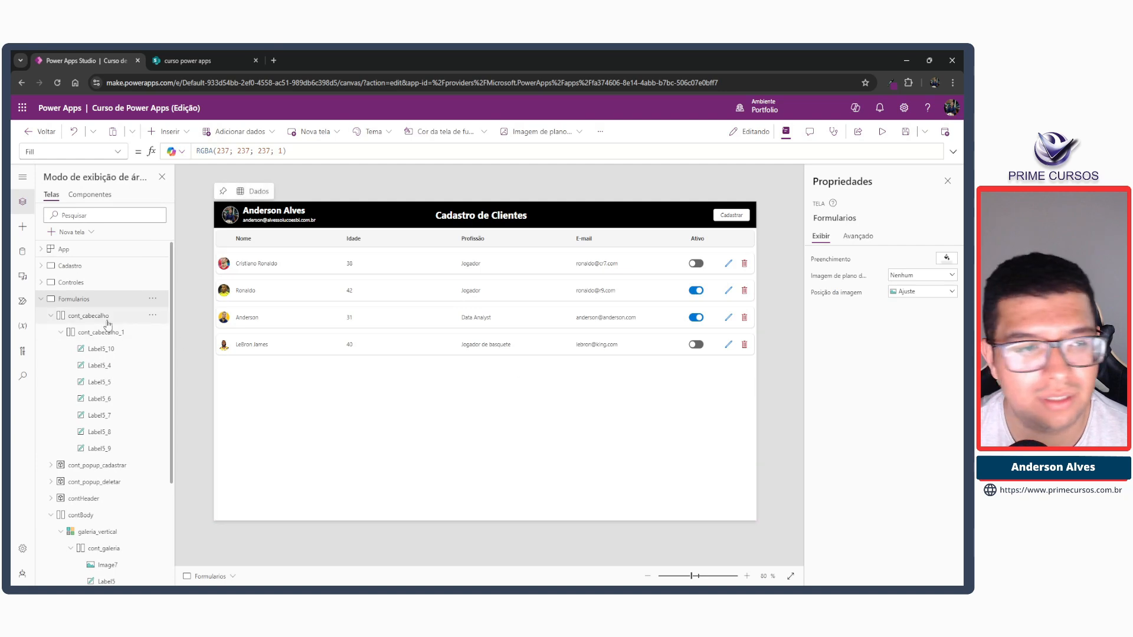
Preview the app again, open the first client's edit form over the title row and submit it with Editar.
click(42, 300)
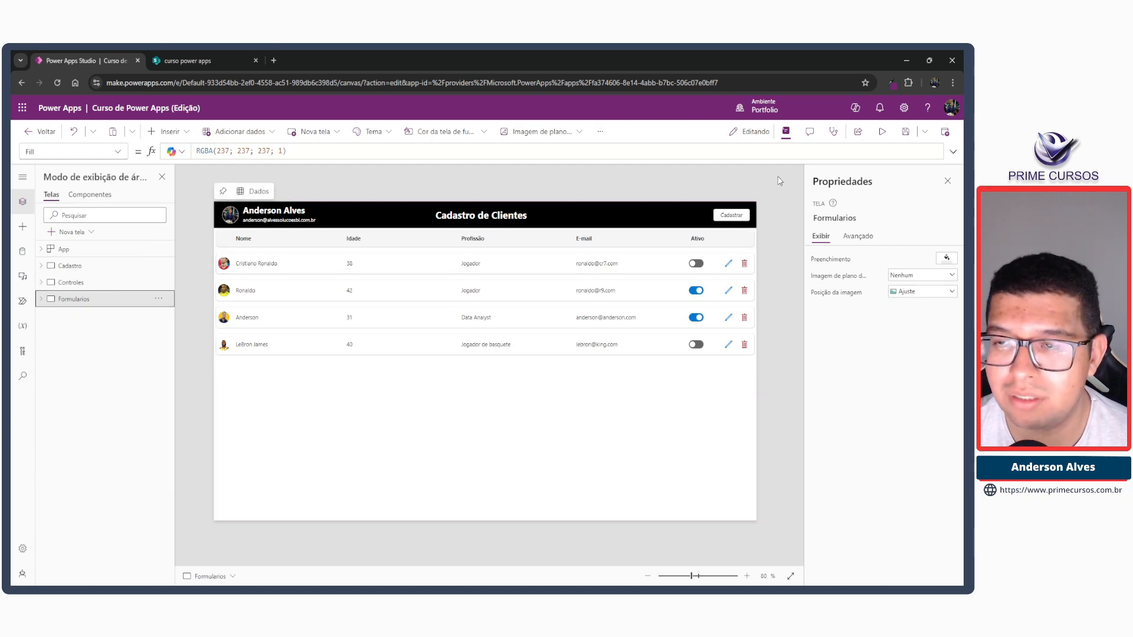
click(881, 133)
click(794, 230)
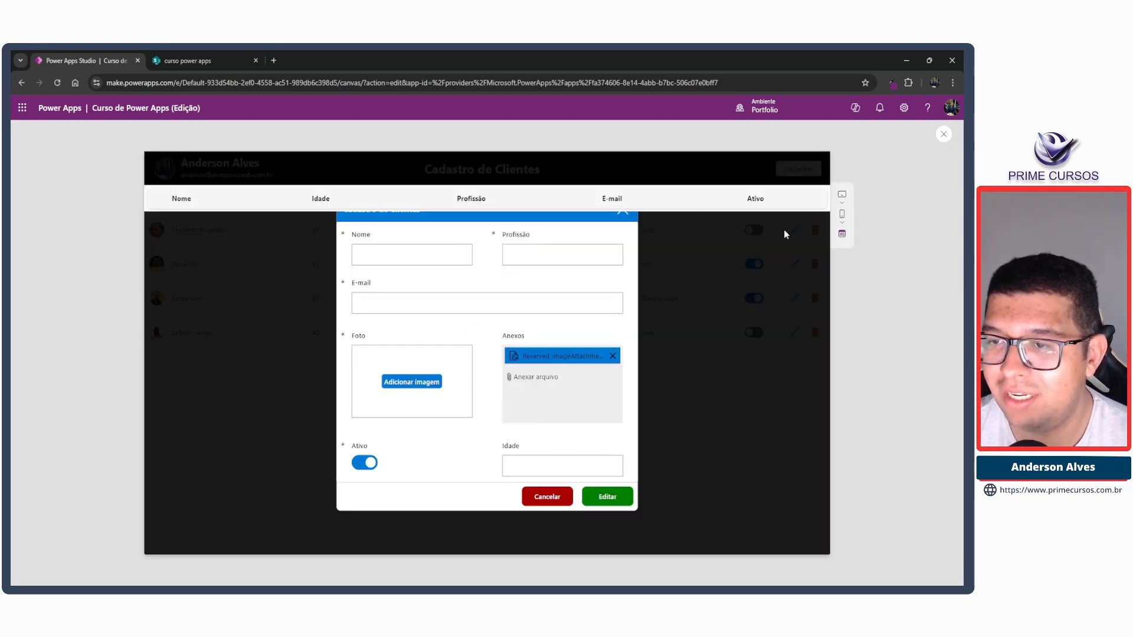
click(590, 502)
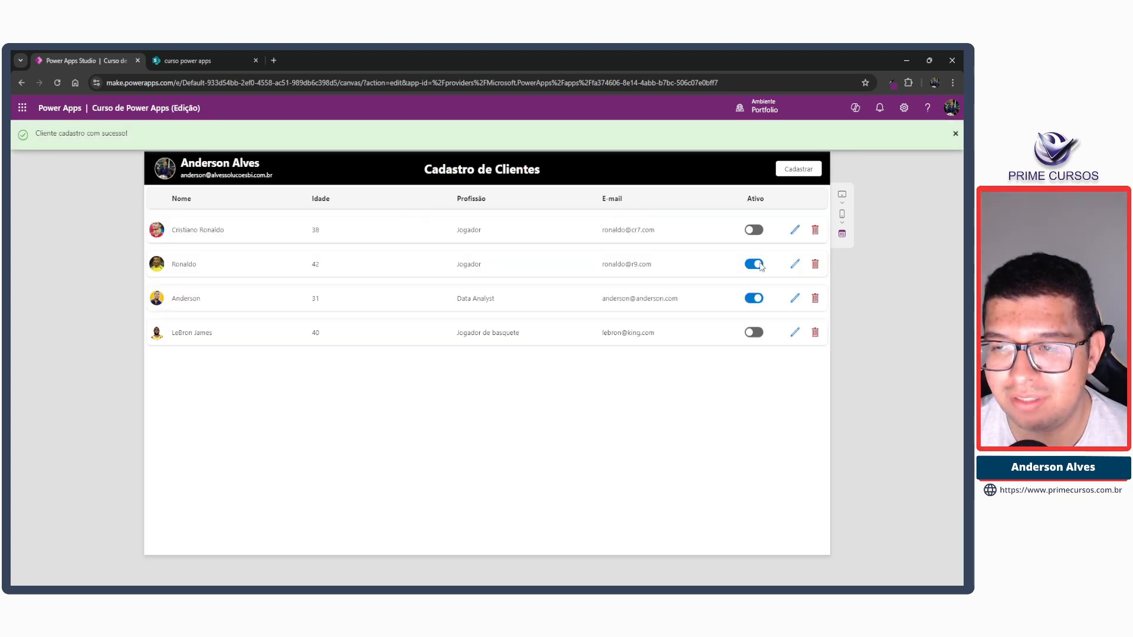
click(954, 135)
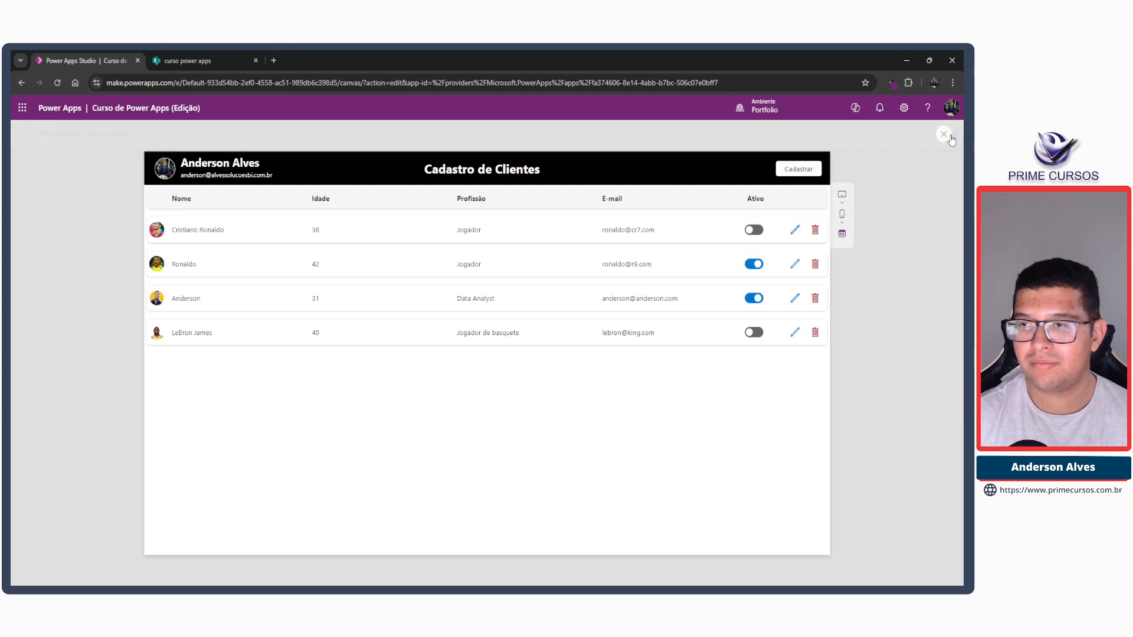
Switch the first client's Ativo toggle back on, check its edit popup against the title row, and leave the preview.
click(749, 230)
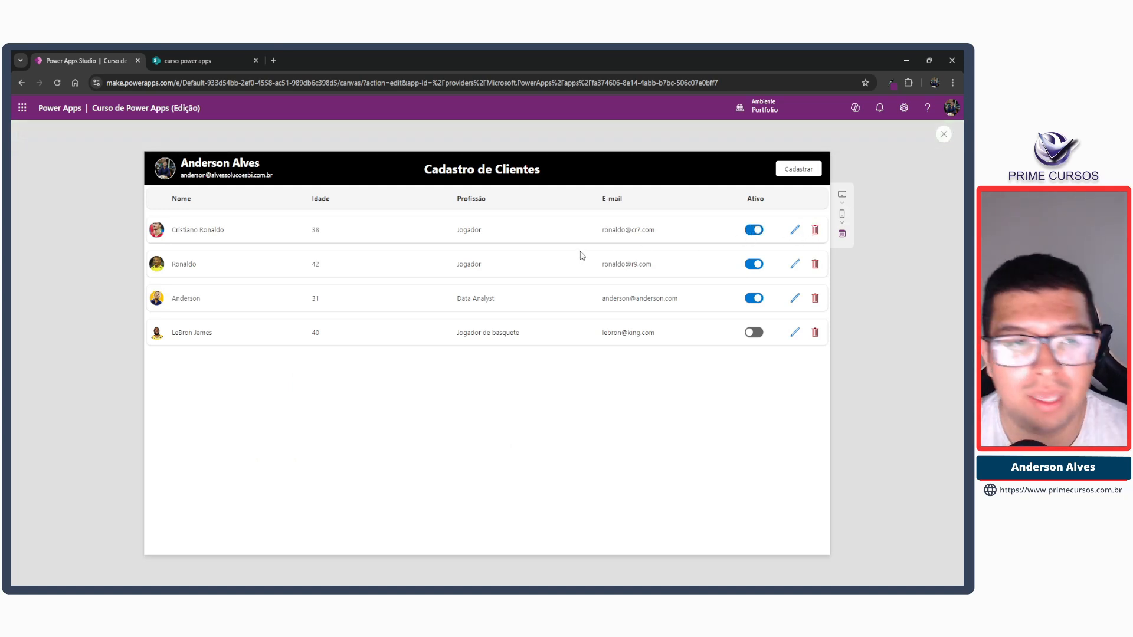
click(794, 229)
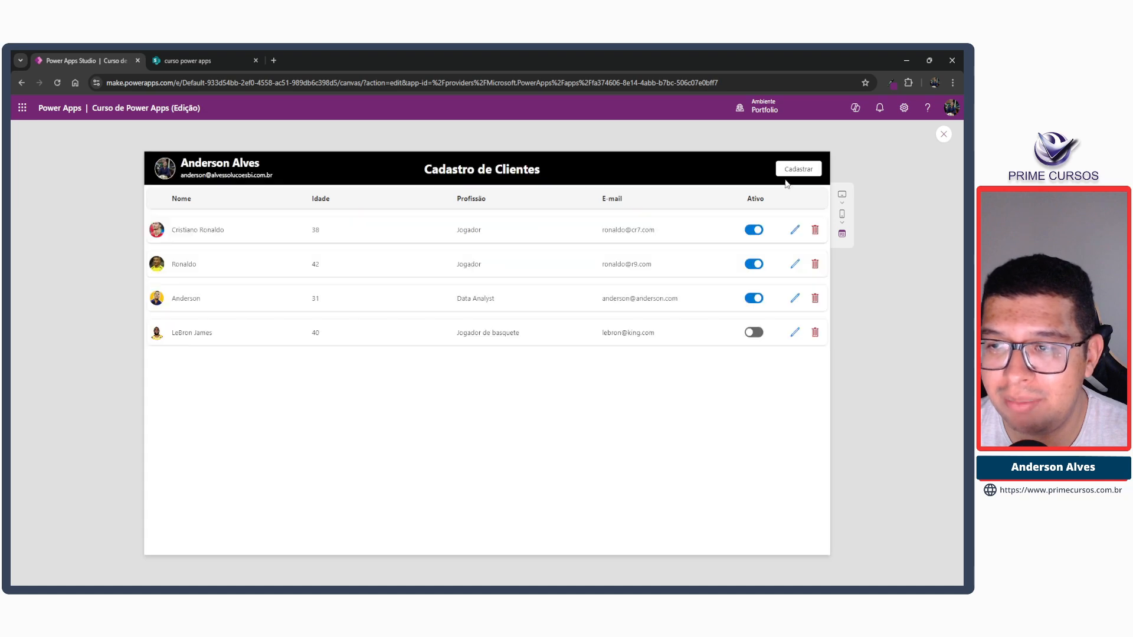
click(620, 214)
click(943, 135)
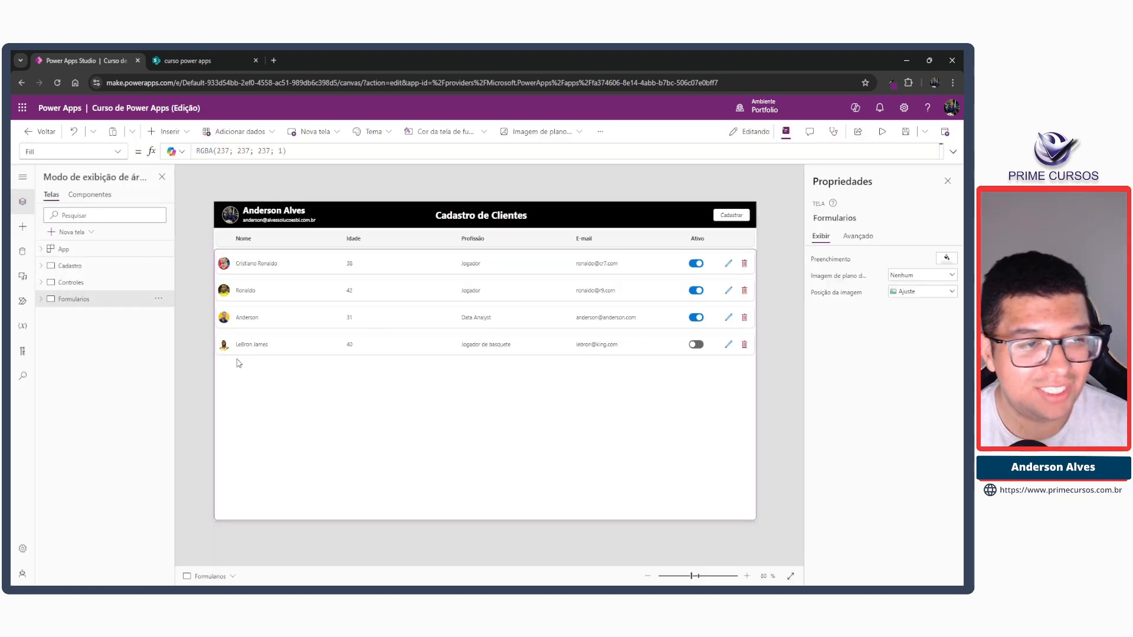
Send cont_cabecalho, the column-title container on the Formularios screen, to the back of the stacking order.
click(48, 303)
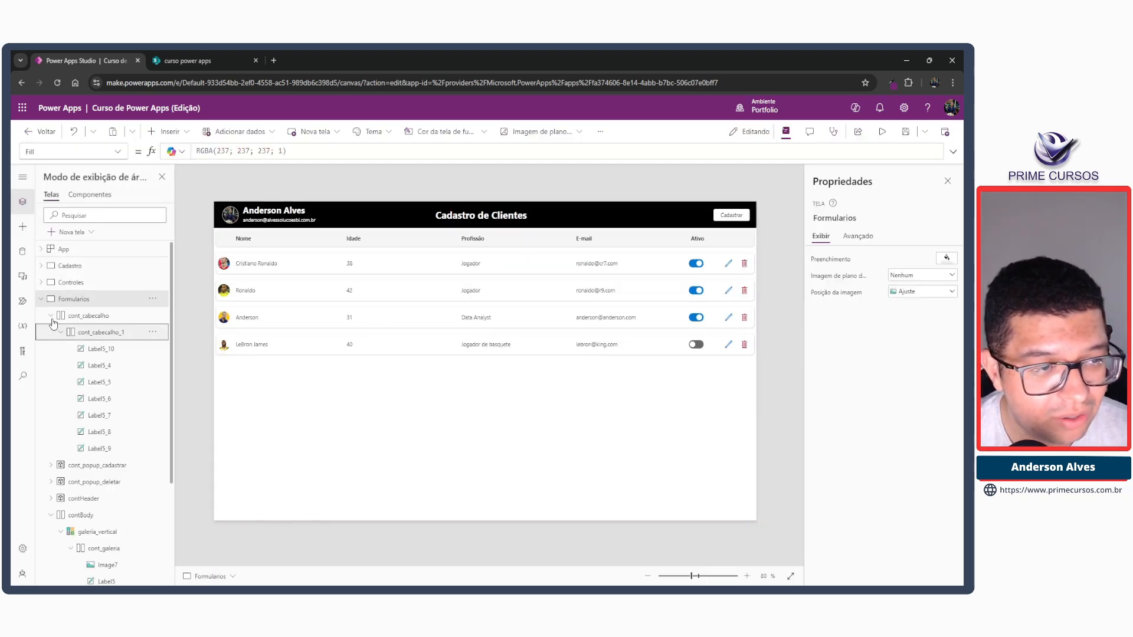
click(66, 332)
click(51, 316)
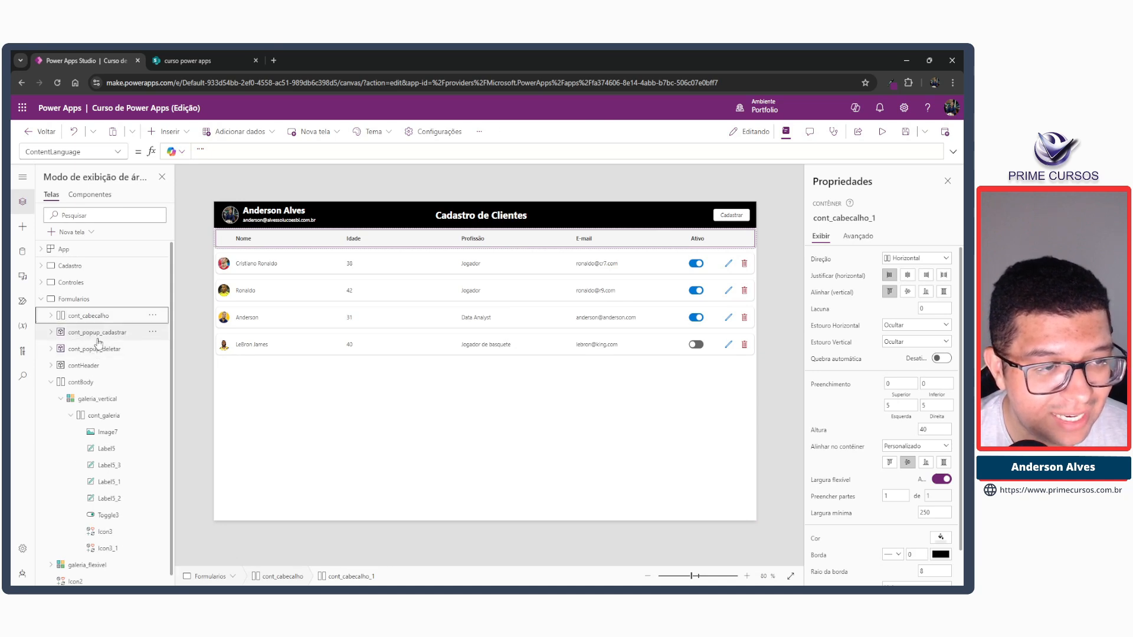
click(51, 381)
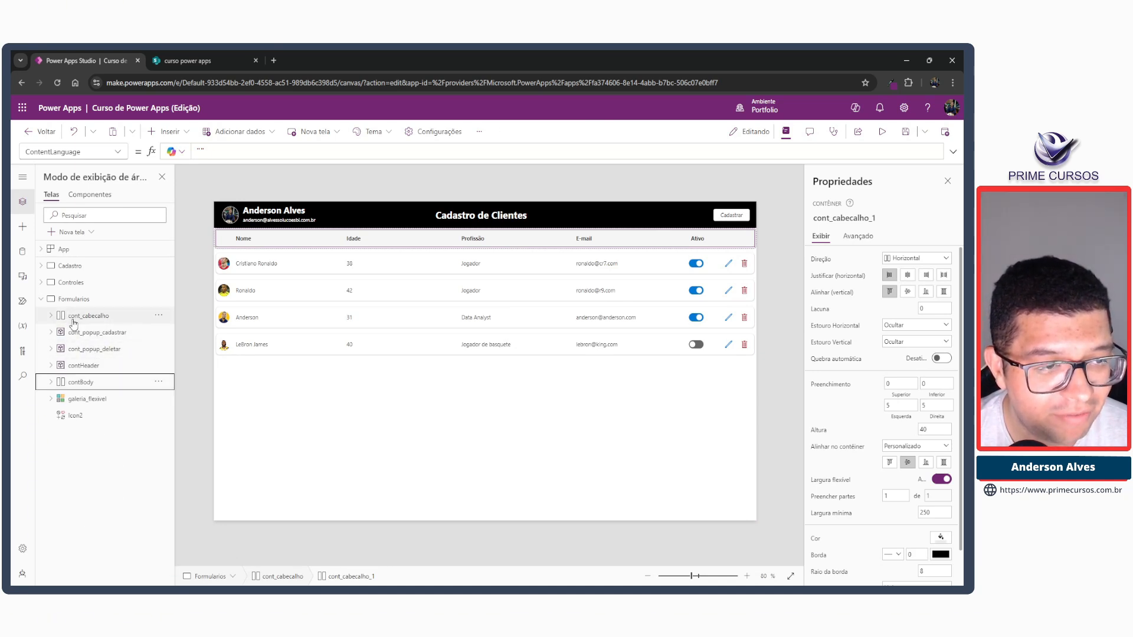
click(93, 318)
click(158, 315)
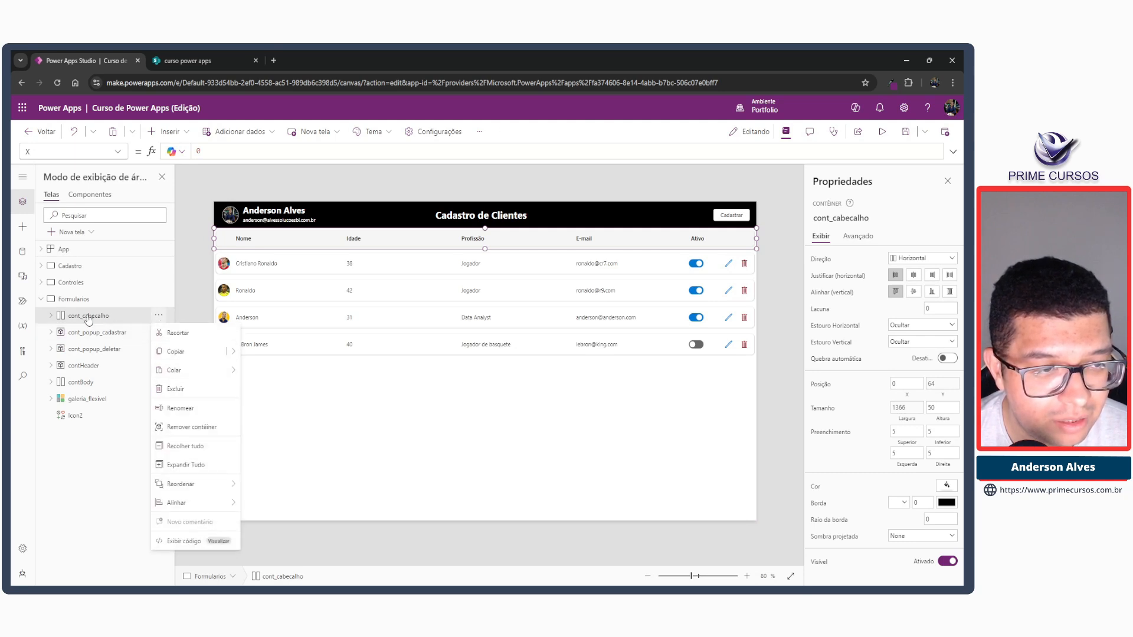
mouse_move(215, 484)
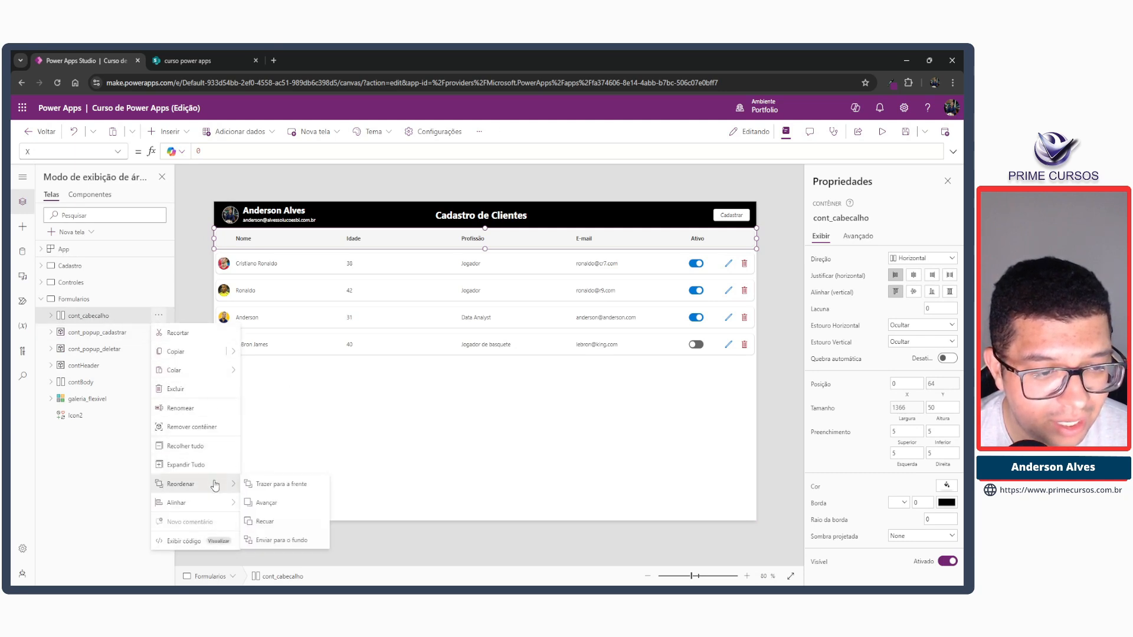
click(286, 540)
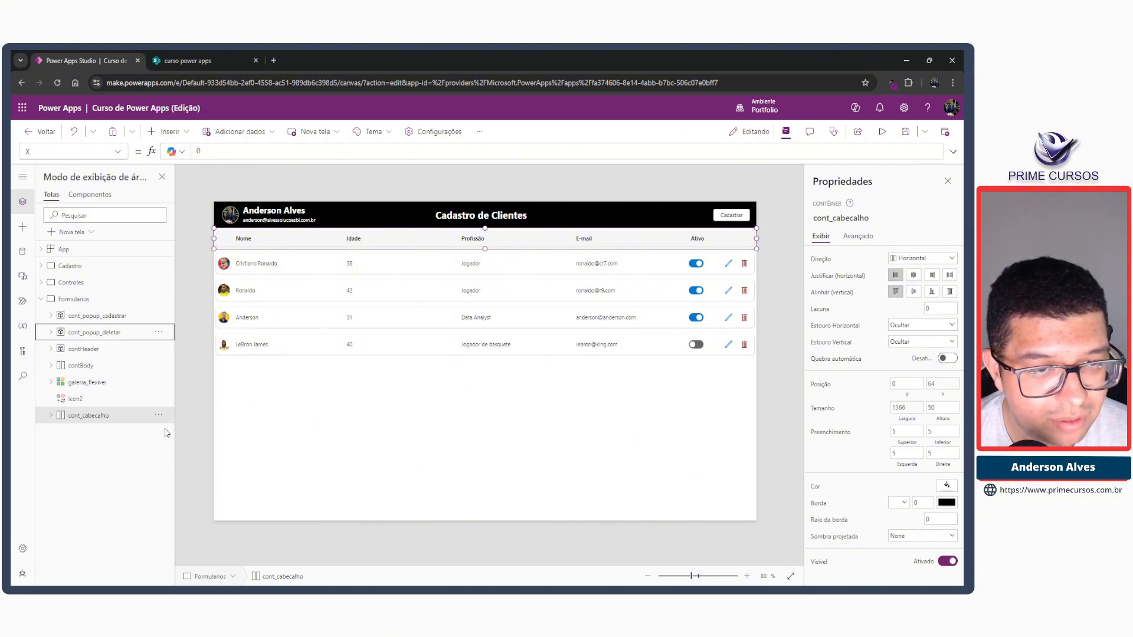
Preview the app and check the edit, delete and Cadastrar popups over the title row, closing each without submitting.
click(882, 131)
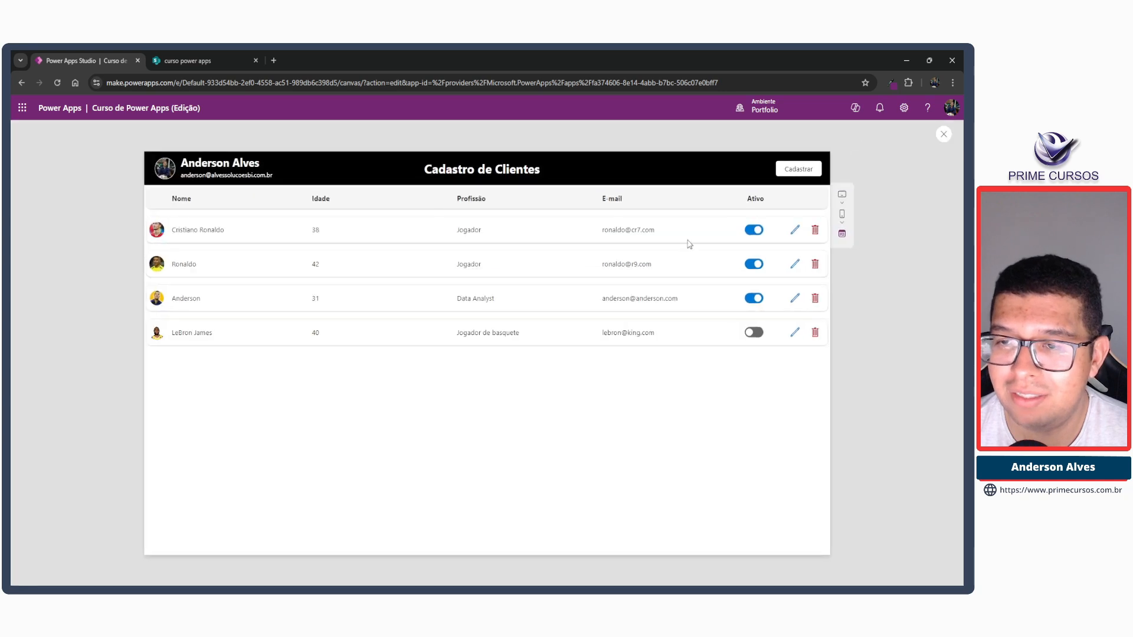
click(794, 229)
click(623, 209)
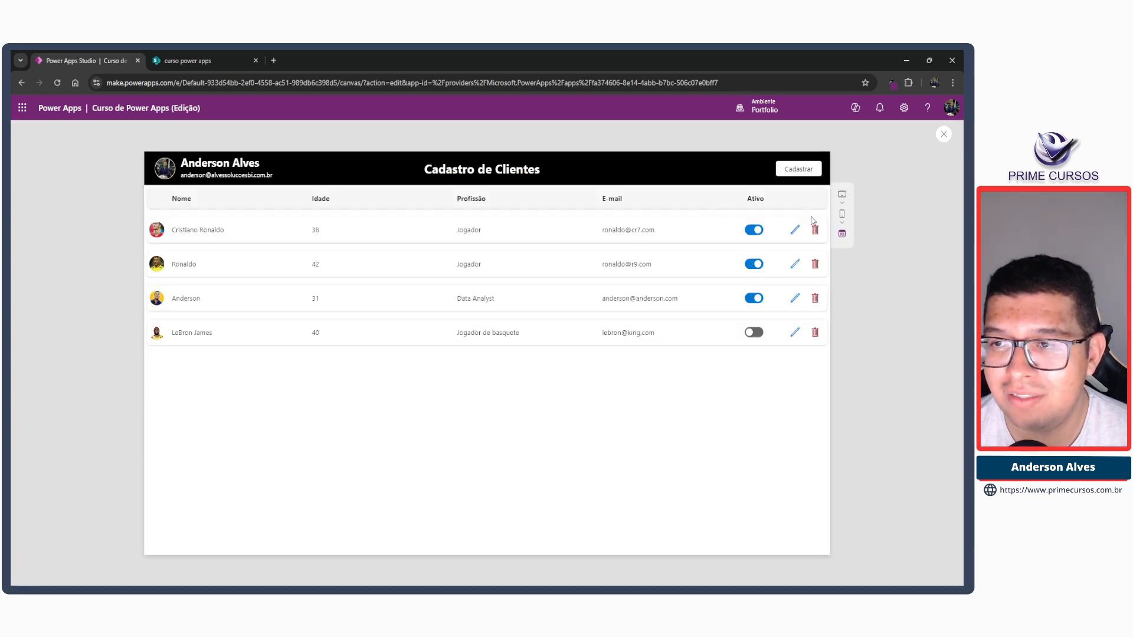
click(815, 230)
click(597, 278)
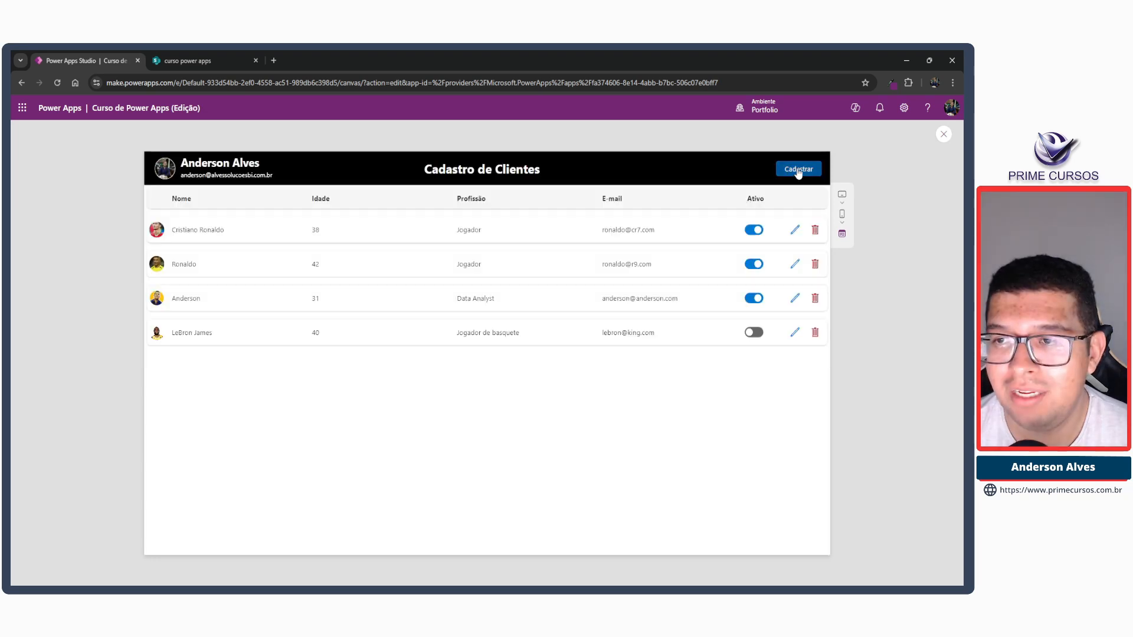
click(797, 169)
click(623, 210)
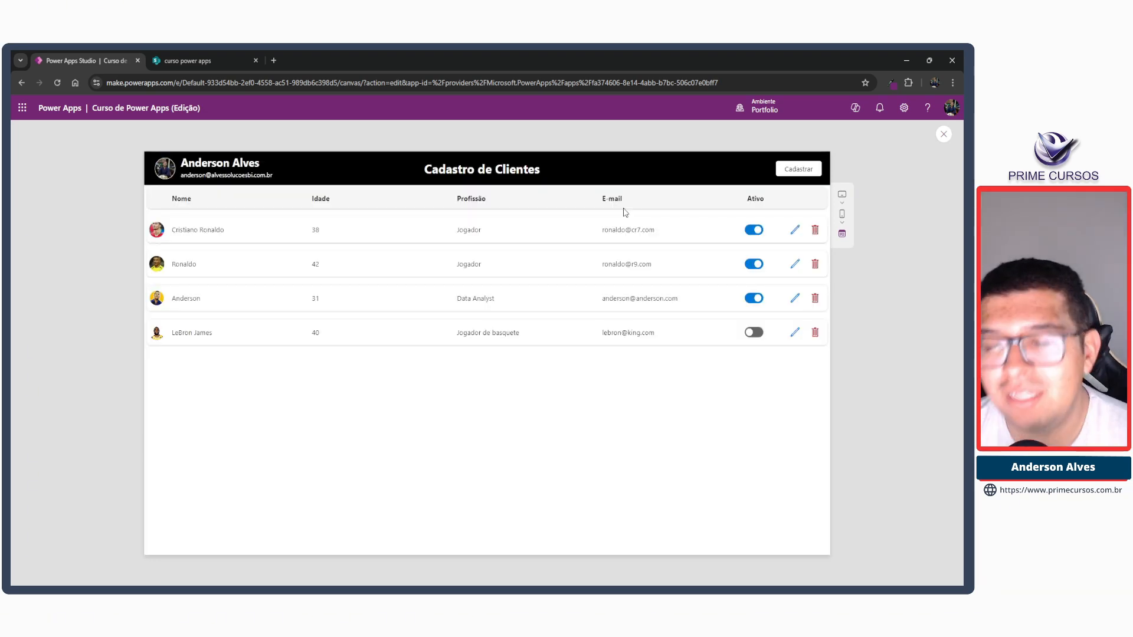